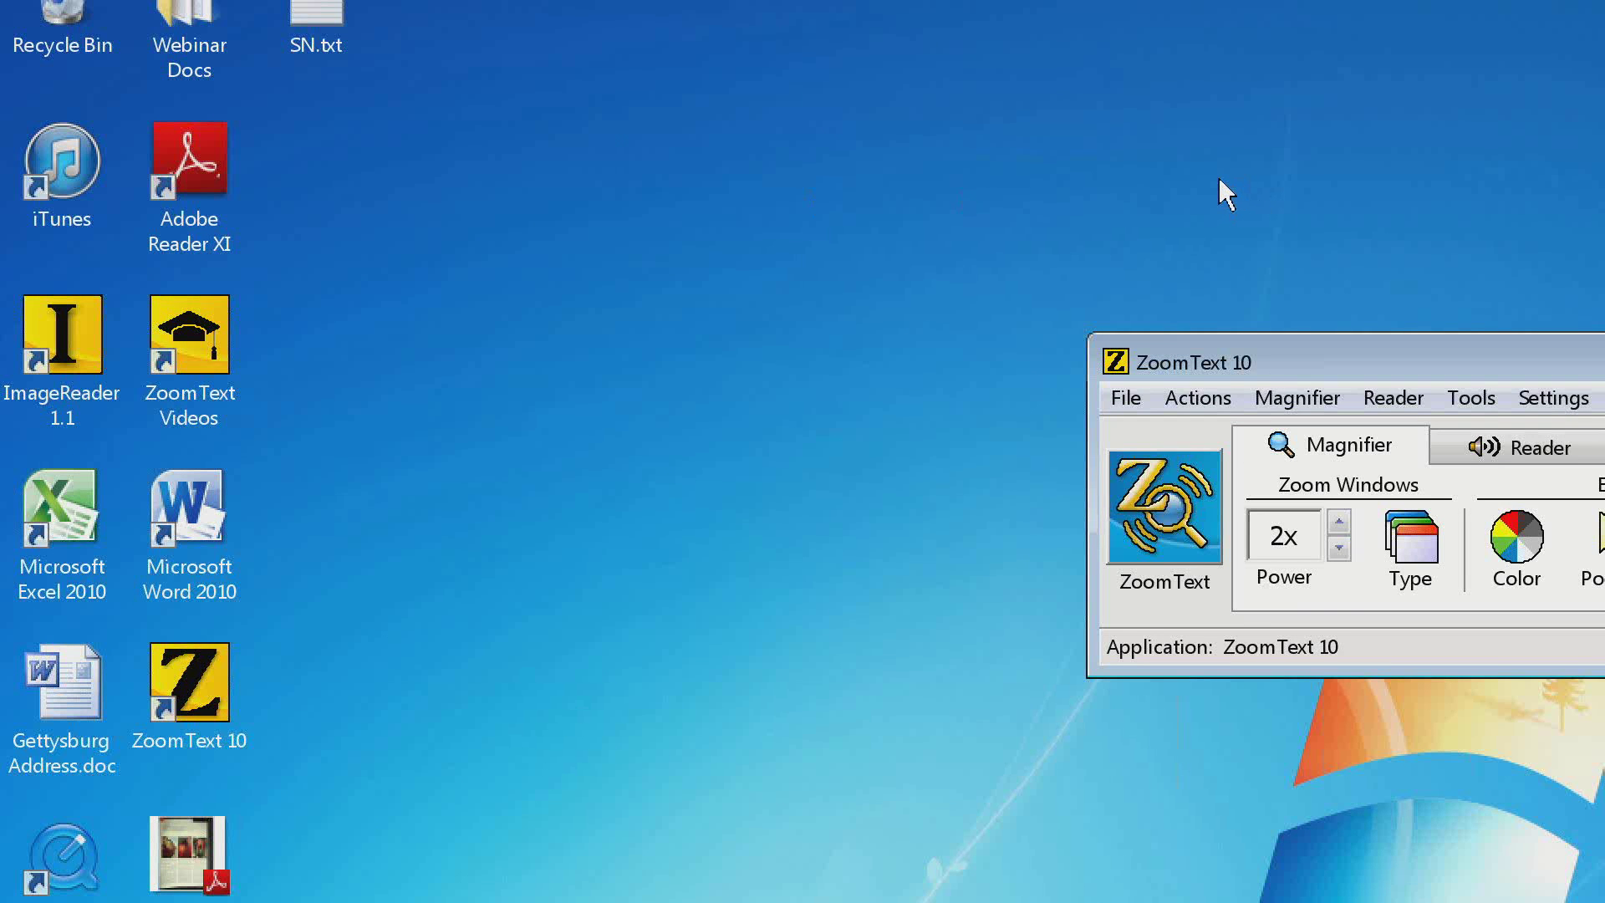
Step: Turn ZoomText off and back on
key("alt+shift+Return")
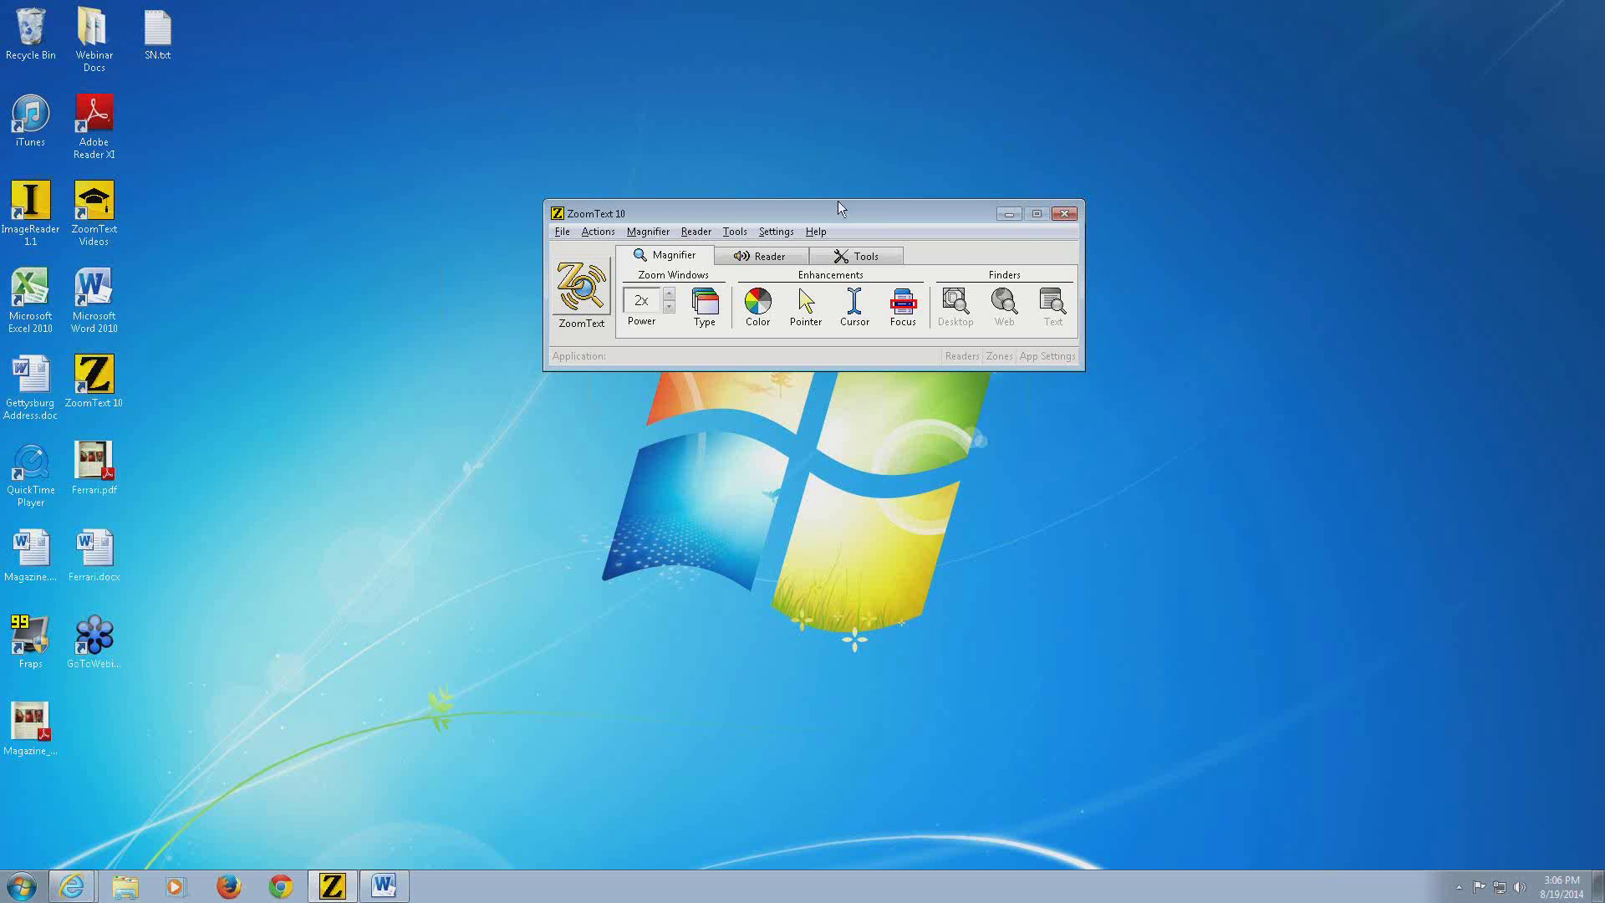
left_click(583, 293)
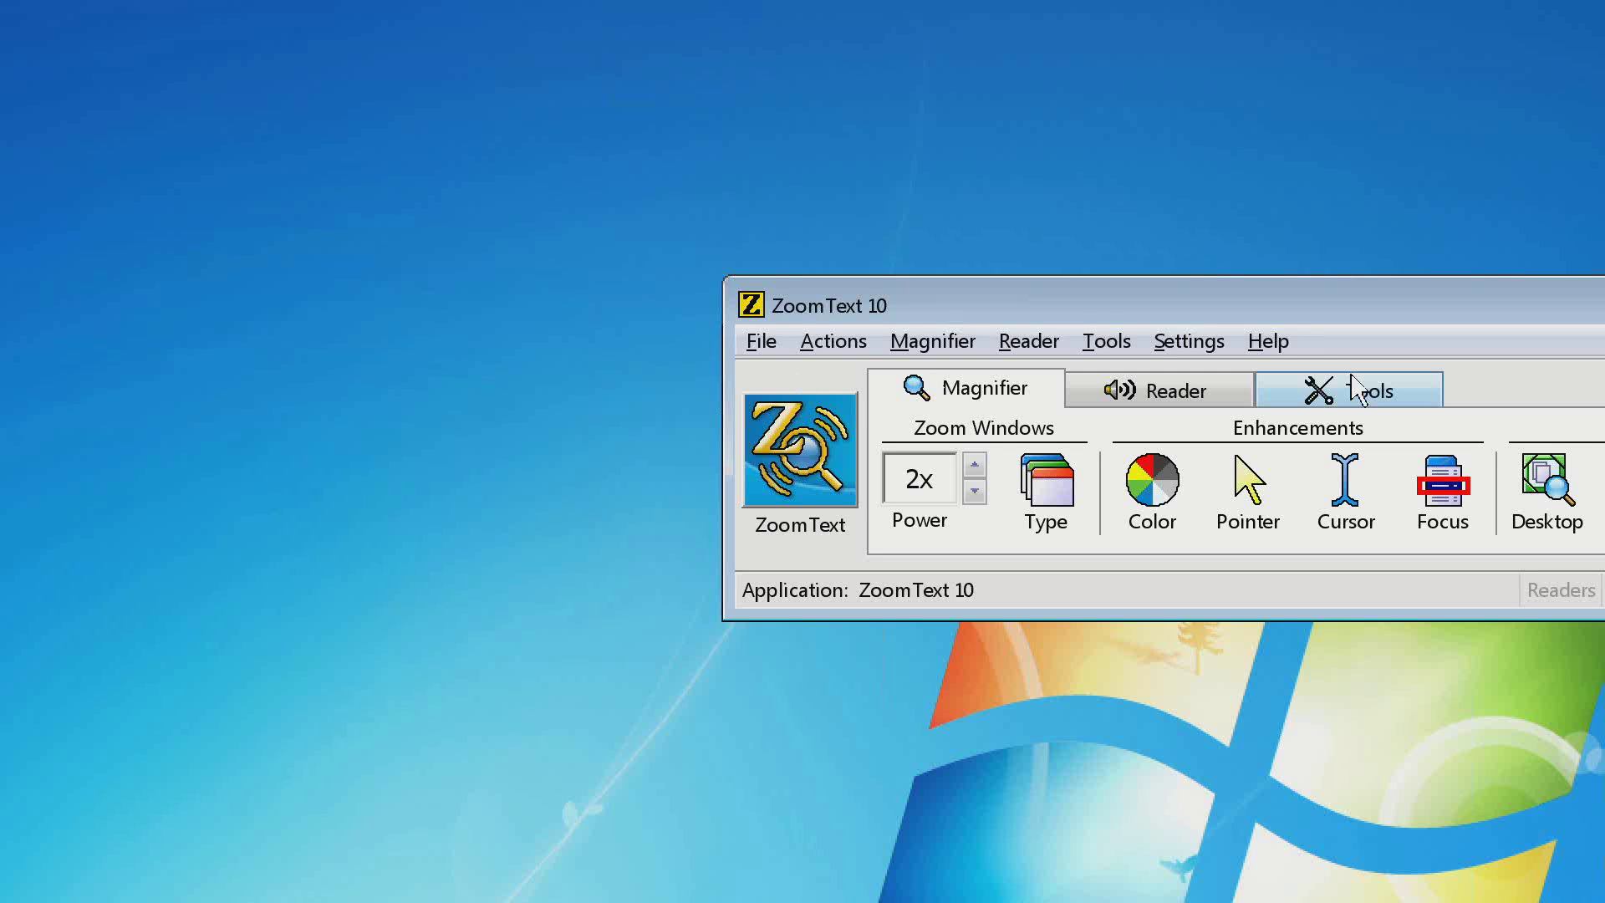
Step: Lower the screen magnification to 1x and raise it back to 1.5x
key("Caps_Lock+Down")
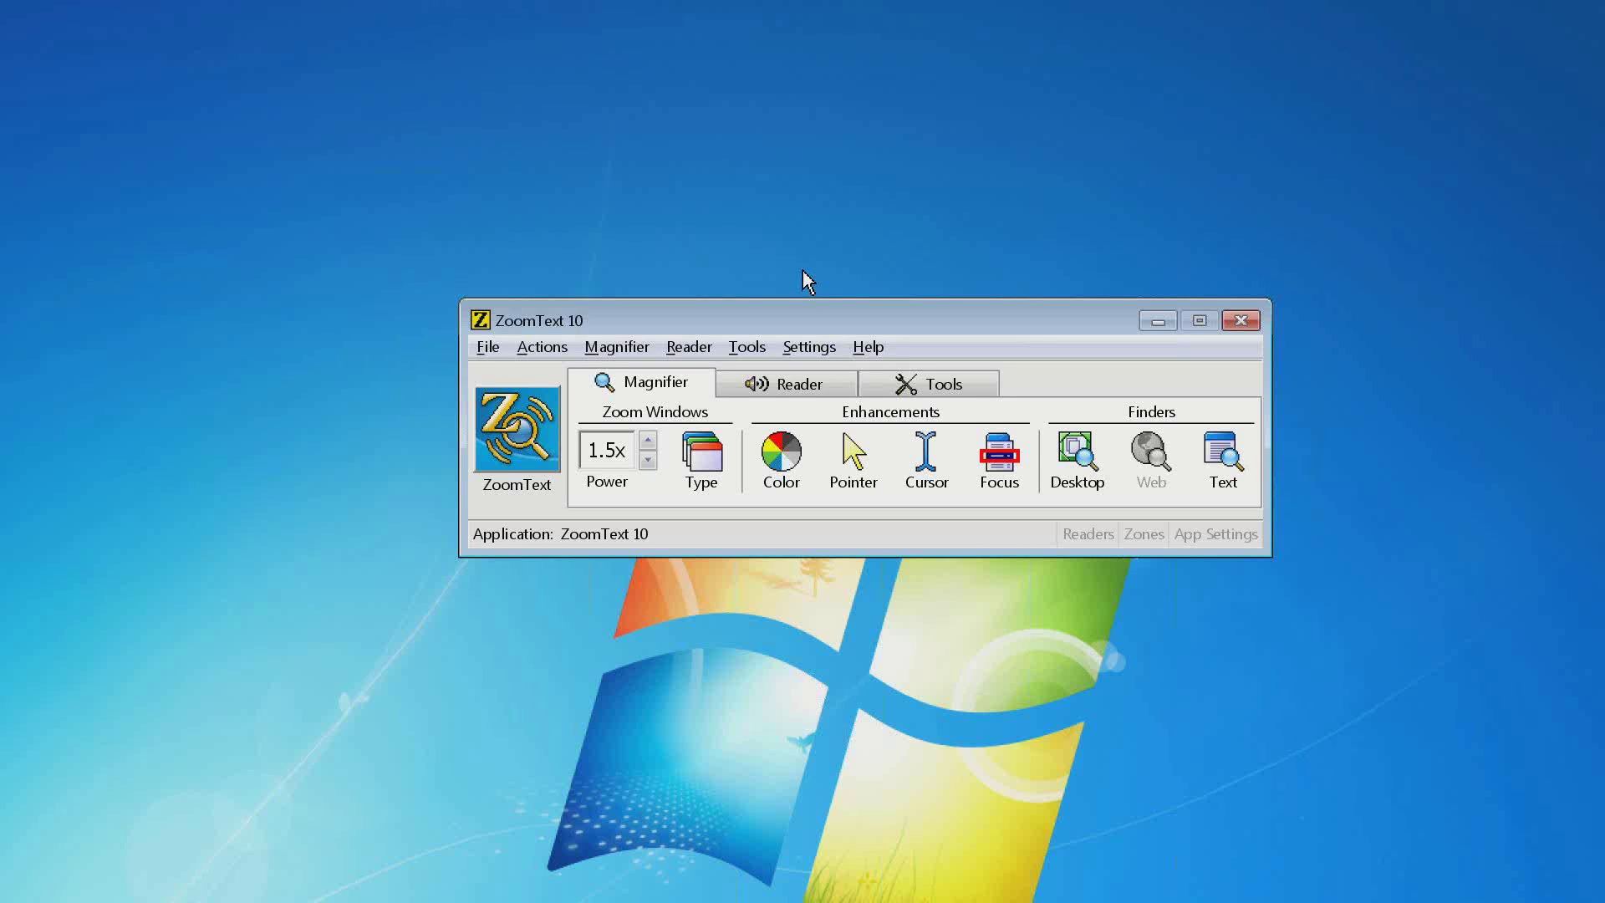
key("Caps_Lock+Down")
key("Caps_Lock+Down")
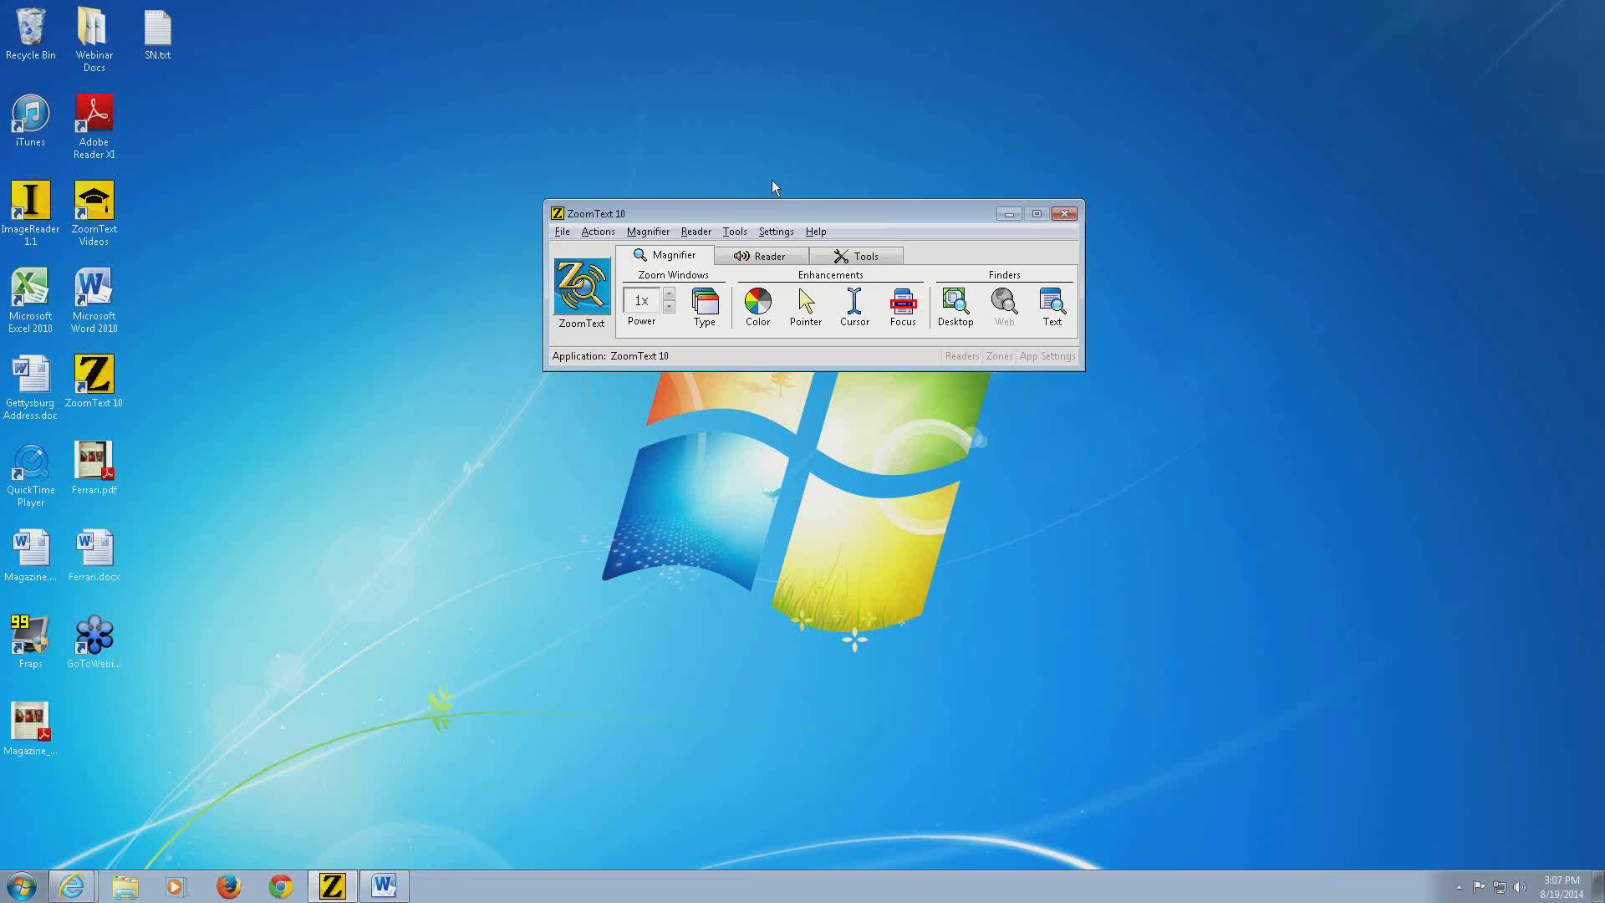
key("Caps_Lock+Up")
key("Caps_Lock+Up")
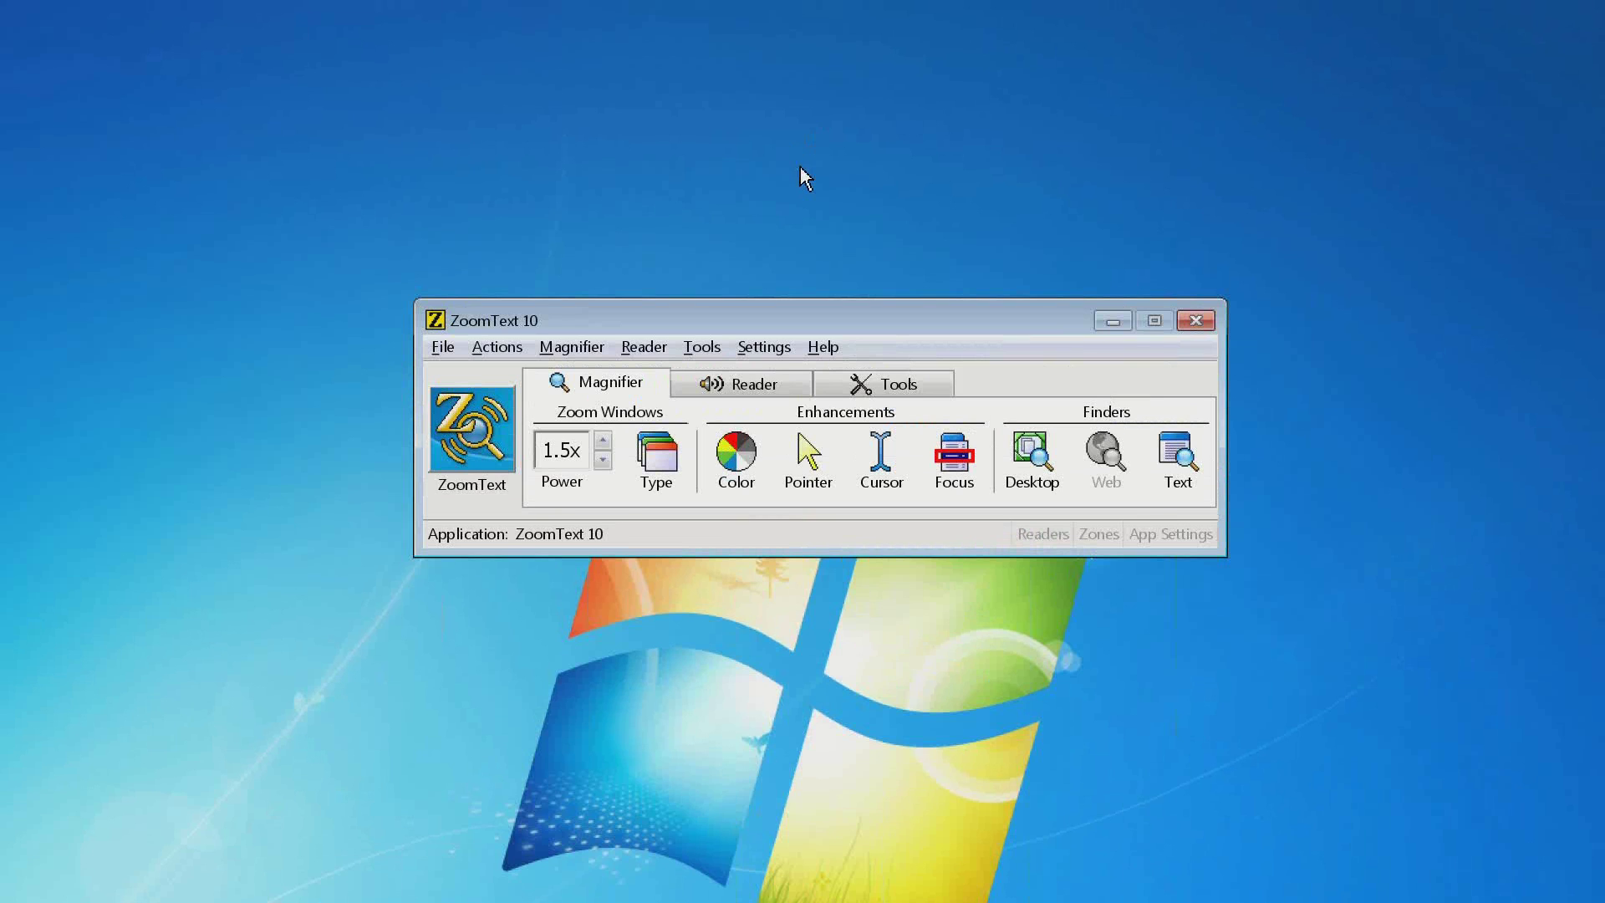
Step: Raise the magnification several levels and bring it back down to 1.75x
key("alt+KP_Add")
key("alt+KP_Add")
key("alt+KP_Add")
key("alt+KP_Add")
key("alt+KP_Add")
key("alt+KP_Add")
key("alt+KP_Subtract")
key("alt+KP_Subtract")
key("alt+KP_Subtract")
key("alt+KP_Subtract")
key("alt+KP_Subtract")
key("alt+KP_Subtract")
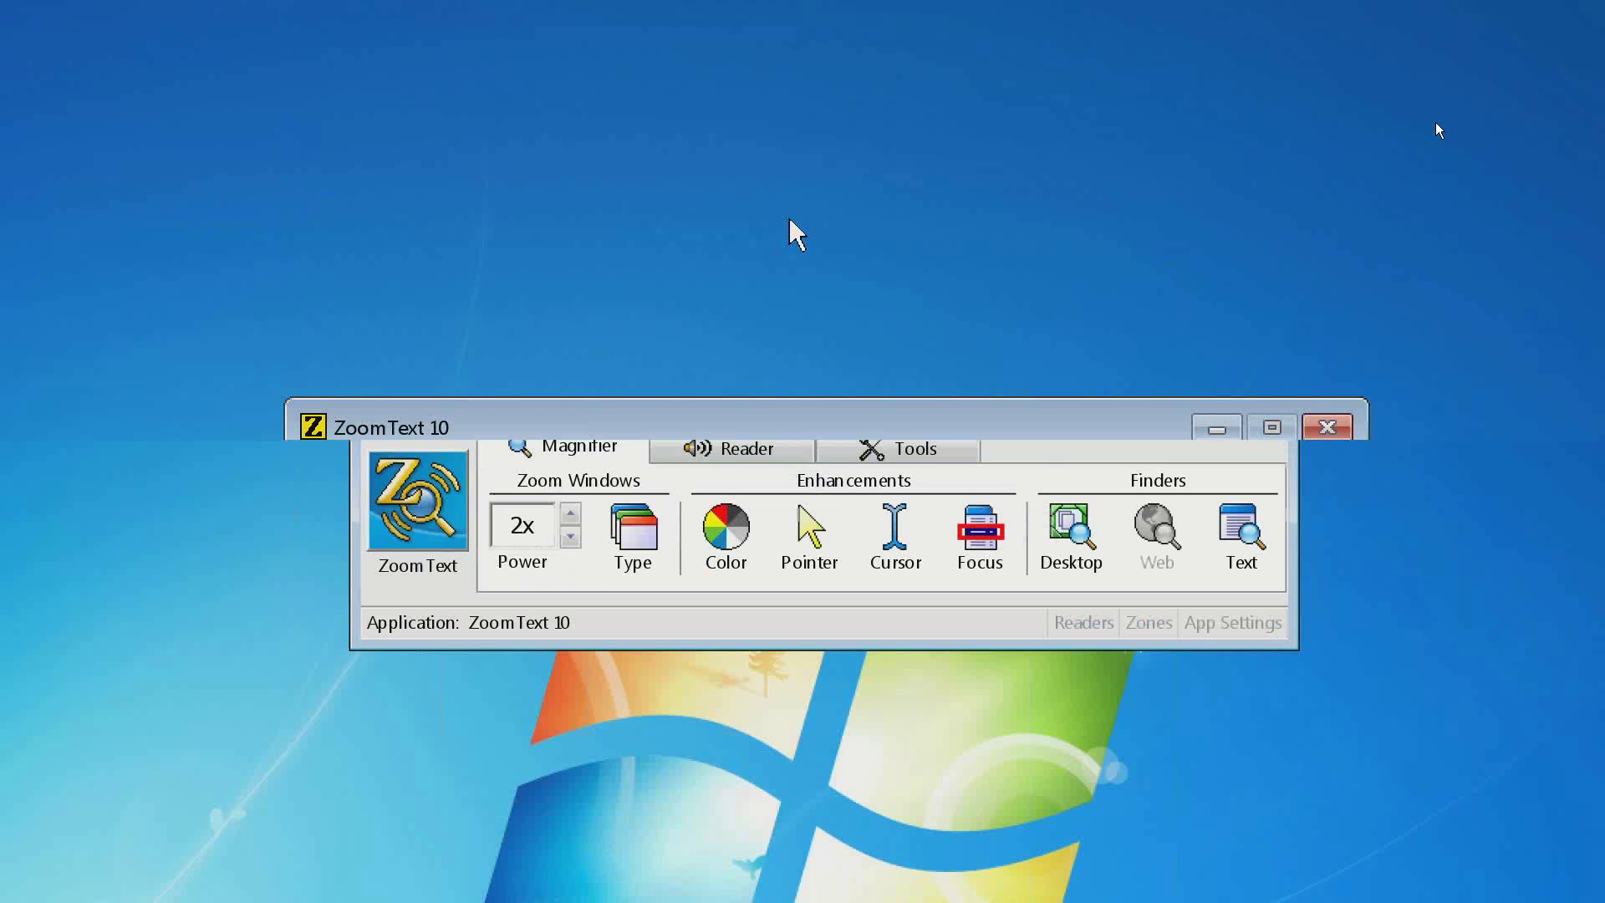
key("alt+KP_Subtract")
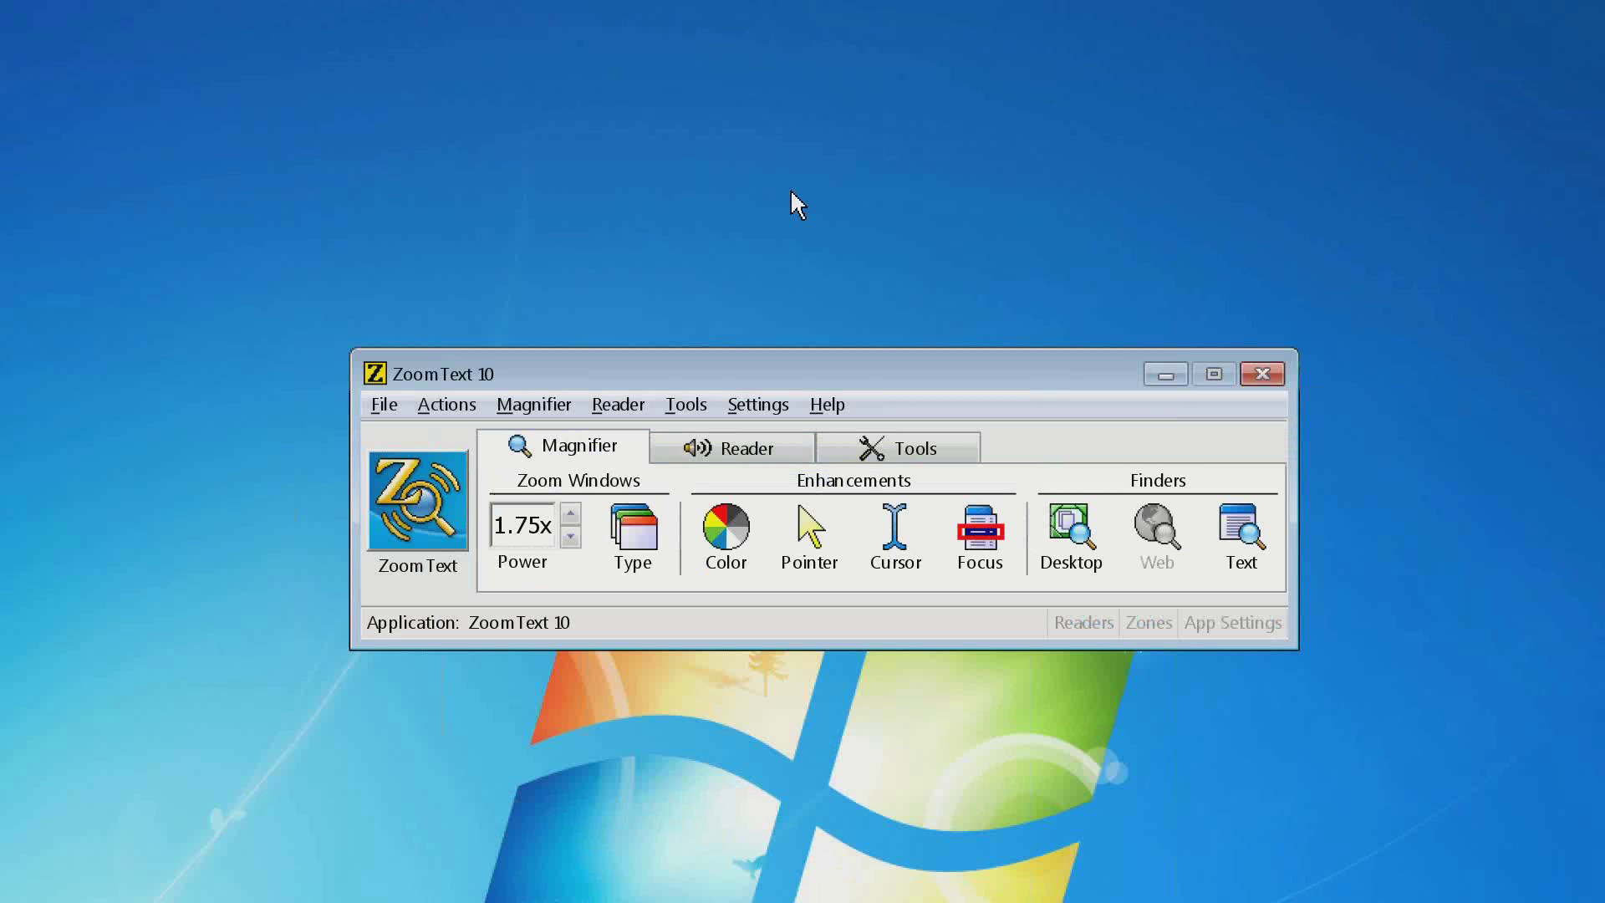
Step: Examine the list of available magnification power levels without choosing one
left_click(533, 408)
mouse_move(533, 443)
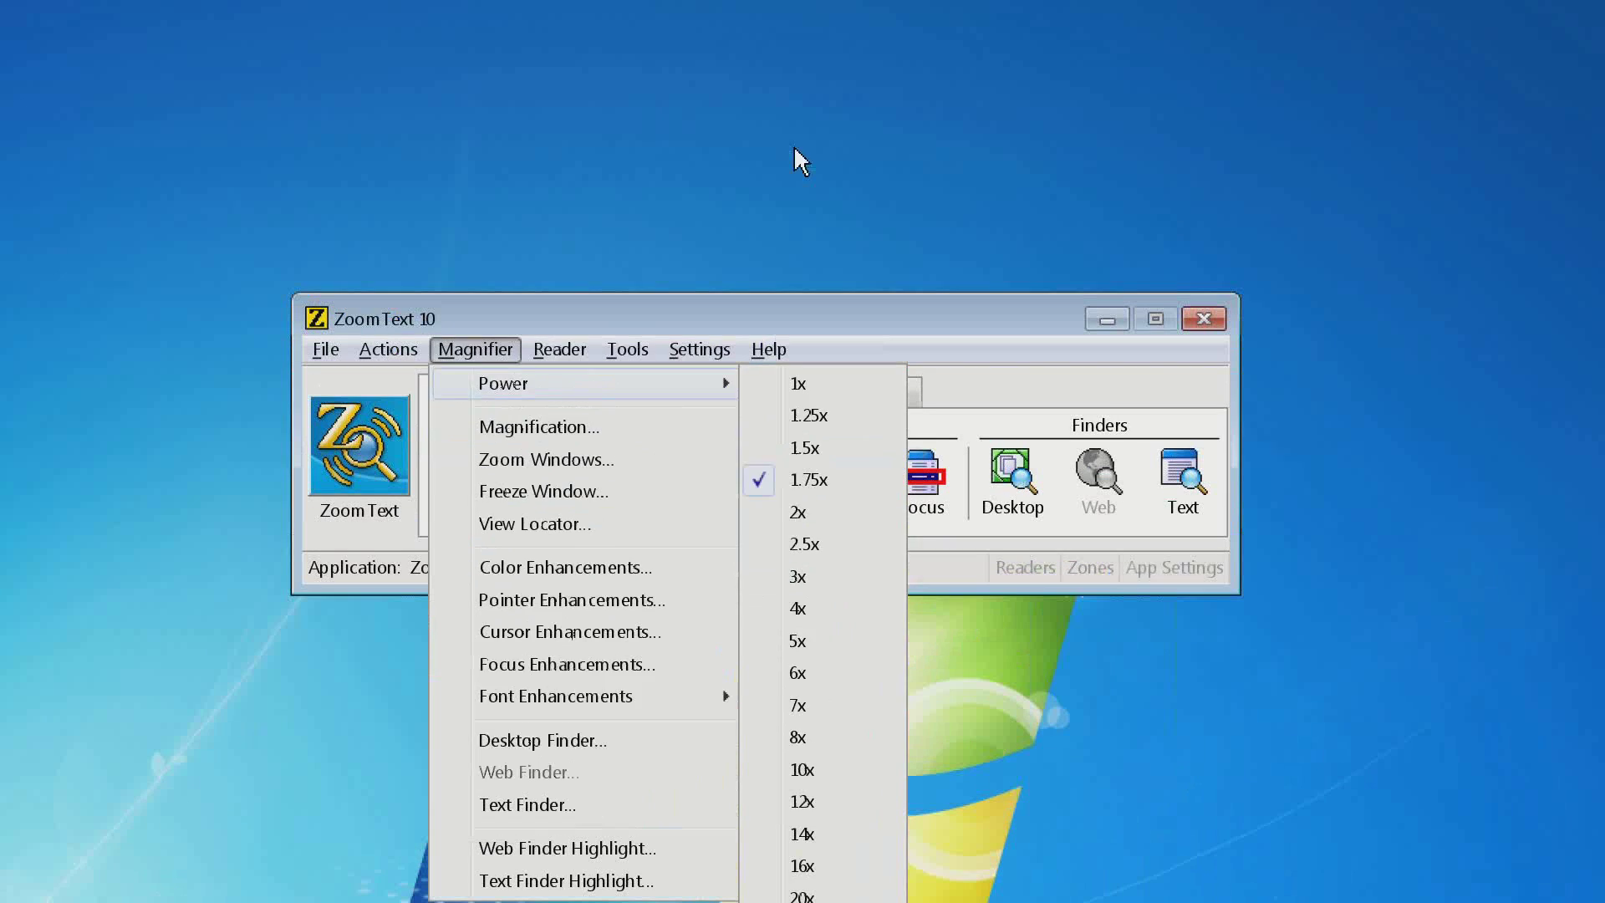
left_click(660, 324)
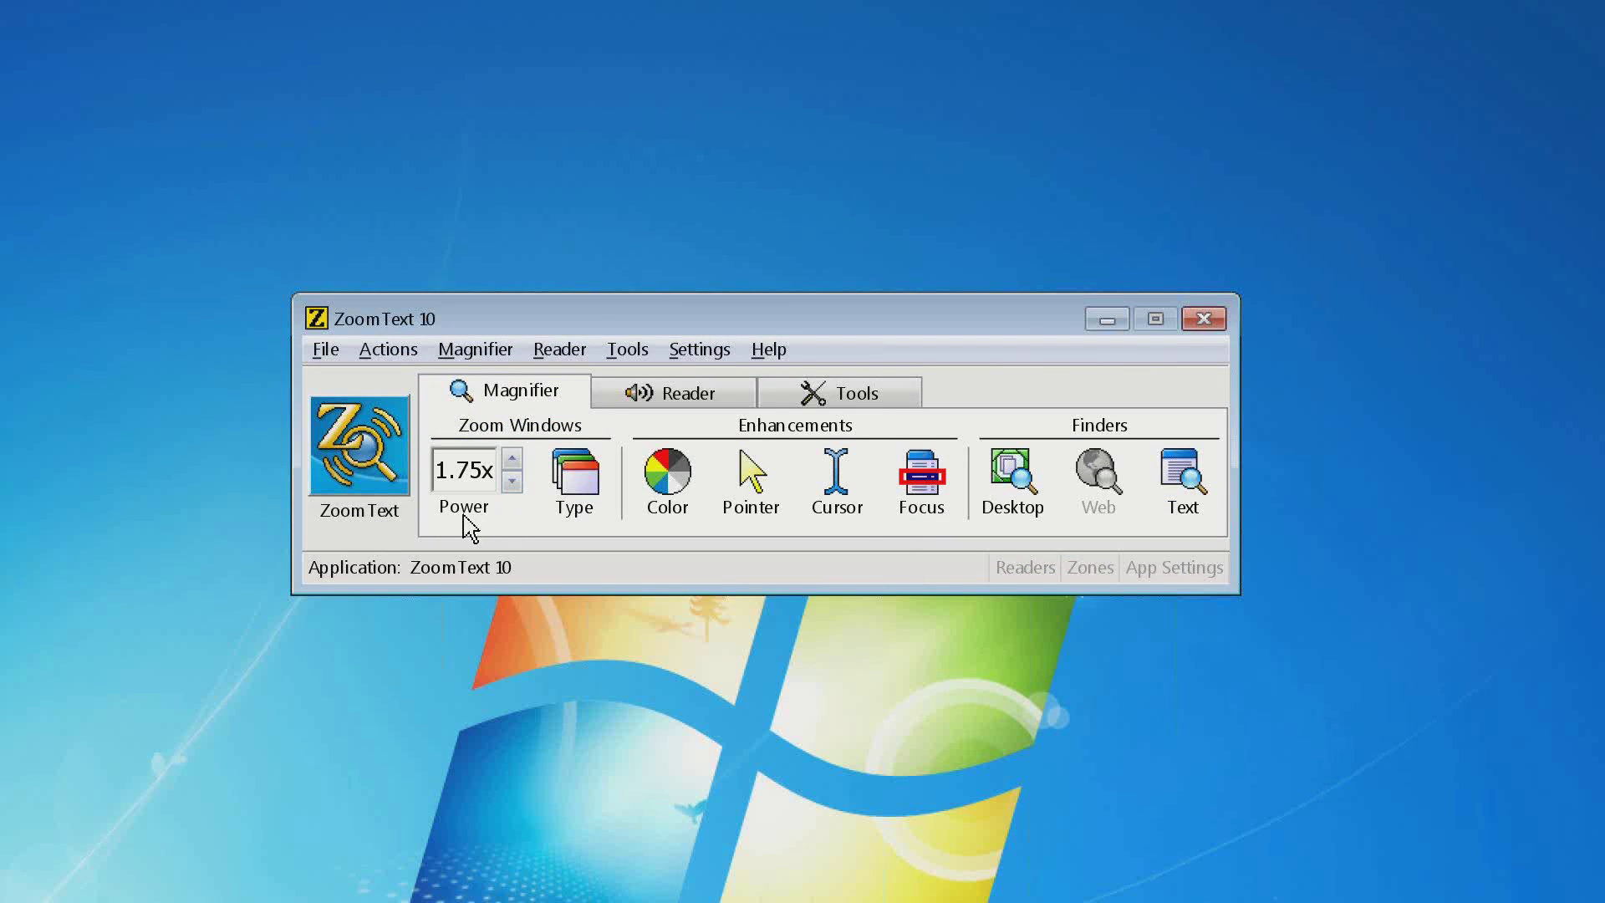
Step: Increase the magnification power to at least 3x, and reduce it to 2x
left_click(513, 459)
left_click(513, 458)
left_click(513, 459)
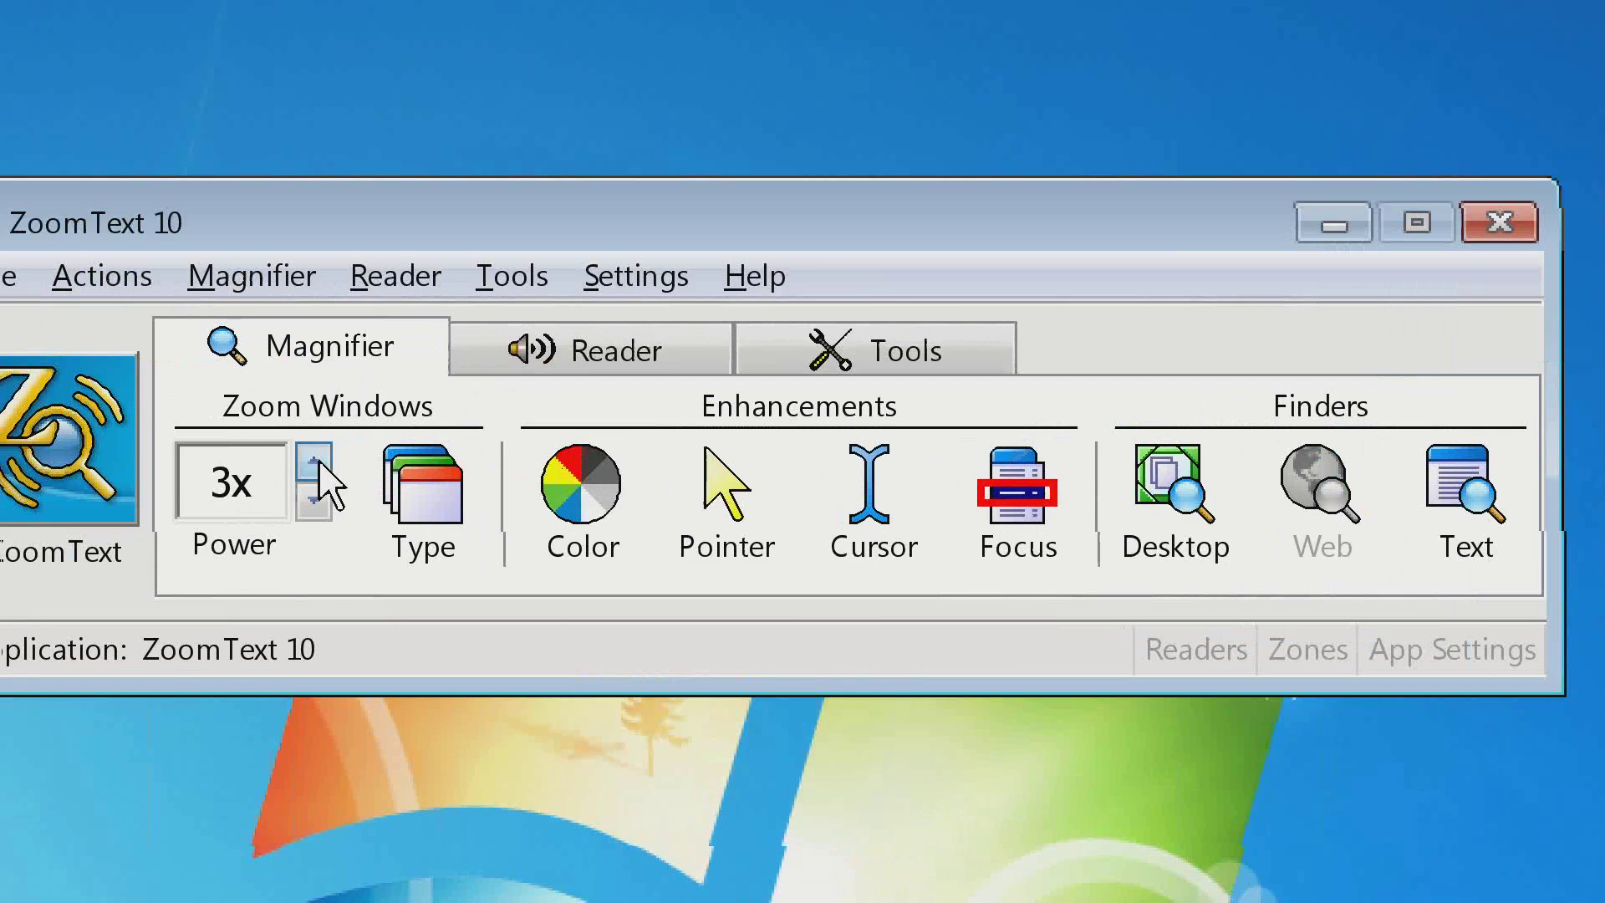
left_click(513, 459)
left_click(513, 459)
left_click(509, 668)
left_click(509, 669)
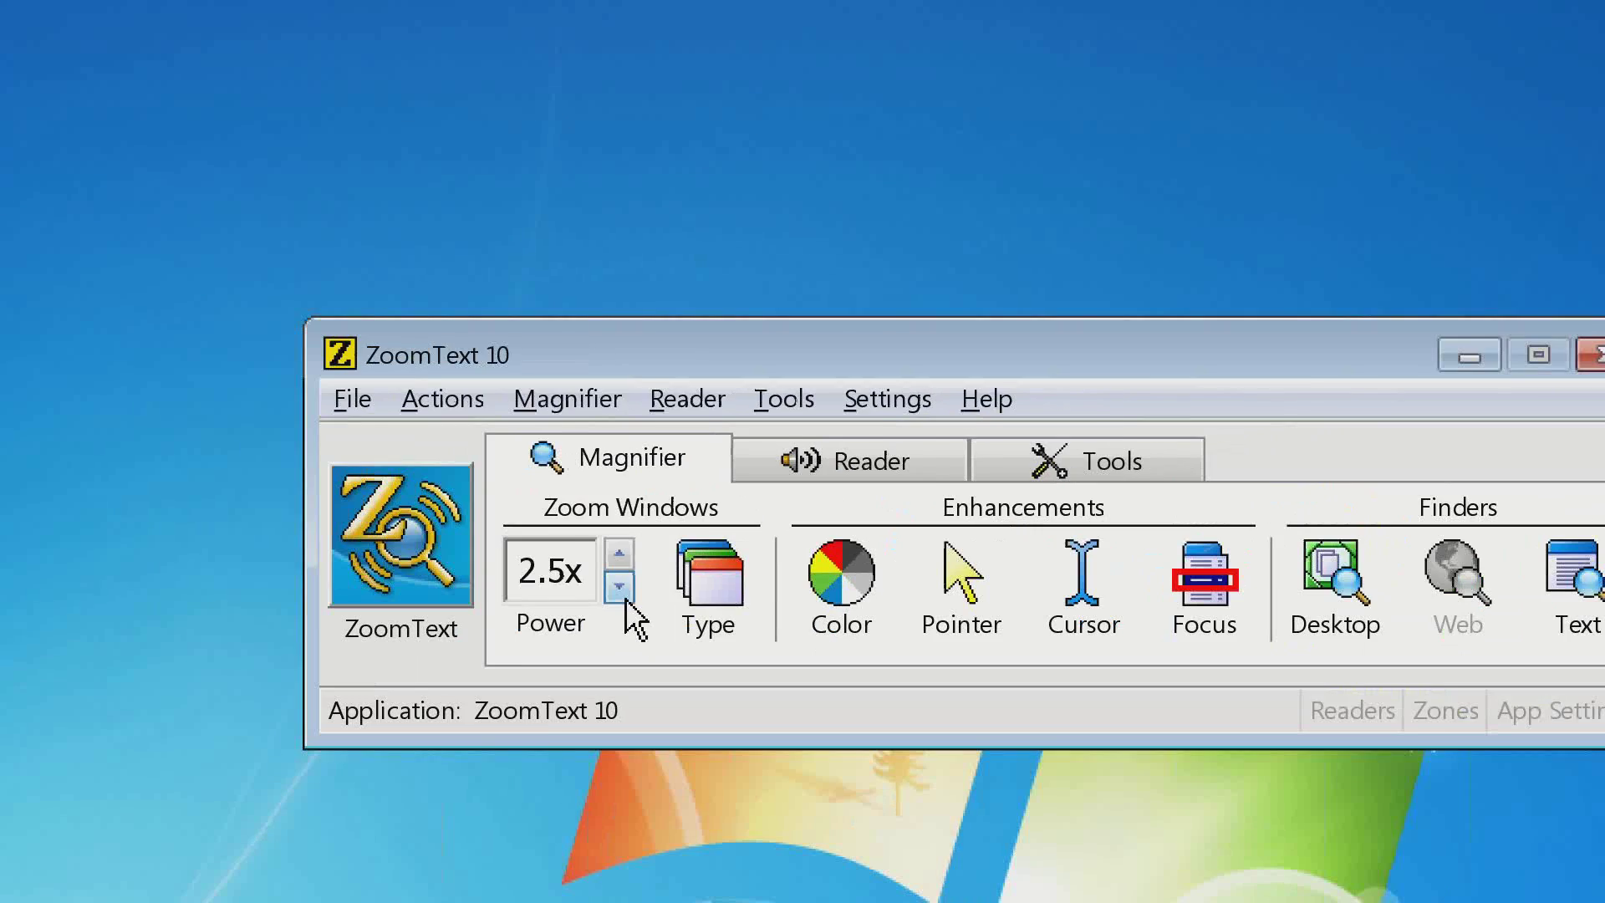
left_click(509, 669)
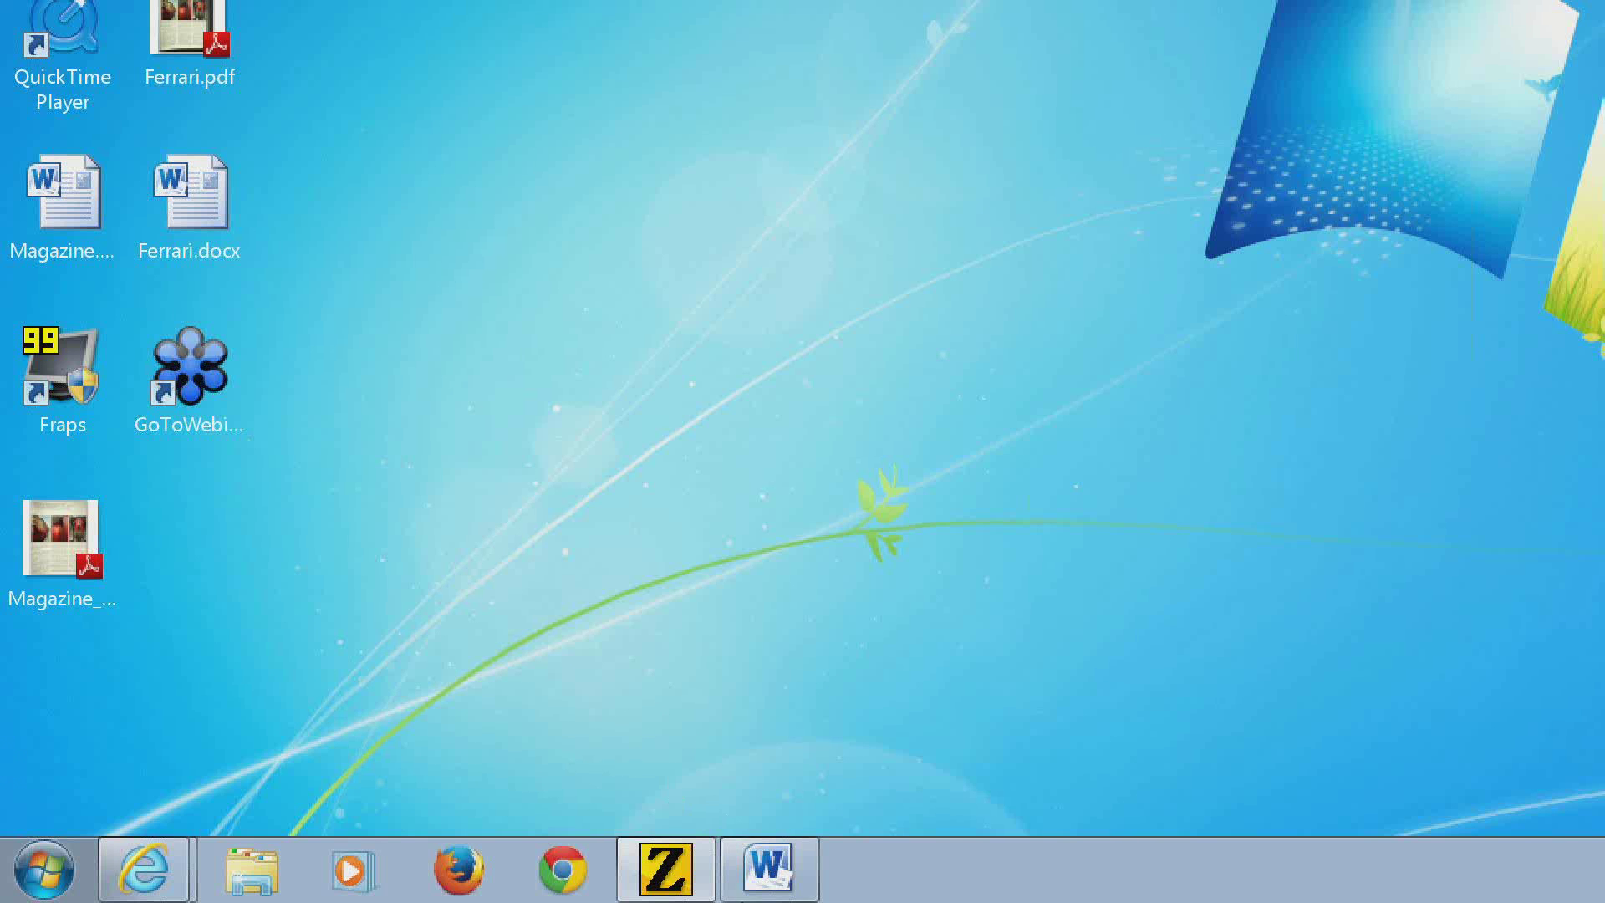
Step: Switch to the Zoomed In blog in Internet Explorer and go to the first paragraph of the Visions of Vancouver post
mouse_move(144, 869)
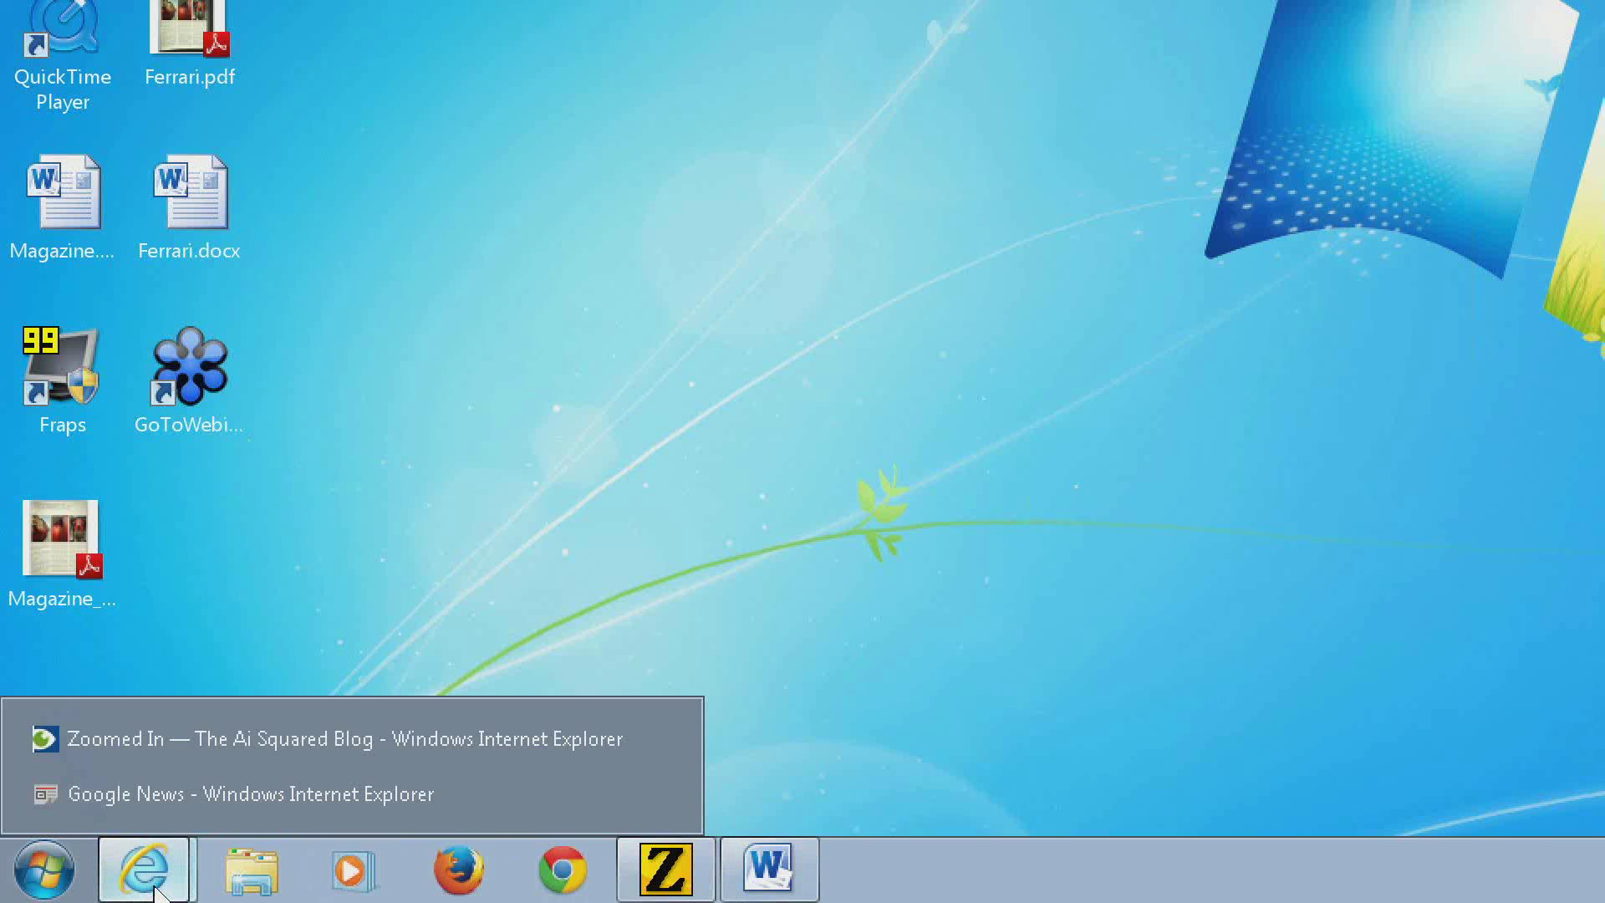
left_click(221, 748)
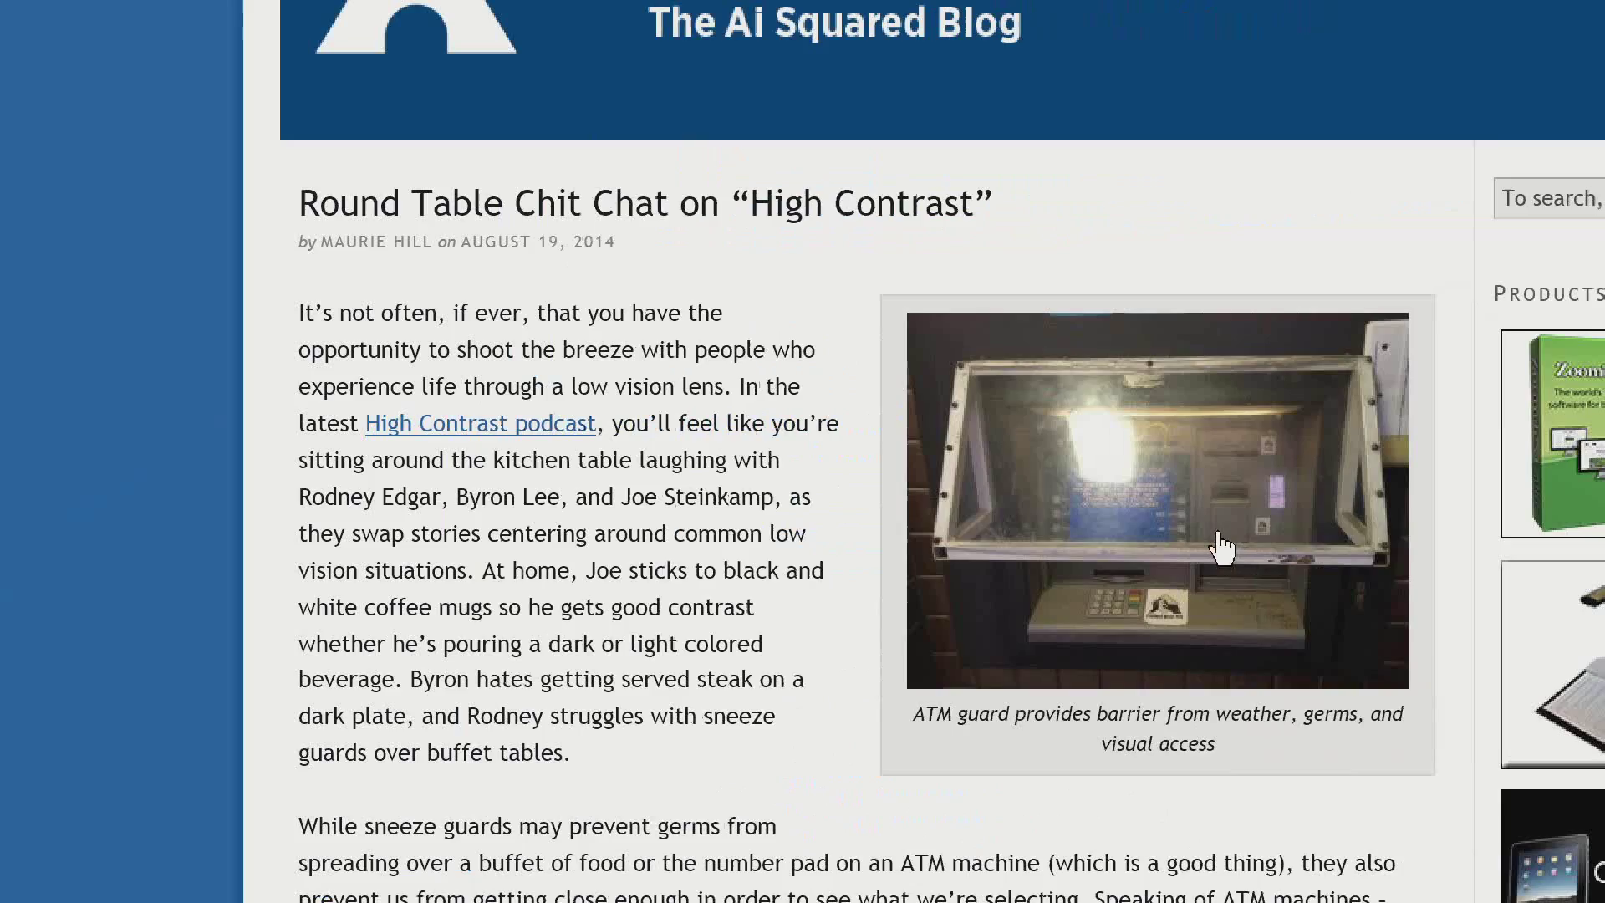
scroll(1220, 548, "down", 10)
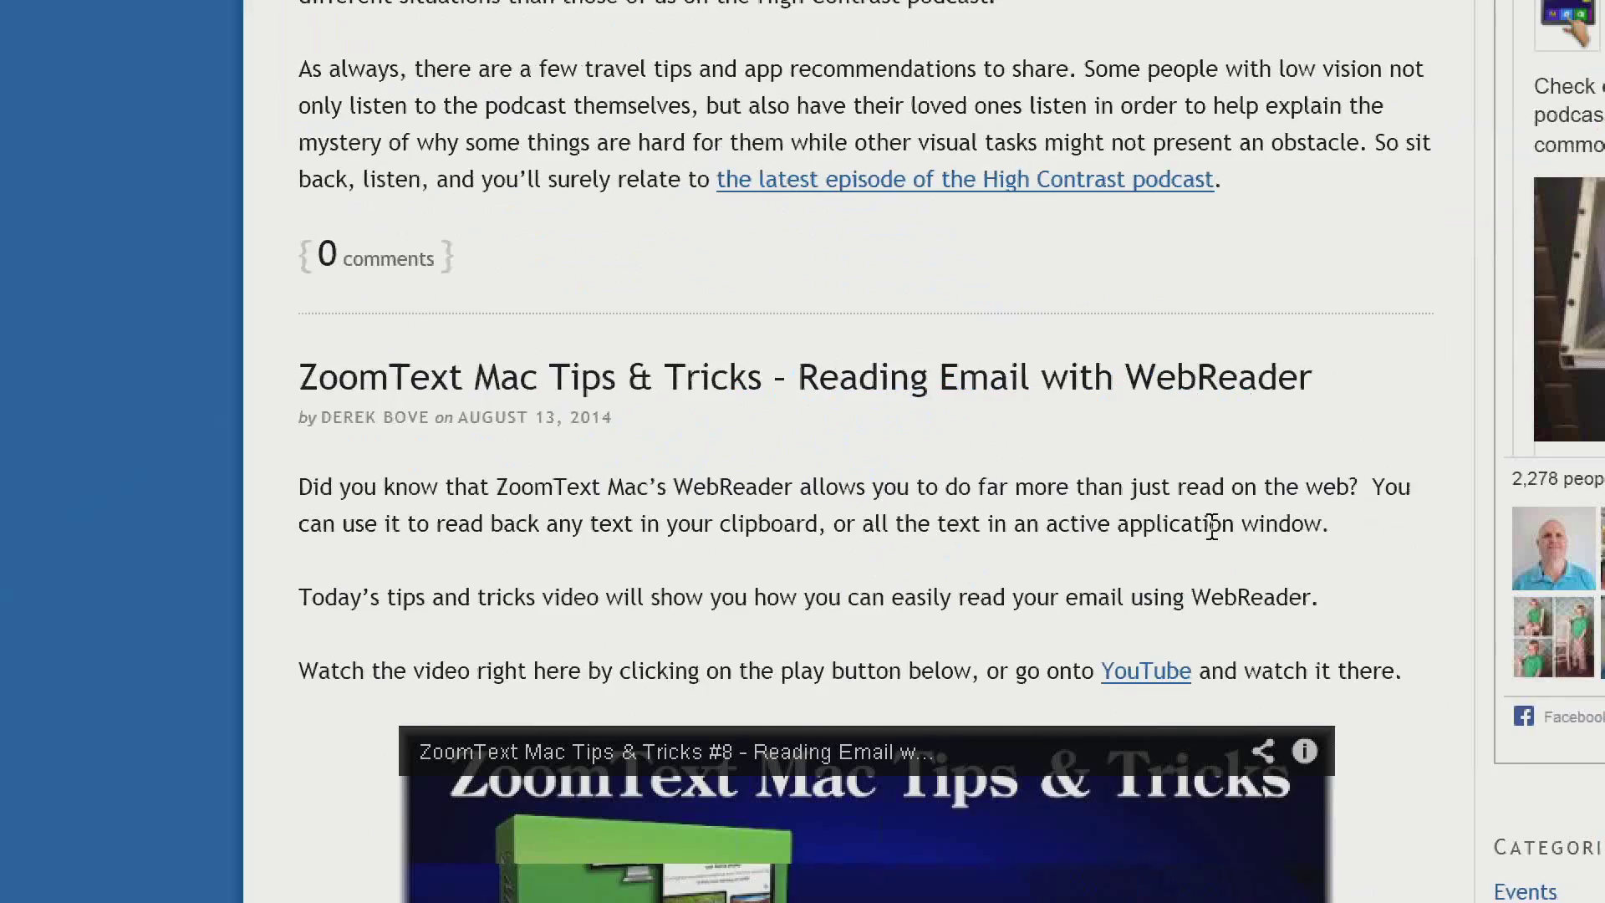
scroll(1211, 531, "down", 10)
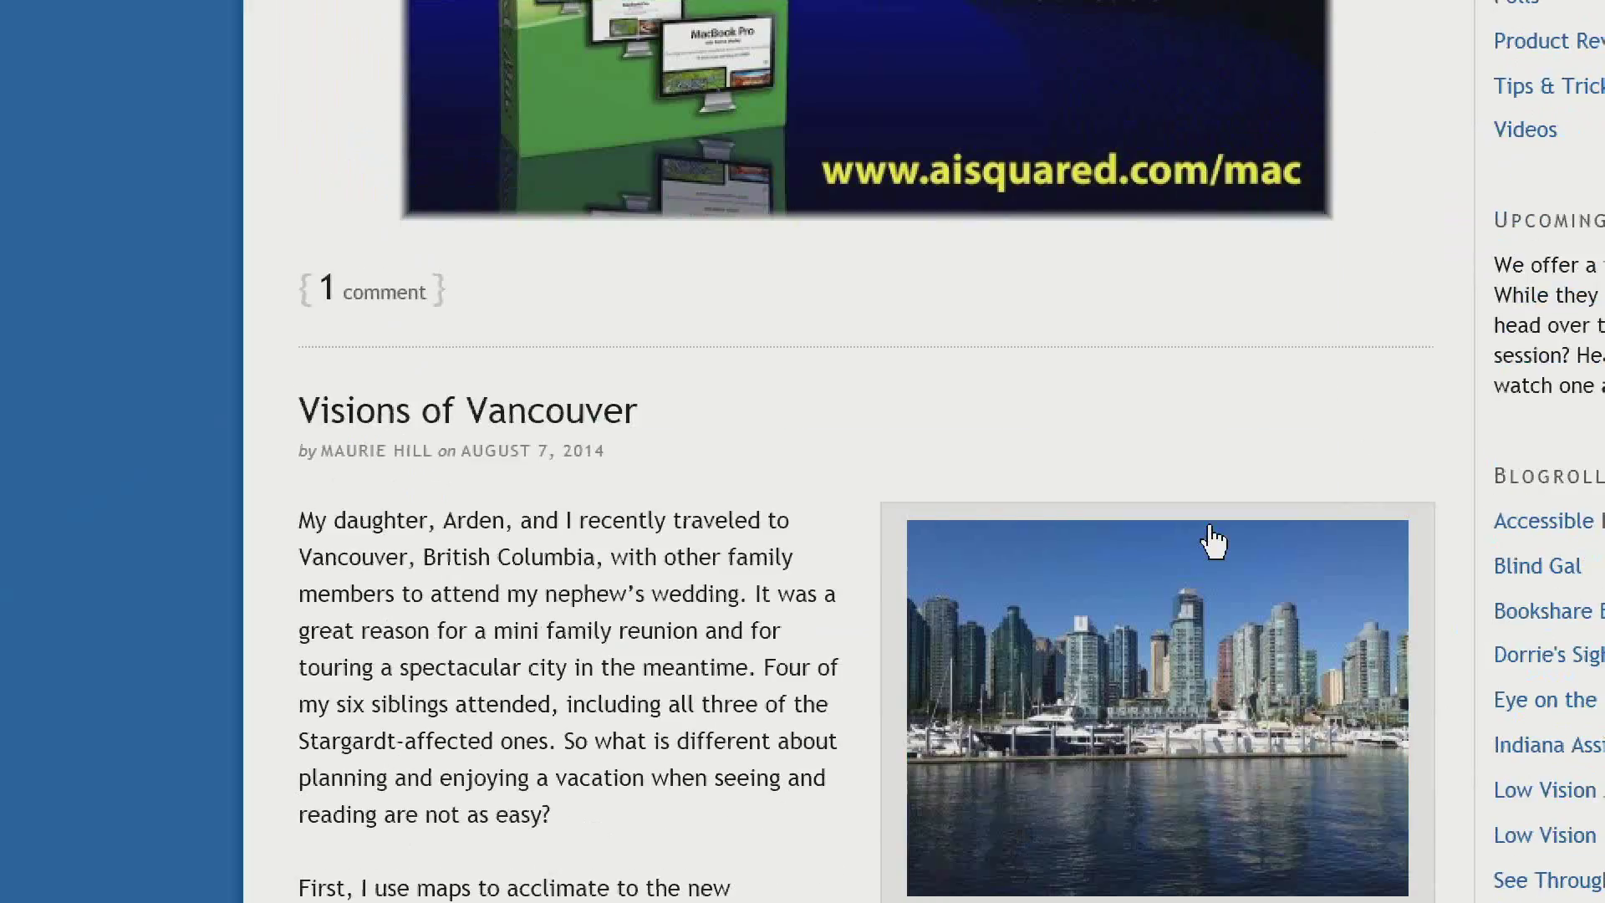
scroll(1212, 541, "down", 3)
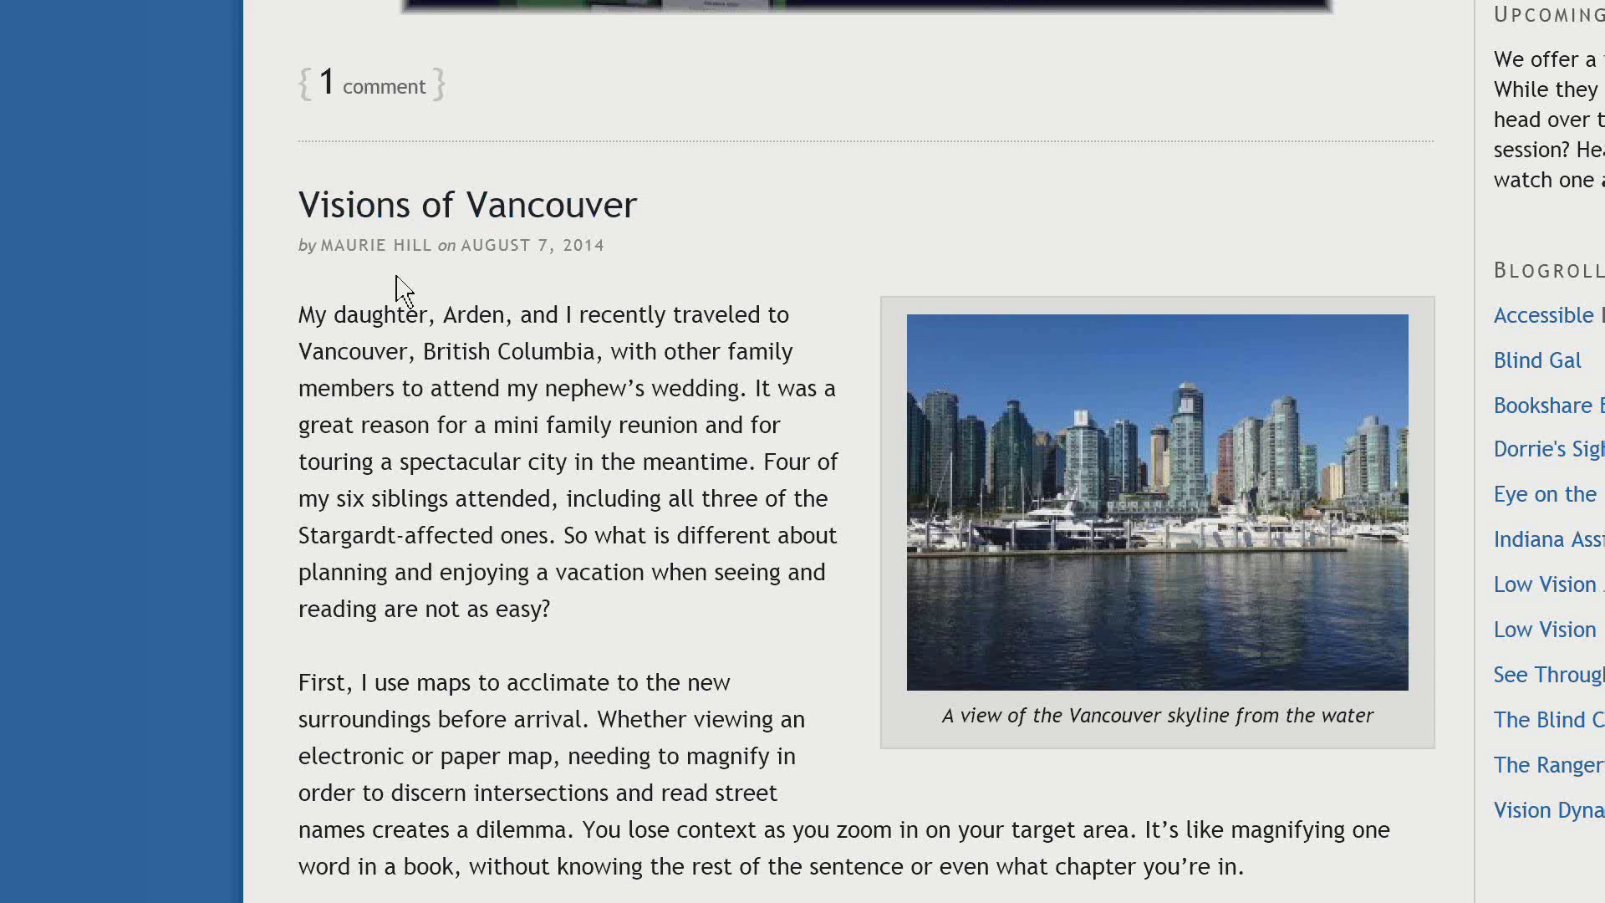
left_click(308, 316)
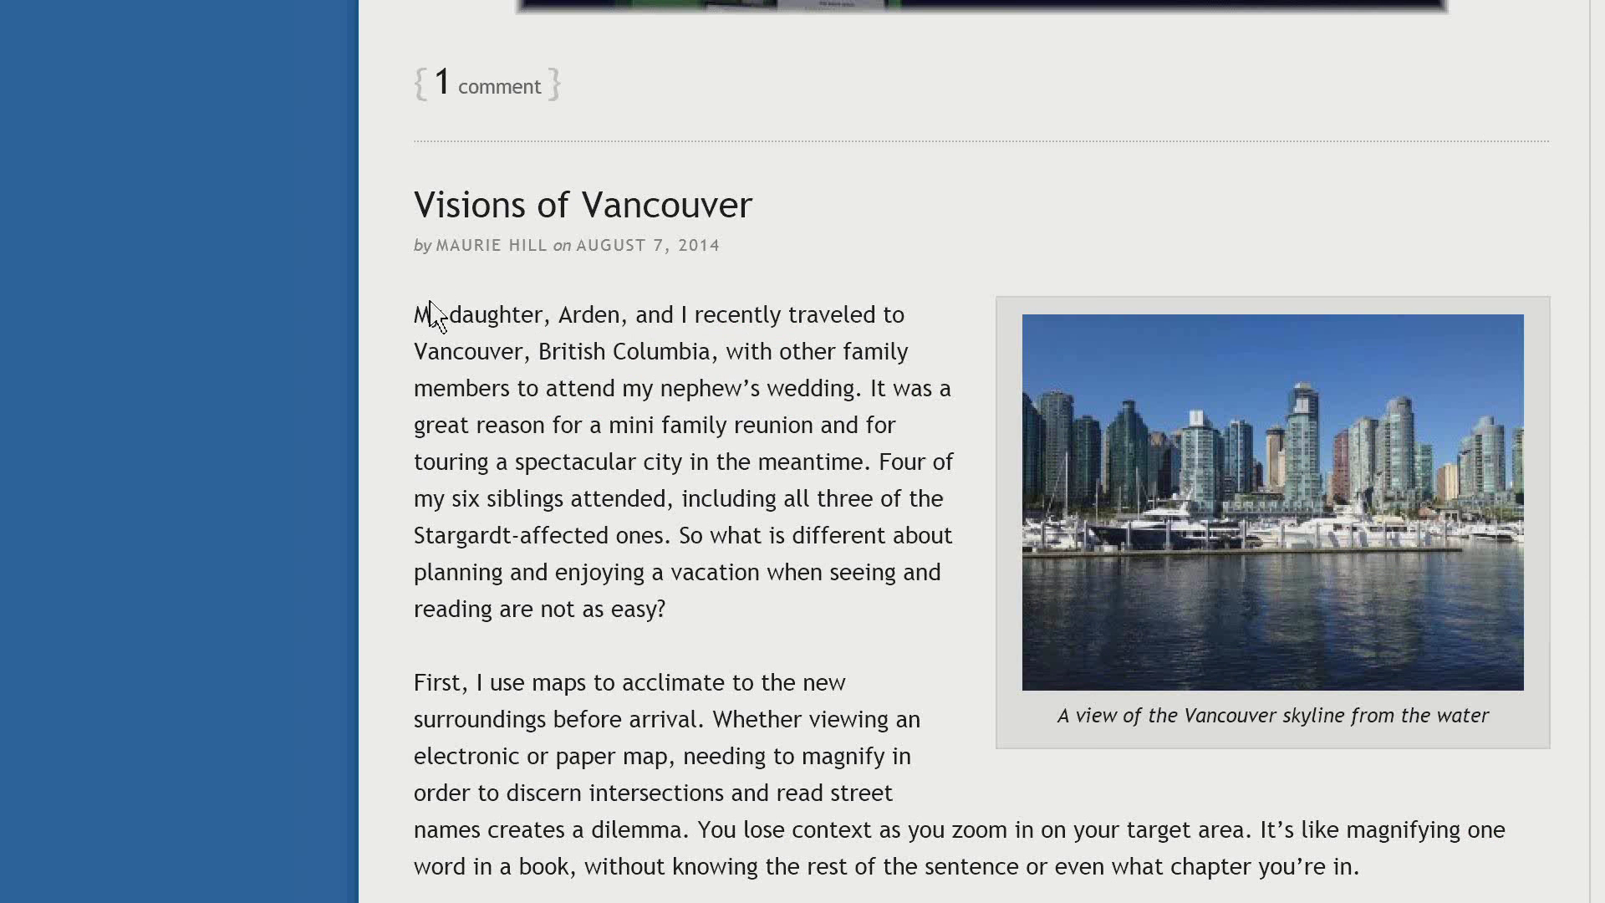
scroll(493, 501, "up", 3)
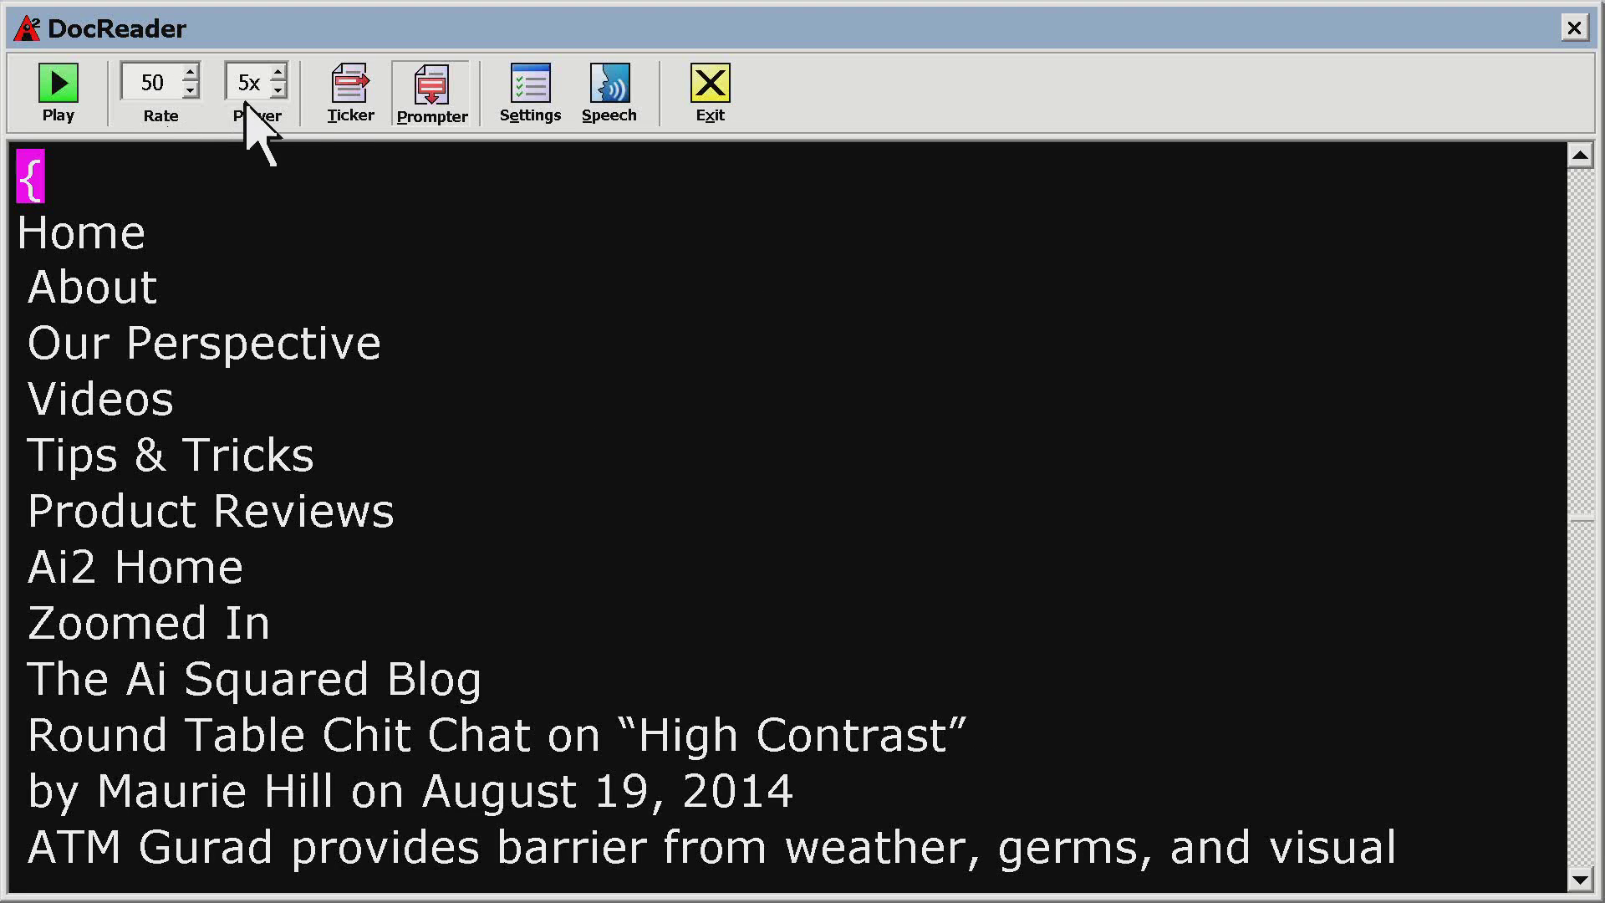
Step: Show the blog page in DocReader's ticker view, jump from the end of the text back to earlier sections, and exit DocReader
left_click(329, 92)
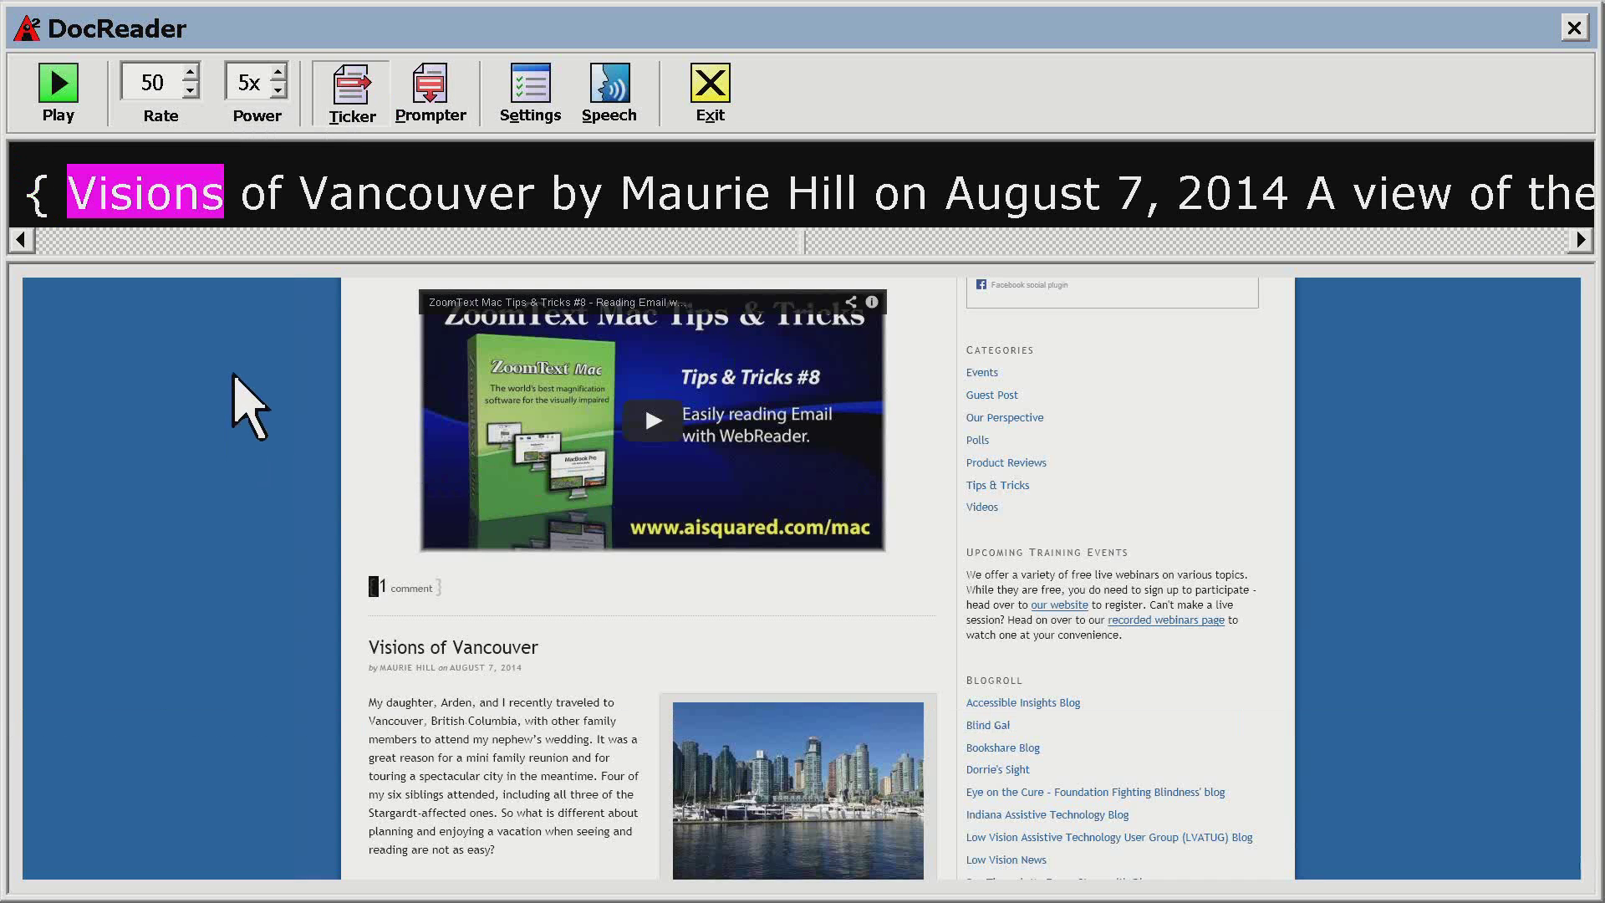
key("ctrl+End")
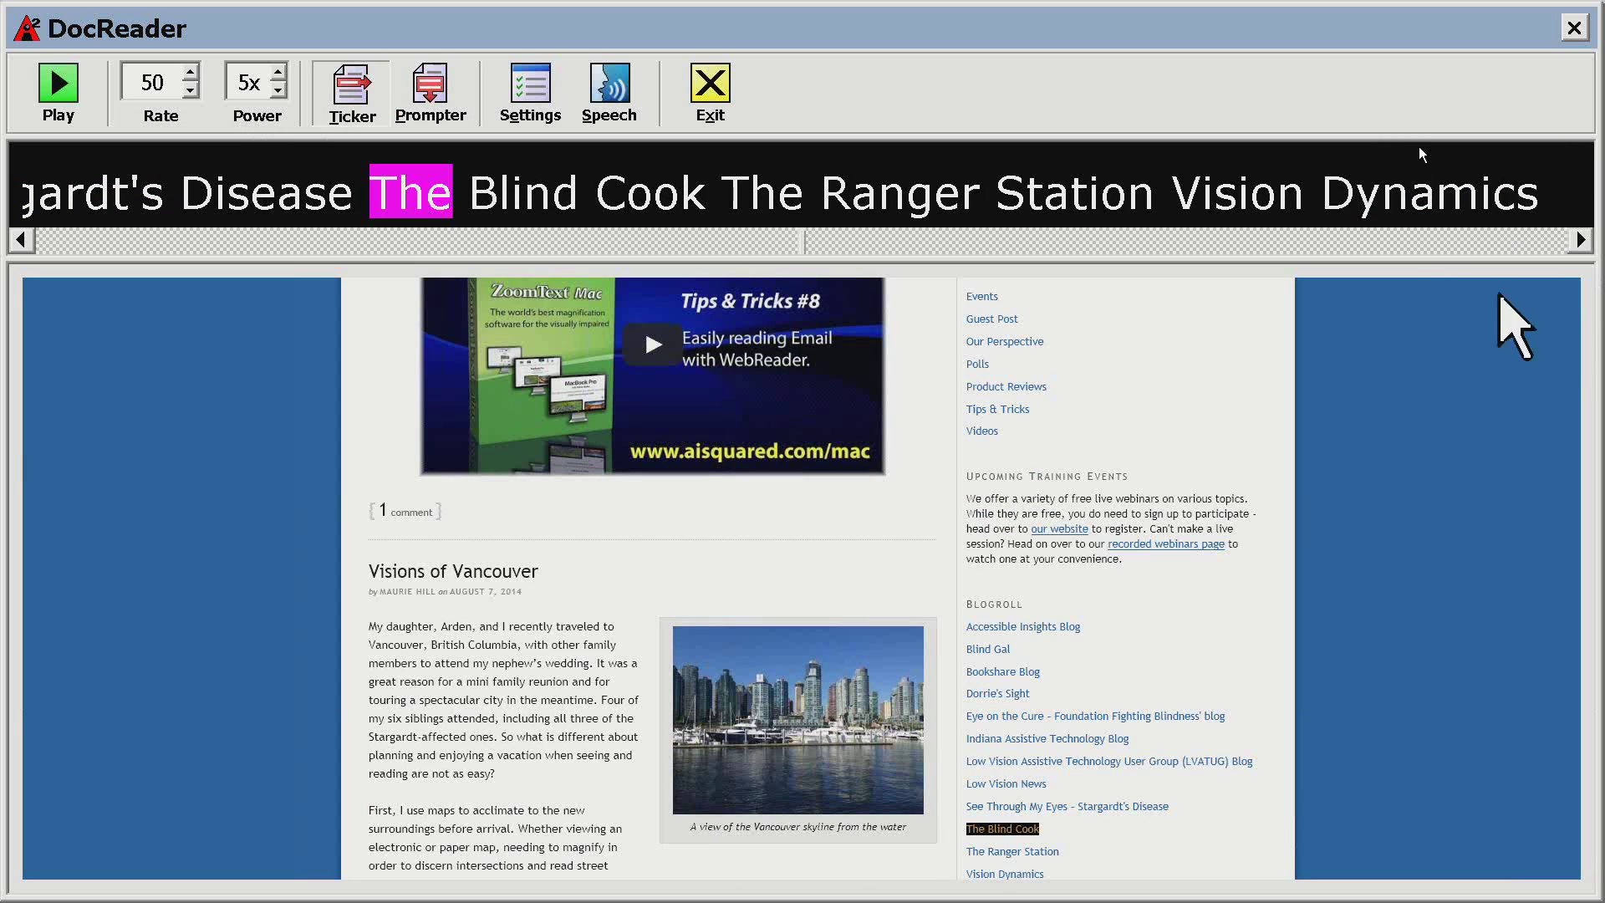
key("Page_Up")
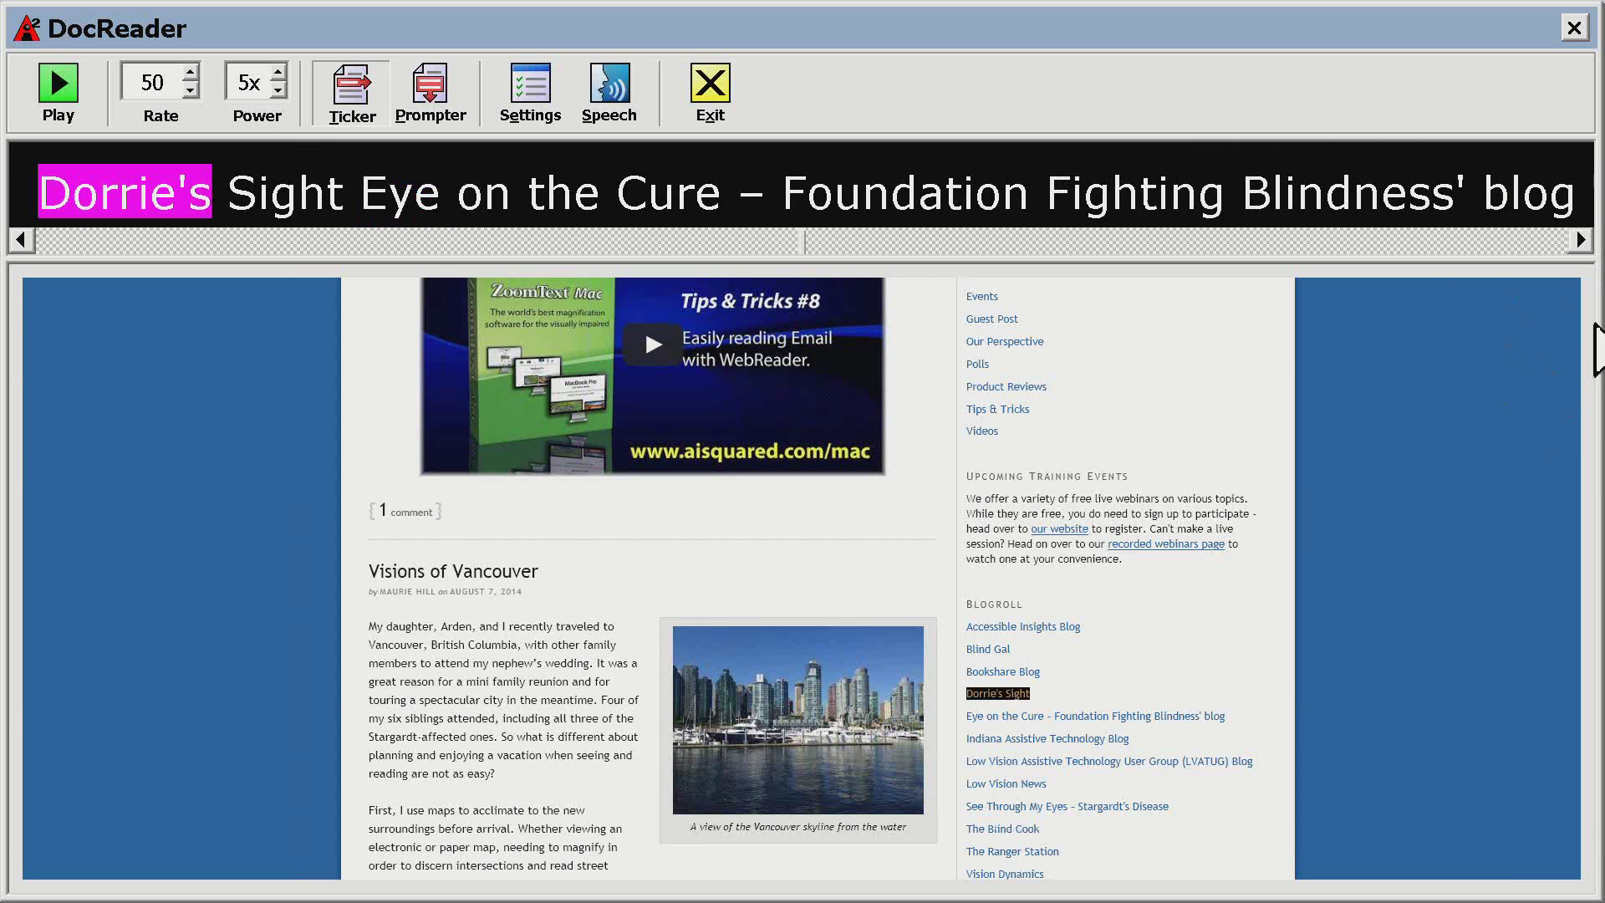
key("Page_Up")
key("Page_Up")
key("Down")
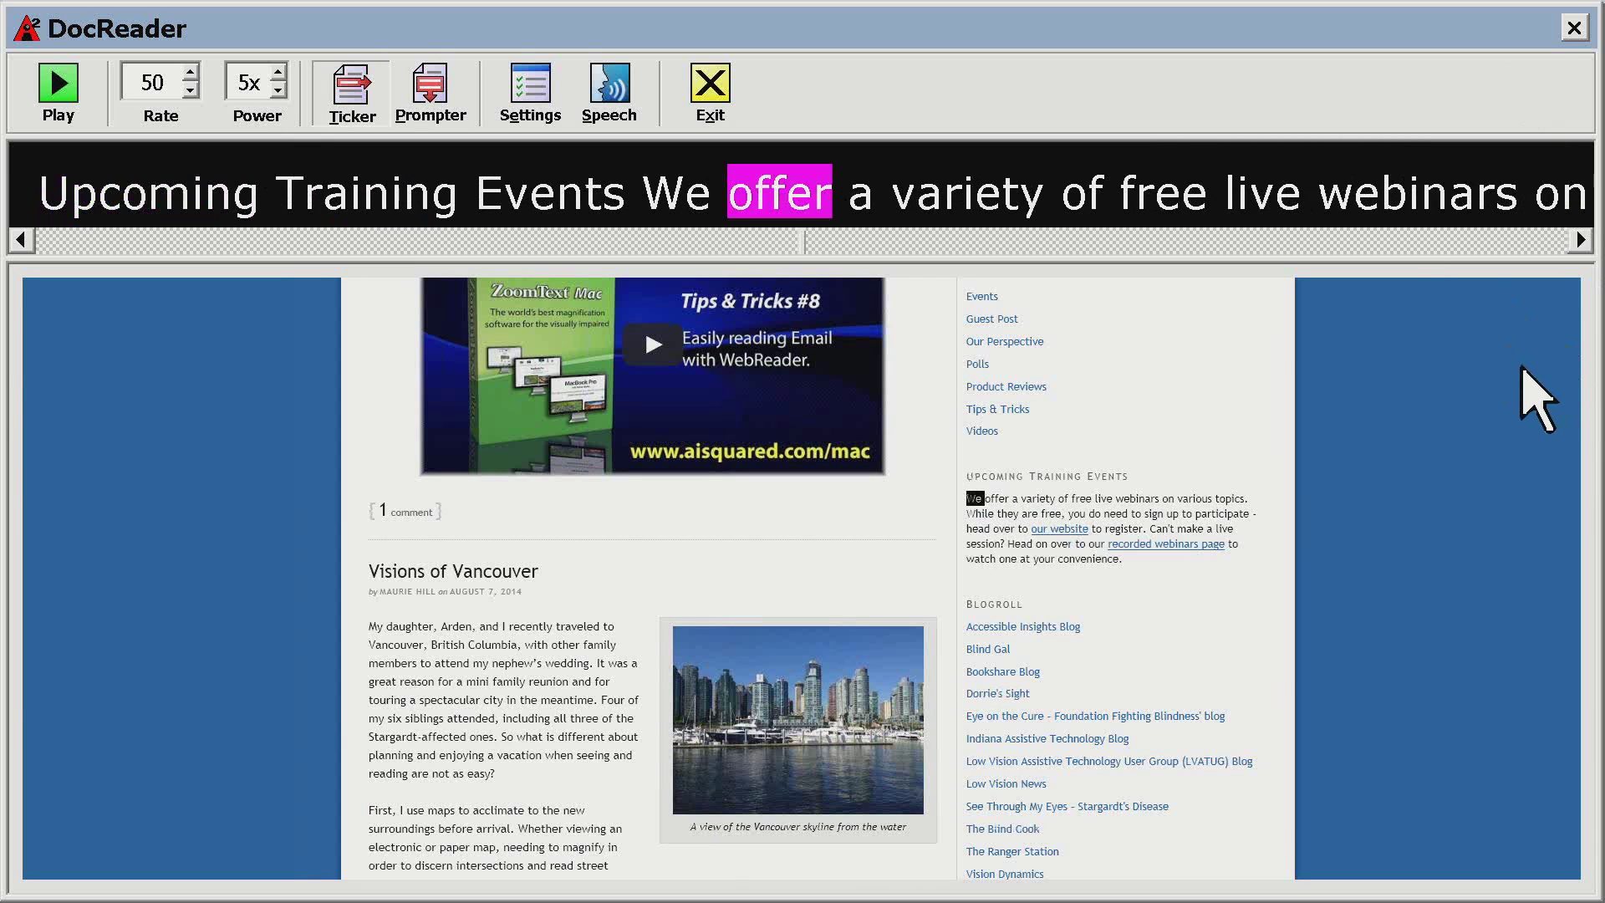
key("Page_Down")
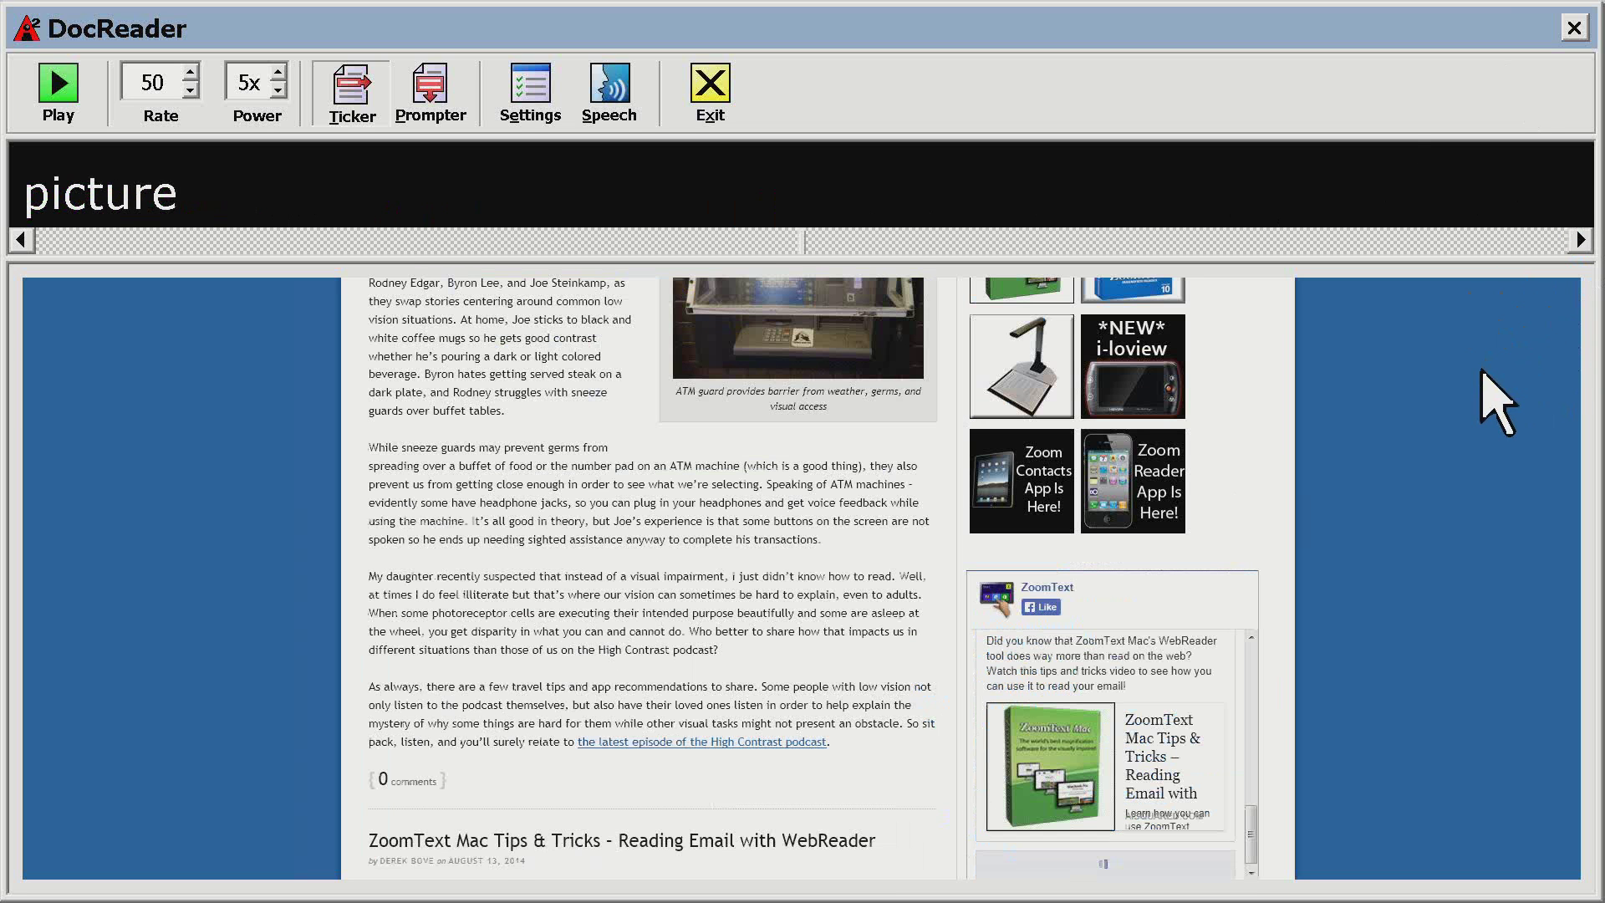
key("Page_Up")
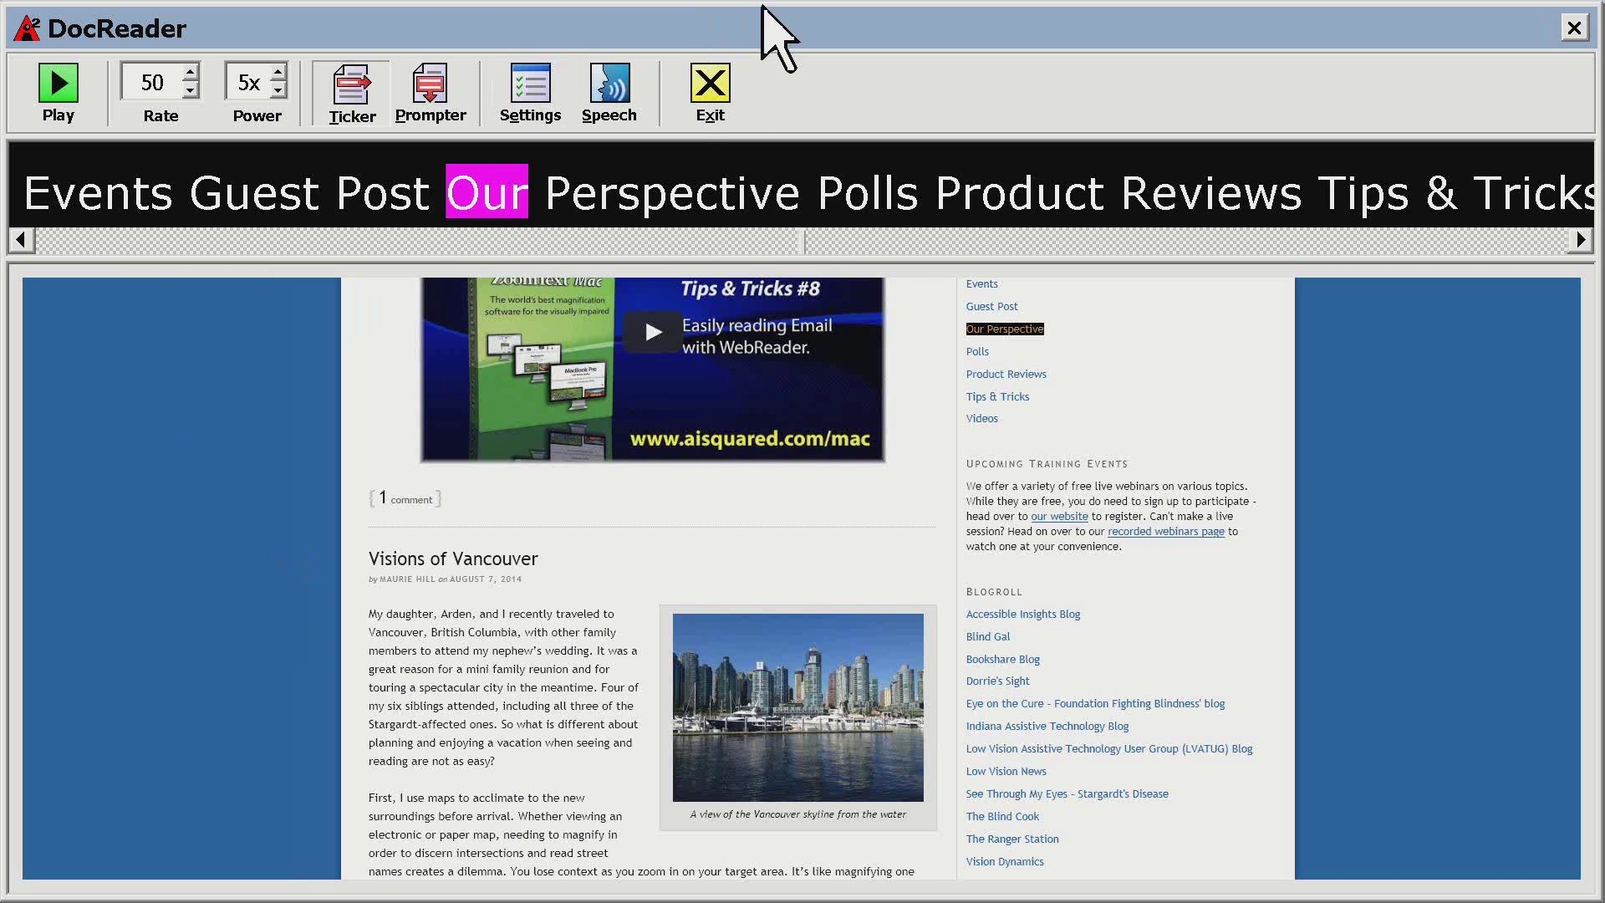
left_click(711, 120)
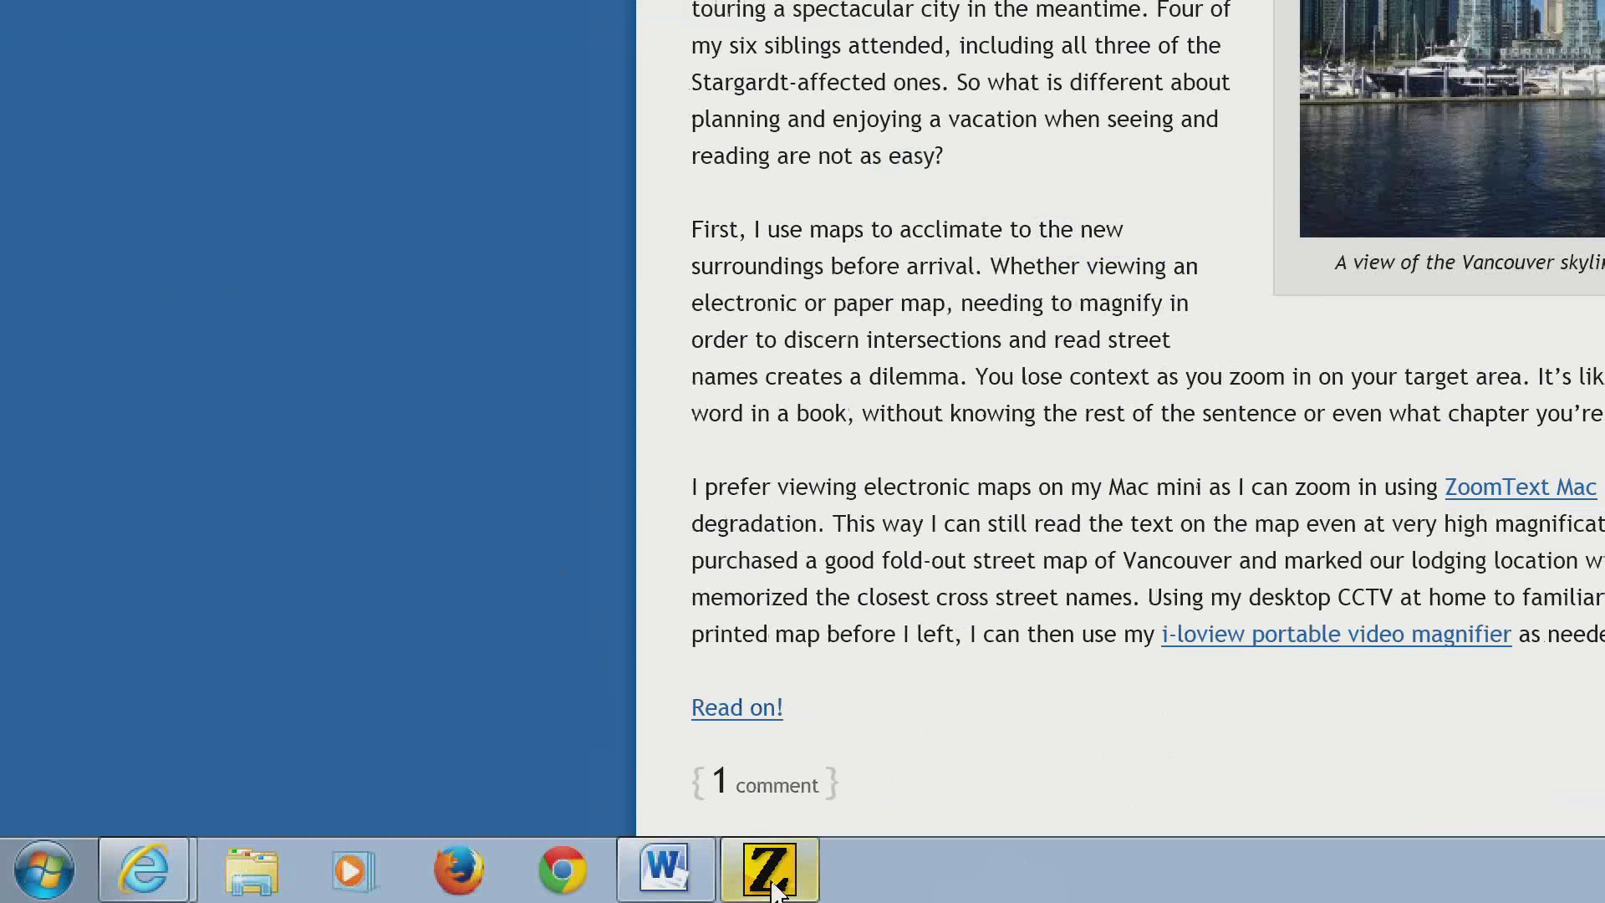
Step: Switch to the Gettysburg Address document in Word and display its text in DocReader's prompter view
left_click(677, 874)
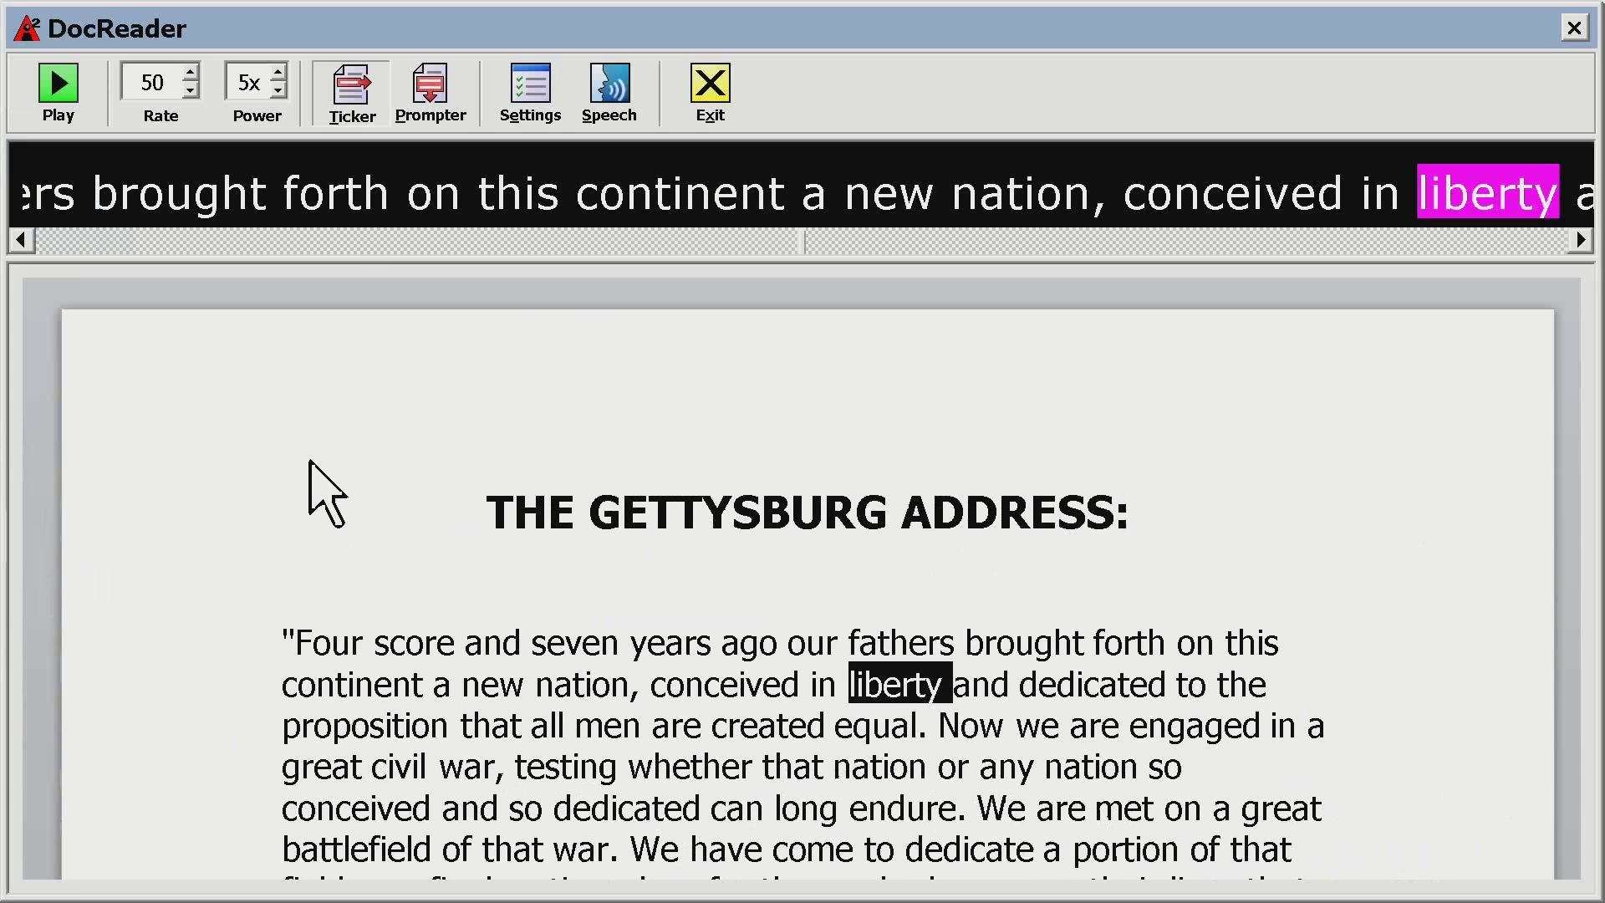
left_click(431, 90)
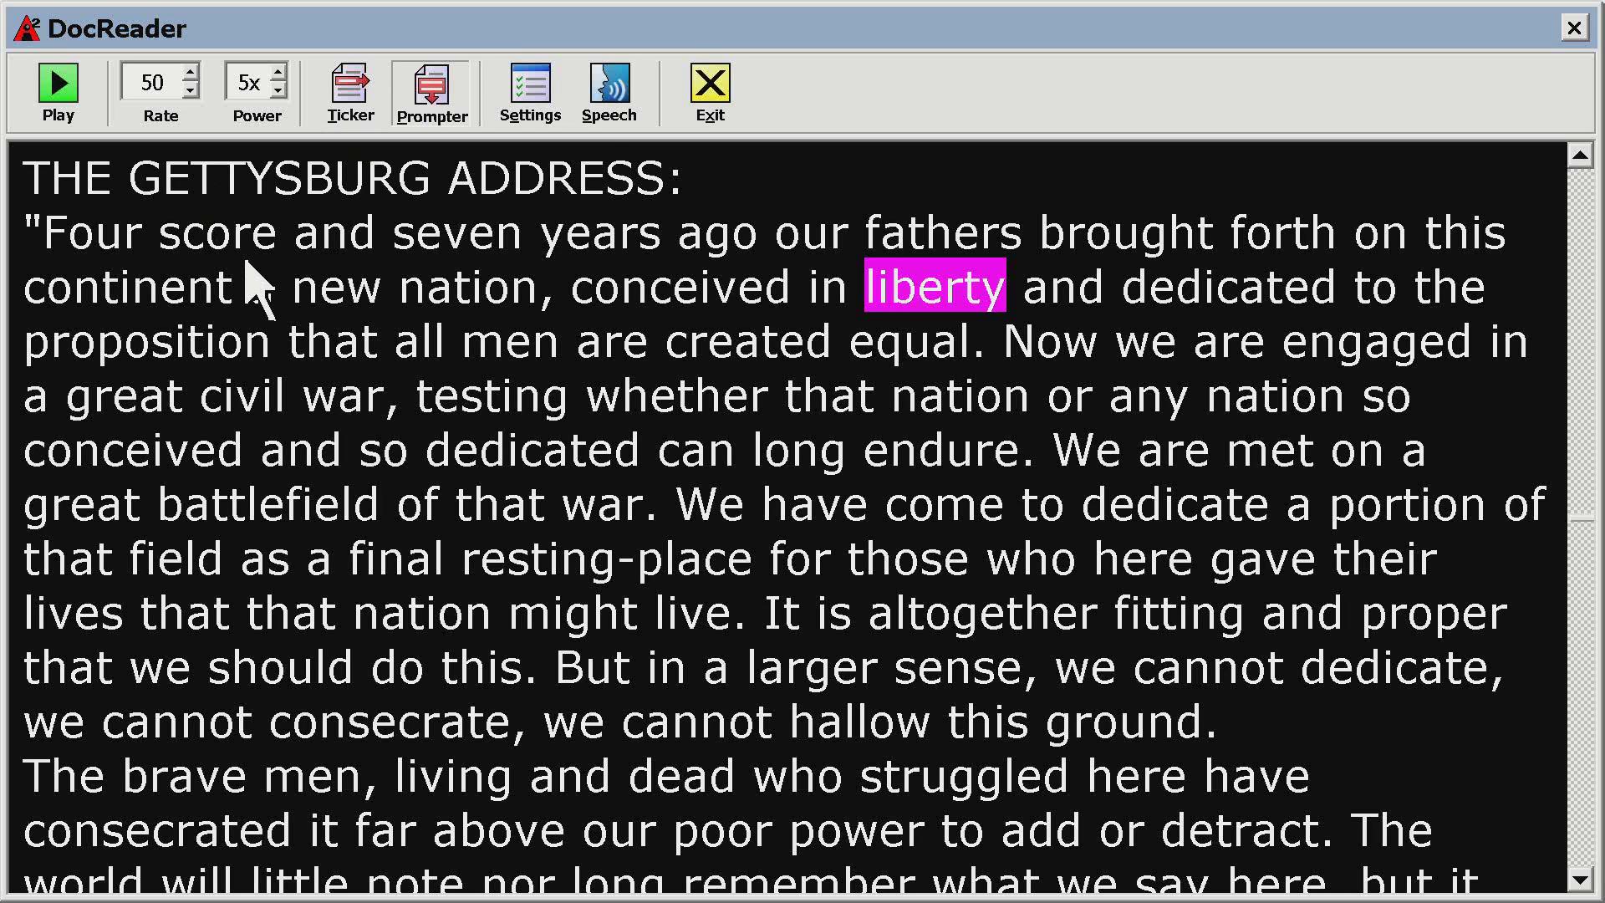
Step: Examine DocReader's font, color and highlight settings without changing them, and look through the speech text to its end and back
left_click(539, 90)
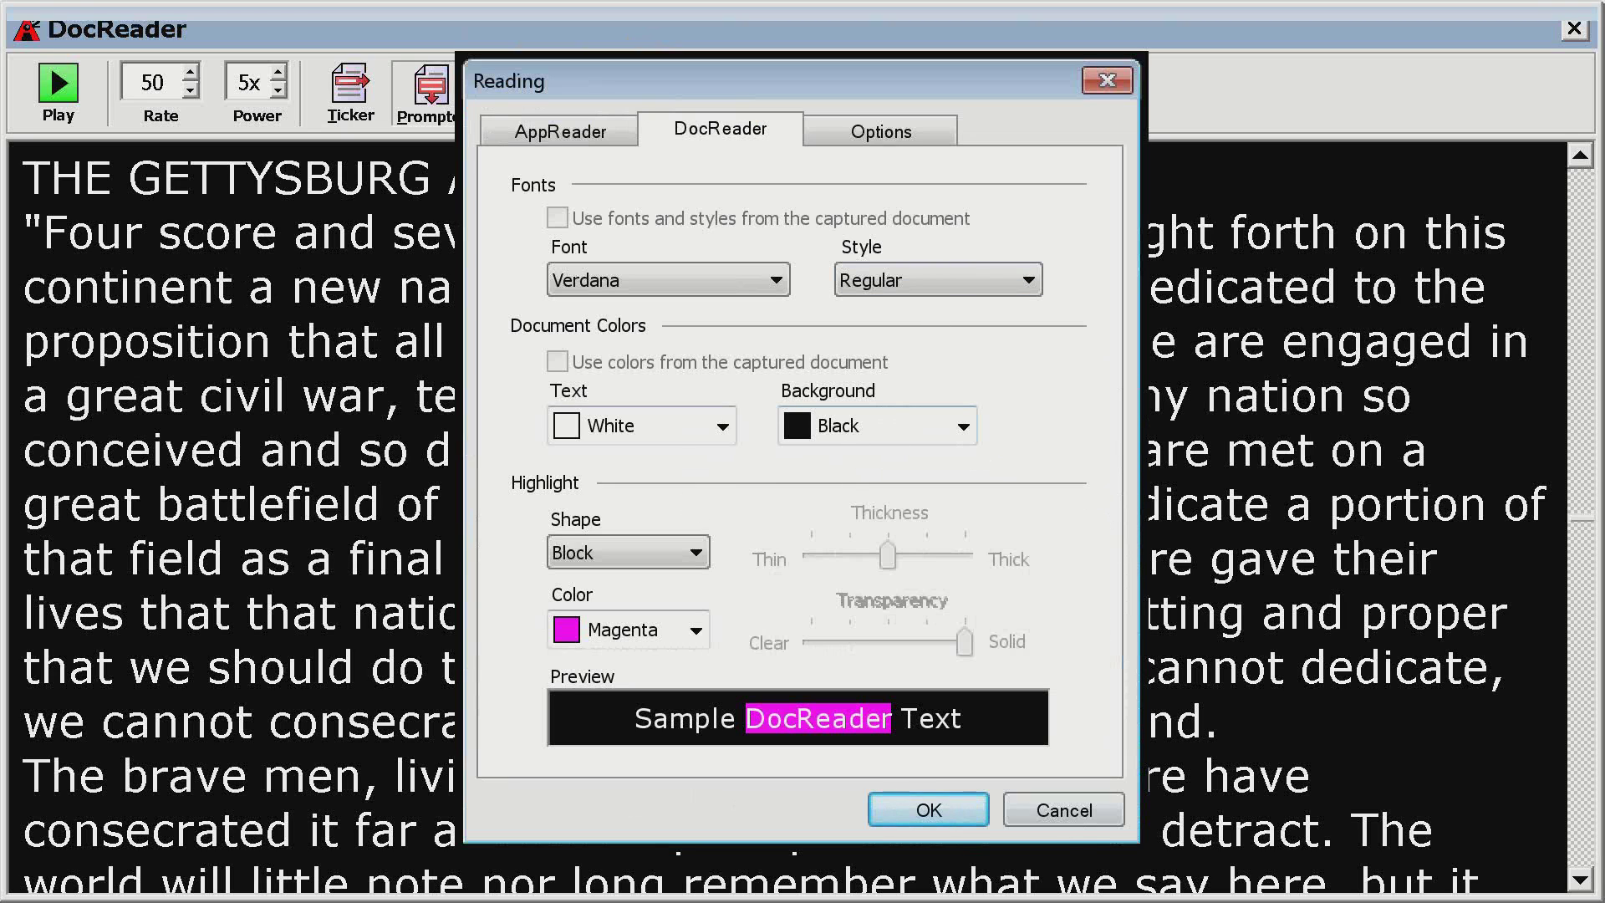
left_click(1063, 810)
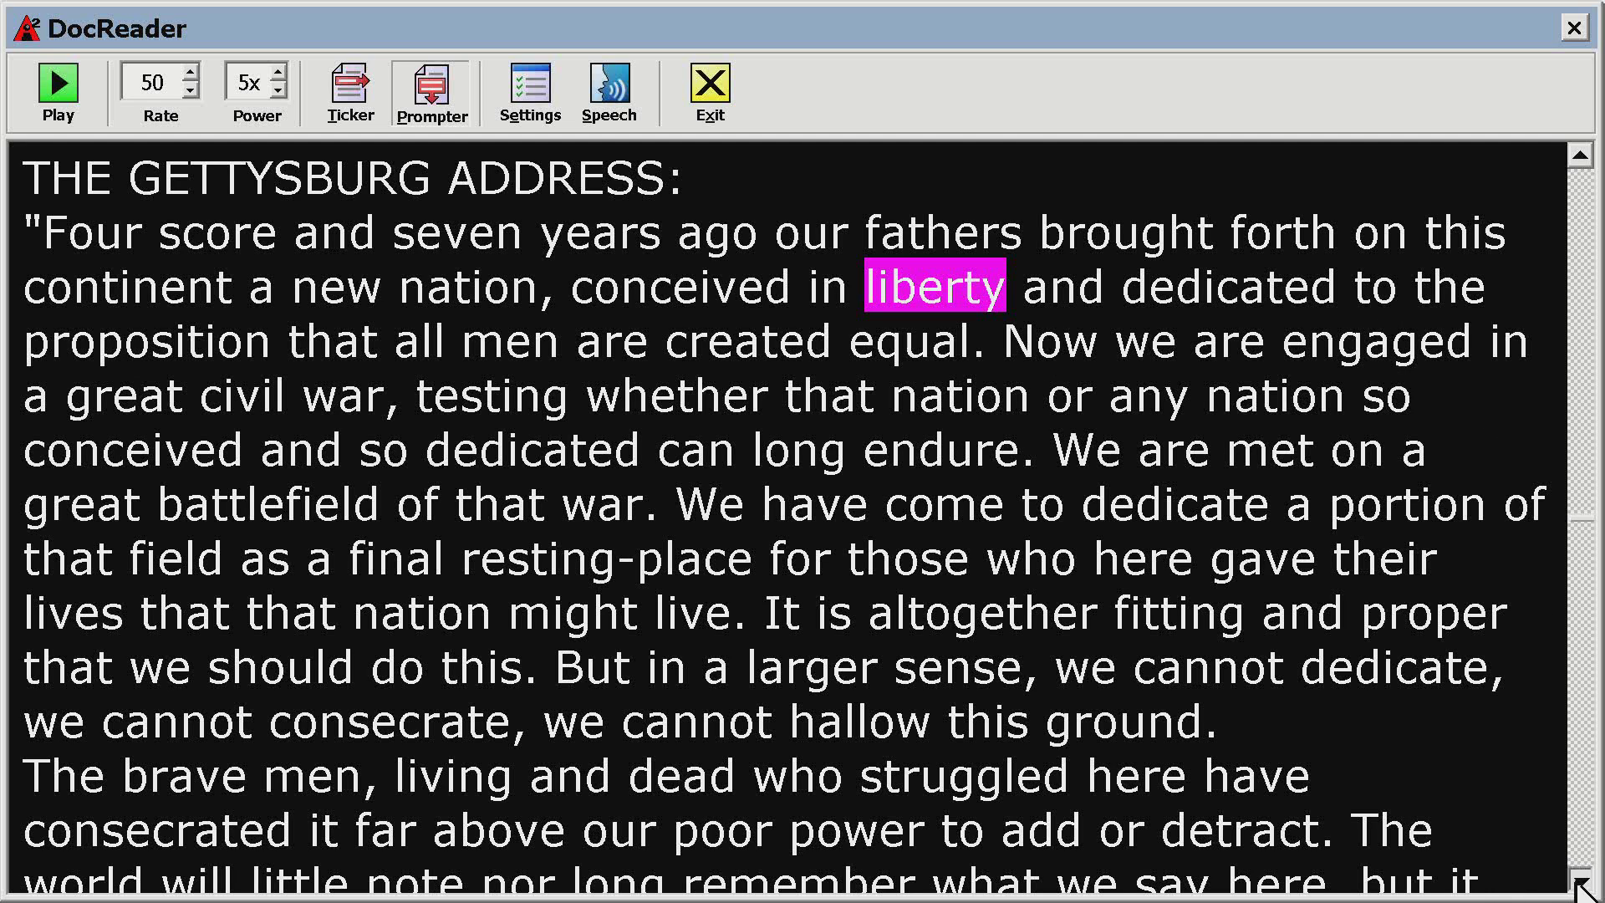
left_click_drag(1593, 527, 1588, 631)
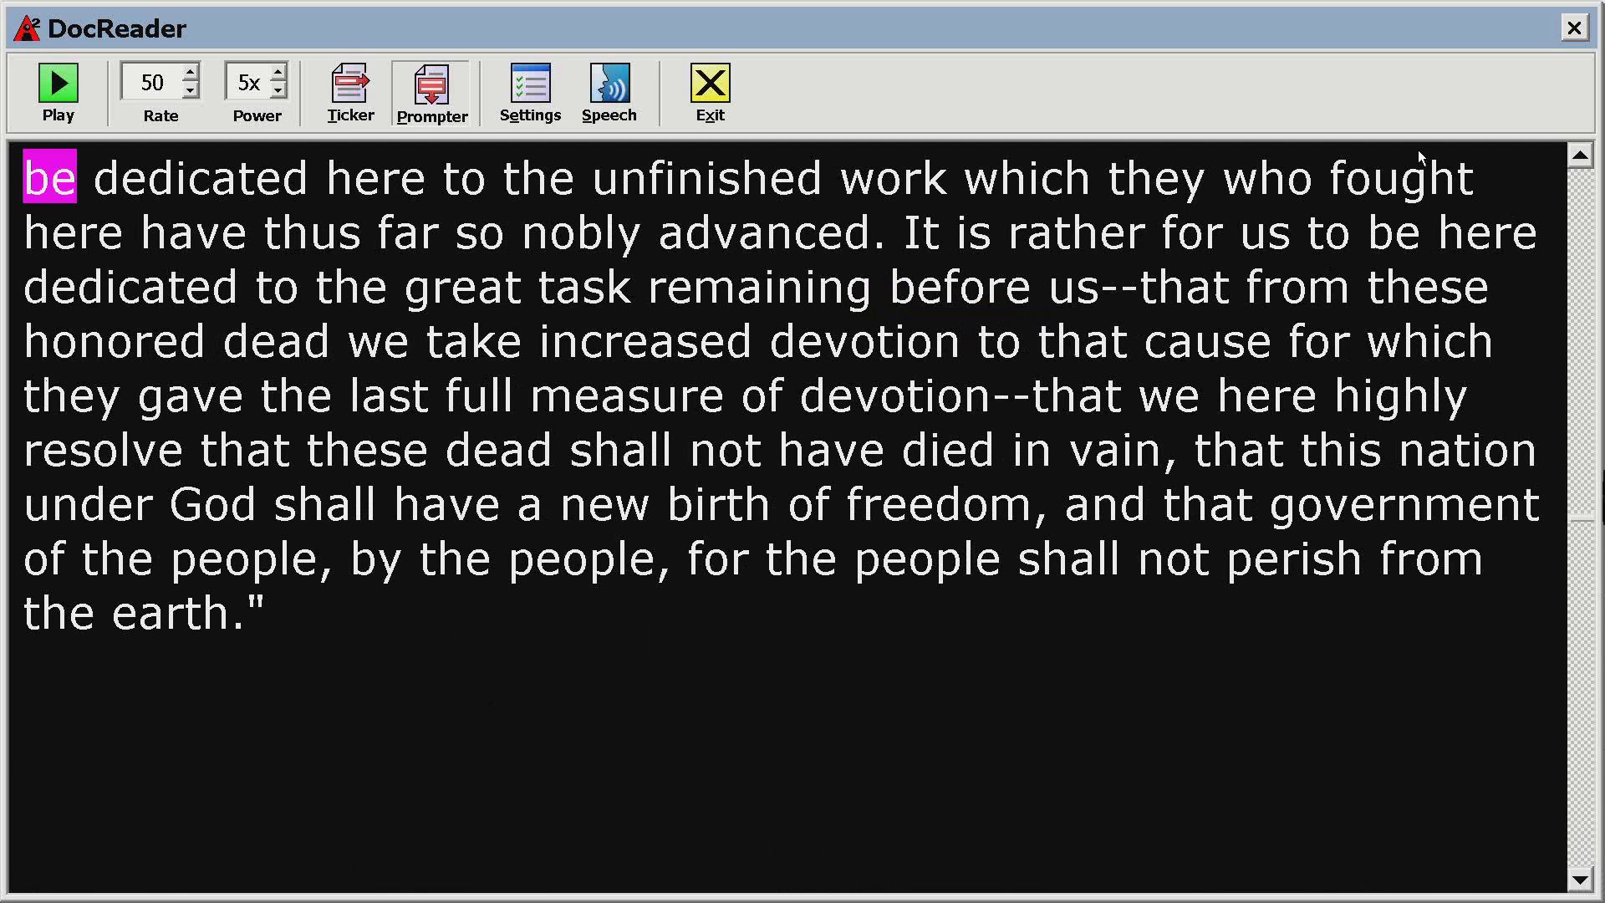
left_click_drag(1590, 530, 1590, 376)
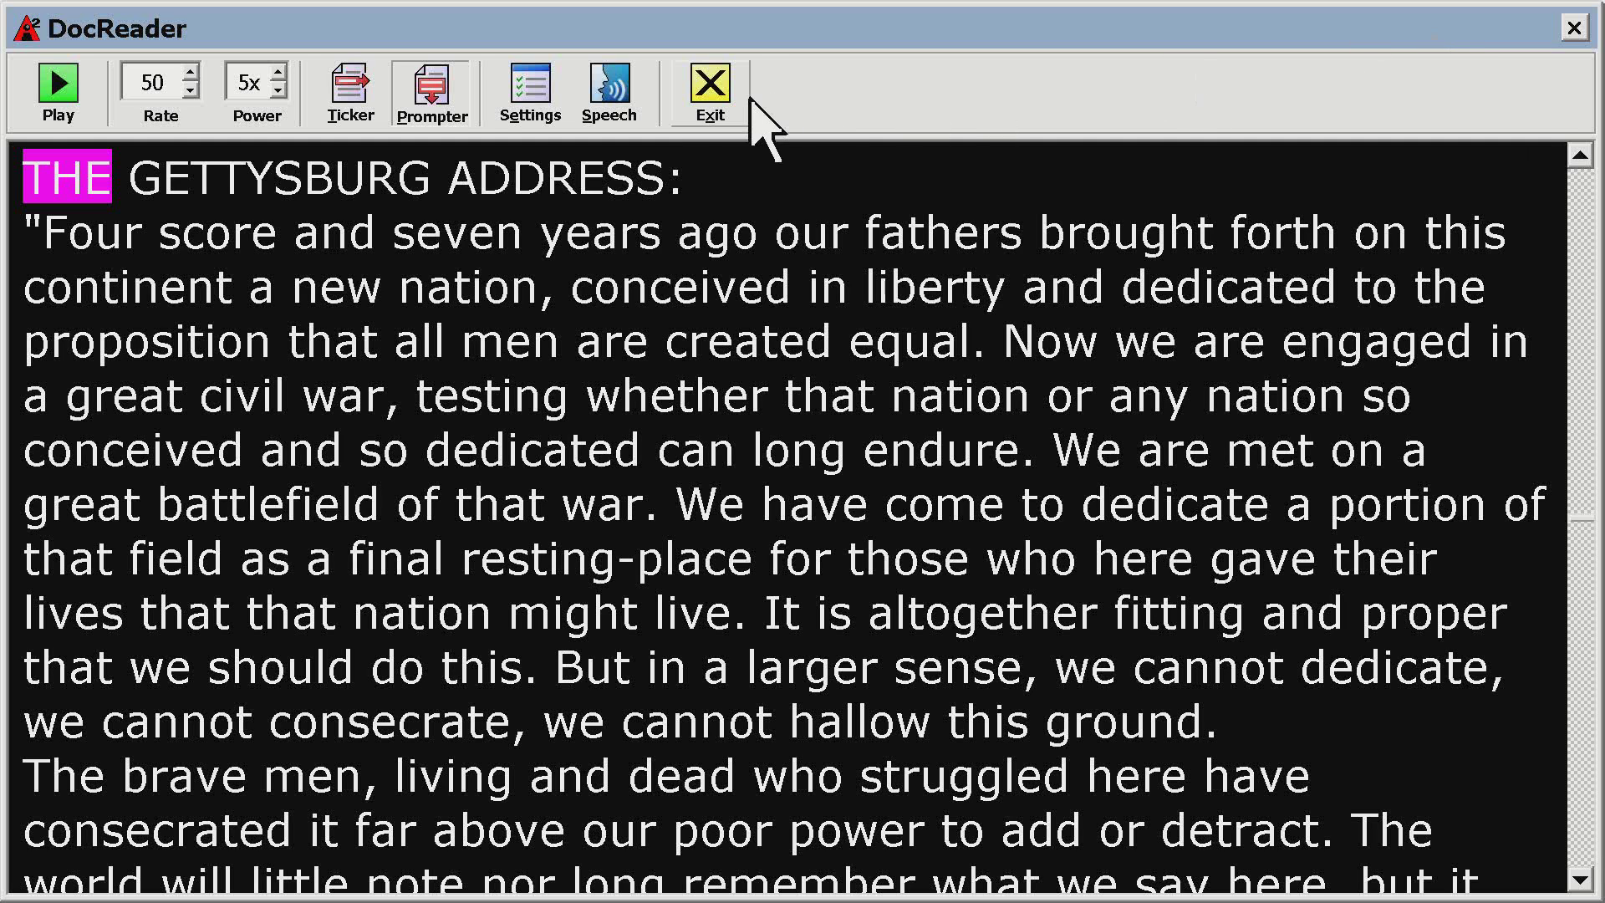
Step: Exit DocReader and switch to the ZoomText Top 20 slide show in PowerPoint
left_click(723, 102)
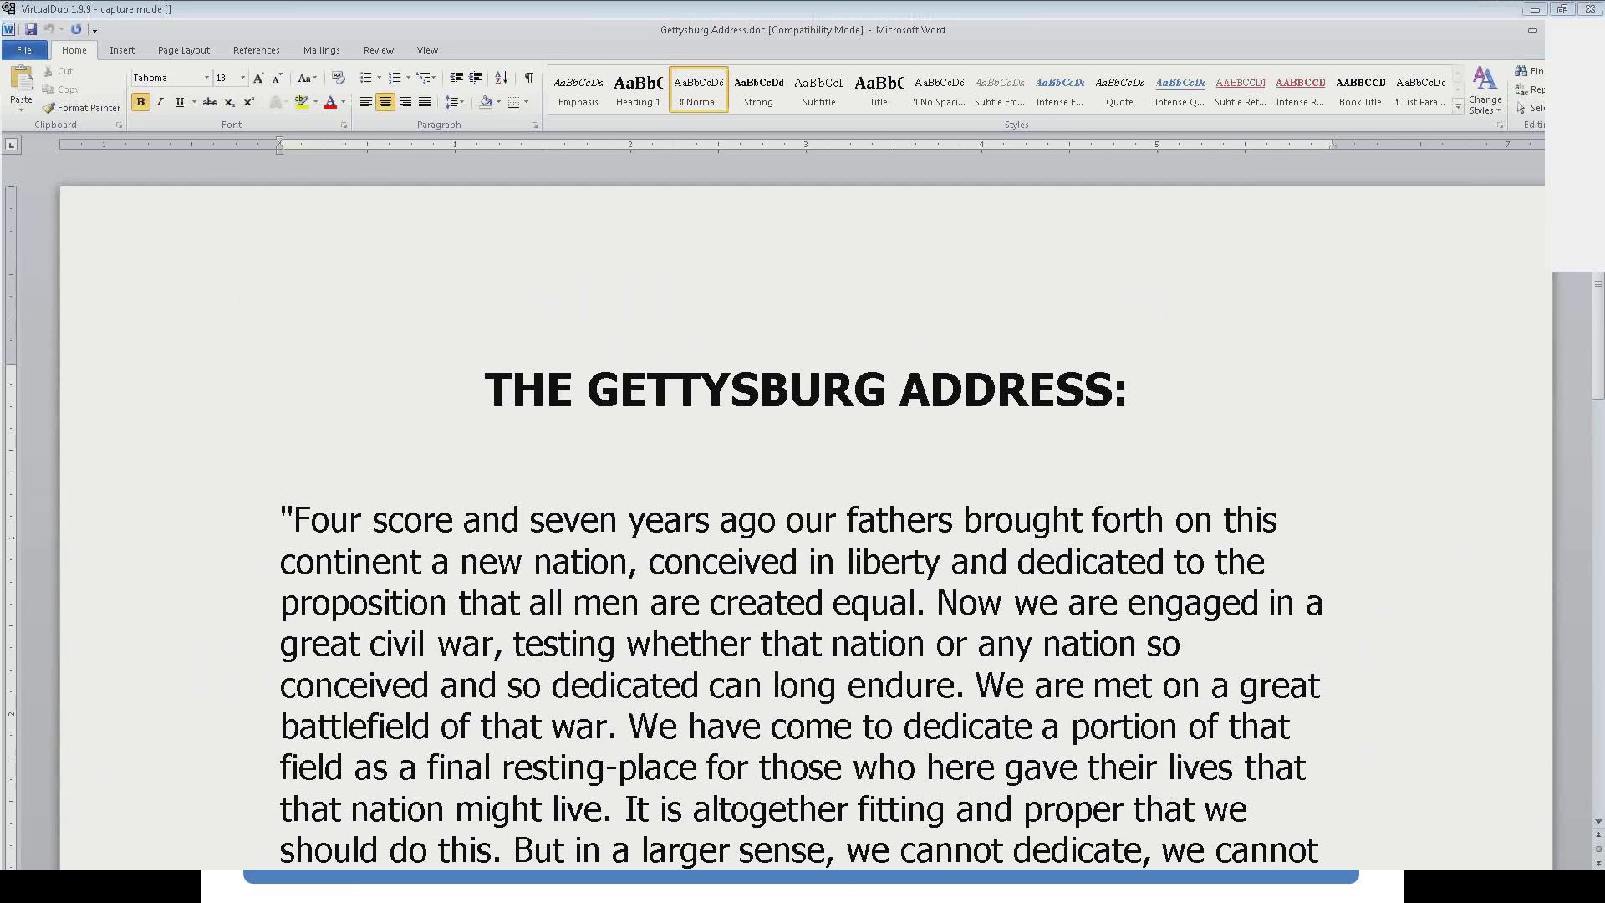
key("alt+Tab")
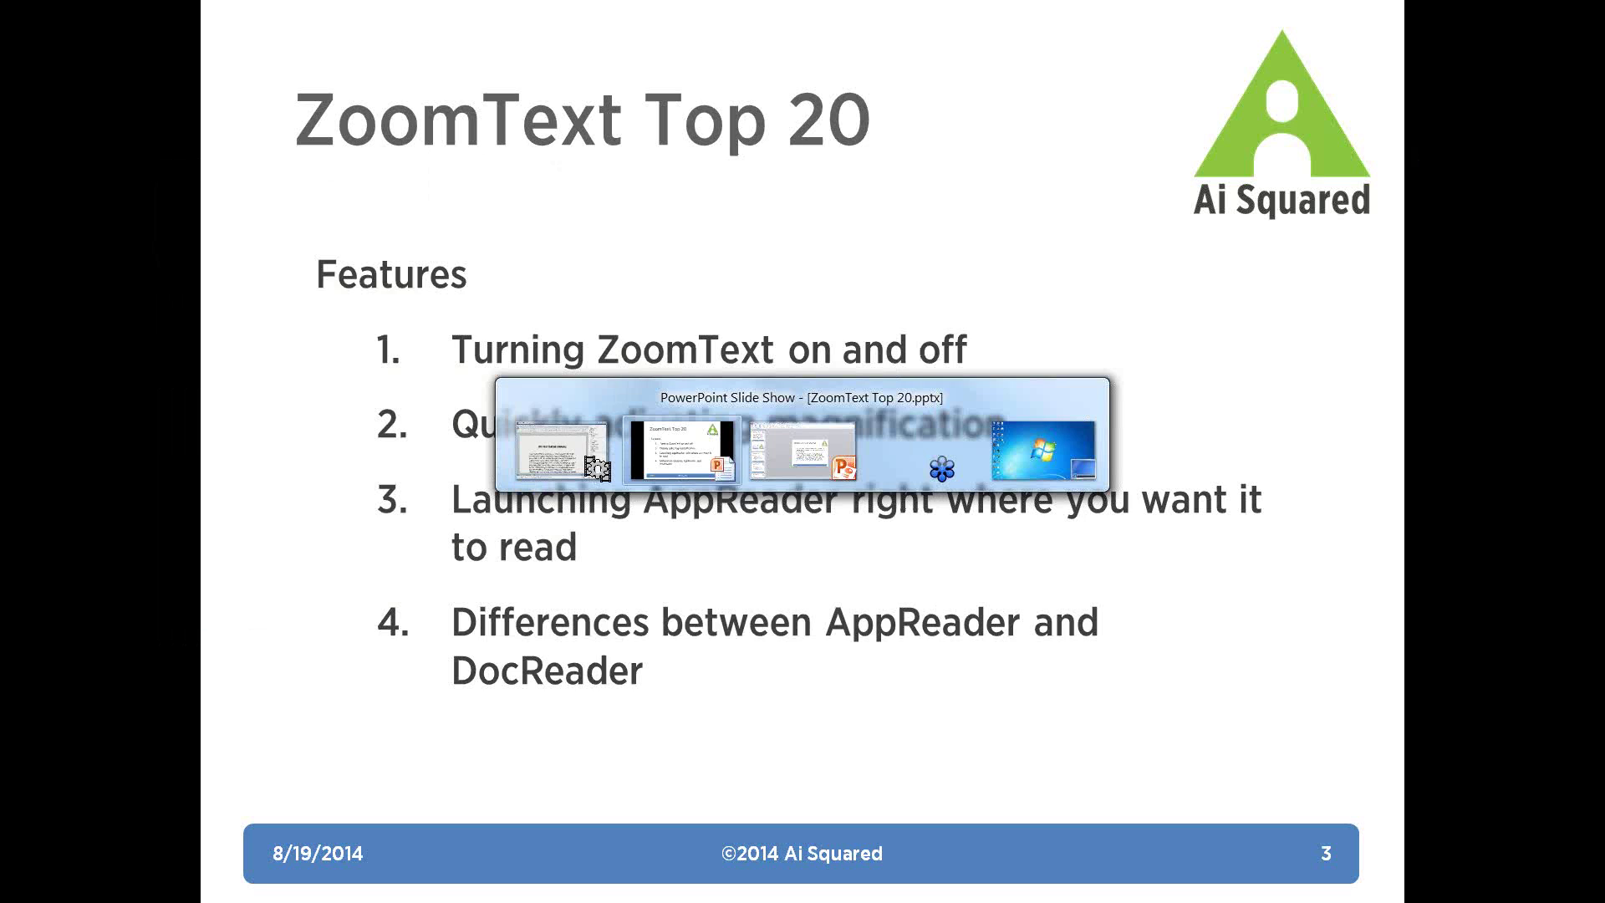
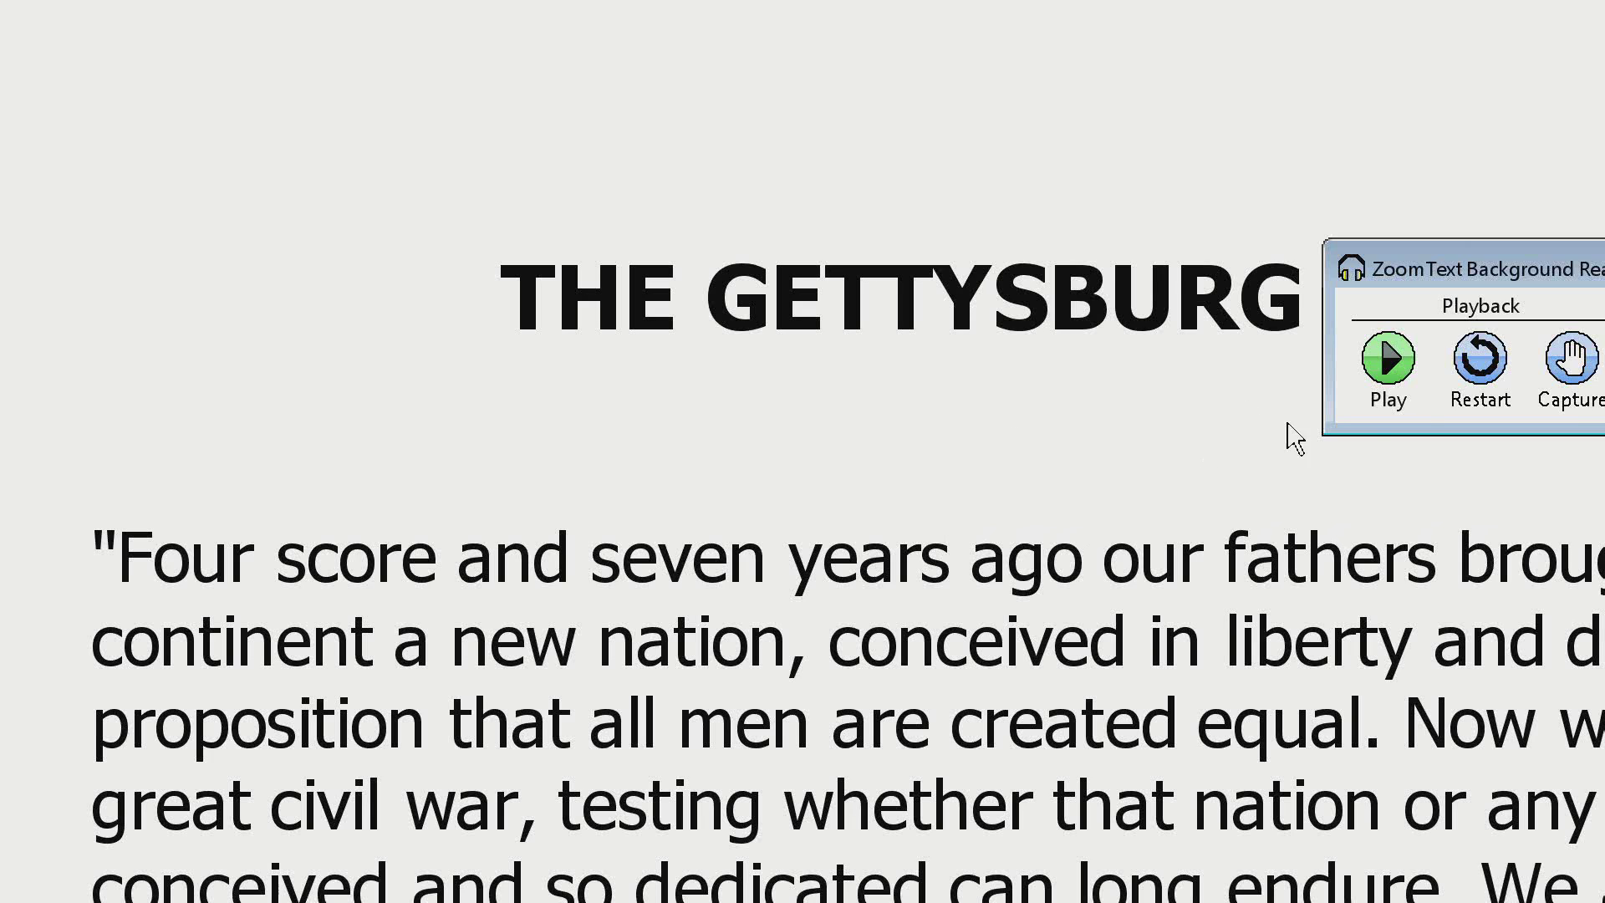
Step: Play the Gettysburg Address in Background Reader and open the "Love it or loathe it?" EW debate article from Google News in Internet Explorer
left_click(1357, 354)
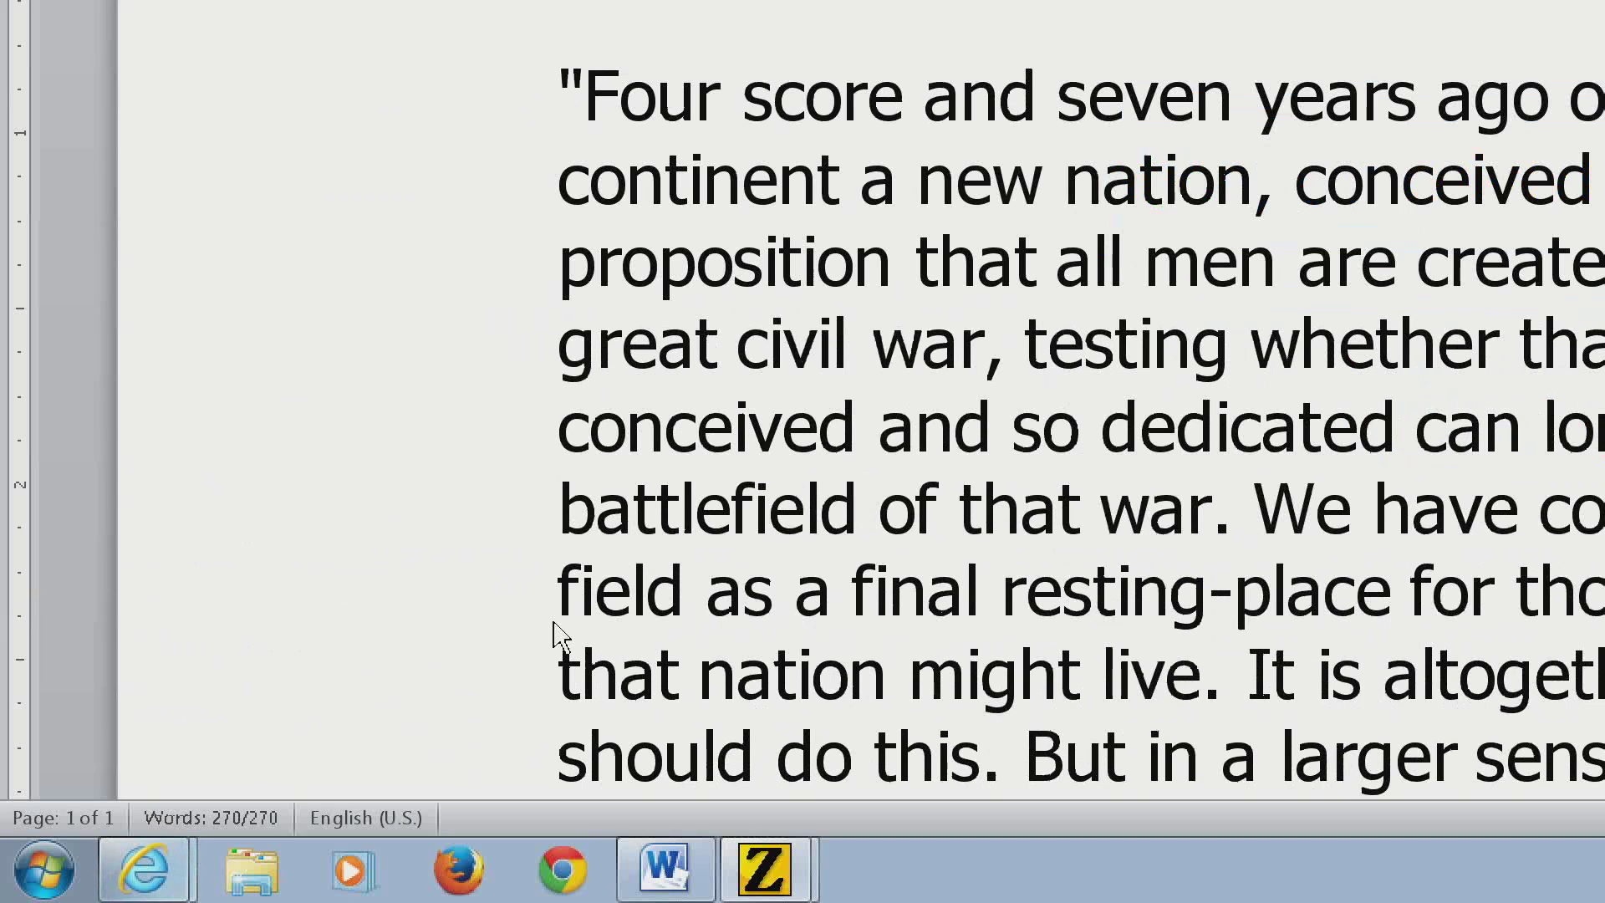
mouse_move(176, 873)
left_click(208, 794)
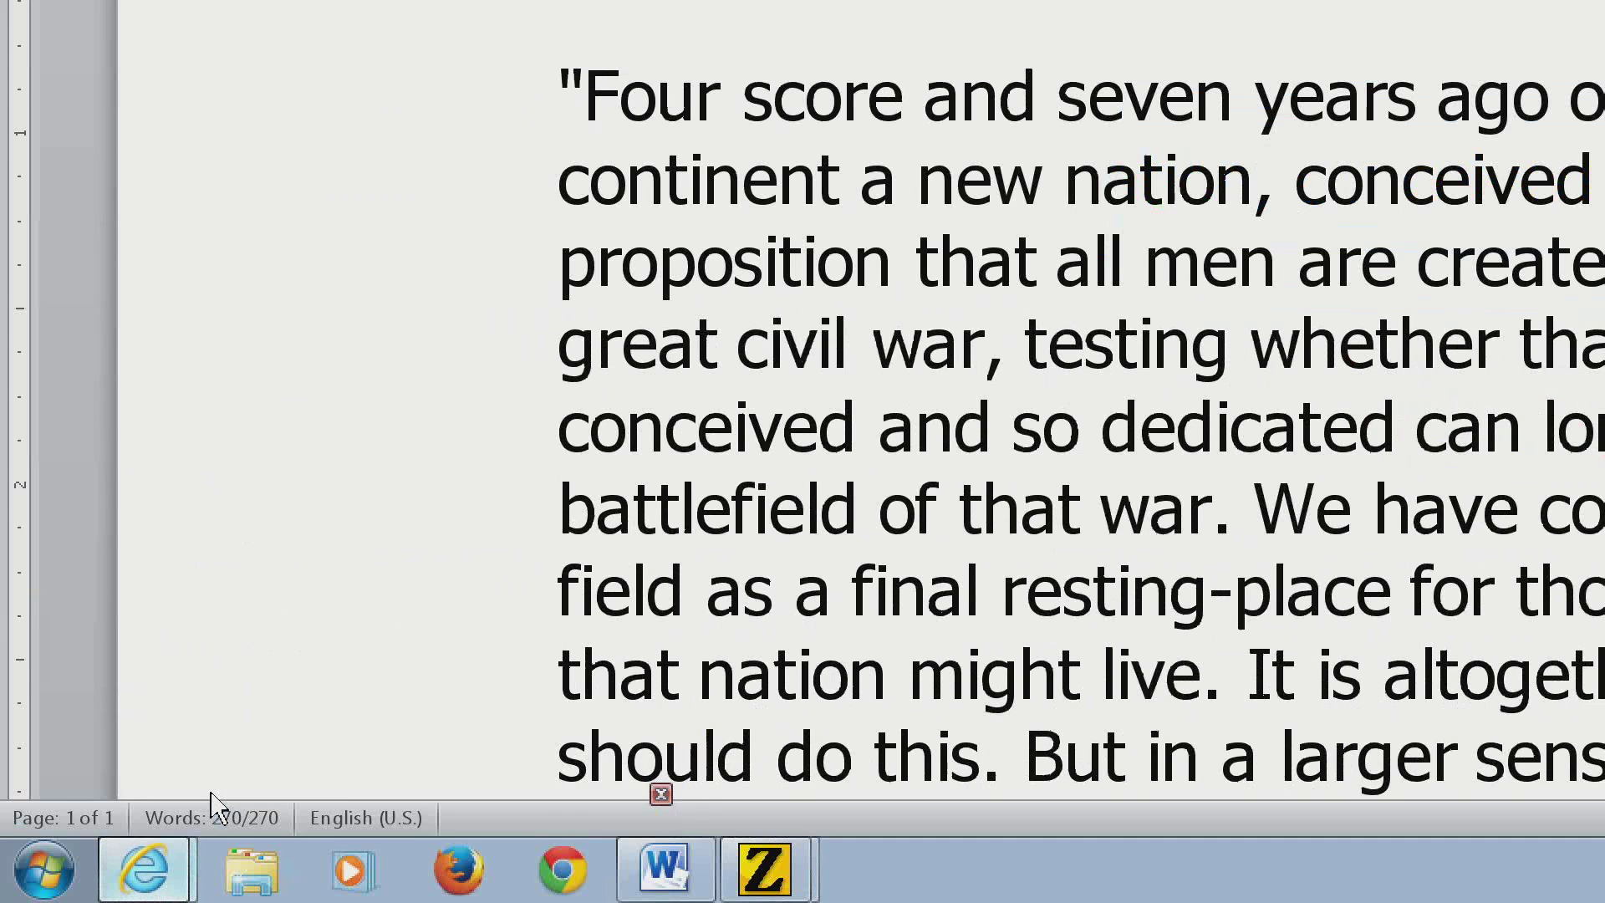
scroll(1193, 652, "down", 10)
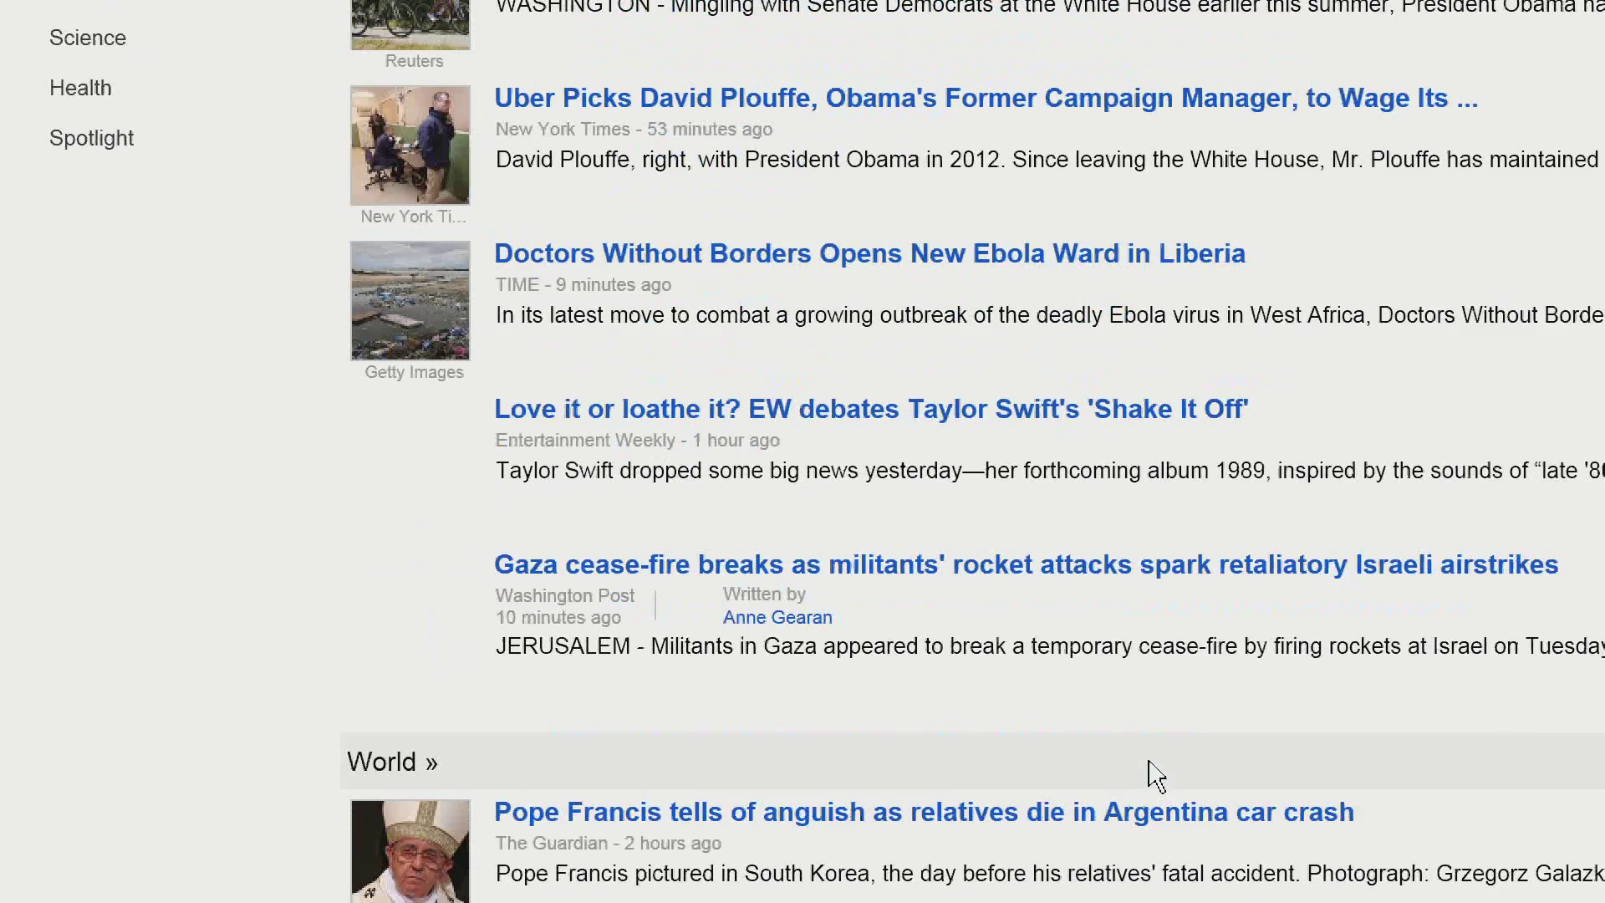
scroll(1187, 777, "down", 5)
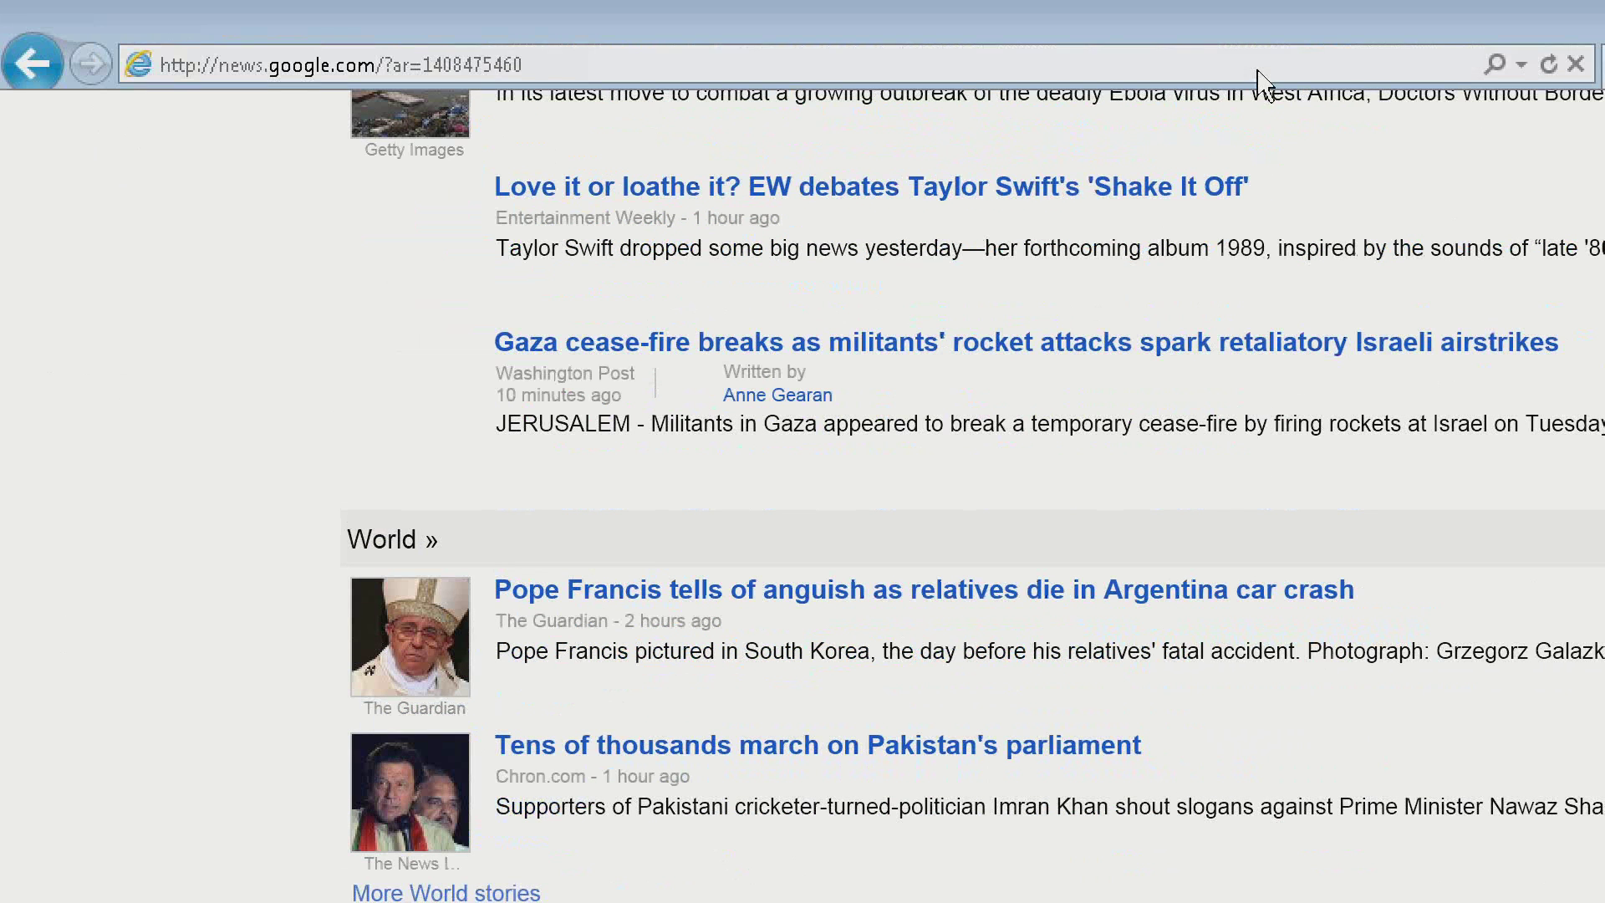
left_click(1210, 185)
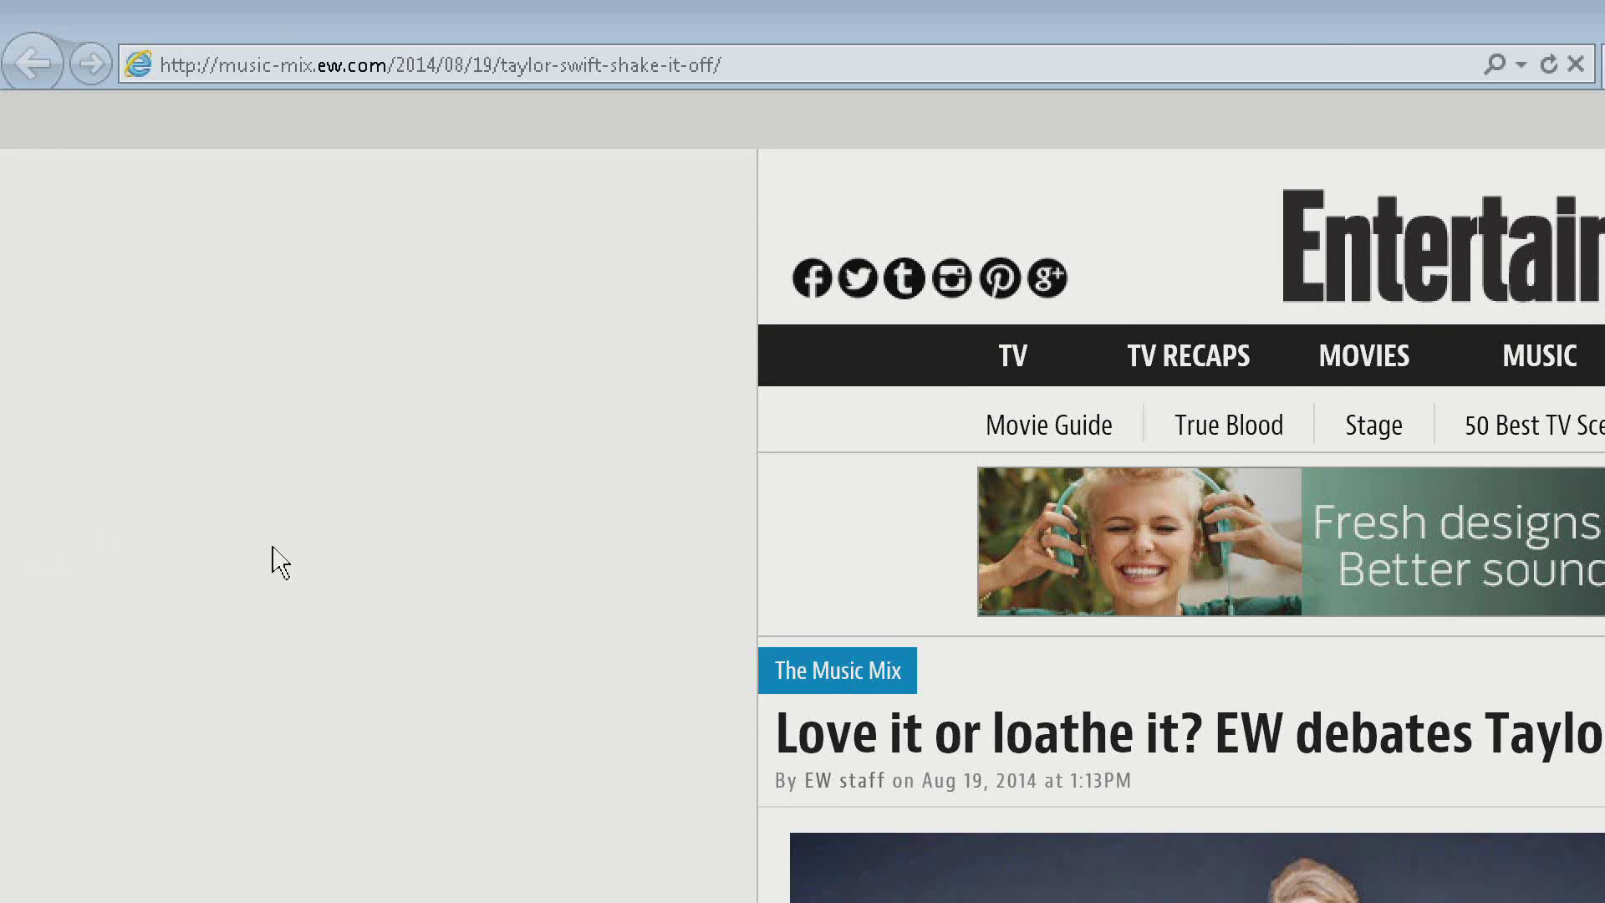
Step: Select the article's opening paragraph, which begins "Taylor Swift dropped some big news yesterday"
scroll(280, 561, "down", 3)
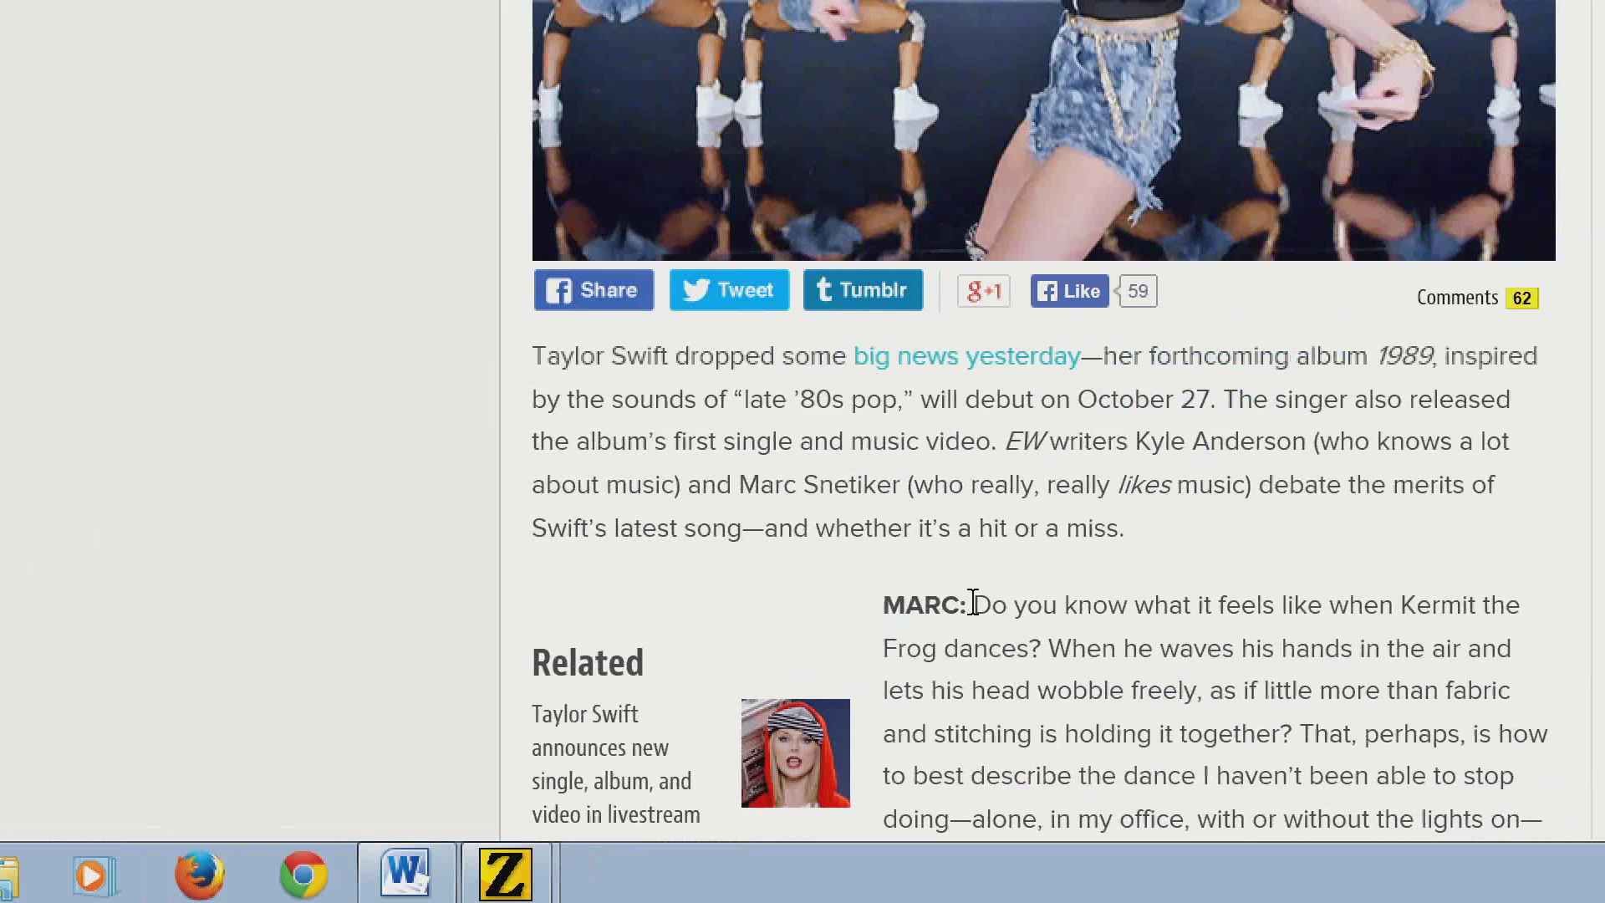
triple_click(666, 376)
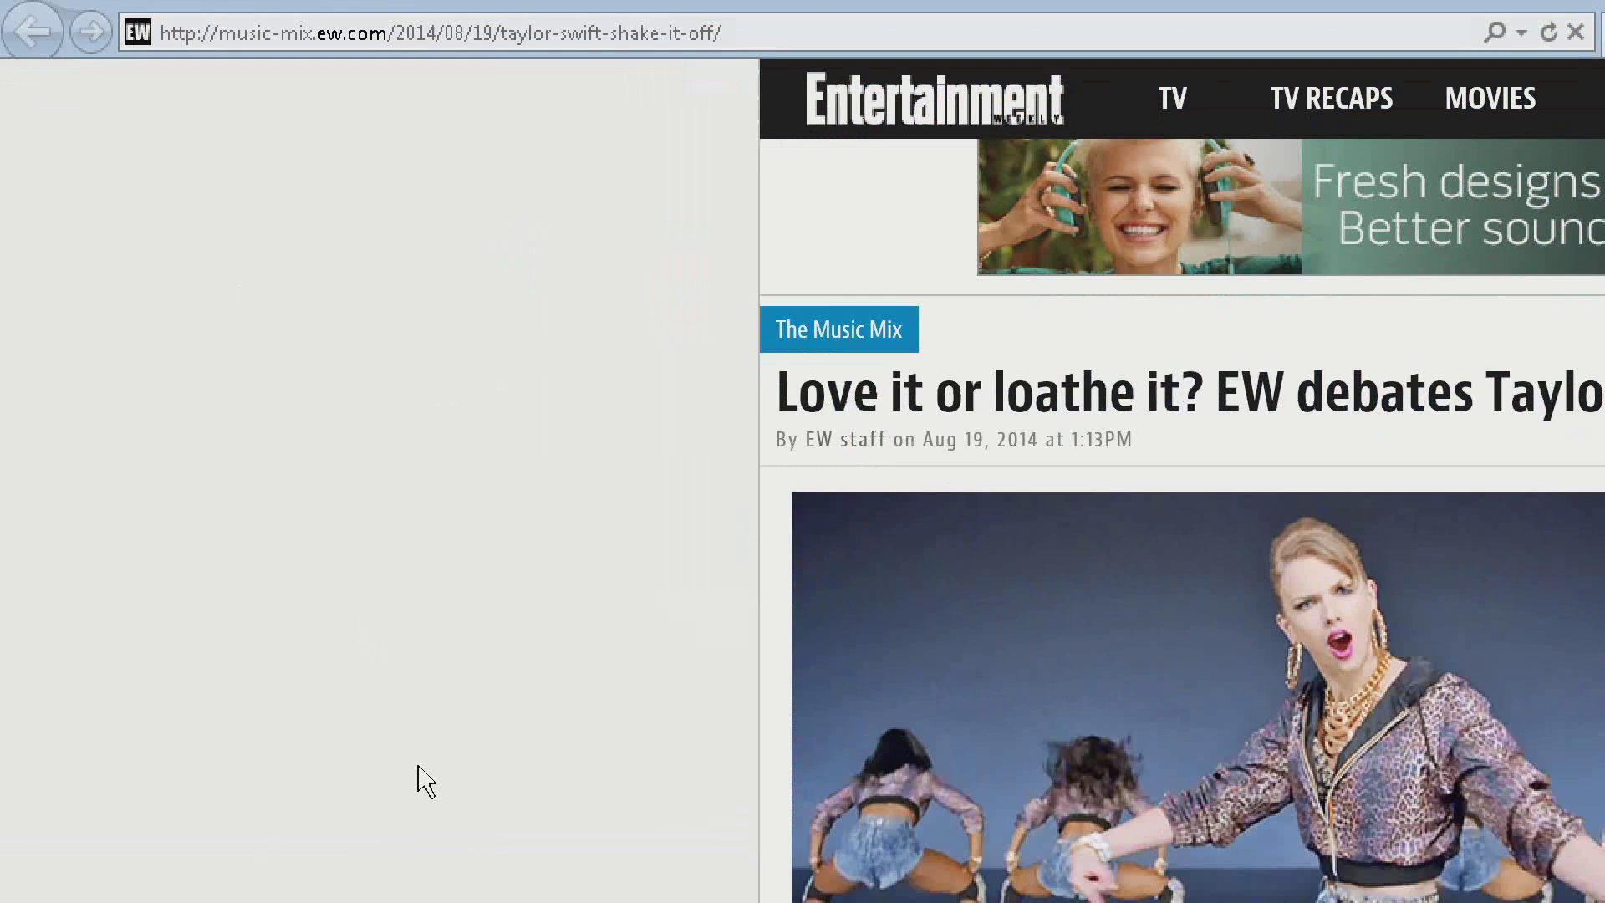
scroll(422, 762, "down", 5)
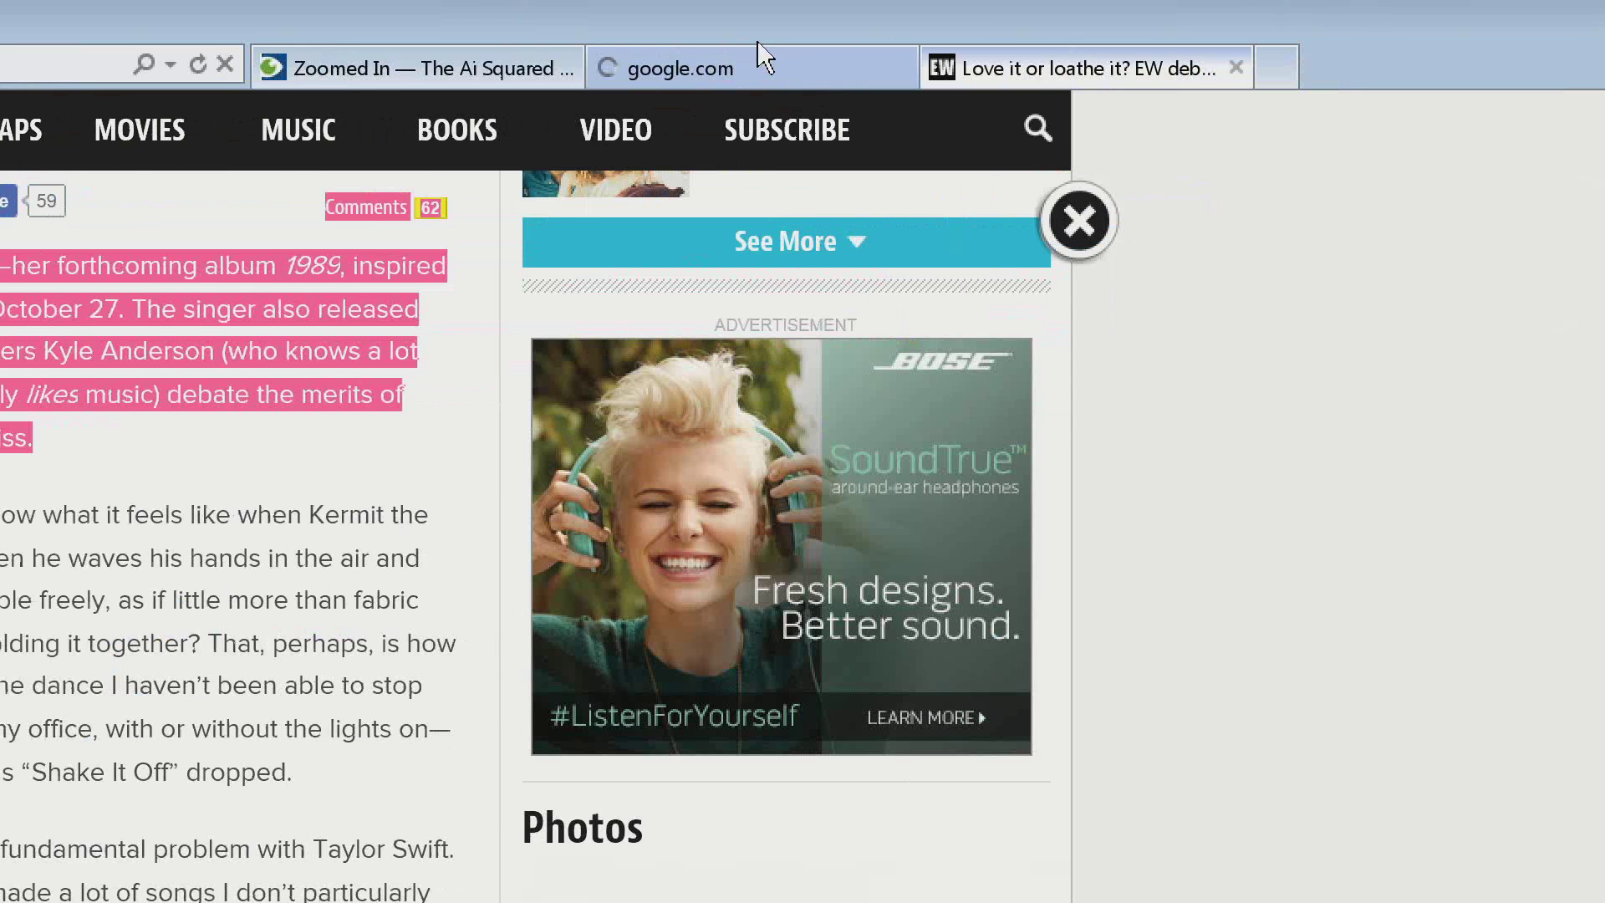
Step: Return to the Google News page and read the "Teens arrested in plot after Web activities eyed" headline and summary with the SpeakIt tool
left_click(463, 75)
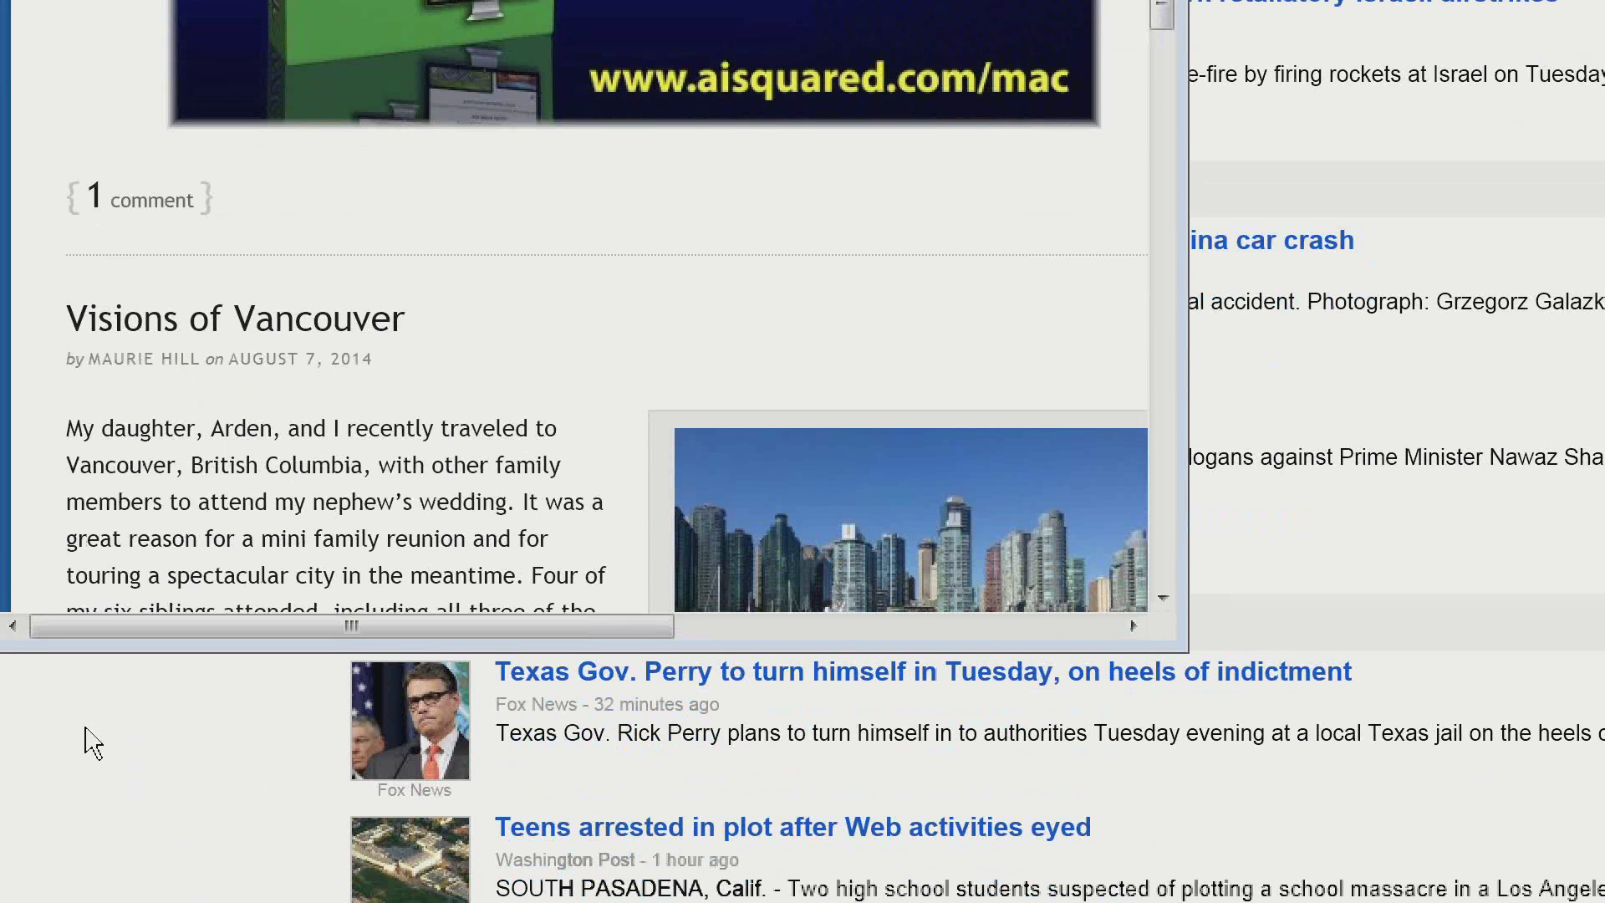
left_click(90, 743)
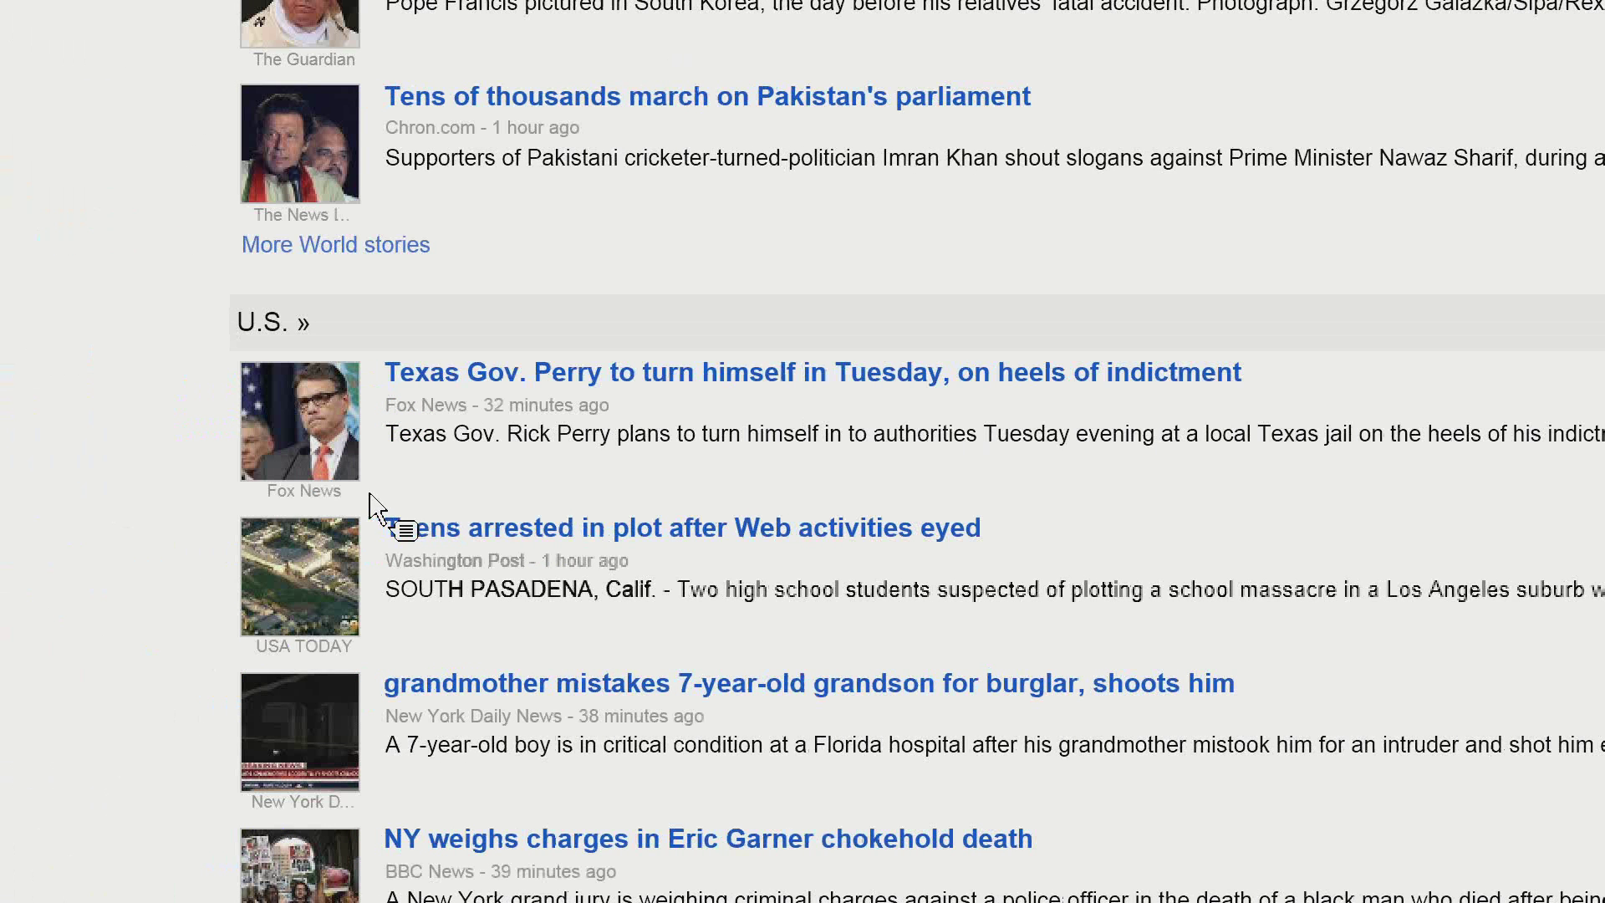
left_click_drag(370, 494, 1551, 543)
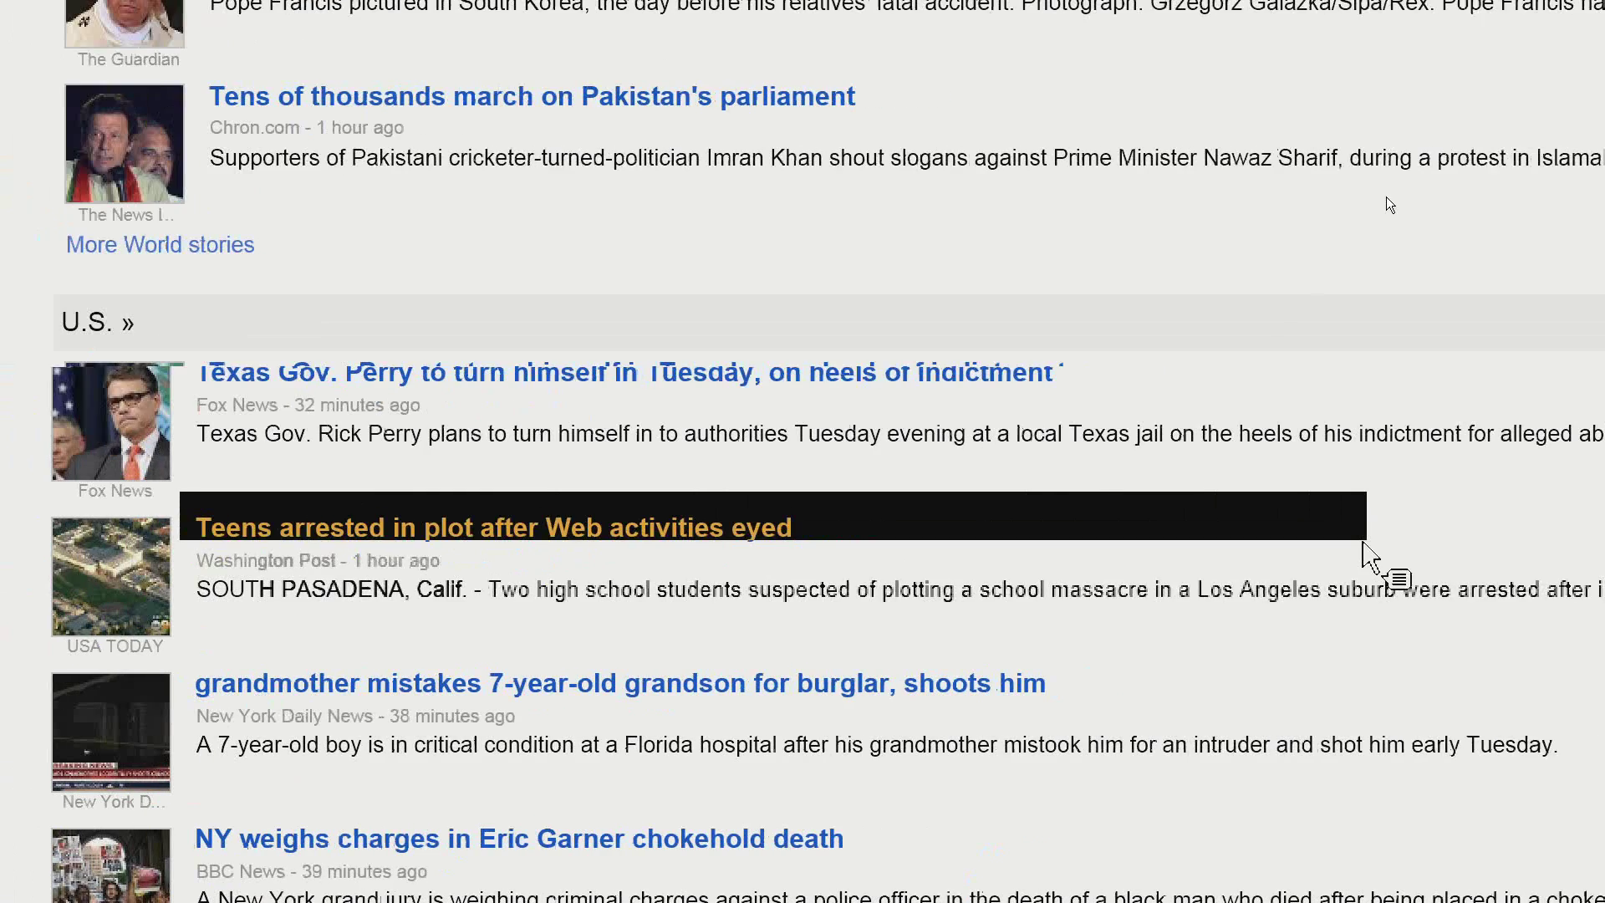
left_click_drag(1368, 556, 1426, 622)
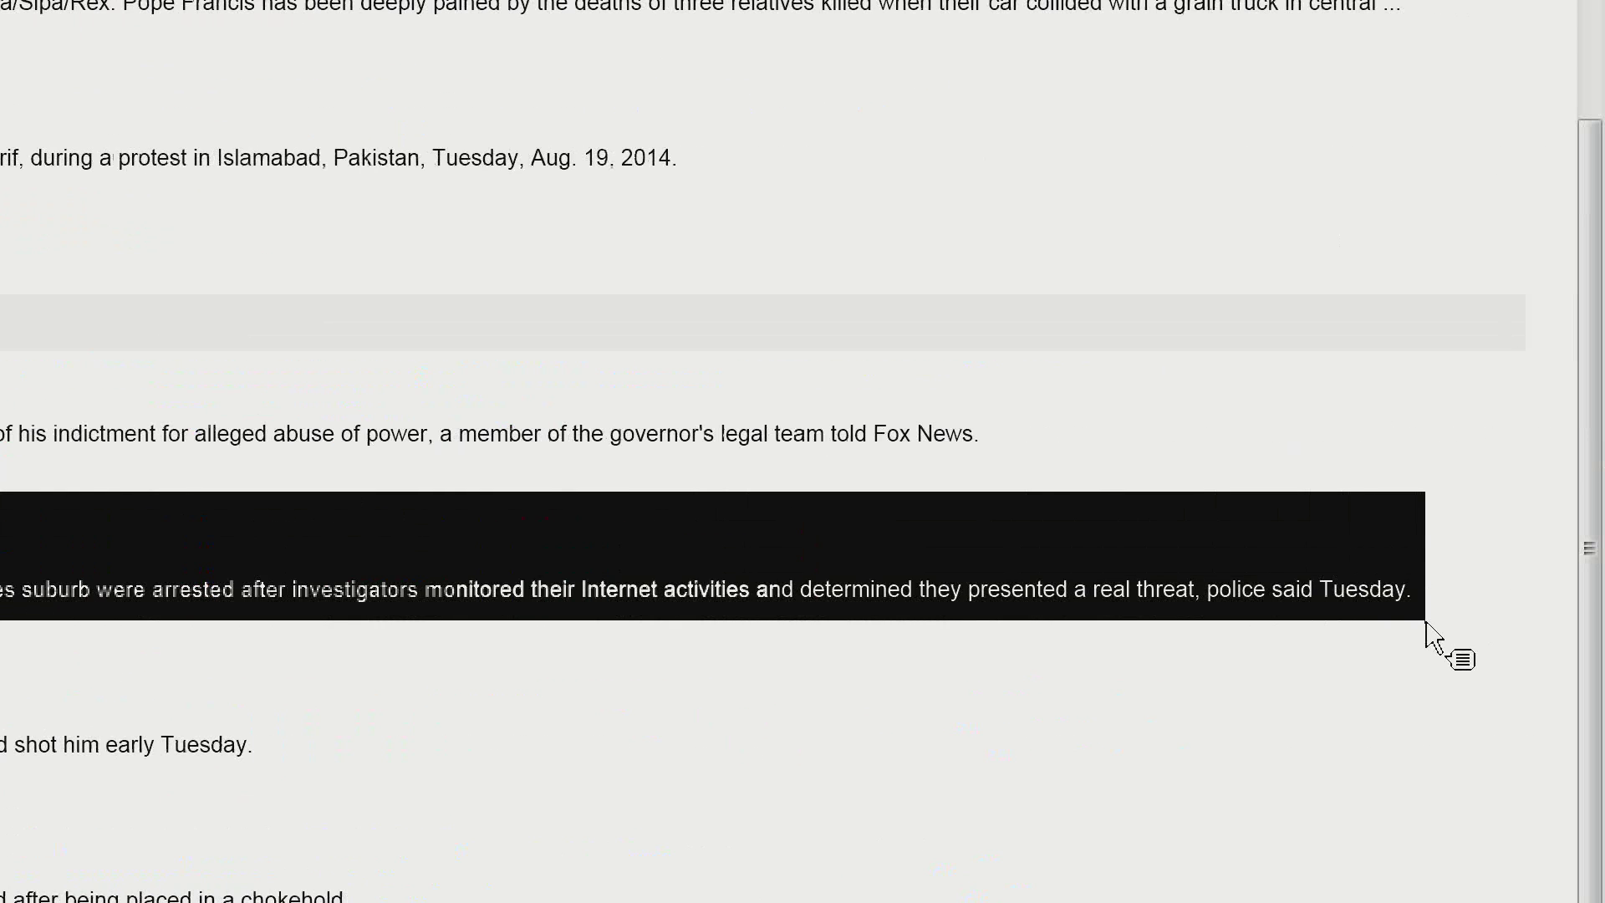
left_click(1431, 635)
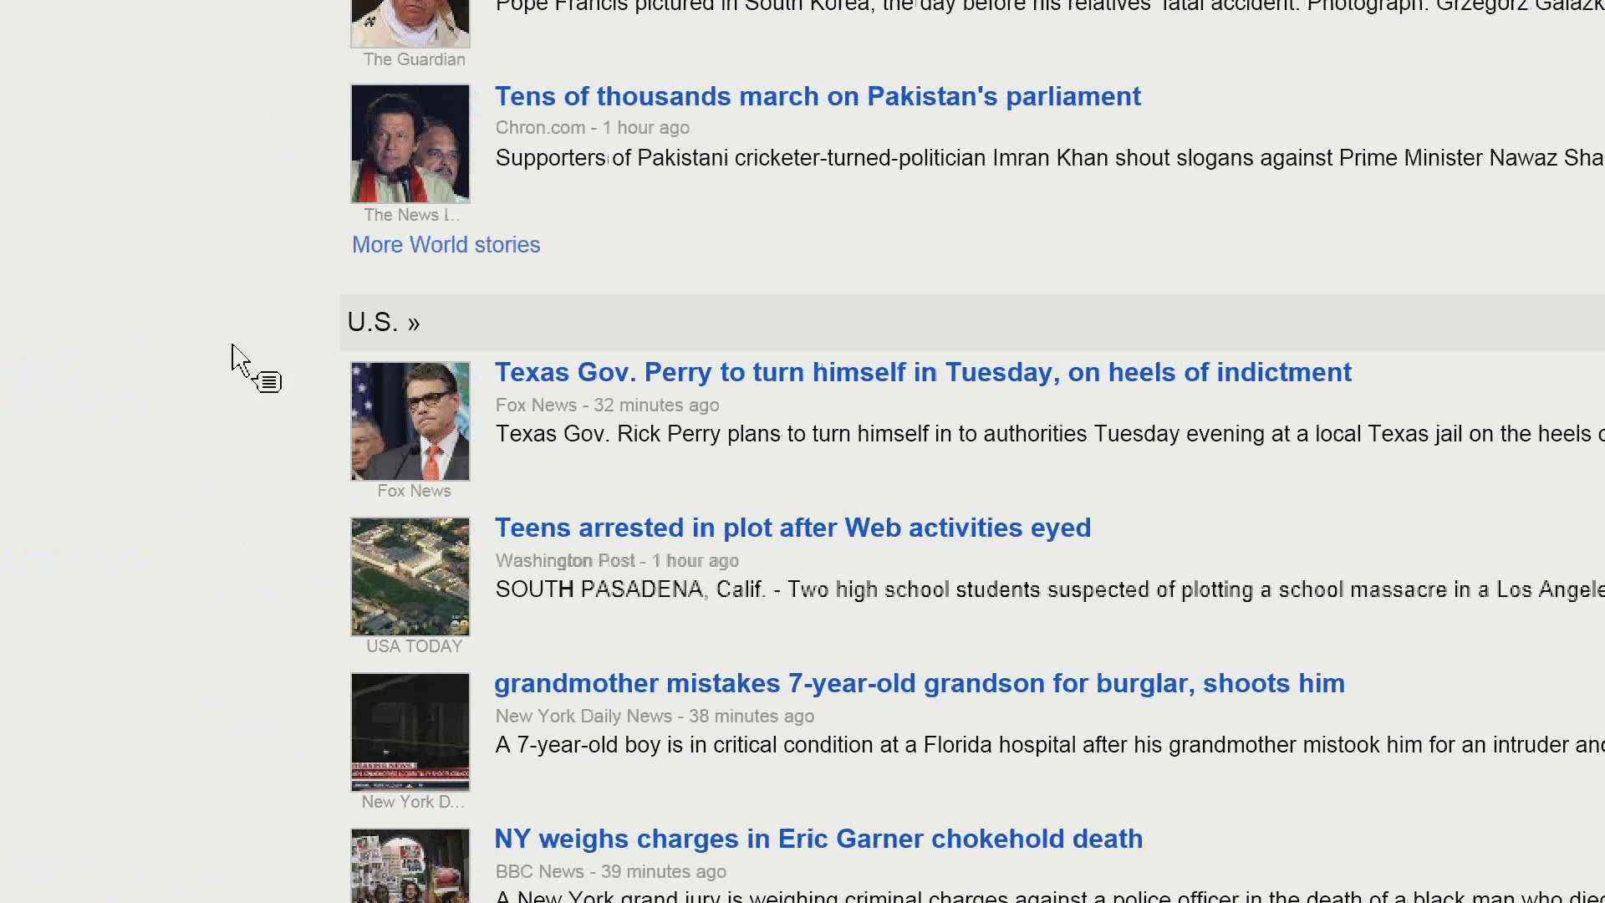
Step: Open ZoomText Recorder, examine the available recording destinations while keeping File, and close it without recording
scroll(226, 326, "up", 5)
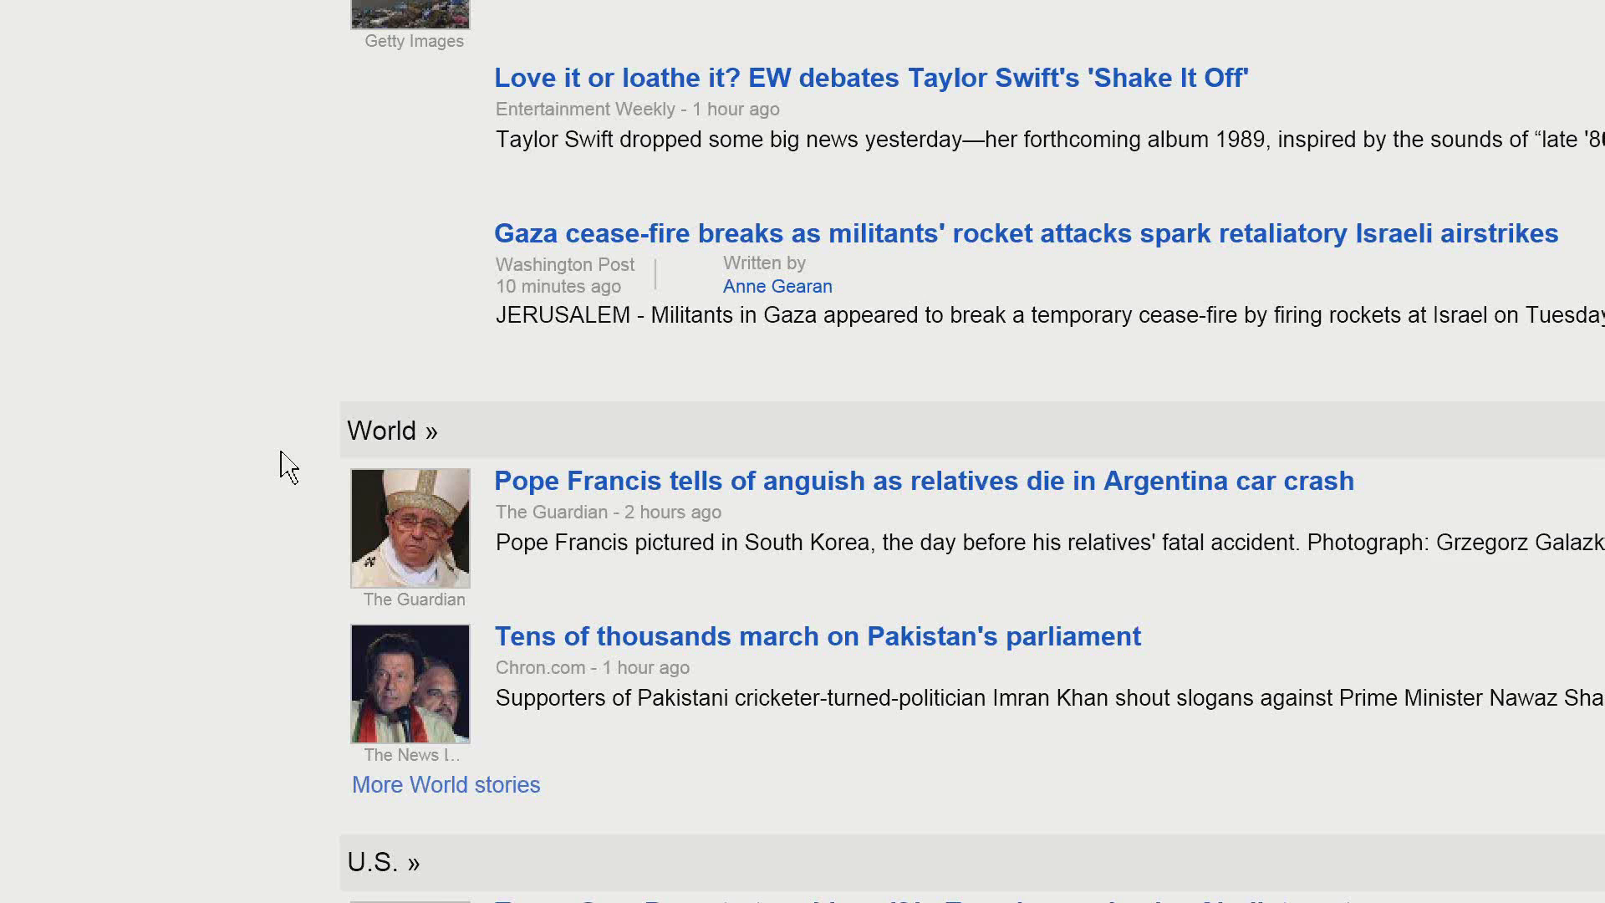
key("Caps_Lock+alt+r")
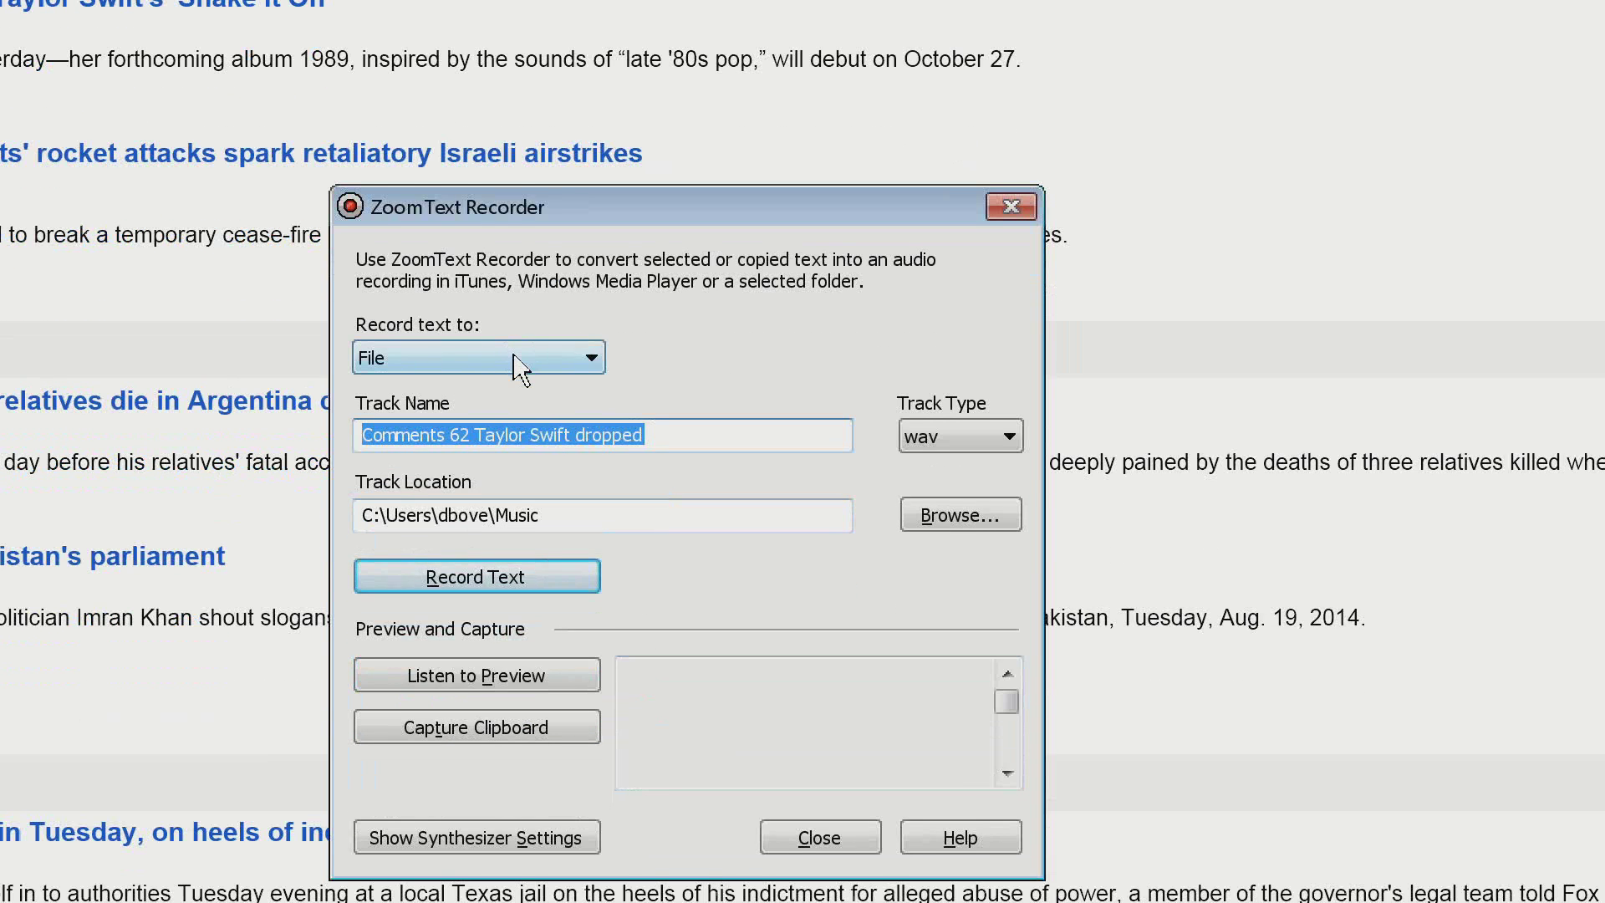
left_click(518, 366)
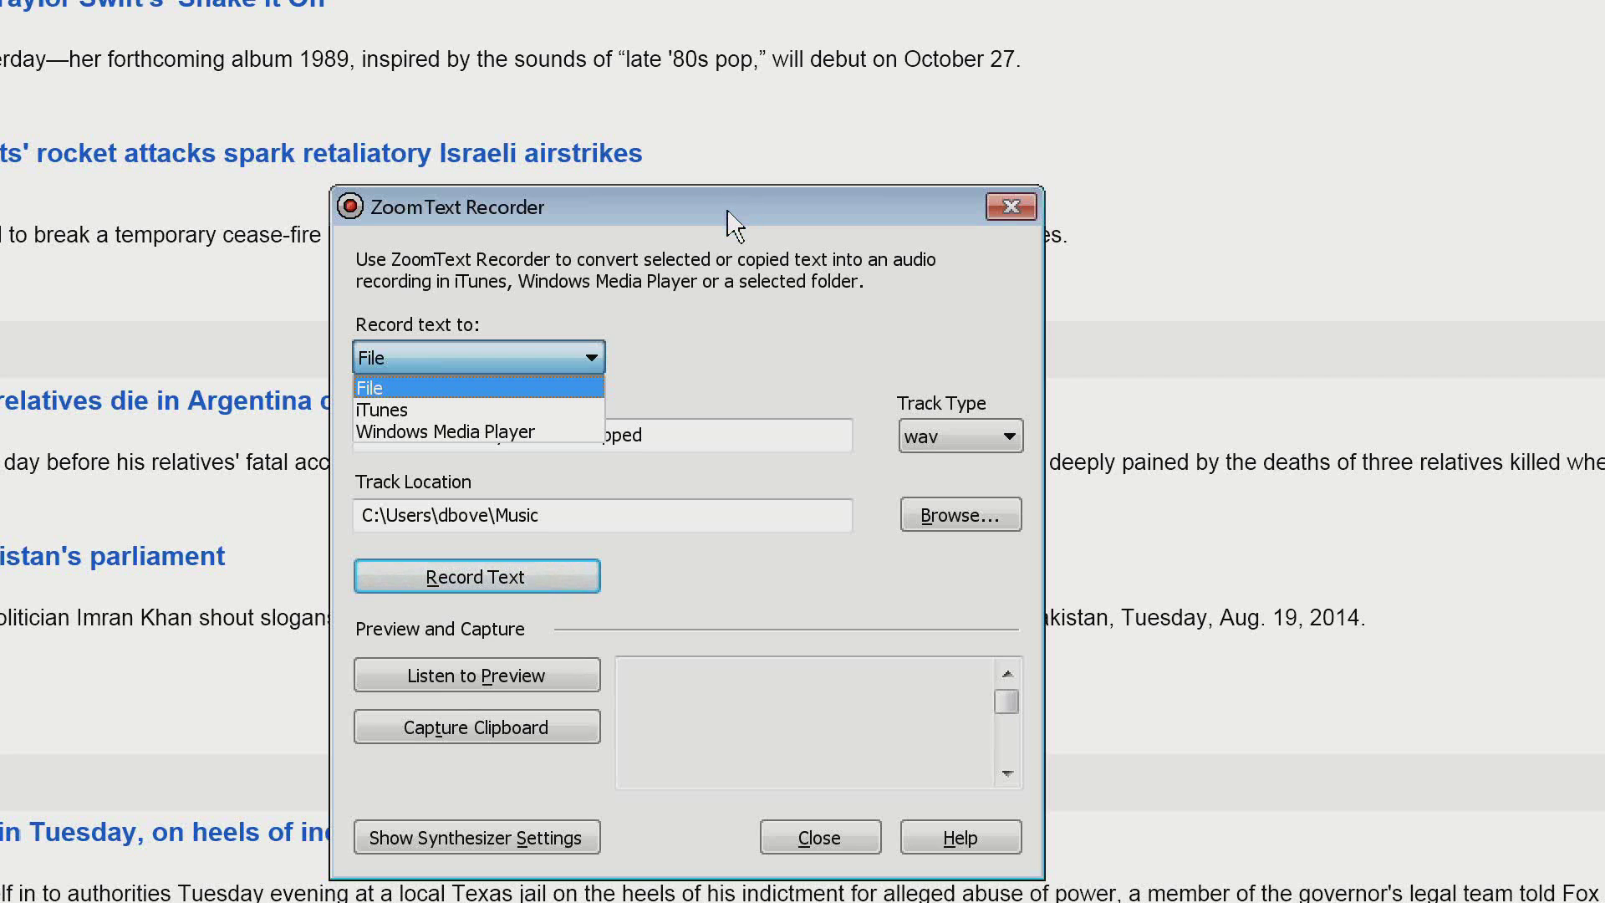
key("Return")
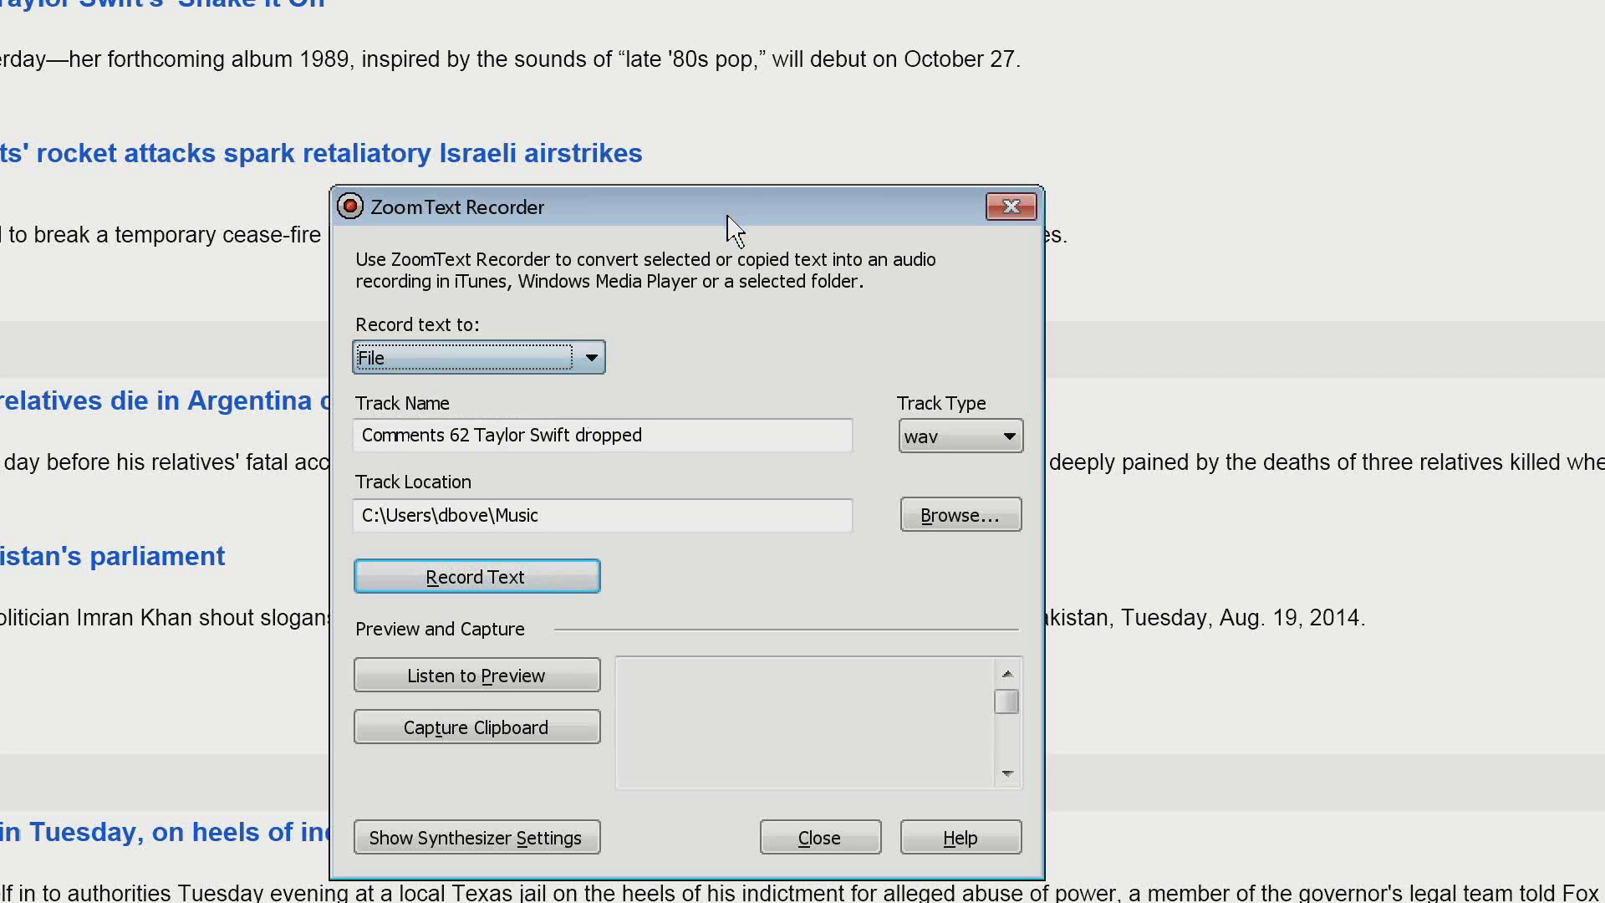
left_click(1013, 208)
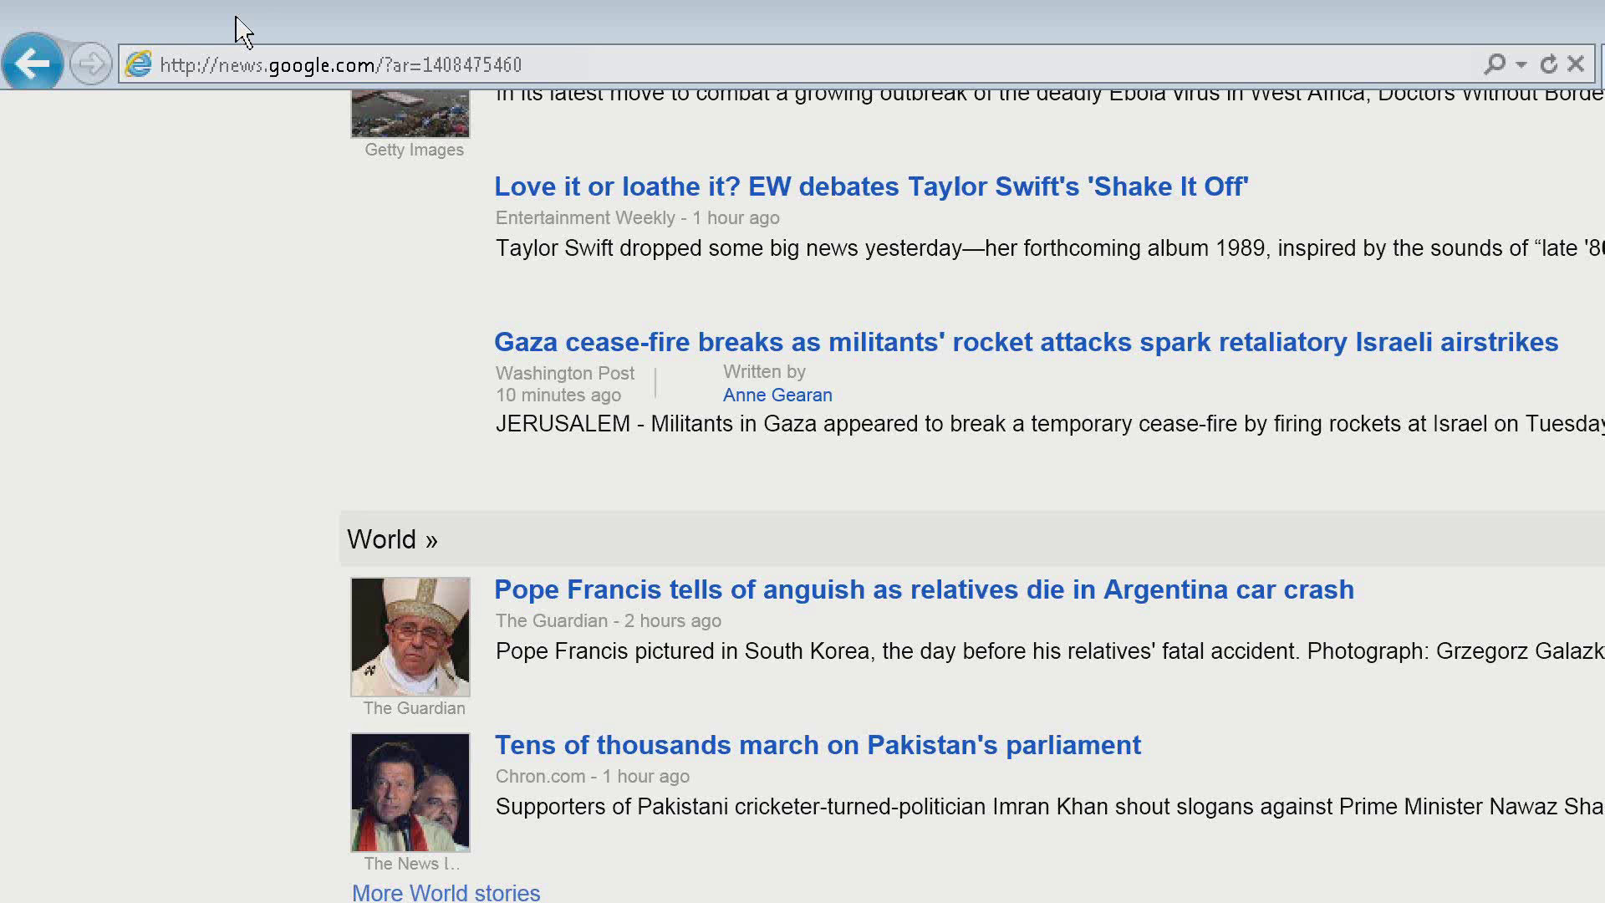
Step: Switch to the Ai Squared Blog window, and show ZoomText's Desktop Finder before closing it without a search
left_click(557, 193)
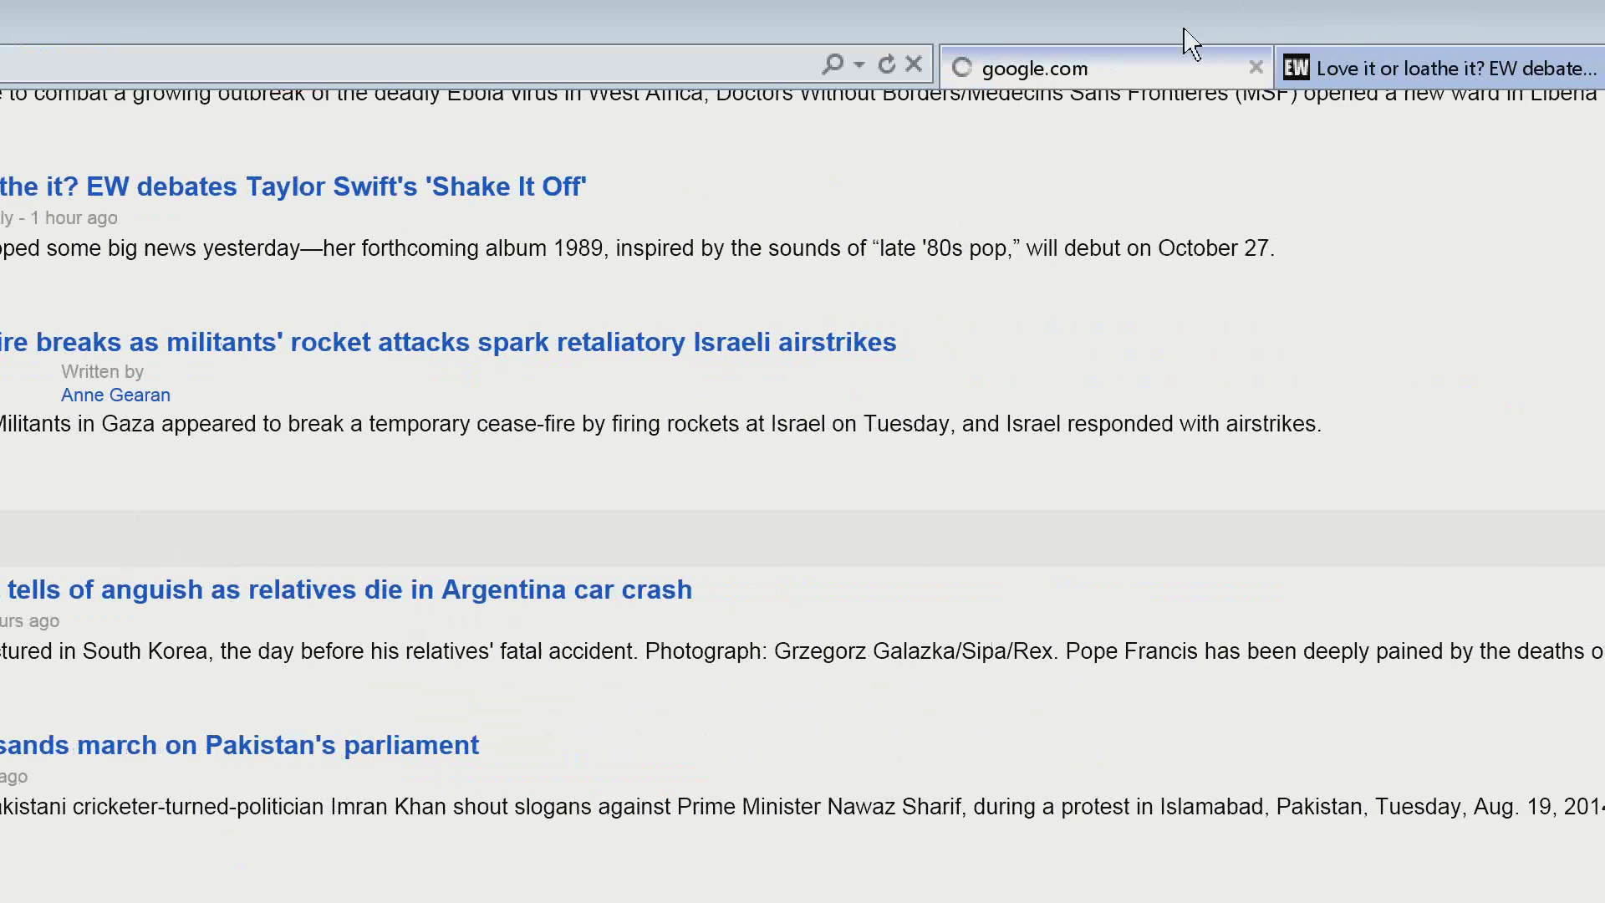
key("alt+Tab")
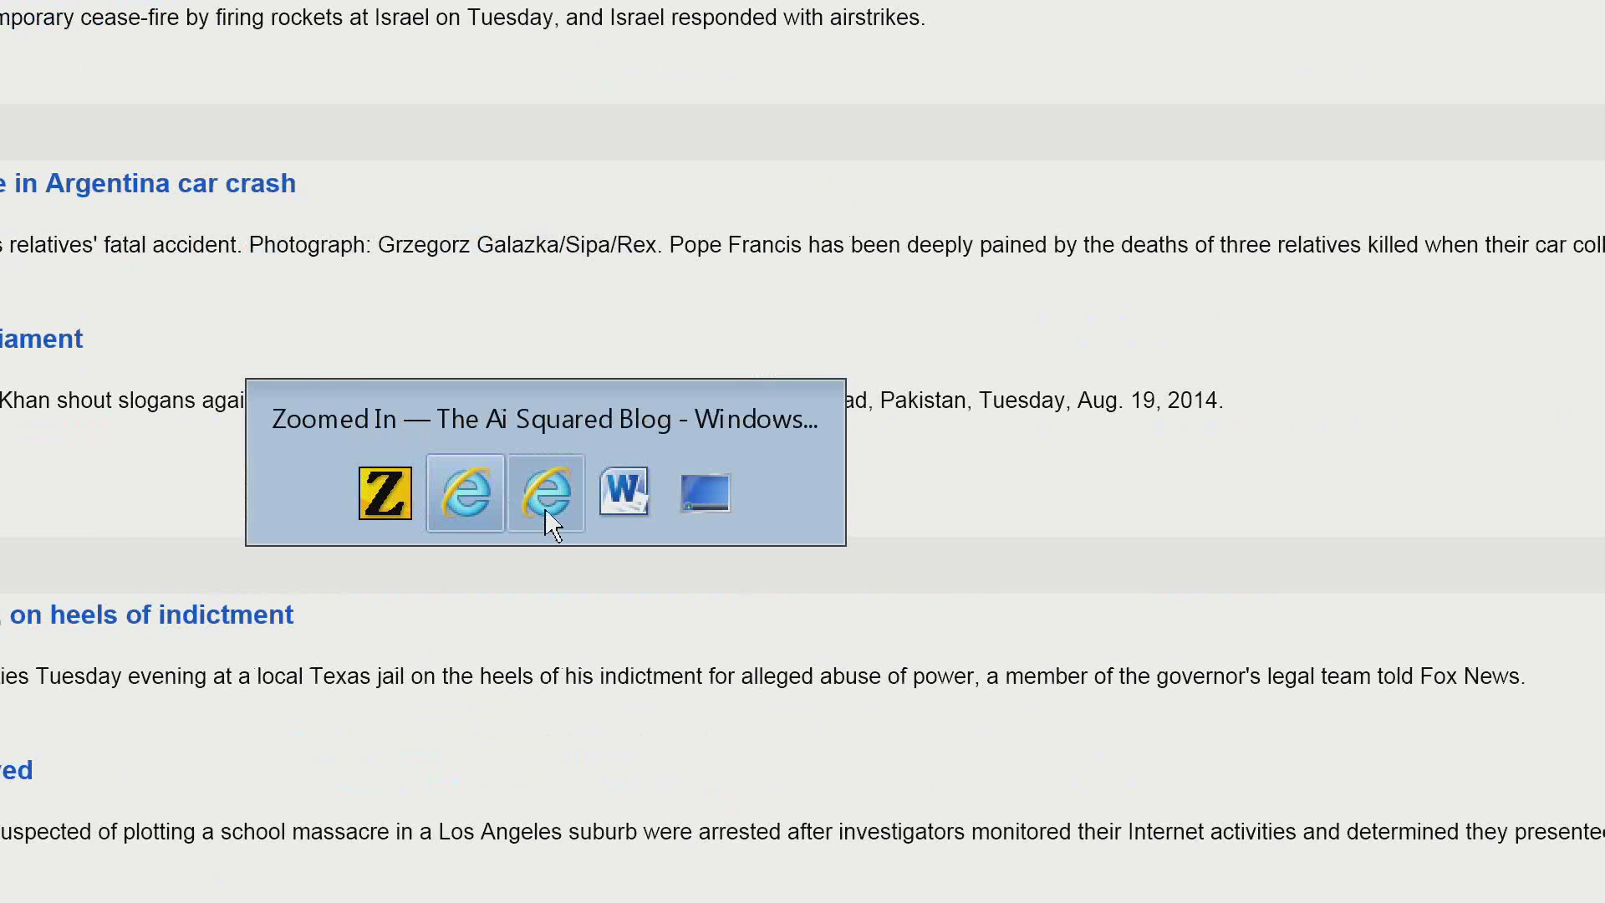
left_click(548, 493)
left_click(1102, 33)
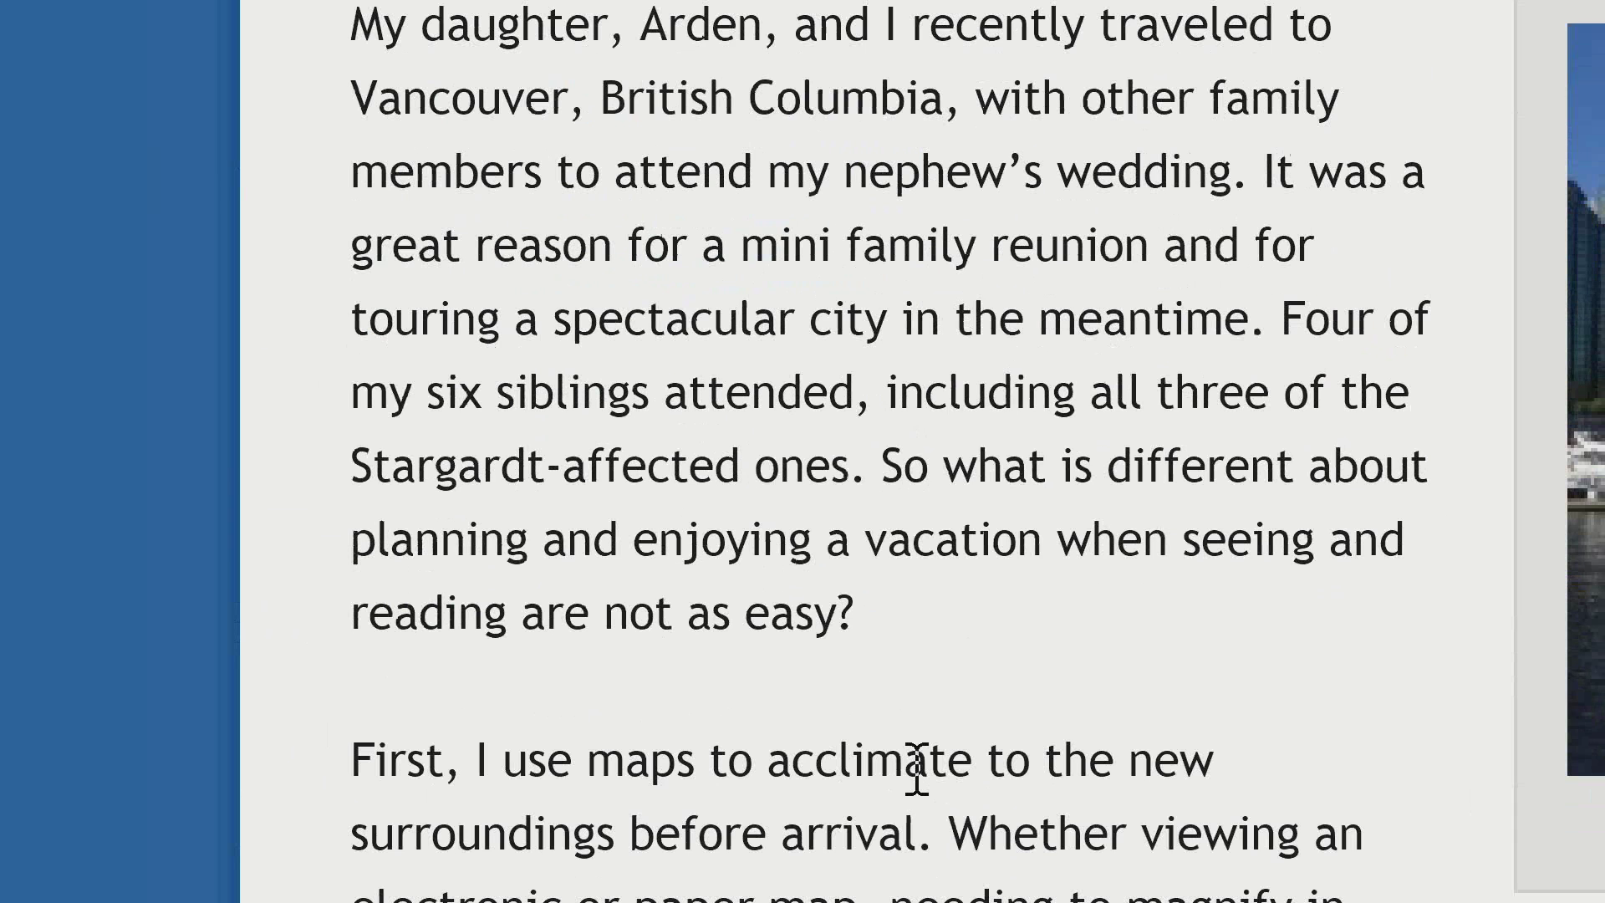
key("Caps_Lock+ctrl+d")
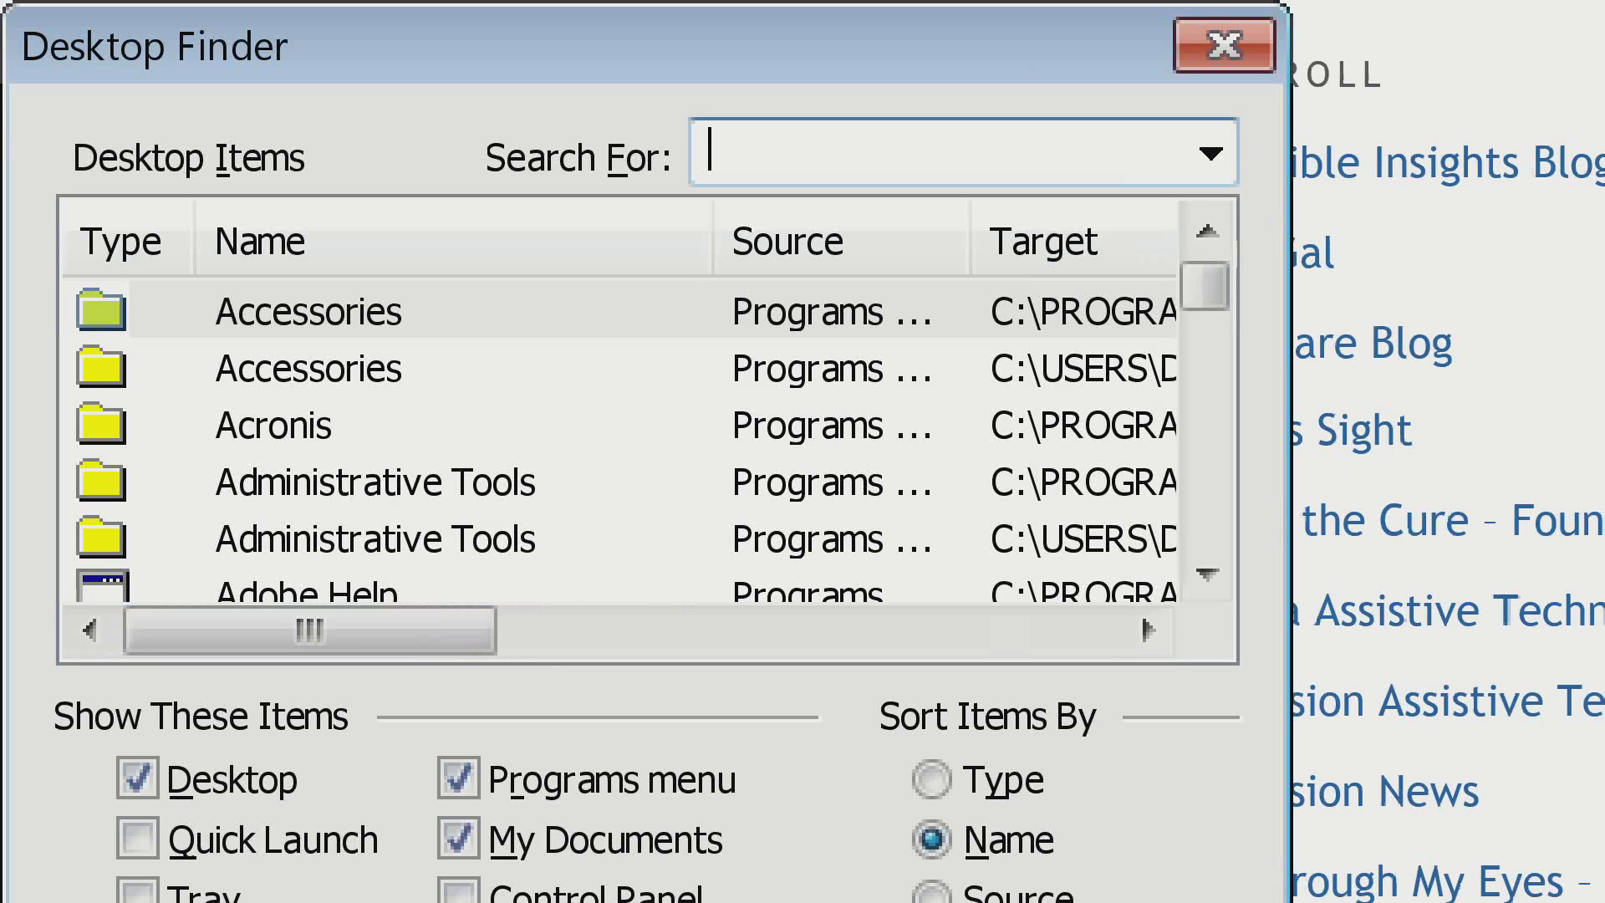
key("Escape")
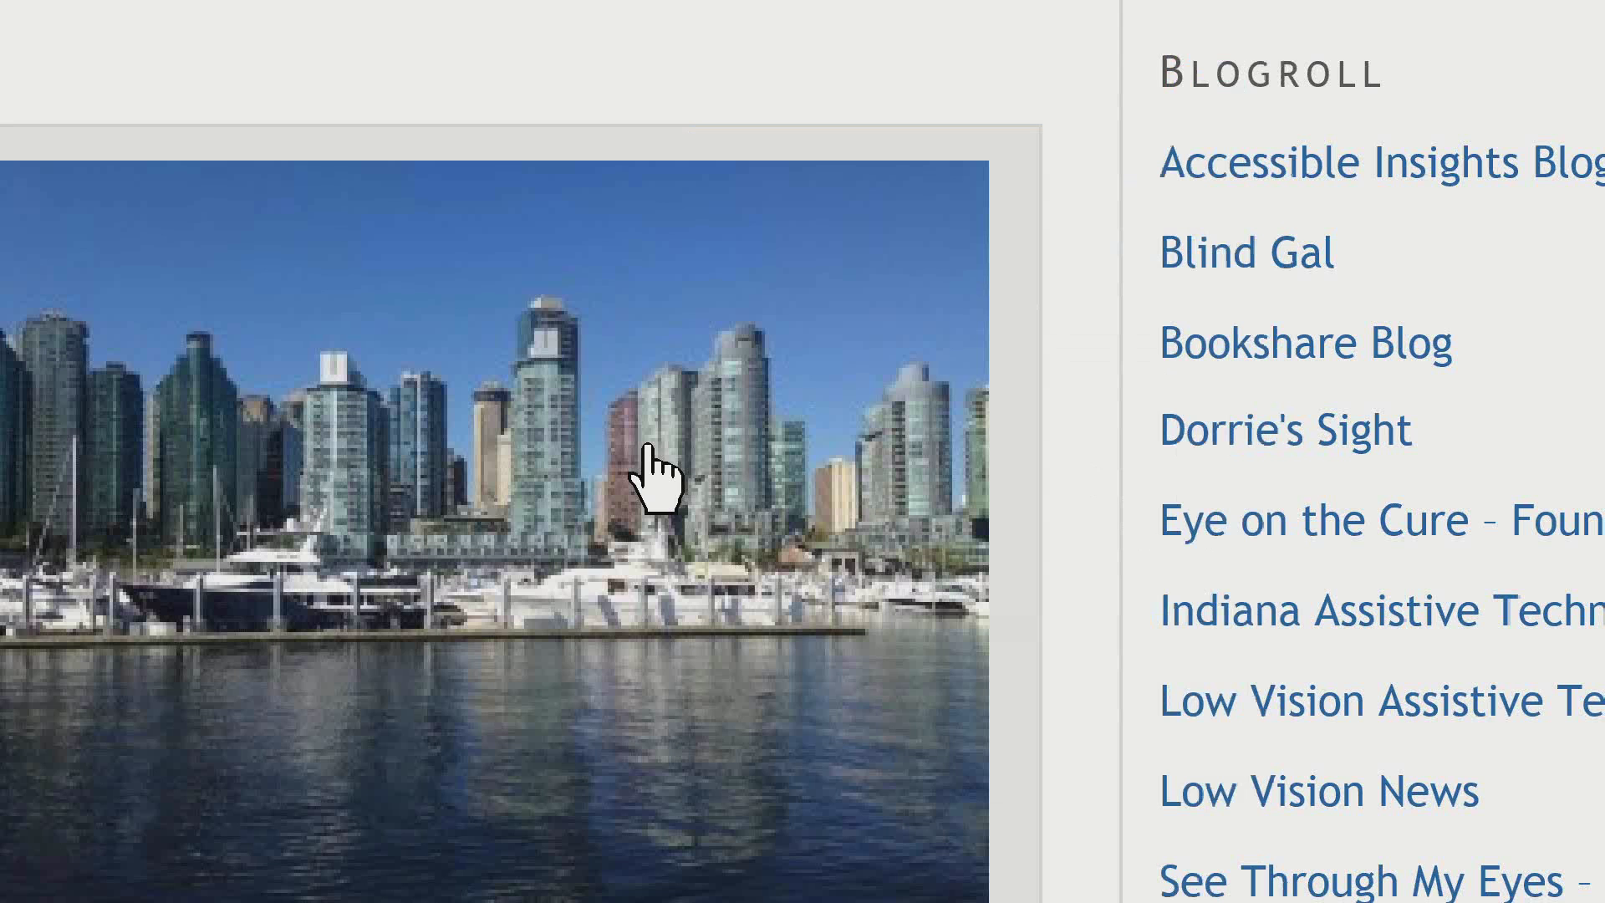
Step: Search all text of the blog page for "ZOOMTEXT MAC" with Web Finder and move to the next match
key("Caps_Lock+ctrl+w")
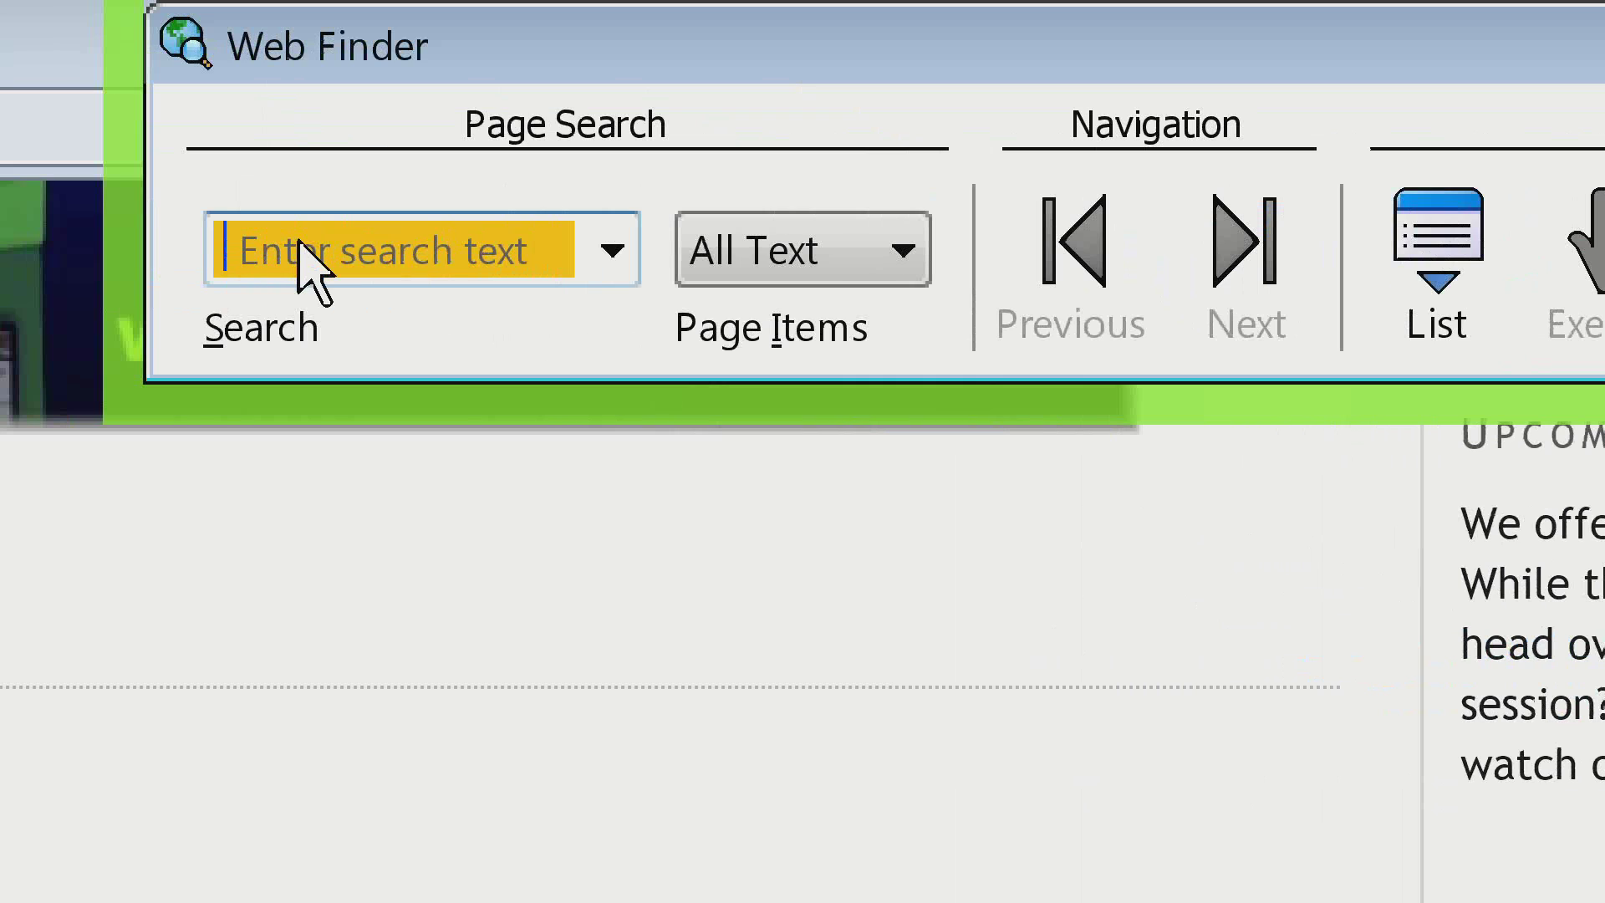
left_click(298, 240)
type("ZOOMTEX")
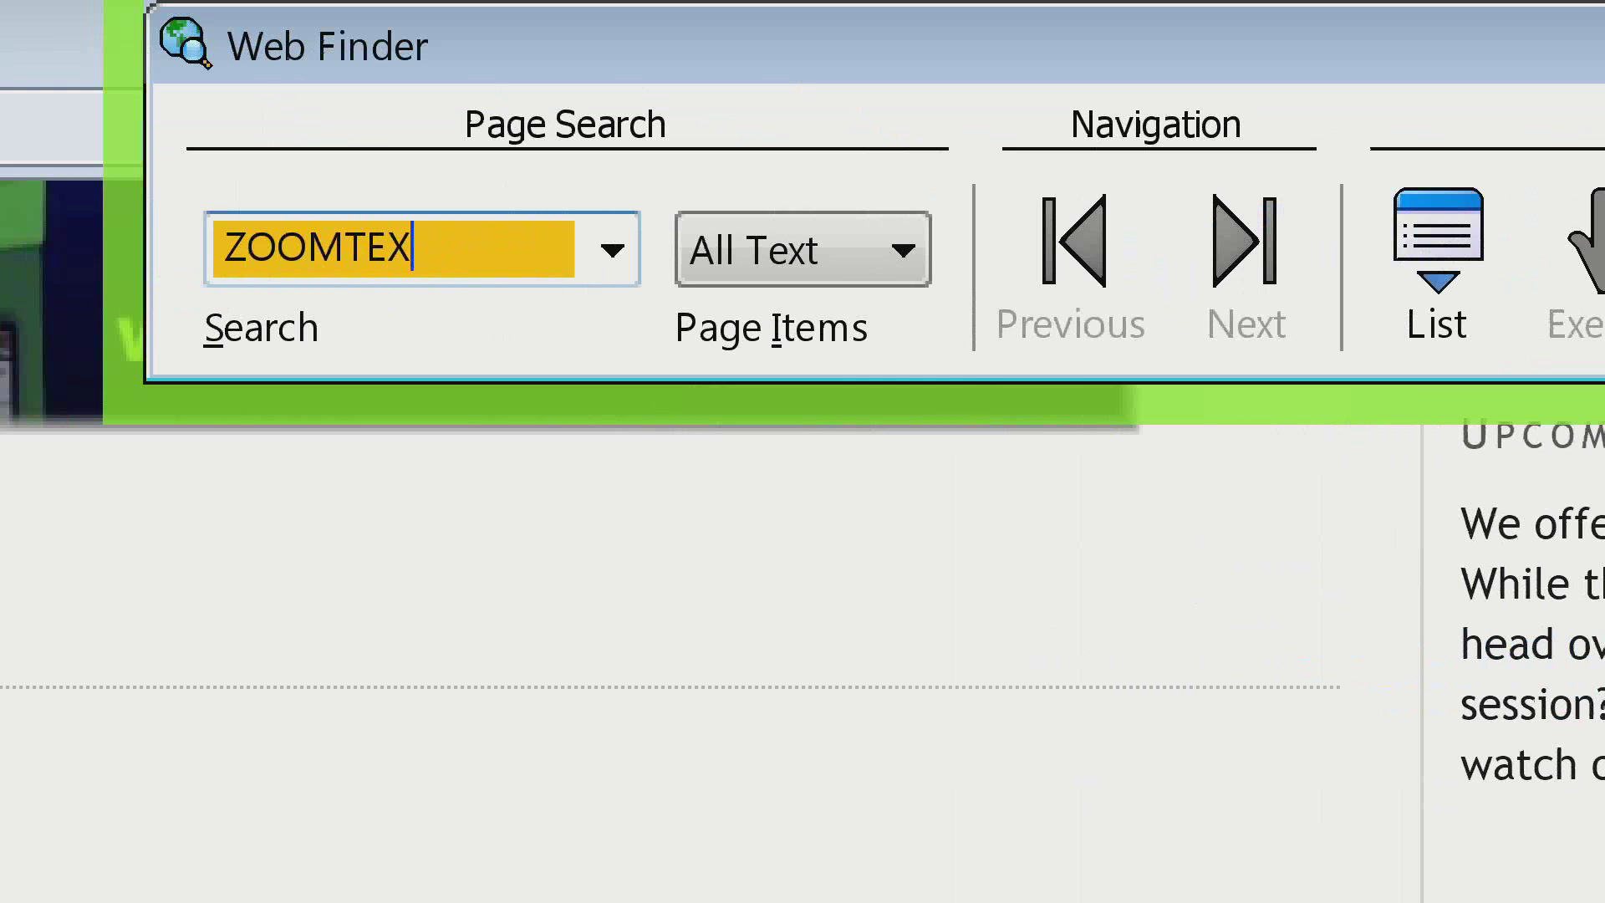
type("T MAC")
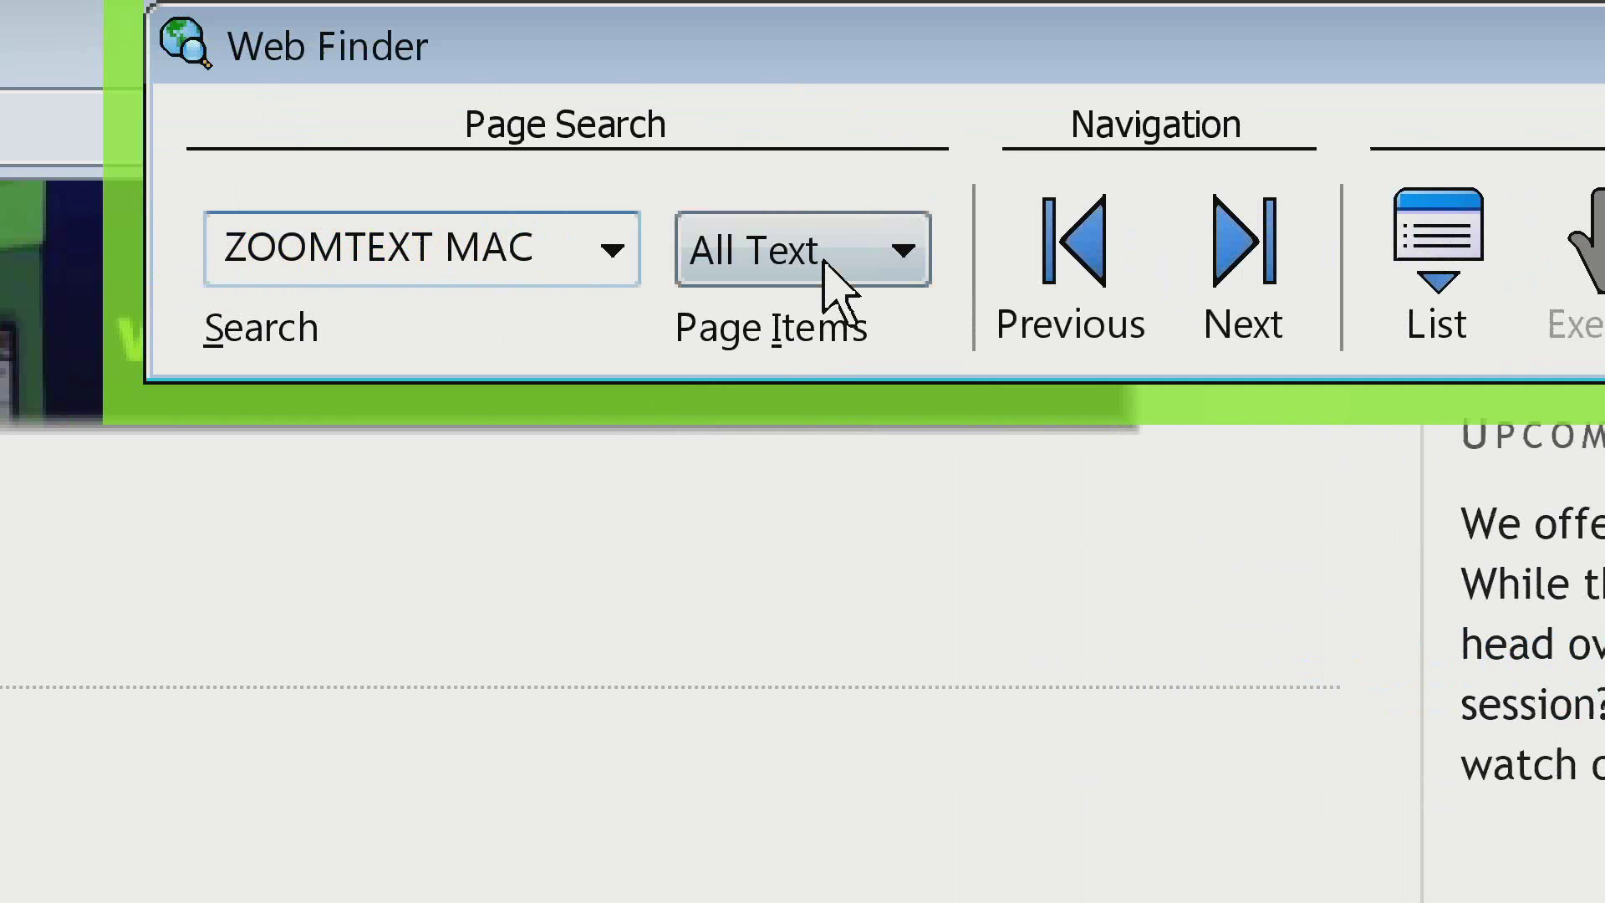
left_click(1258, 280)
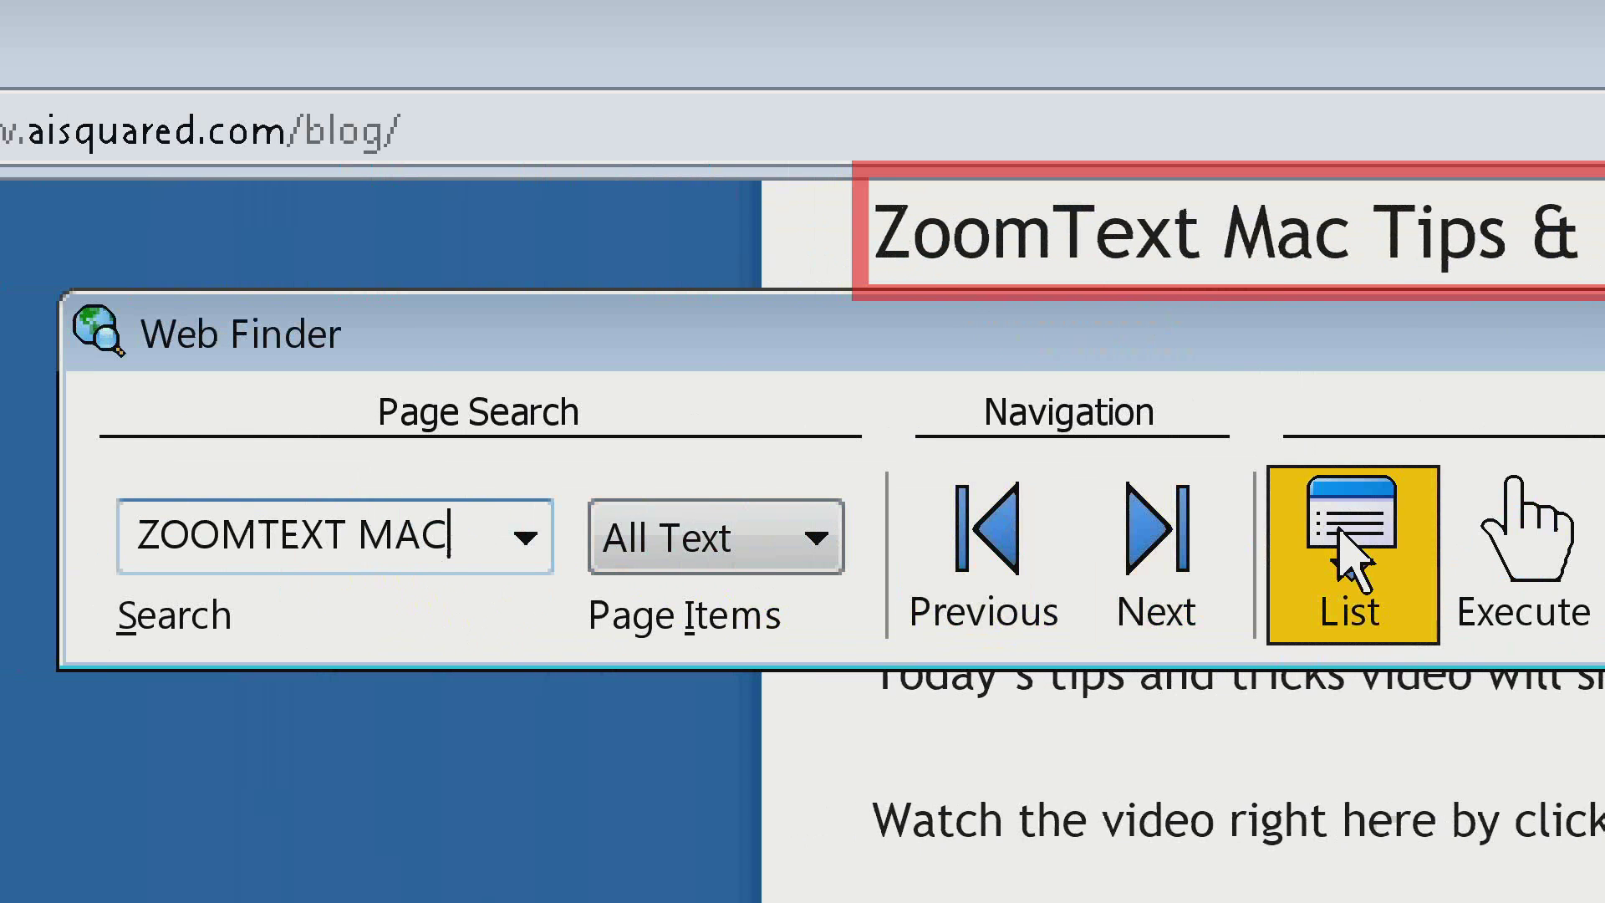
Step: List the Web Finder matches, go to "ZoomText Mac Tips & Tricks – Reading Email with WebReader — Zoomed In", and execute its link
left_click(1339, 530)
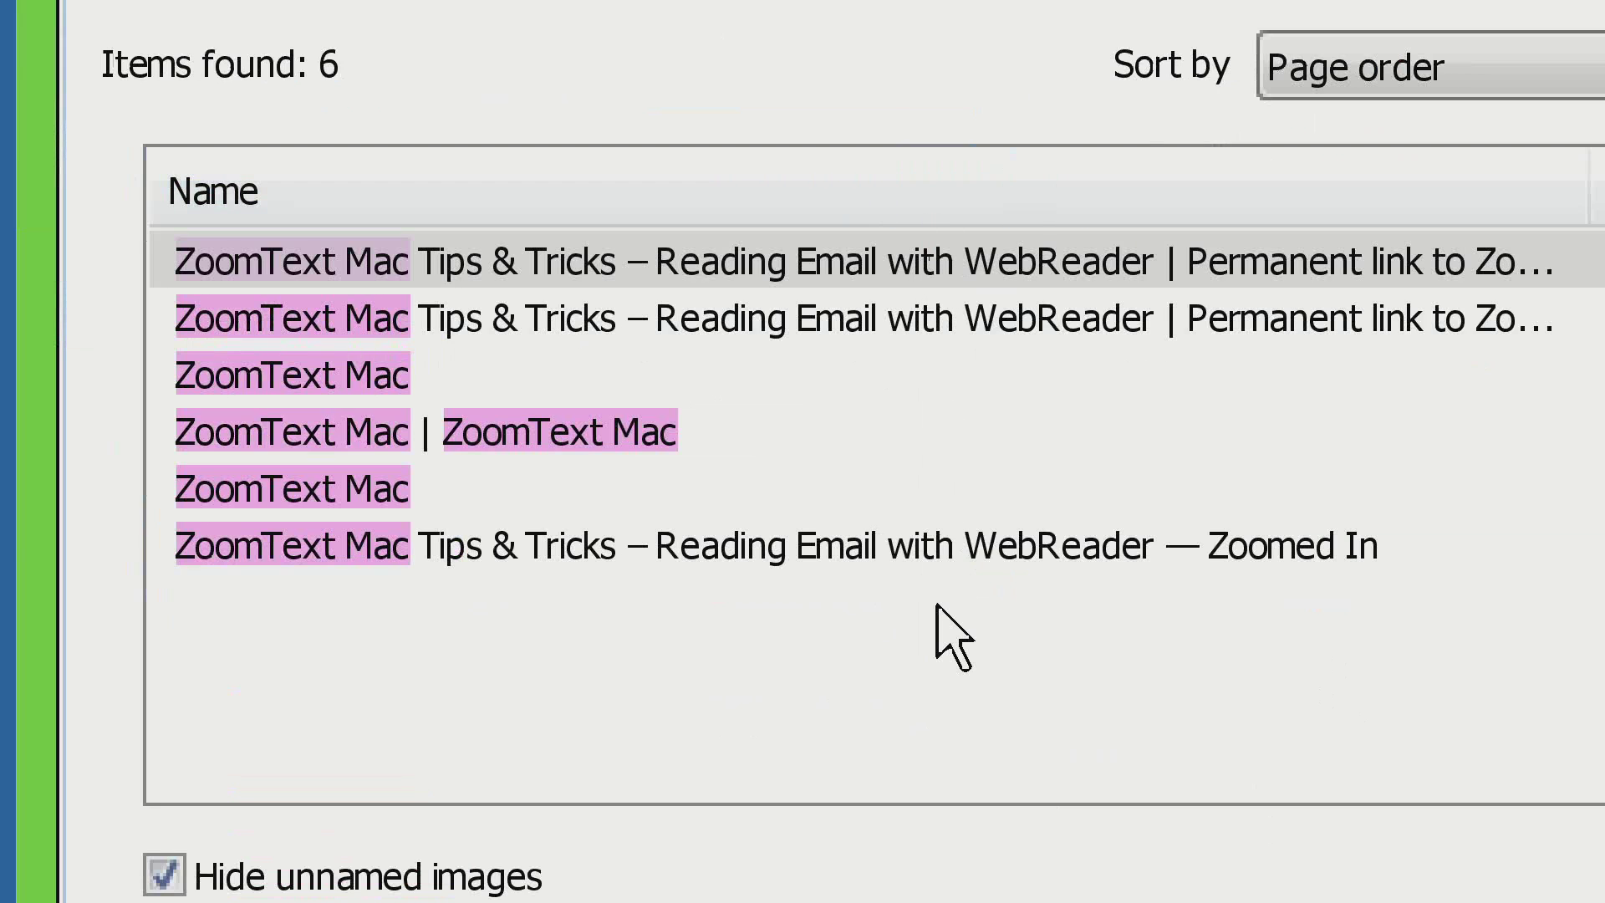
left_click(1023, 548)
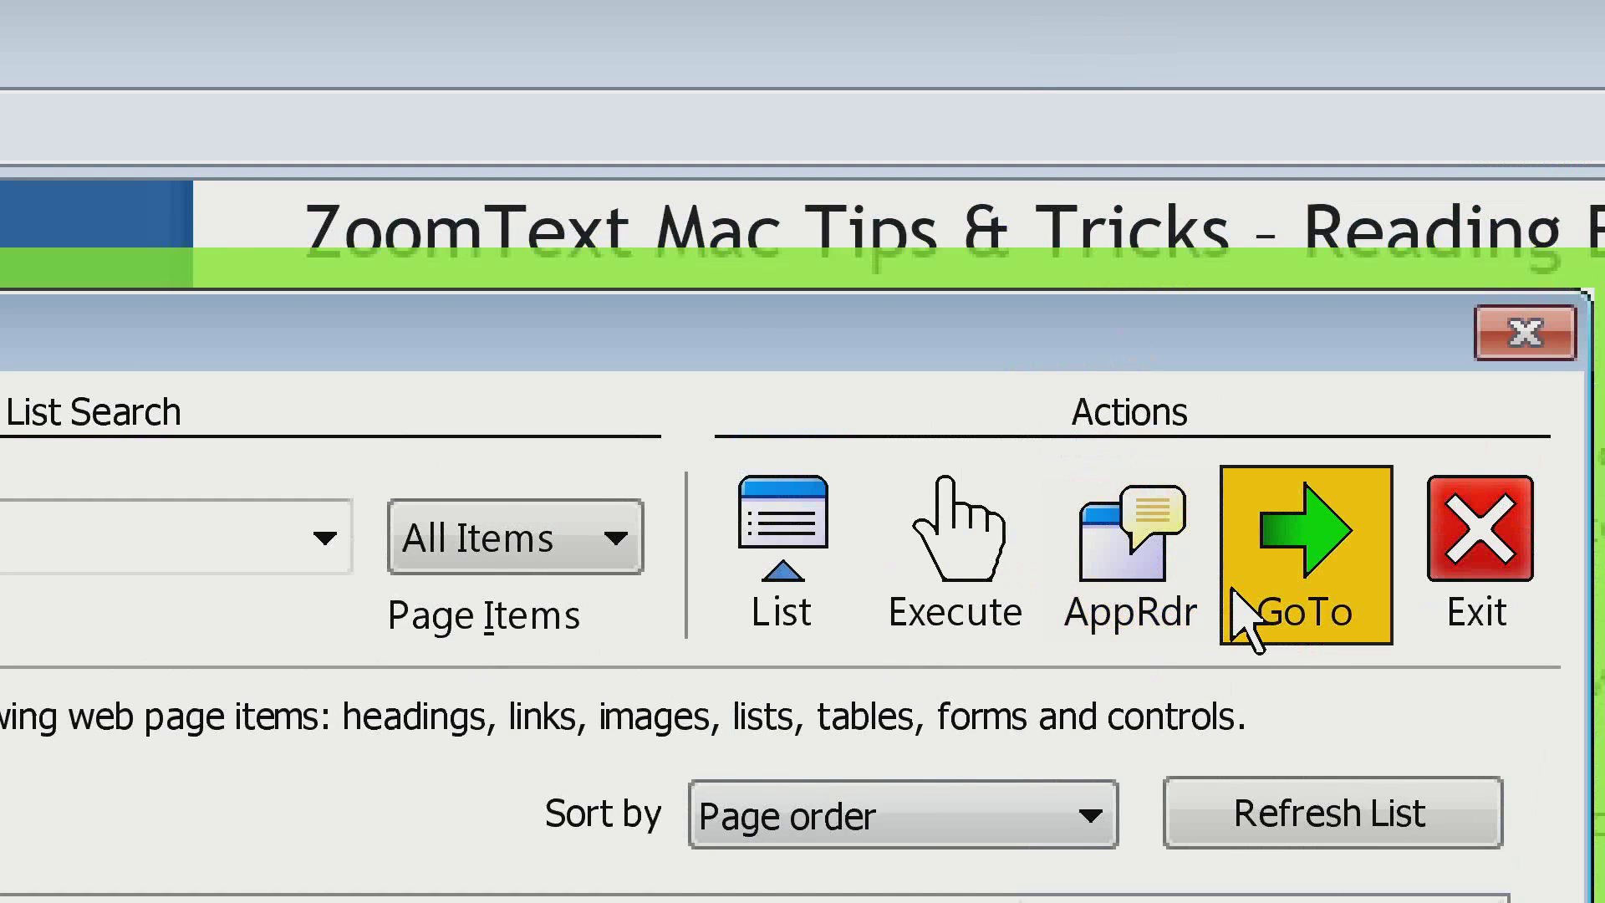
left_click(1246, 619)
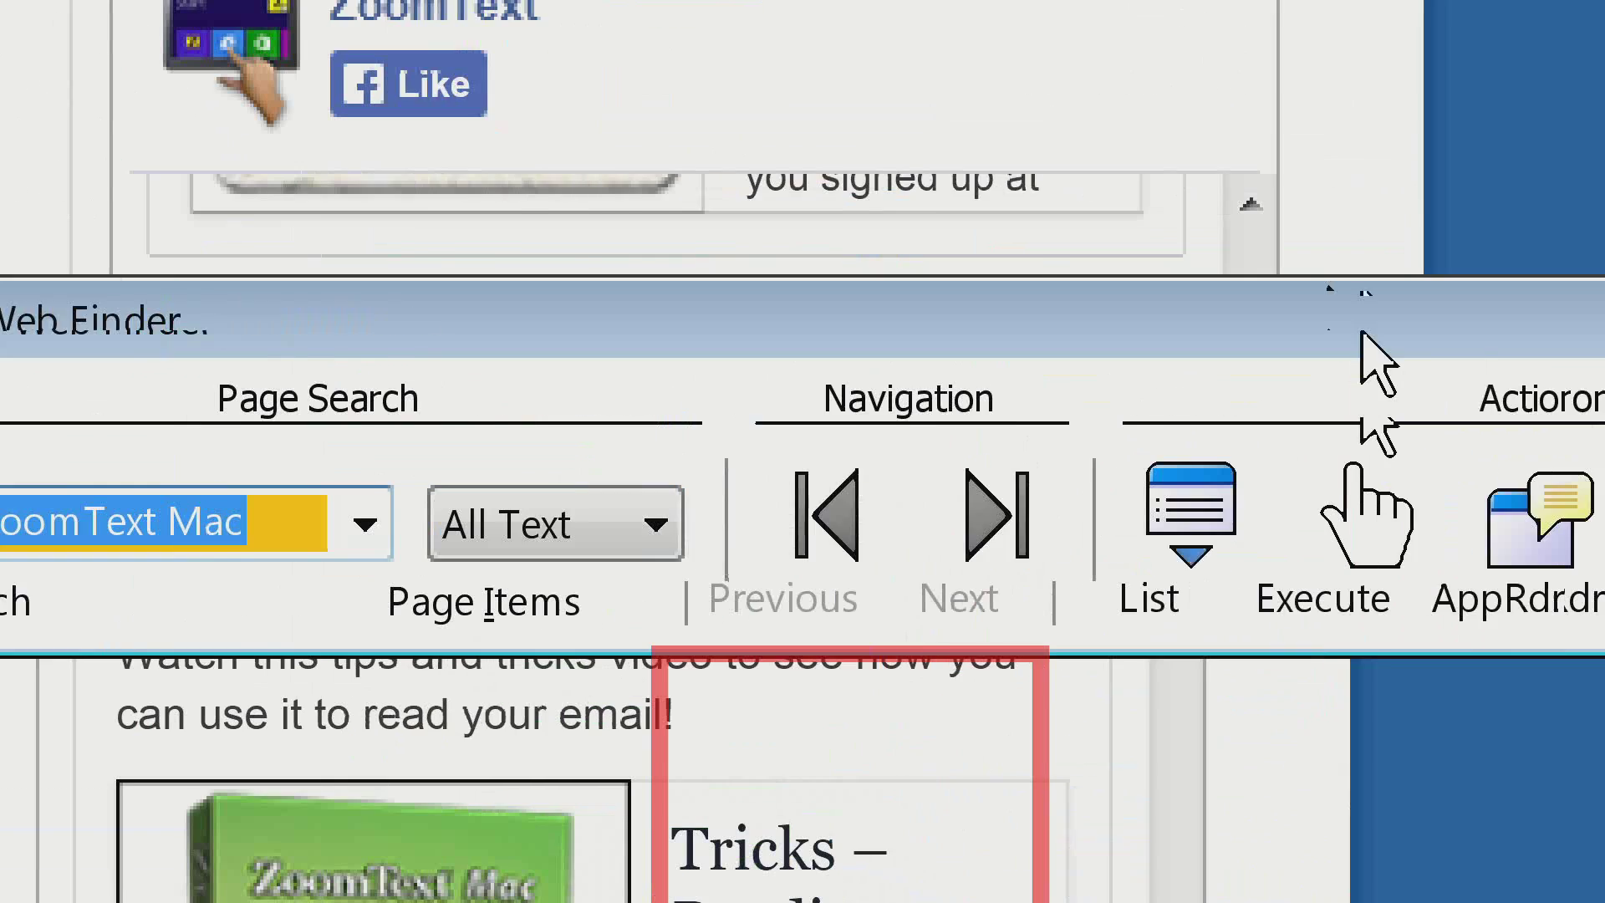
left_click(1319, 585)
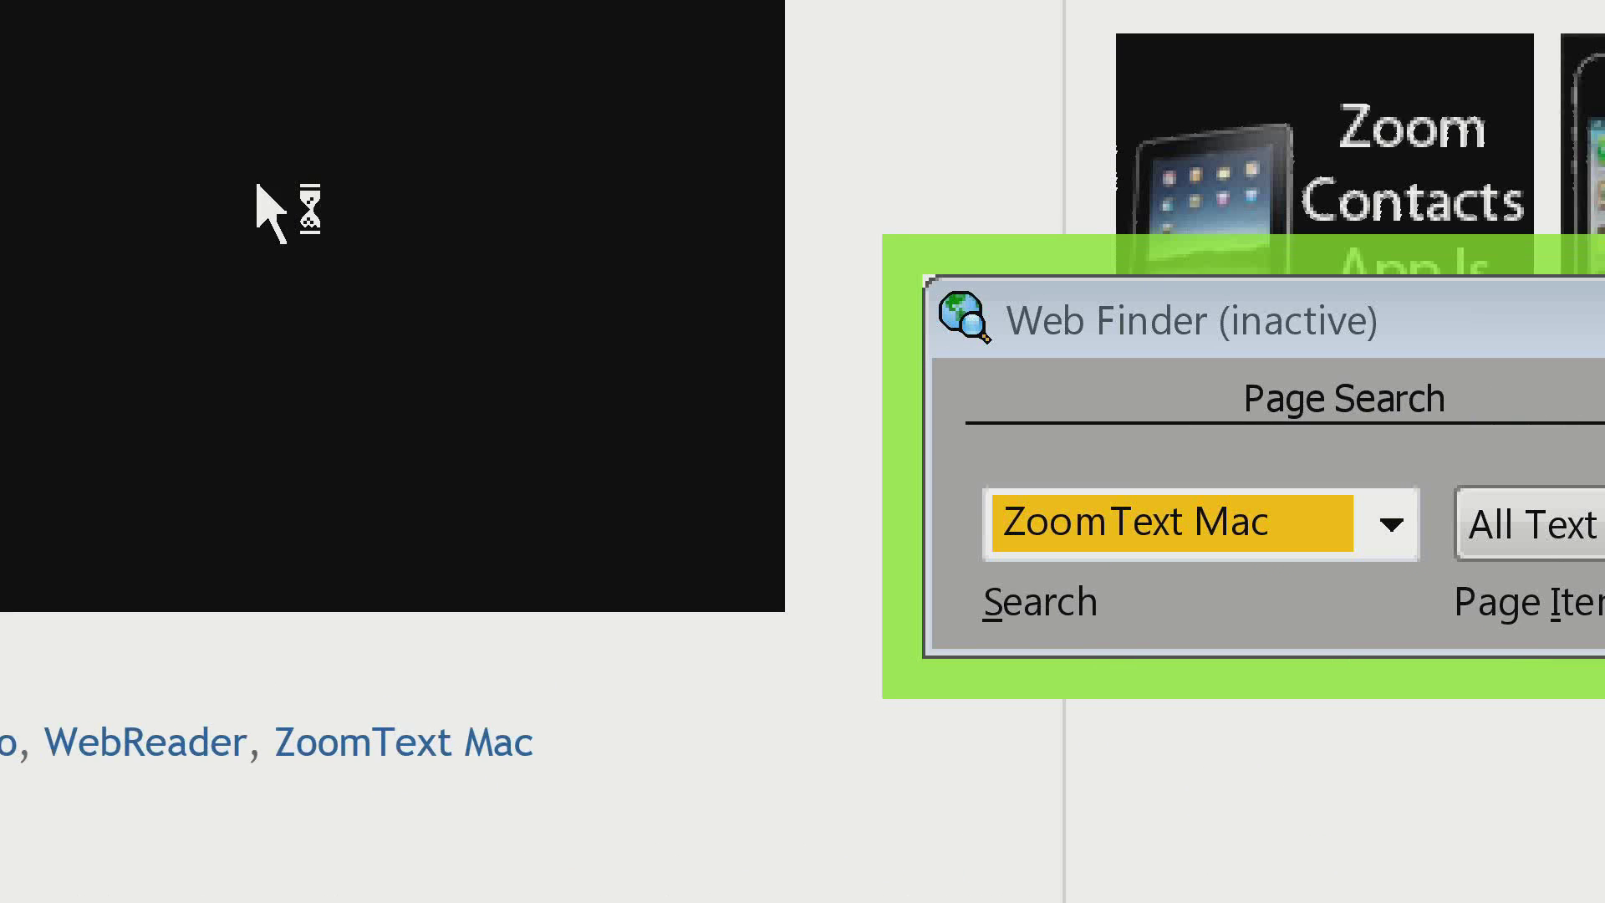
Step: Look through the opened blog post down to its comments and back, and make Web Finder active again
left_click(269, 205)
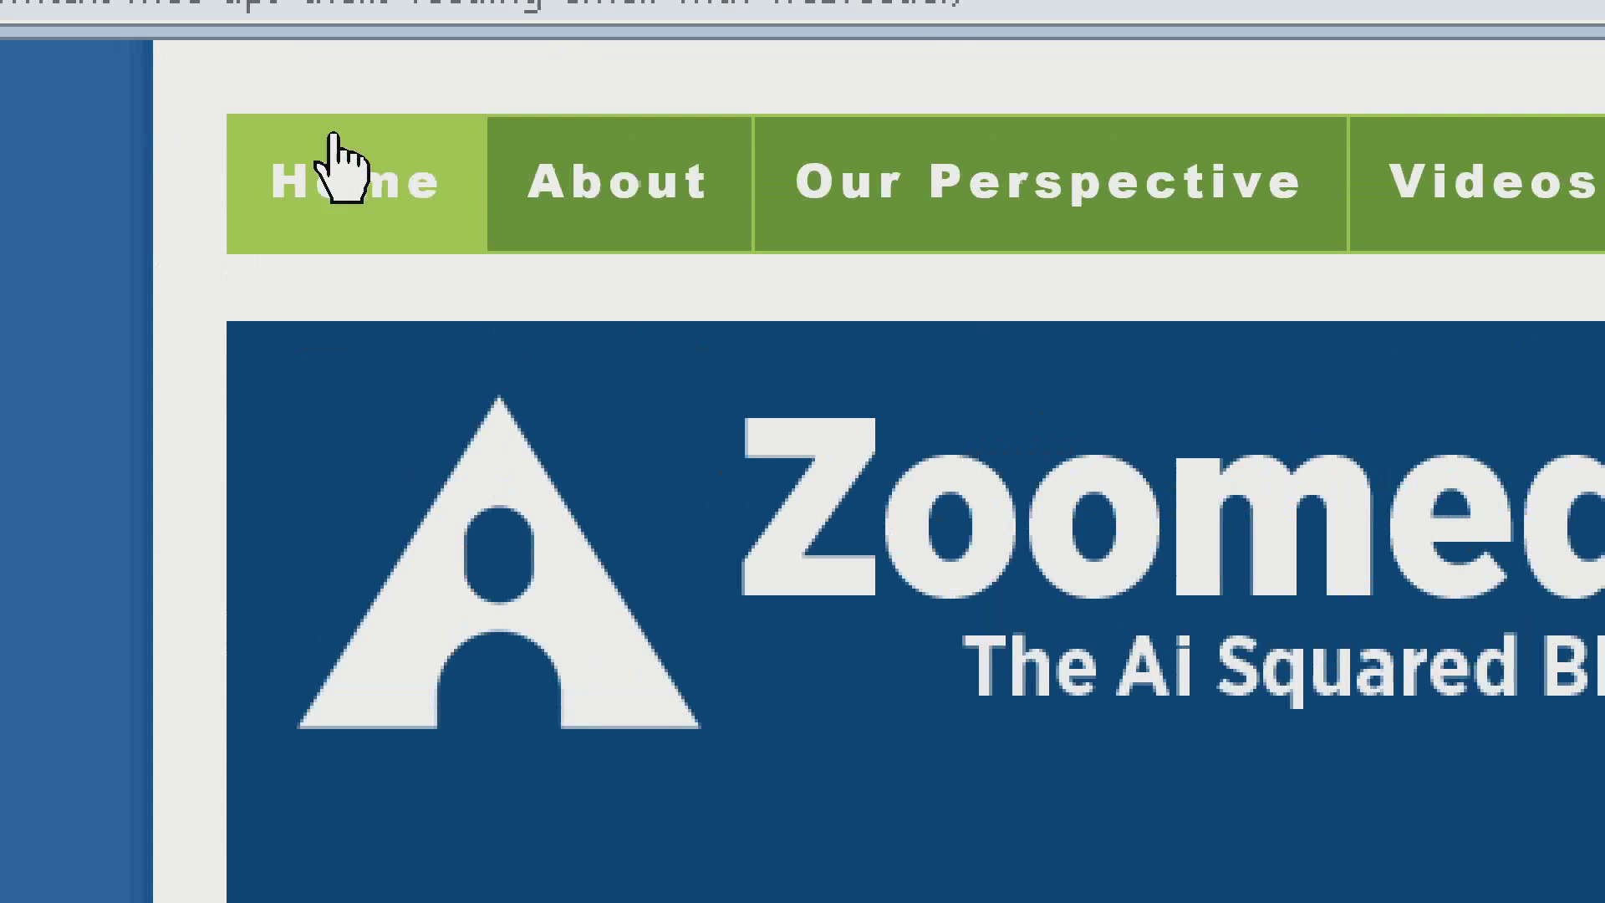
scroll(473, 794, "down", 10)
scroll(243, 681, "down", 3)
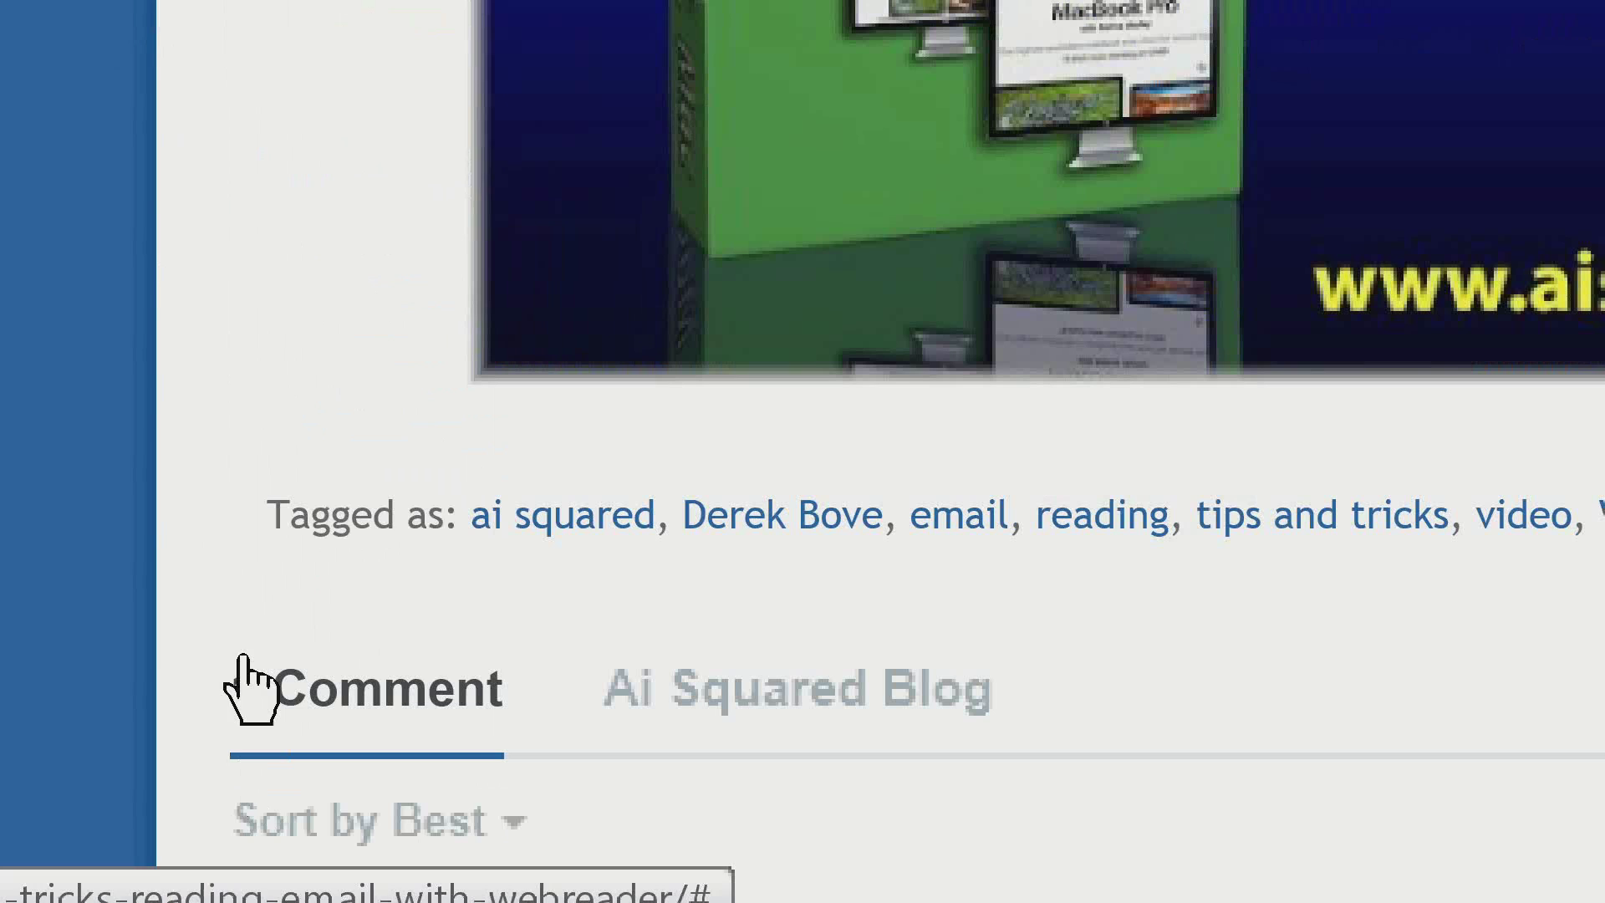
scroll(255, 243, "up", 15)
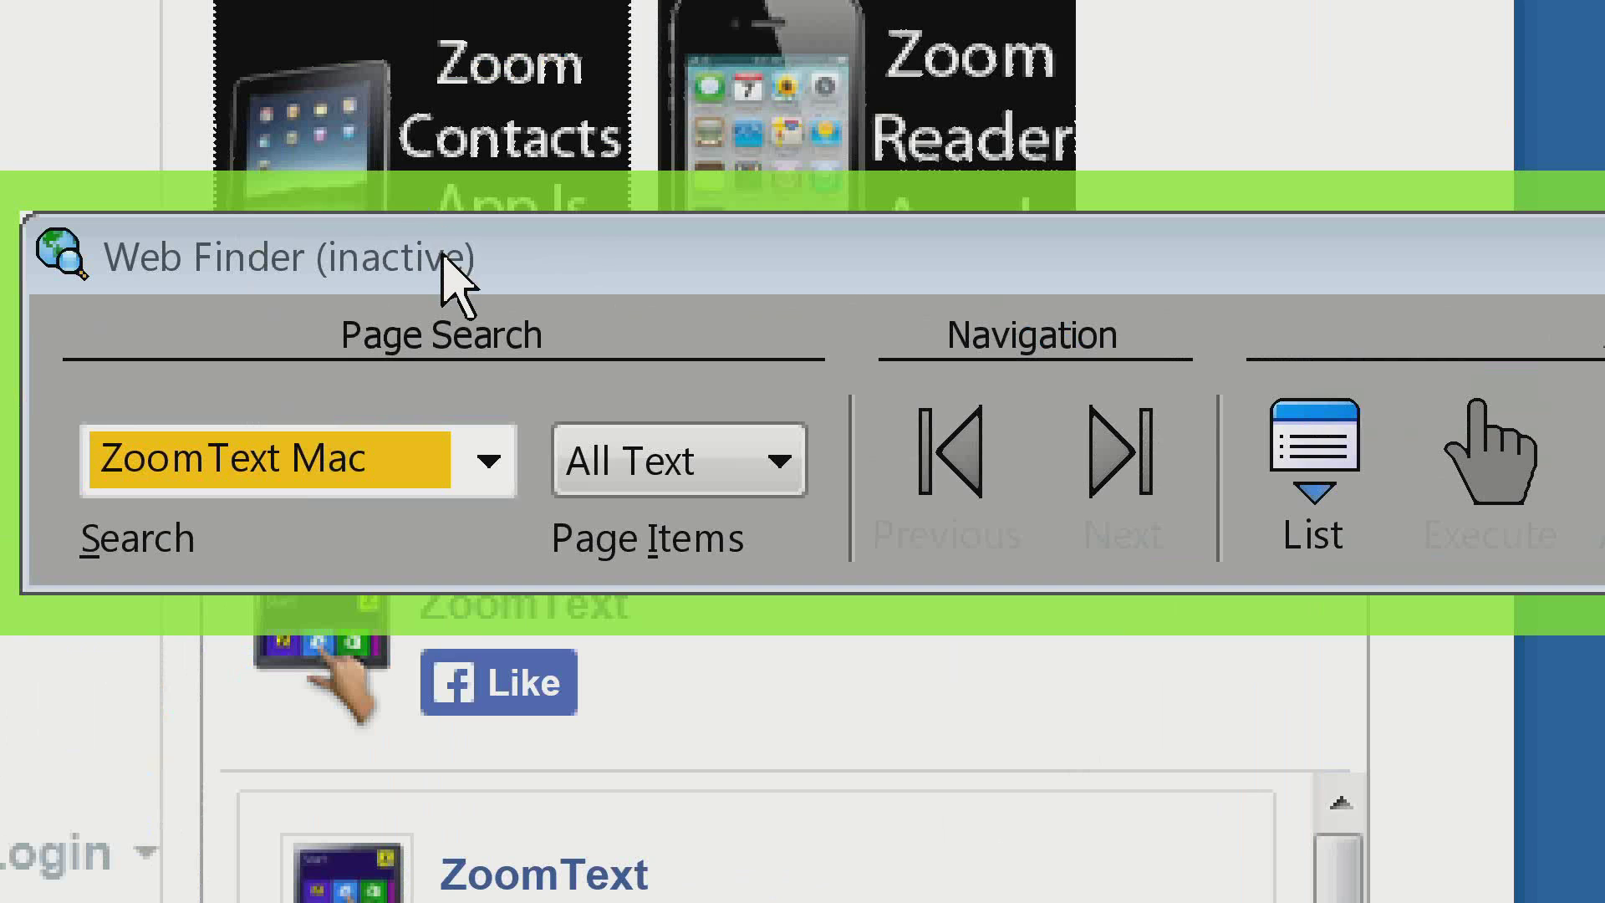
left_click(443, 259)
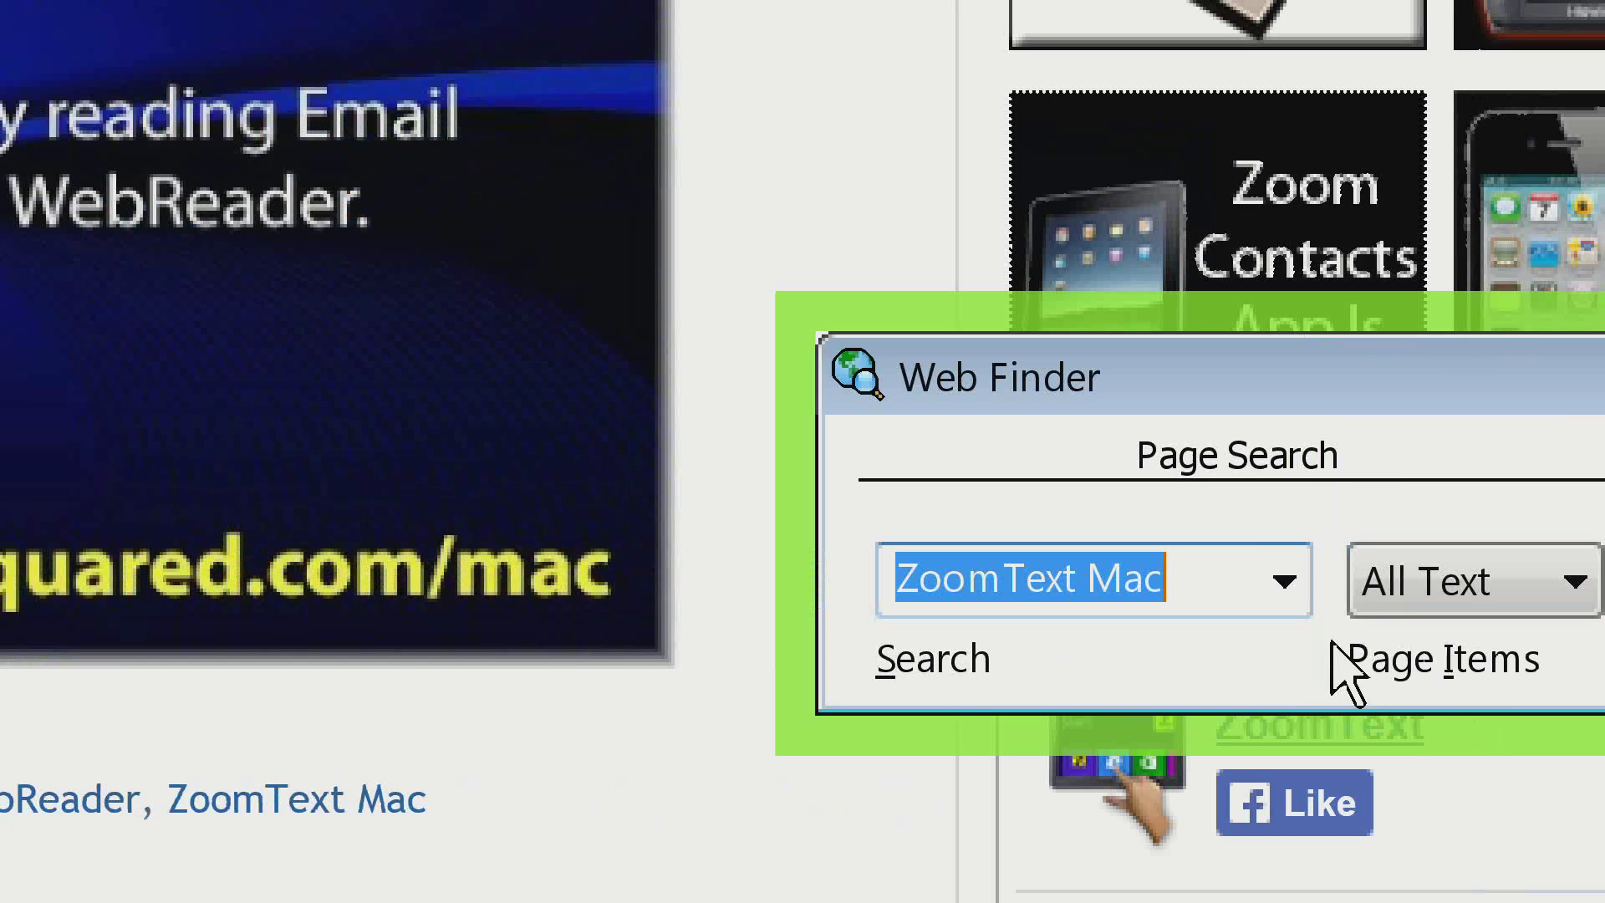
Step: Search all text of the page for "CLIPBOARD" with Web Finder and clear the search text
type("CLIPBOARD")
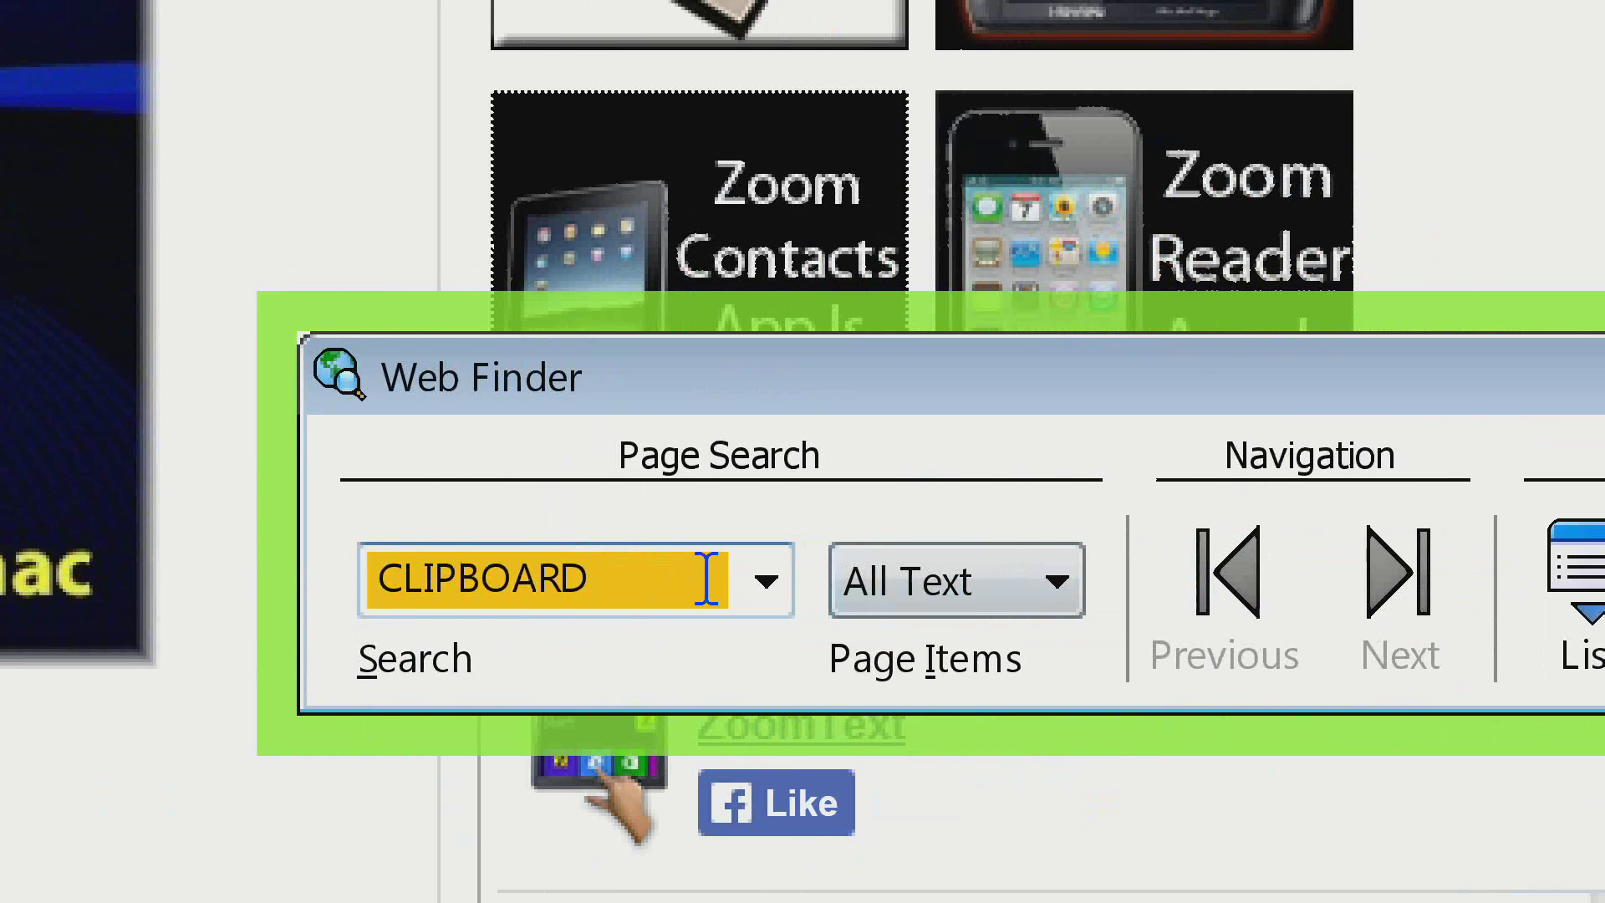
left_click_drag(689, 585, 345, 591)
key("BackSpace")
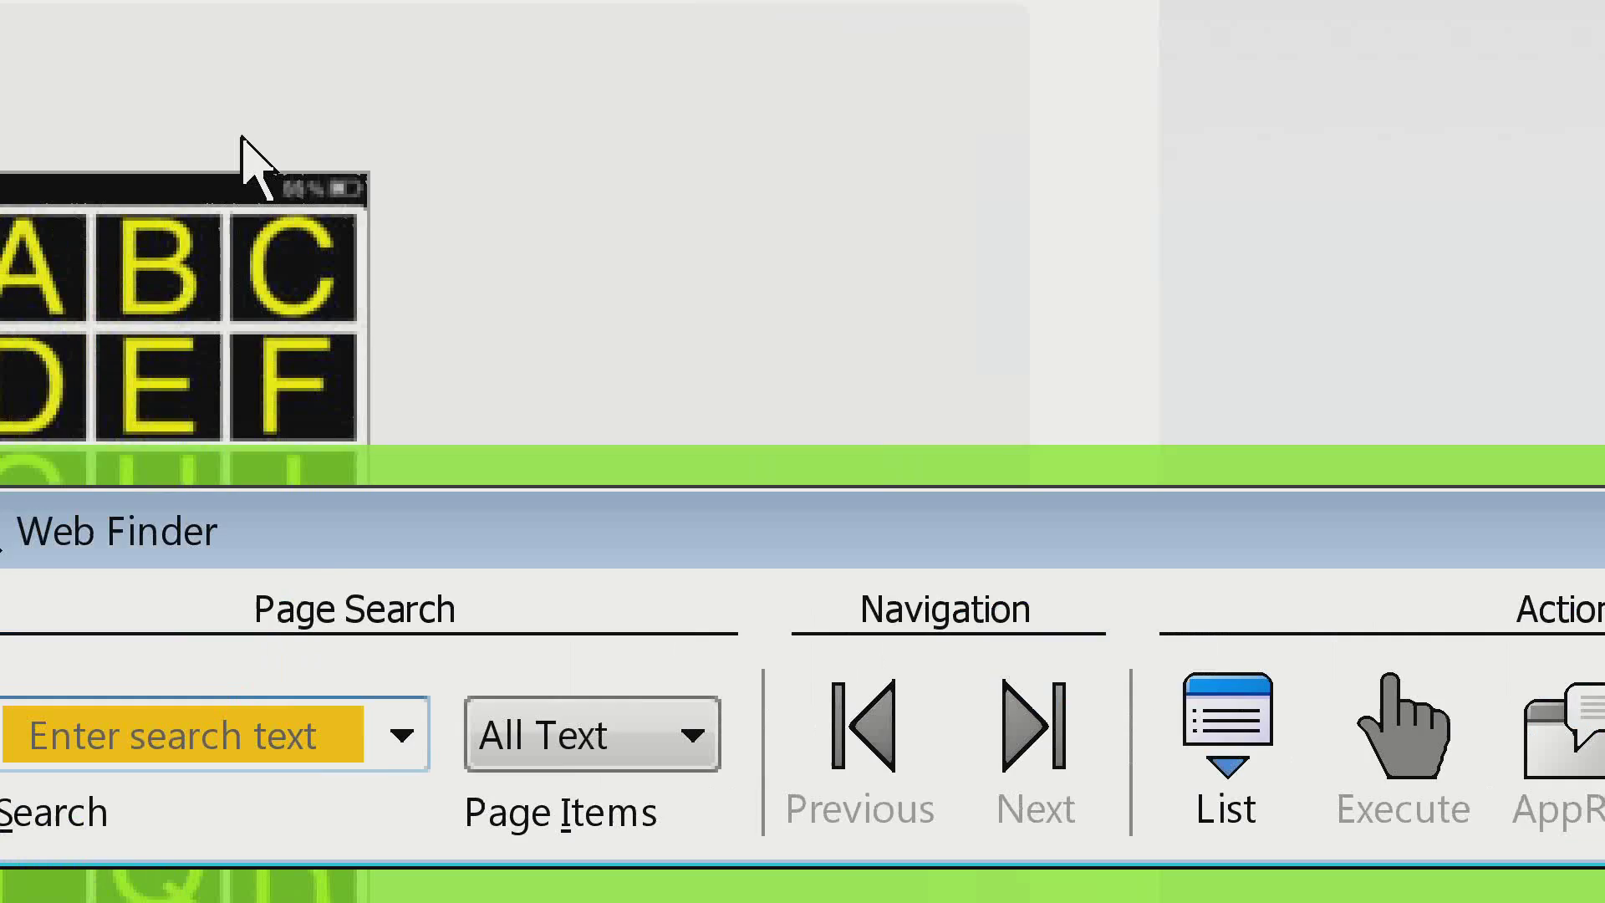
Step: Dismiss the Internet Explorer request to open iTunes and close the ZoomContacts App Store page
left_click(397, 167)
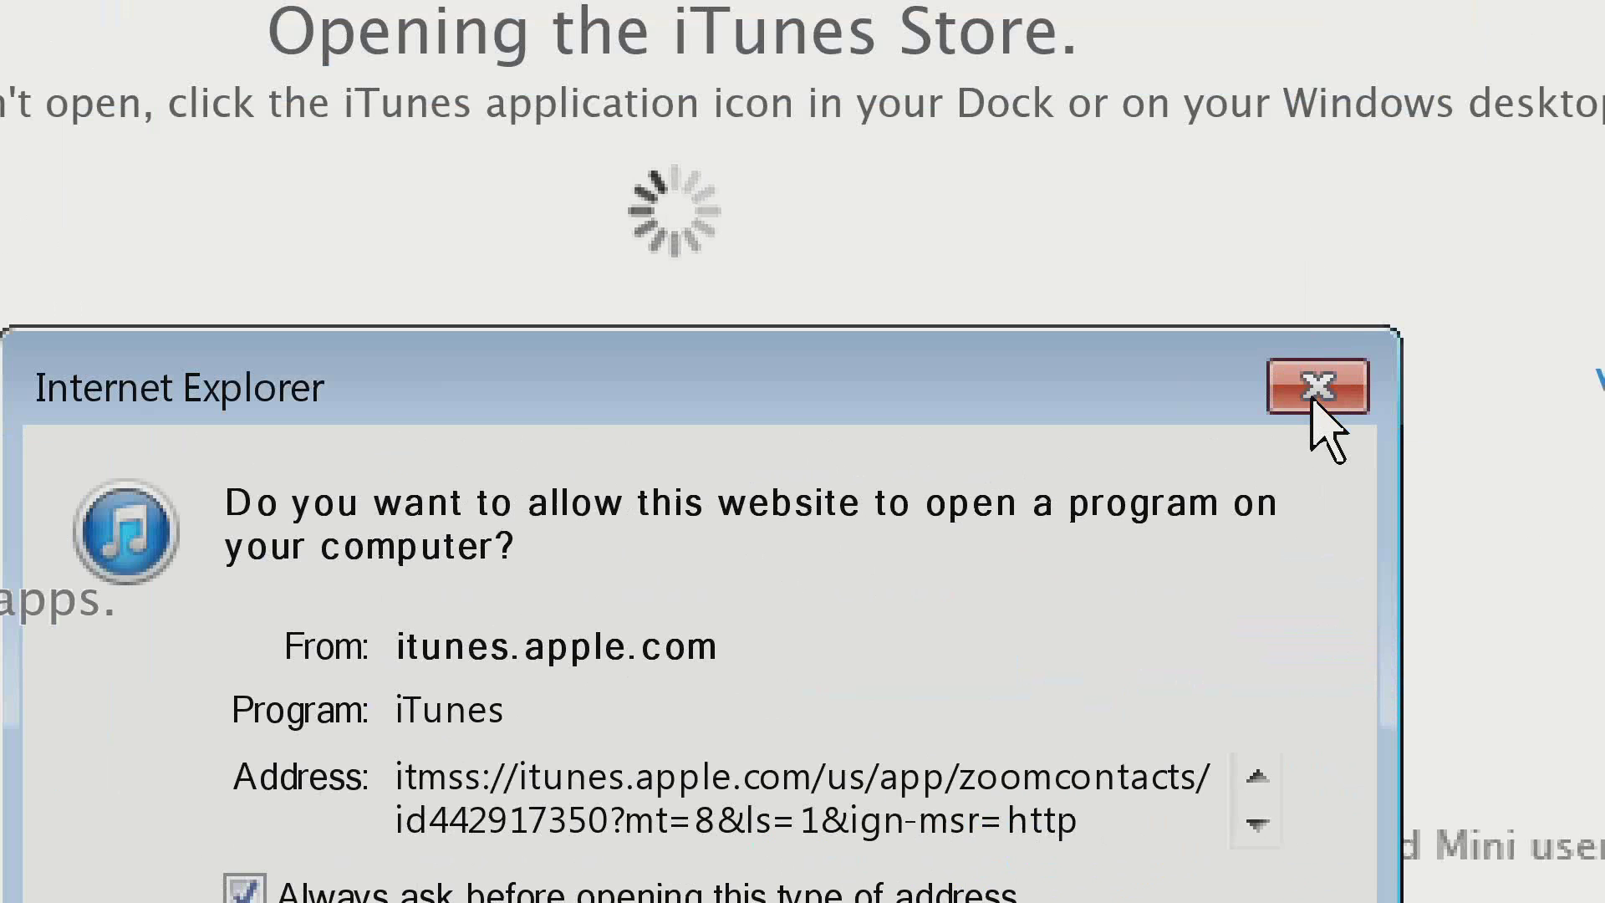
left_click(1318, 386)
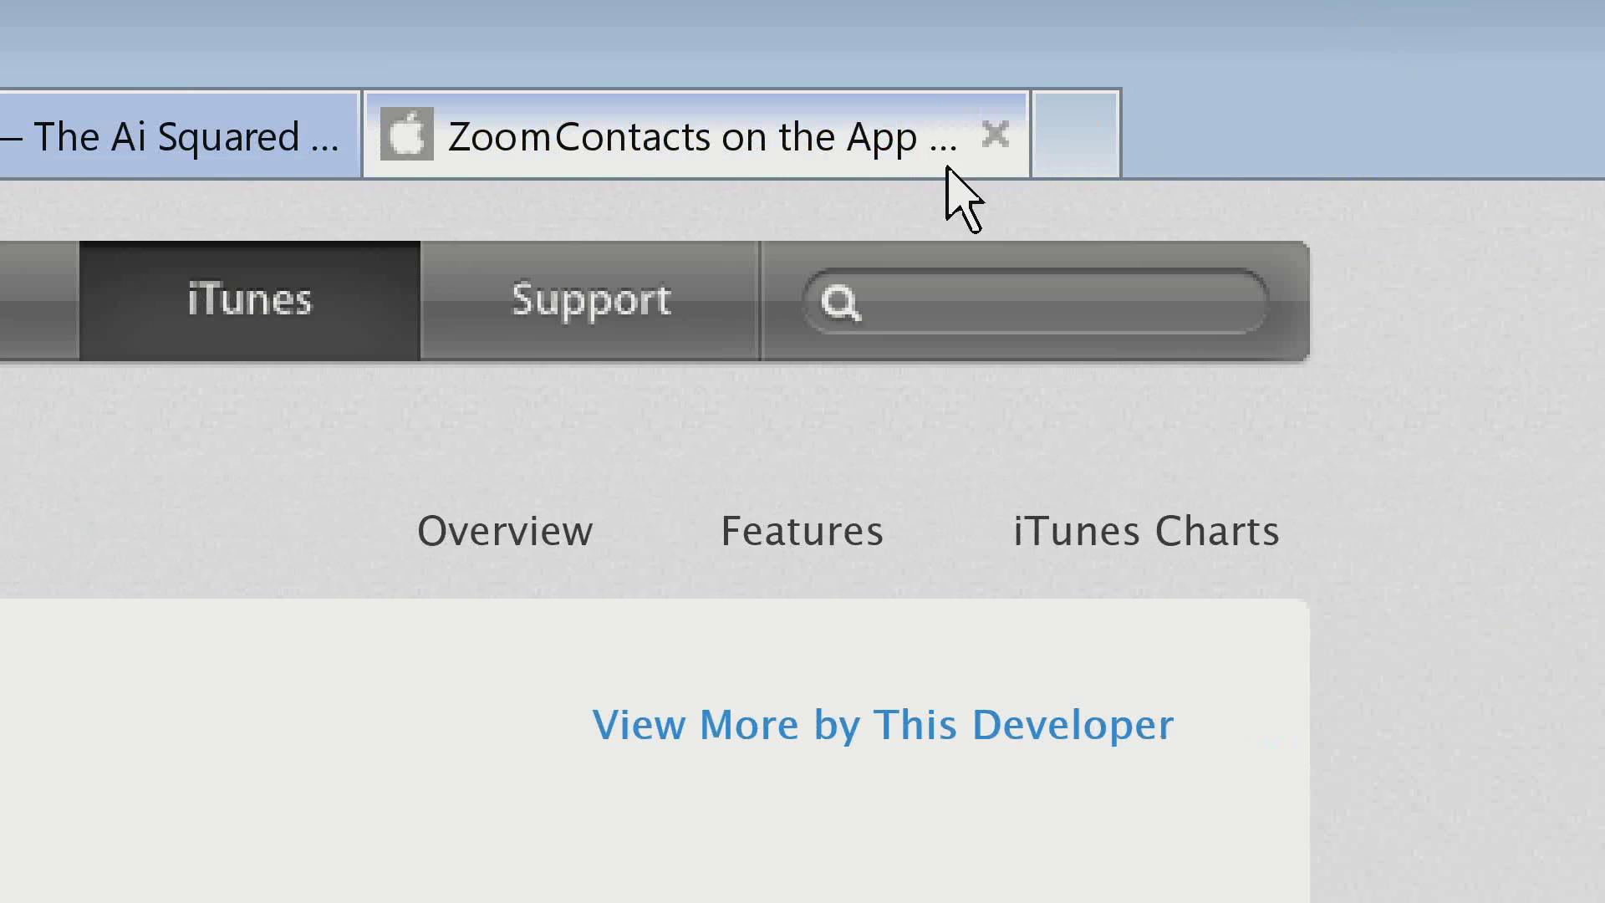
left_click(1591, 134)
Step: Leave the Ai Squared blog page and open cnn.com in the browser
scroll(1237, 765, "down", 5)
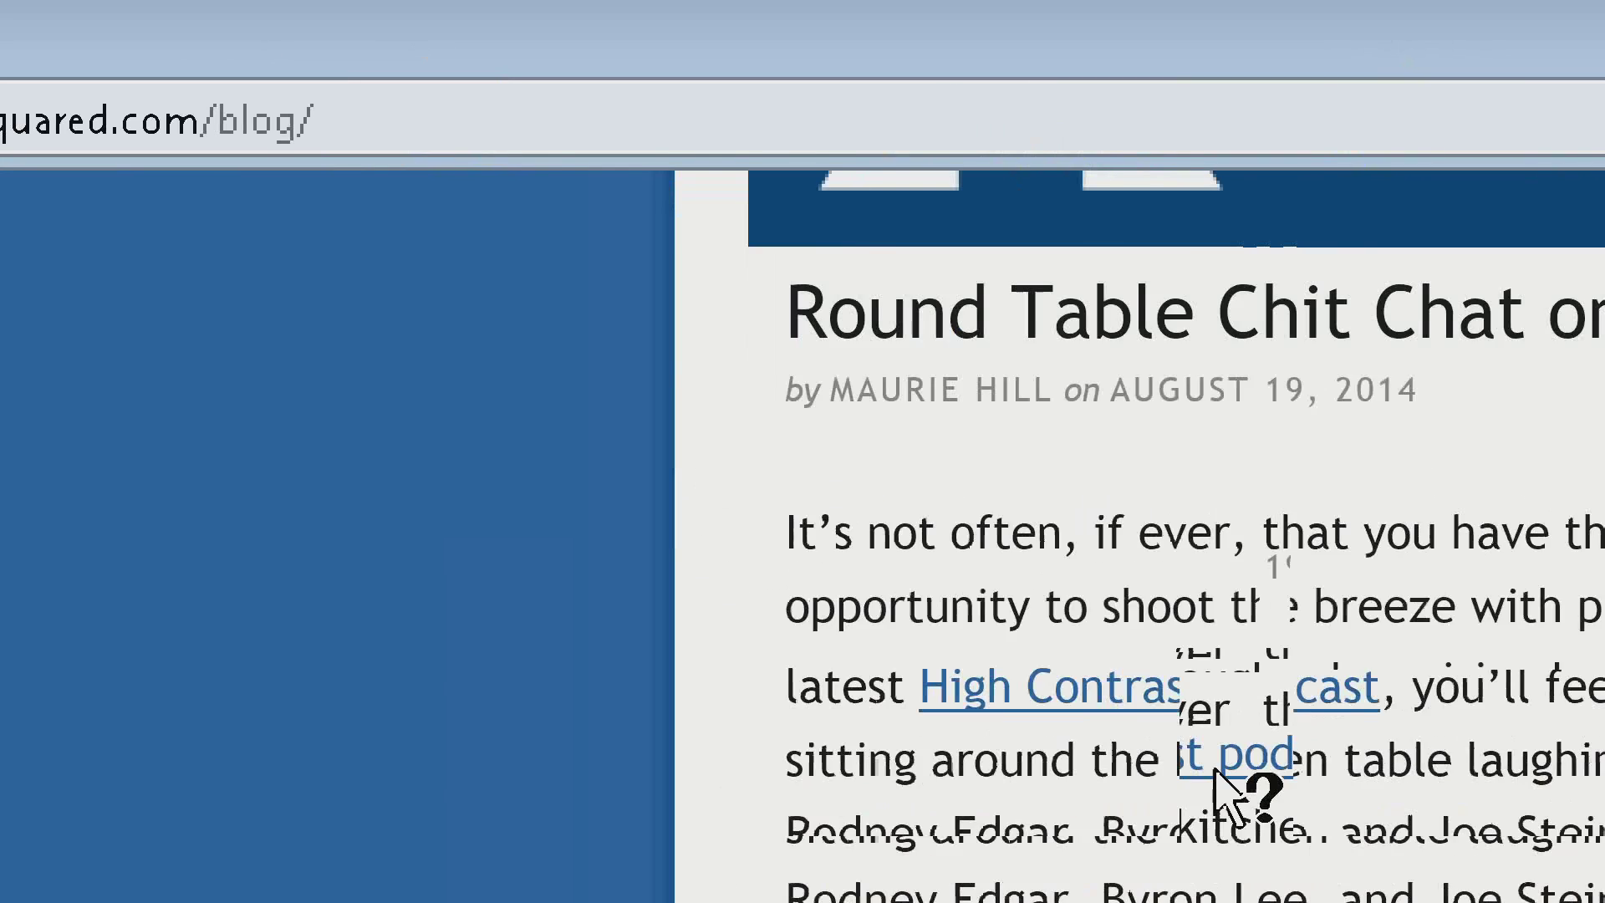
scroll(606, 213, "up", 3)
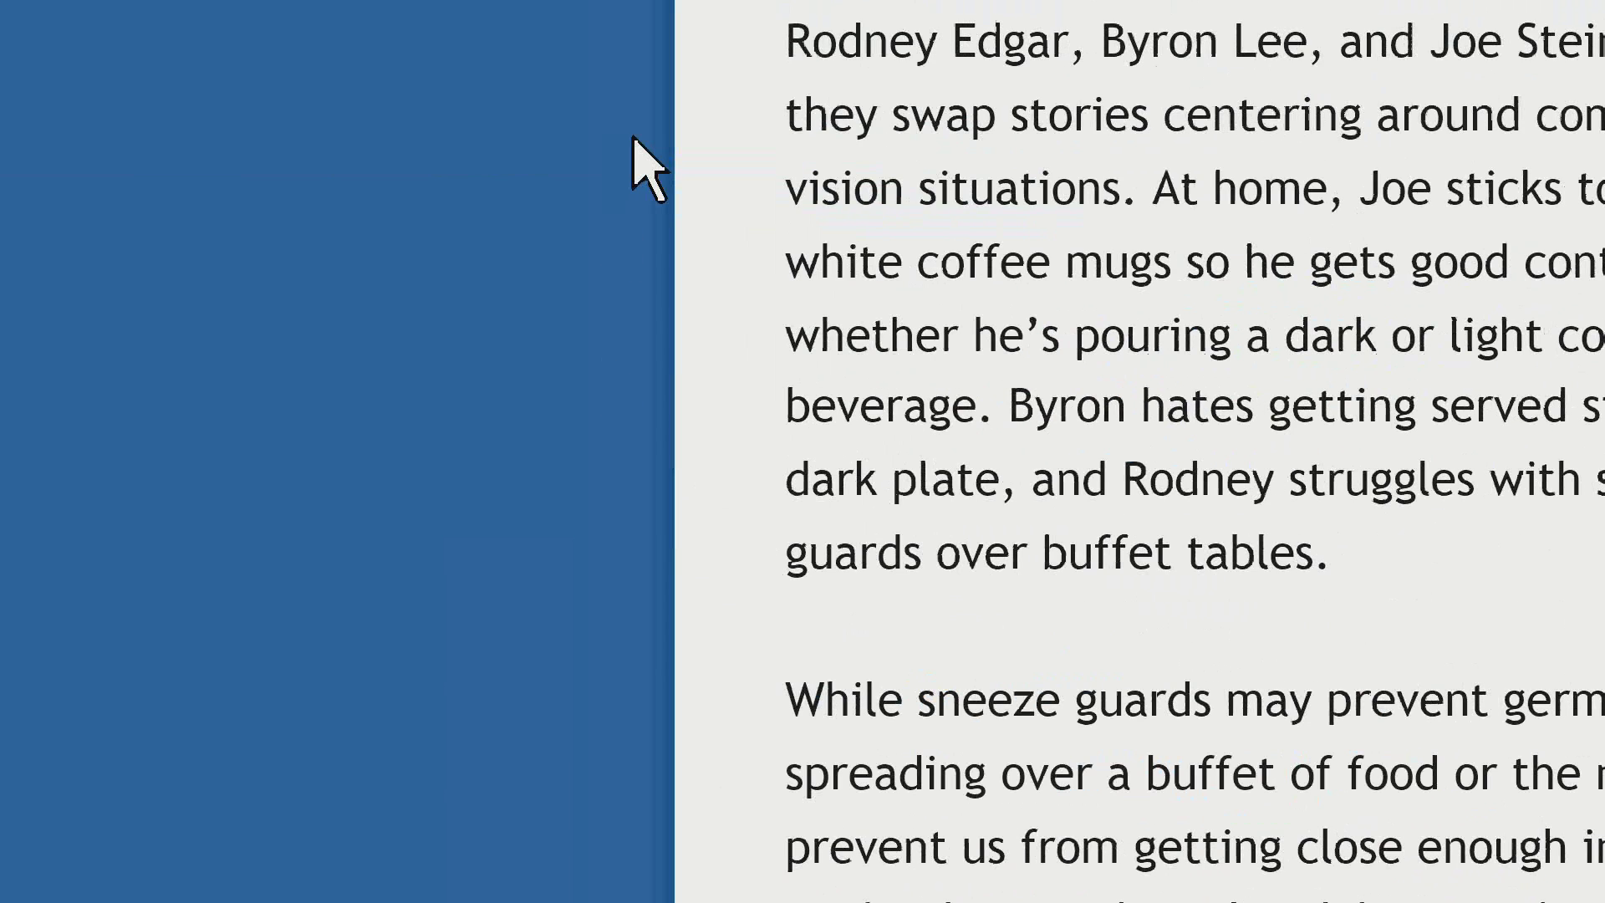
scroll(648, 168, "up", 10)
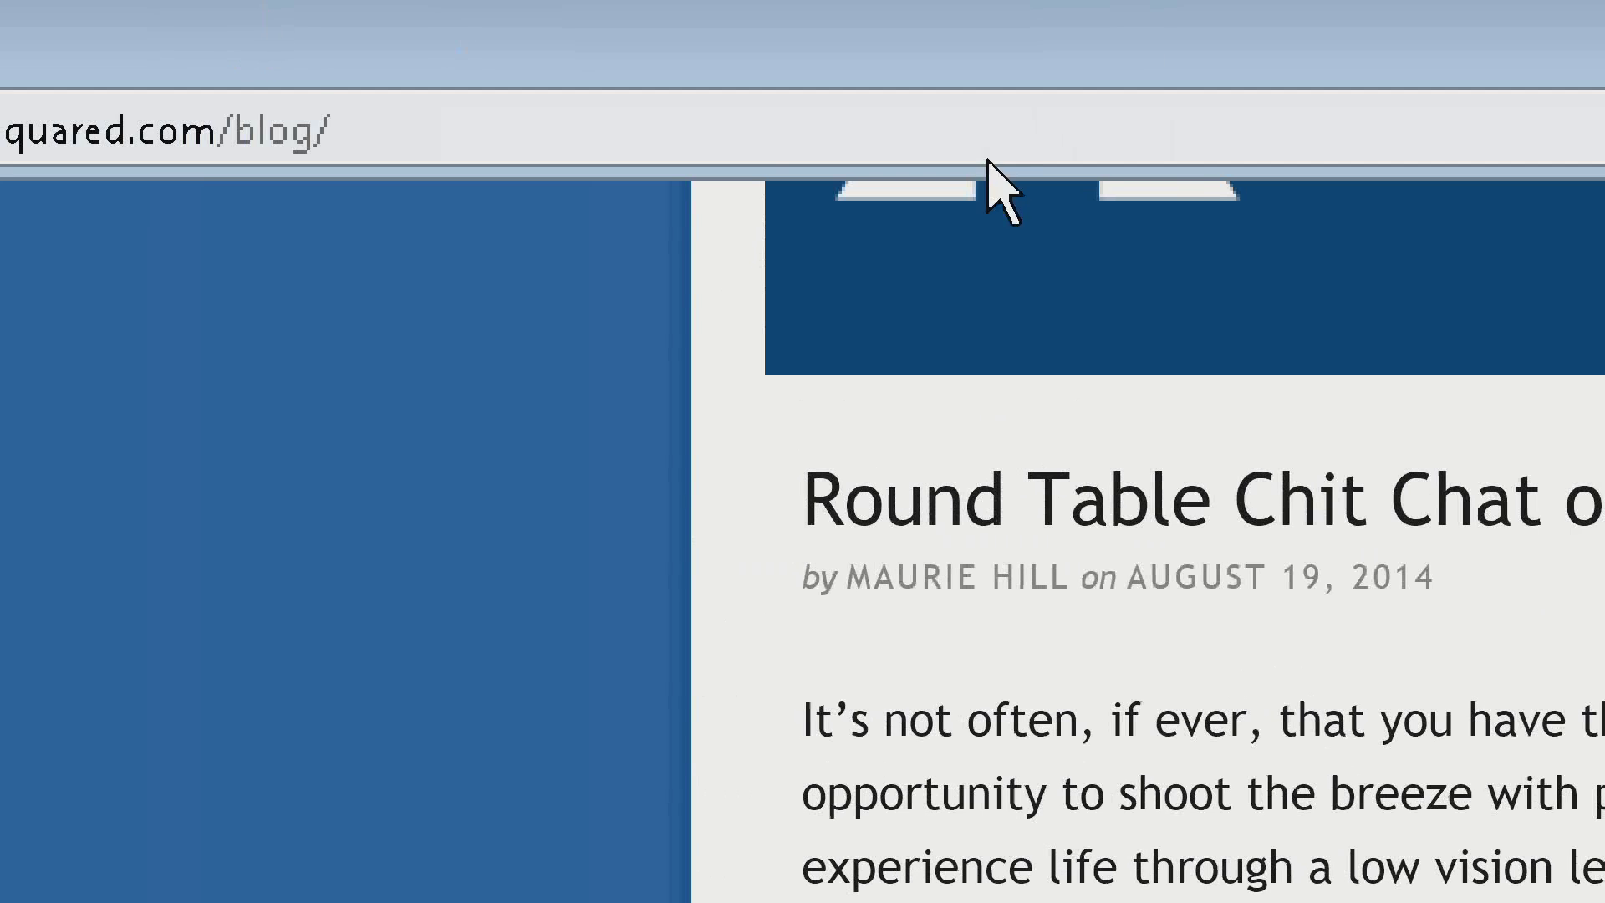
left_click(680, 130)
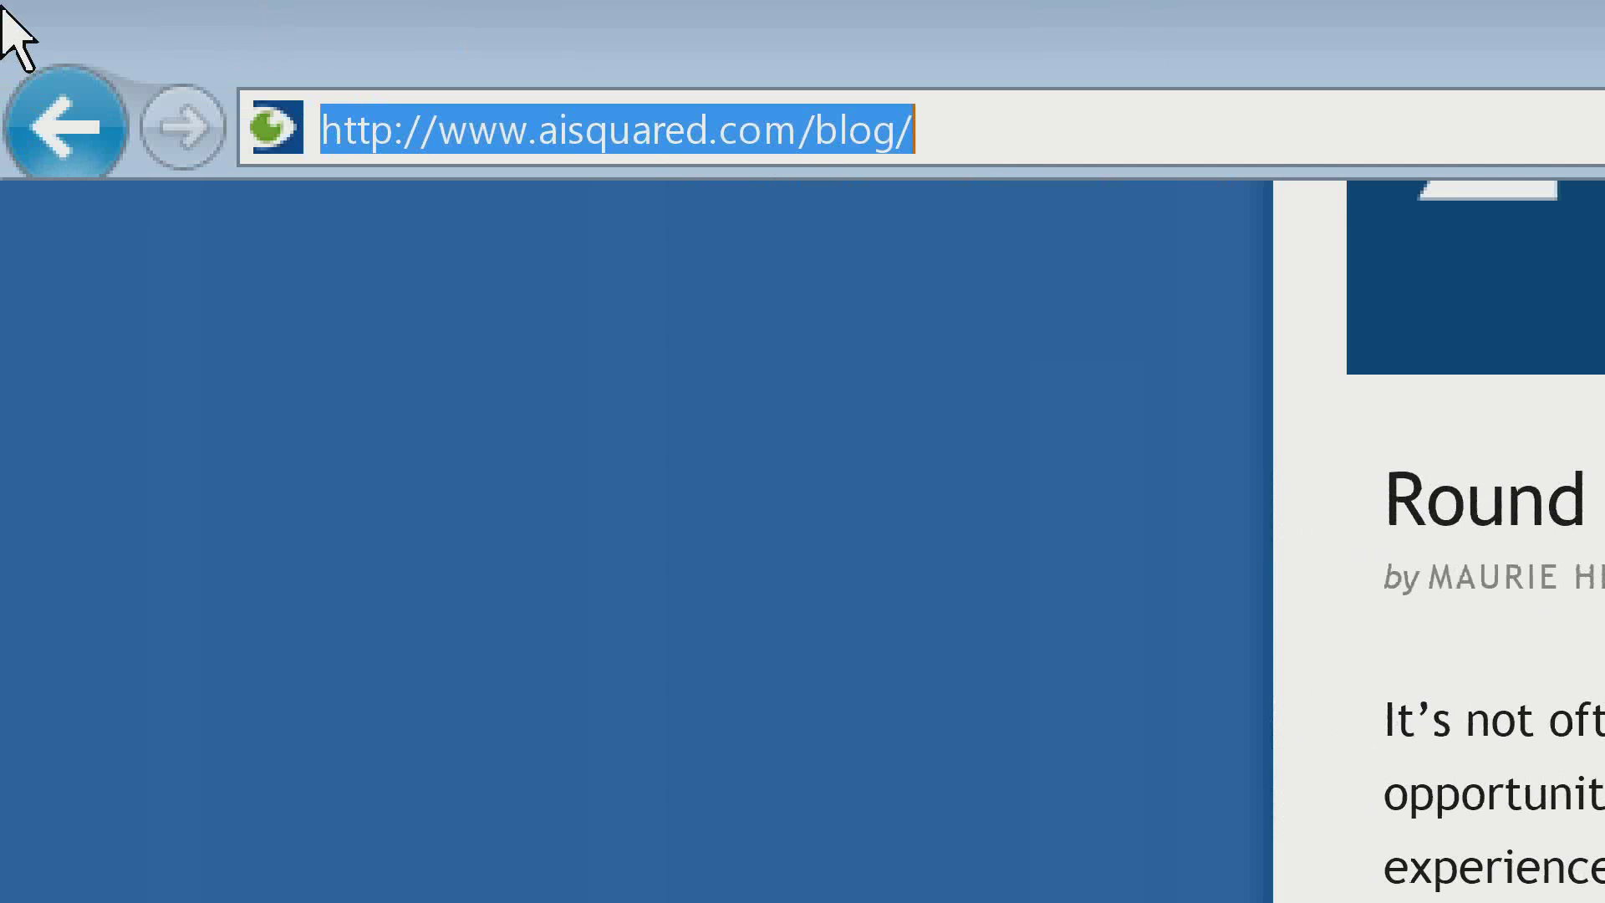
type("CVNN")
key("BackSpace")
key("BackSpace")
key("BackSpace")
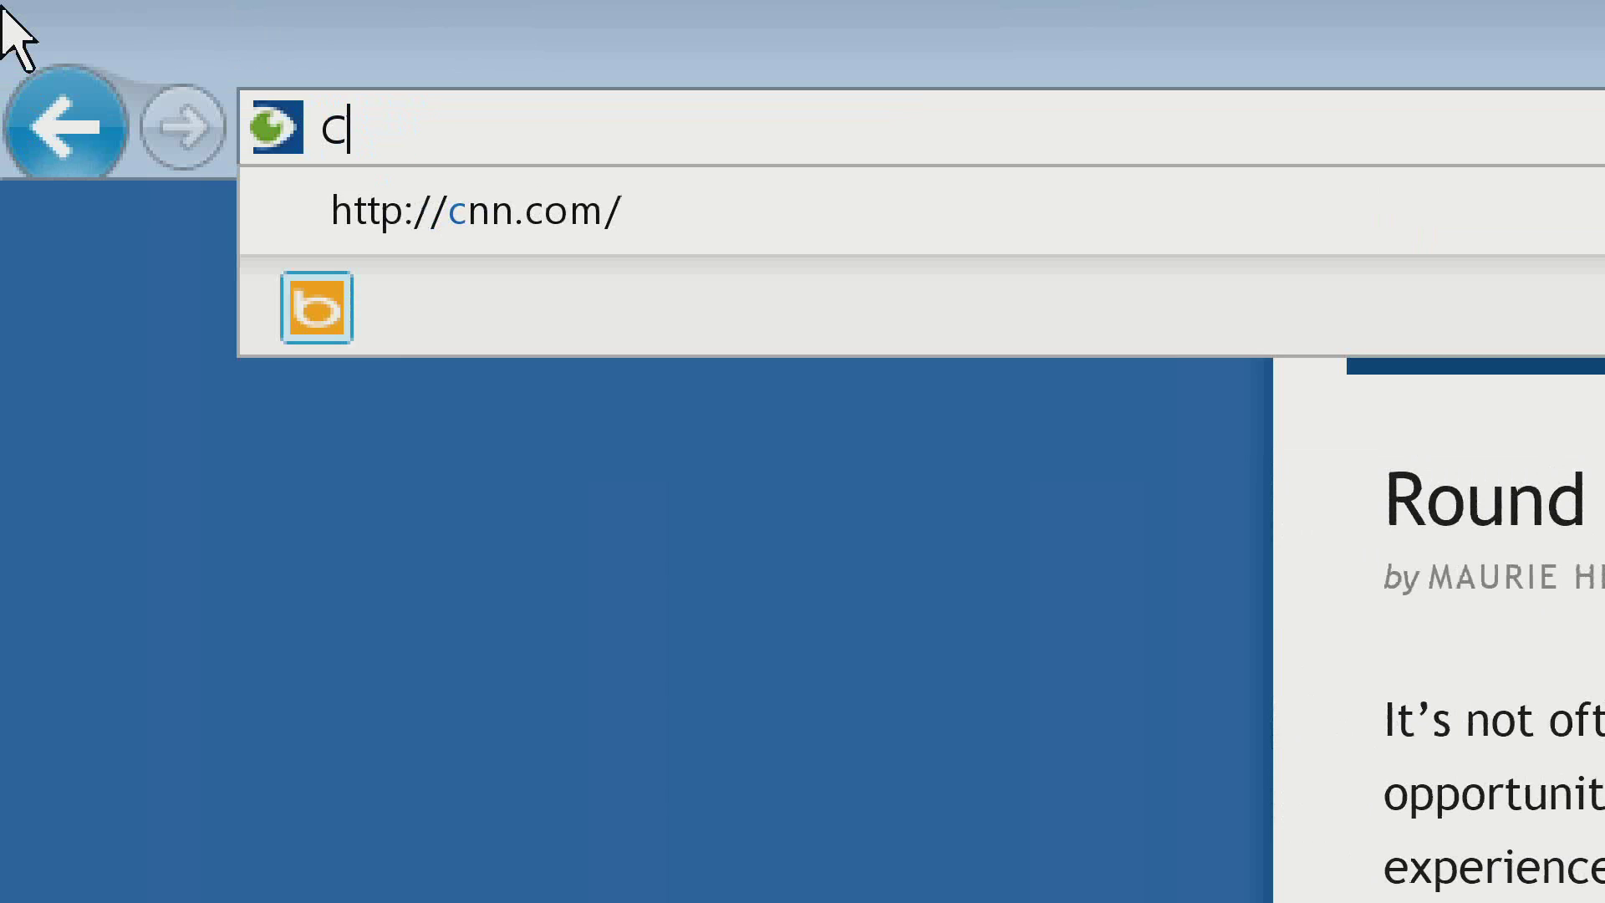
type("cnn.com/")
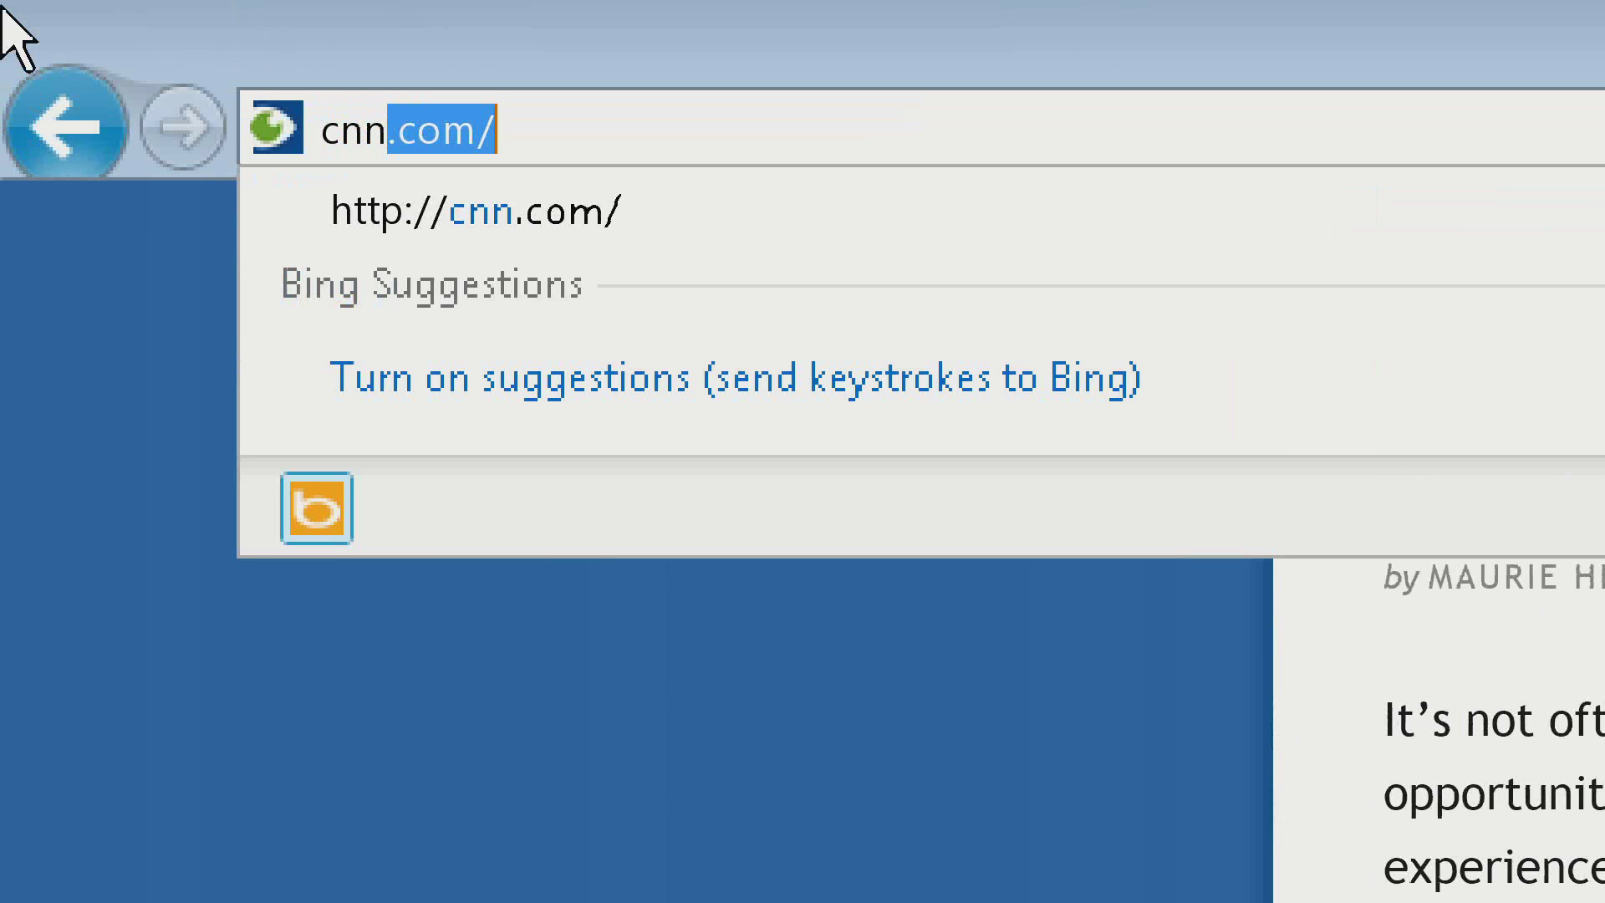
key("Down")
key("Return")
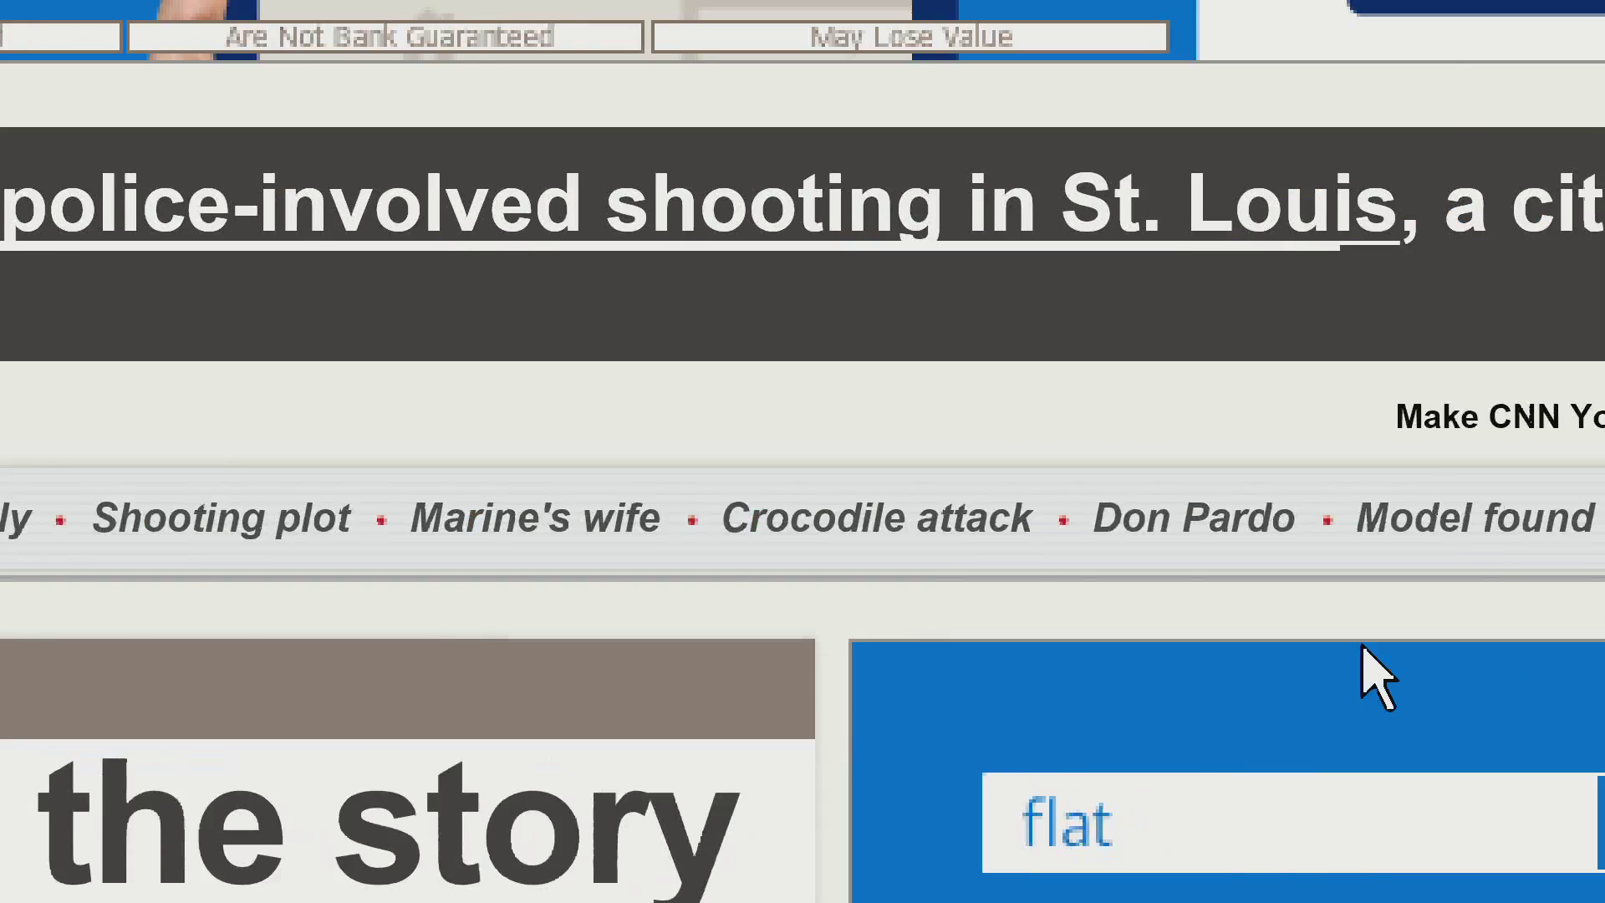
Step: Start Web Finder on the CNN home page and search all text for "ice bucket"
key("ctrl+Caps_Lock+w")
key("Escape")
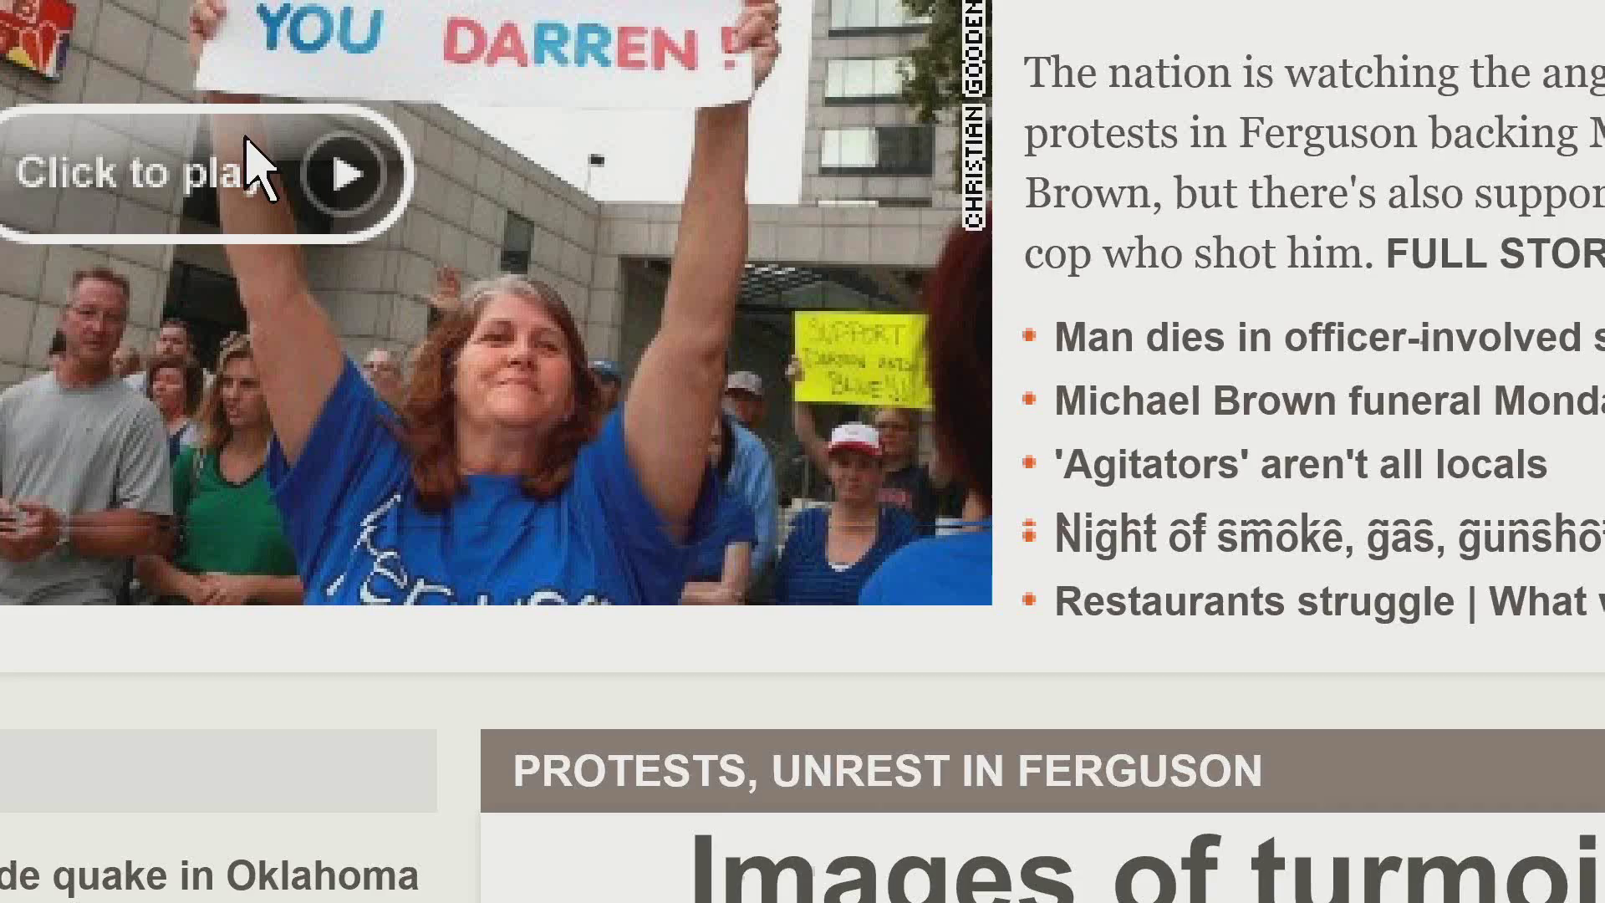
key("caps_lock+Up")
key("ctrl+Caps_Lock+w")
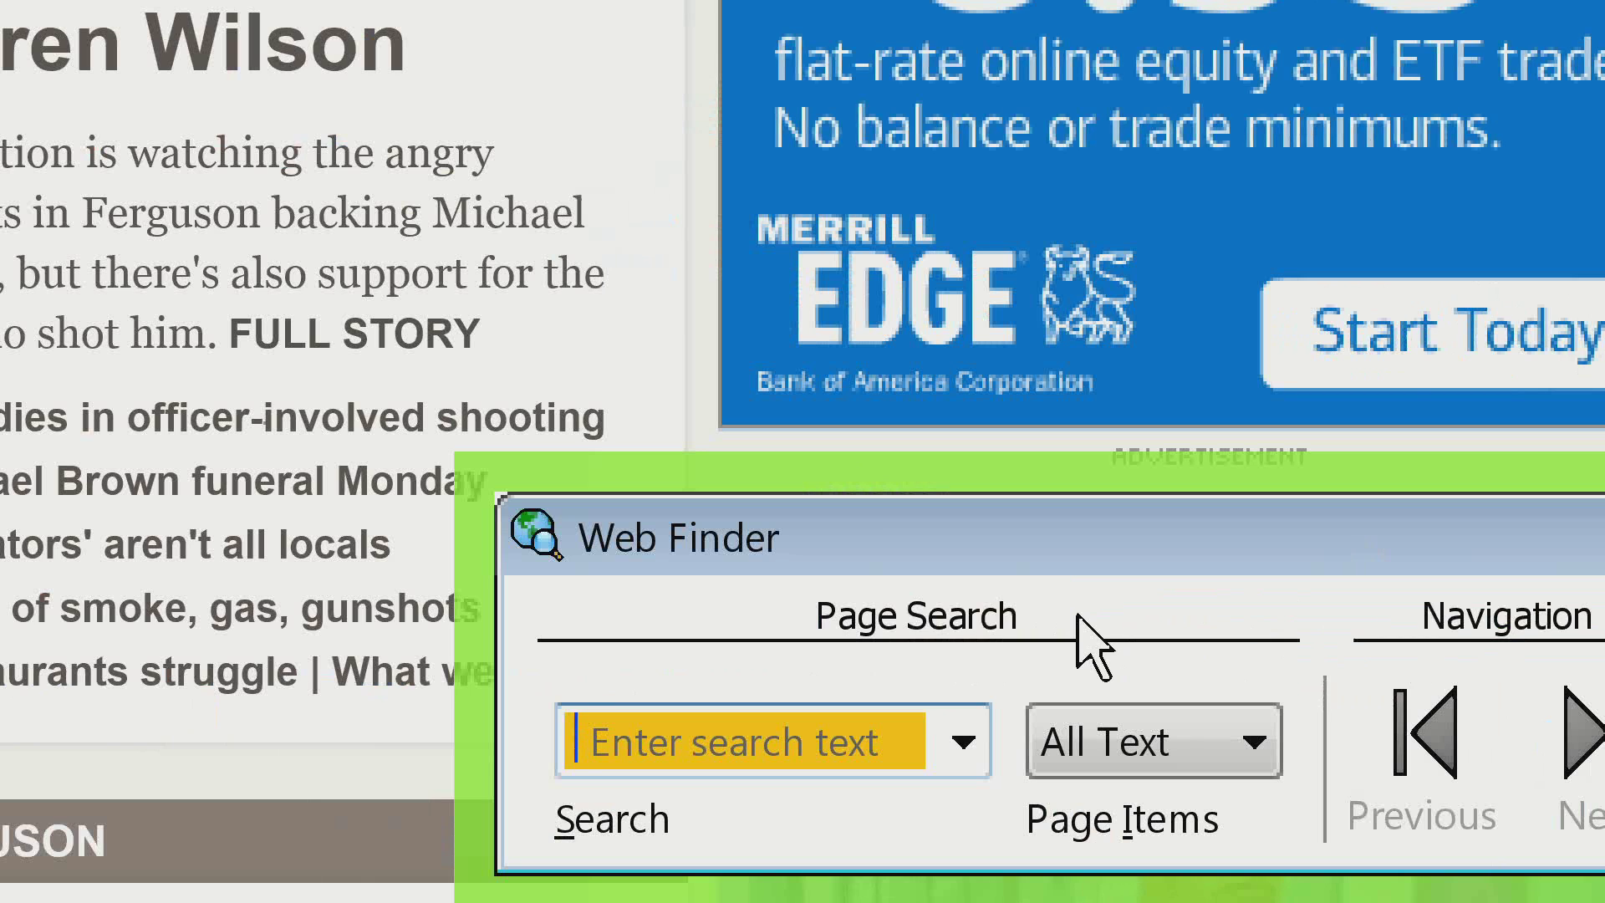
type("ice buke")
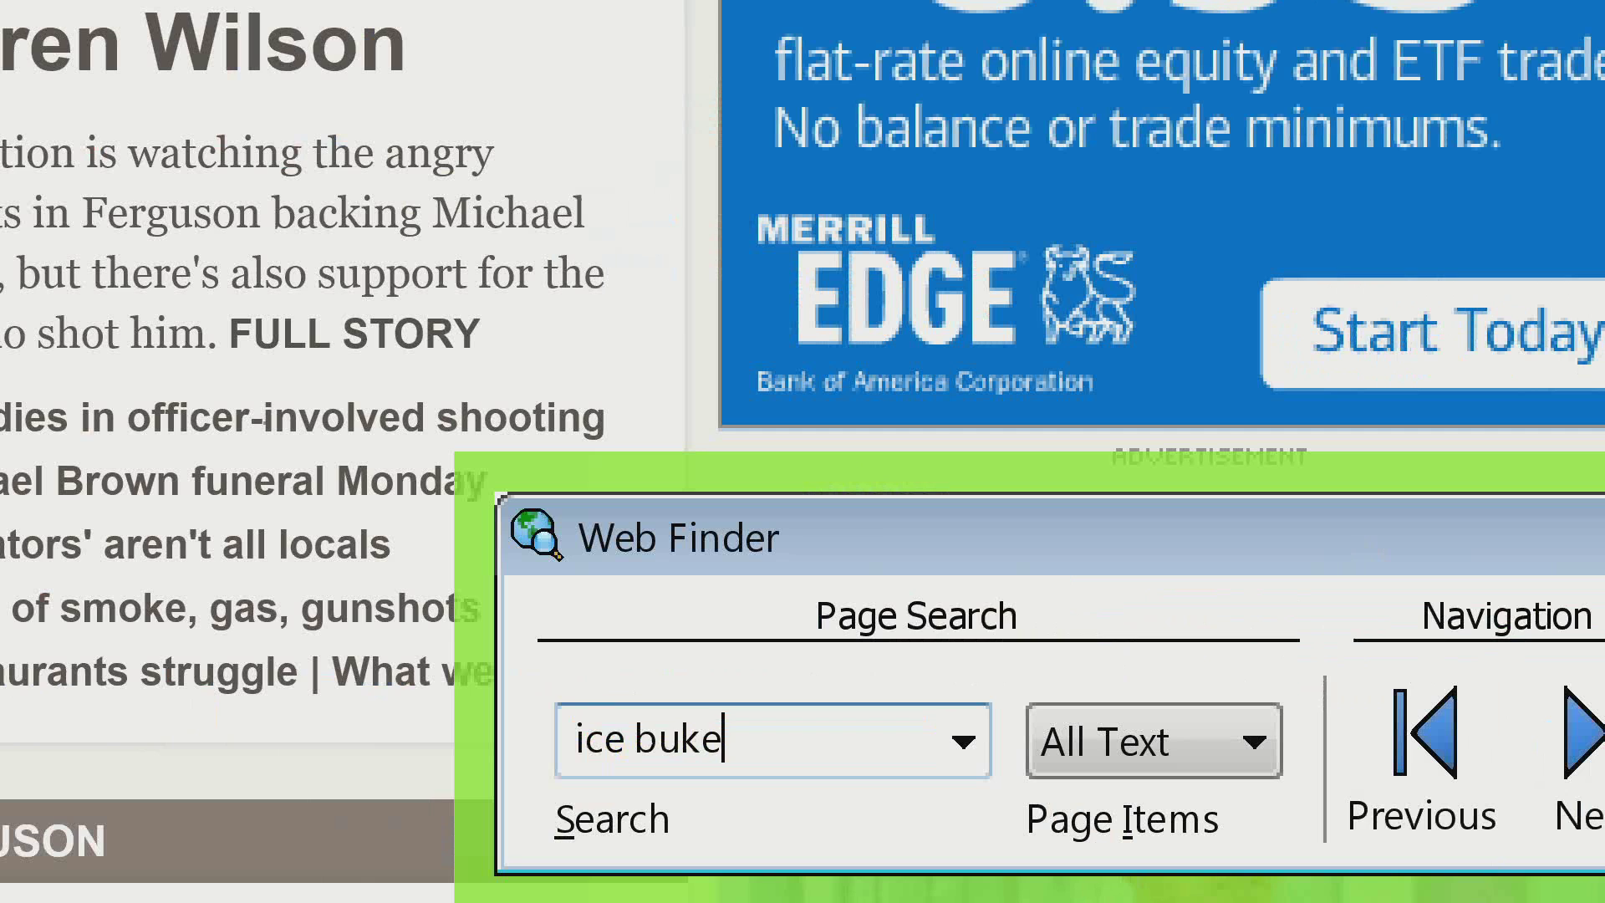
key("BackSpace")
key("BackSpace")
type("cket")
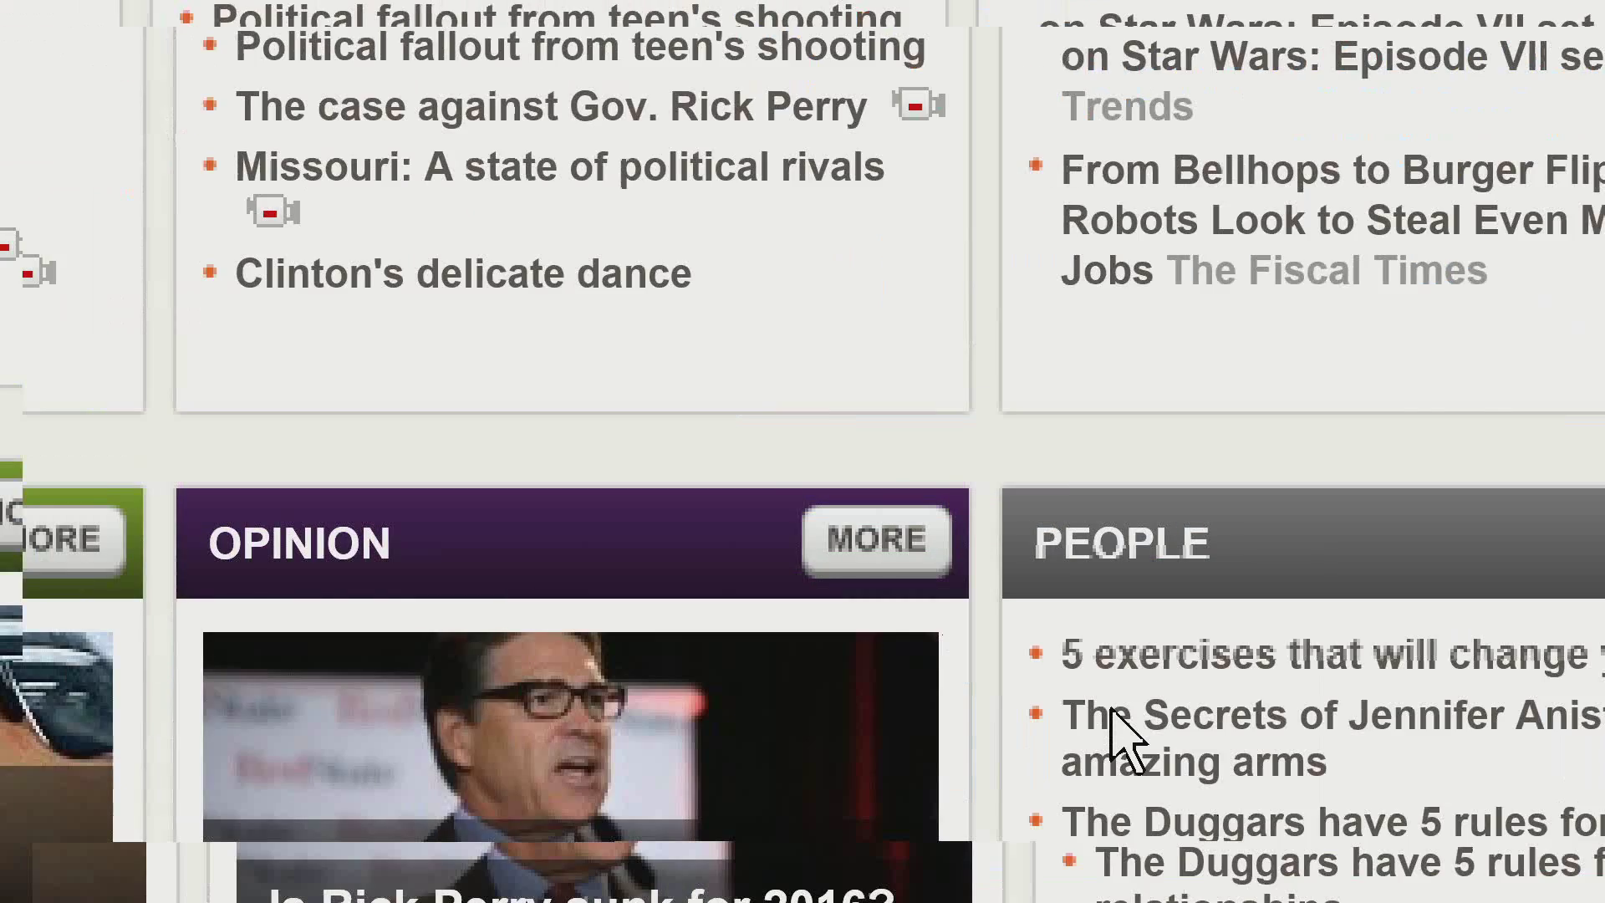
Step: Step forward through the "ice bucket" matches and let Web Finder continue from the beginning of the page
left_click(1593, 735)
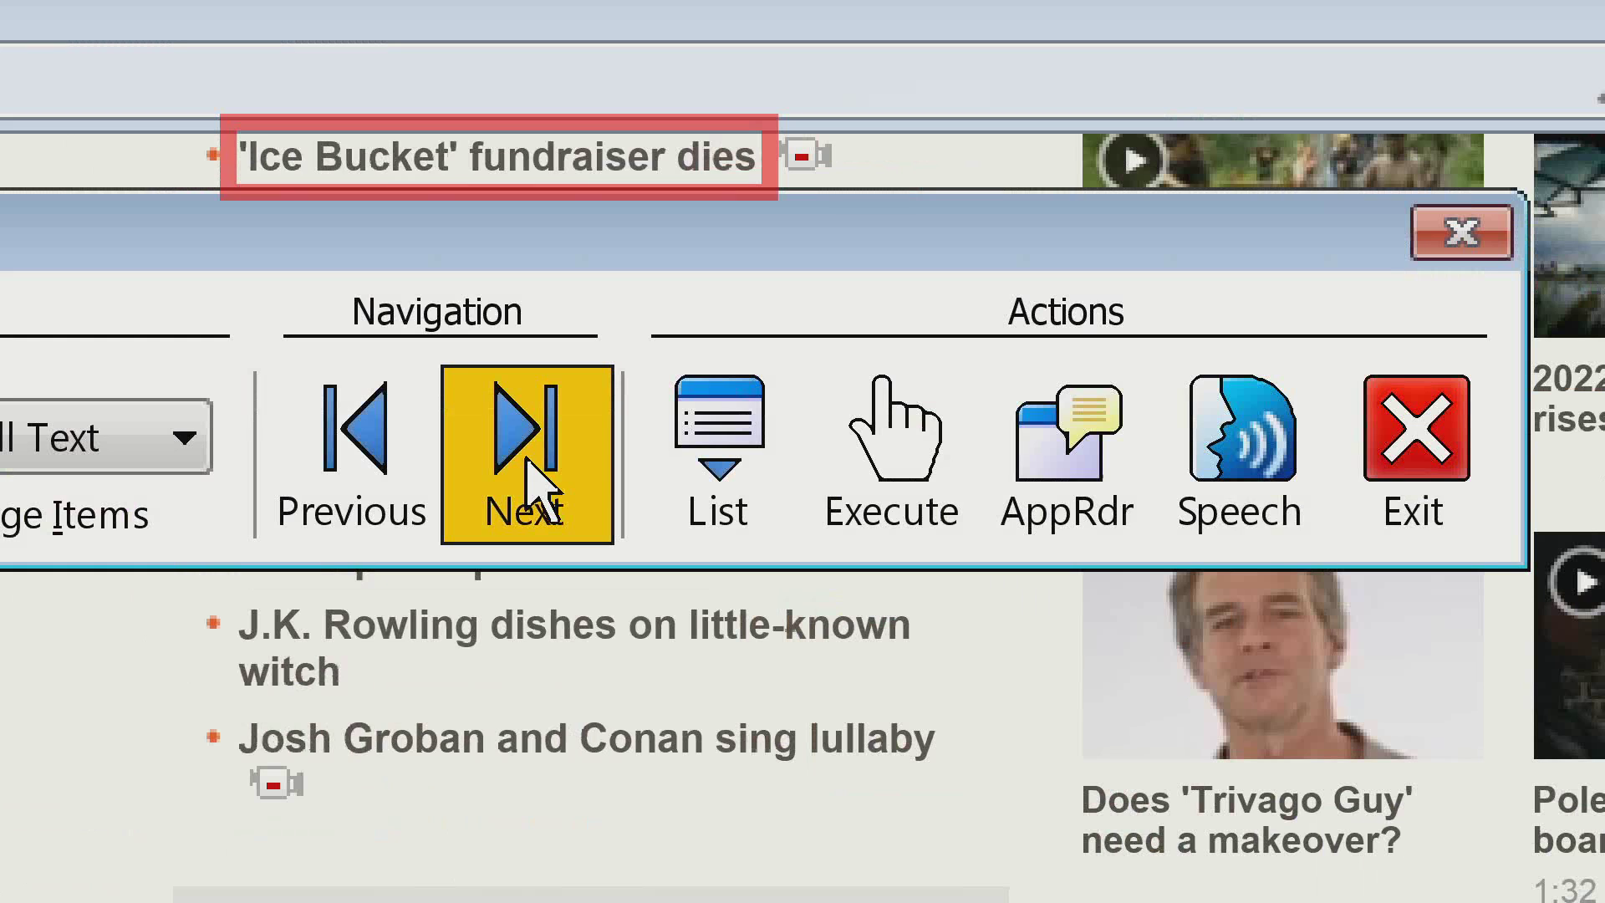
left_click(535, 489)
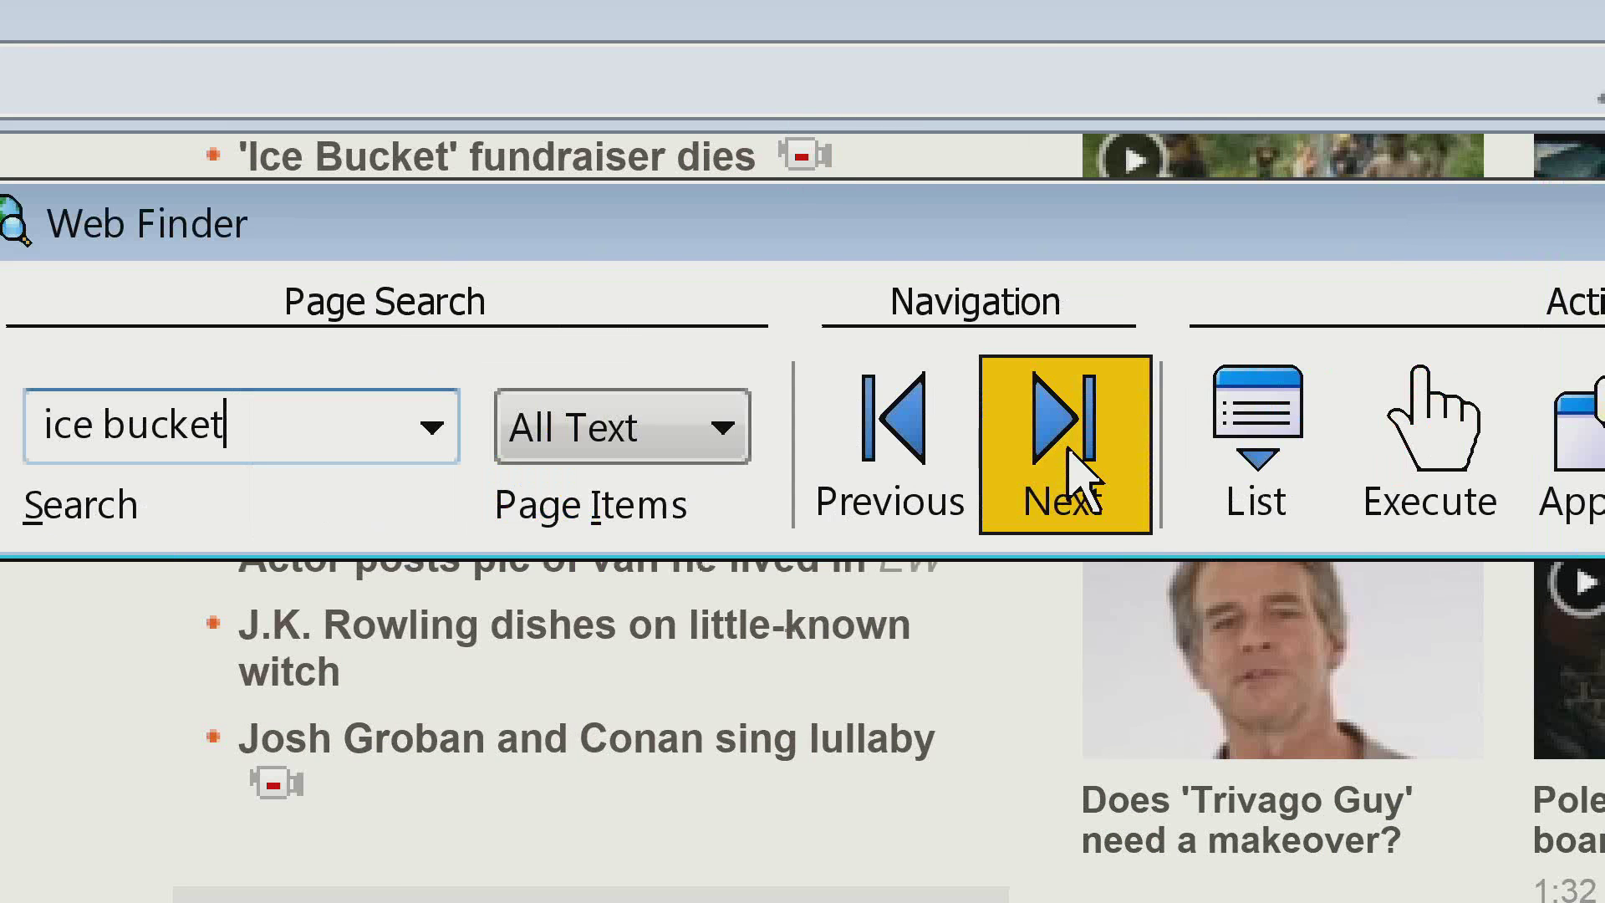
left_click(1072, 478)
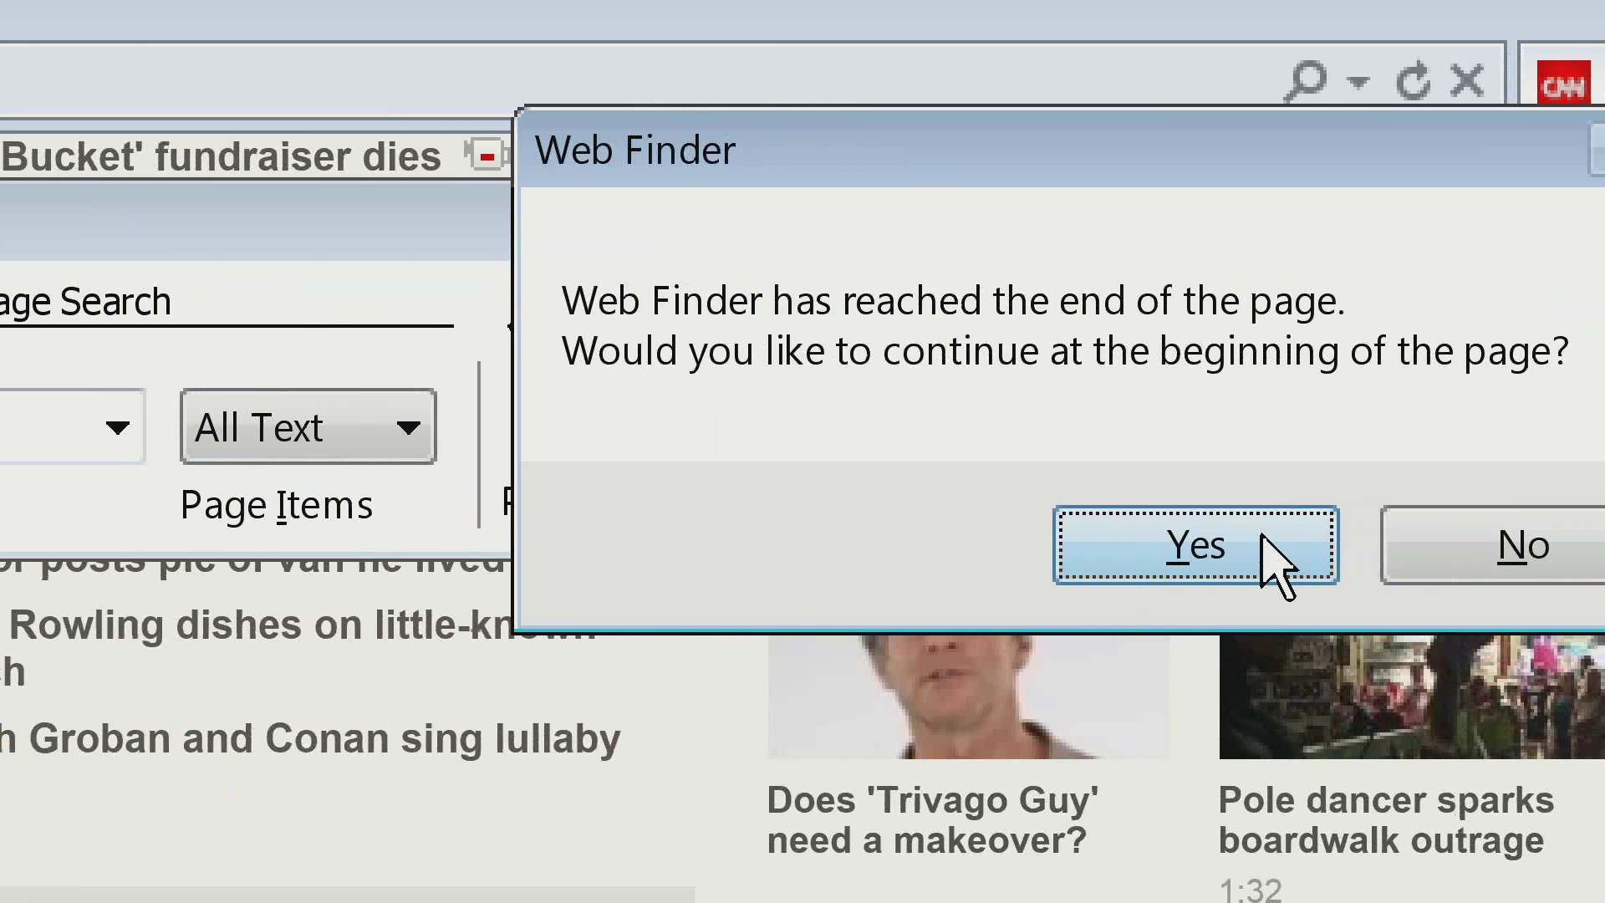
left_click(1300, 553)
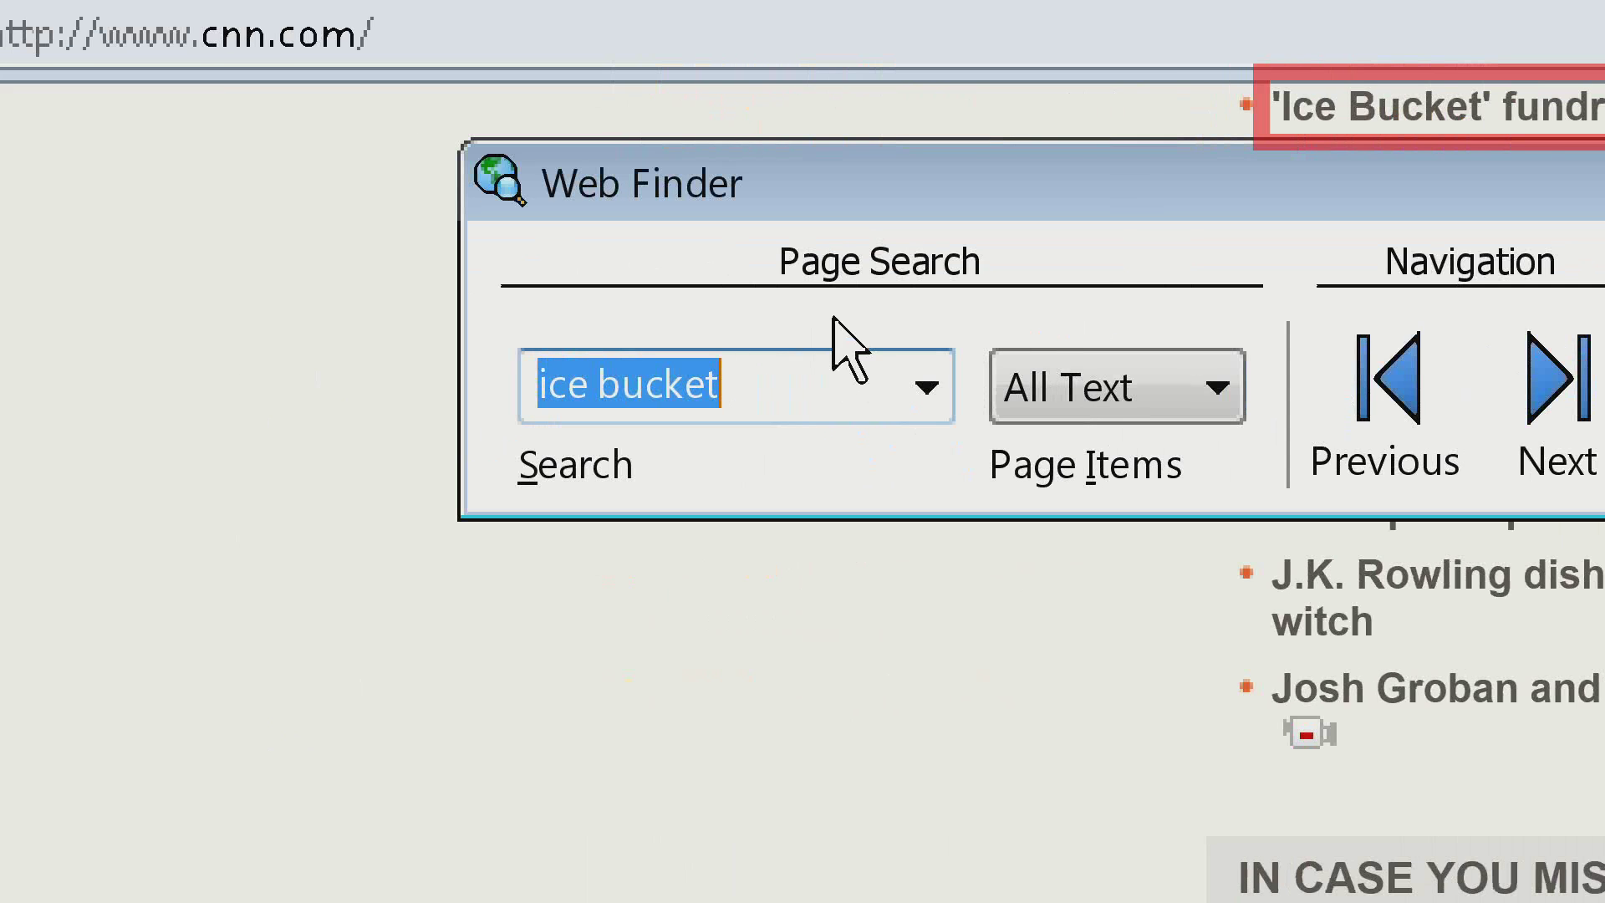
Step: Search the CNN page's text with Web Finder for "apple" and for "baseball"
type("appl;e")
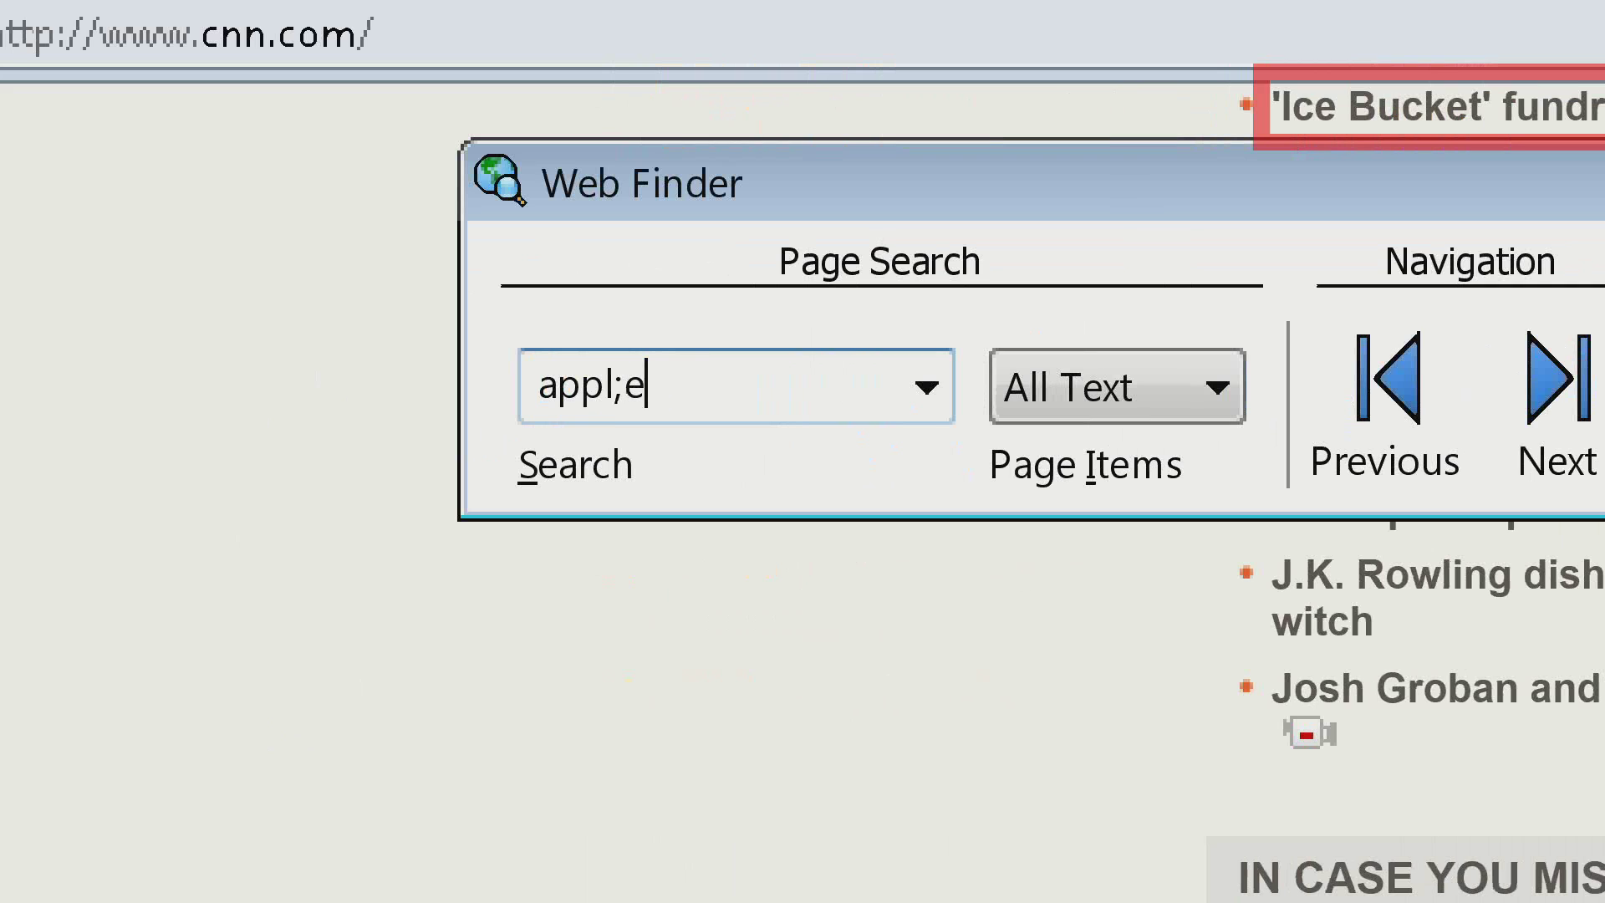
key("BackSpace")
key("BackSpace")
type("e")
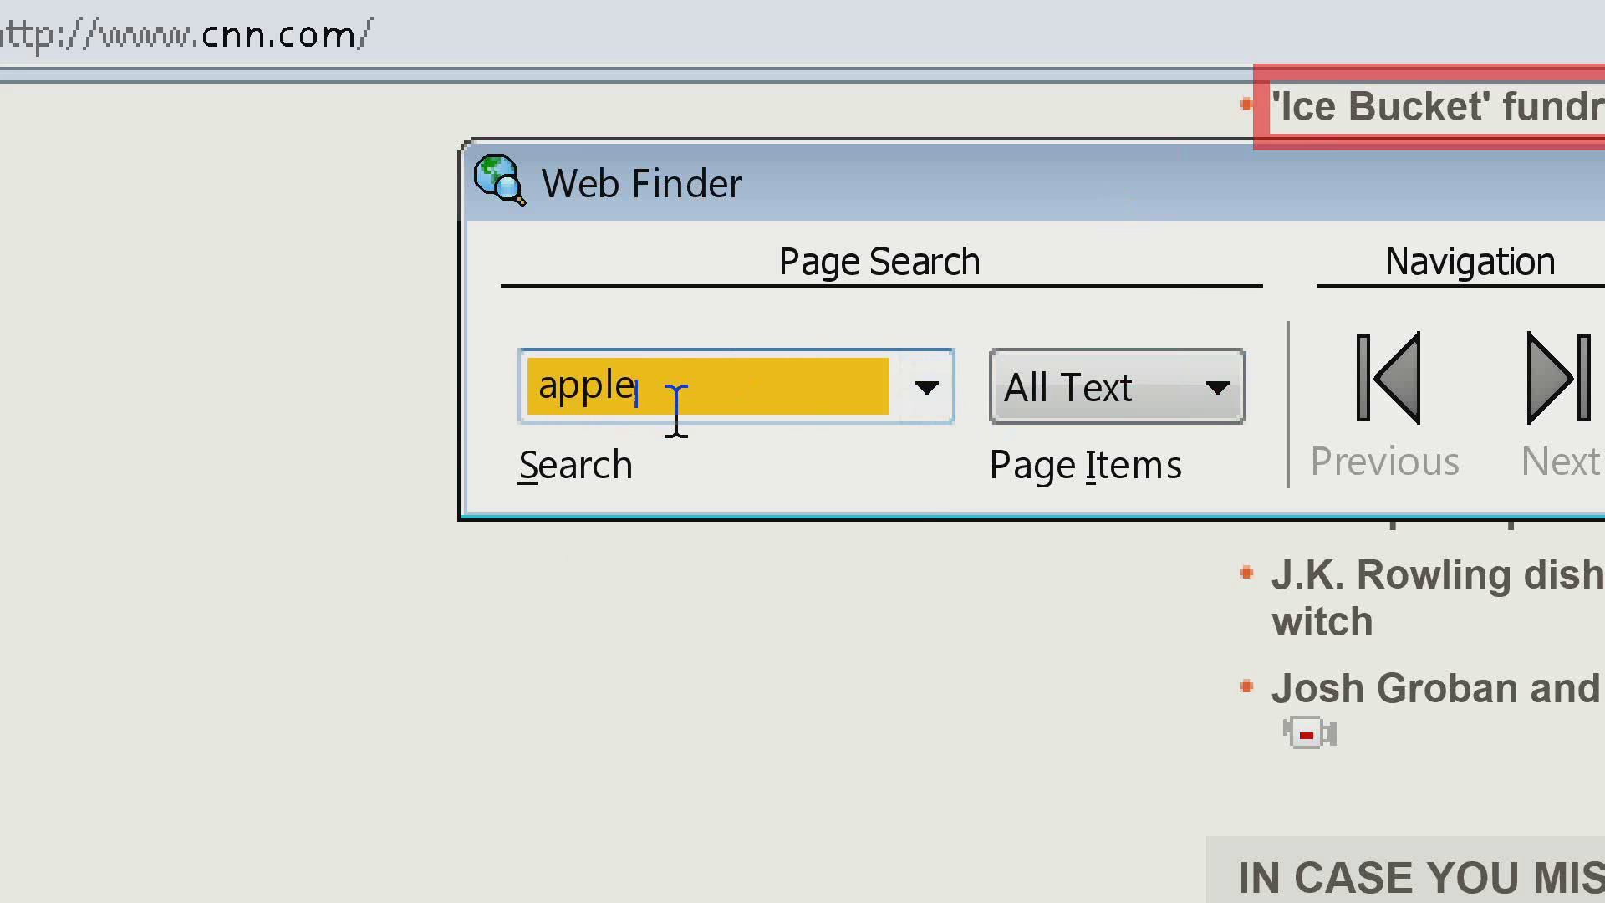
left_click_drag(656, 386, 494, 393)
type("base")
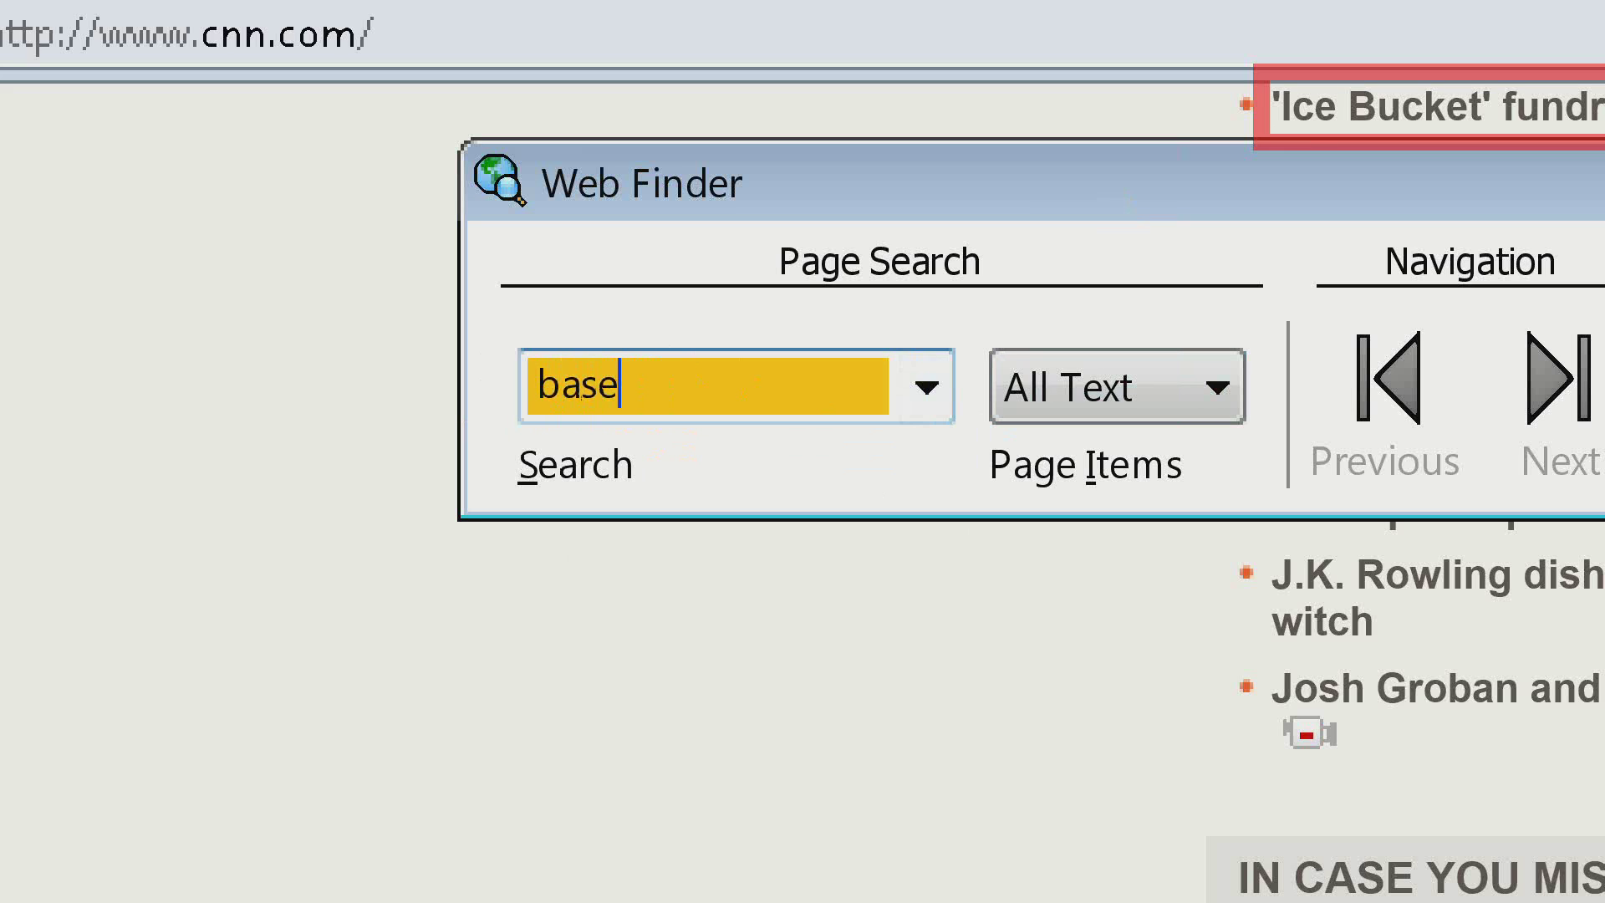
type("ban")
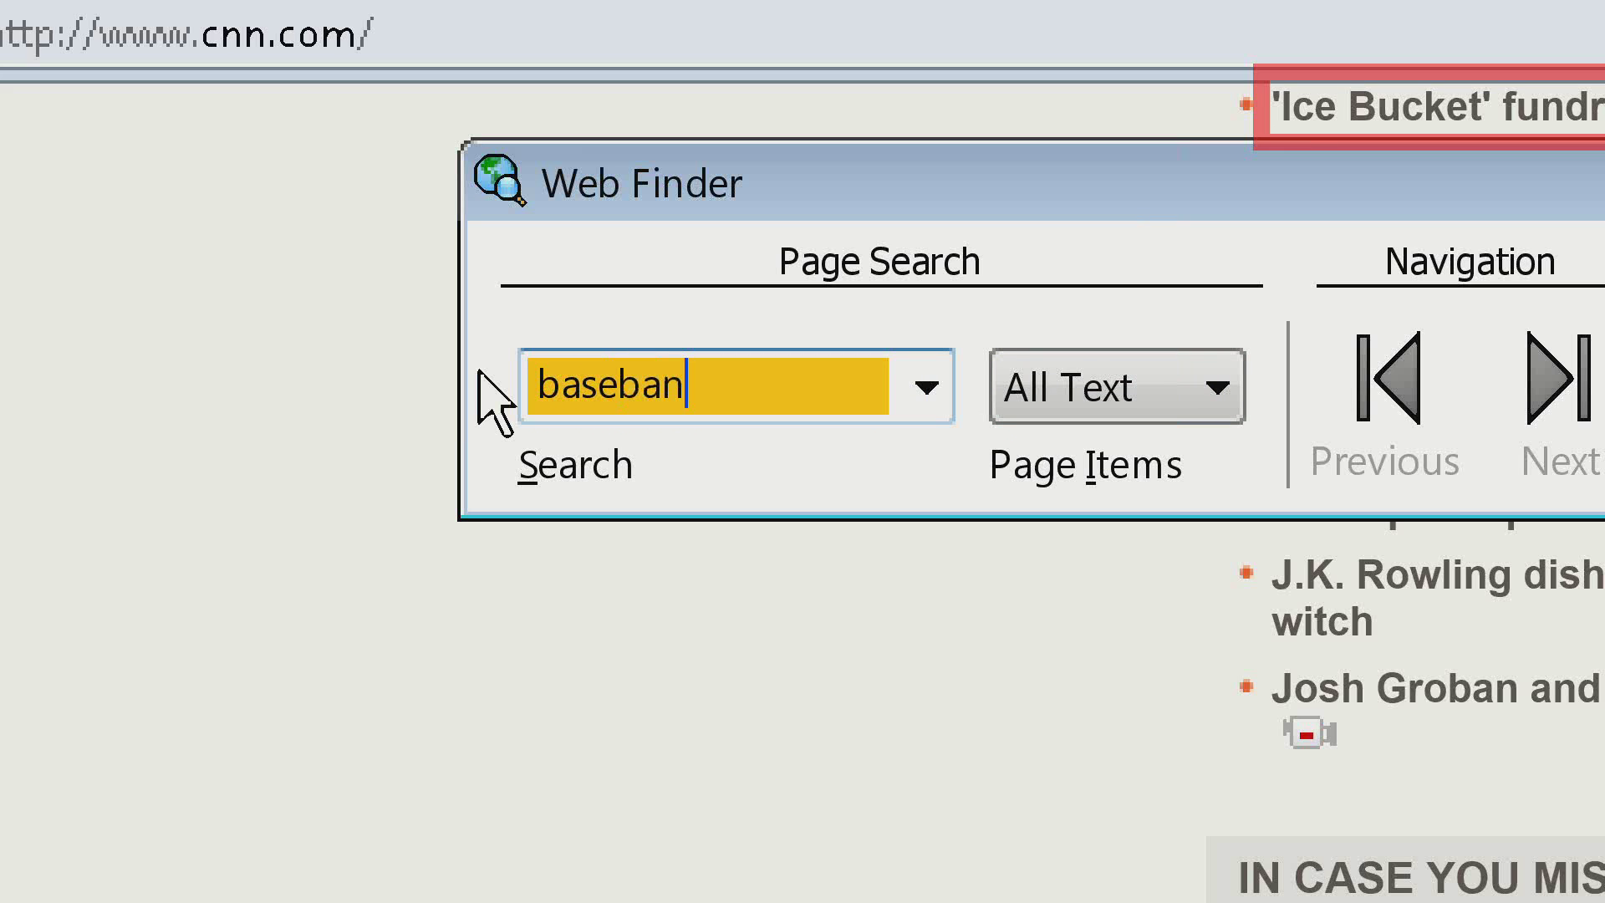
key("BackSpace")
type("ll")
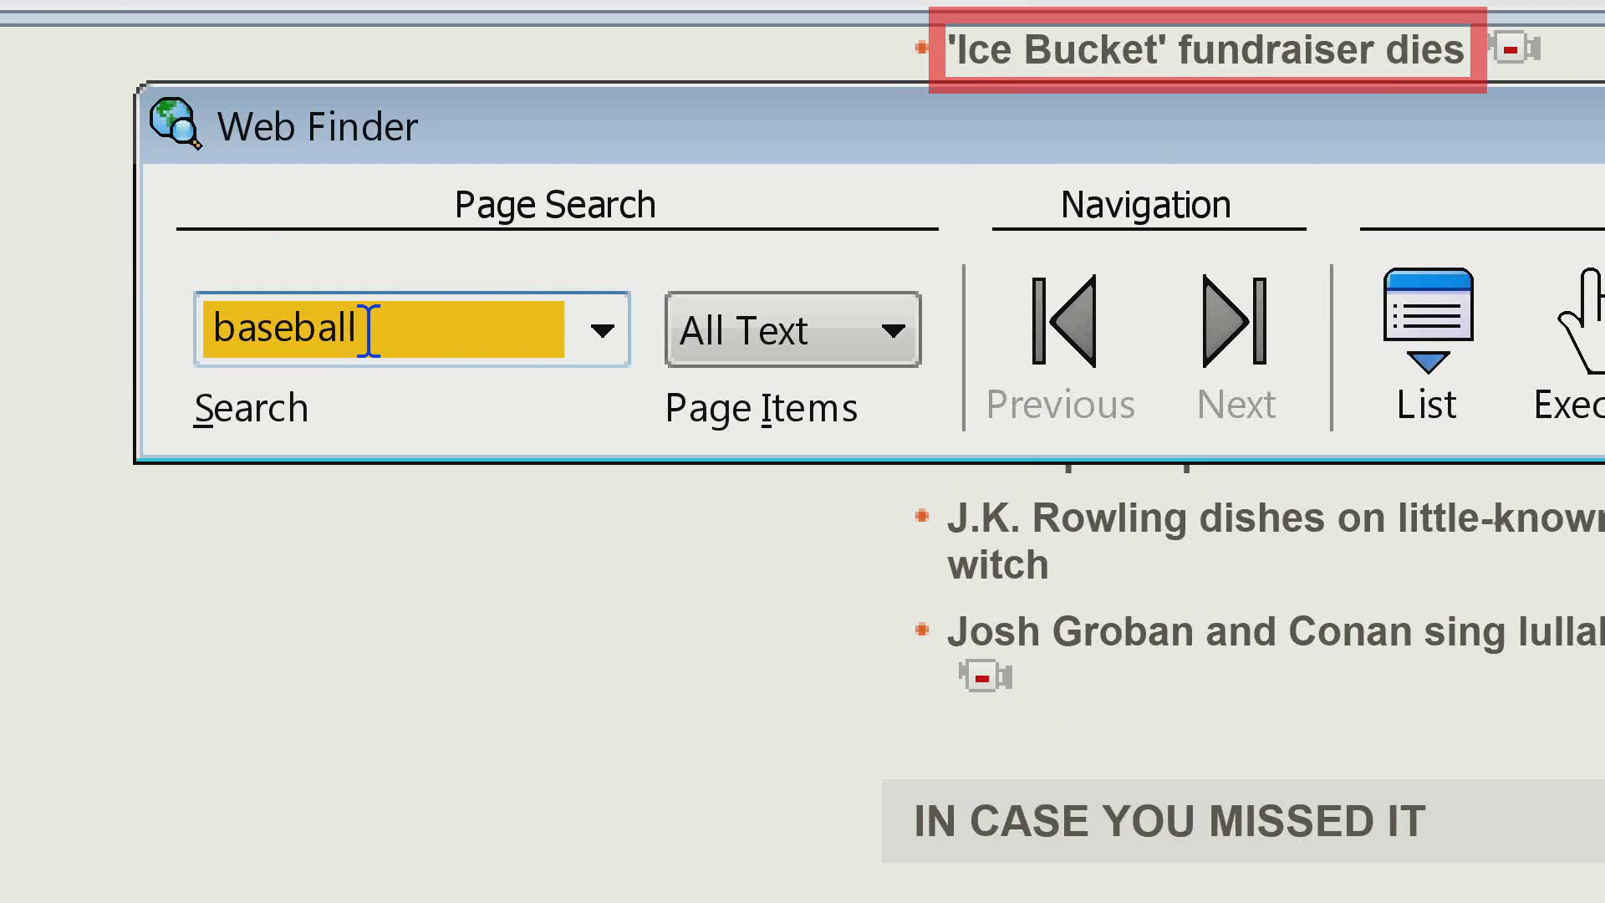
Step: Search the CNN page's text for "rowling" and go to the next match
double_click(368, 330)
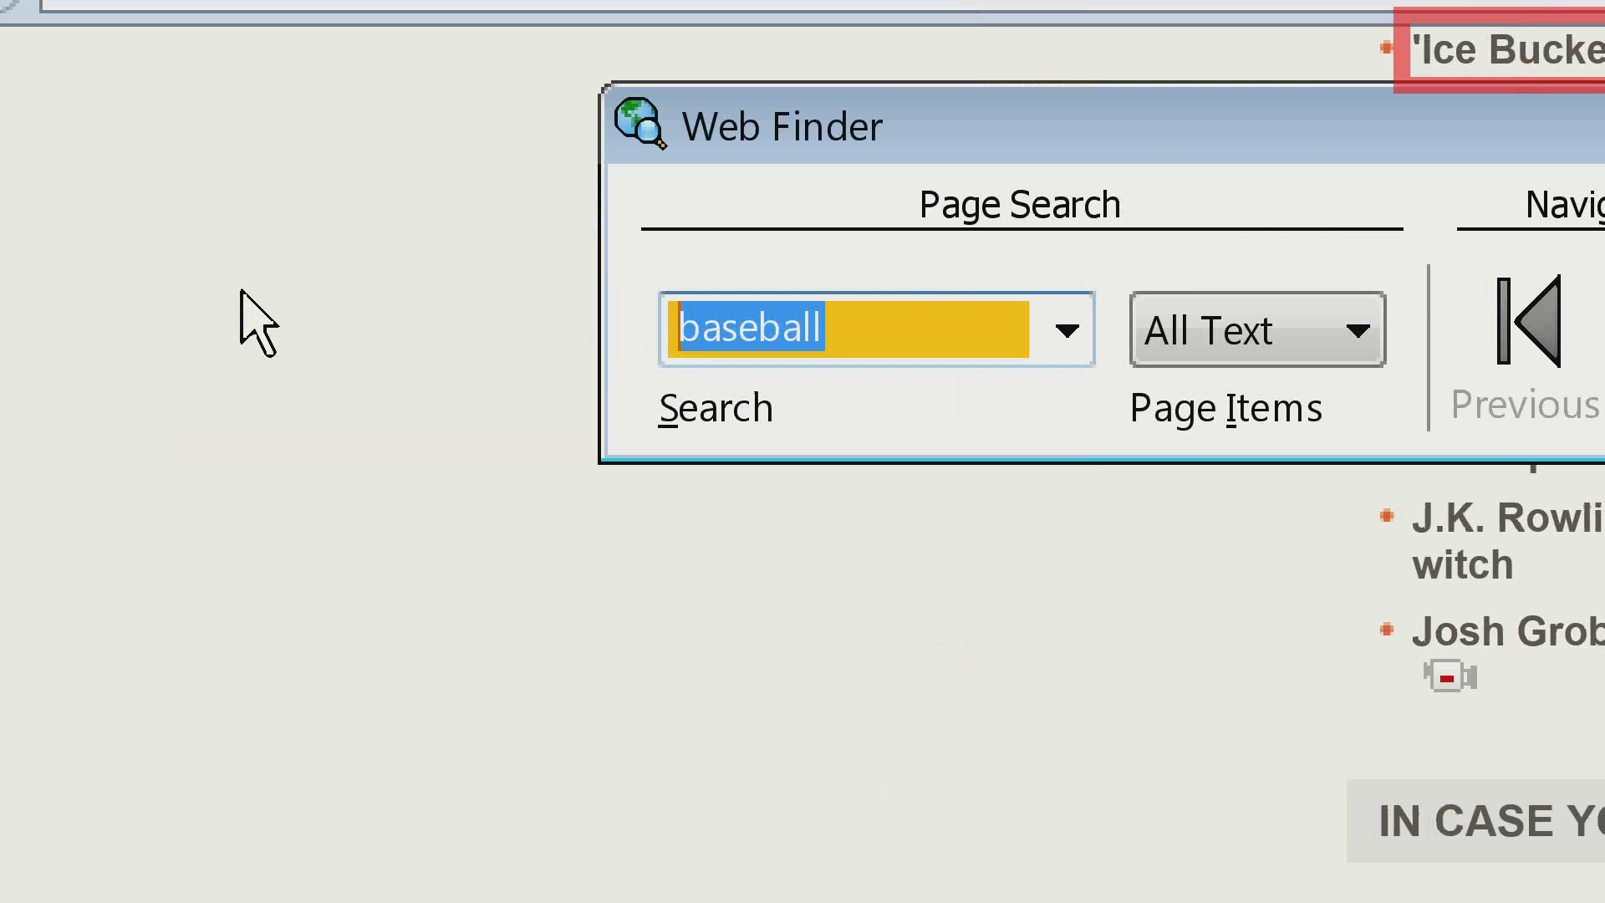
type("jk")
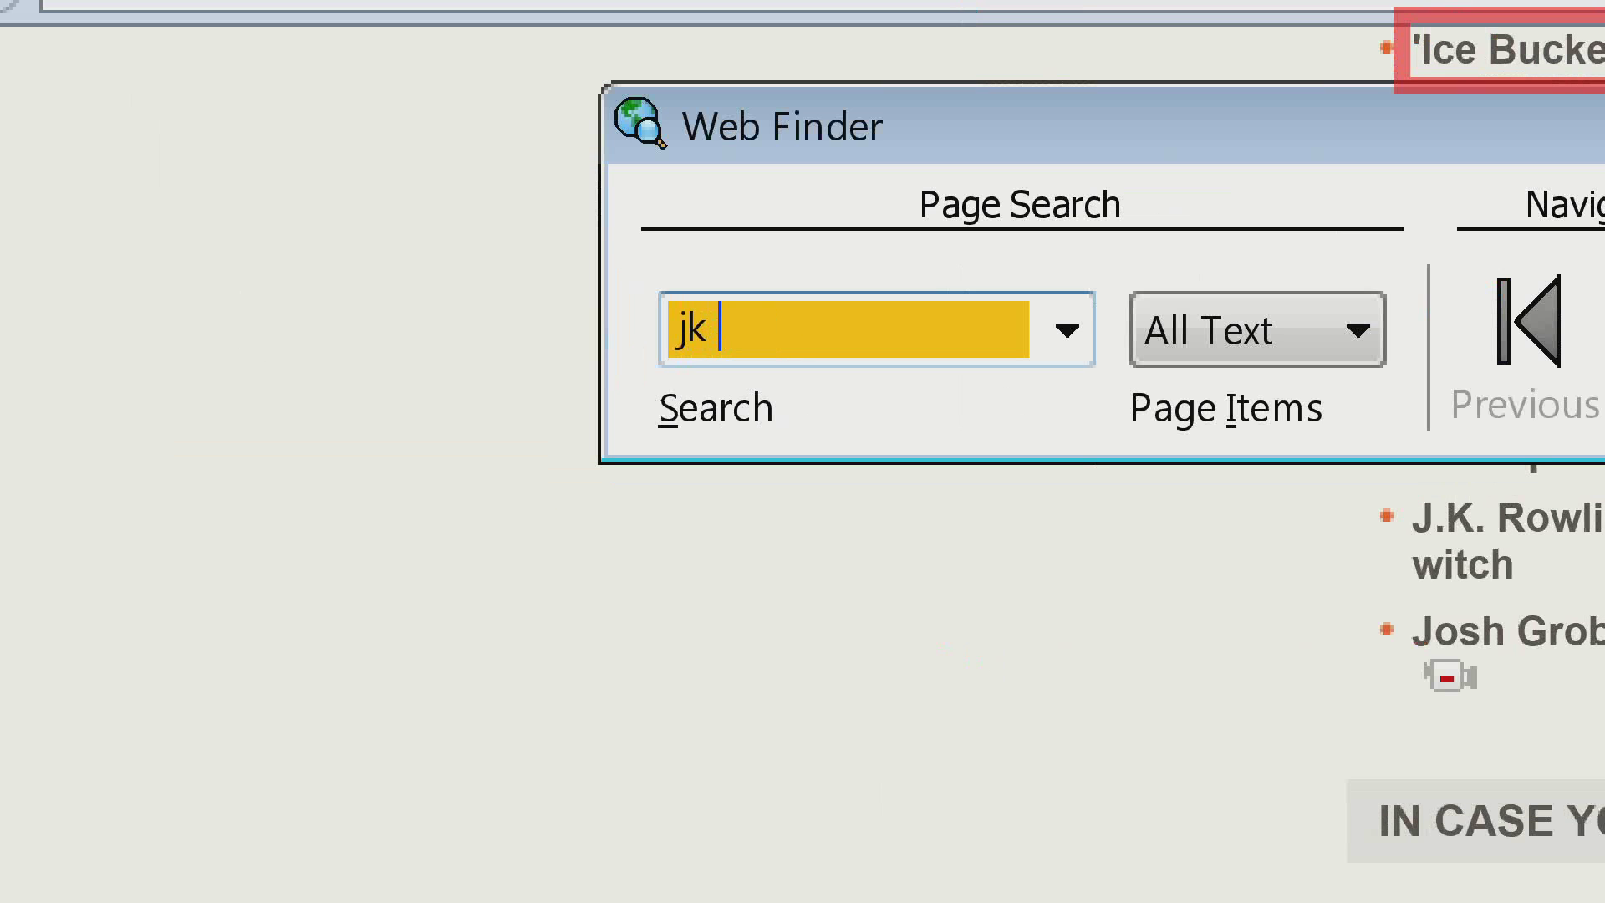
key("BackSpace")
key("BackSpace")
key("BackSpace")
type("rolin")
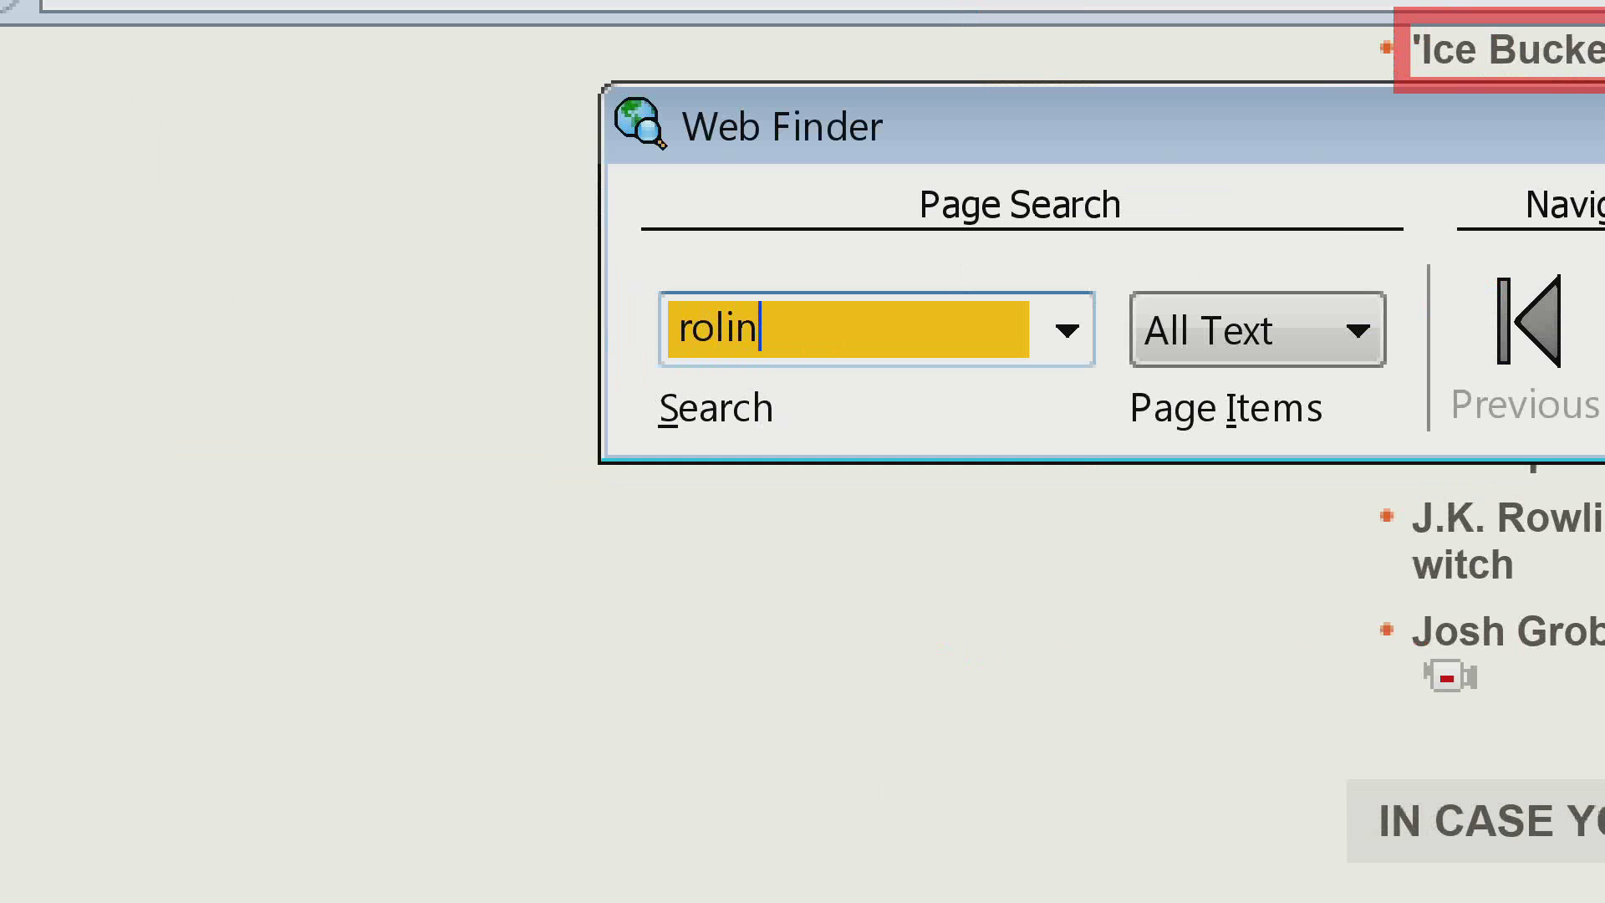
key("BackSpace")
key("BackSpace")
key("BackSpace")
key("BackSpace")
type("owling")
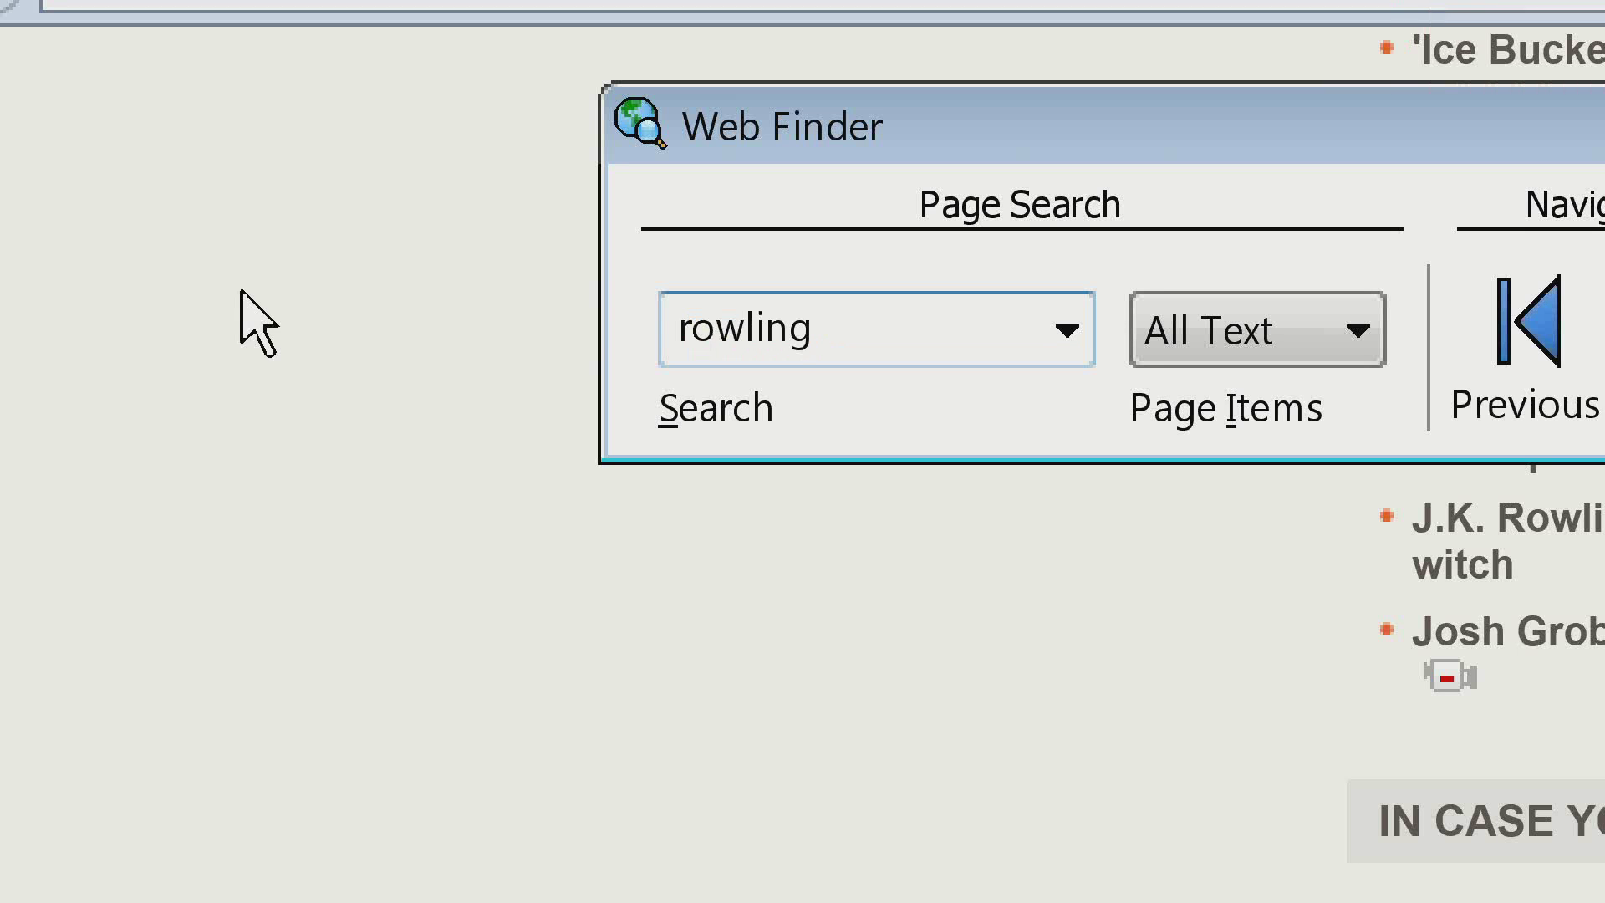
left_click(1598, 318)
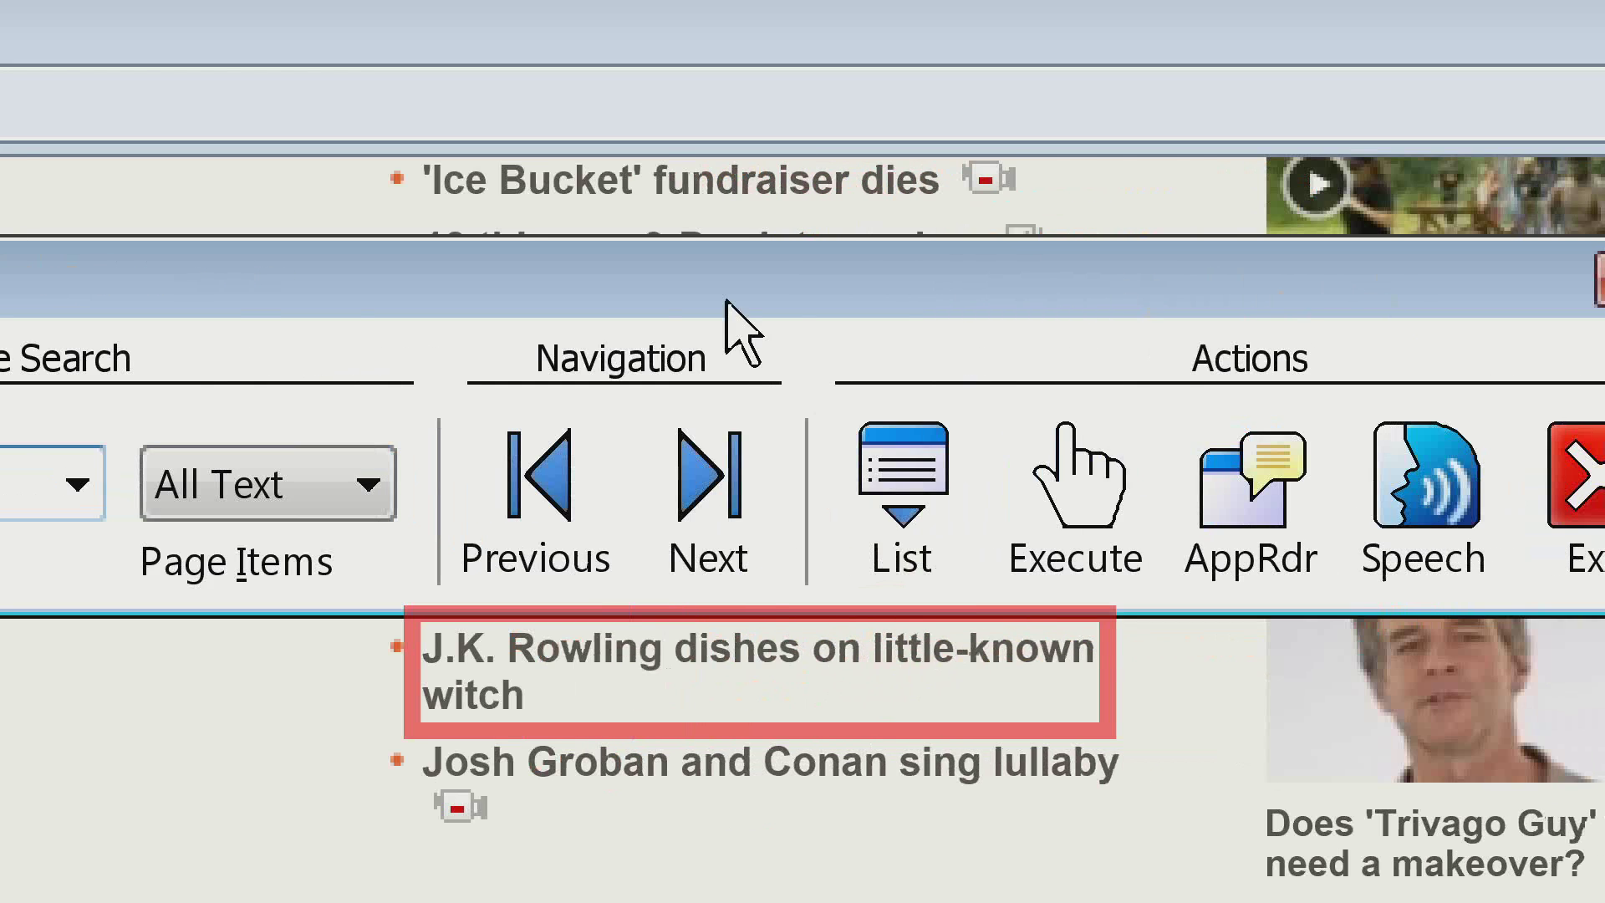
Step: Open the highlighted J.K. Rowling article, dismiss the reading message, and pick its opening paragraph as the place to read from
left_click(1436, 518)
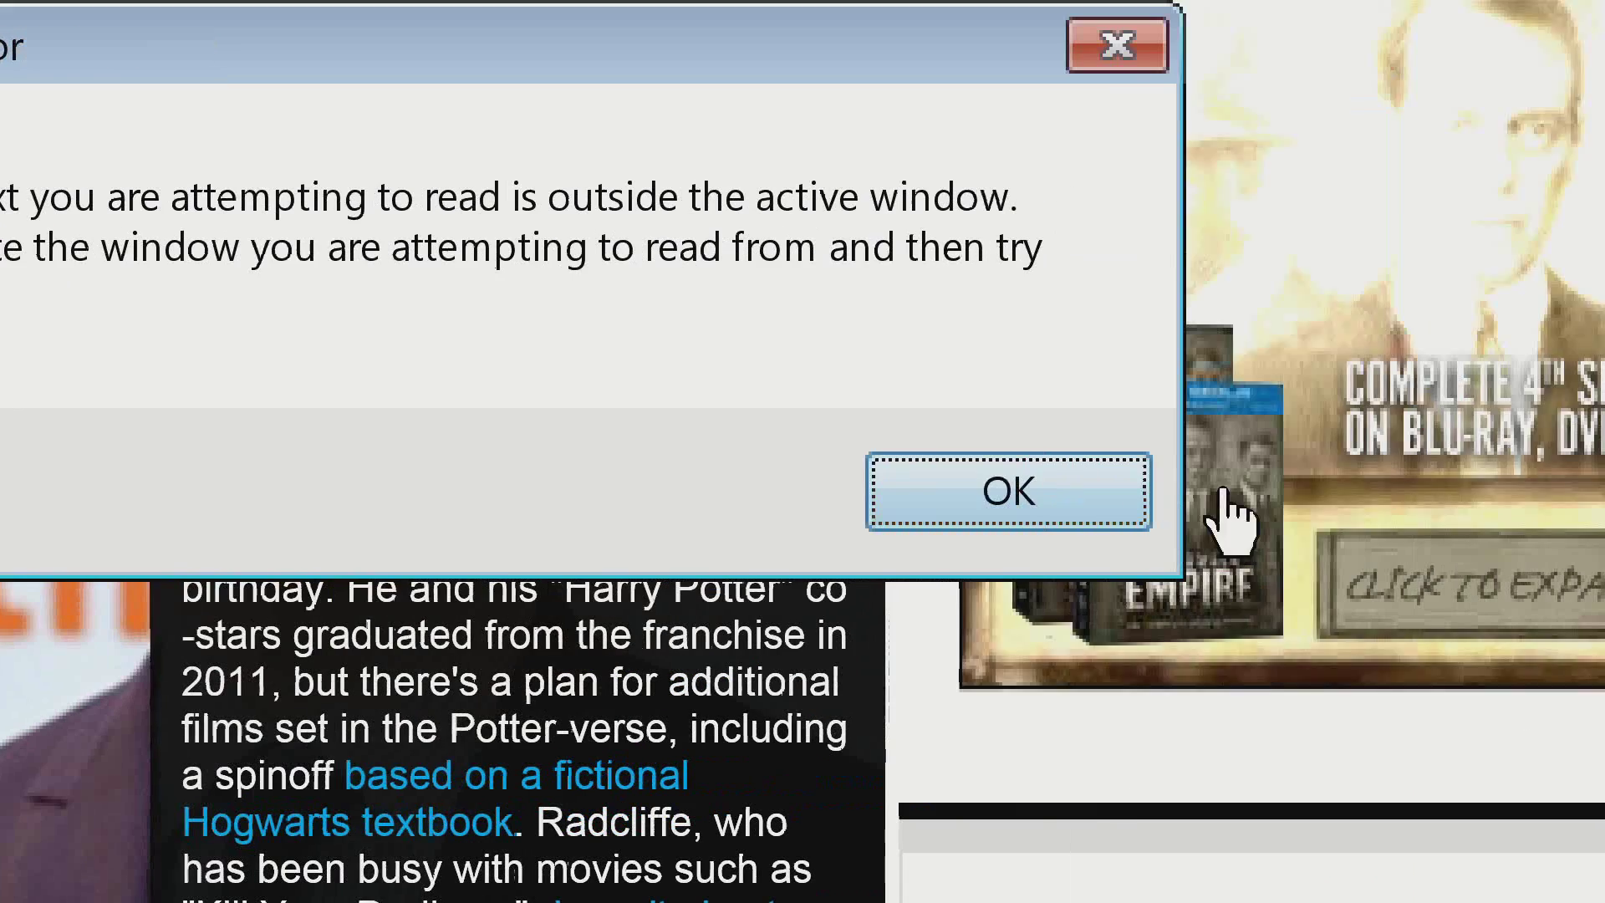
left_click(1232, 480)
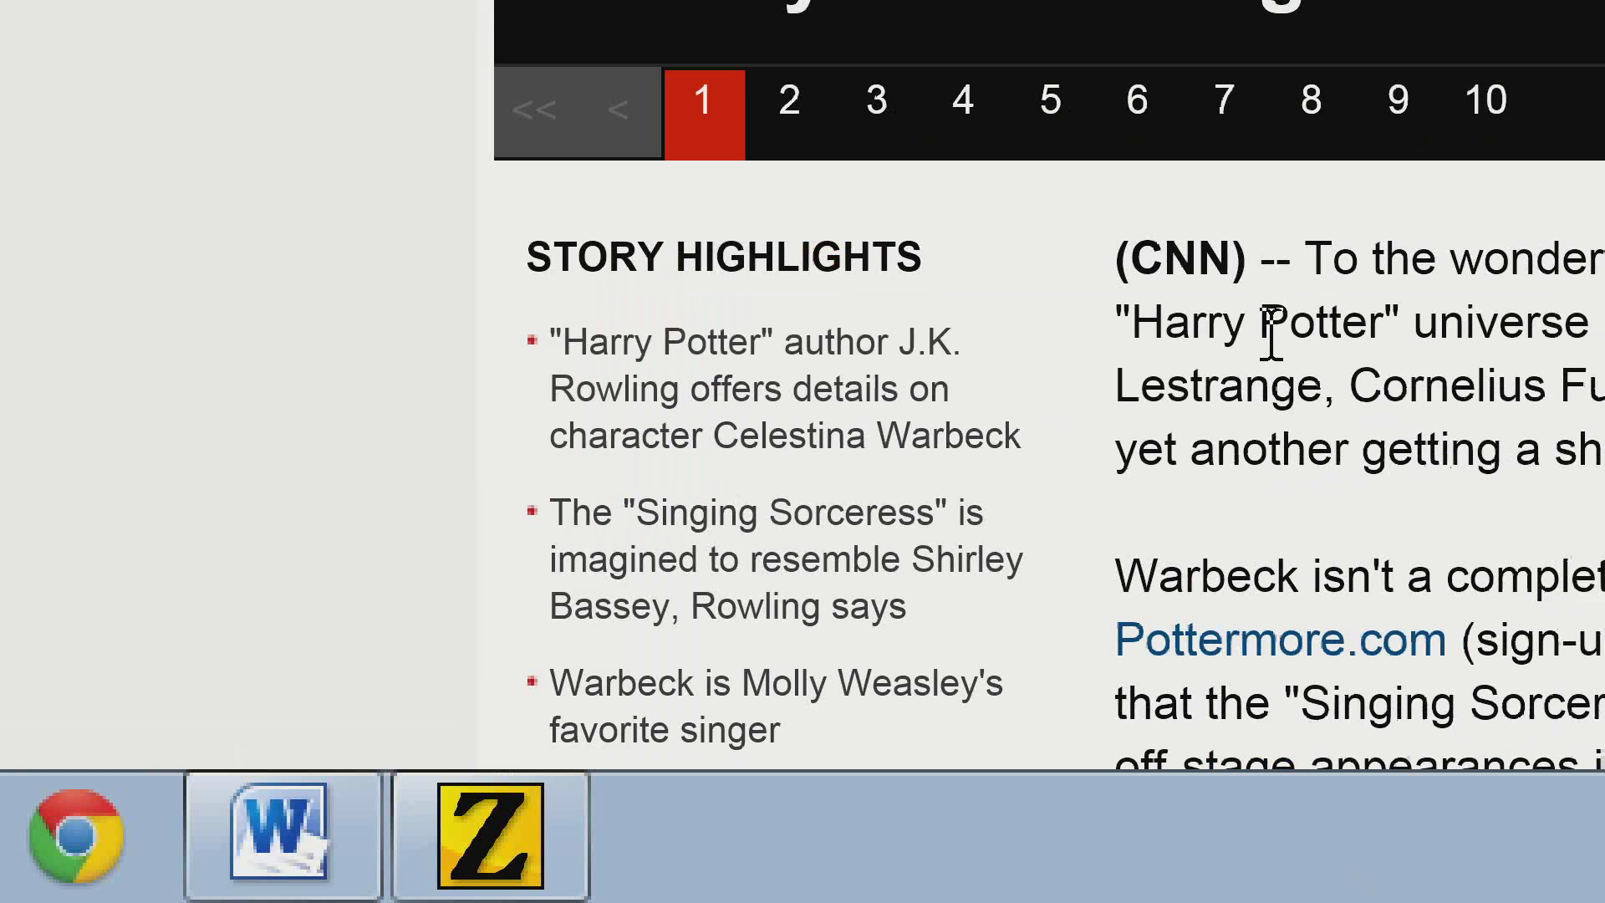
left_click(1323, 283)
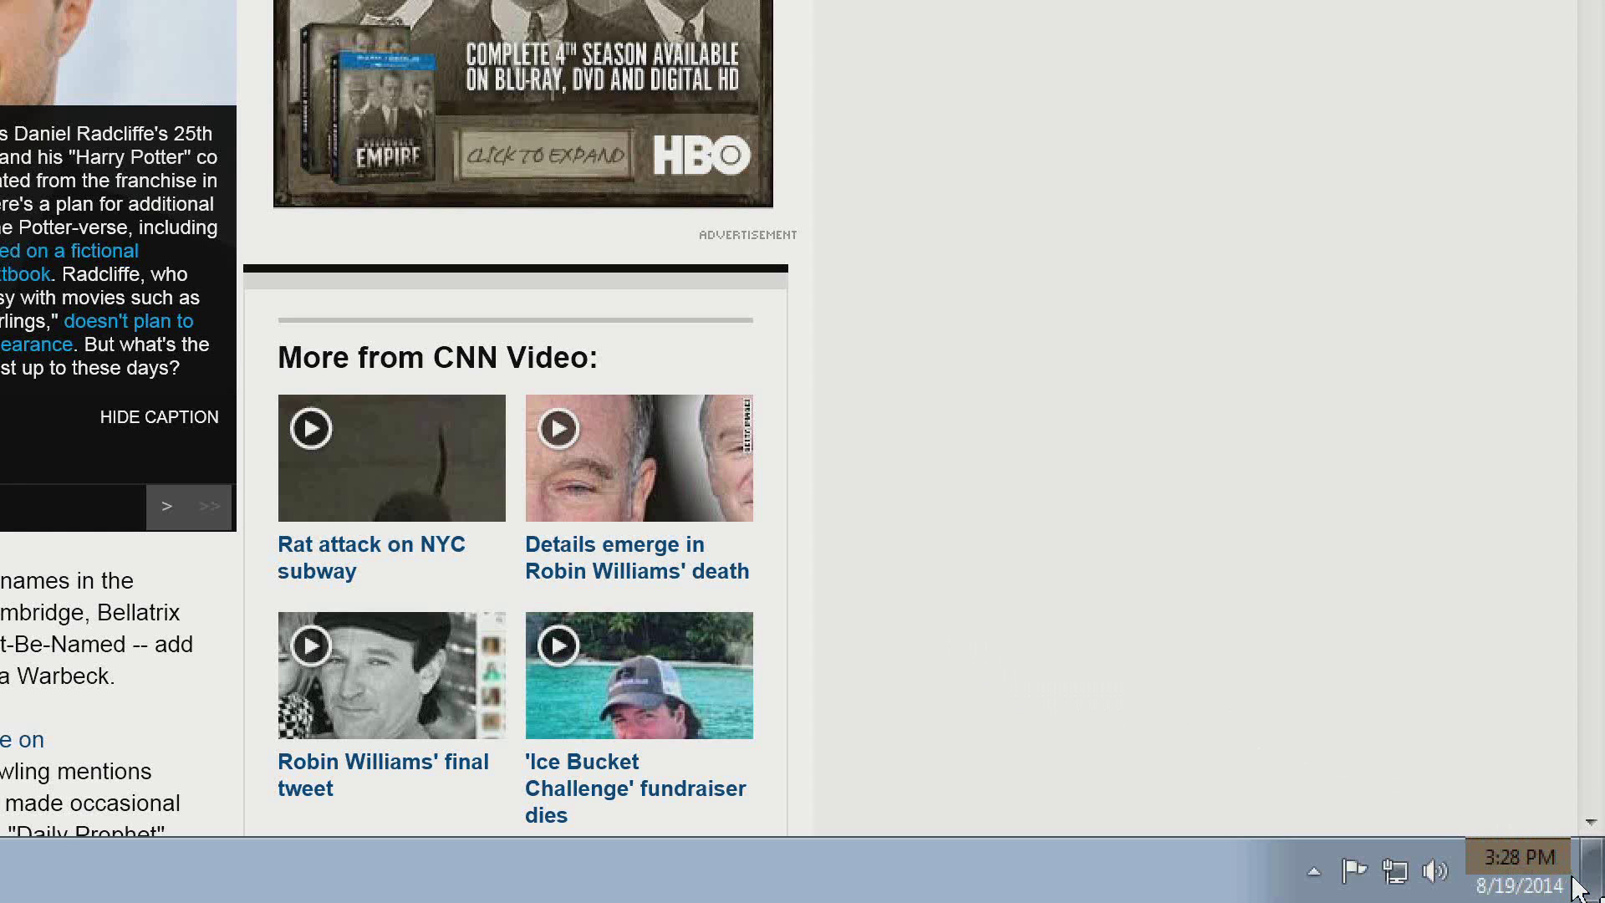
Step: Frame the time in the taskbar clock as a freeze window displayed in the upper corner of the screen
left_click_drag(1572, 877, 1461, 831)
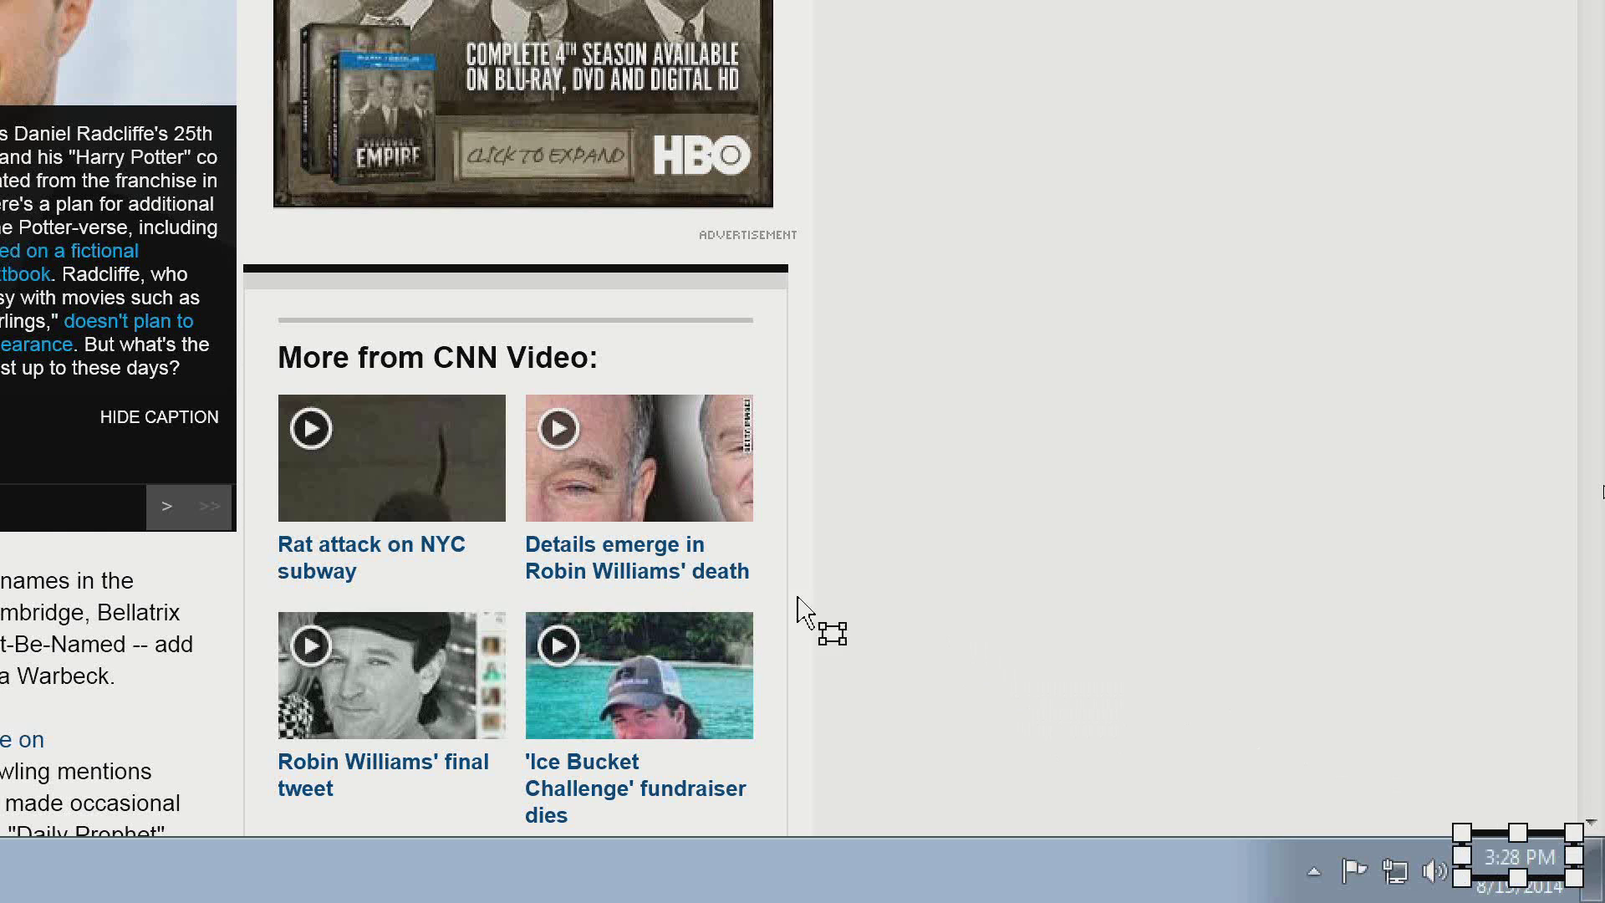
left_click(1480, 861)
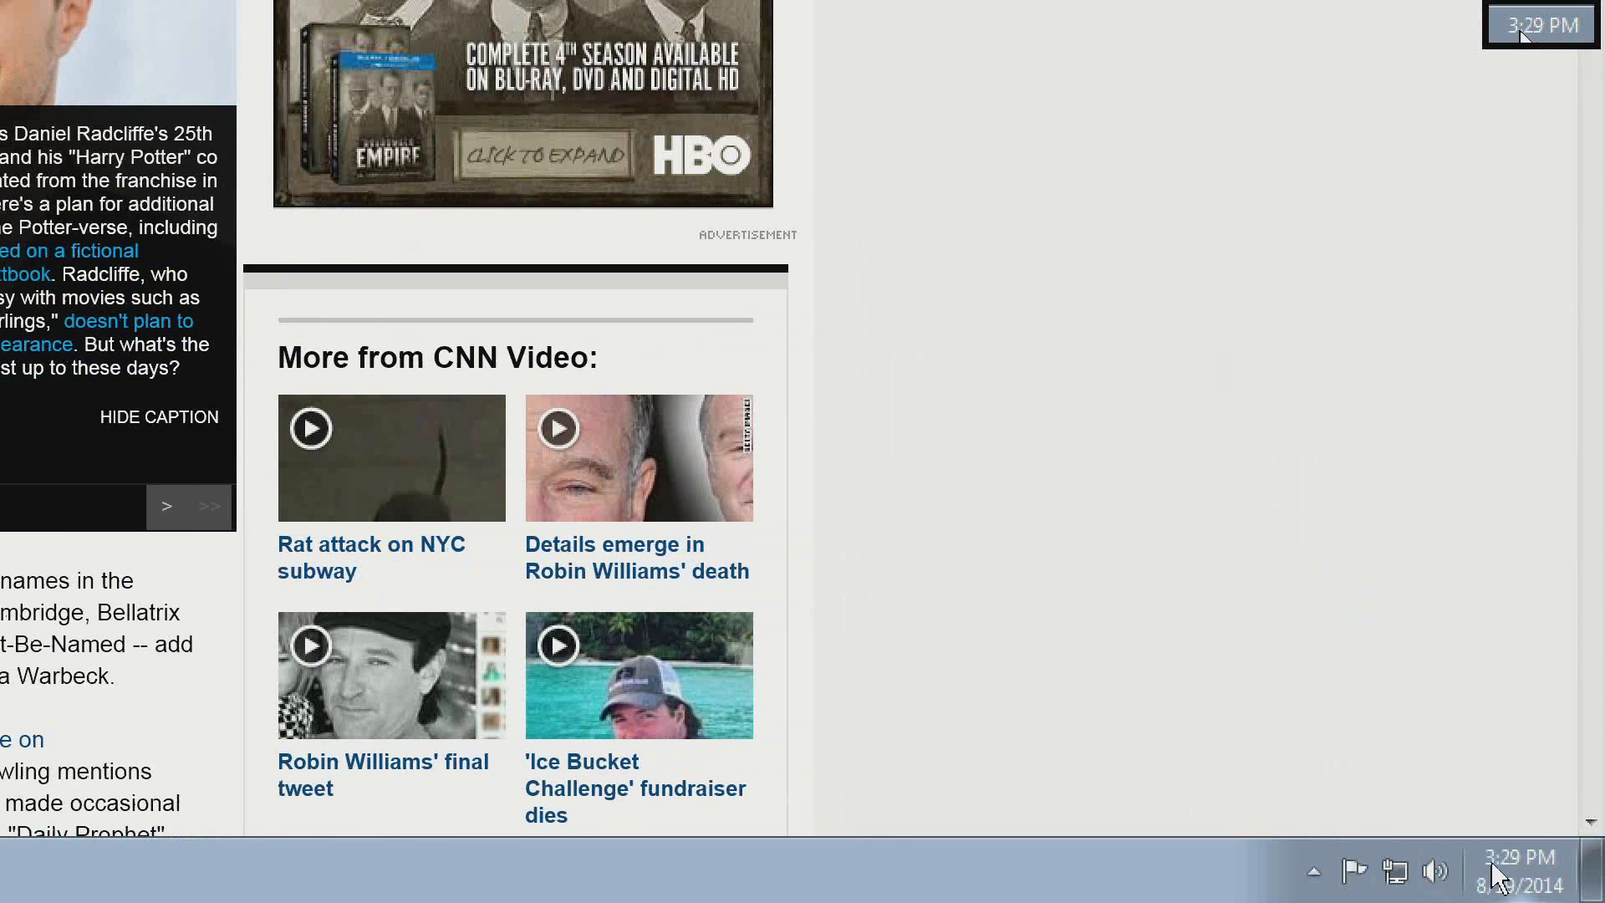
mouse_move(1495, 874)
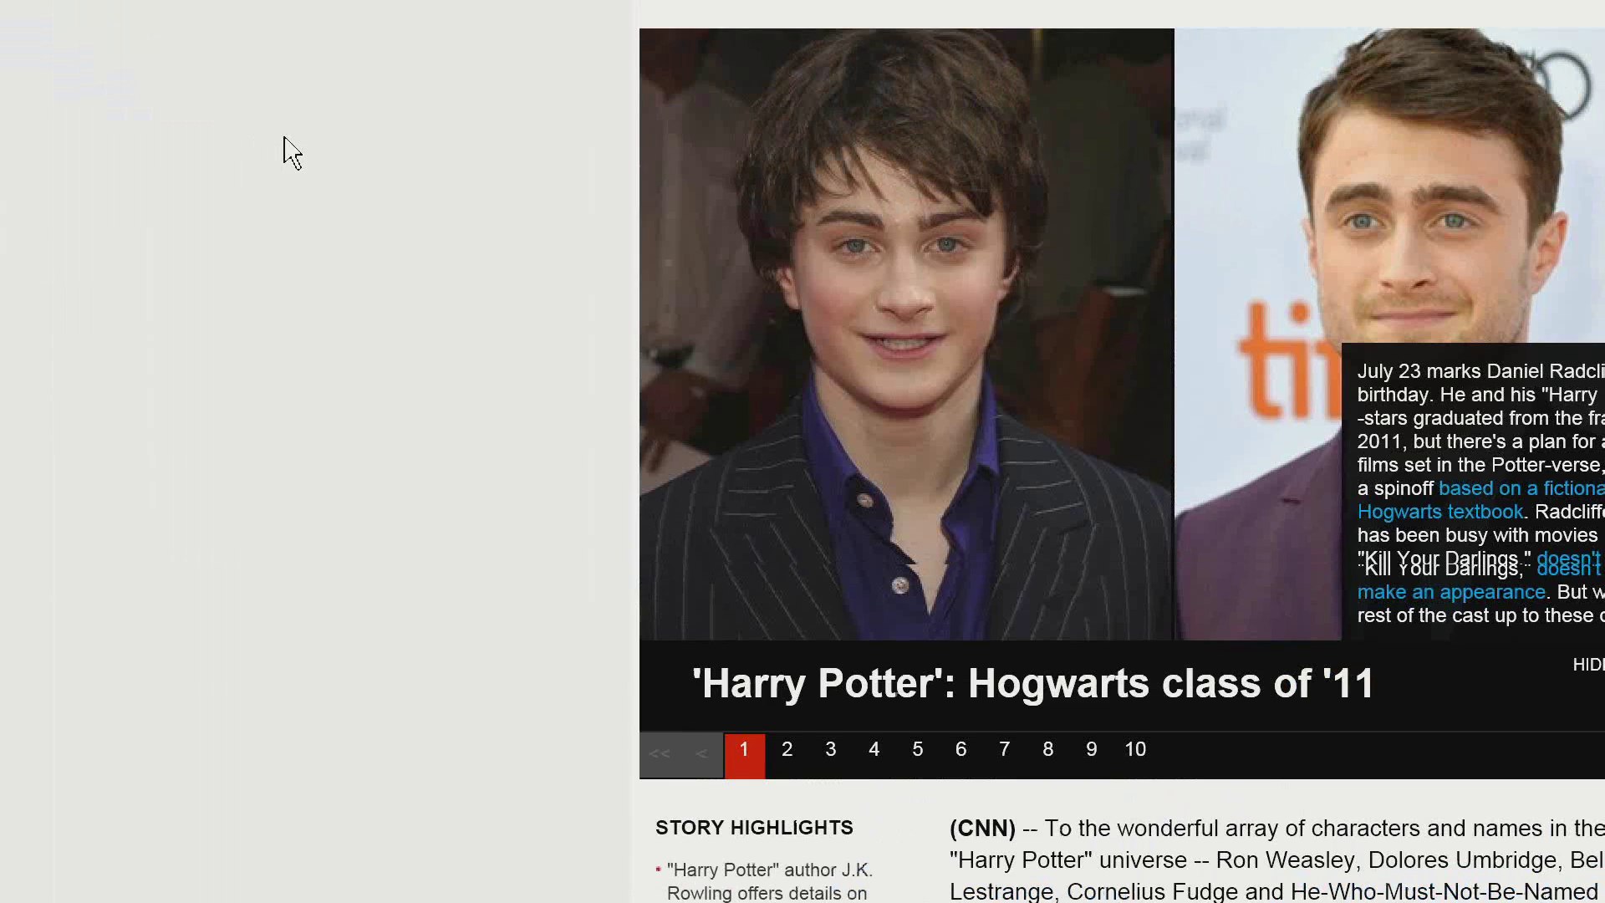
Step: Apply the Invert Brightness color scheme to the magnified view of the CNN article
scroll(663, 173, "up", 1)
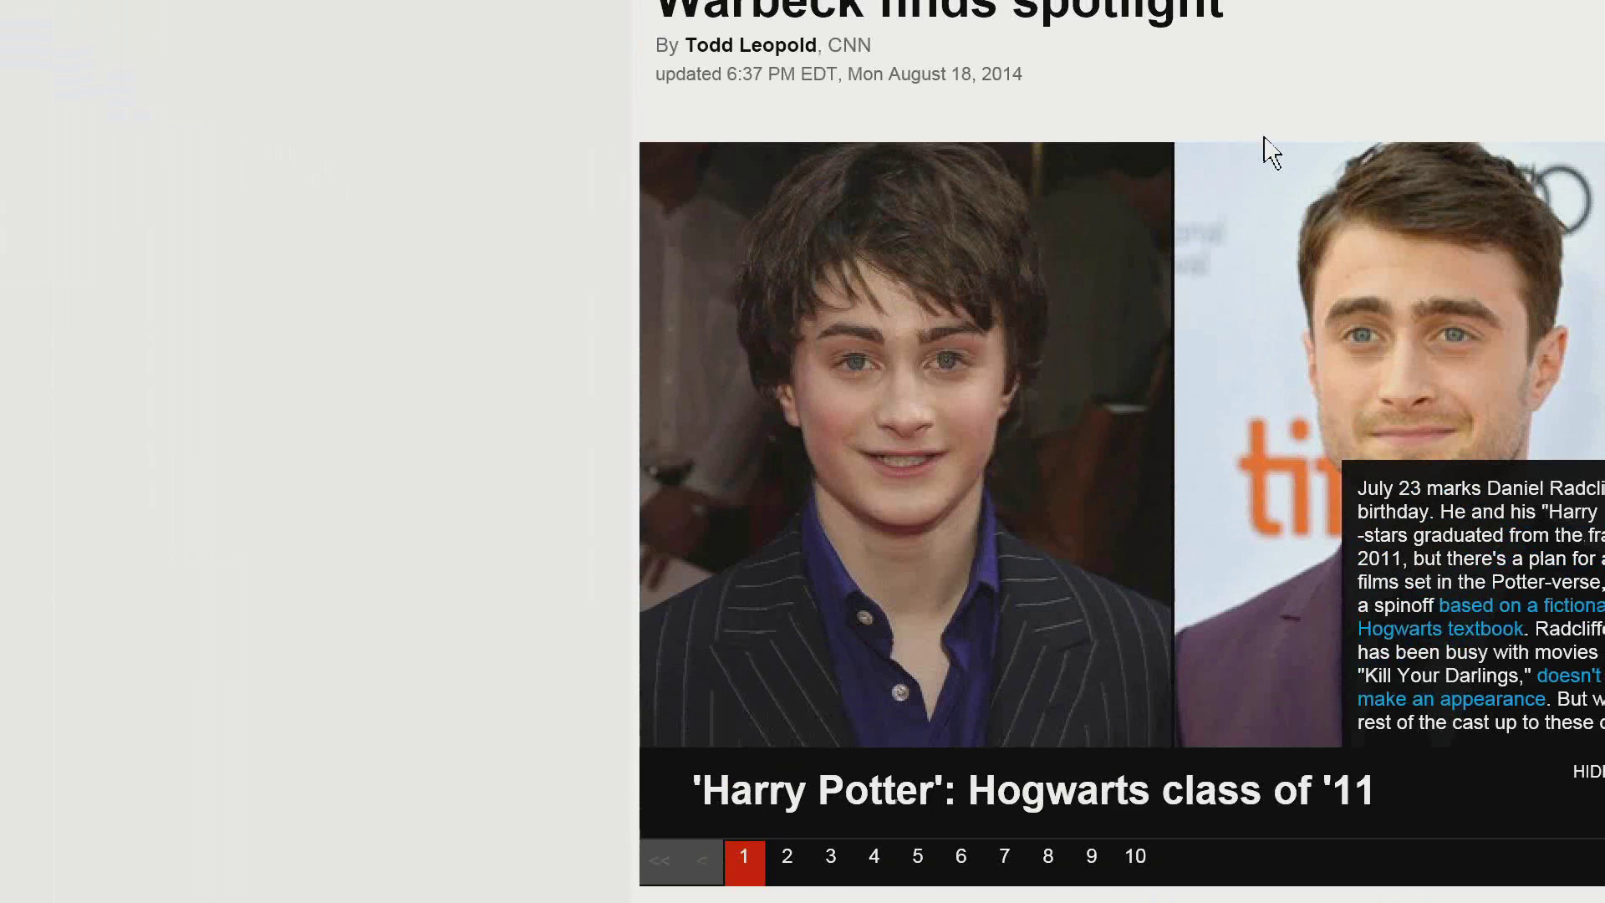
scroll(1262, 150, "up", 1)
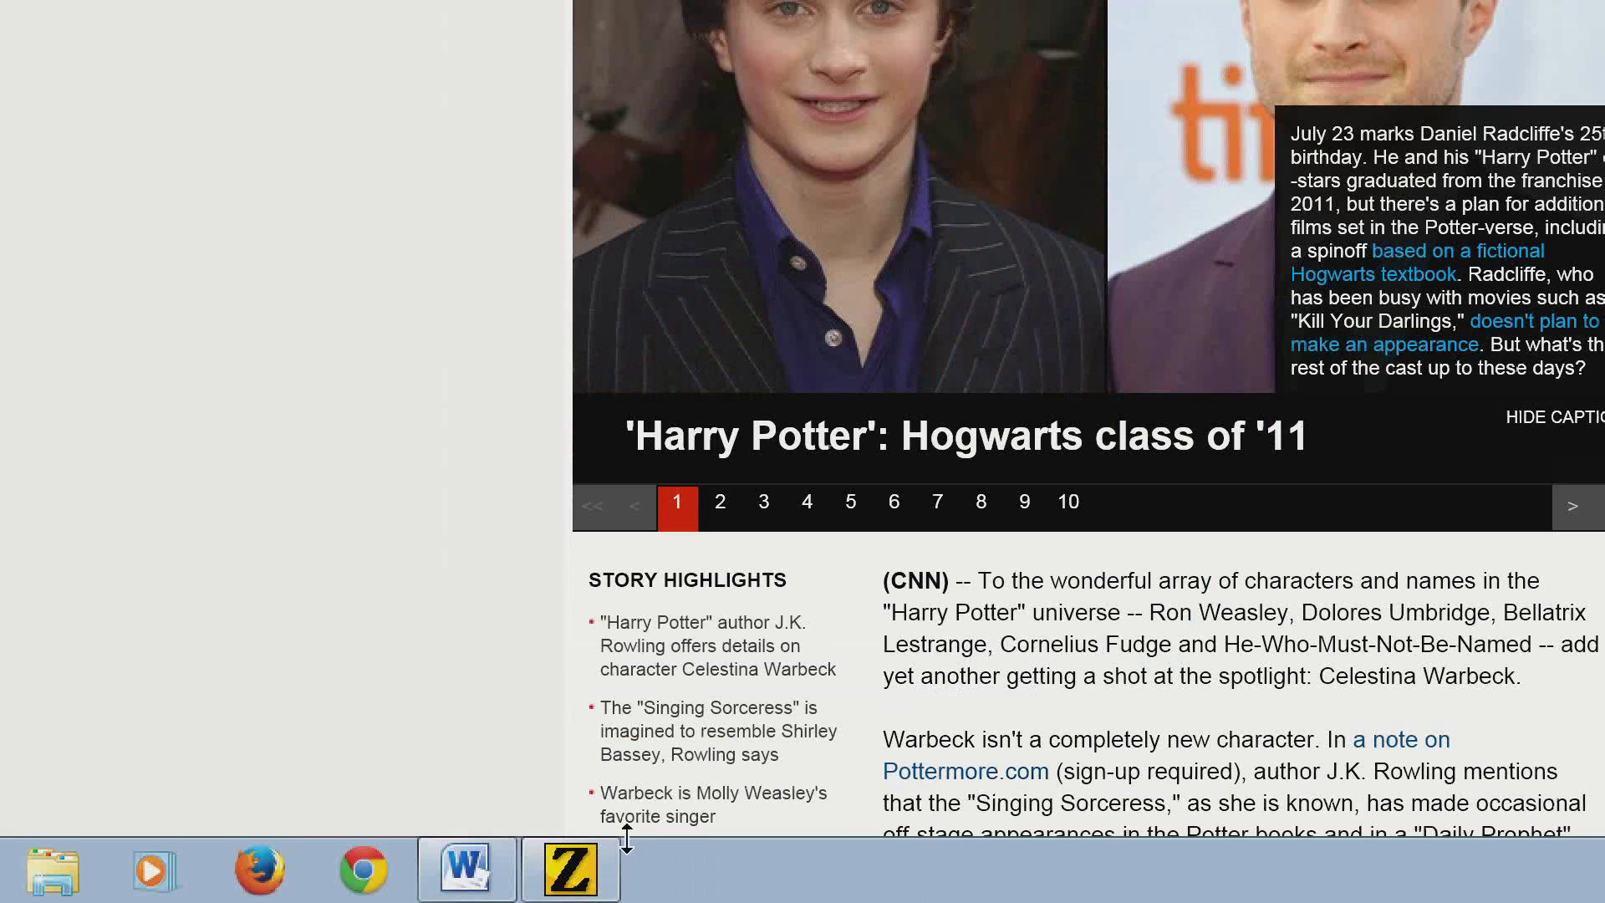
left_click(570, 870)
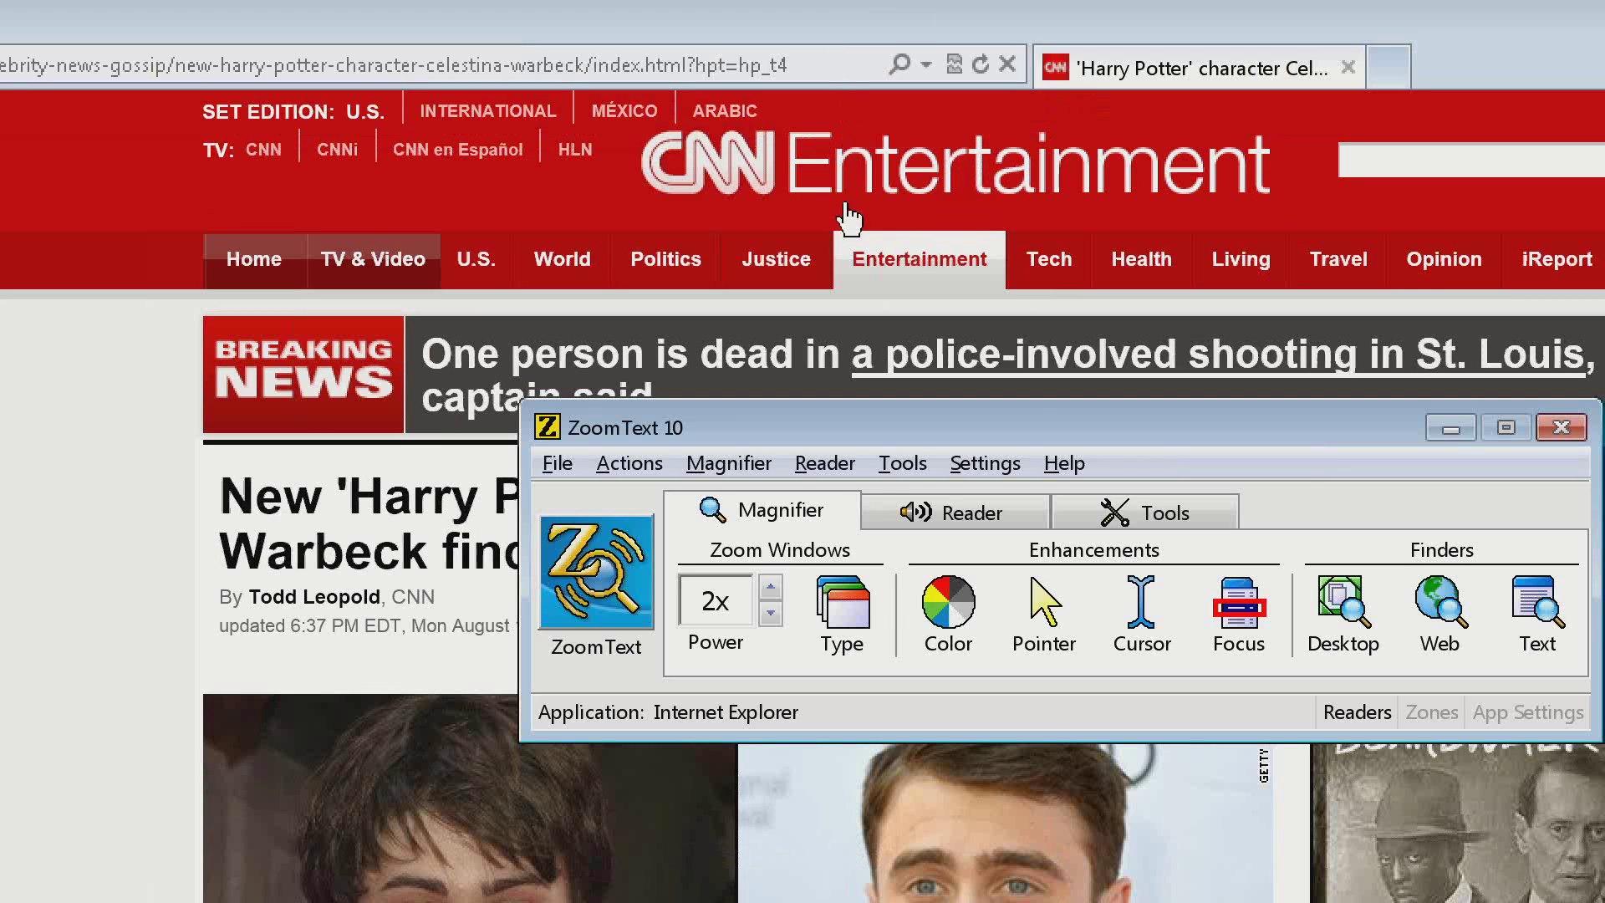
left_click(933, 623)
mouse_move(991, 720)
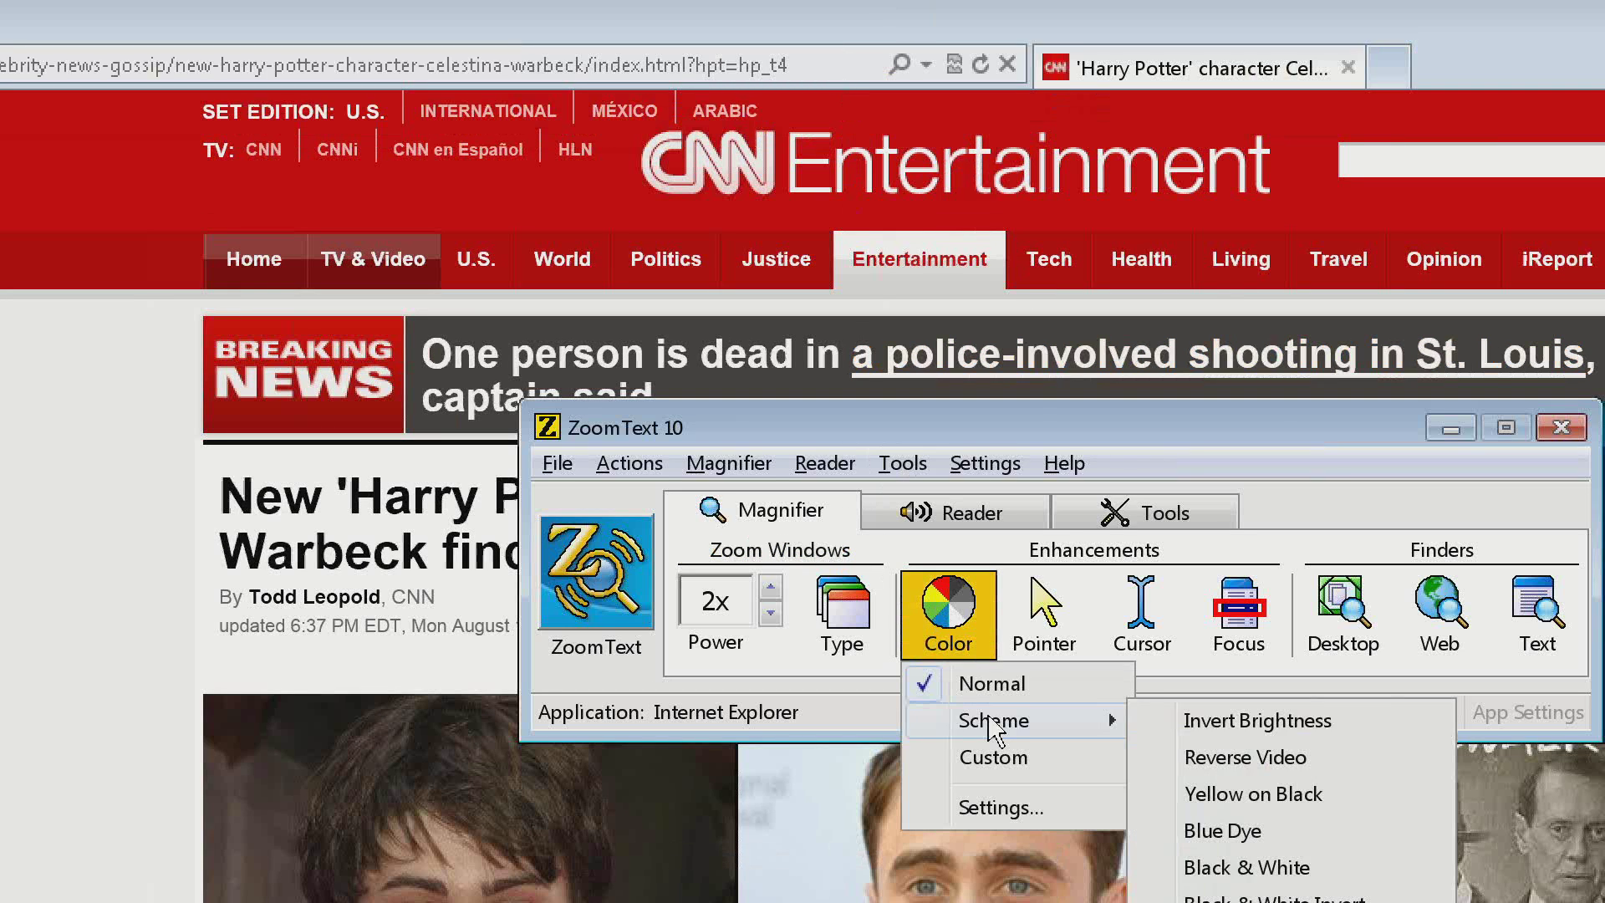
left_click(1270, 719)
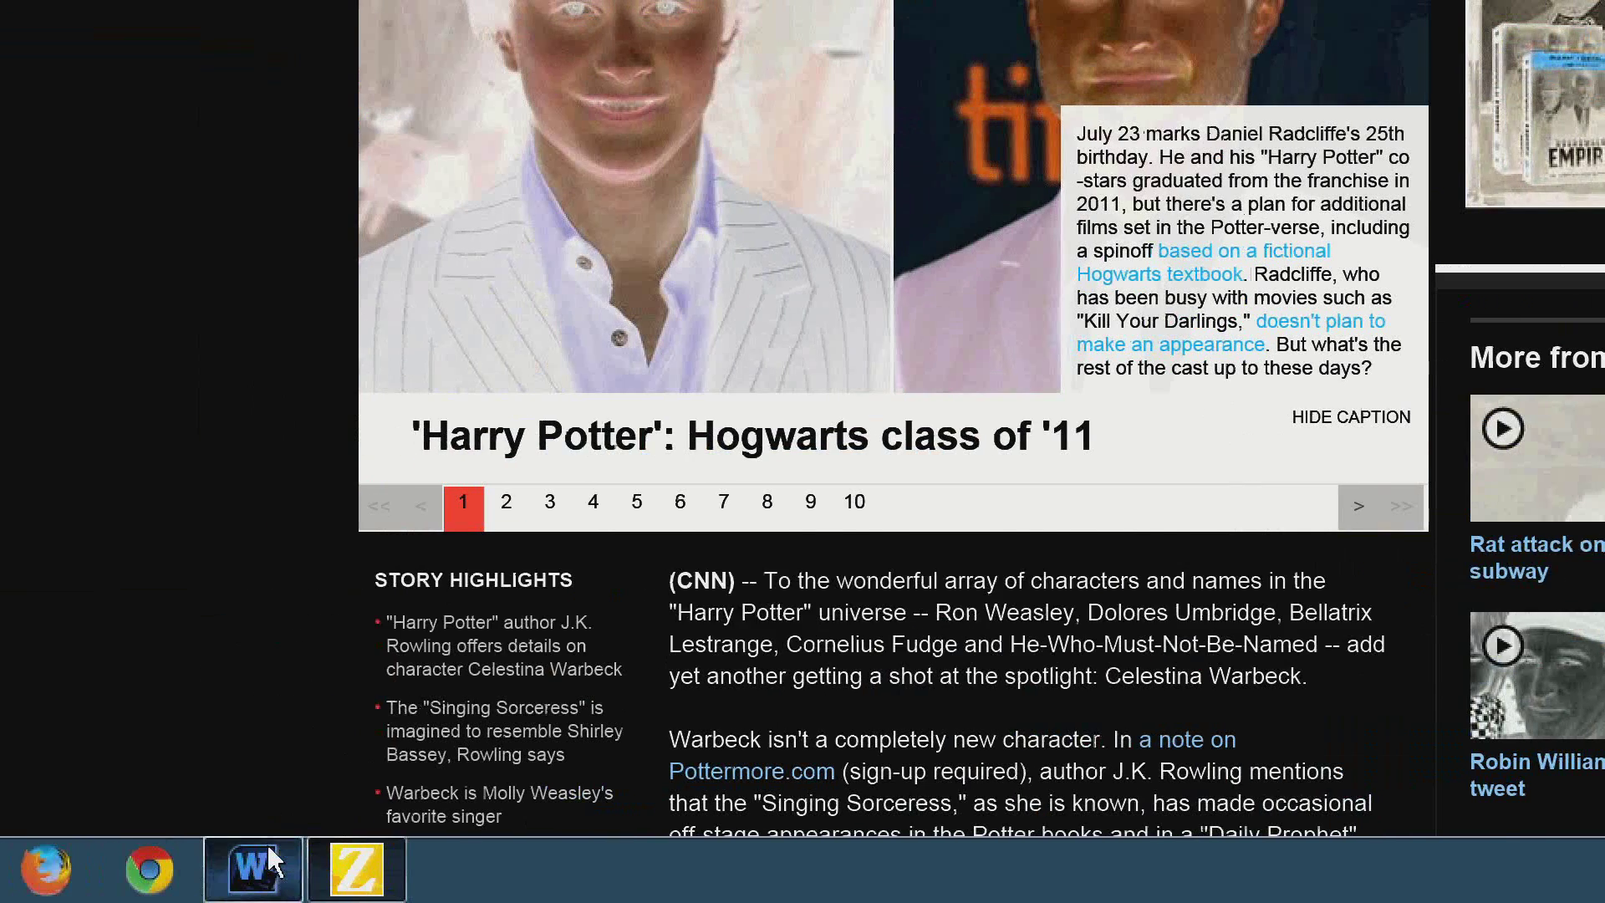
Step: View the Gettysburg Address document in Word with the inverted colors and return to the CNN article
left_click(96, 870)
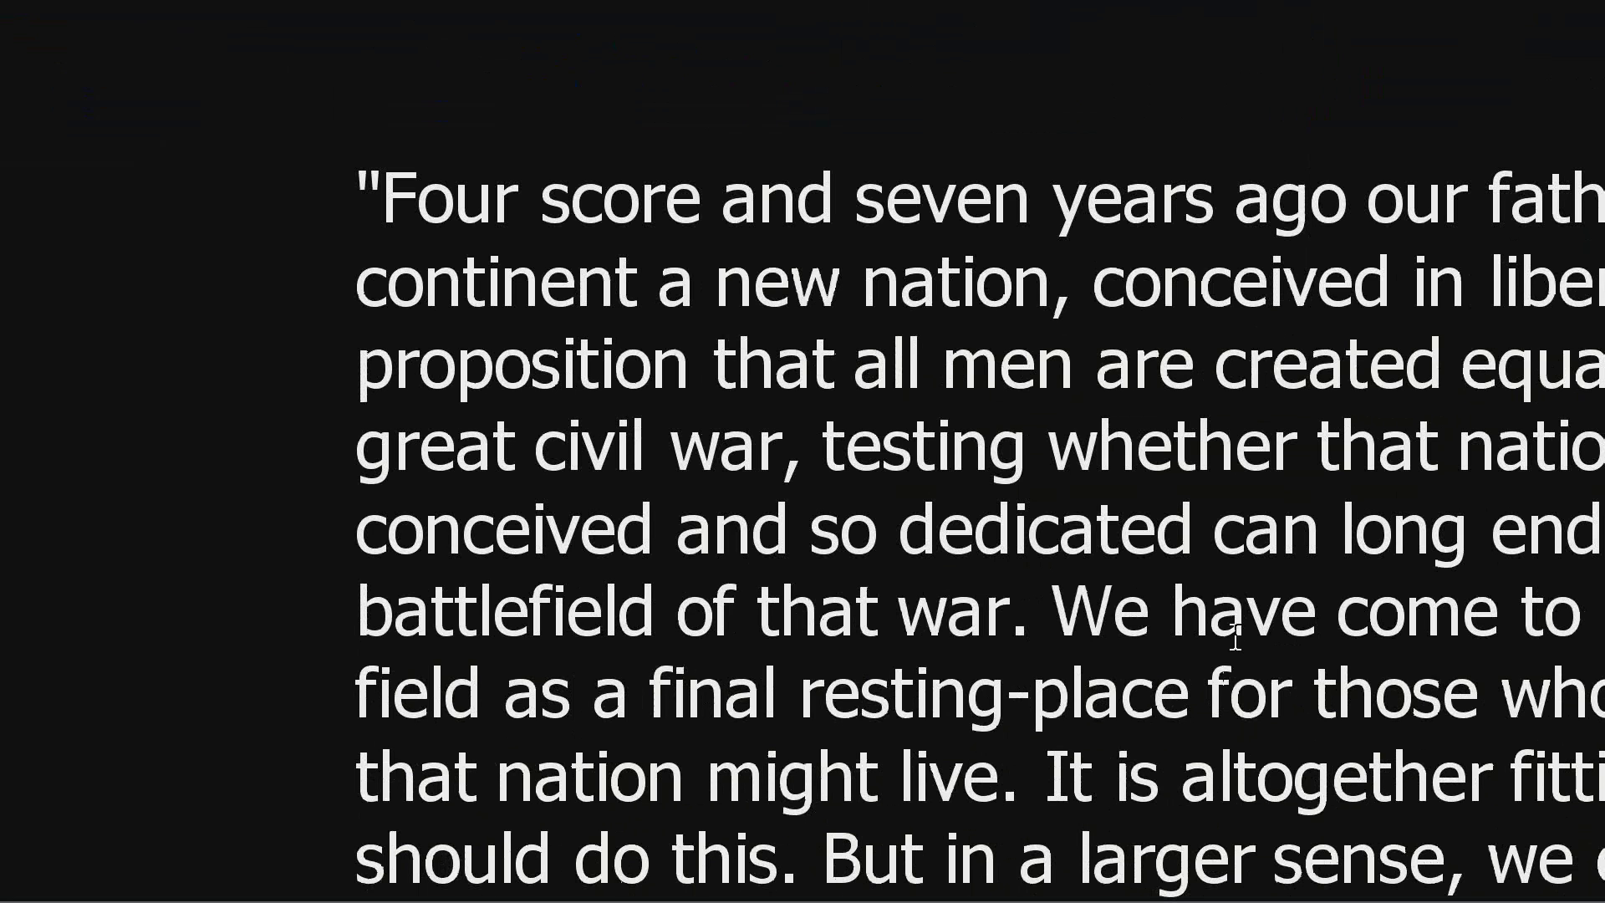
key("alt+Tab")
key("alt+Tab")
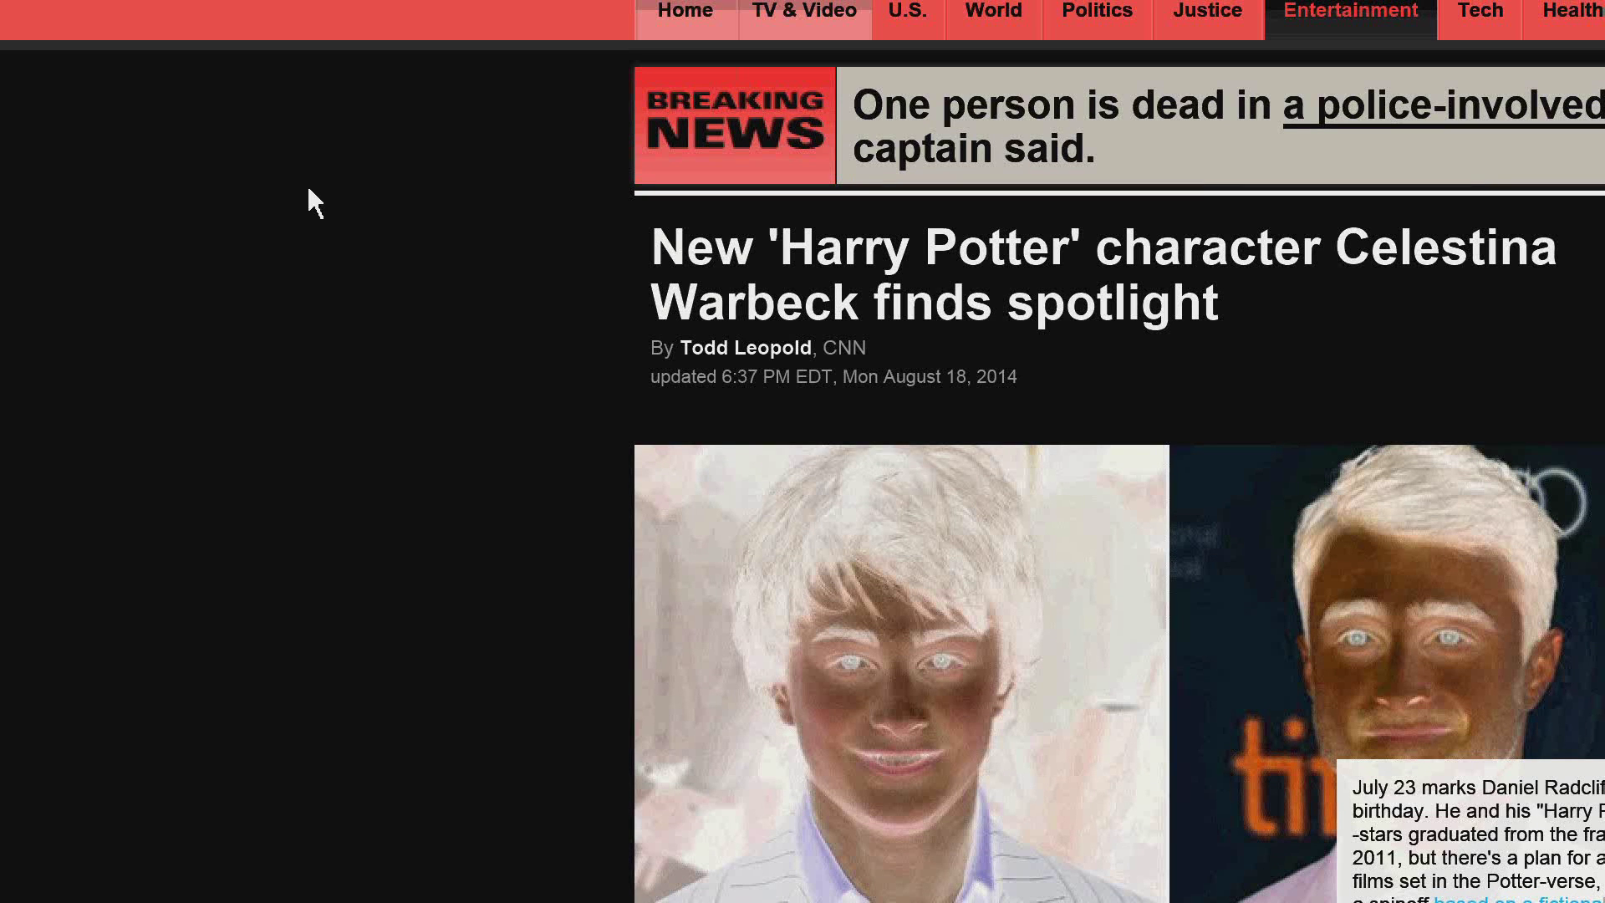
Step: Toggle the color enhancement off, on and off again, and open the breaking-news story about the St. Louis police-involved shooting
key("Caps_Lock+c")
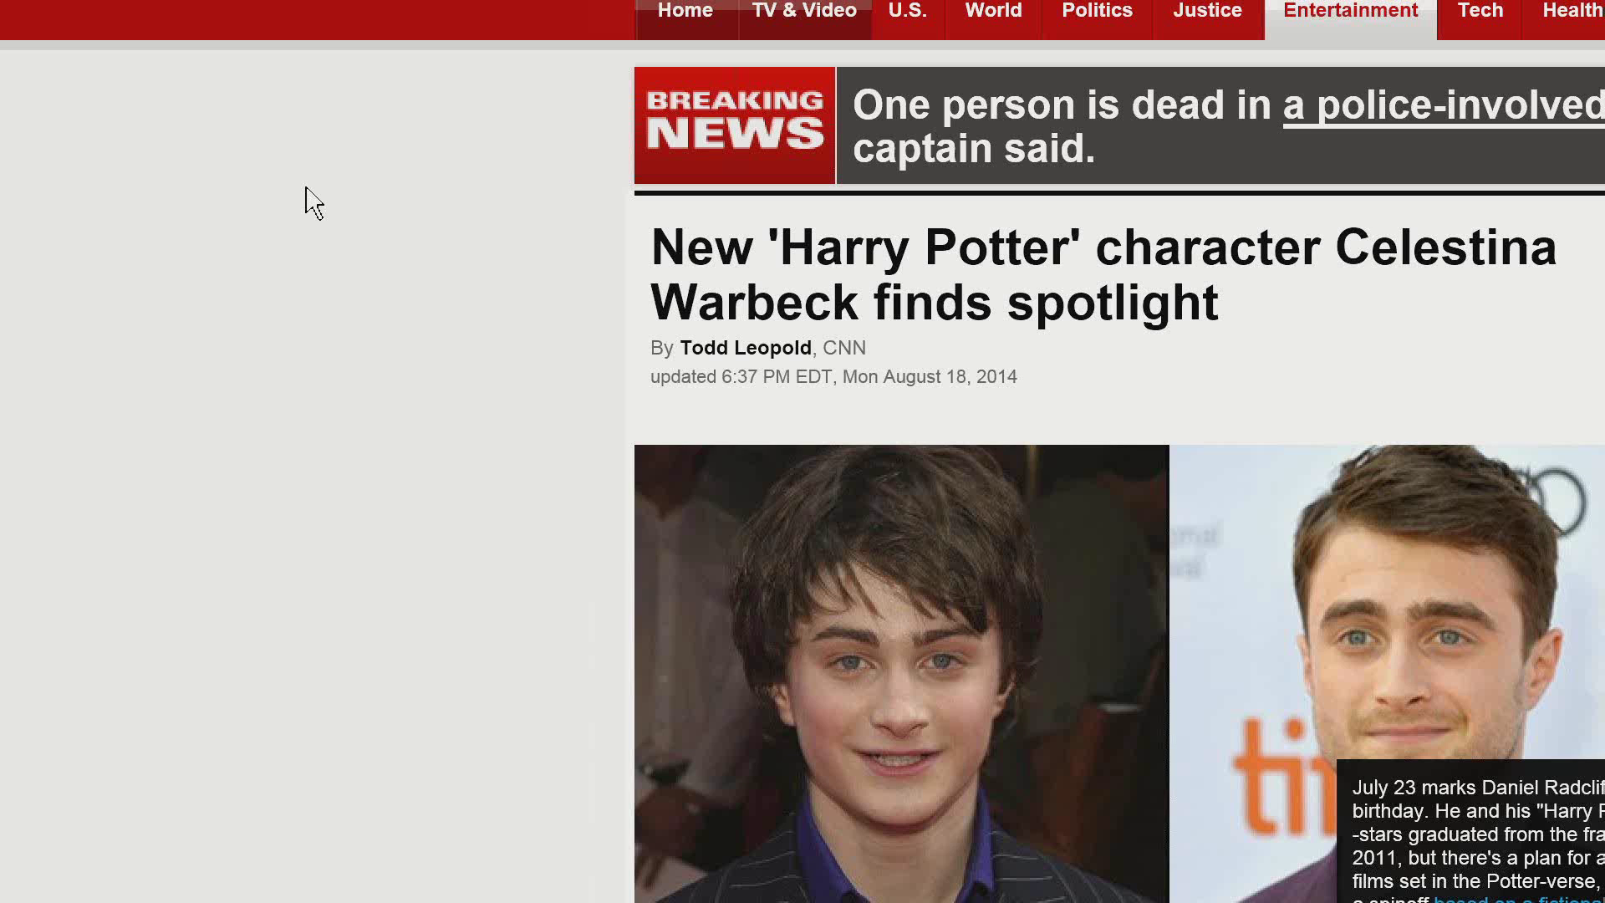
key("Caps_Lock+c")
key("Caps_Lock+c")
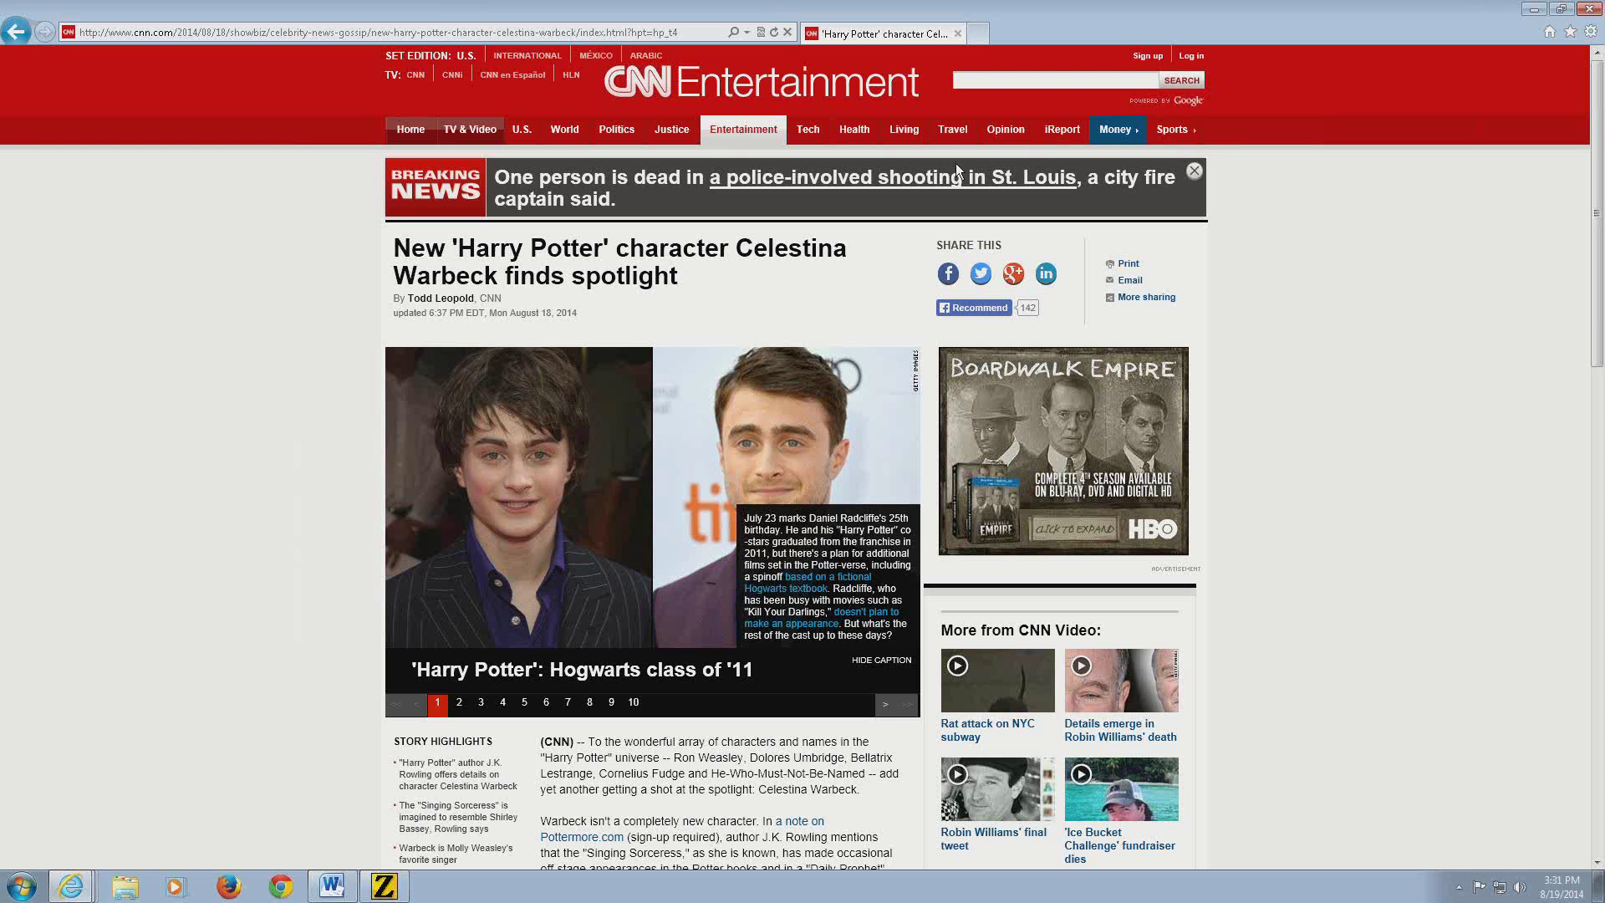
left_click(957, 172)
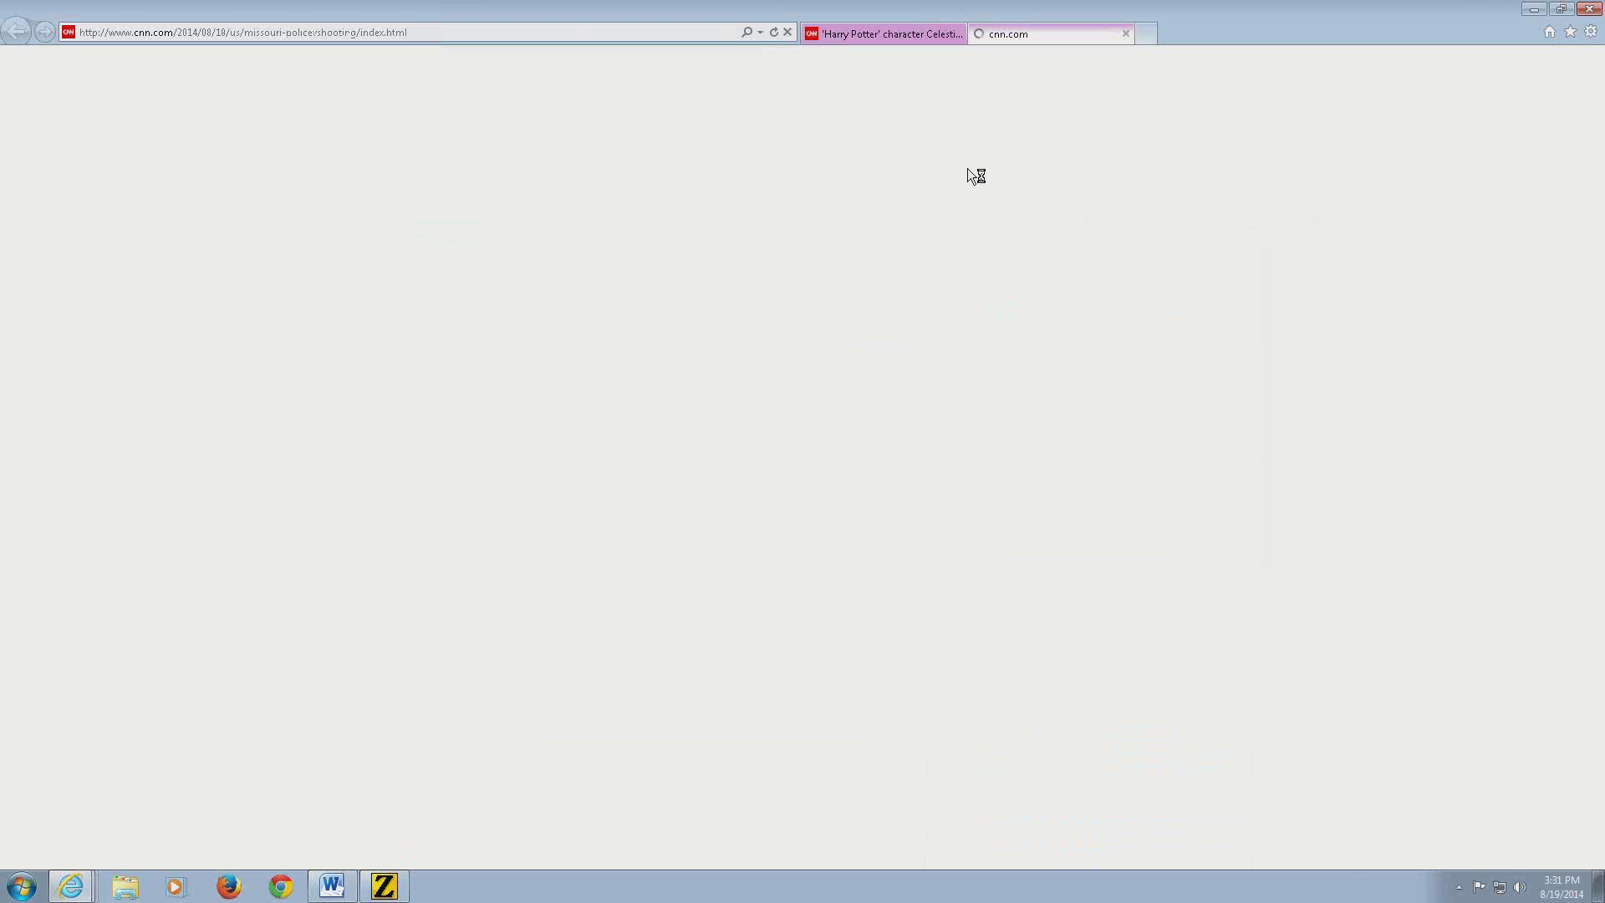
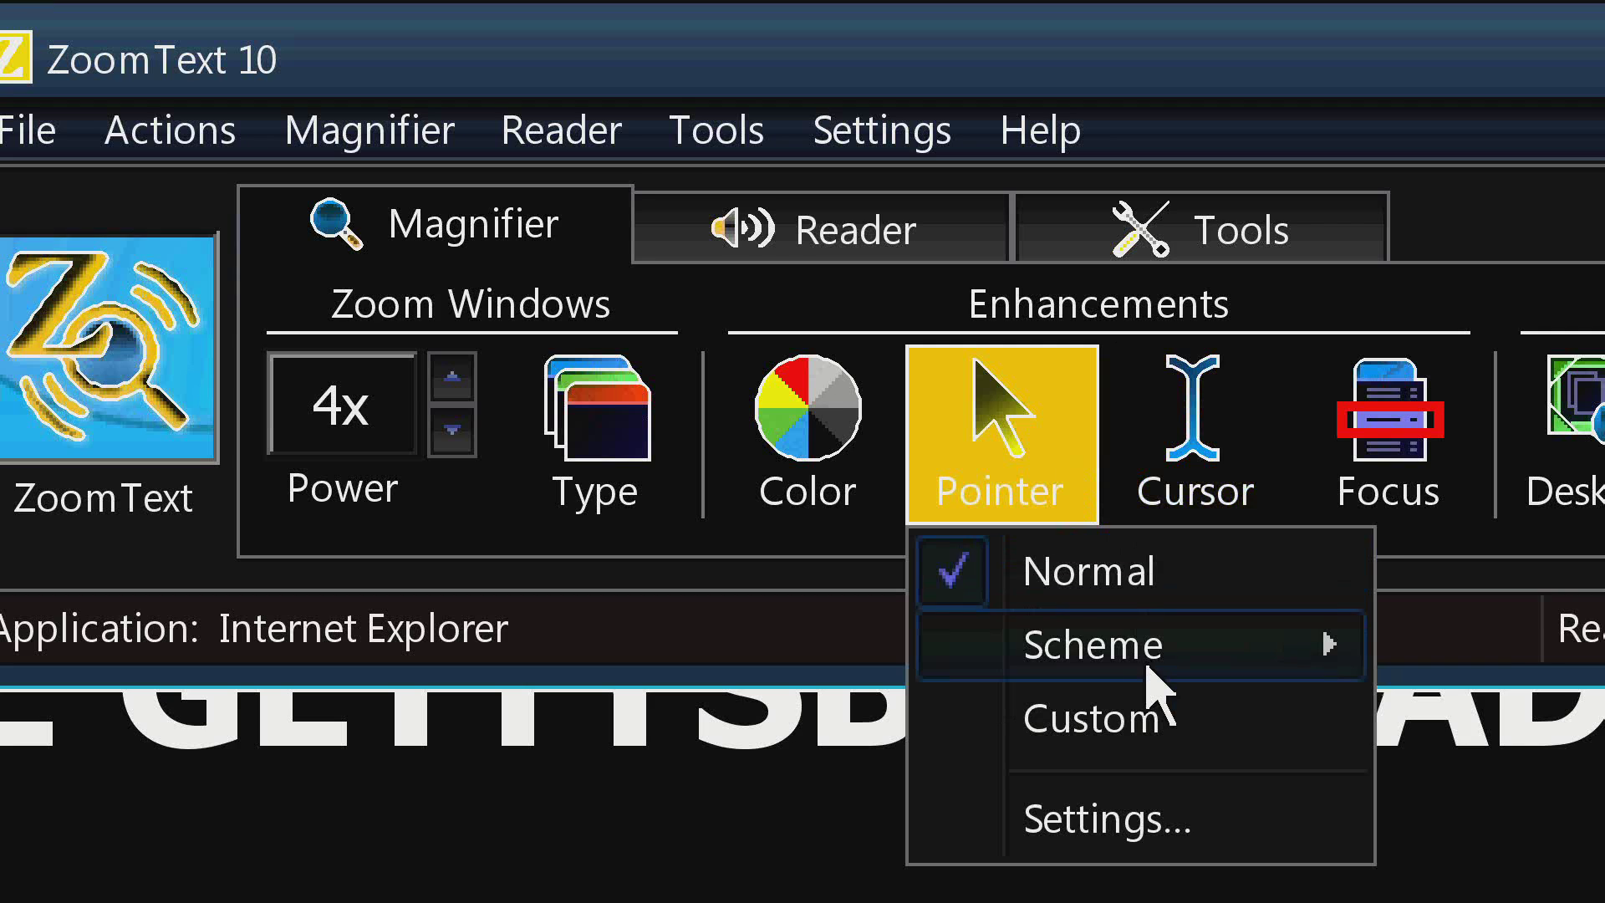
Step: Choose the pointer scheme with the large green pointer and set the typing echo to Keys
left_click(1362, 762)
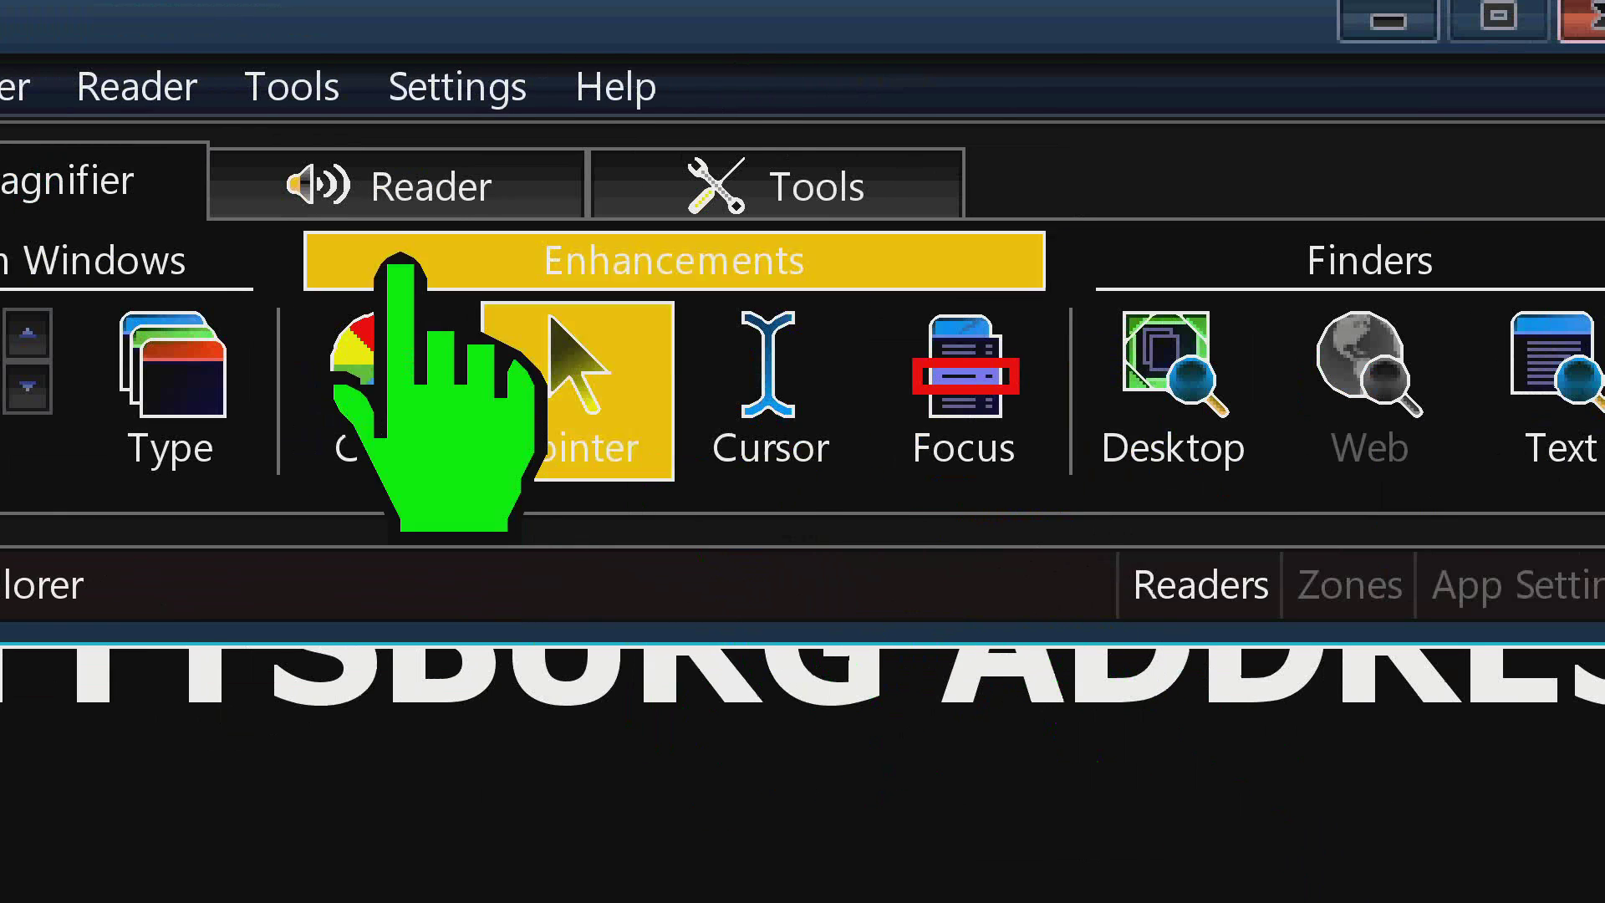
left_click(465, 196)
left_click(537, 410)
left_click(359, 413)
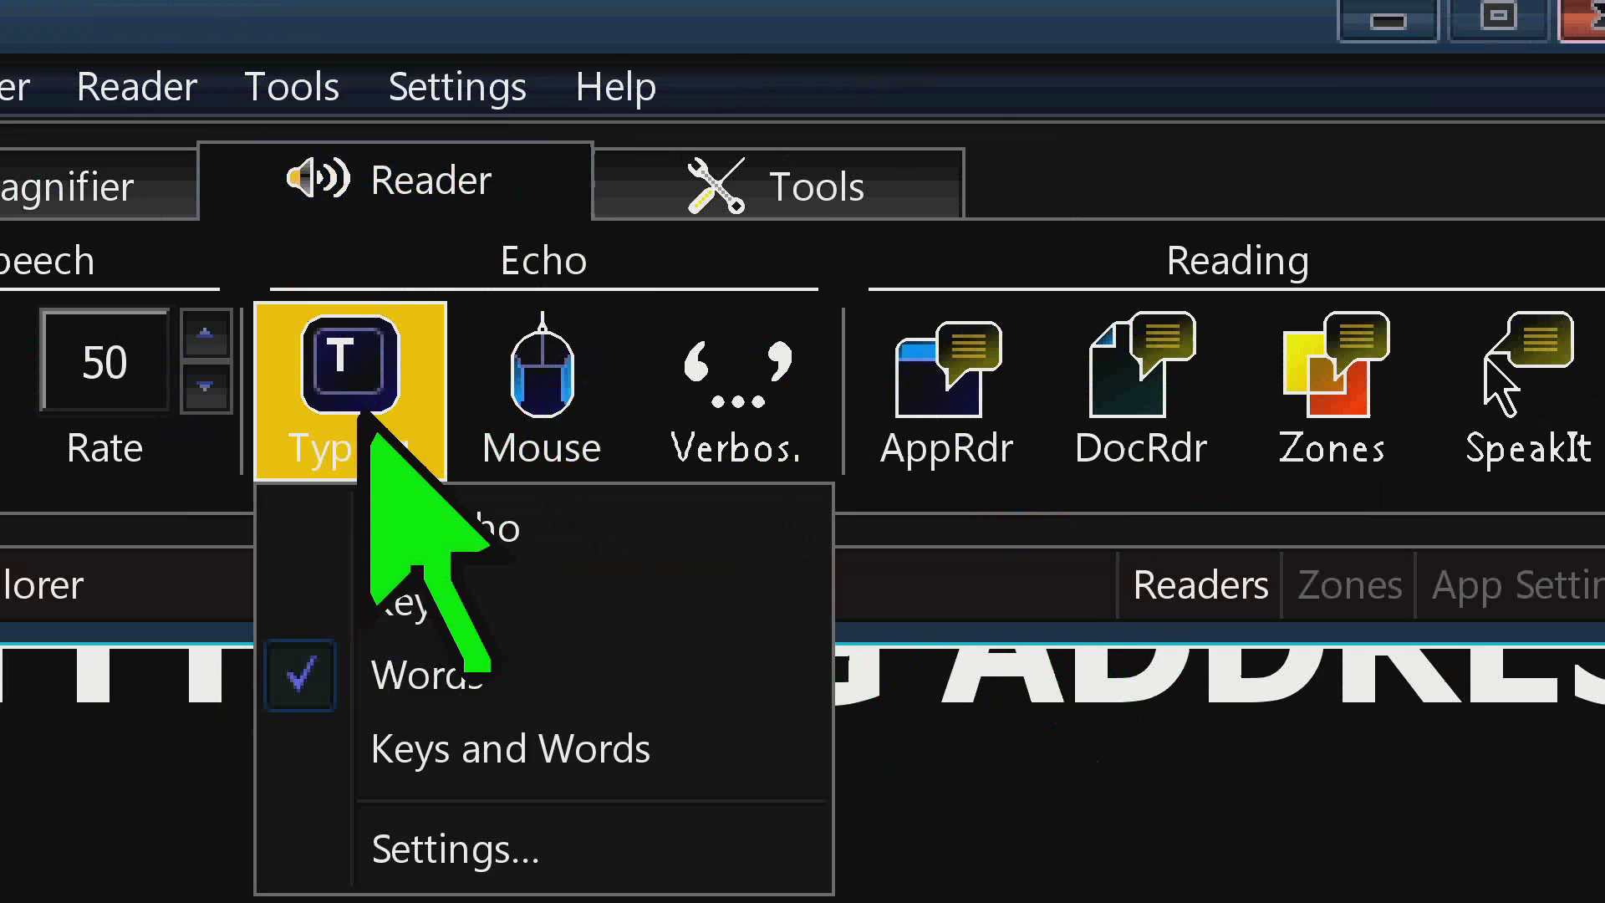
left_click(520, 605)
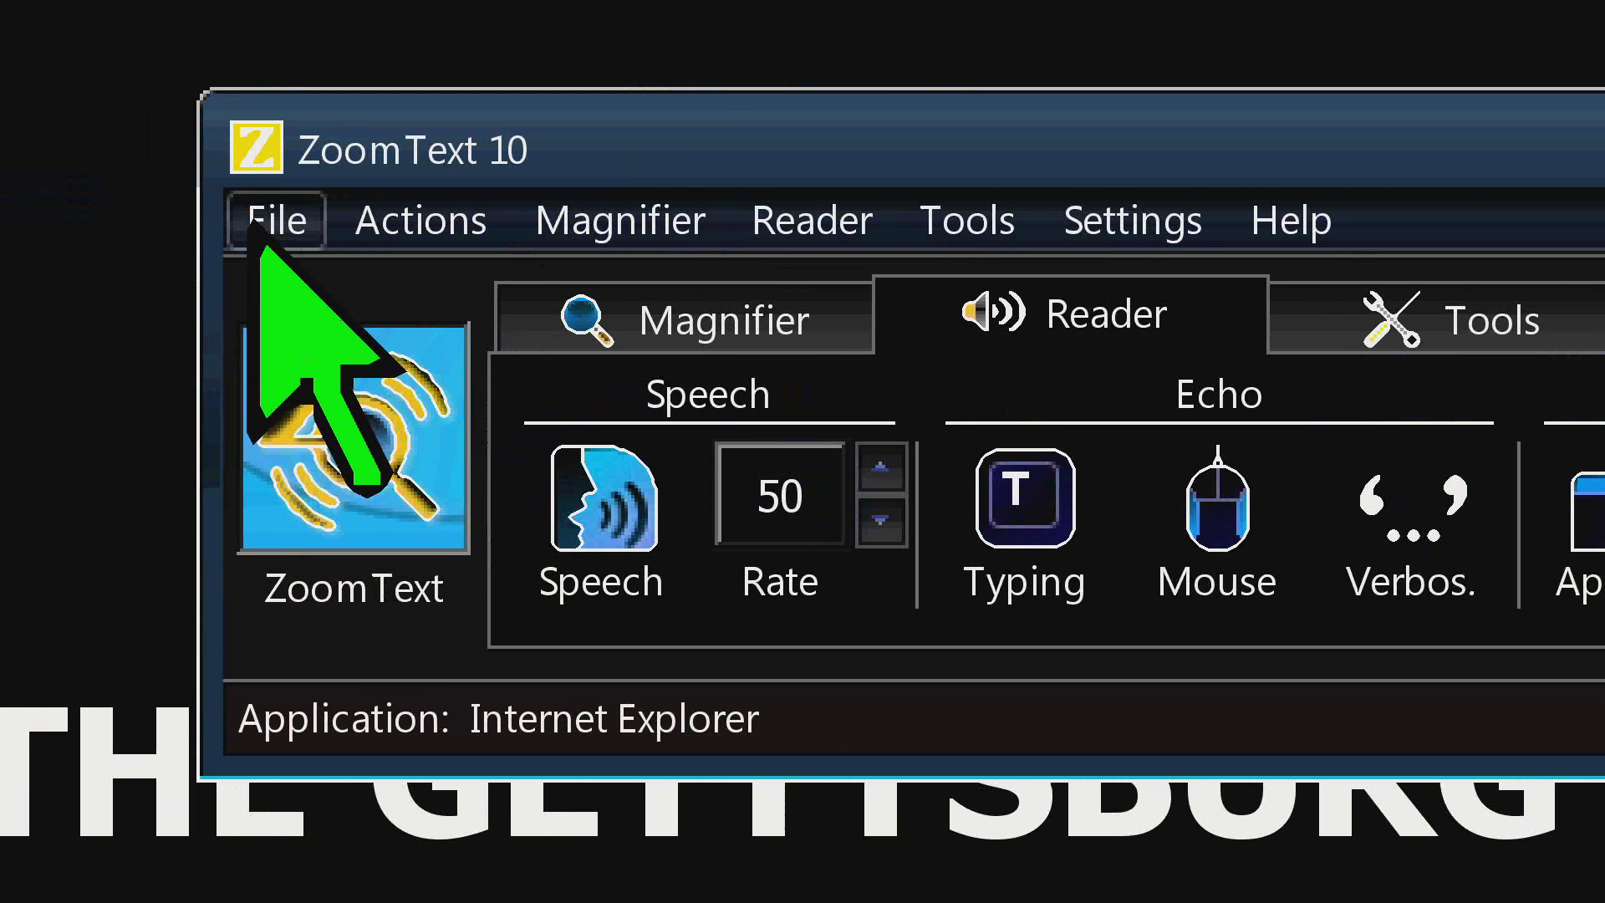
Step: Start saving the current ZoomText settings as the default and decline the confirmation
left_click(252, 238)
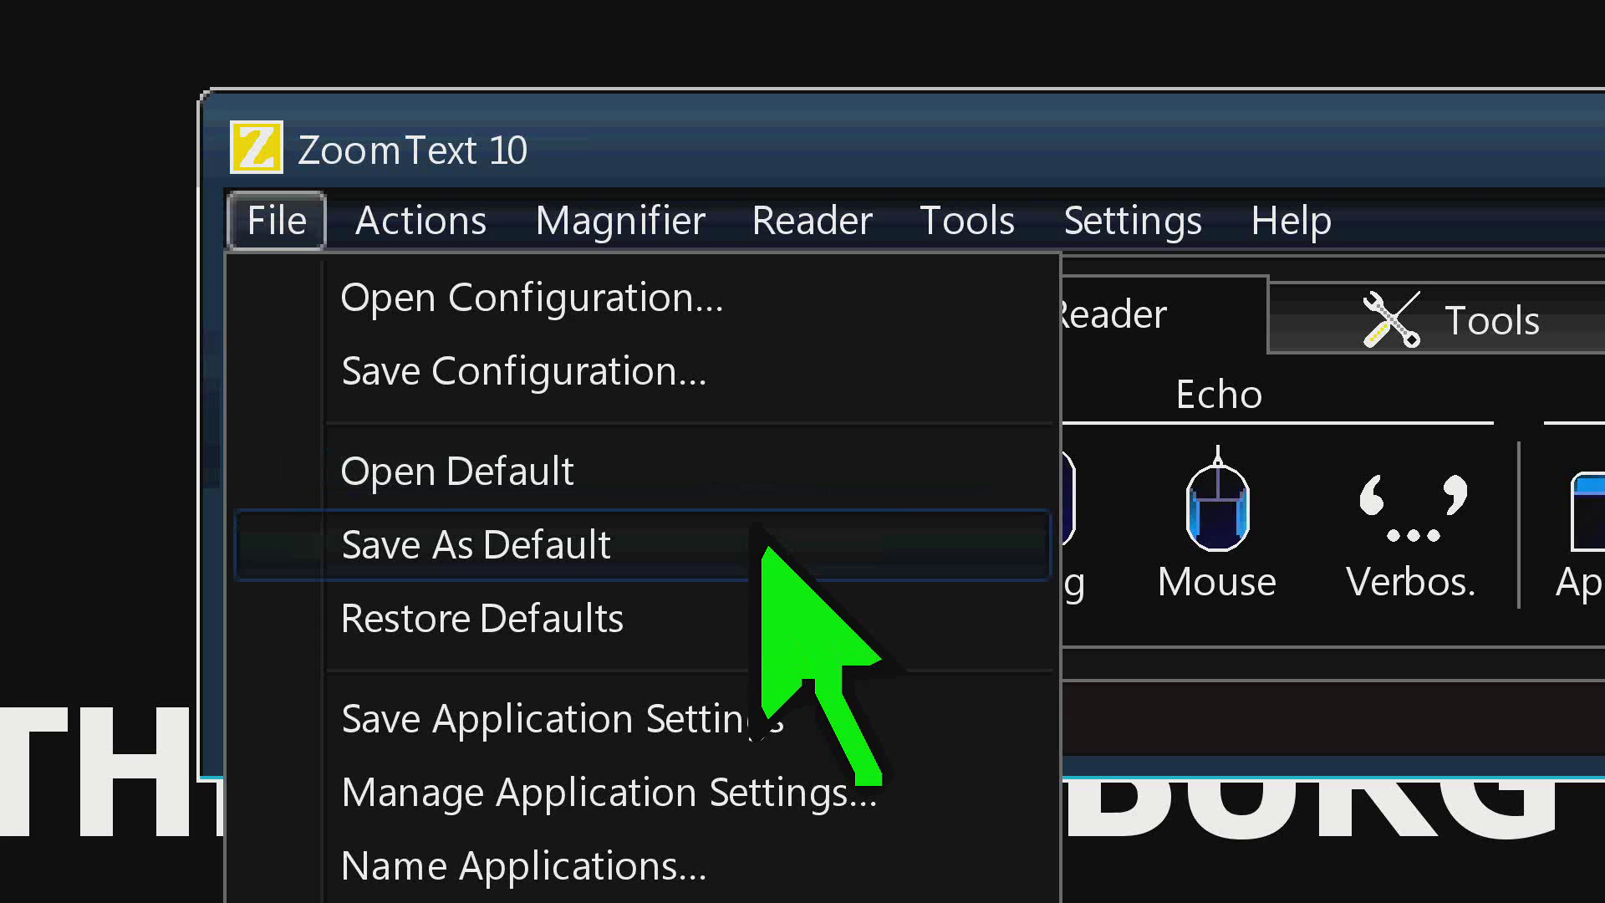
left_click(762, 547)
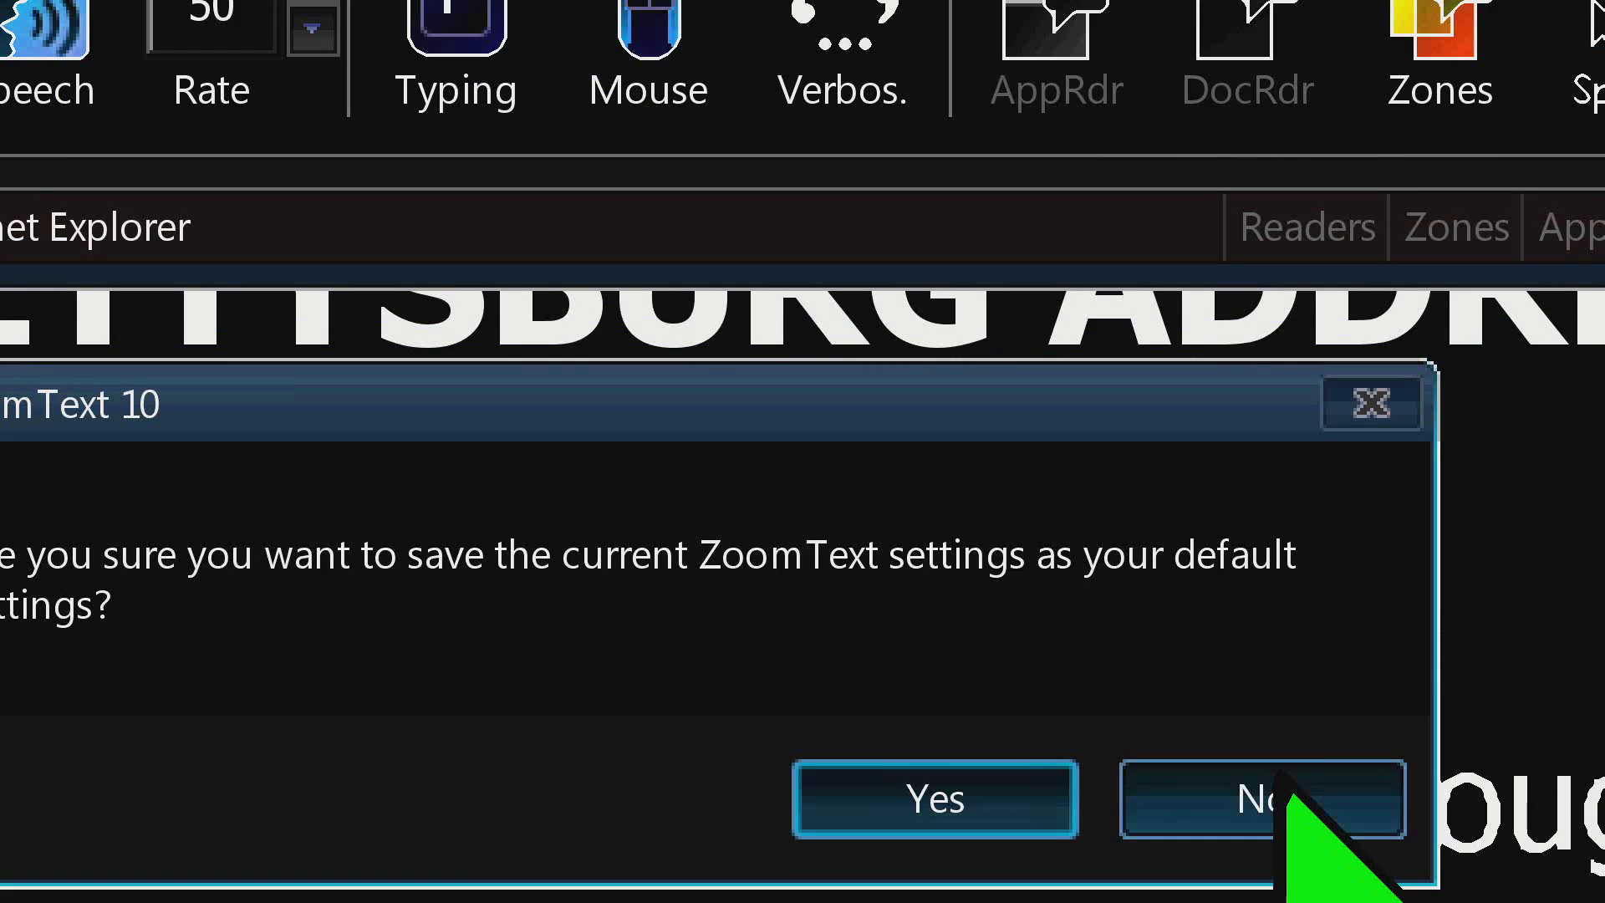
left_click(1287, 796)
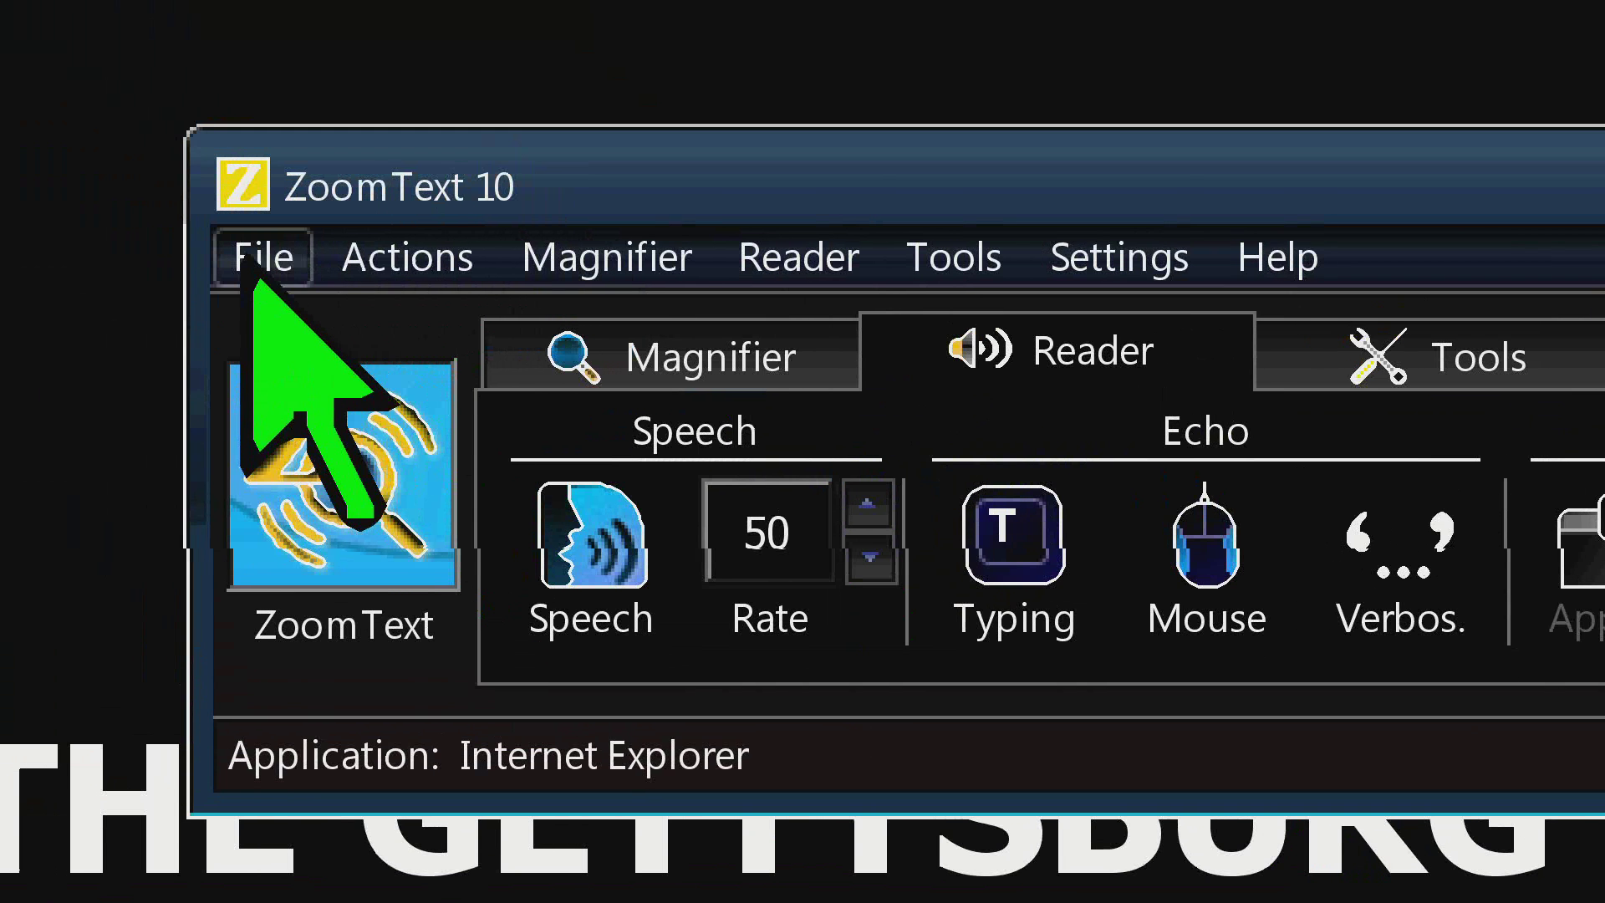
Step: Restore the original ZoomText default settings and confirm the restore
left_click(211, 221)
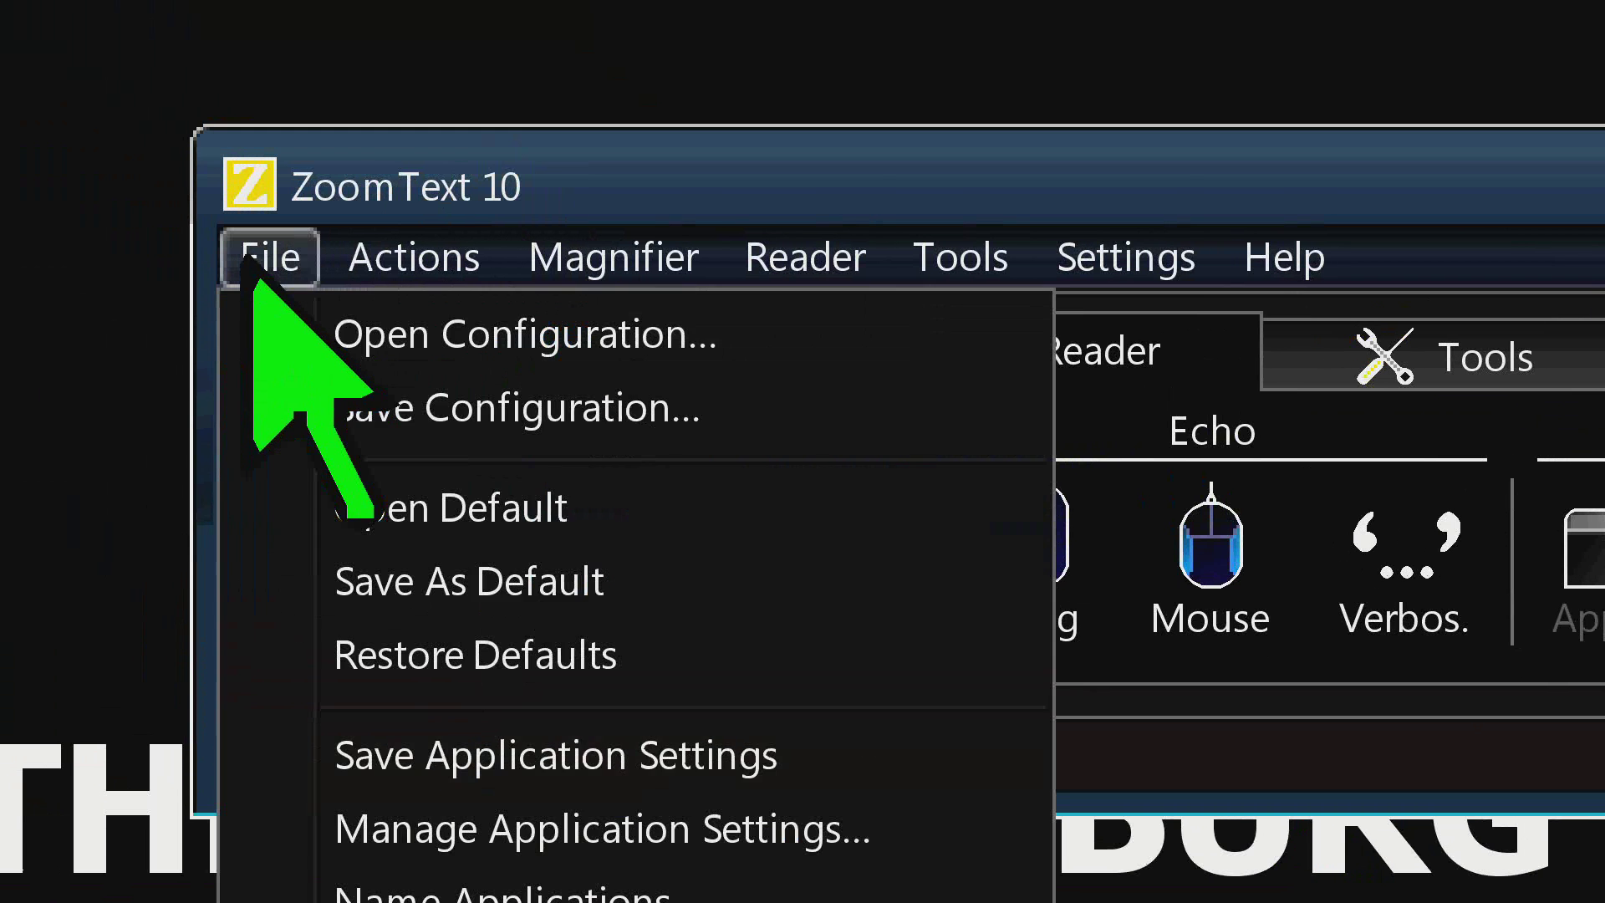
left_click(522, 660)
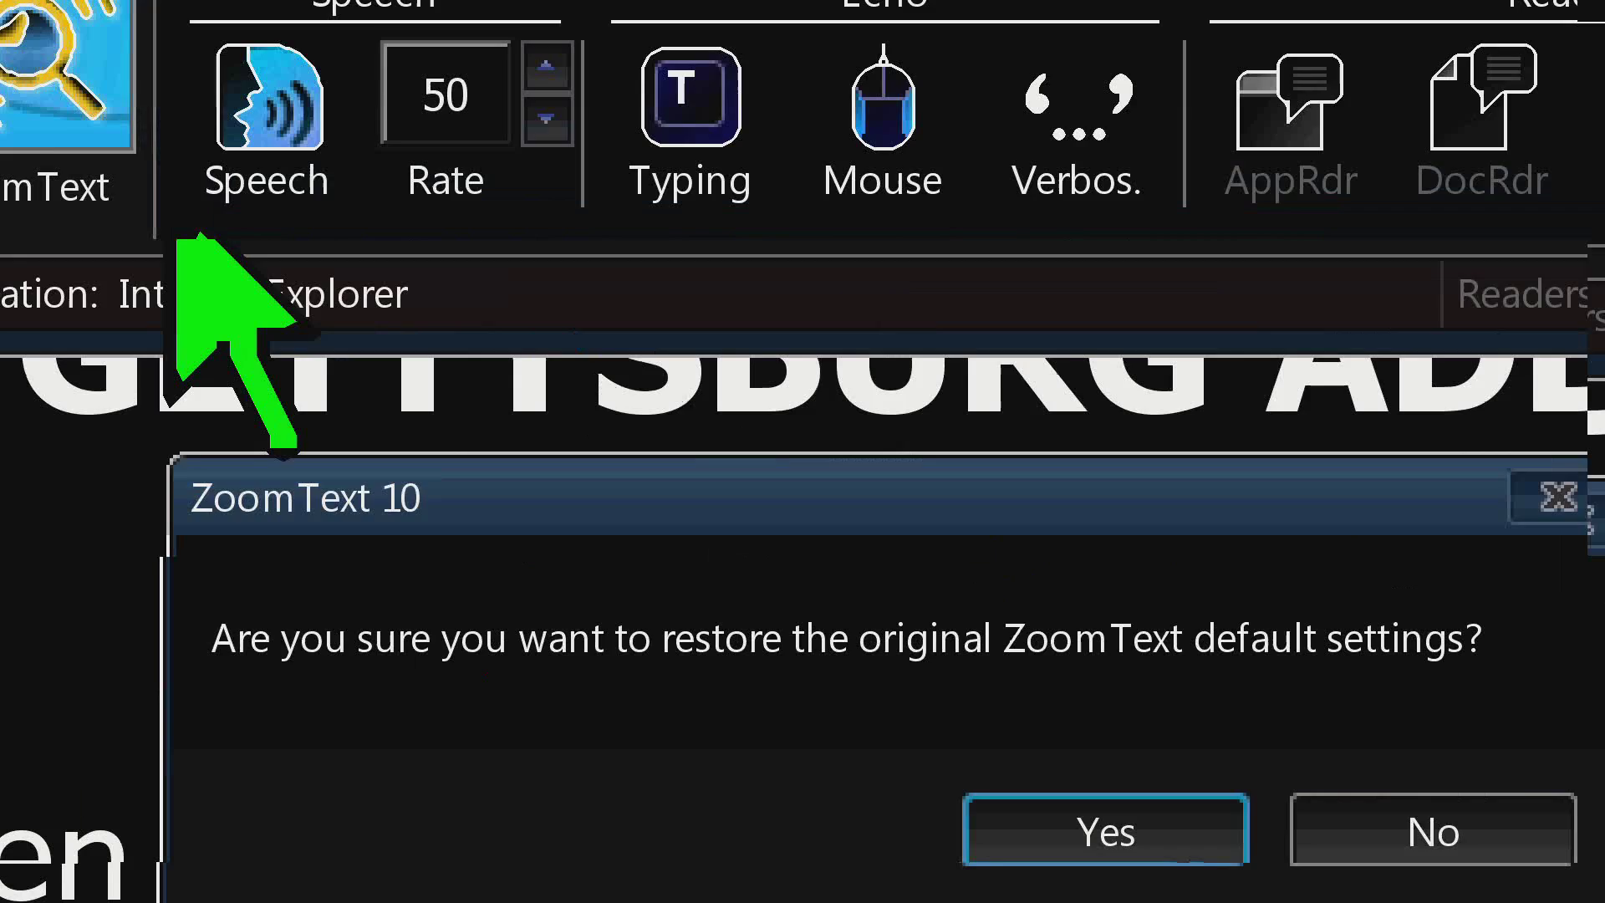
key("Return")
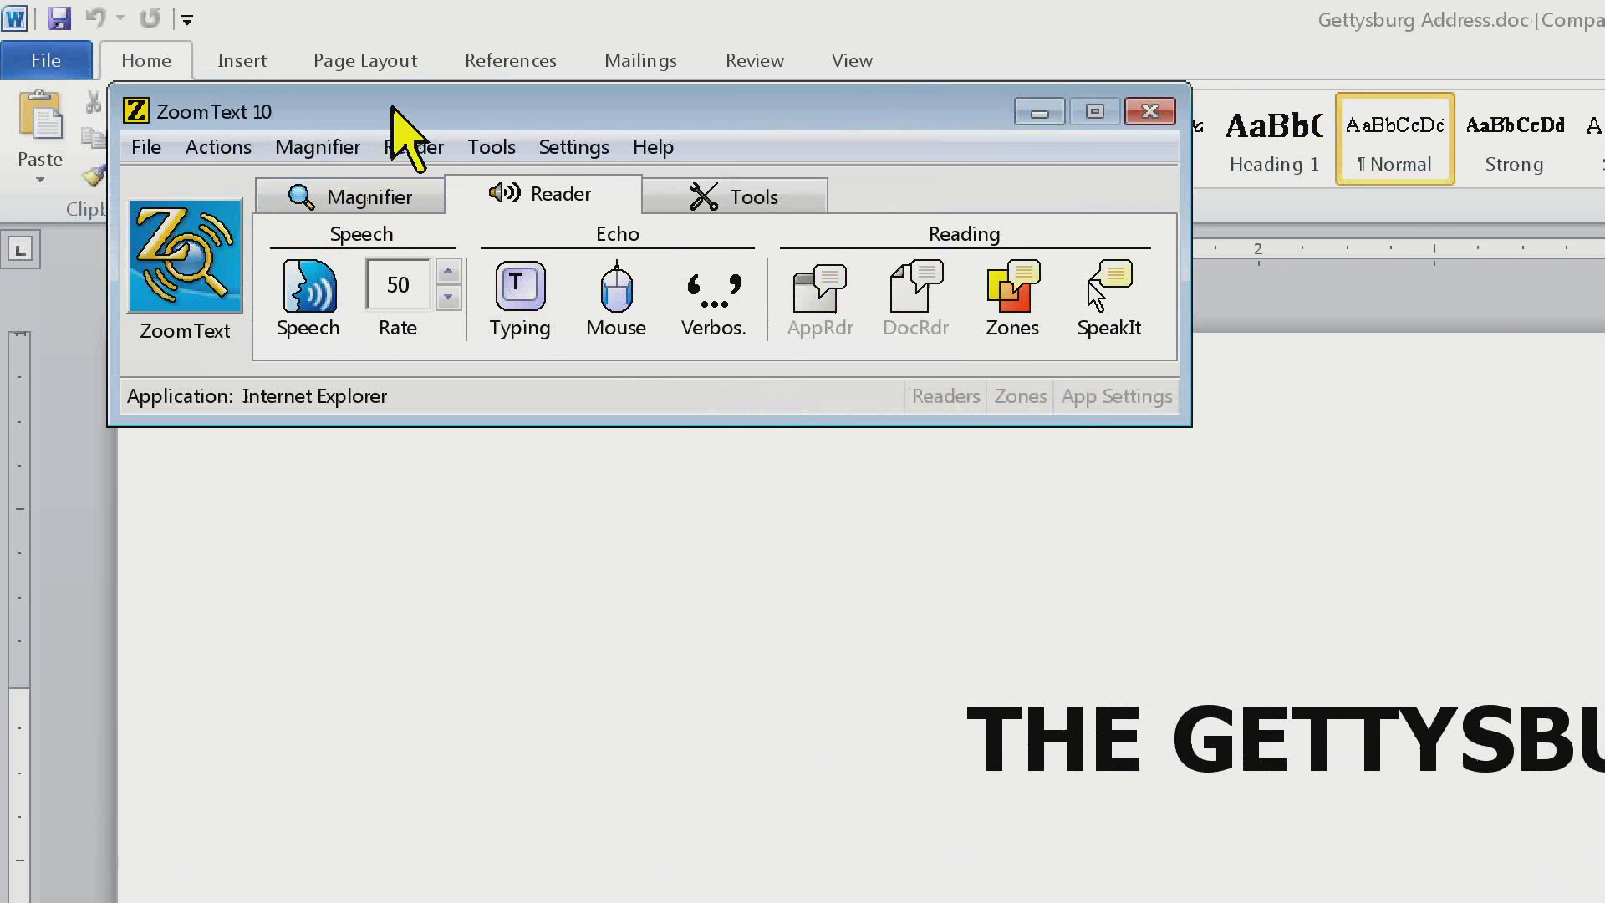
Step: Show the Magnifier controls, open the software license transfer wizard, allow it to make changes to the computer, and close it
left_click(367, 198)
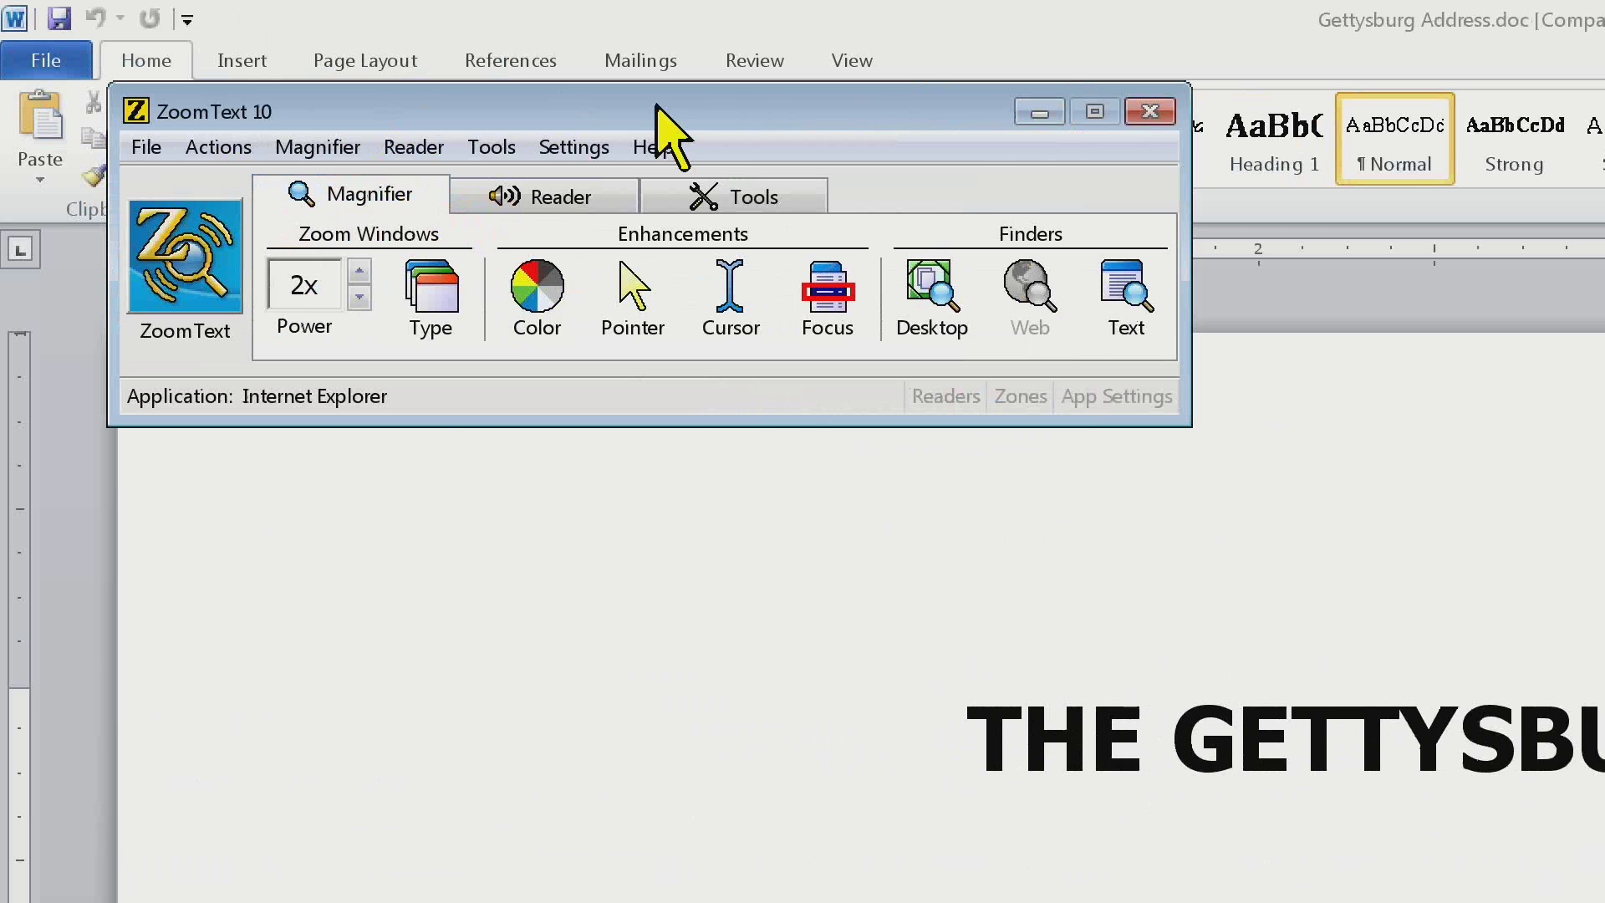
left_click(650, 148)
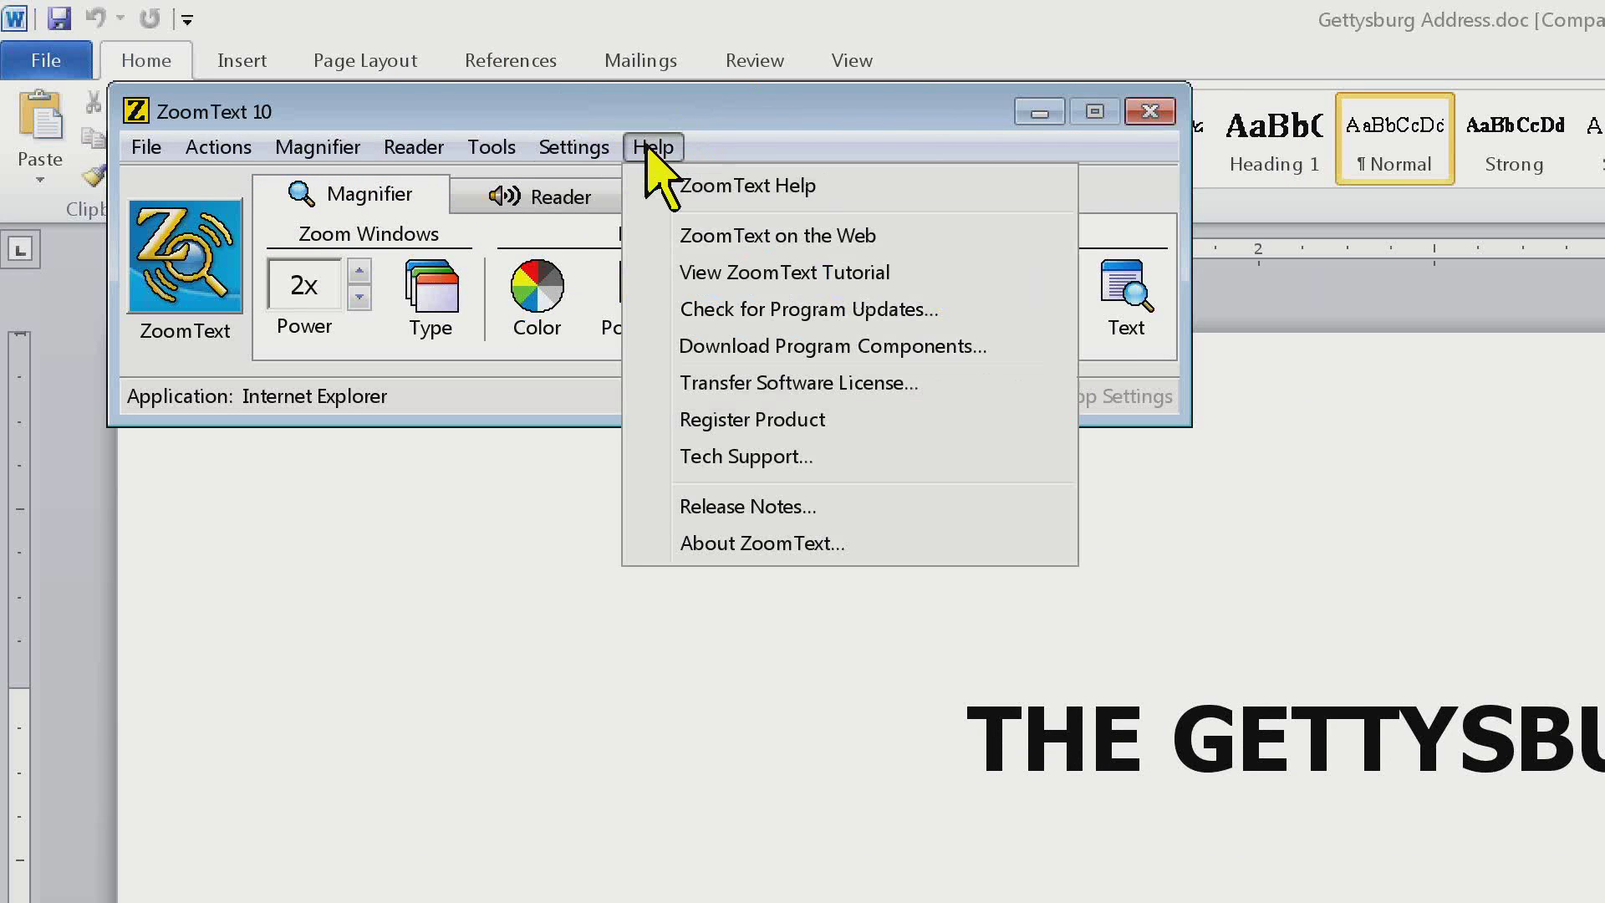
left_click(1008, 396)
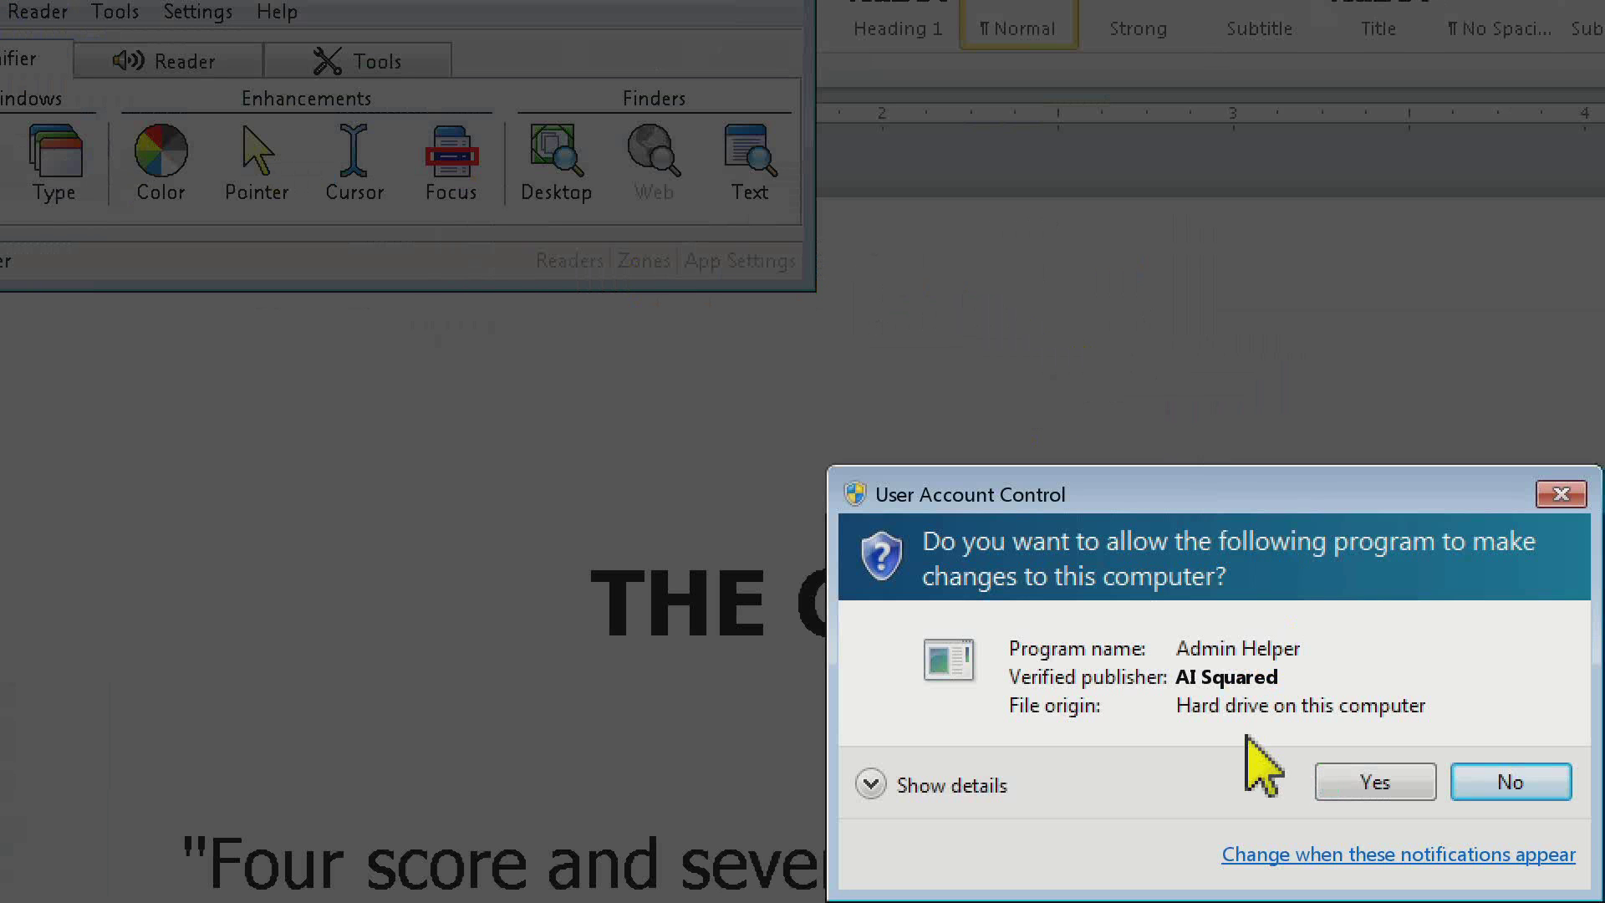
left_click(1329, 773)
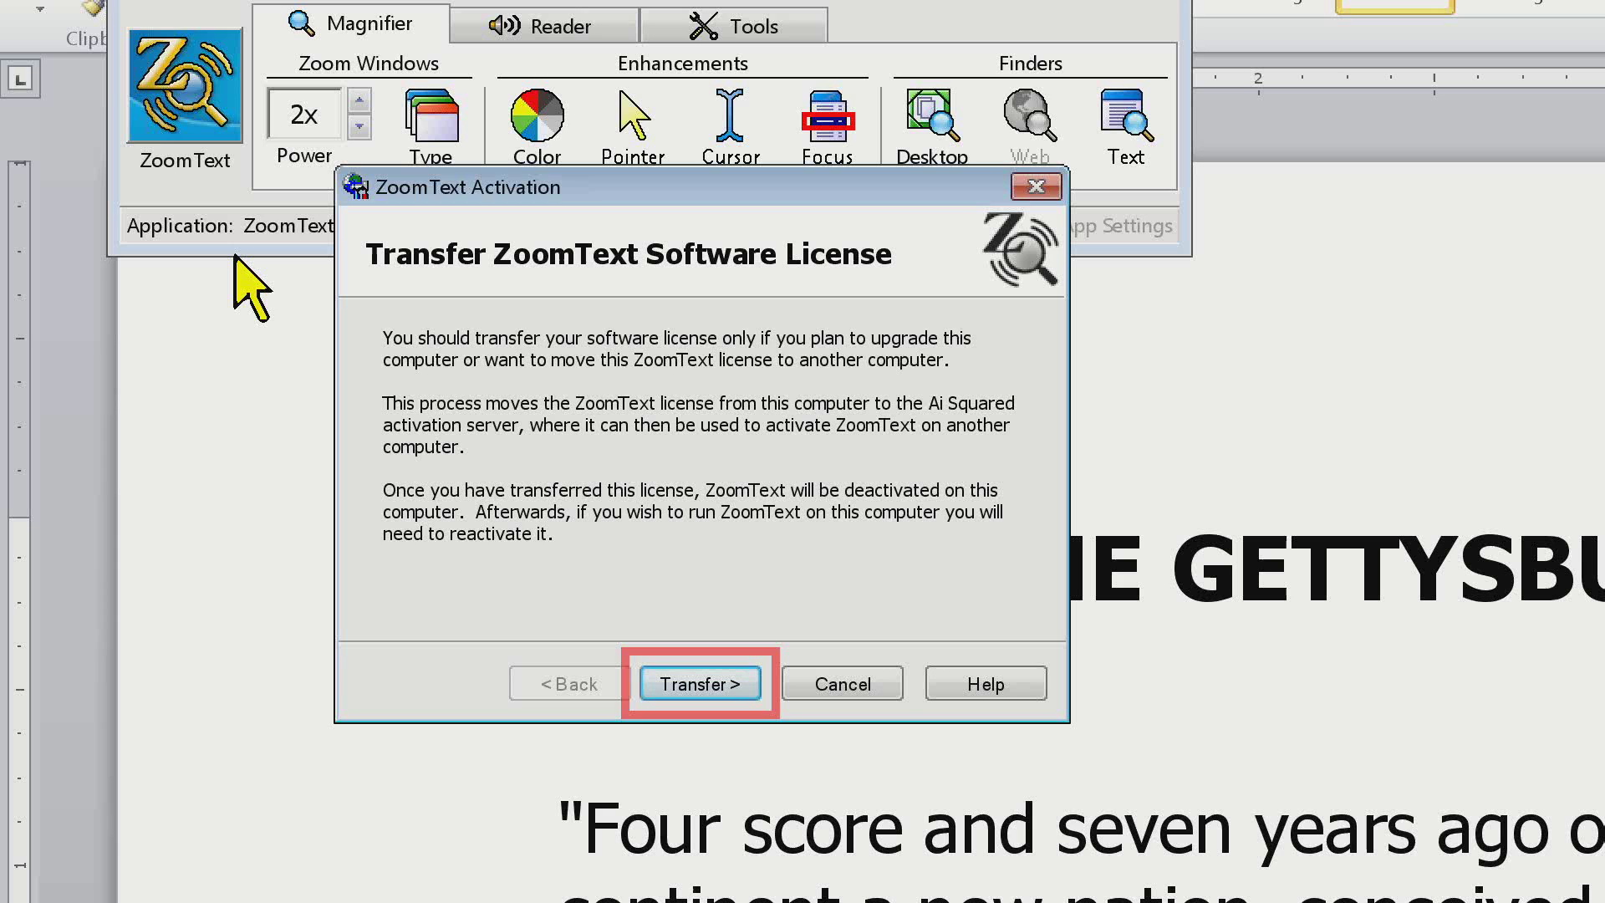
key("Return")
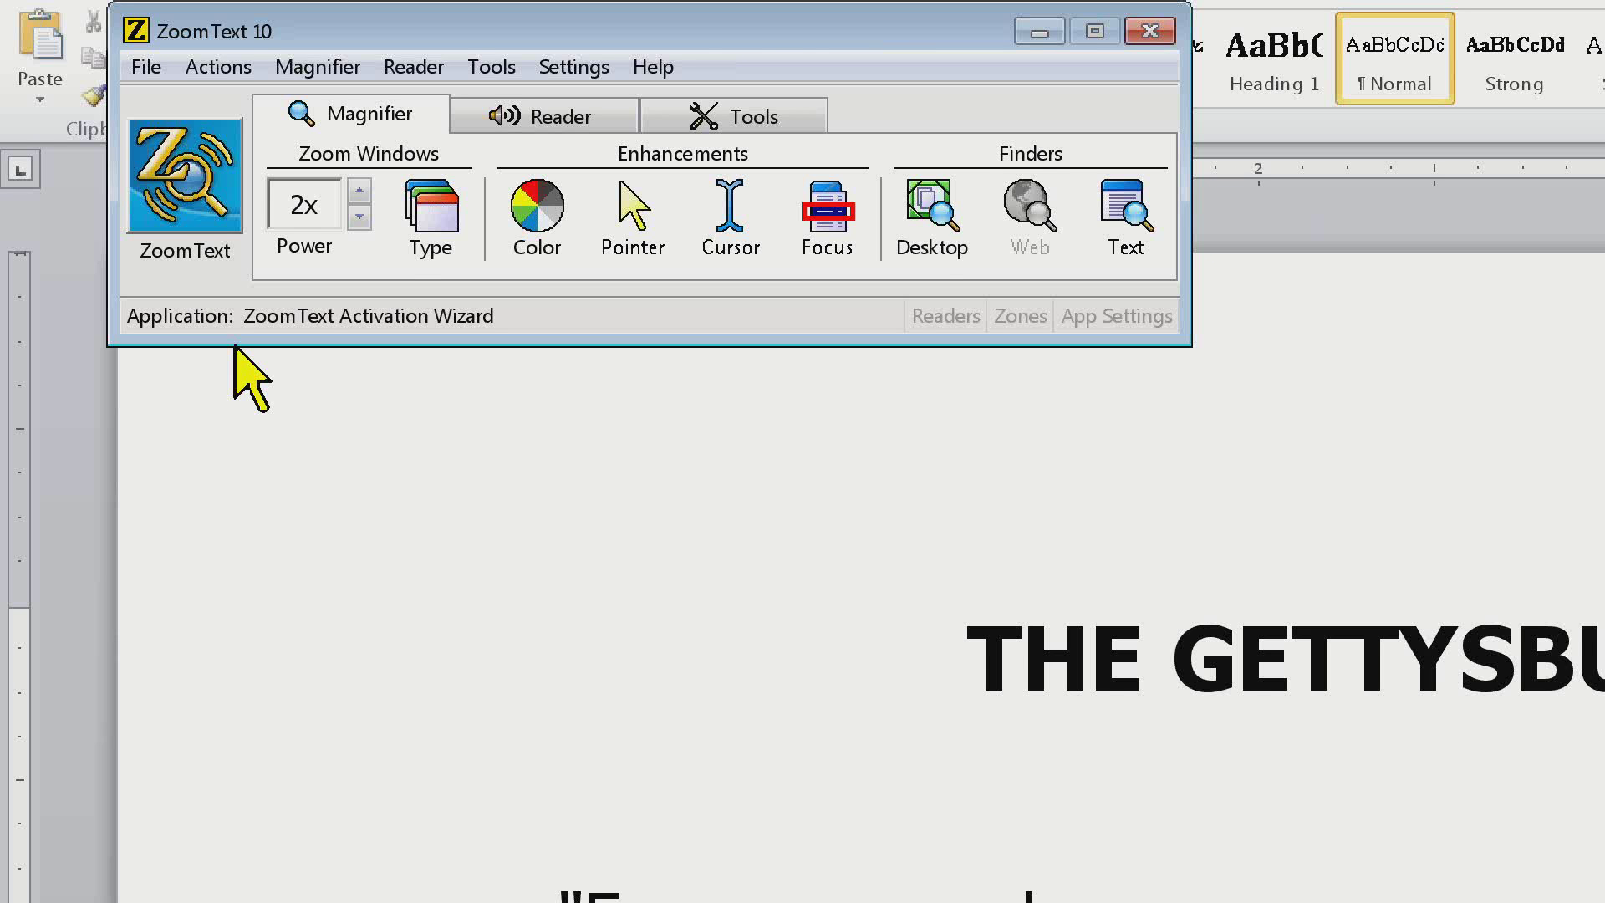
Step: Open the hotkey settings, browse the full command list, and limit it to the Background Reader group
left_click(573, 65)
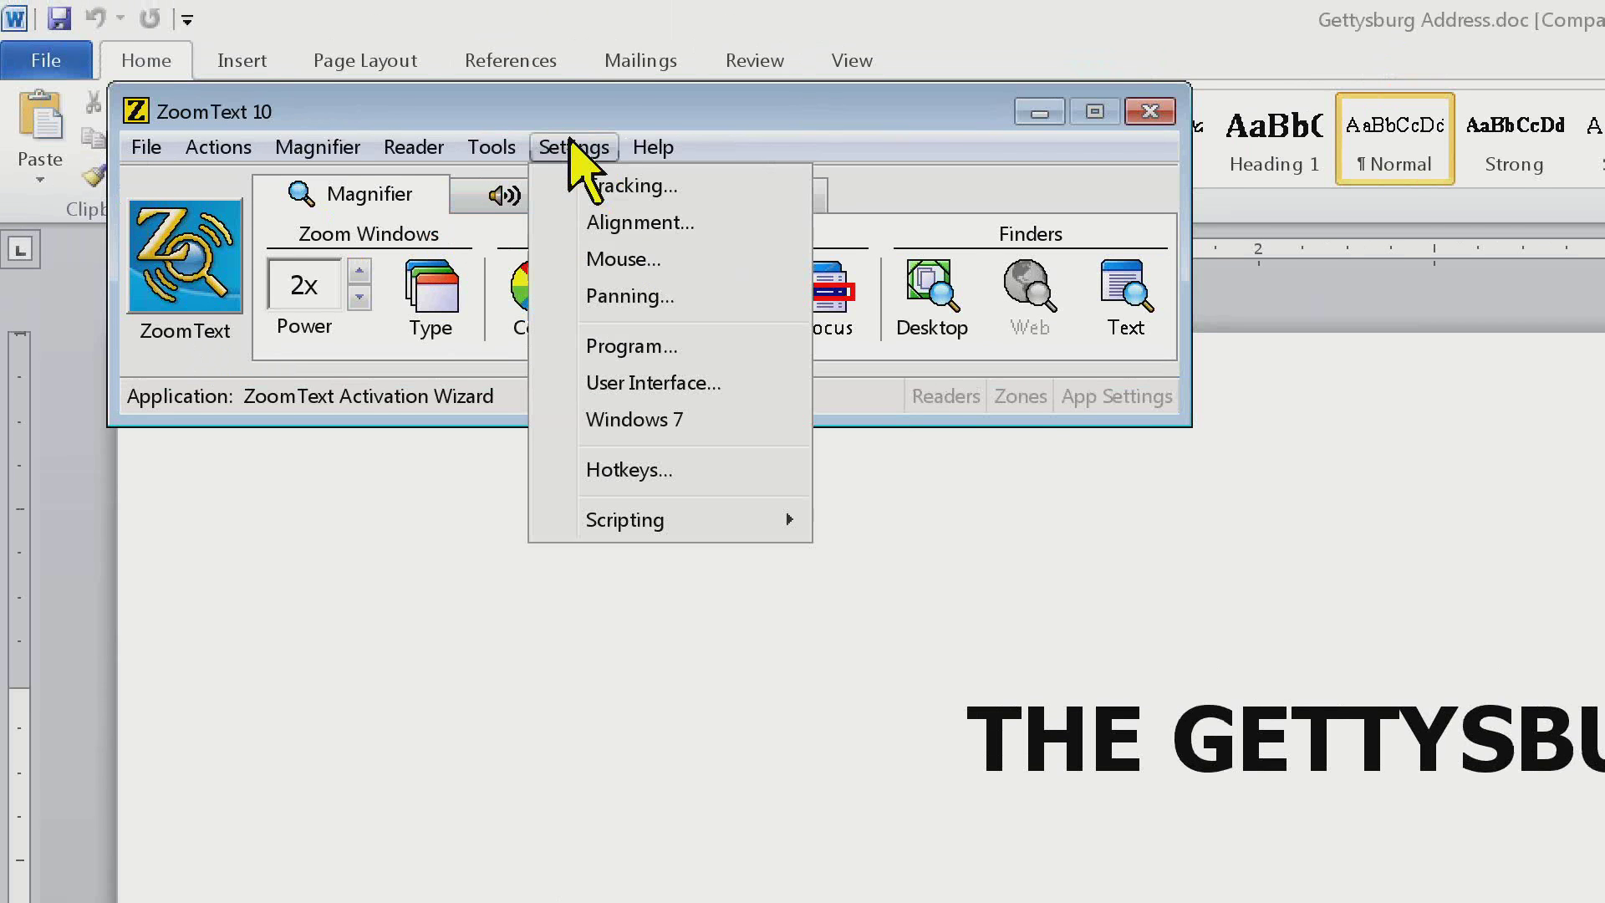
left_click(765, 470)
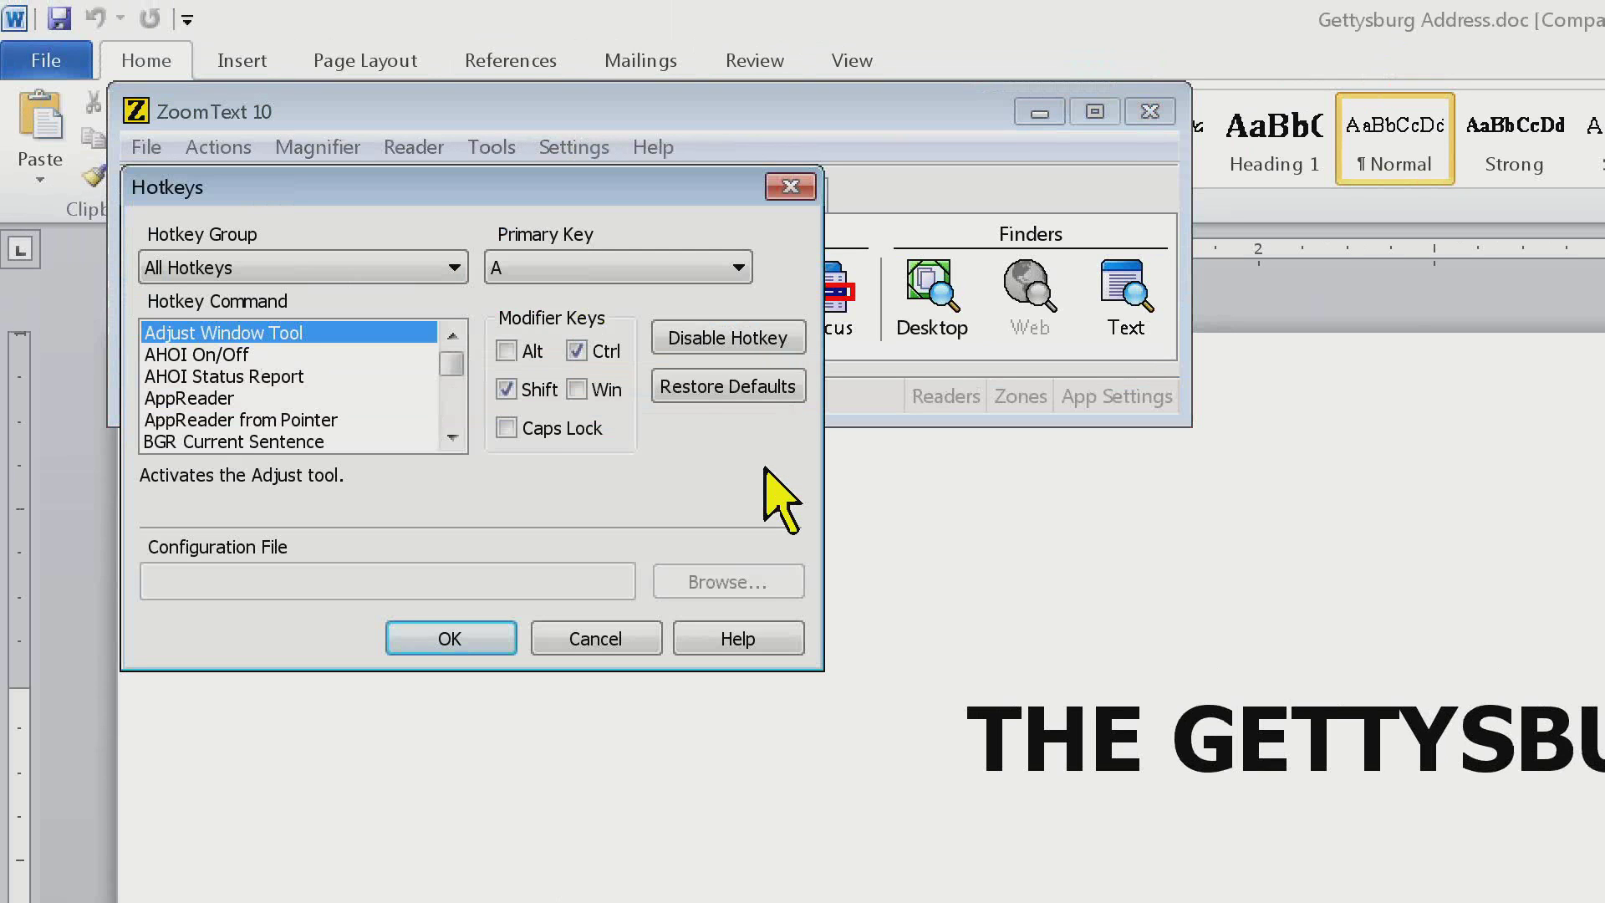
left_click(453, 437)
left_click_drag(453, 436, 453, 436)
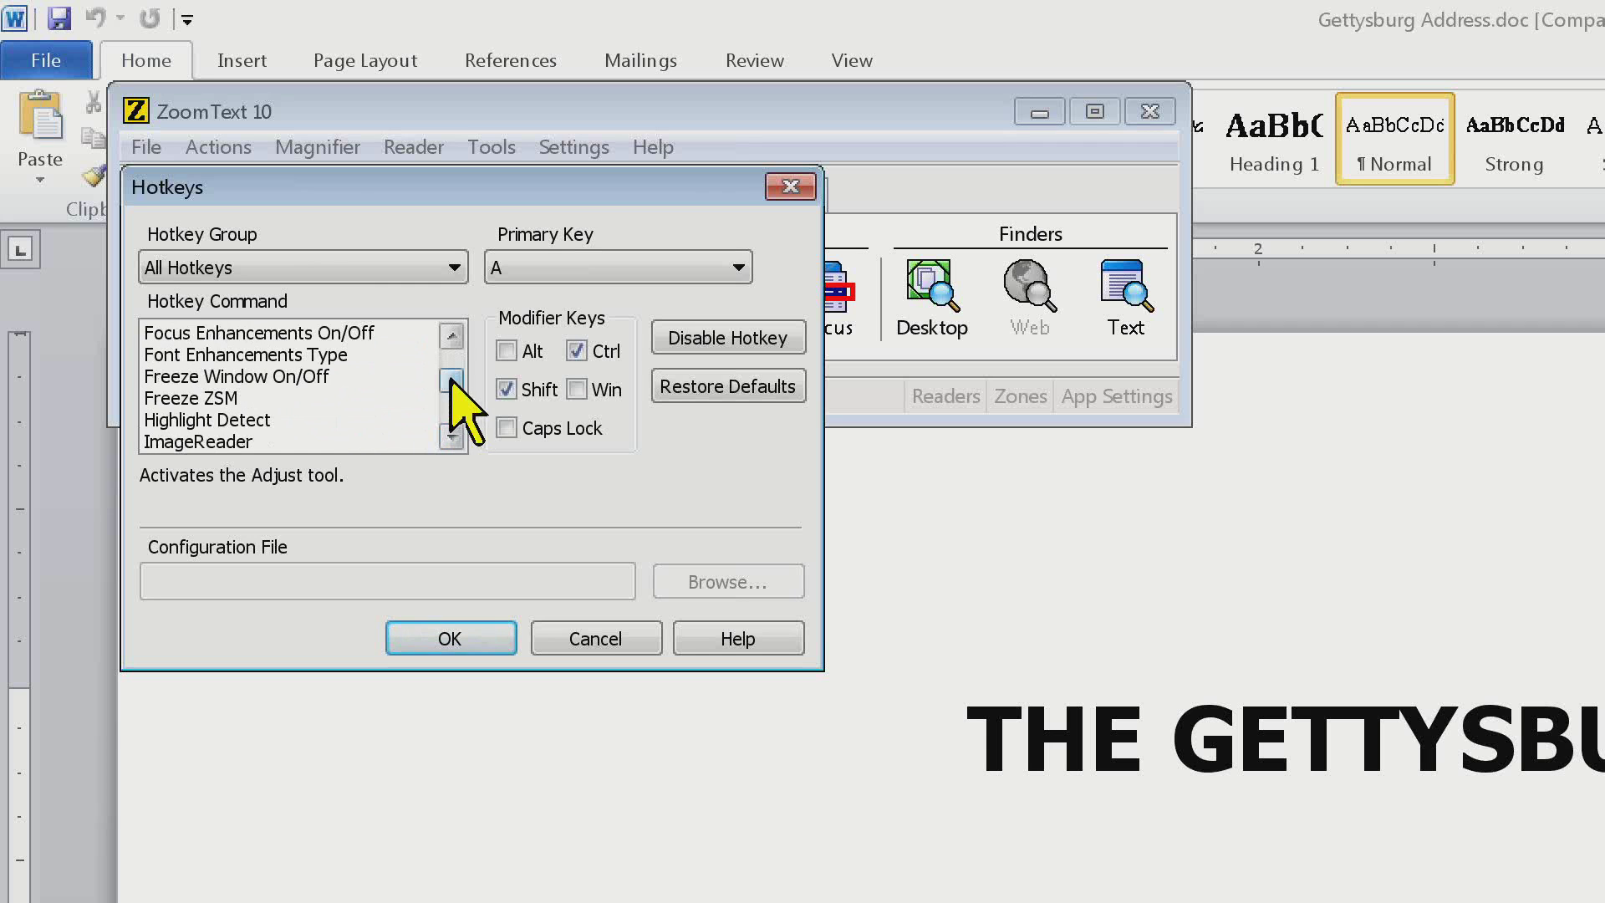
left_click_drag(451, 378, 448, 331)
left_click(438, 266)
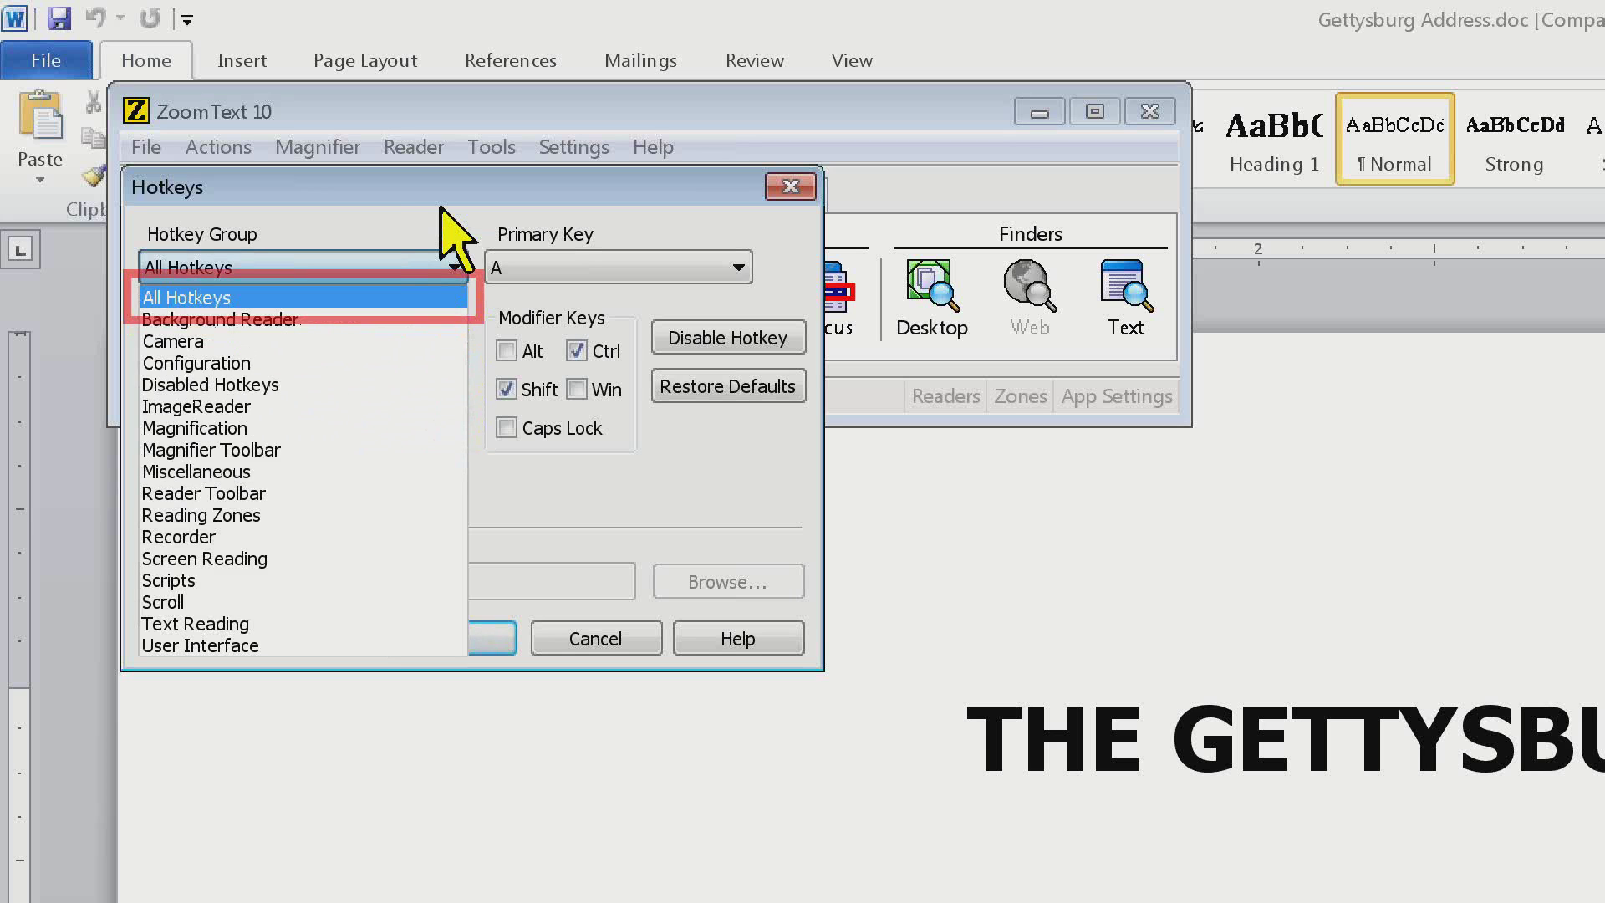
left_click(311, 323)
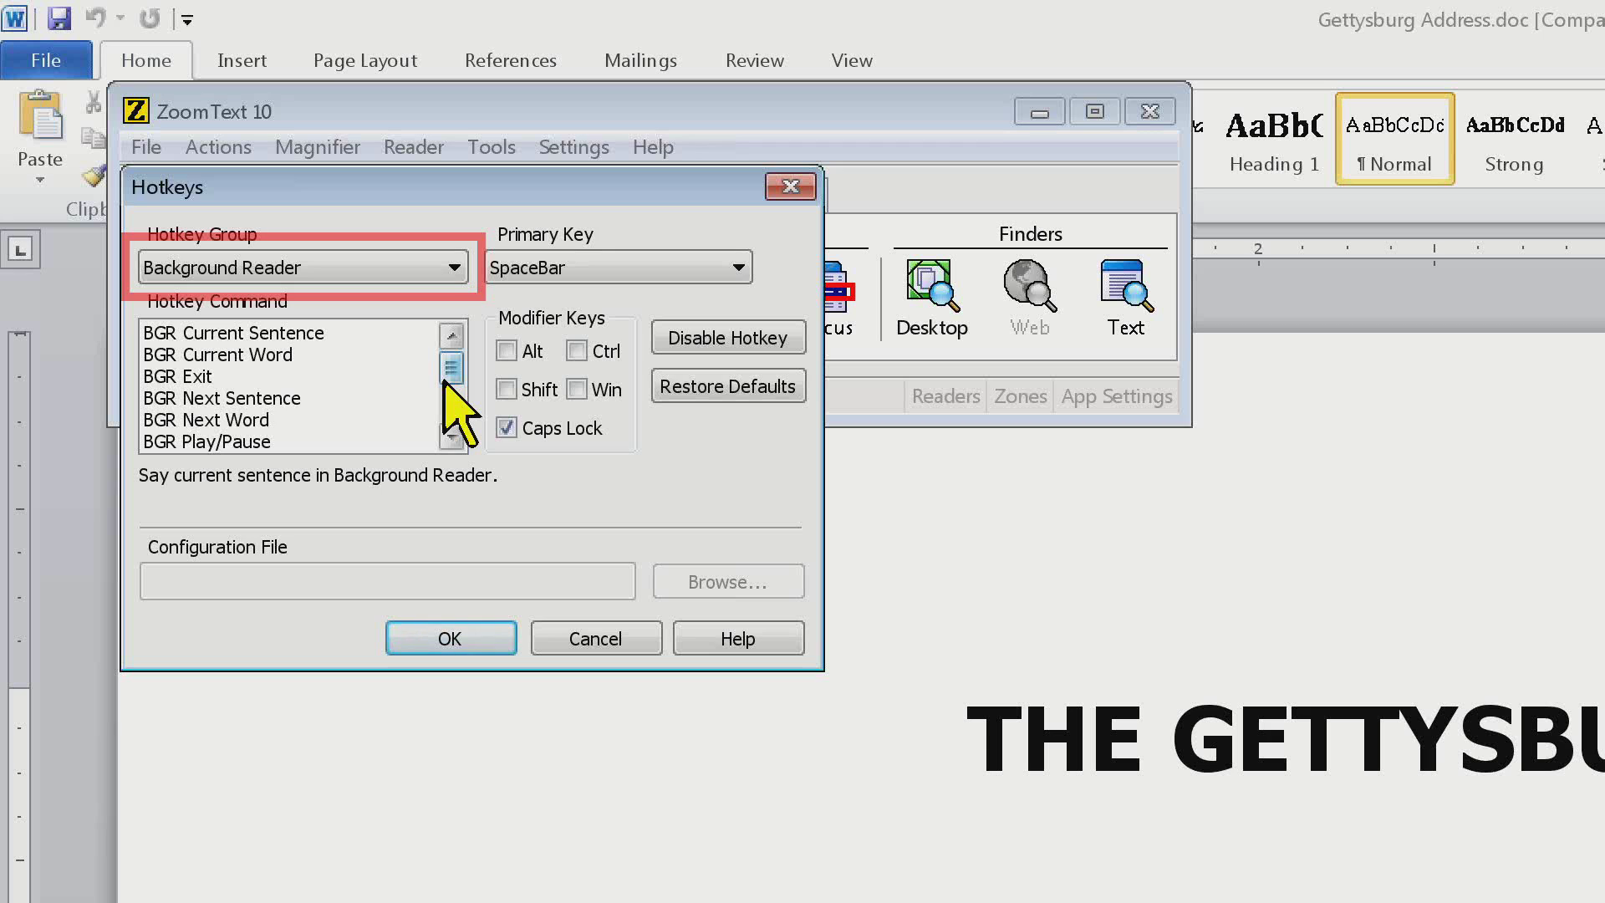
Step: Try changing the BGR Current Word hotkey's modifiers to Shift and Win instead of Ctrl and Caps Lock, and discard the changes
left_click(308, 356)
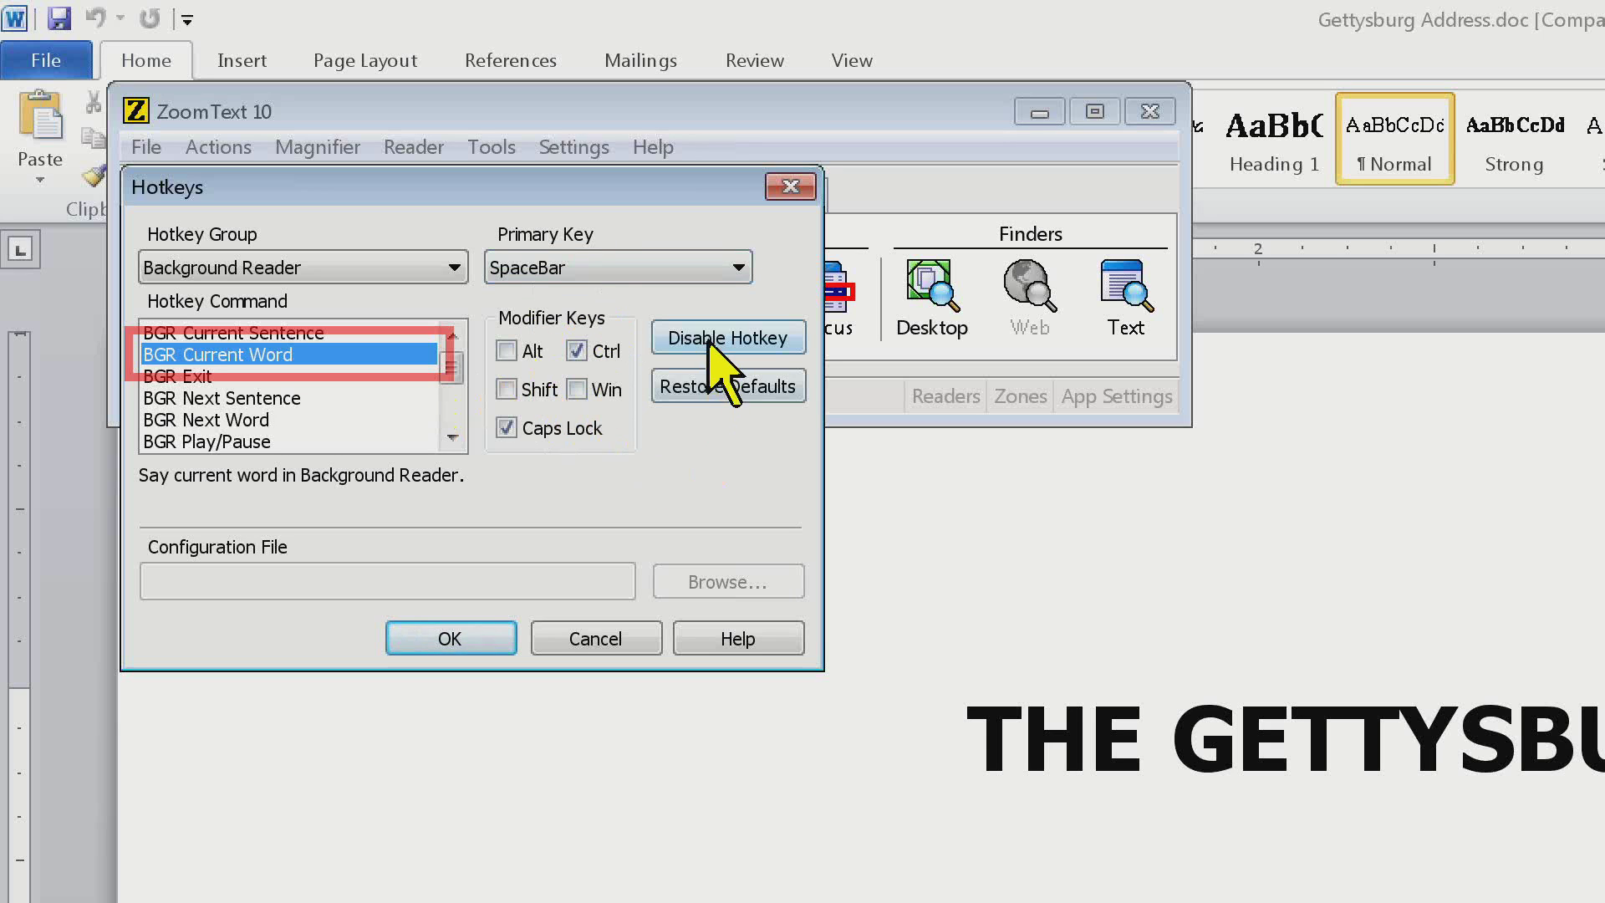
left_click(506, 389)
left_click(542, 426)
left_click(623, 385)
left_click(607, 351)
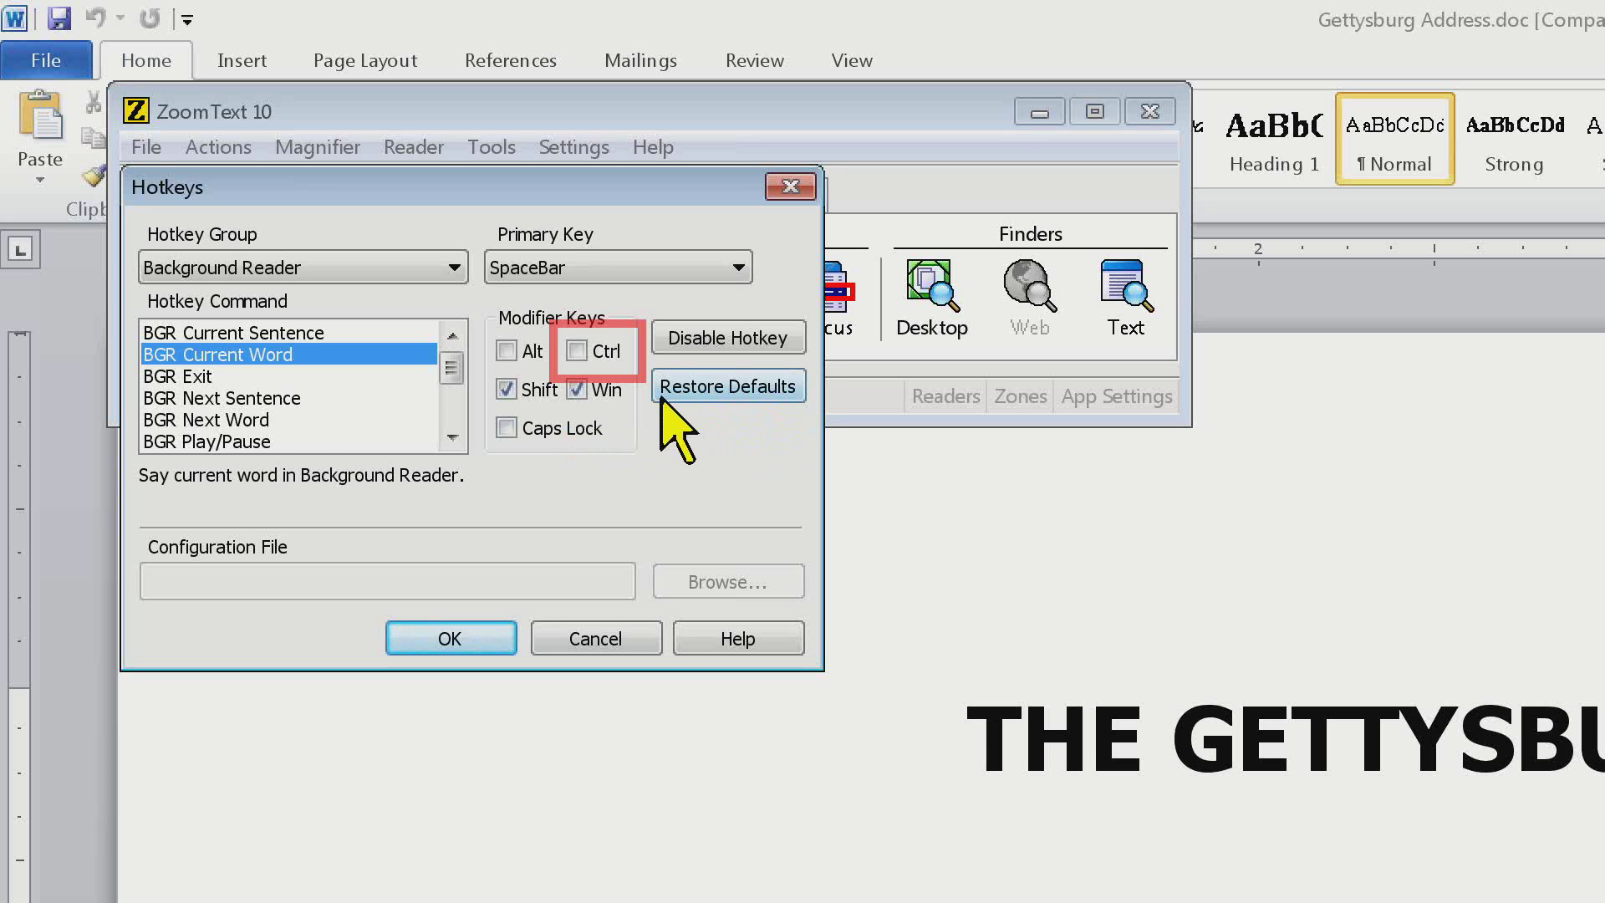
left_click(615, 634)
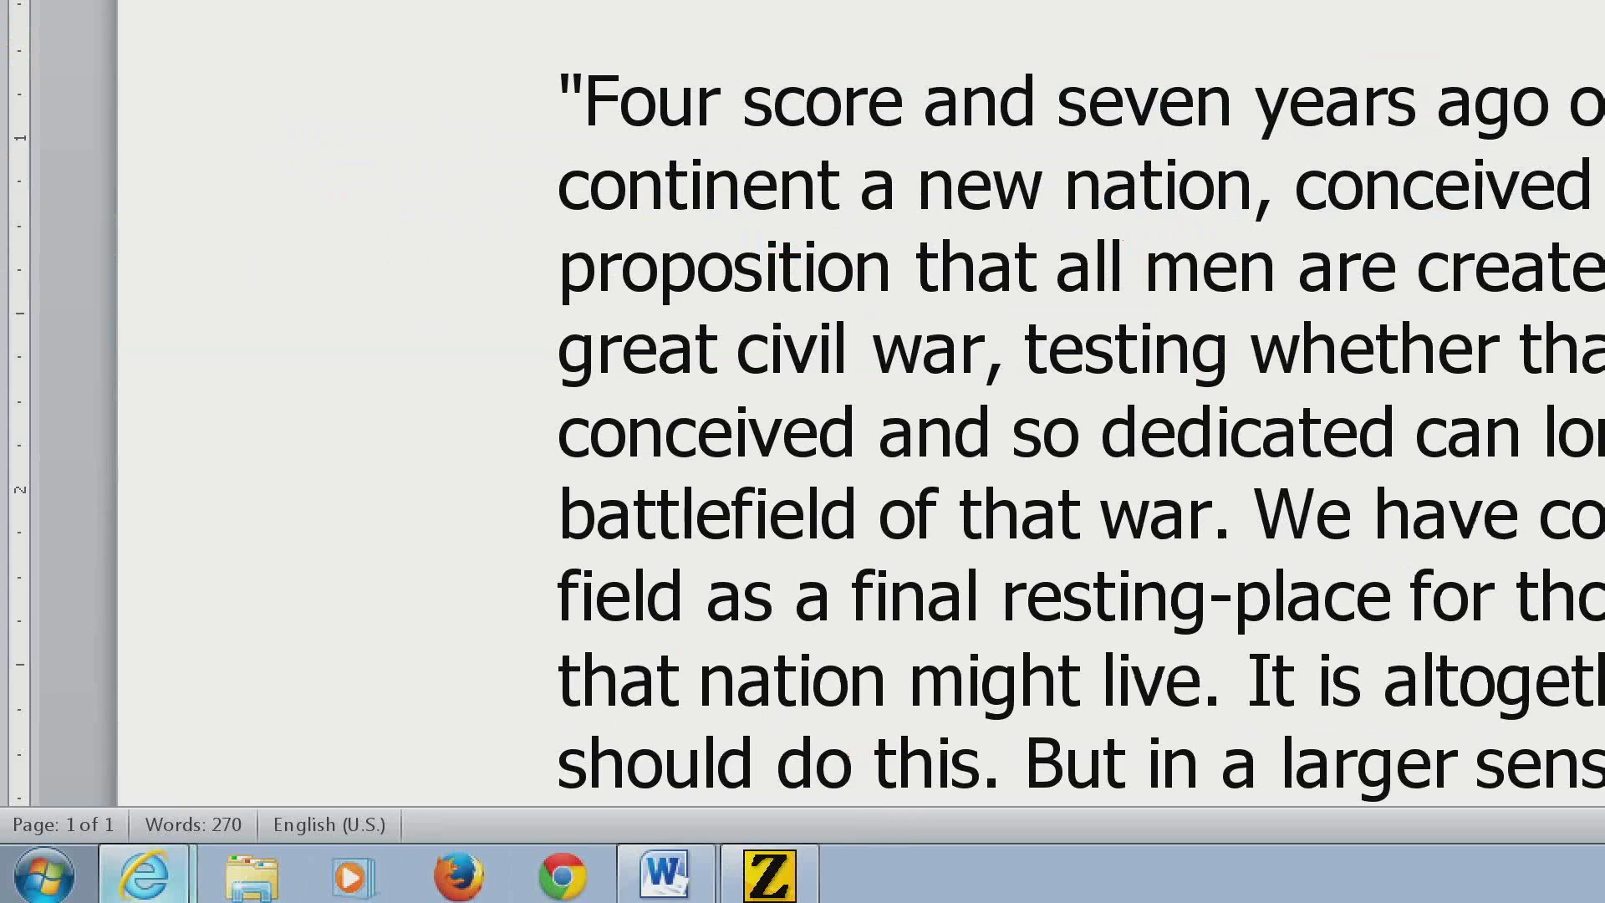
left_click(144, 873)
left_click(650, 57)
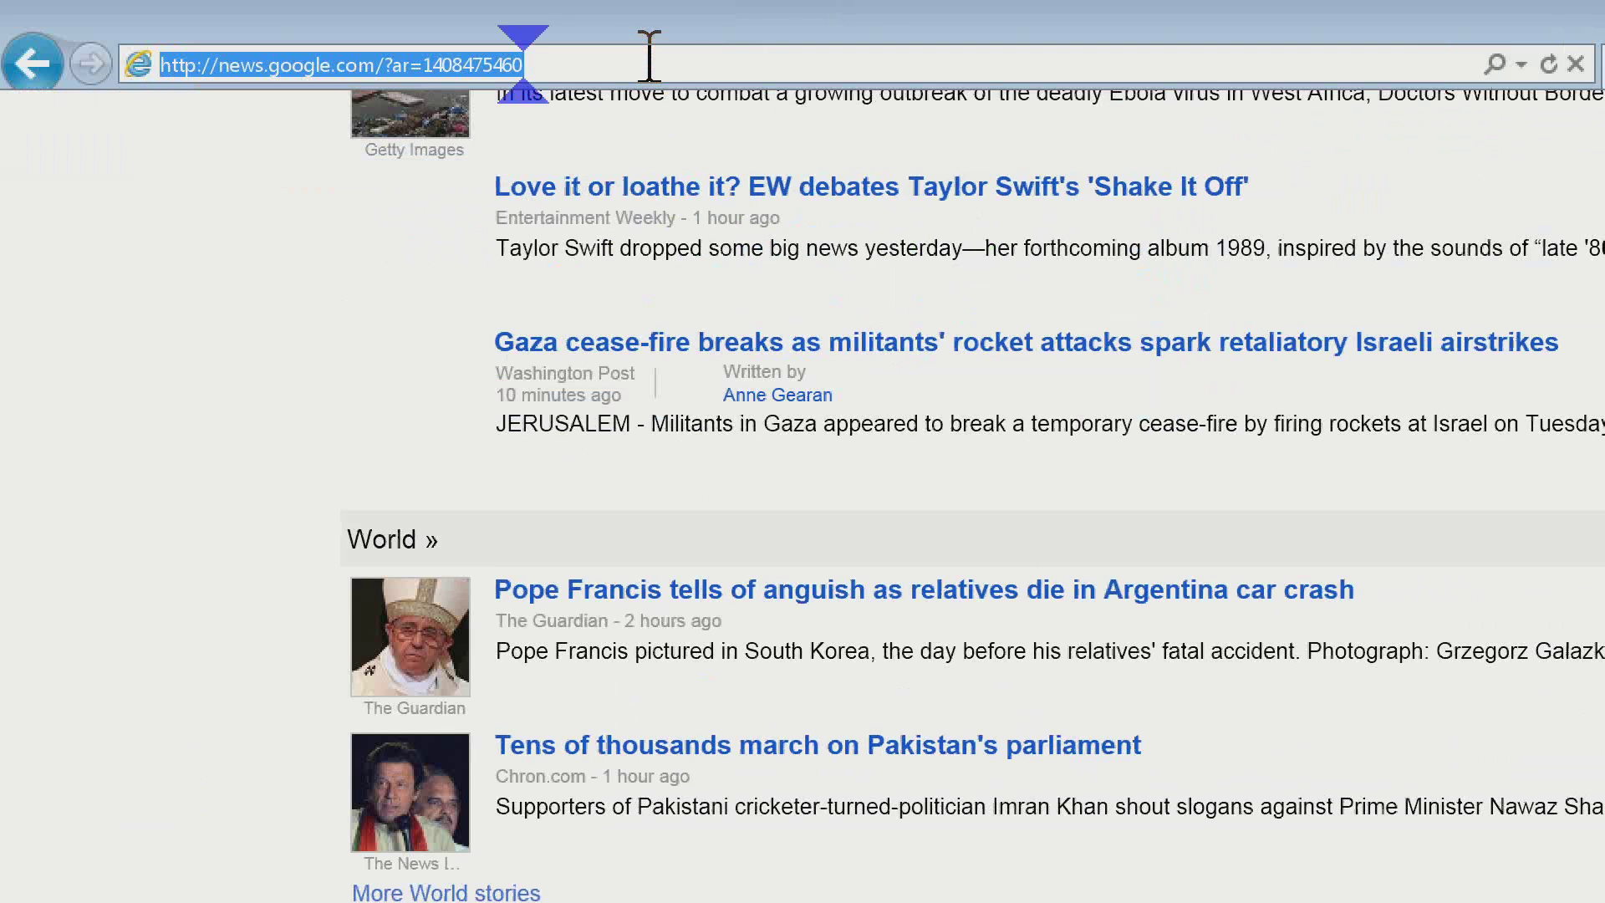
type("www.ais")
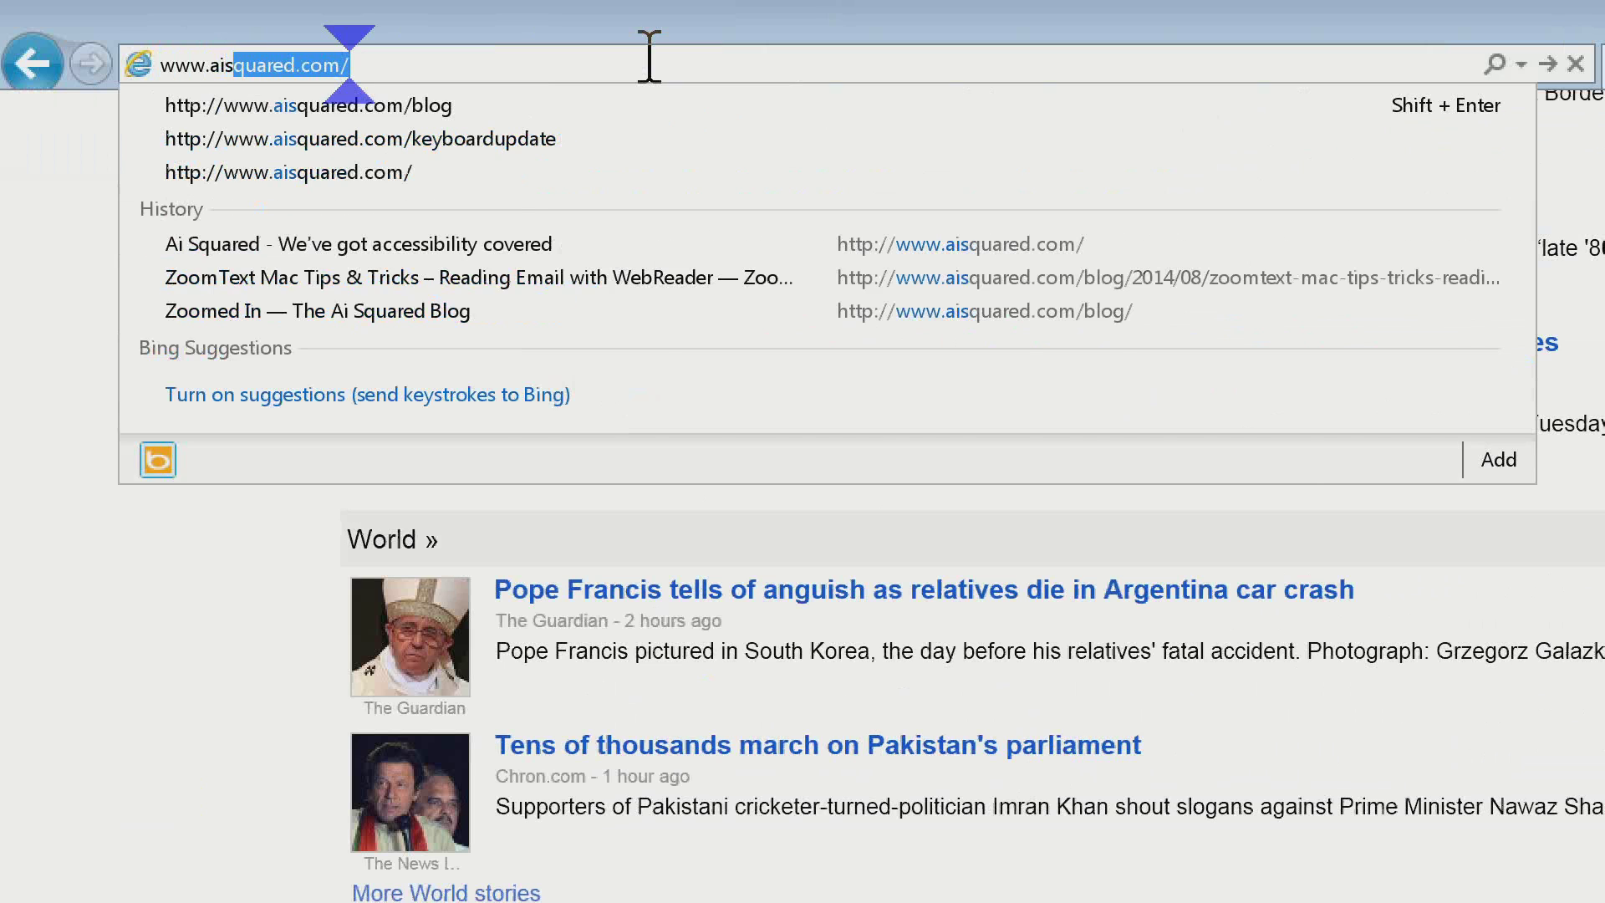
key("Return")
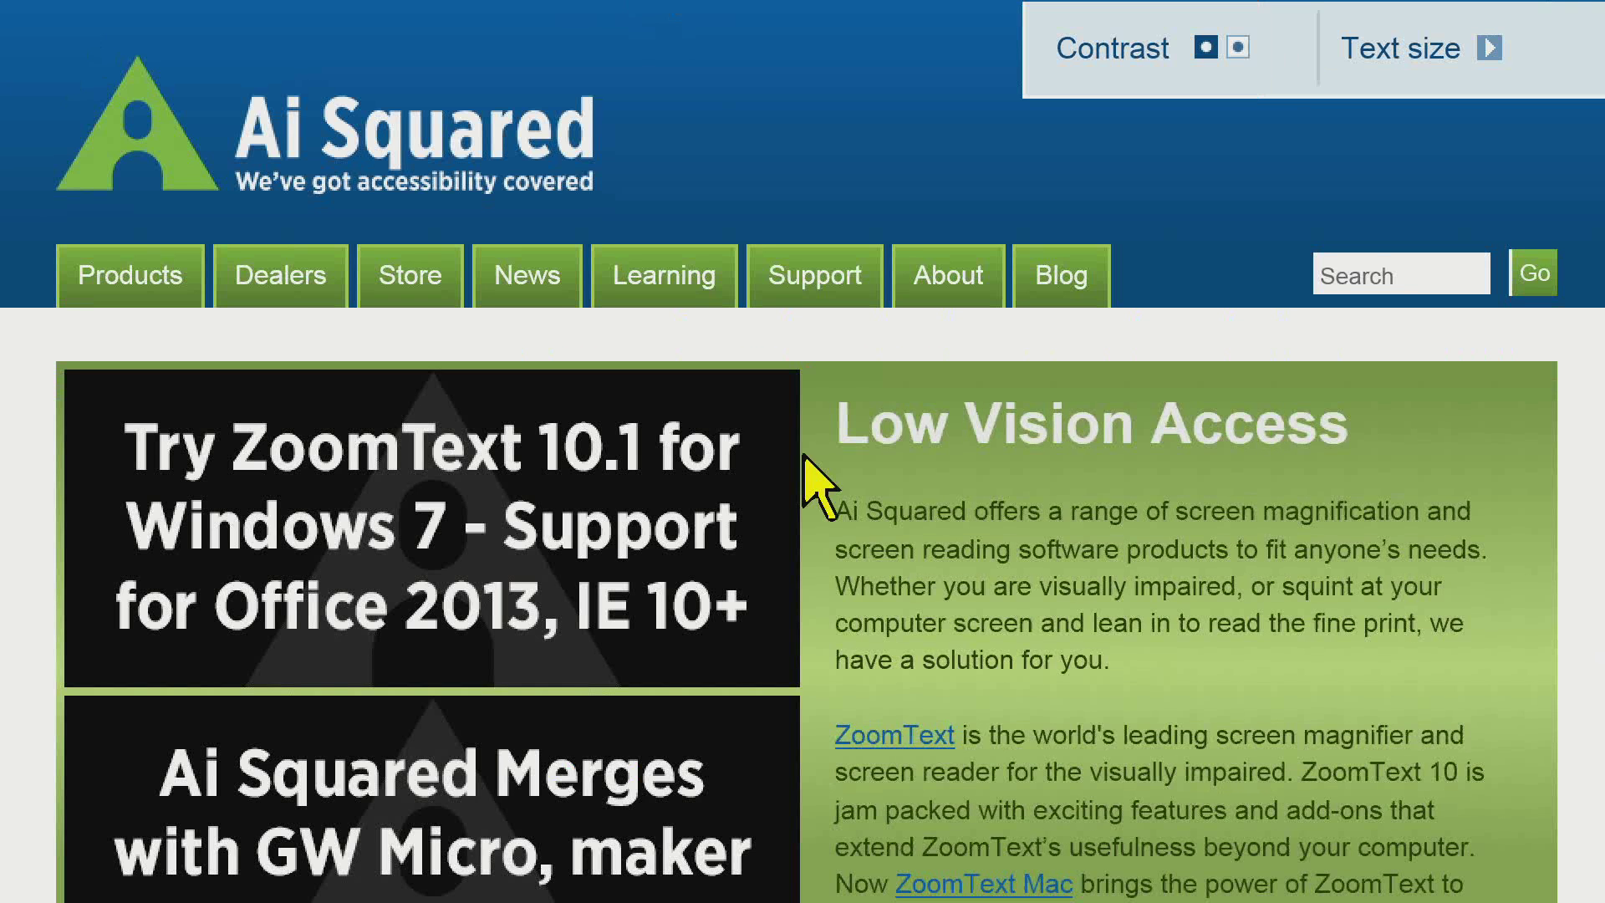
left_click(861, 316)
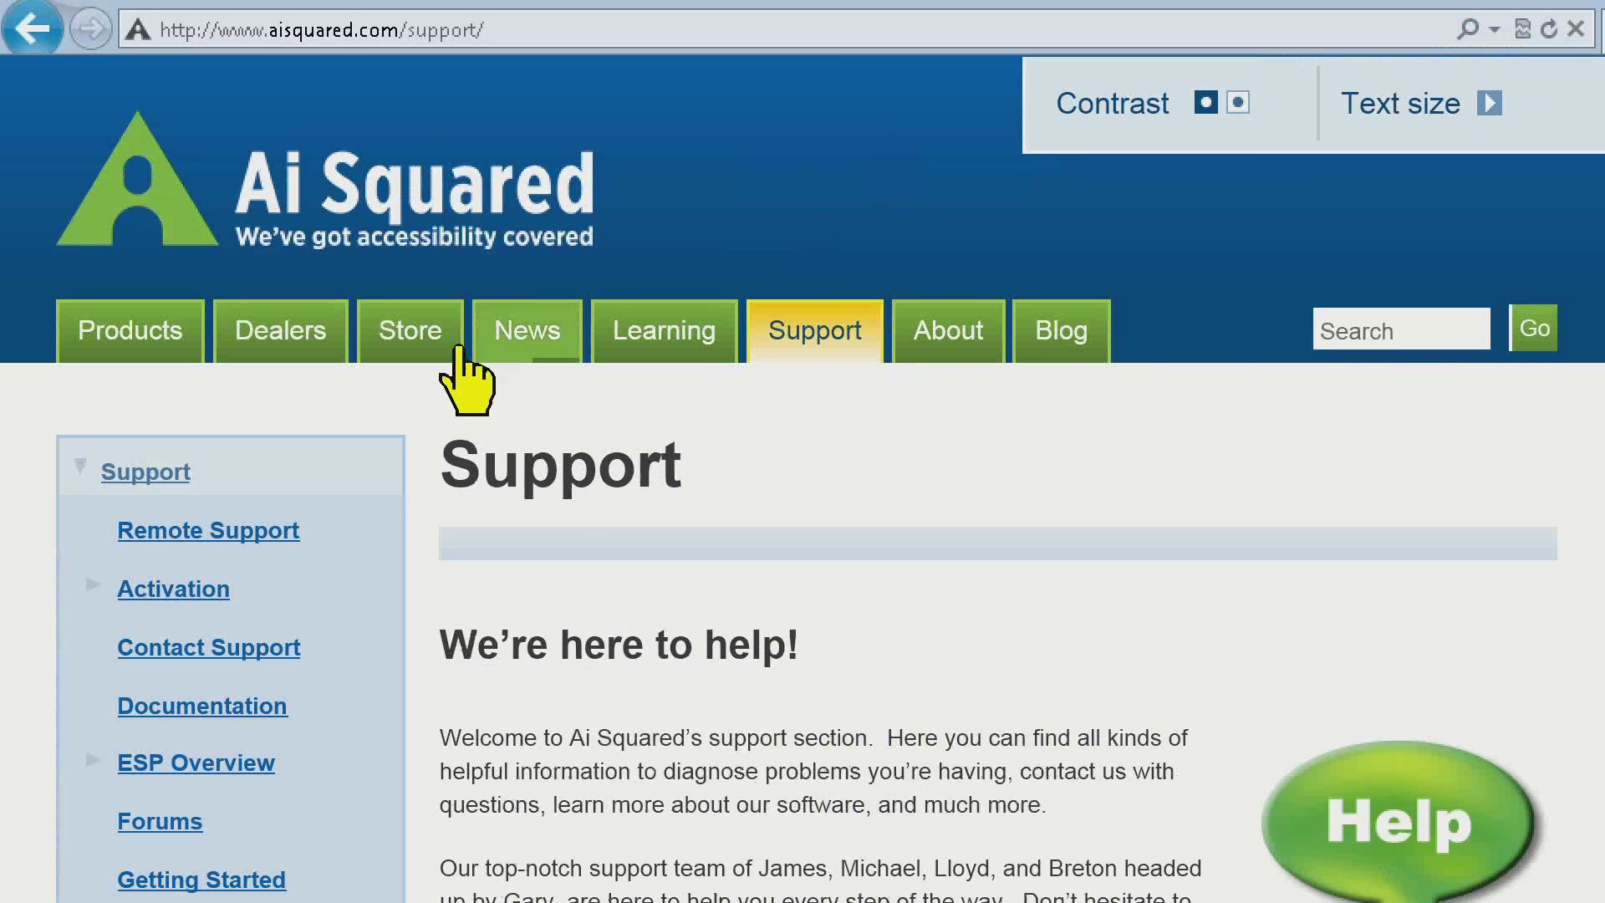
Step: Open the Documentation page and look through the Word and PDF guides for ZoomText and ZoomText Express
left_click(212, 618)
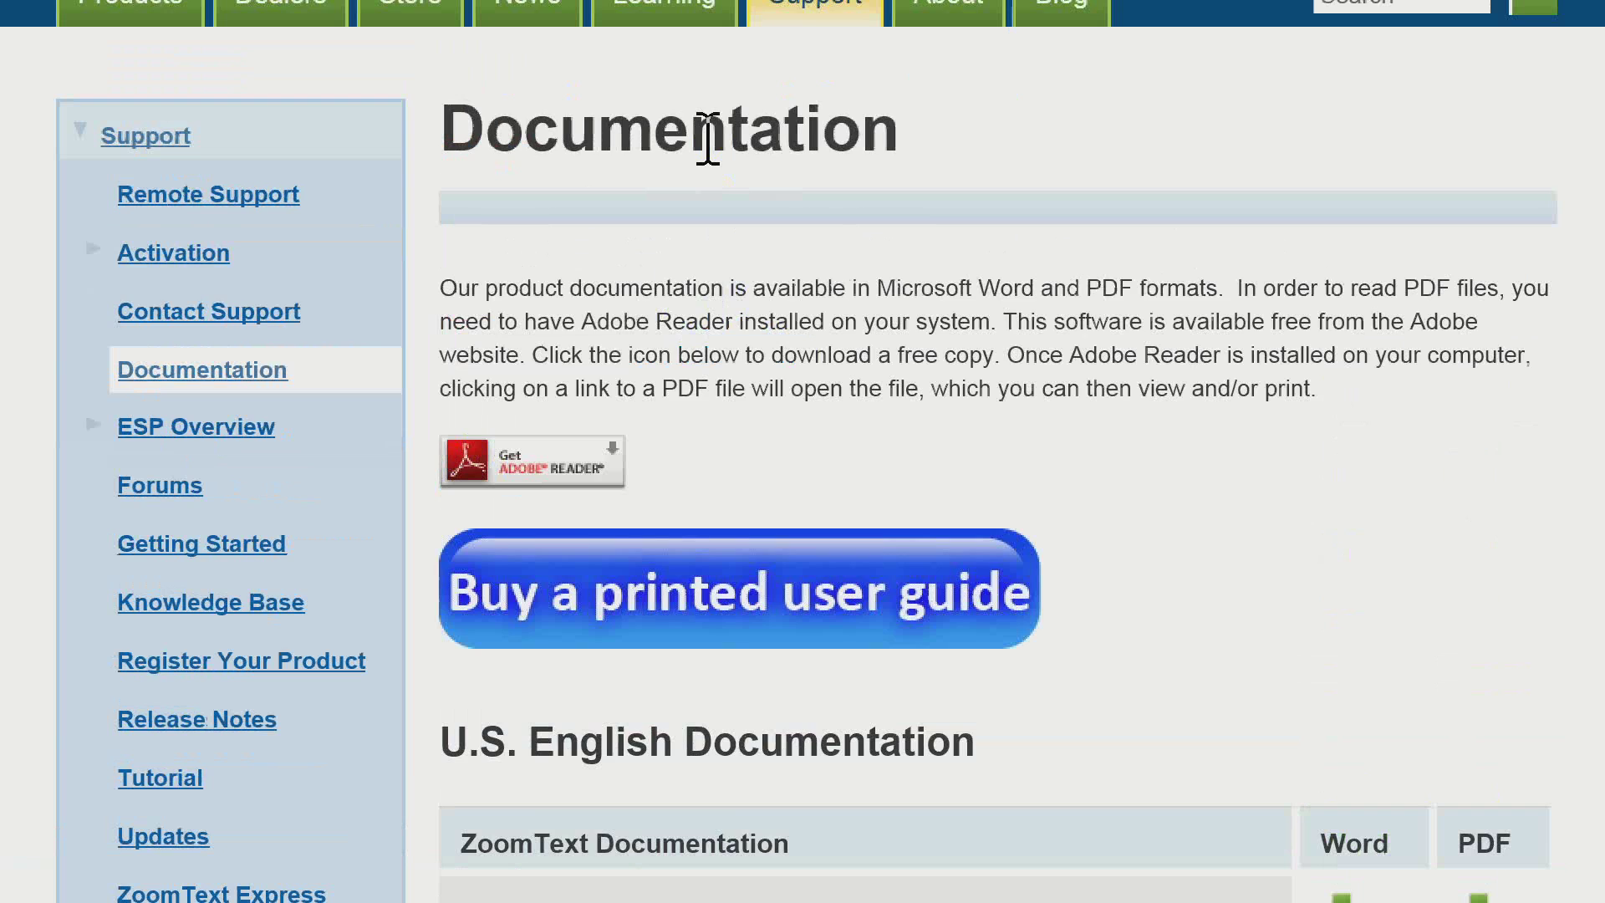
scroll(706, 138, "down", 5)
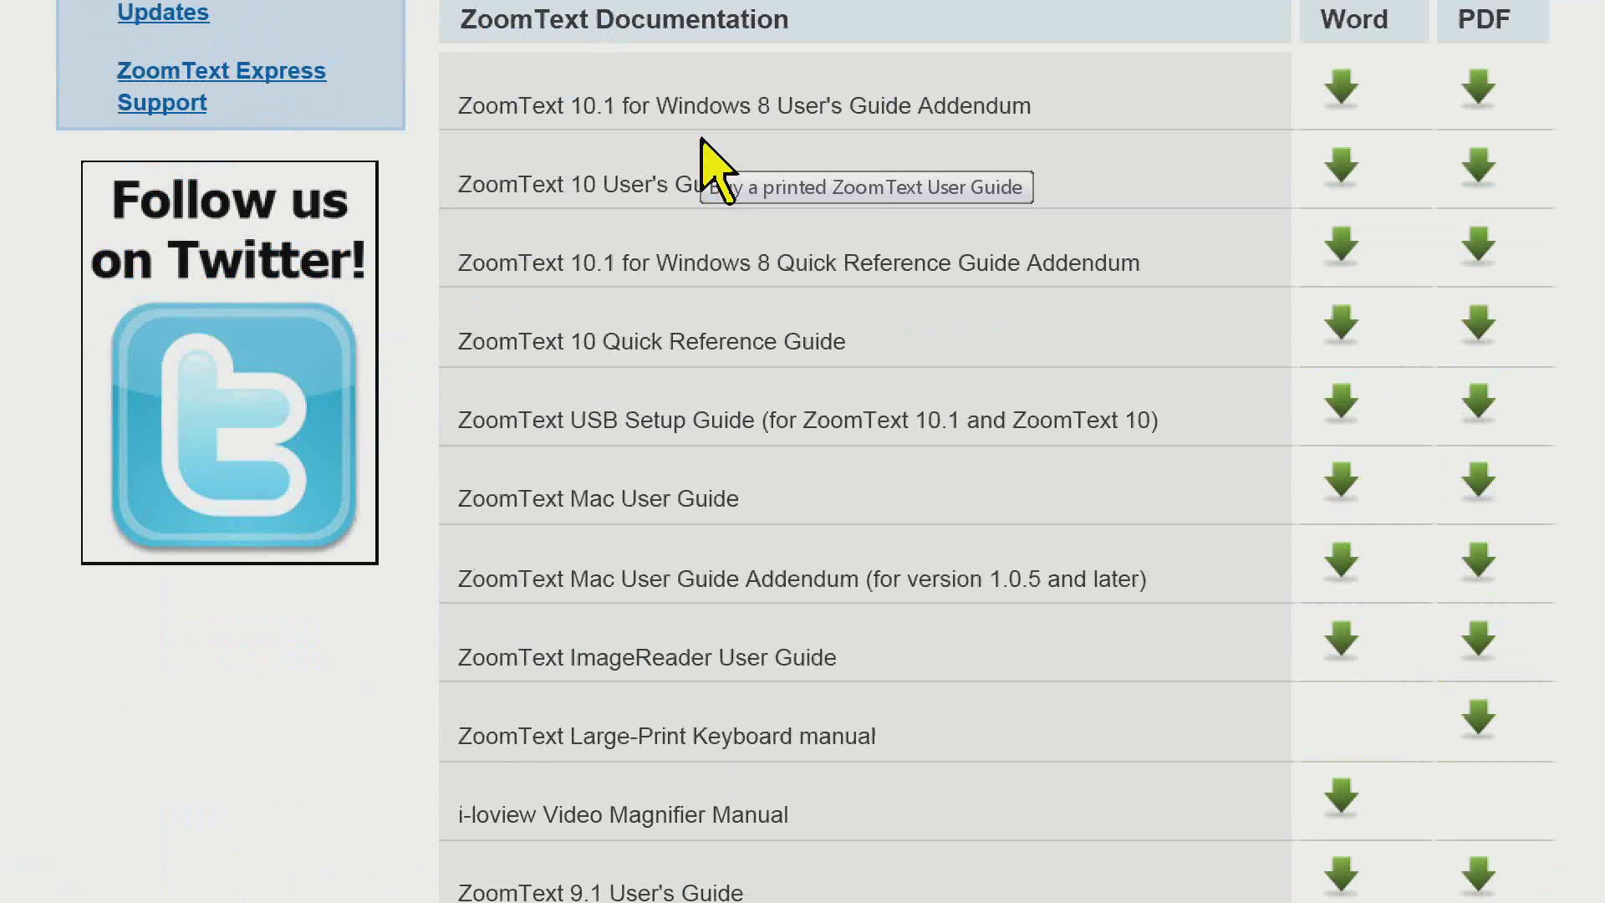
scroll(704, 140, "down", 3)
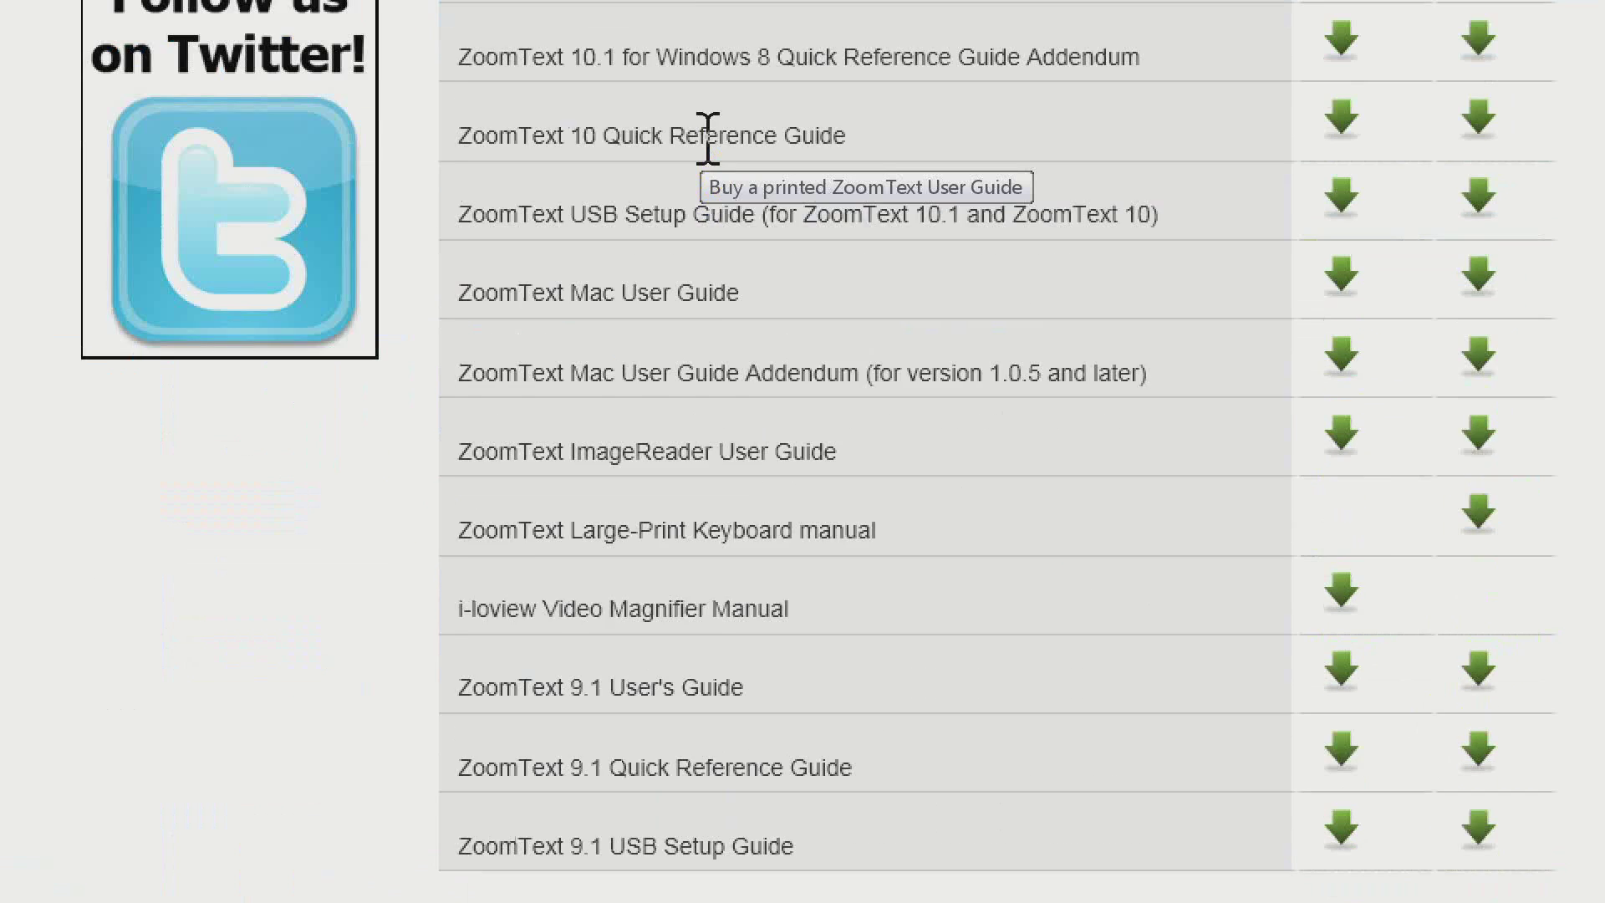
scroll(702, 140, "down", 4)
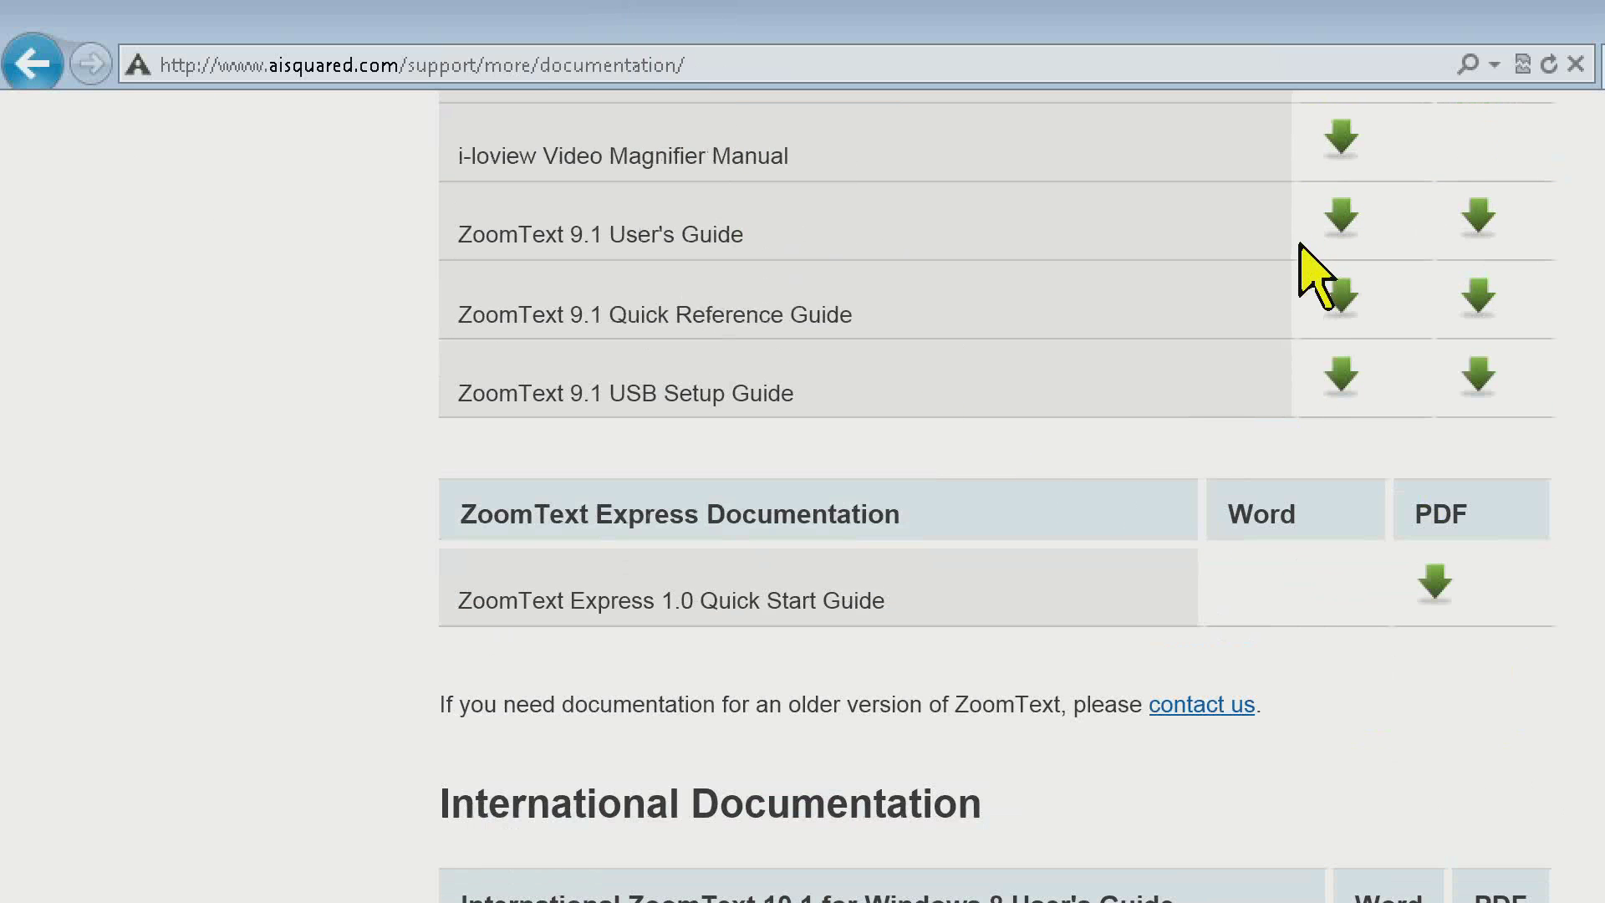
scroll(1318, 268, "up", 8)
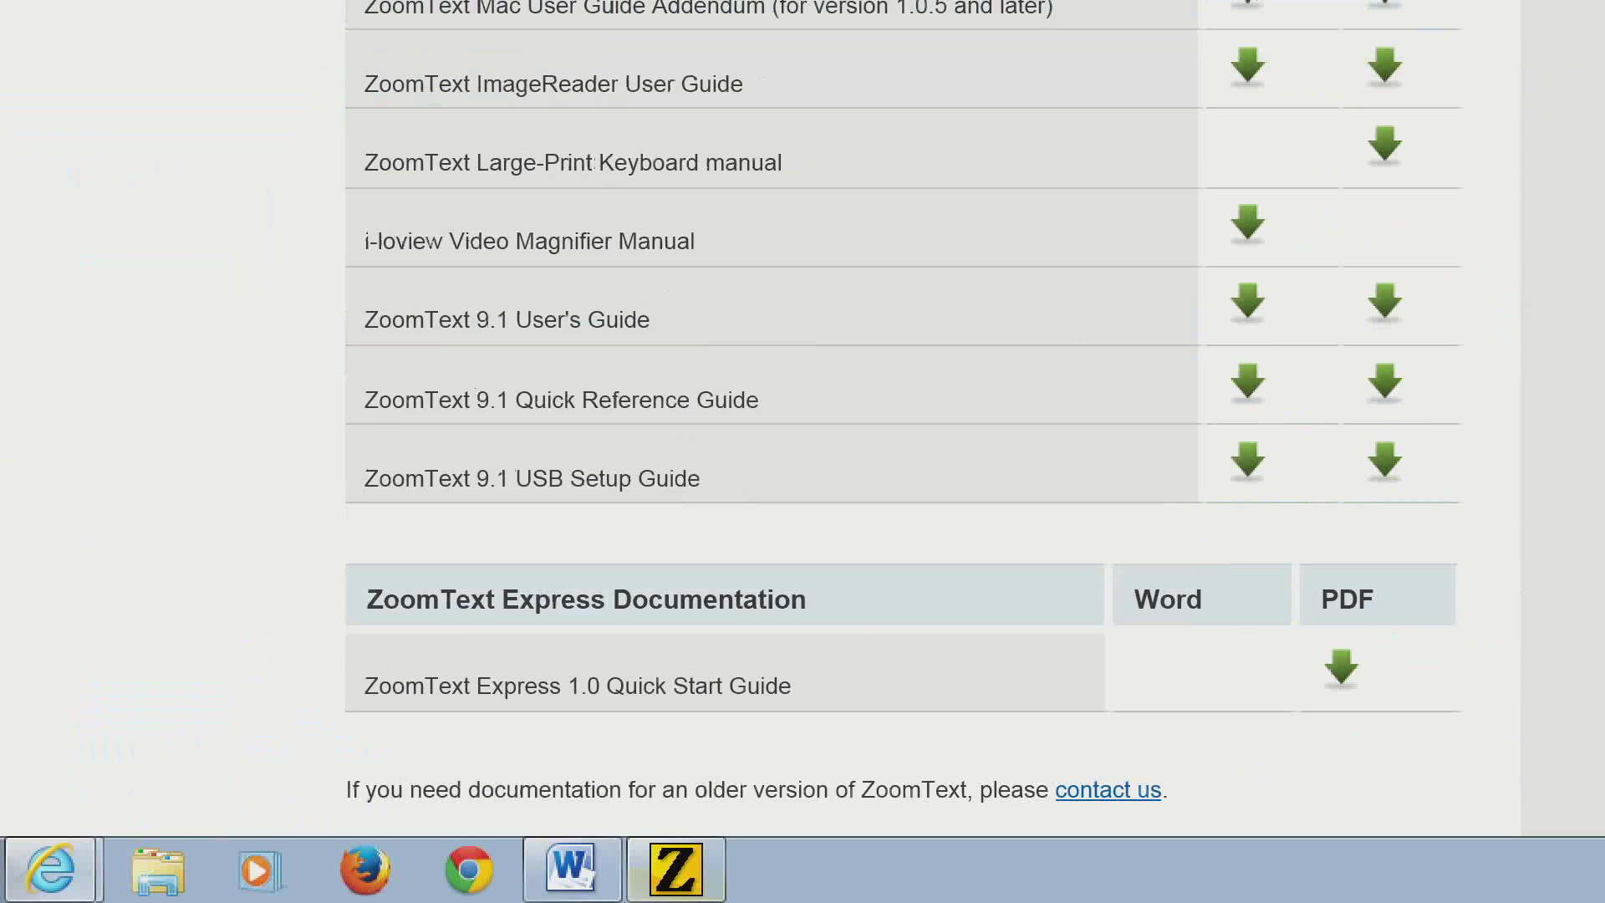
Step: Switch to ZoomText 10 and open its built-in ZoomText Help
left_click(665, 869)
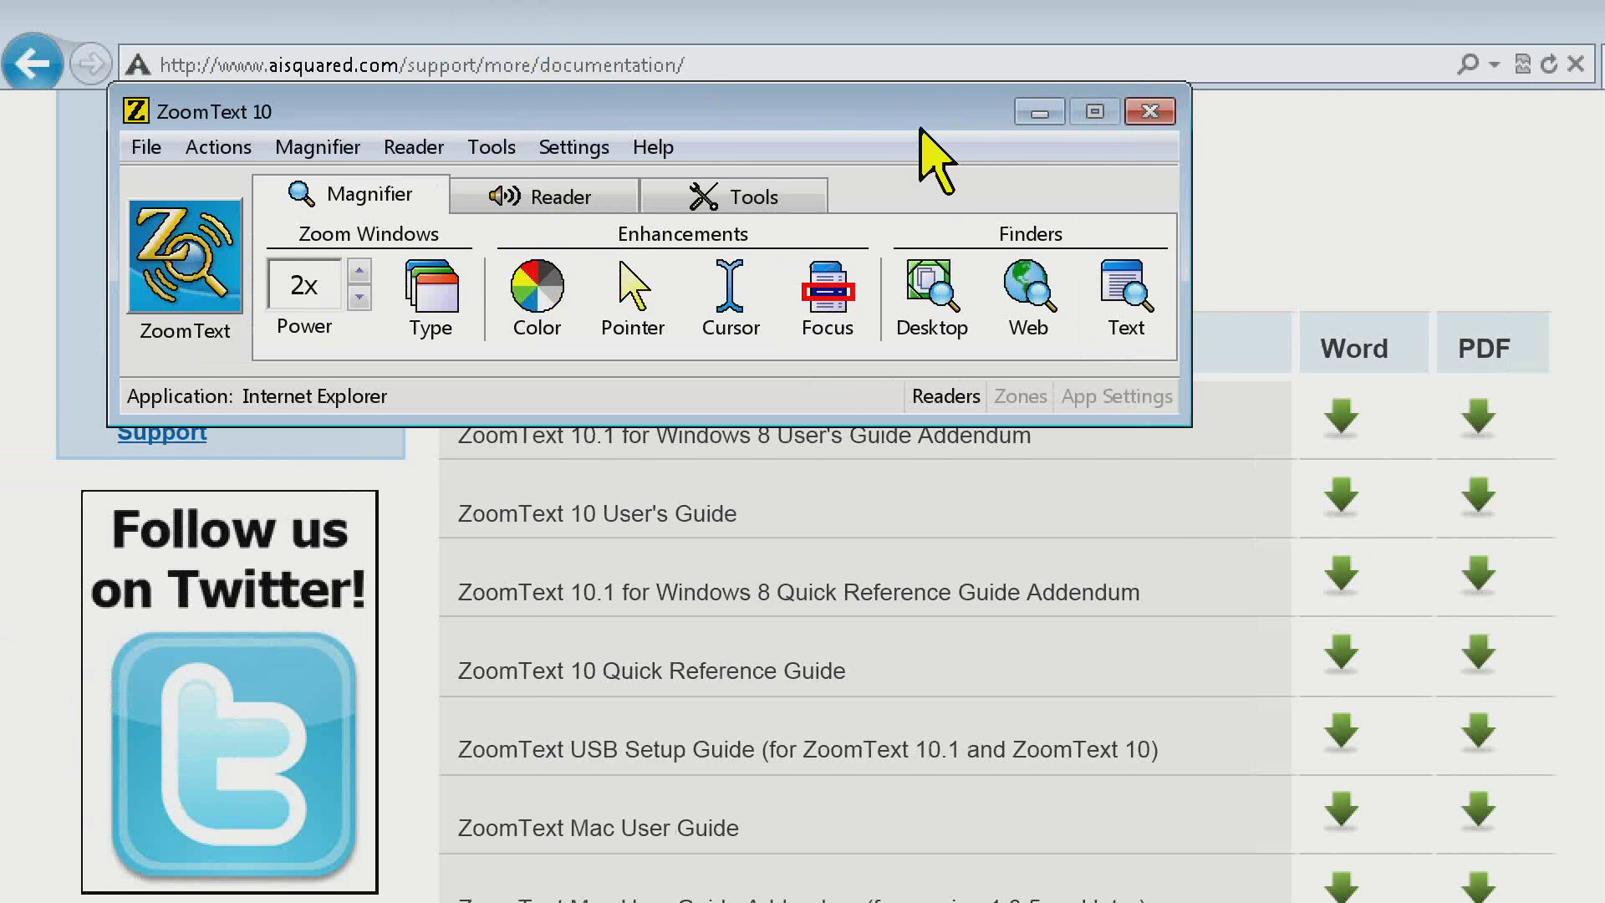
left_click(654, 147)
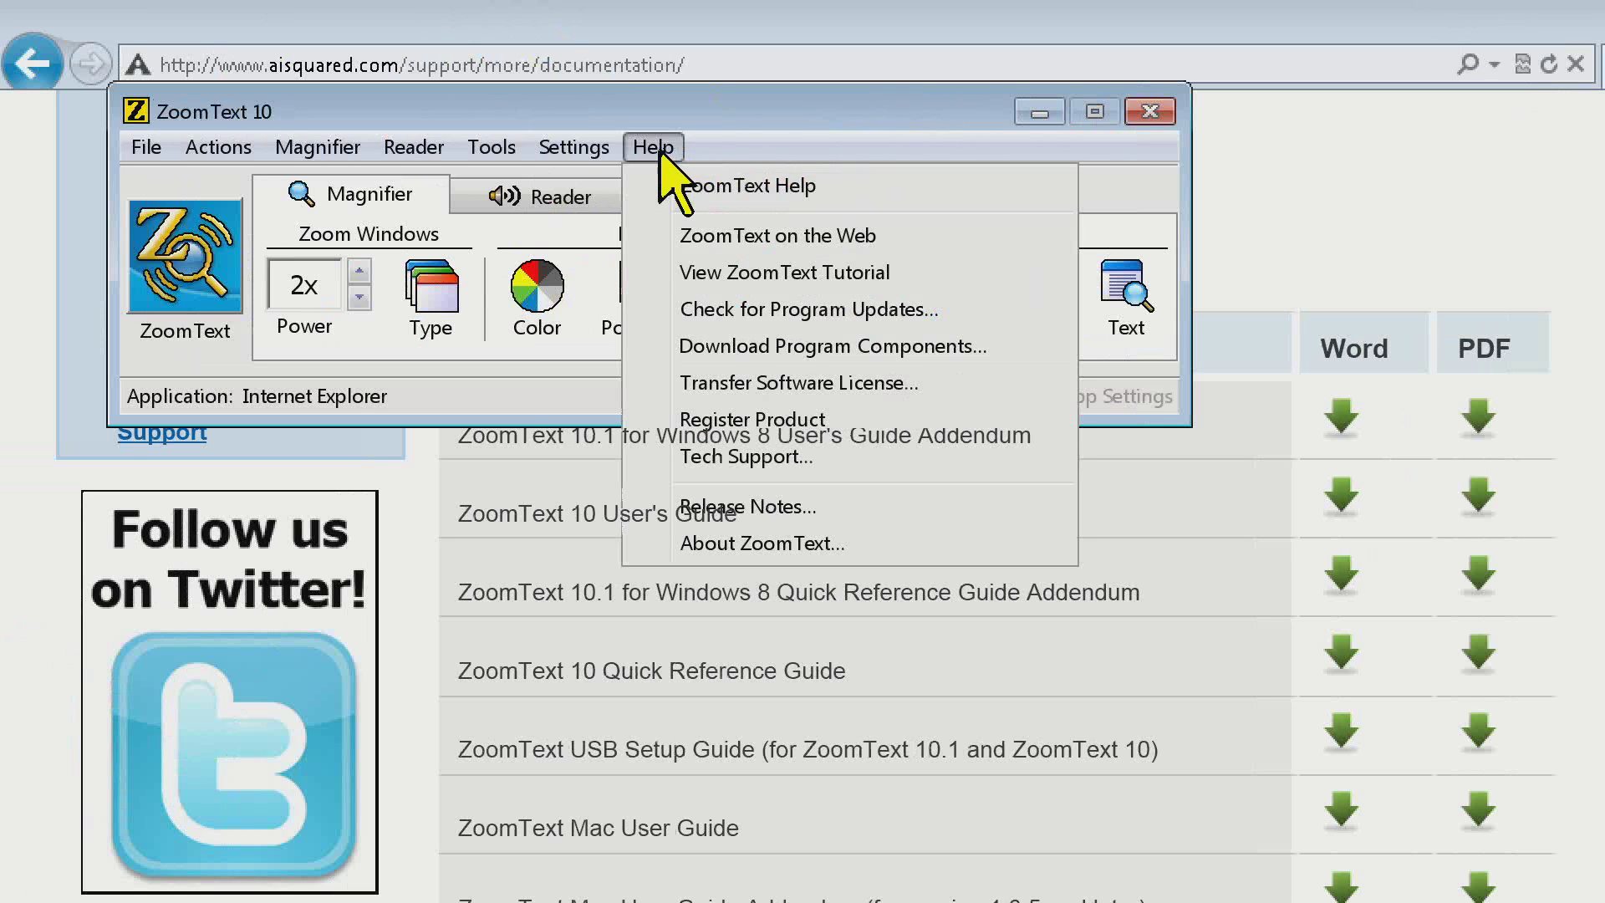
left_click(640, 185)
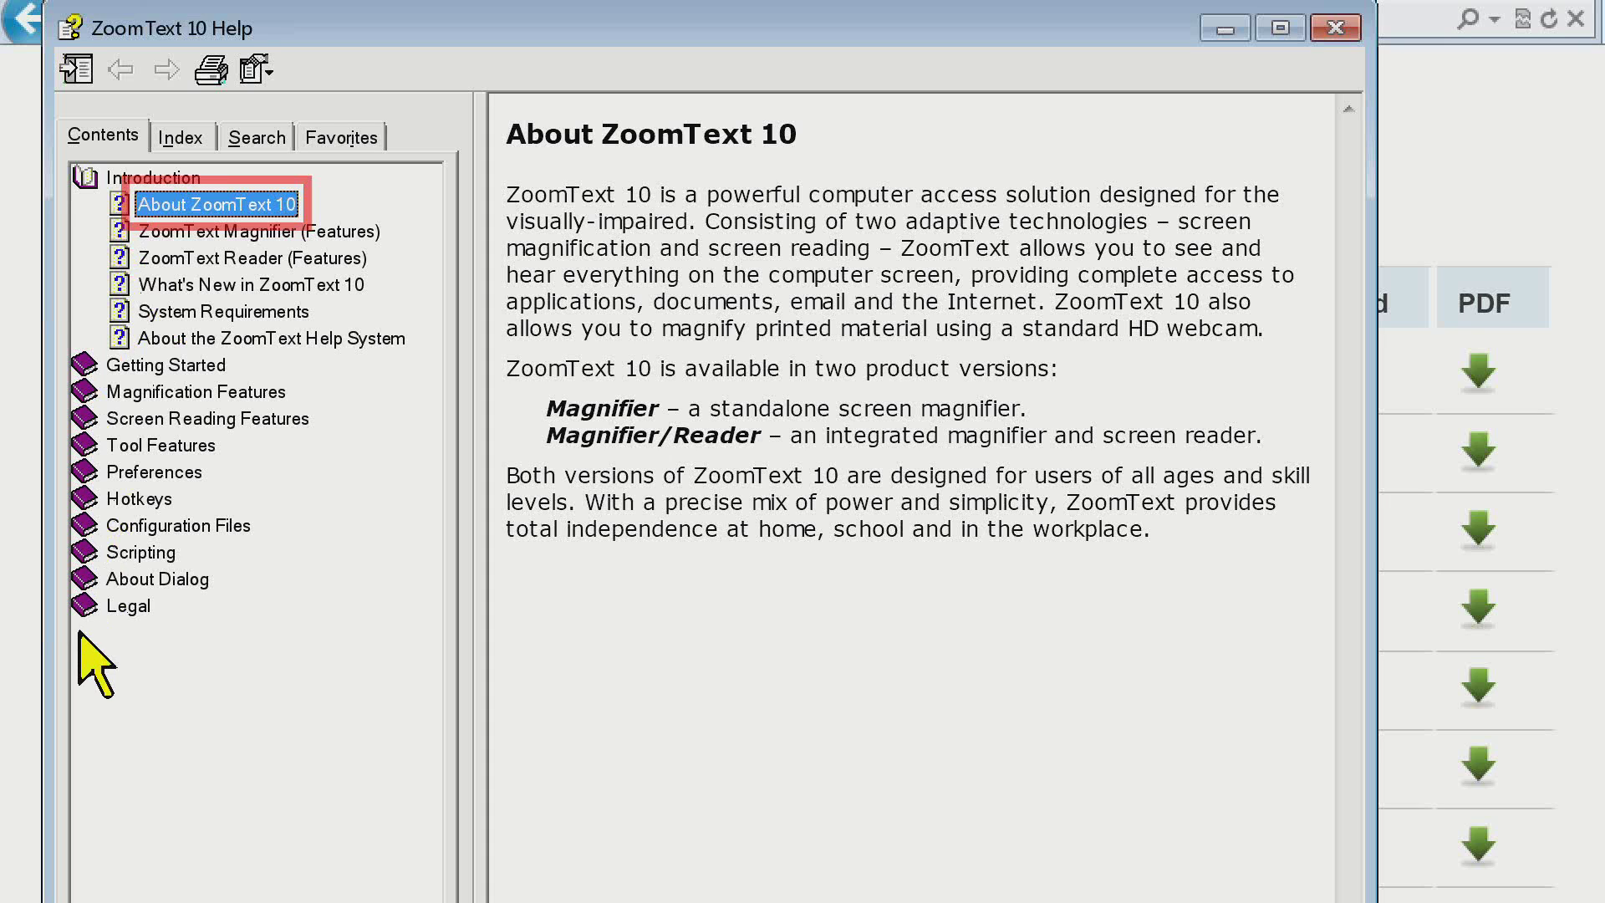
Step: Expand the Hotkeys chapter in the help contents, view the ZoomText Hotkeys topic, and close the help
left_click(153, 497)
left_click(157, 499)
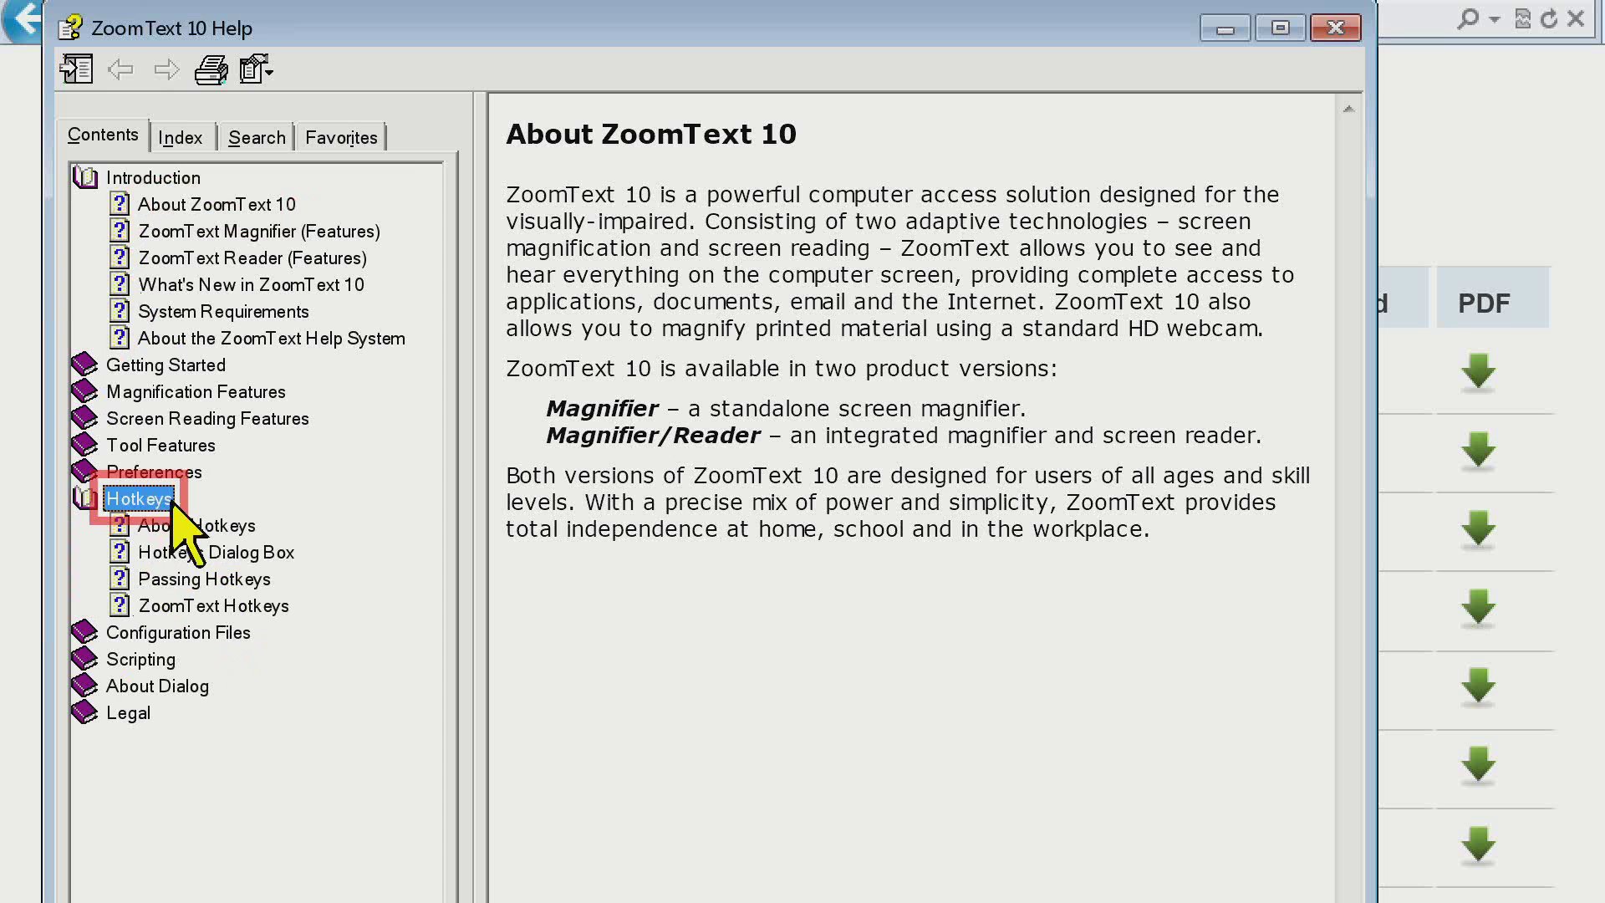
left_click(266, 553)
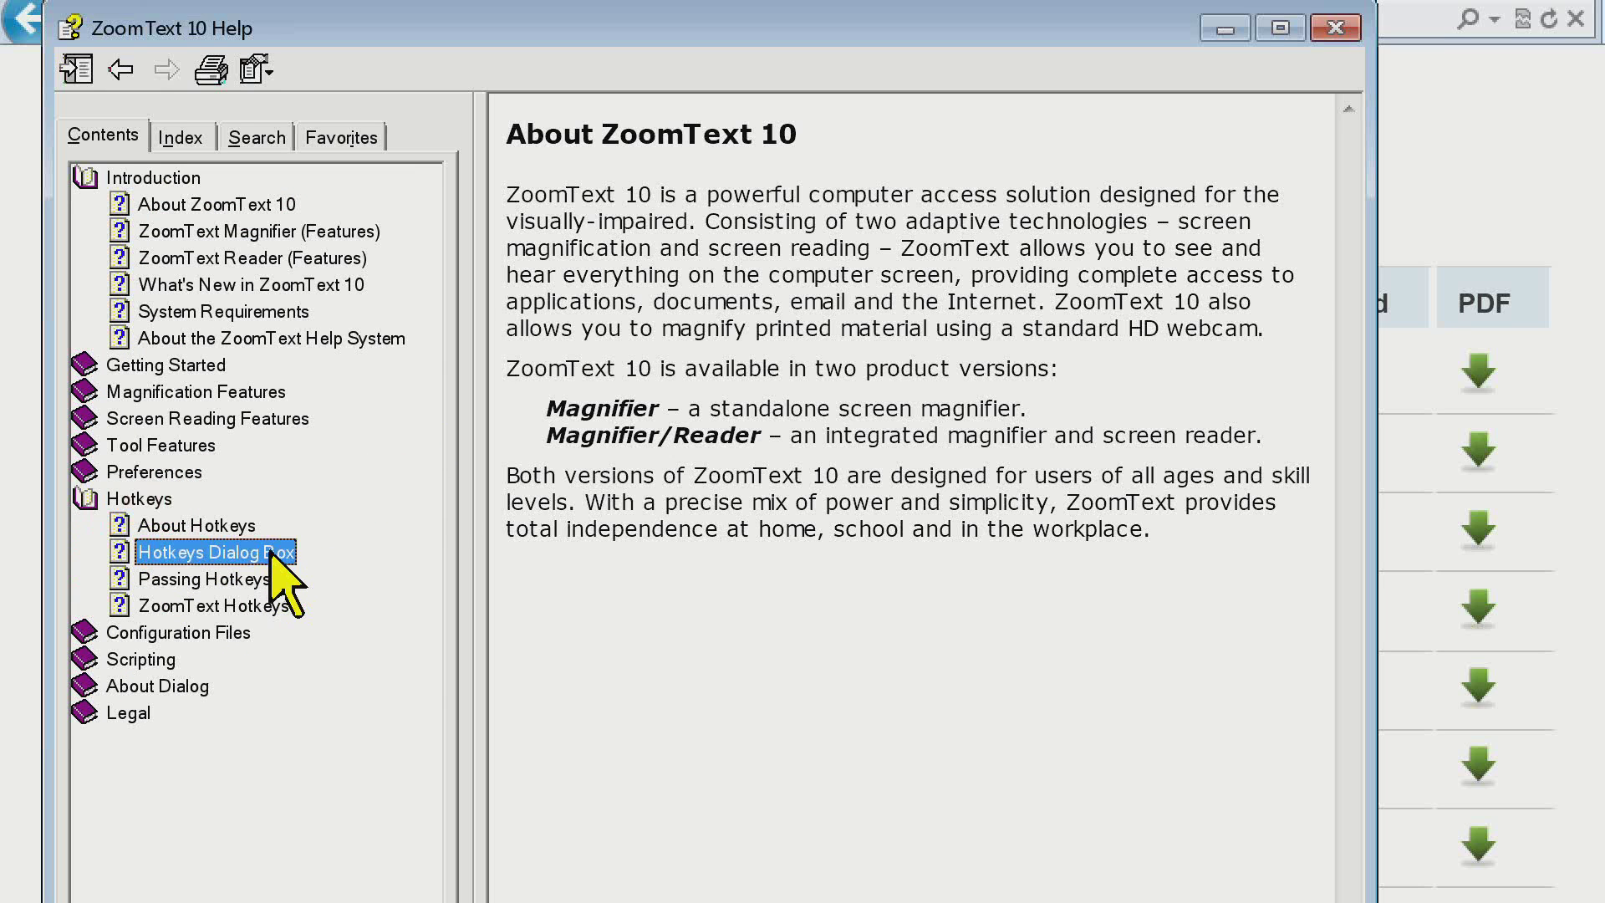
left_click(262, 608)
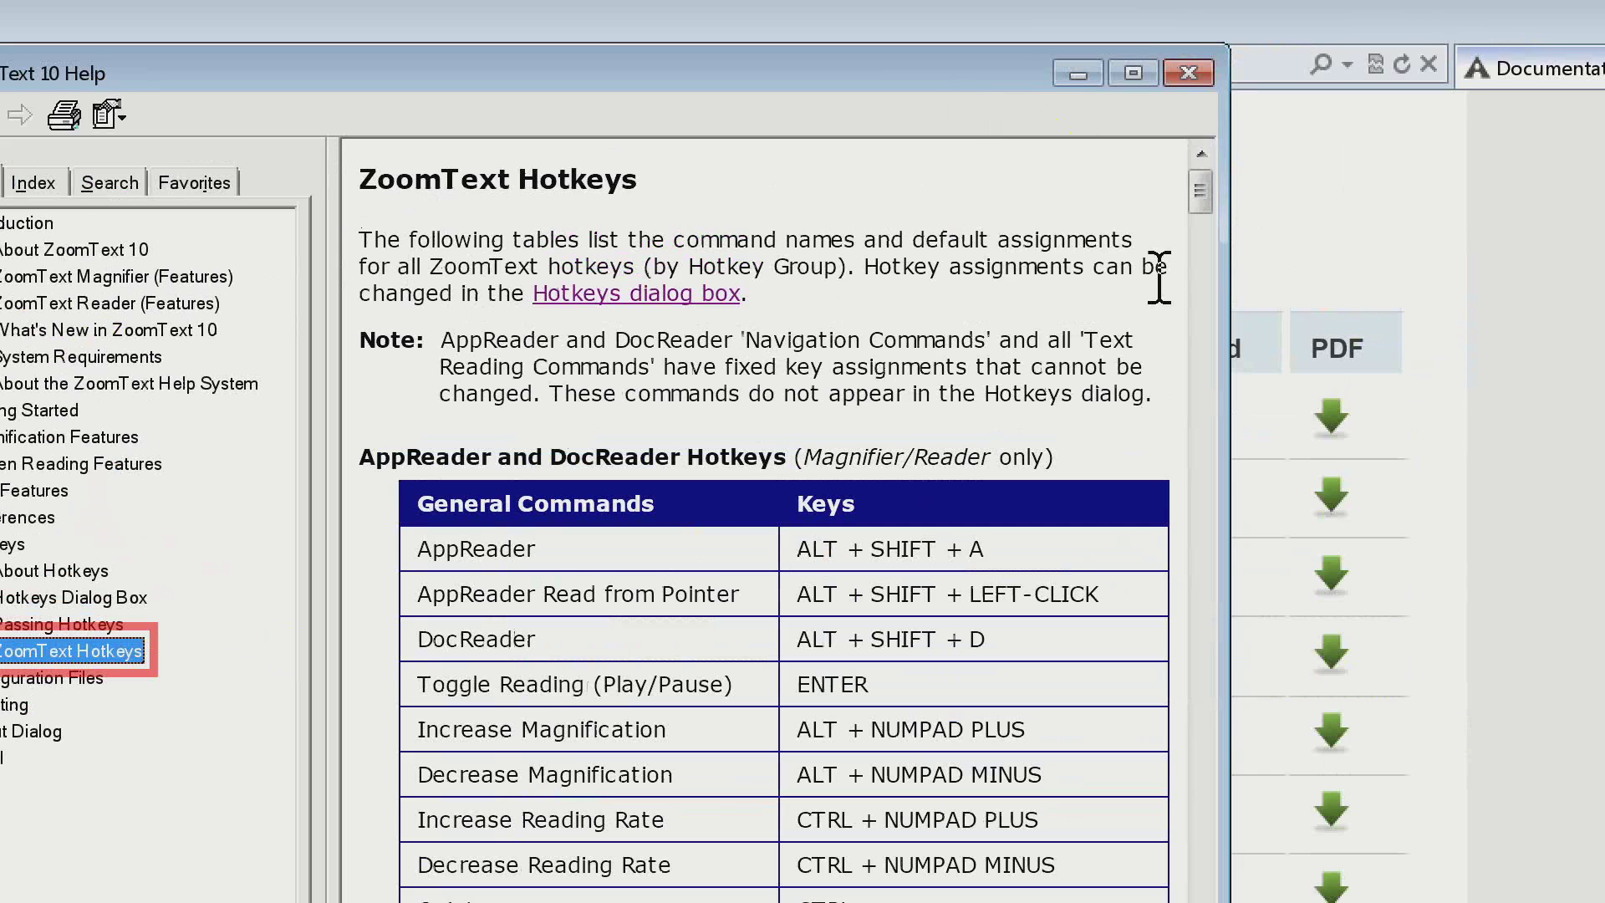
left_click_drag(1196, 205, 1057, 272)
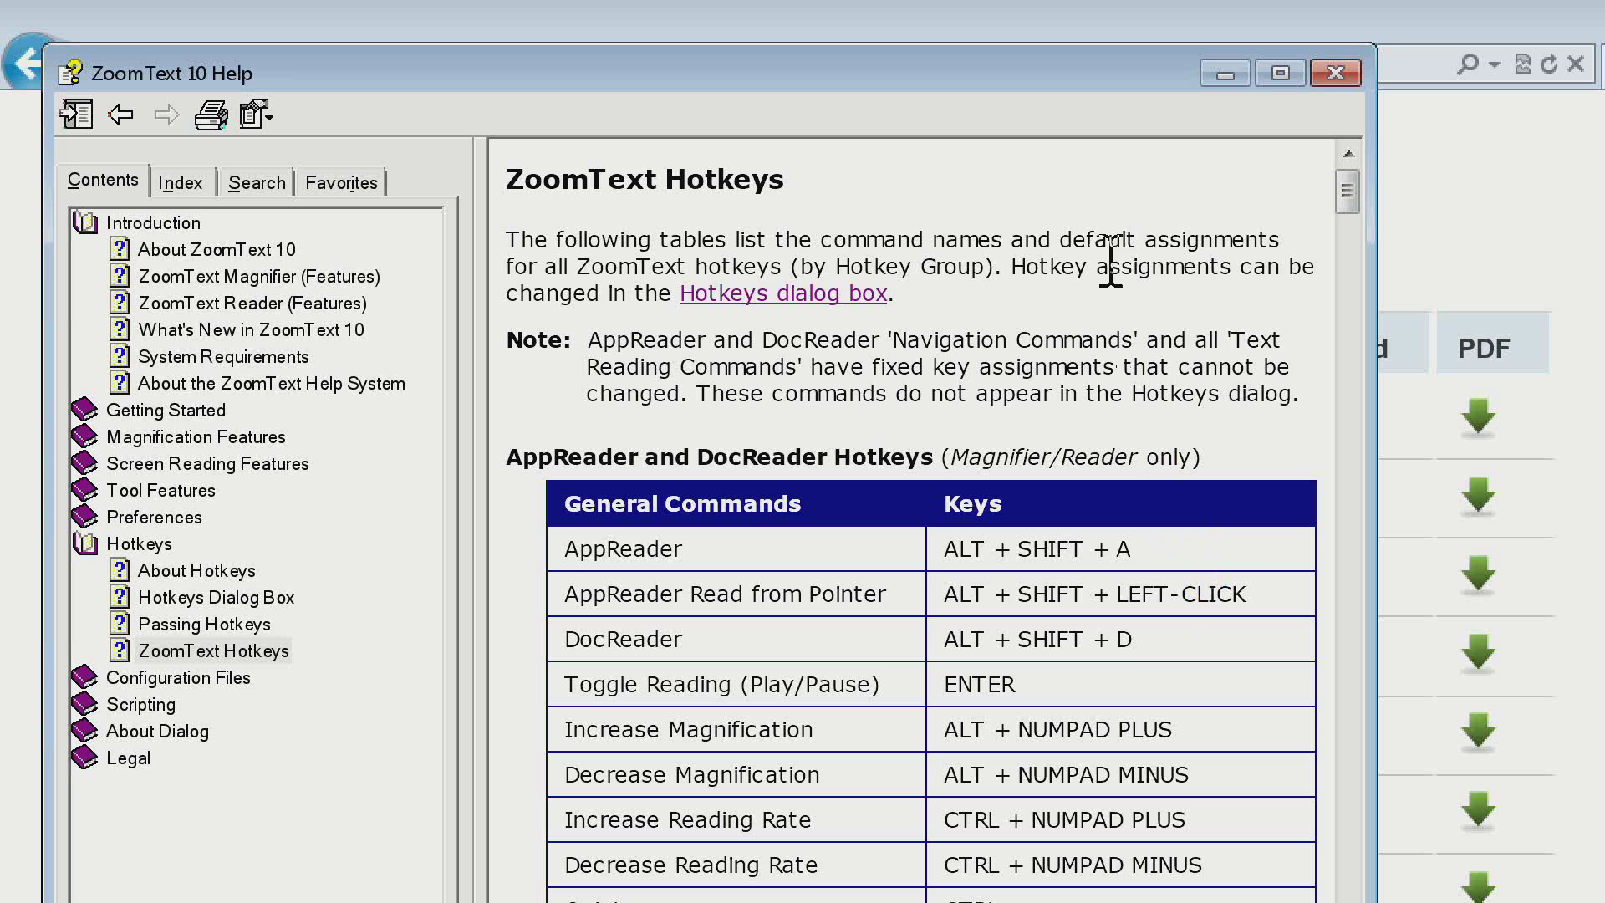
left_click(1336, 73)
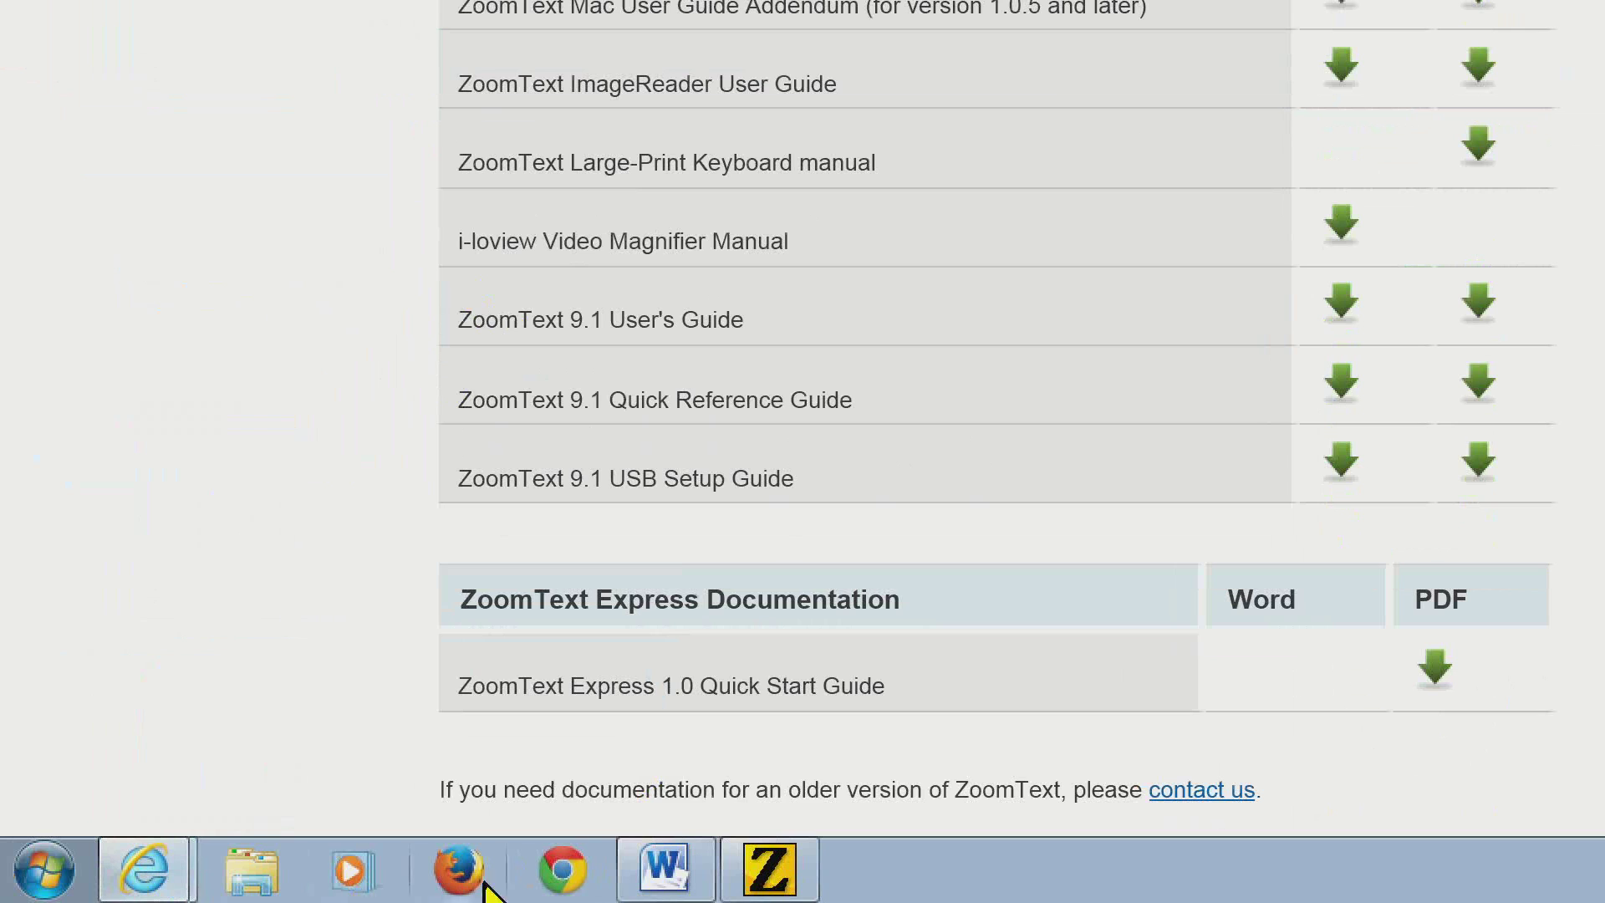
Step: Bring ZoomText to the front, return to the documentation web page, and redisplay the ZoomText window
left_click(760, 873)
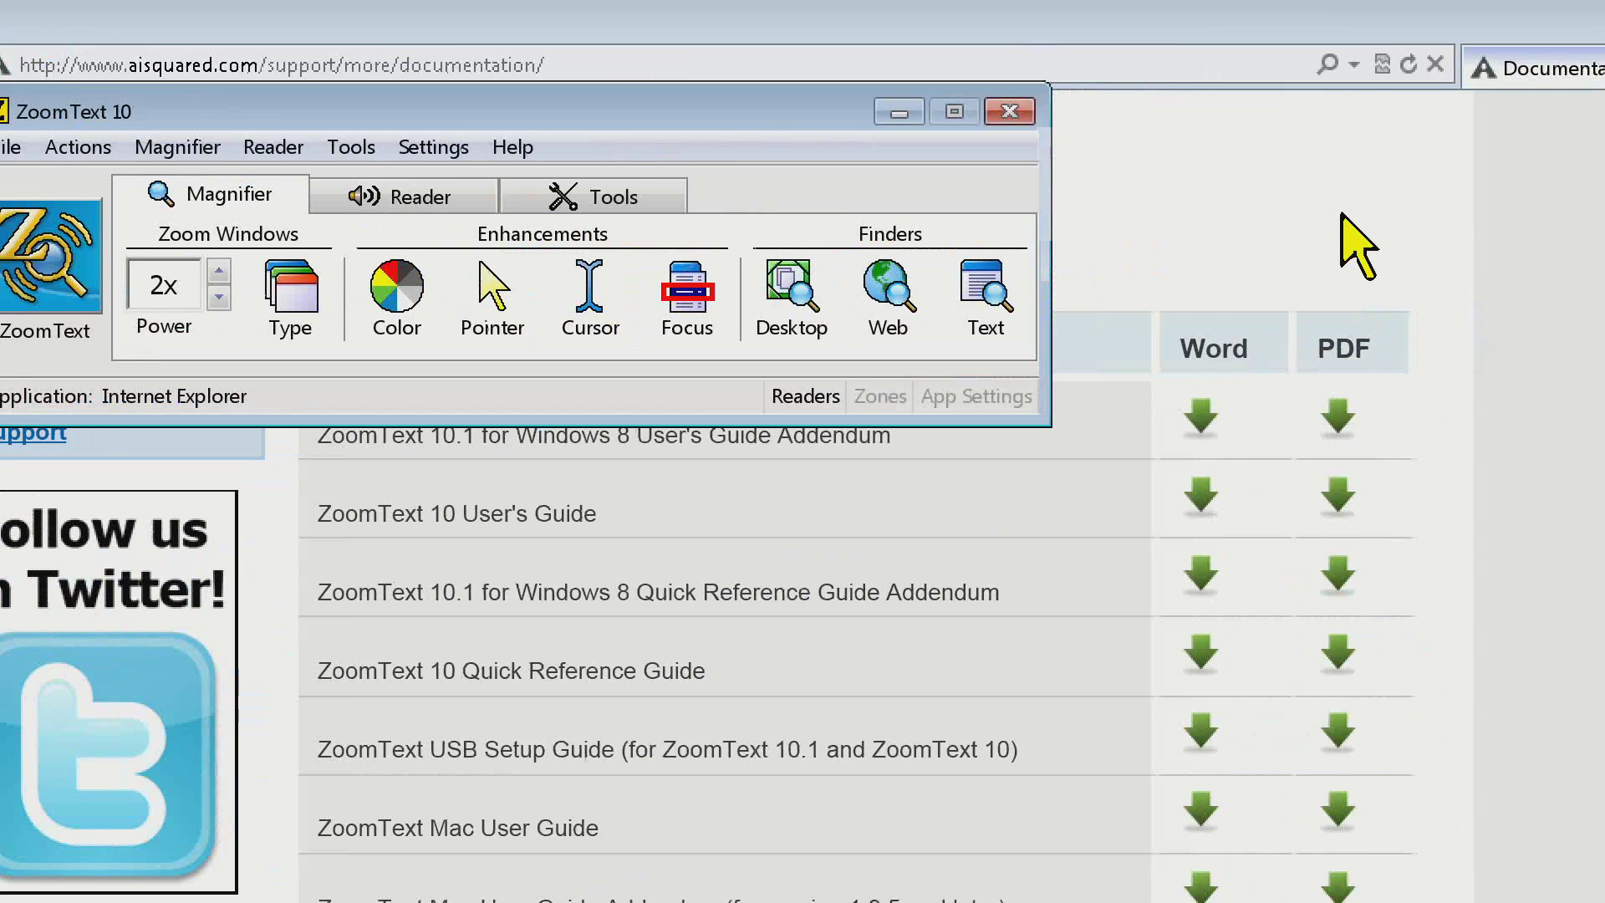
left_click(1360, 245)
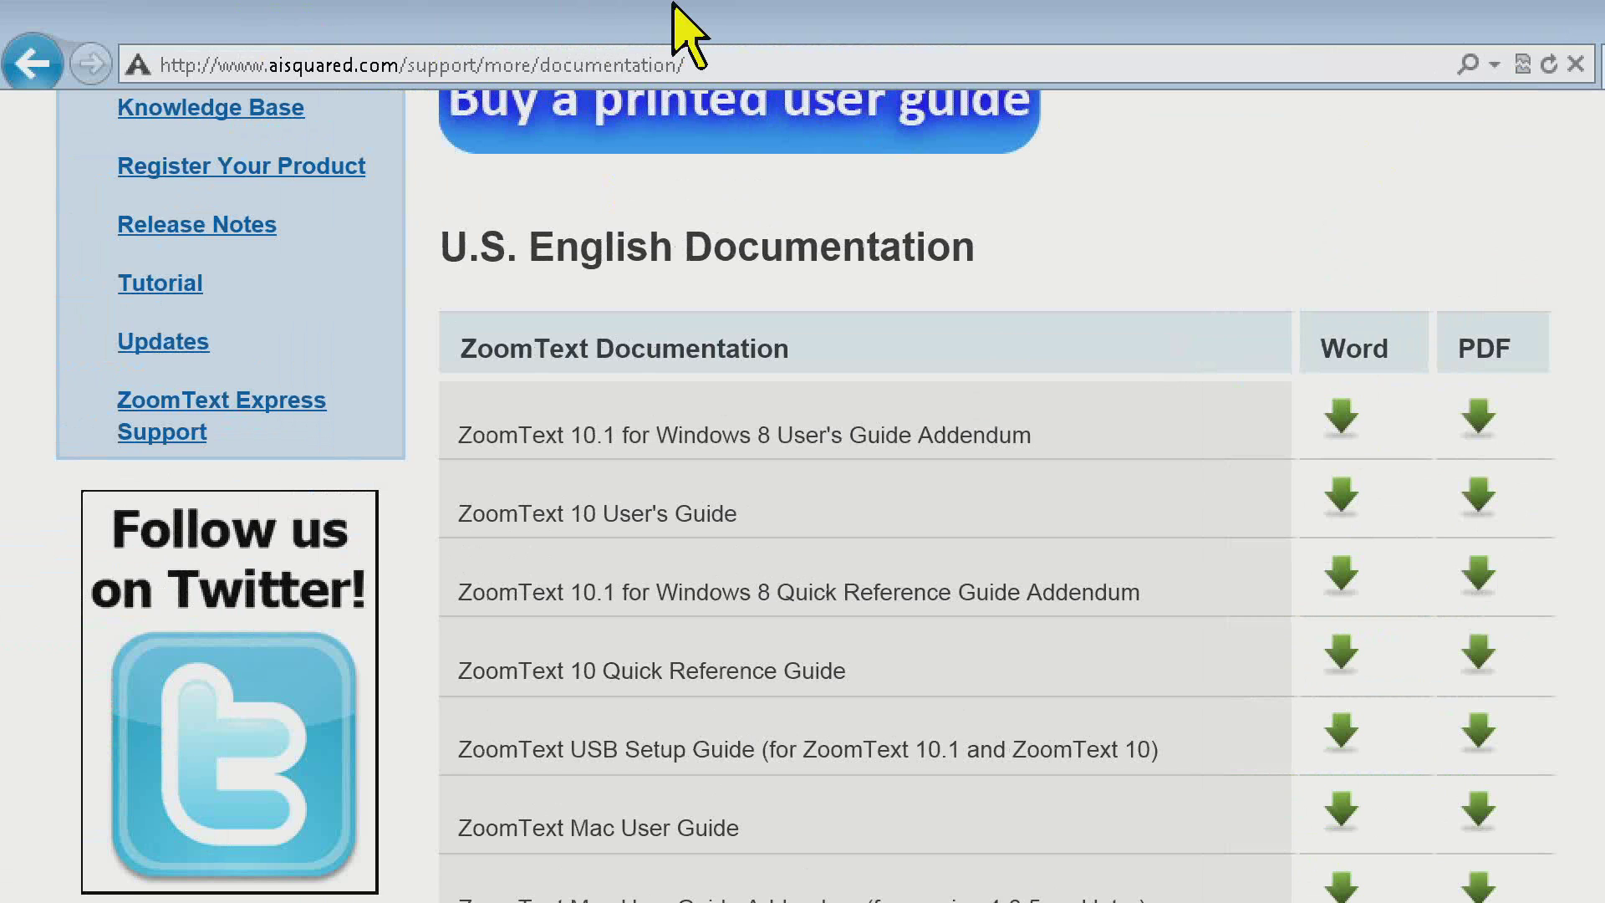
key("alt+shift+u")
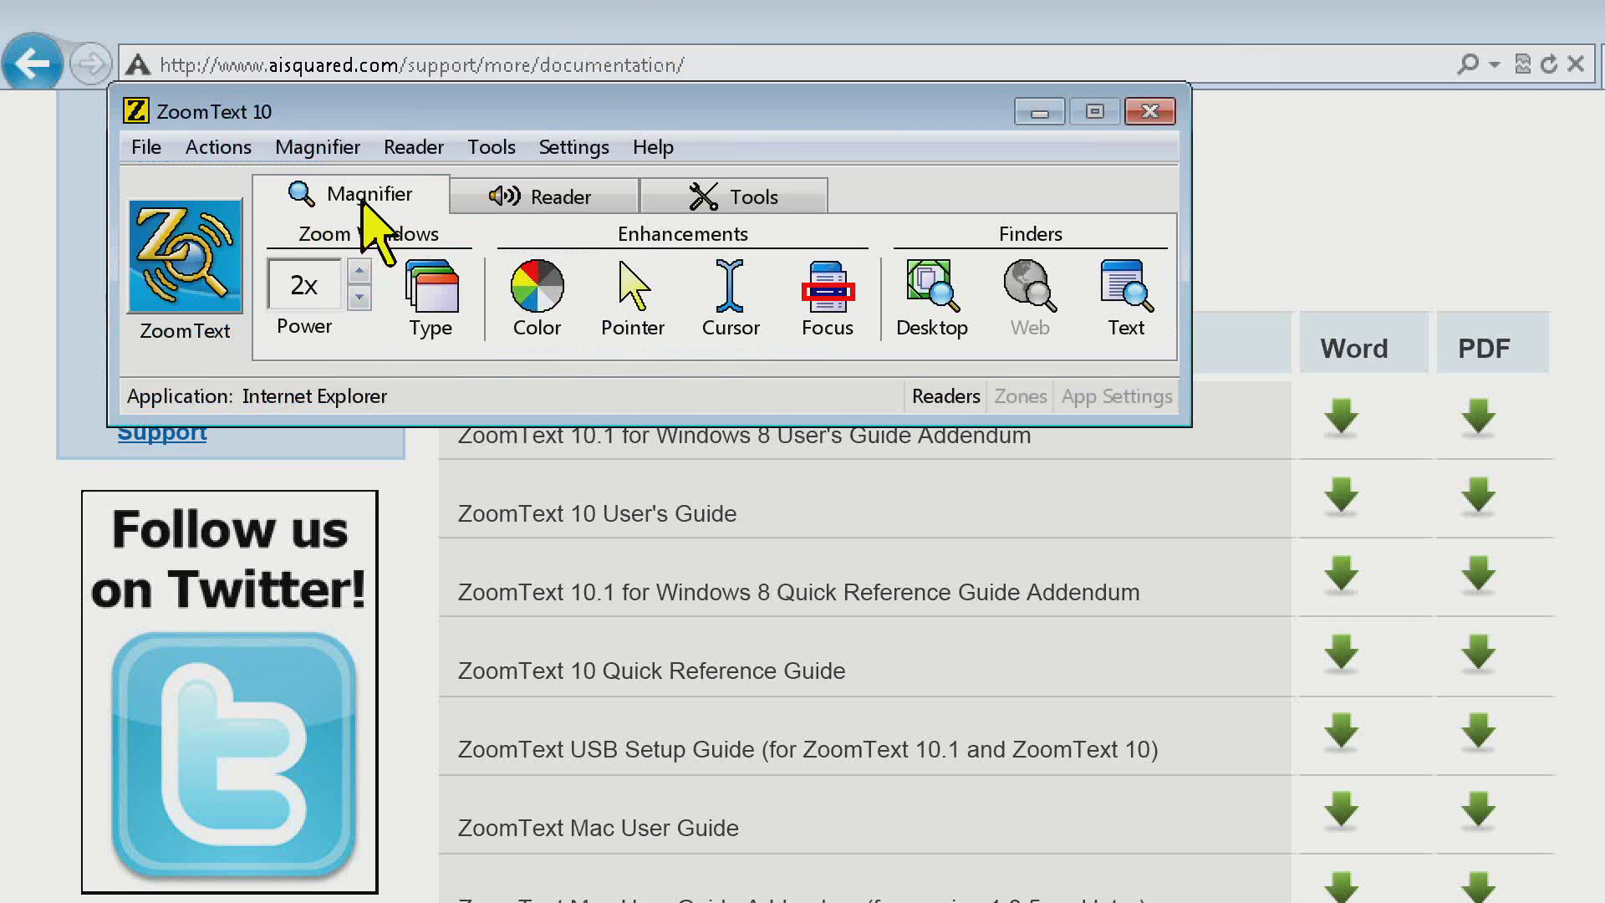
Step: Show the Reader and Tools controls in ZoomText, and return to the Magnifier controls
left_click(562, 198)
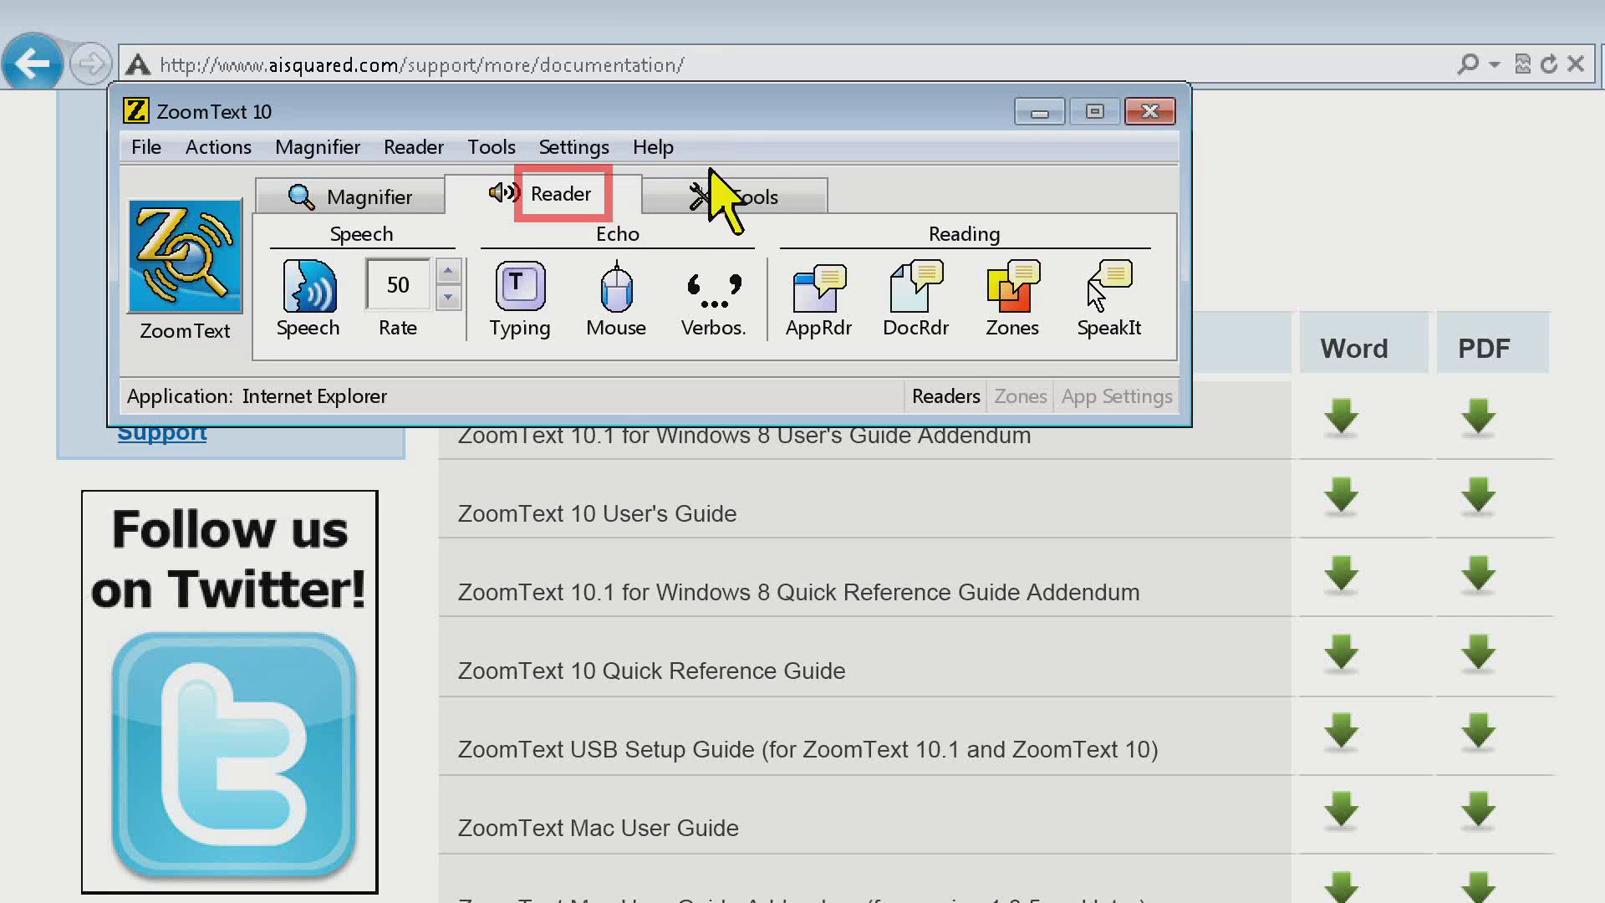
left_click(756, 199)
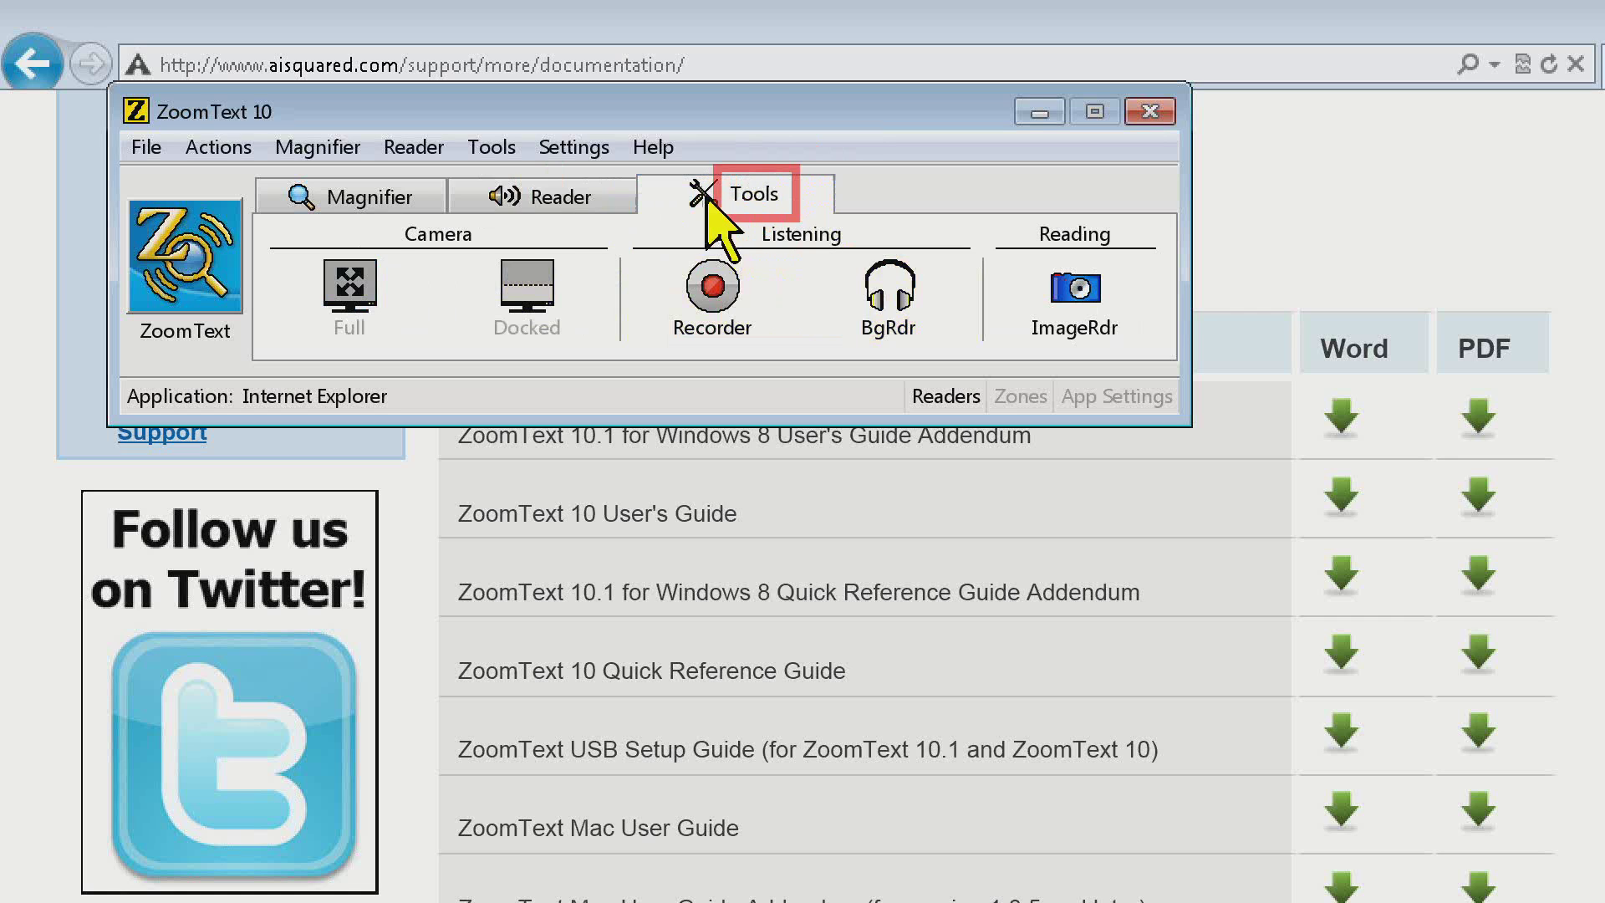
left_click(394, 204)
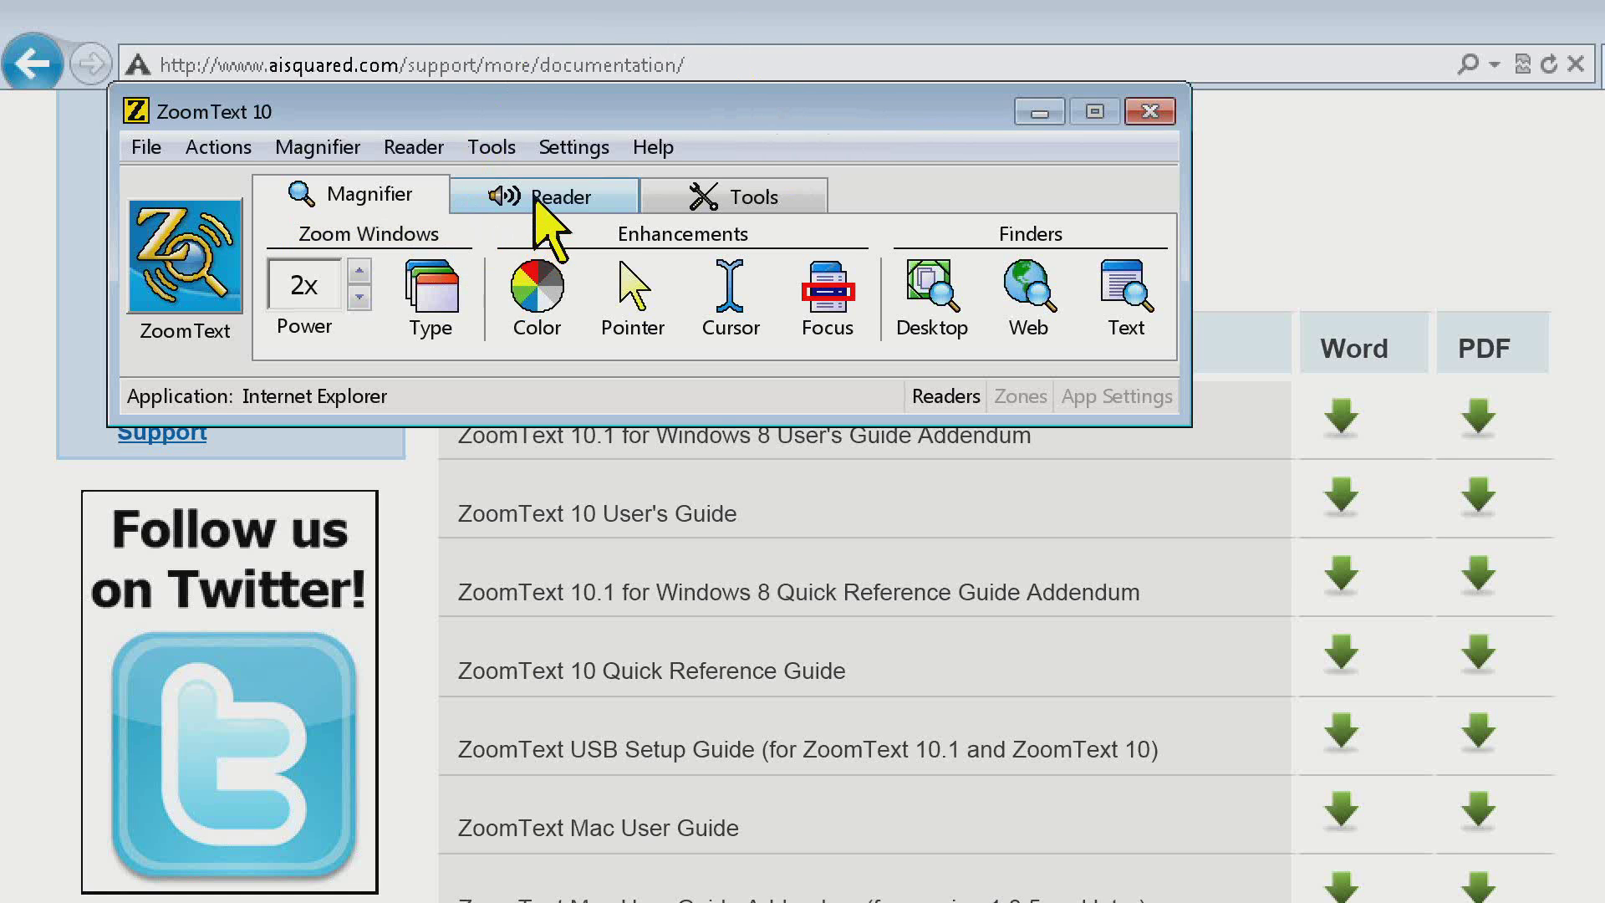
Step: Apply the Blue Dye color scheme to the screen
left_click(537, 303)
mouse_move(673, 405)
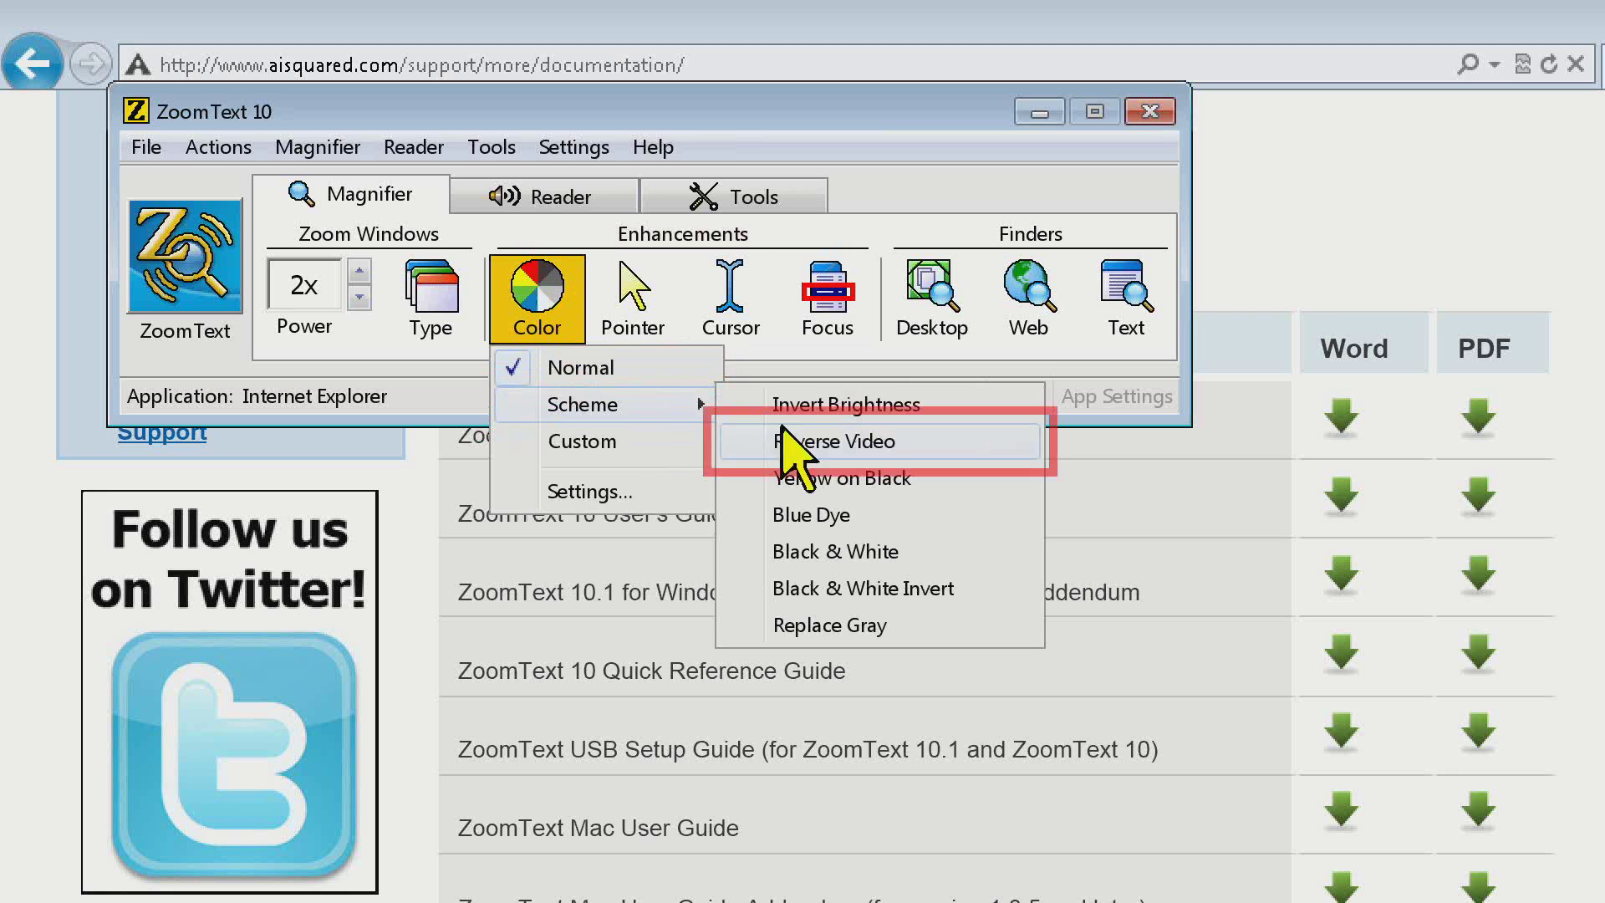
left_click(840, 517)
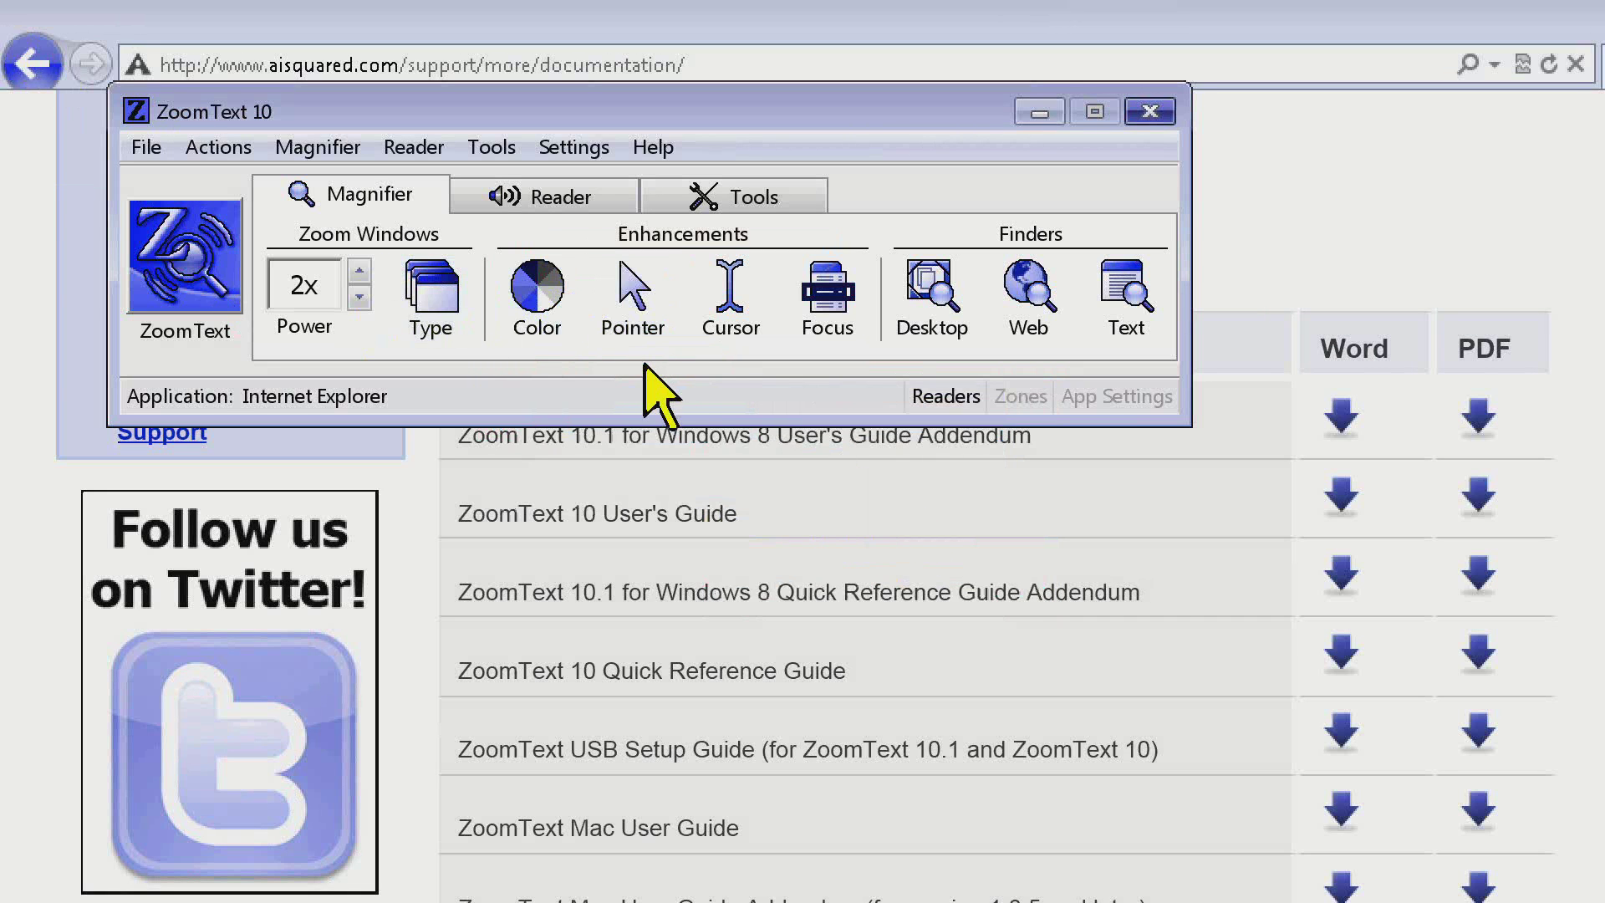
Step: Save the current ZoomText settings as a configuration file named morning eyes
left_click(149, 150)
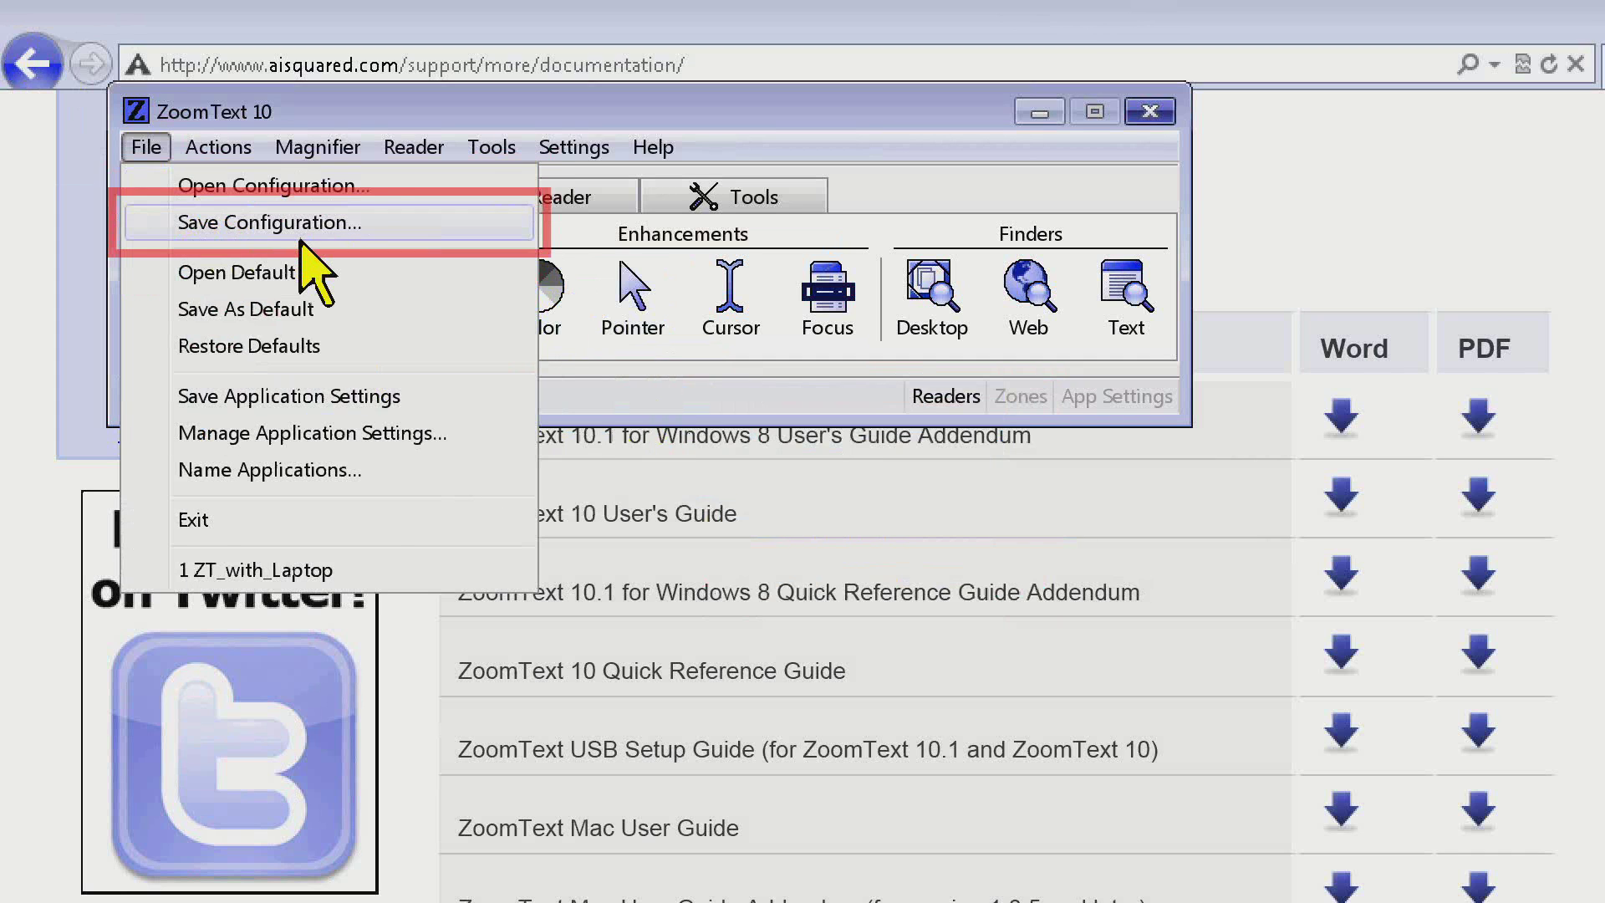
key("Escape")
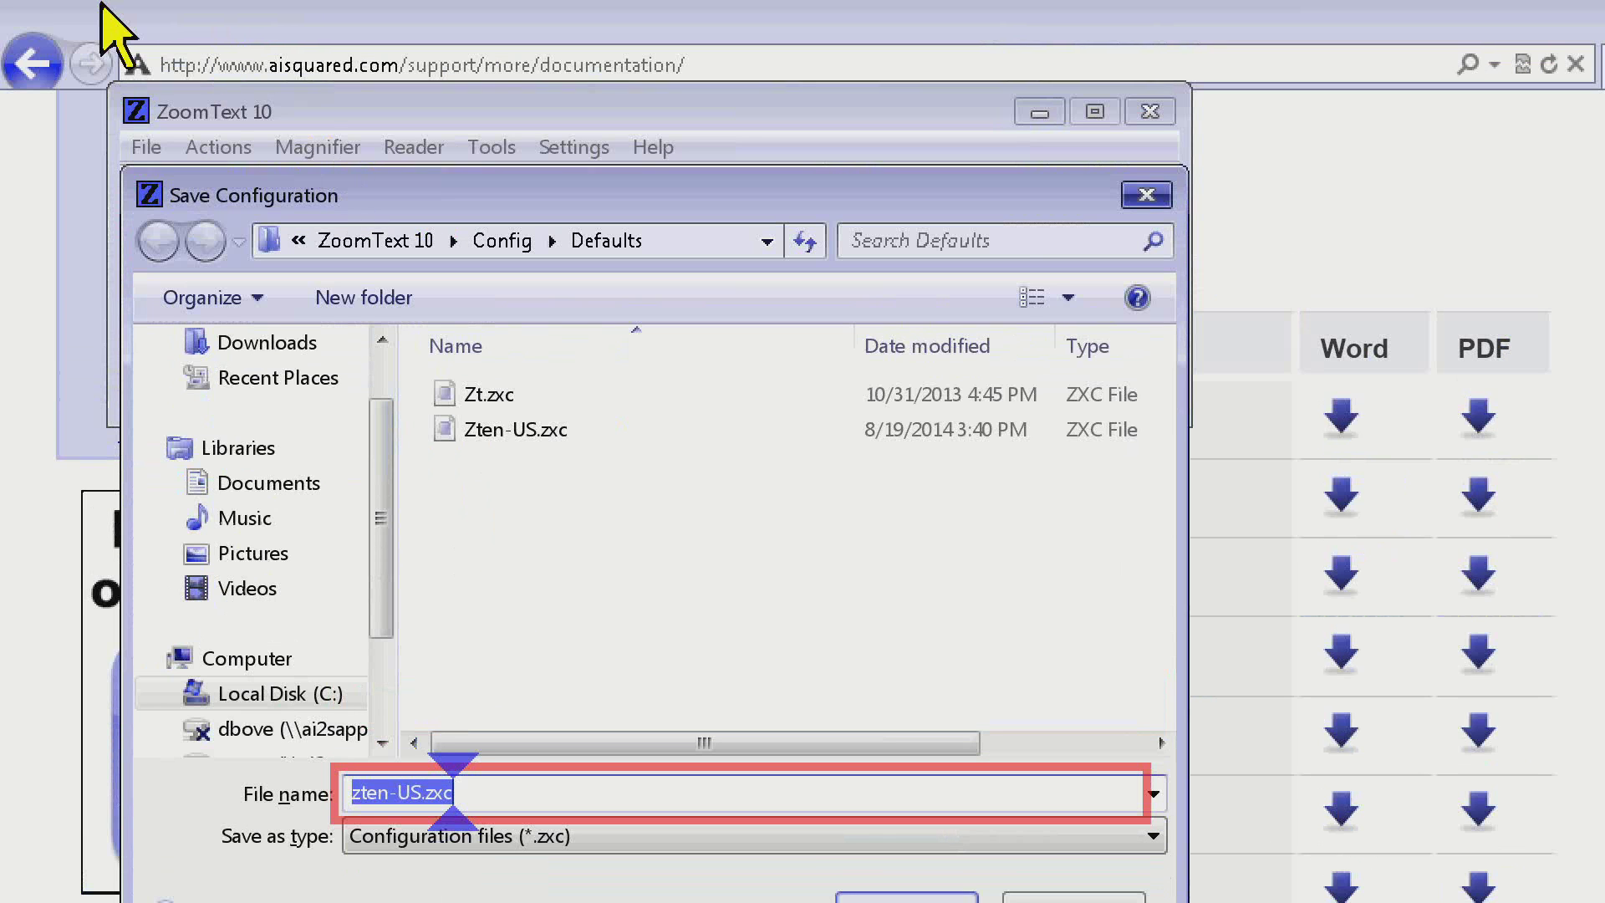
type("morning eyes")
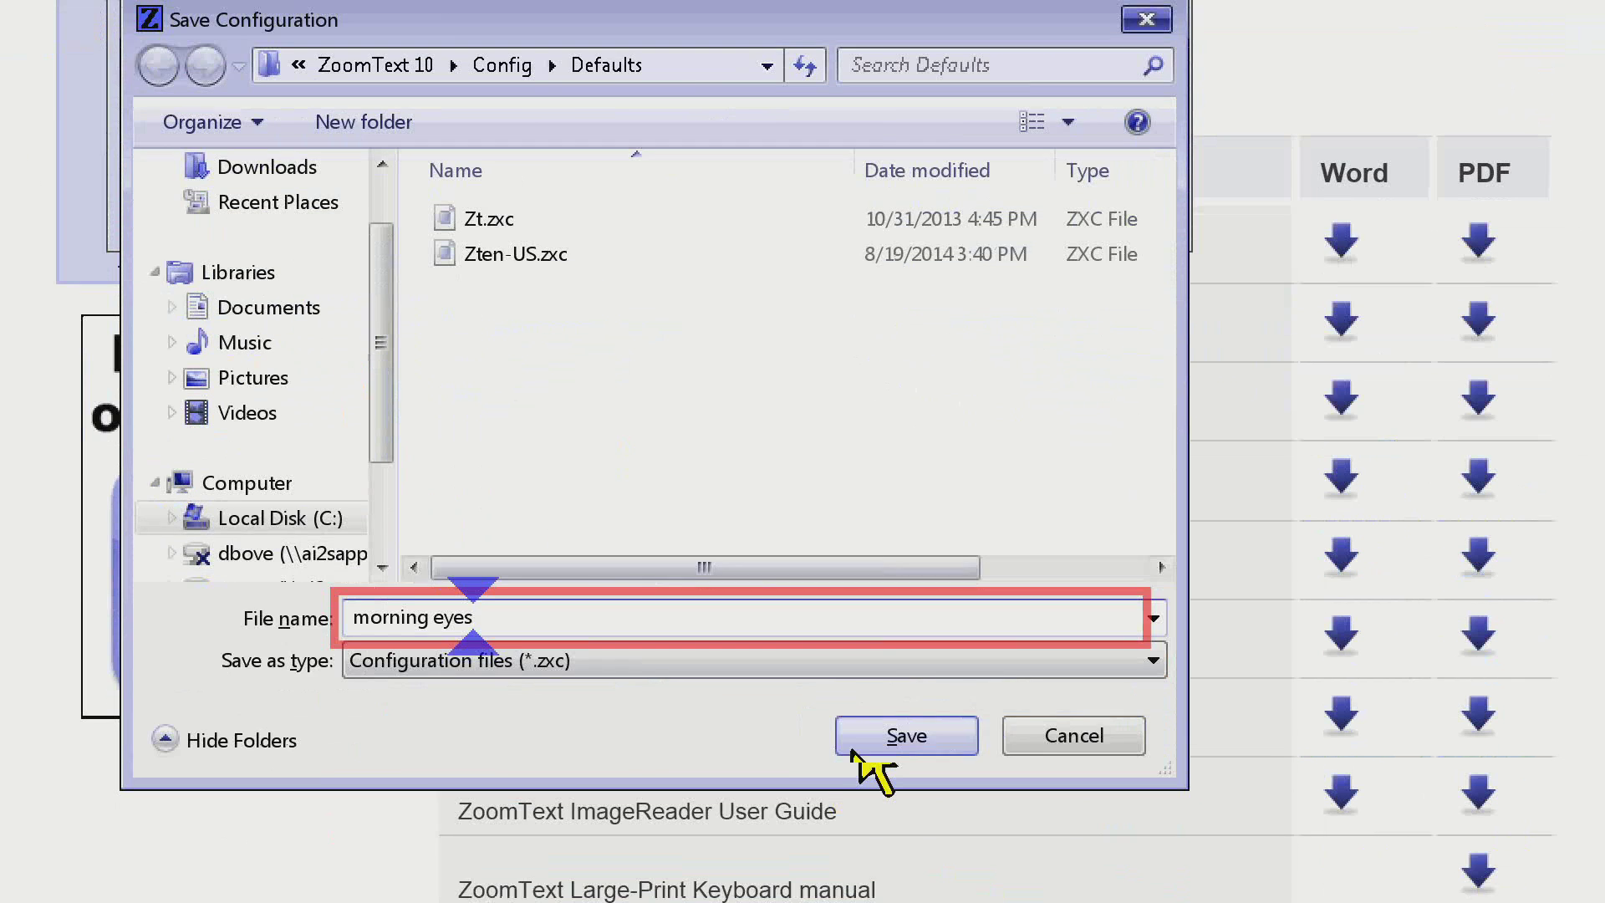
left_click(856, 750)
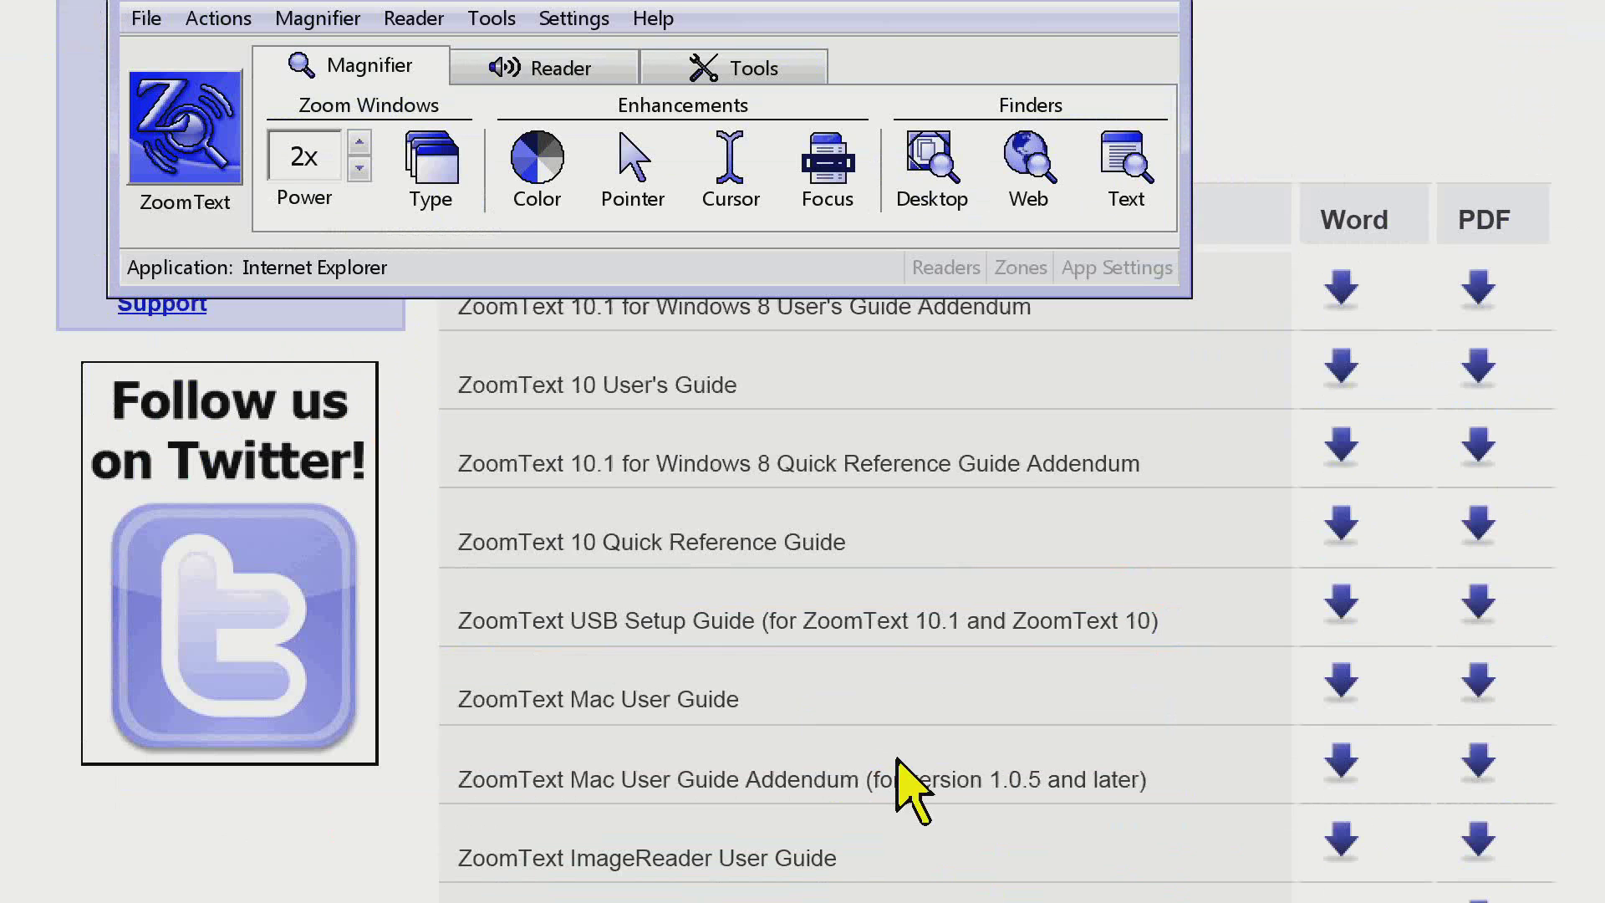
Step: Change the screen color scheme to Invert Brightness
left_click(534, 167)
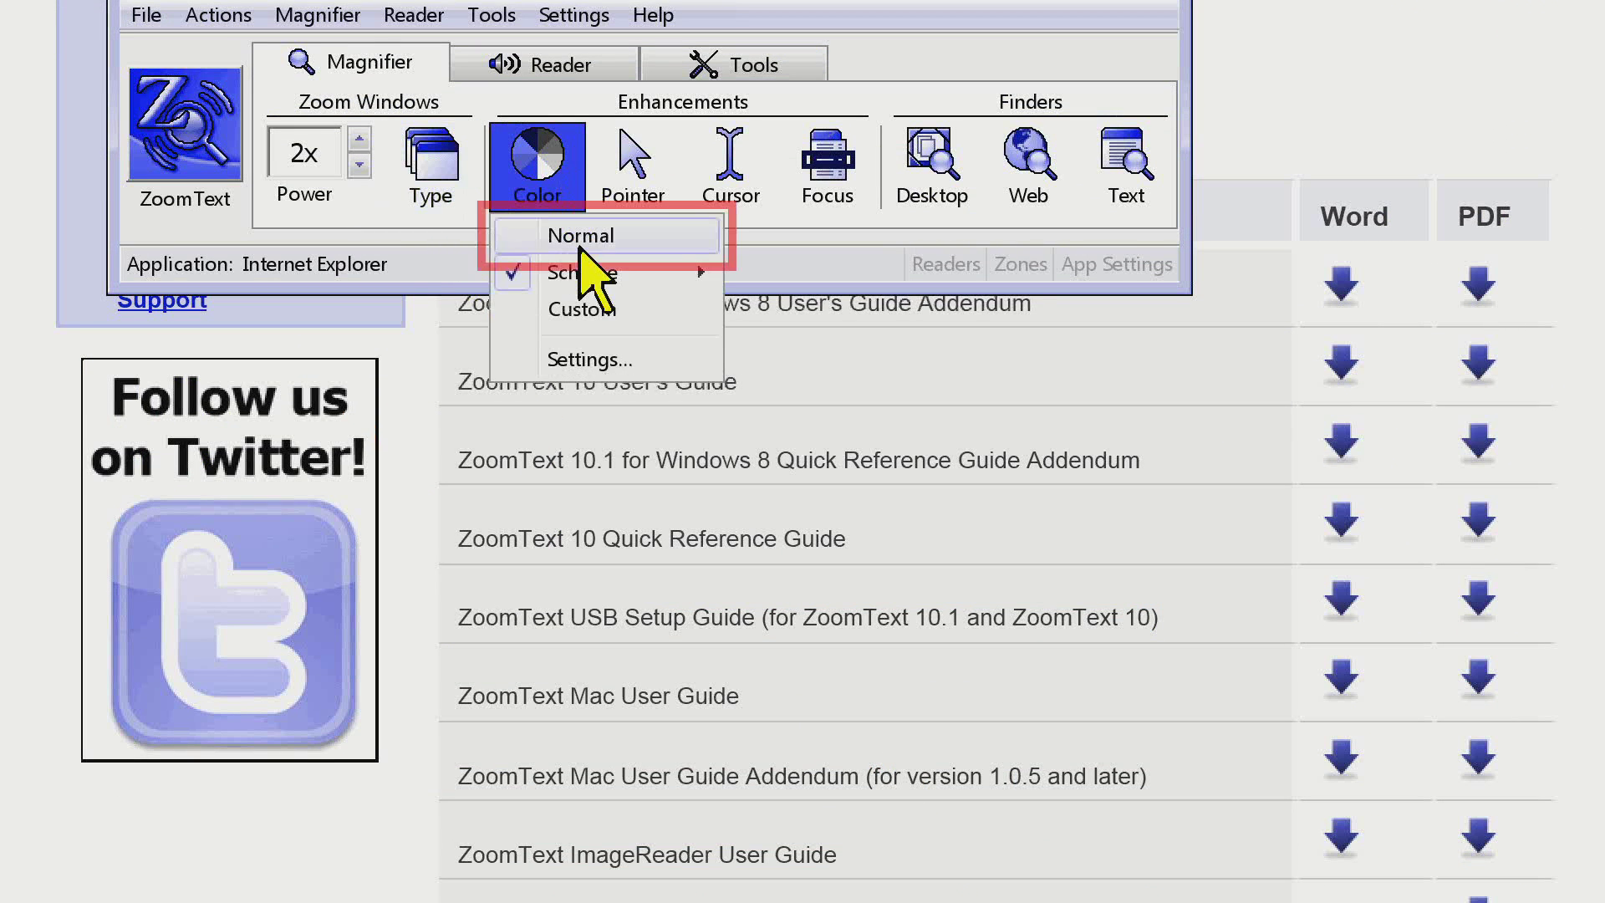
mouse_move(686, 287)
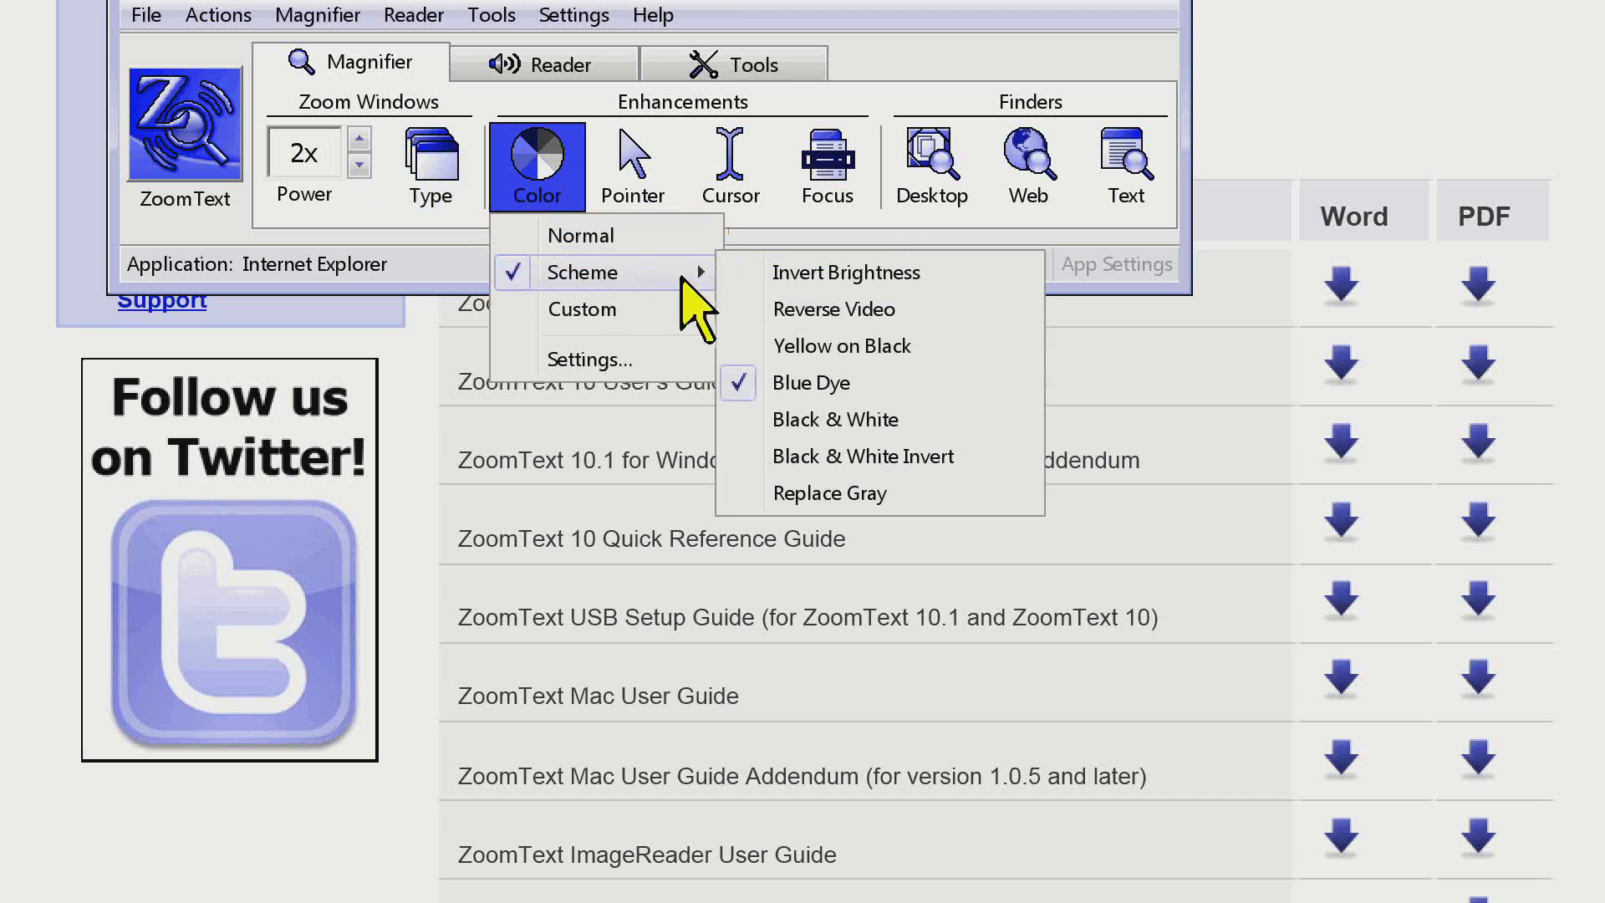
left_click(826, 281)
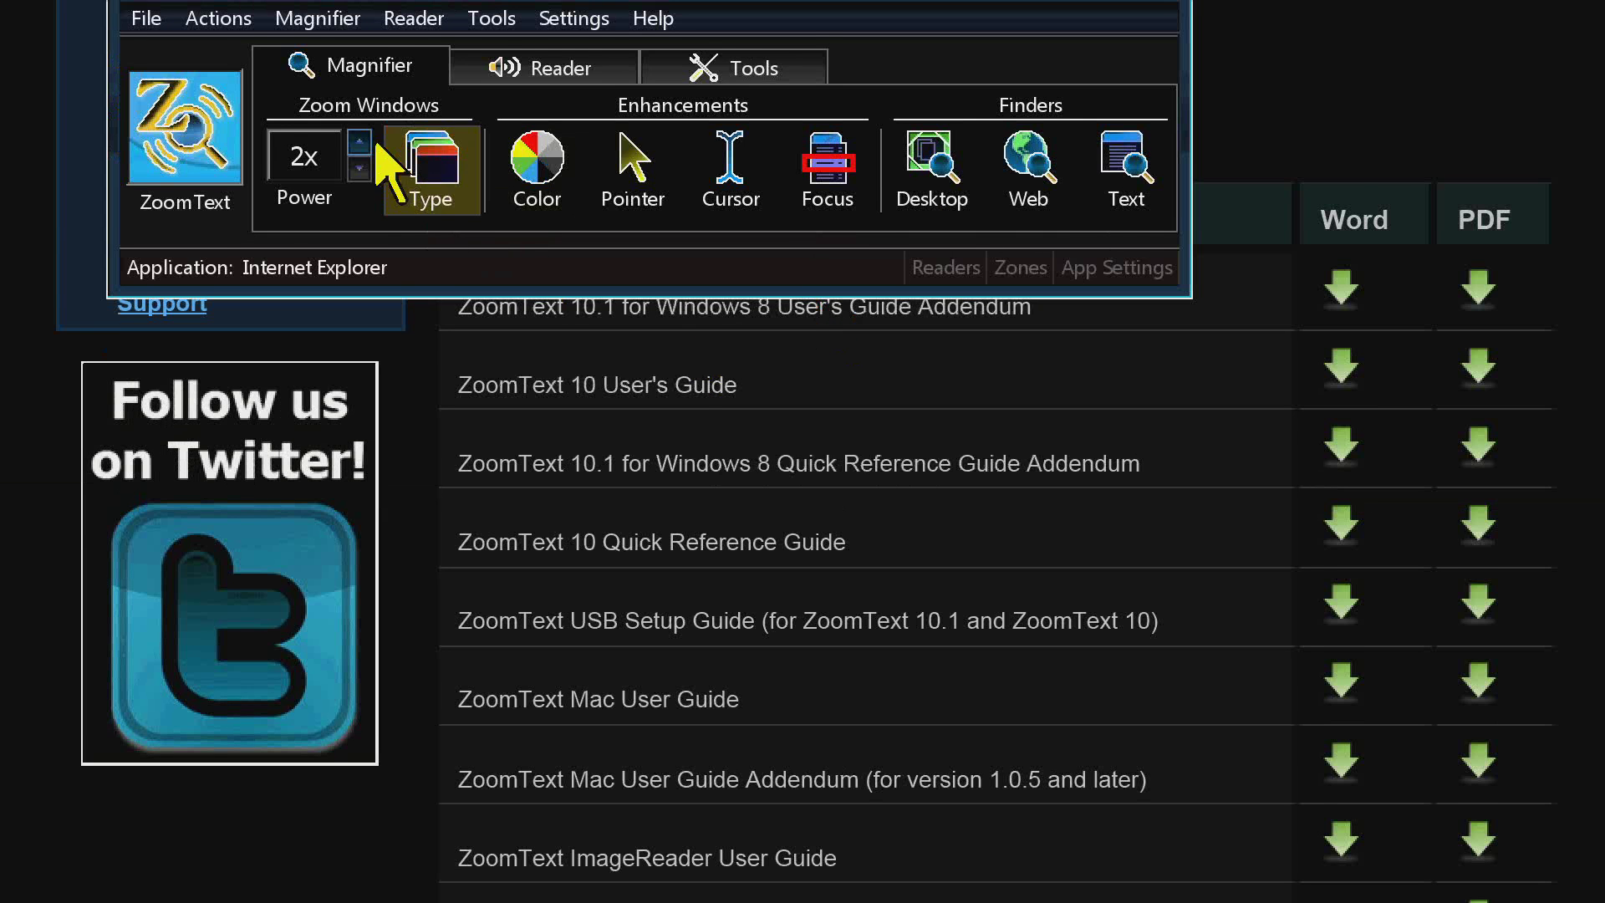
Step: Set the magnification power to 4x and return the mouse pointer to its normal appearance
left_click(358, 139)
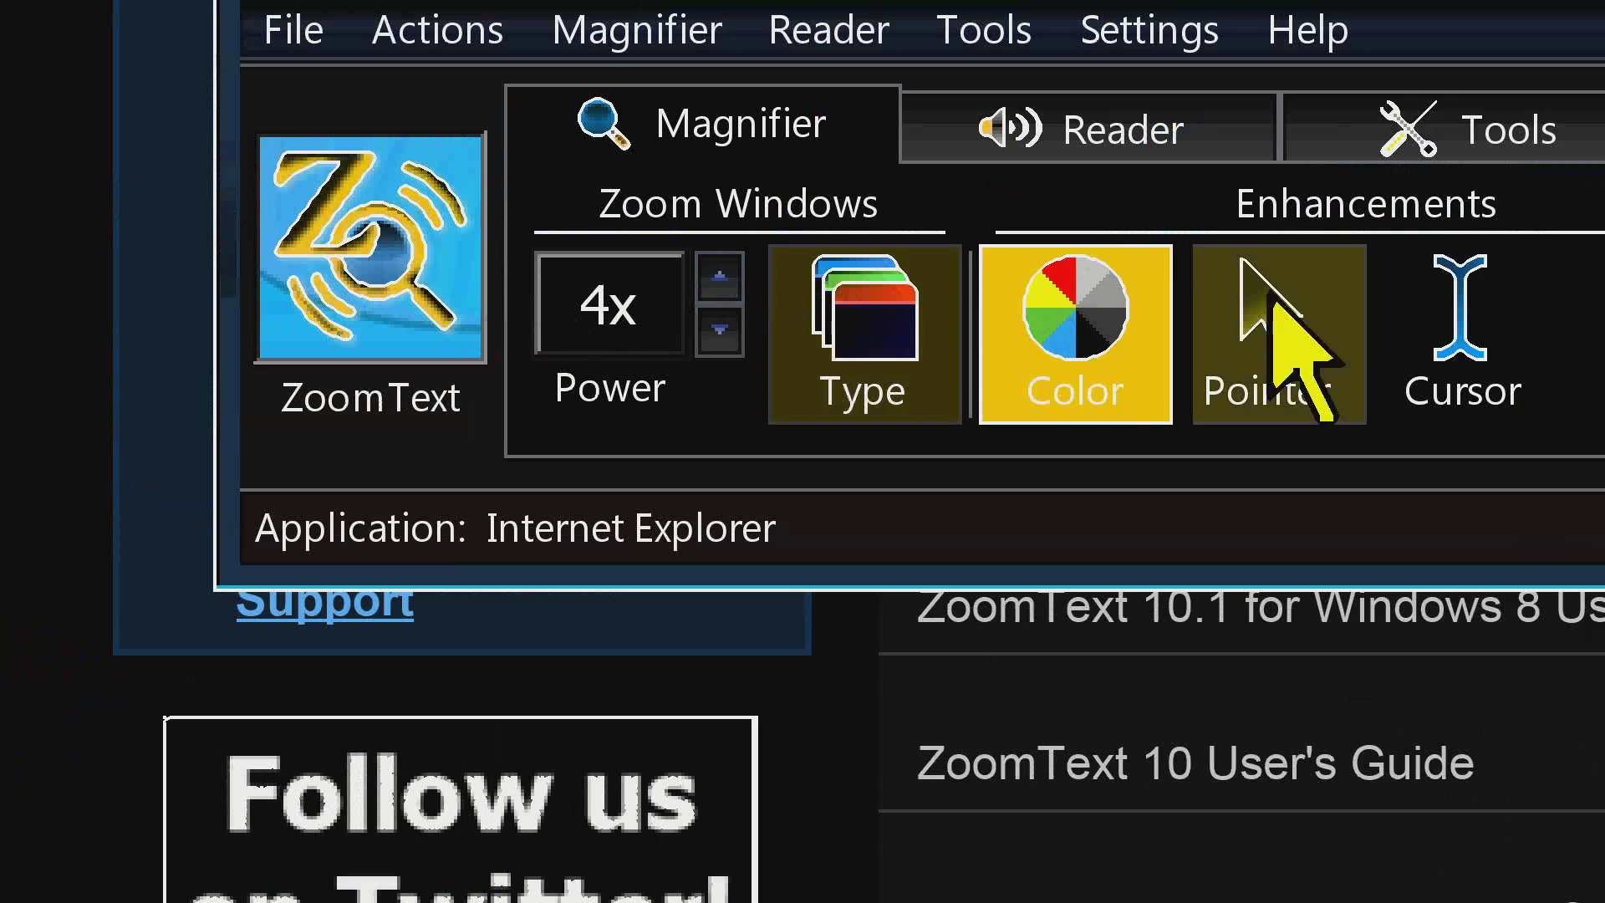
left_click(1262, 310)
left_click(1333, 478)
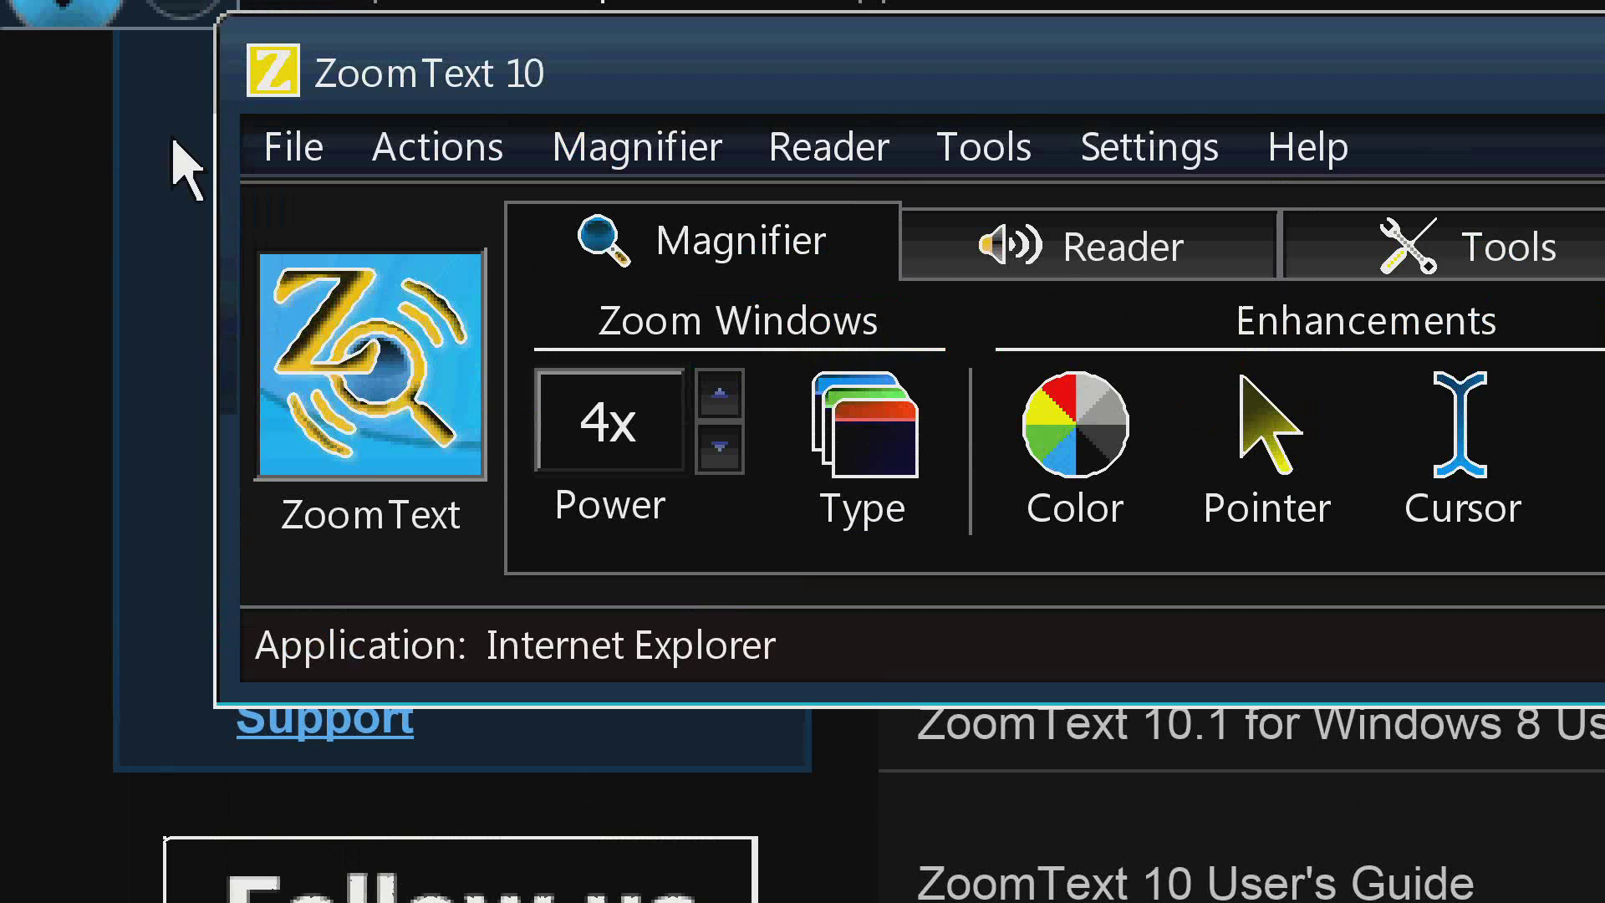
Step: Save the current ZoomText settings as a configuration file named afternoon eyes
left_click(263, 30)
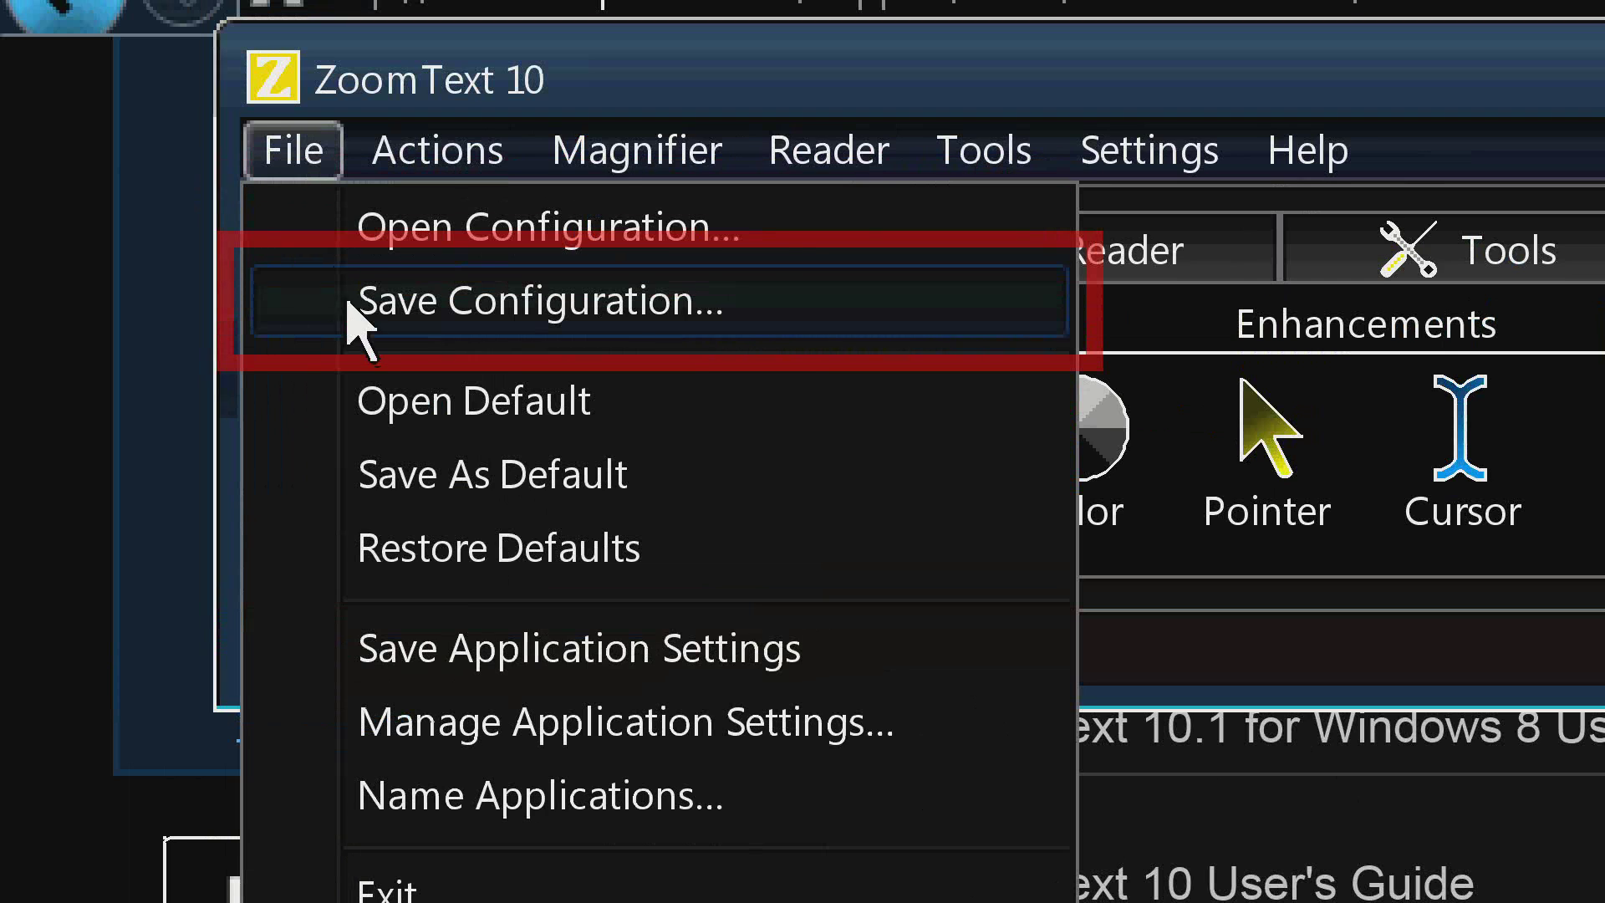
left_click(351, 301)
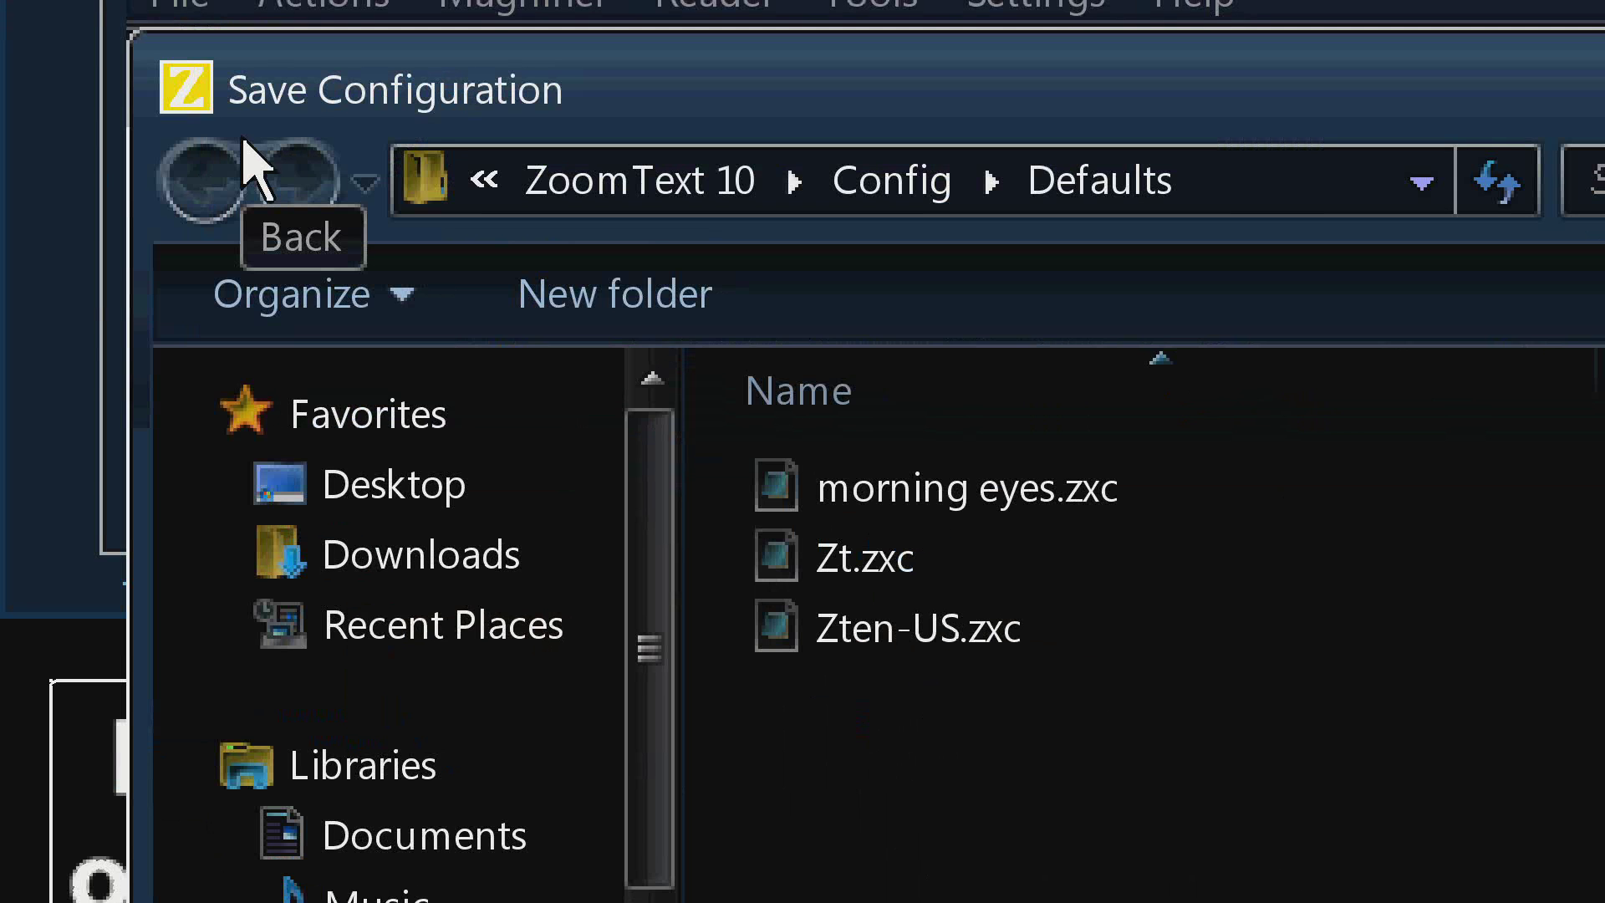
type("after")
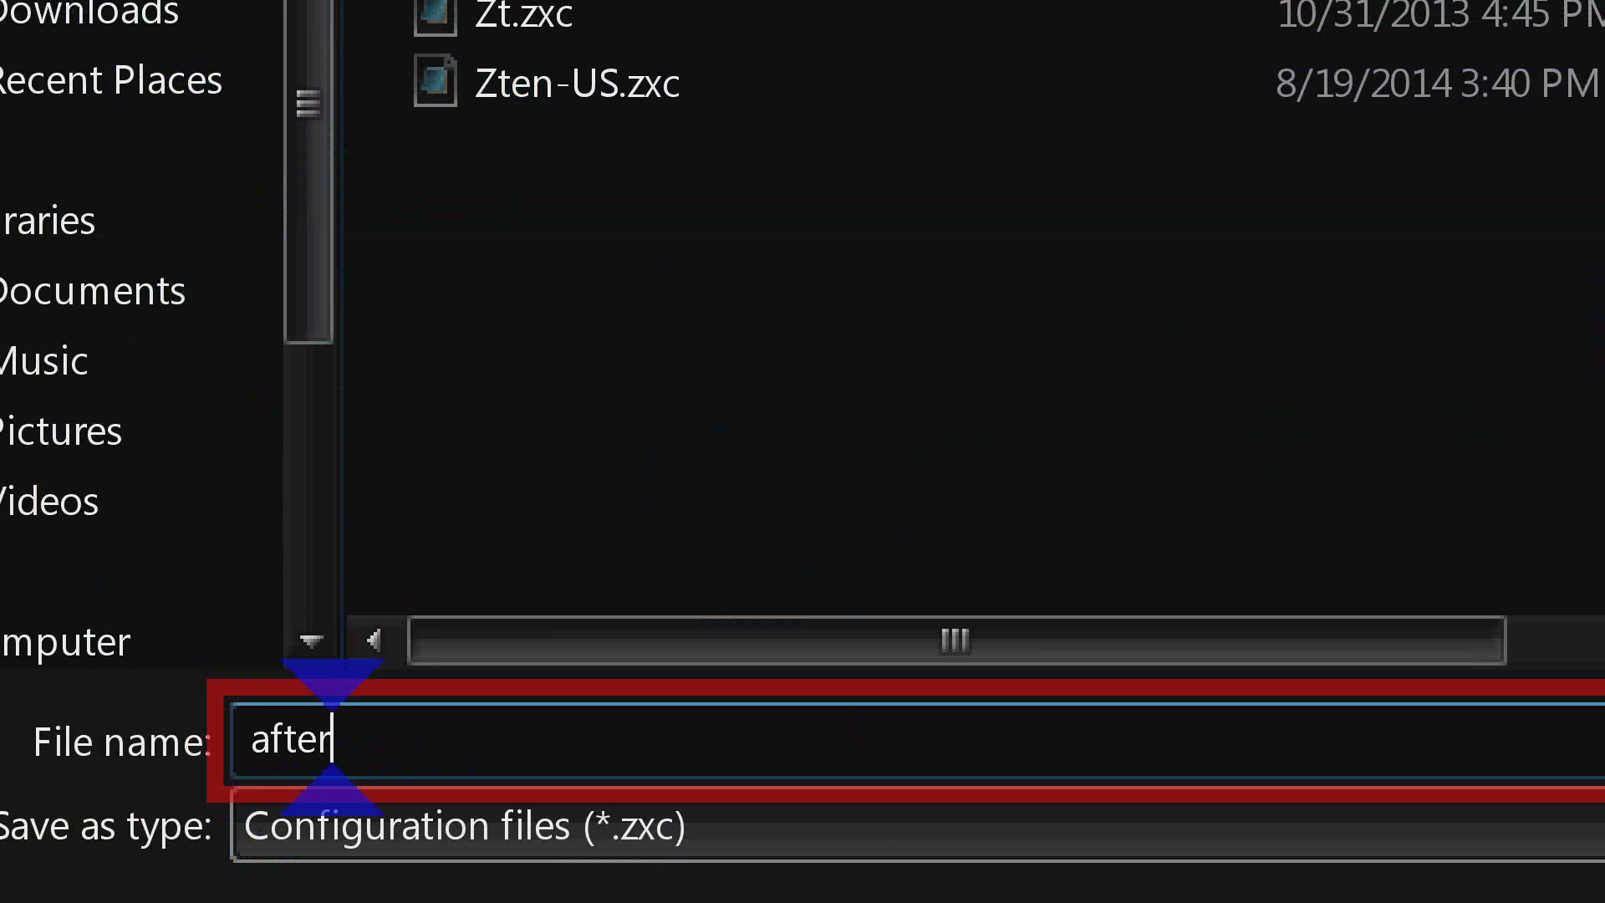
type("noon eyes")
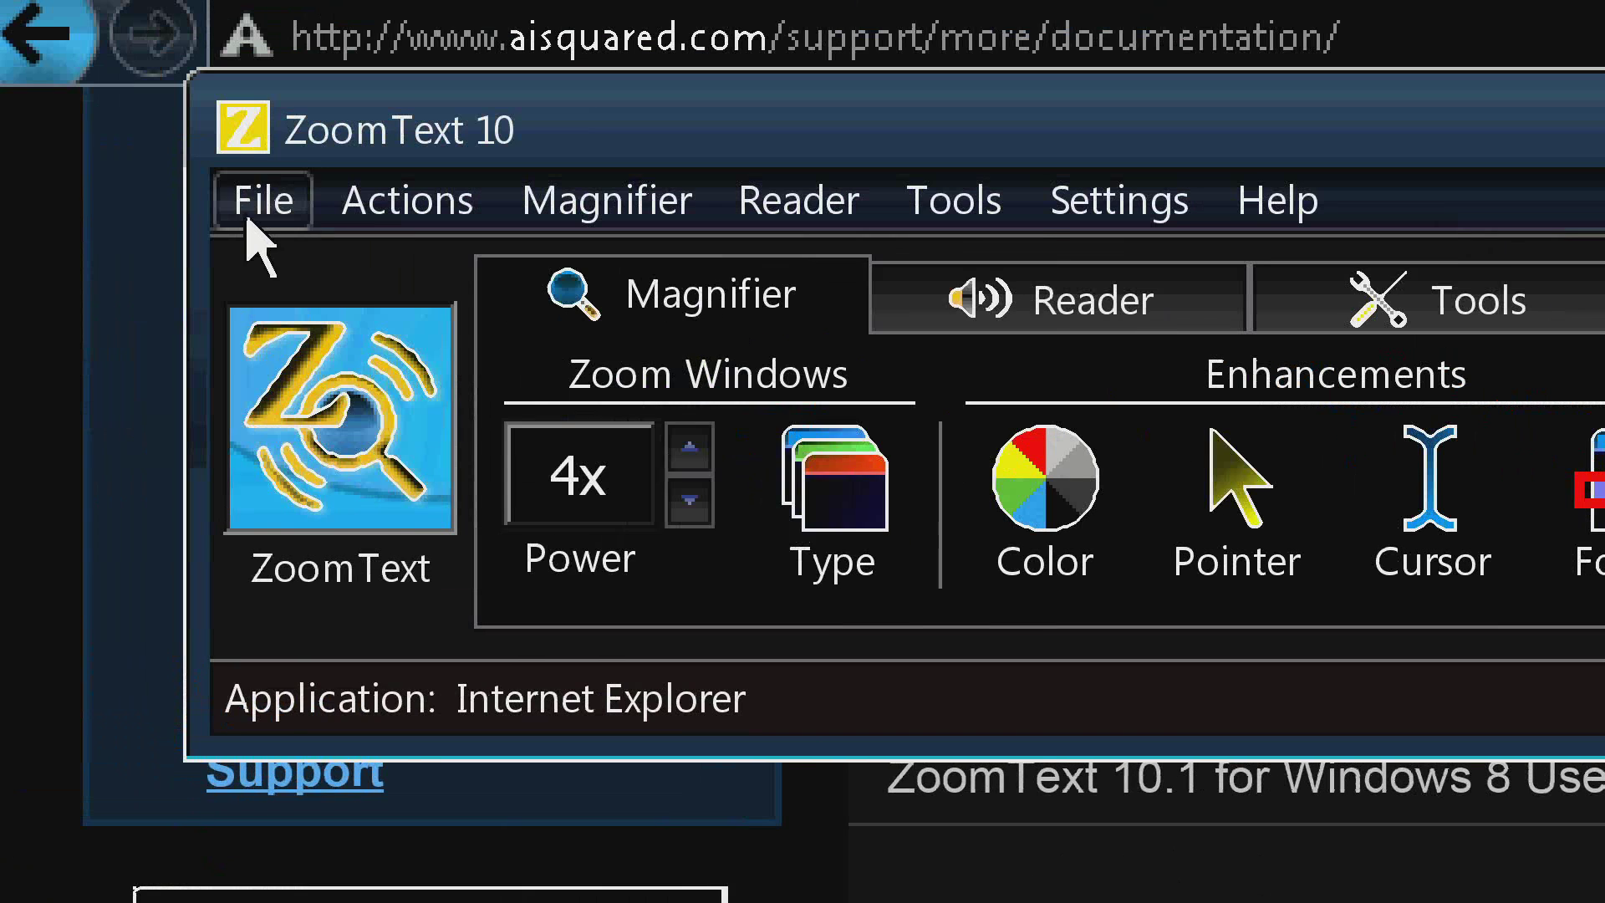
Step: Load the saved configuration file morning eyes.zxc
left_click(71, 137)
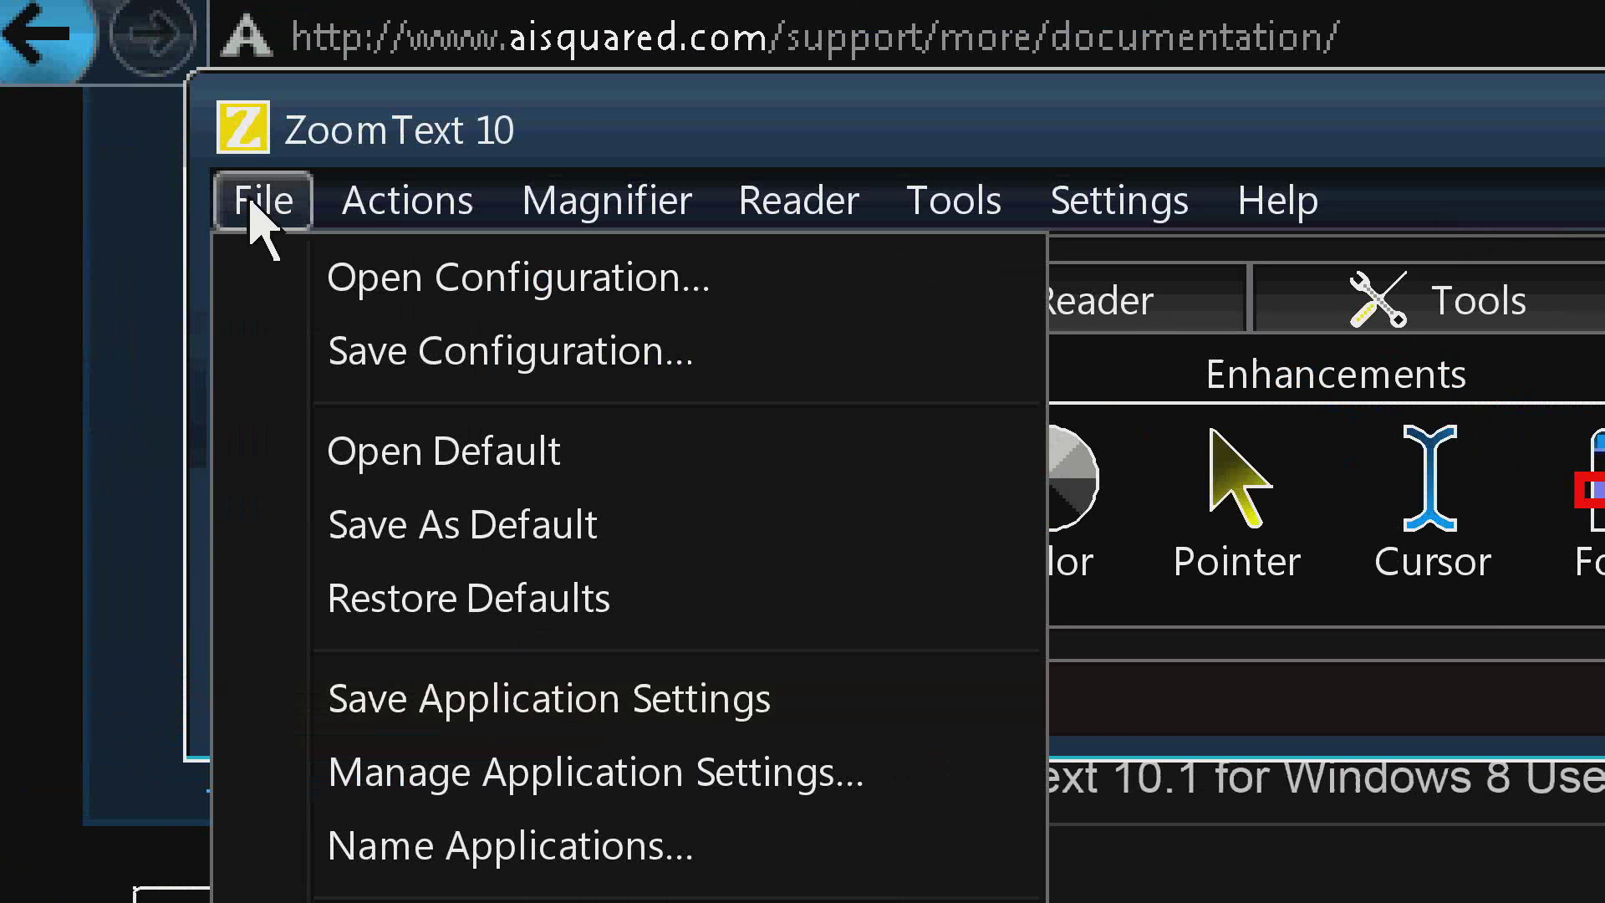
left_click(266, 284)
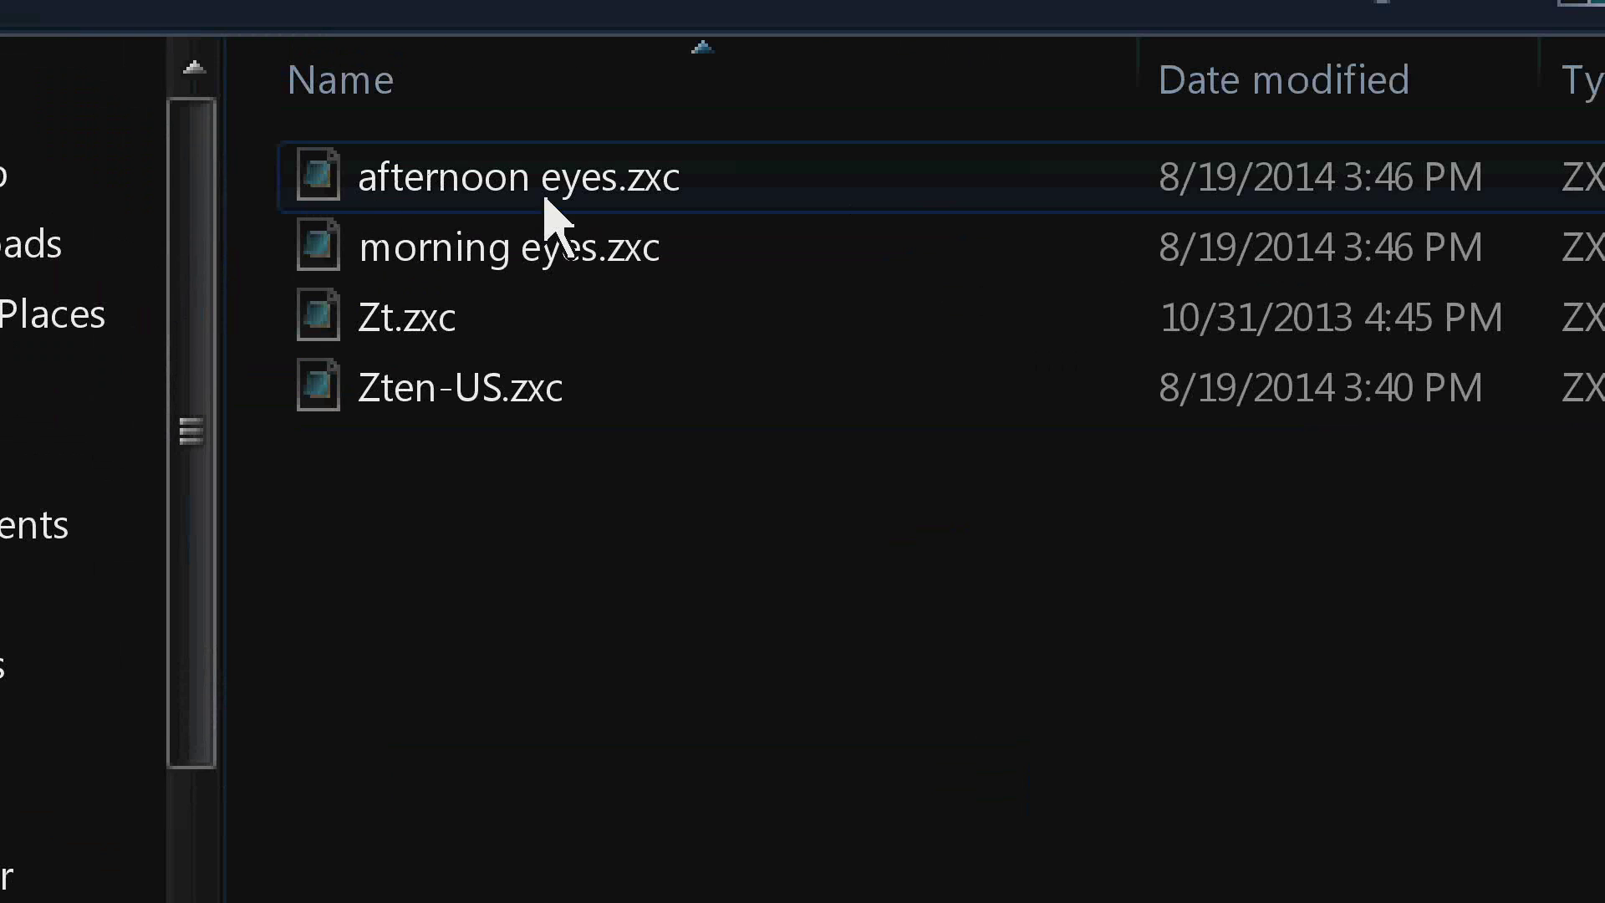
left_click(562, 258)
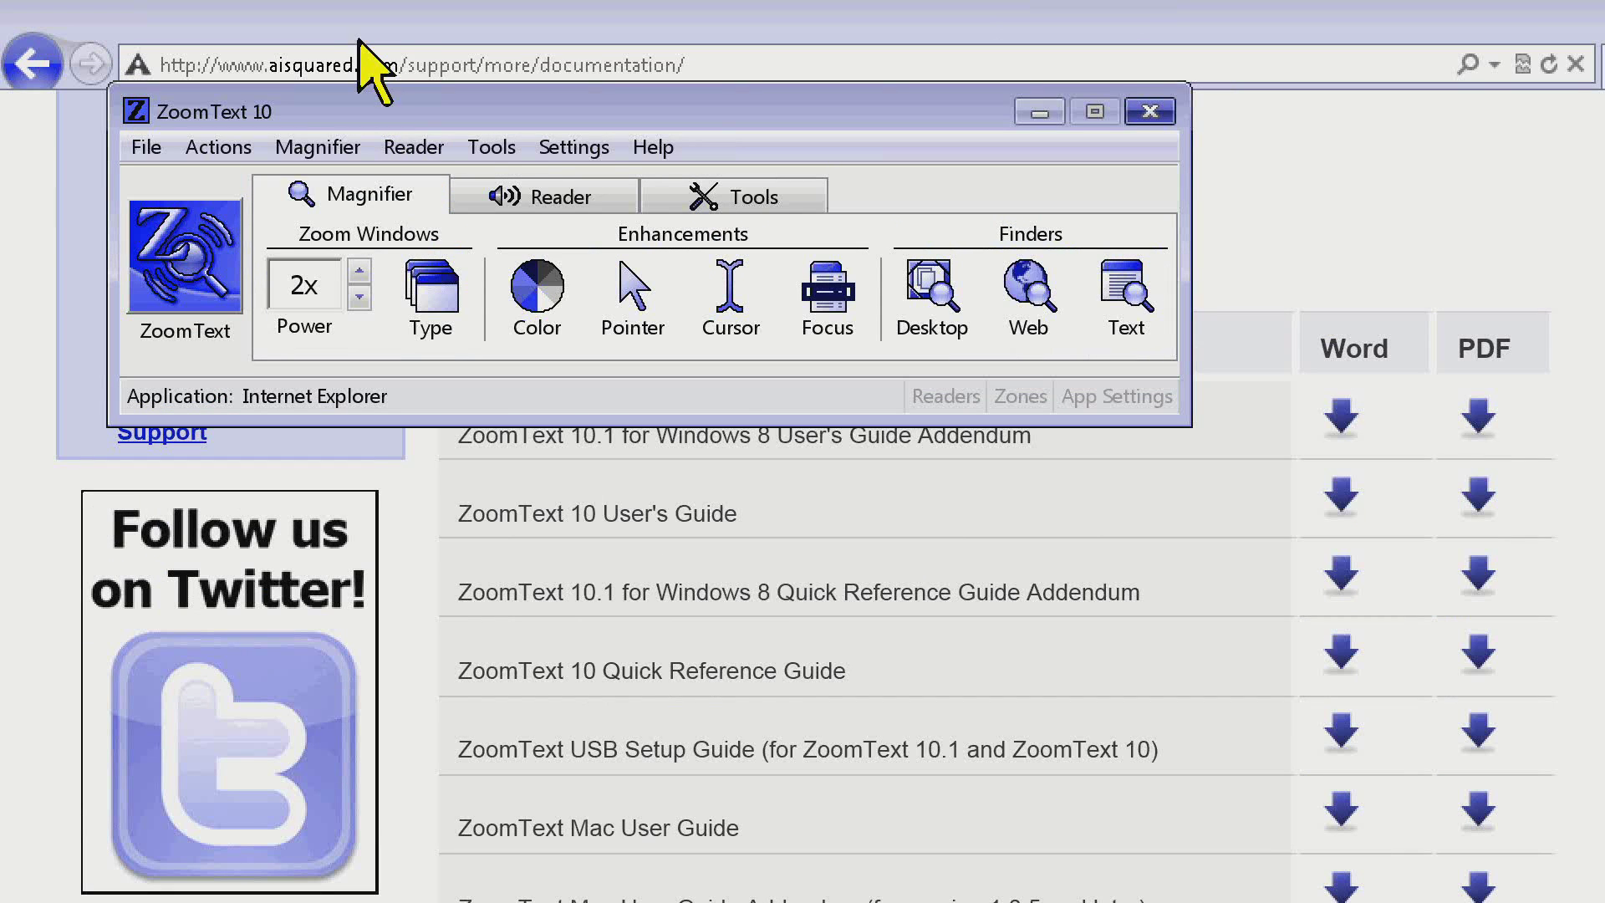
Step: In the hotkey settings, choose the Configuration group and the Load Configuration 1 command
left_click(594, 142)
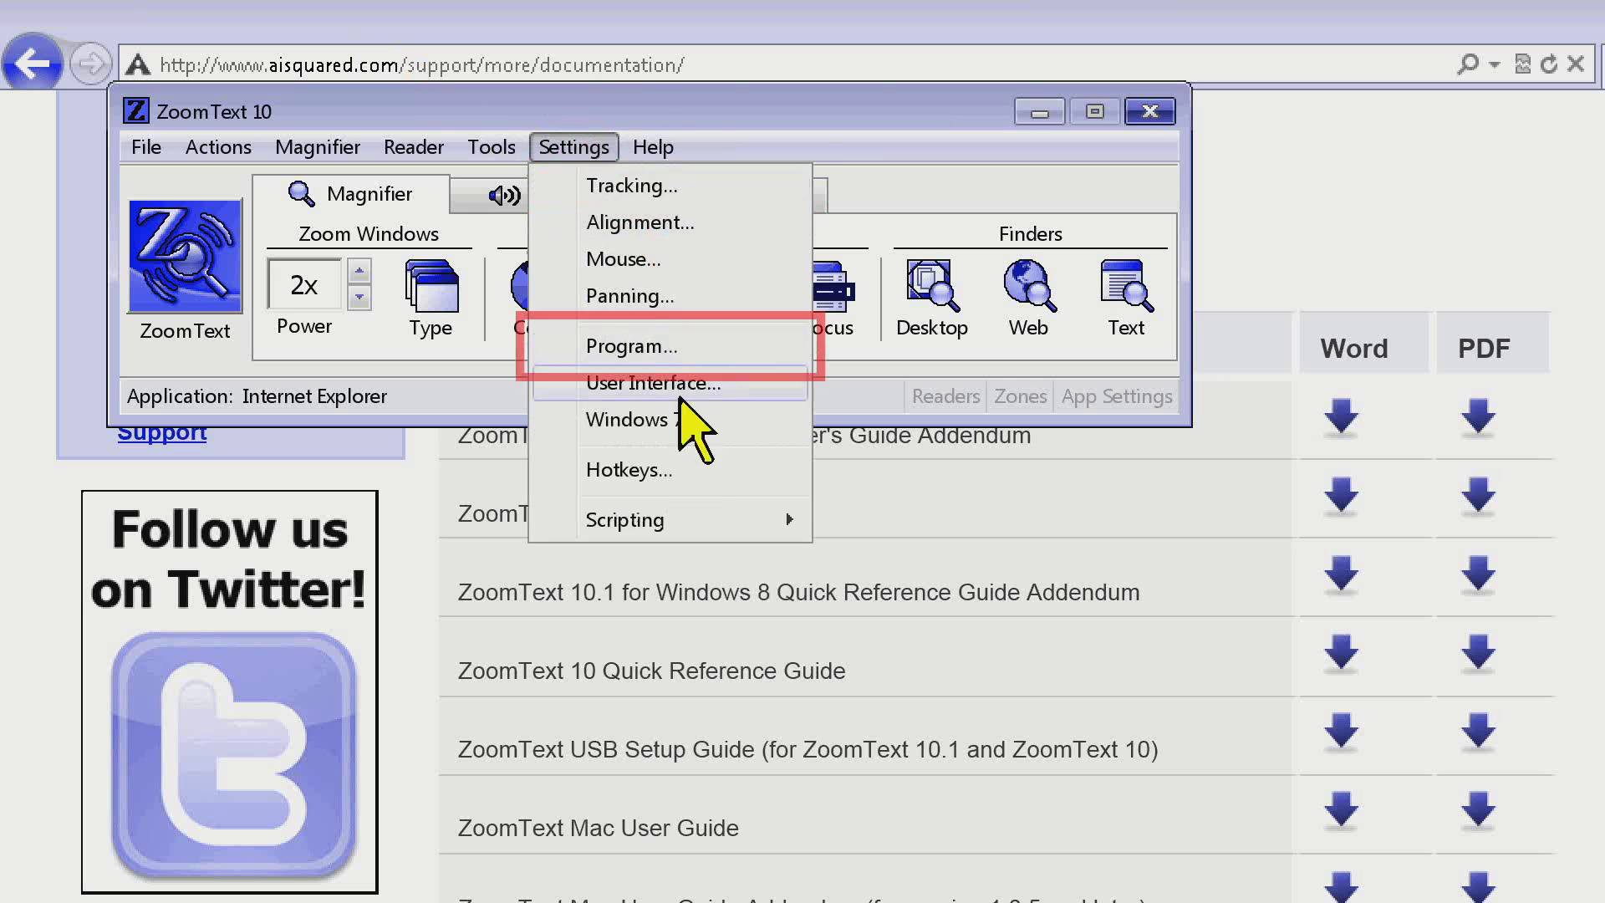
left_click(694, 472)
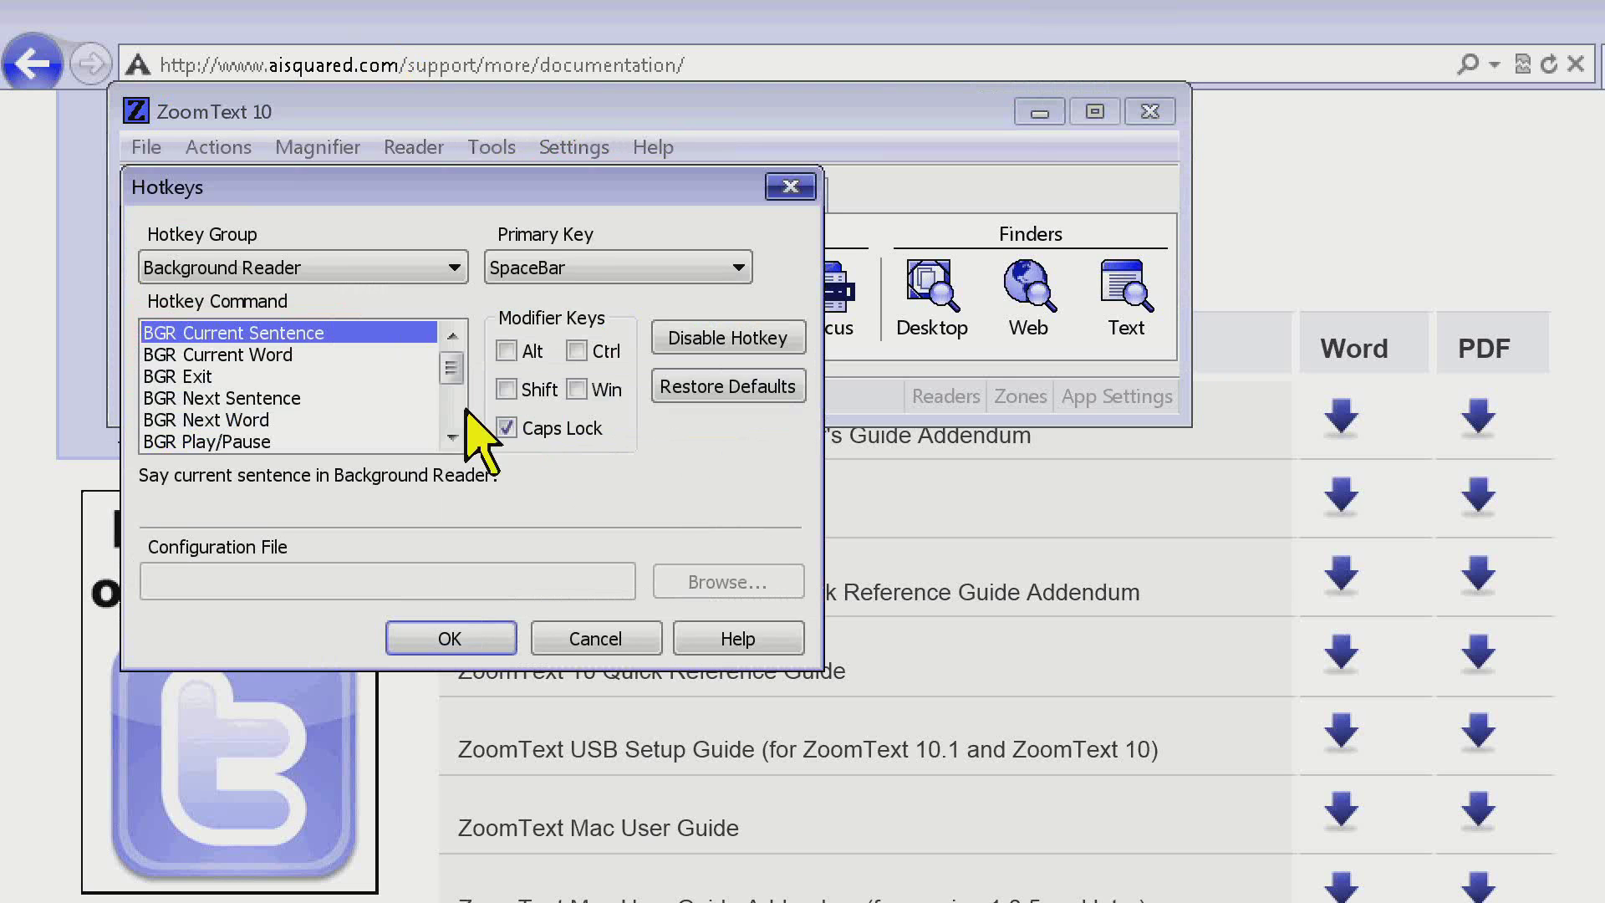
left_click(431, 267)
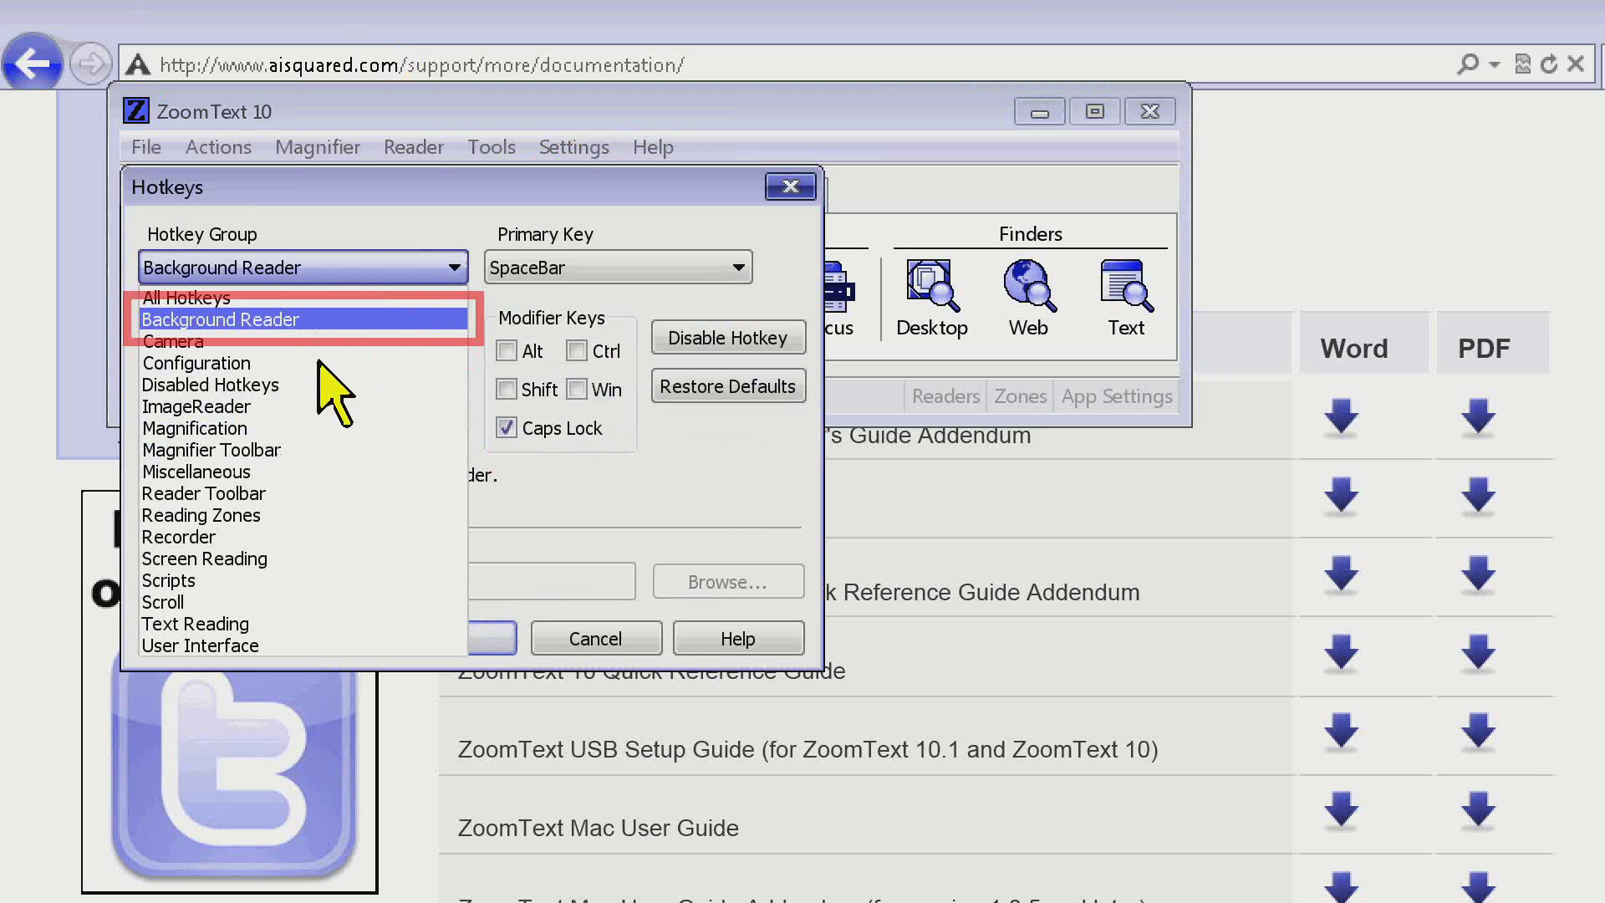
left_click(406, 363)
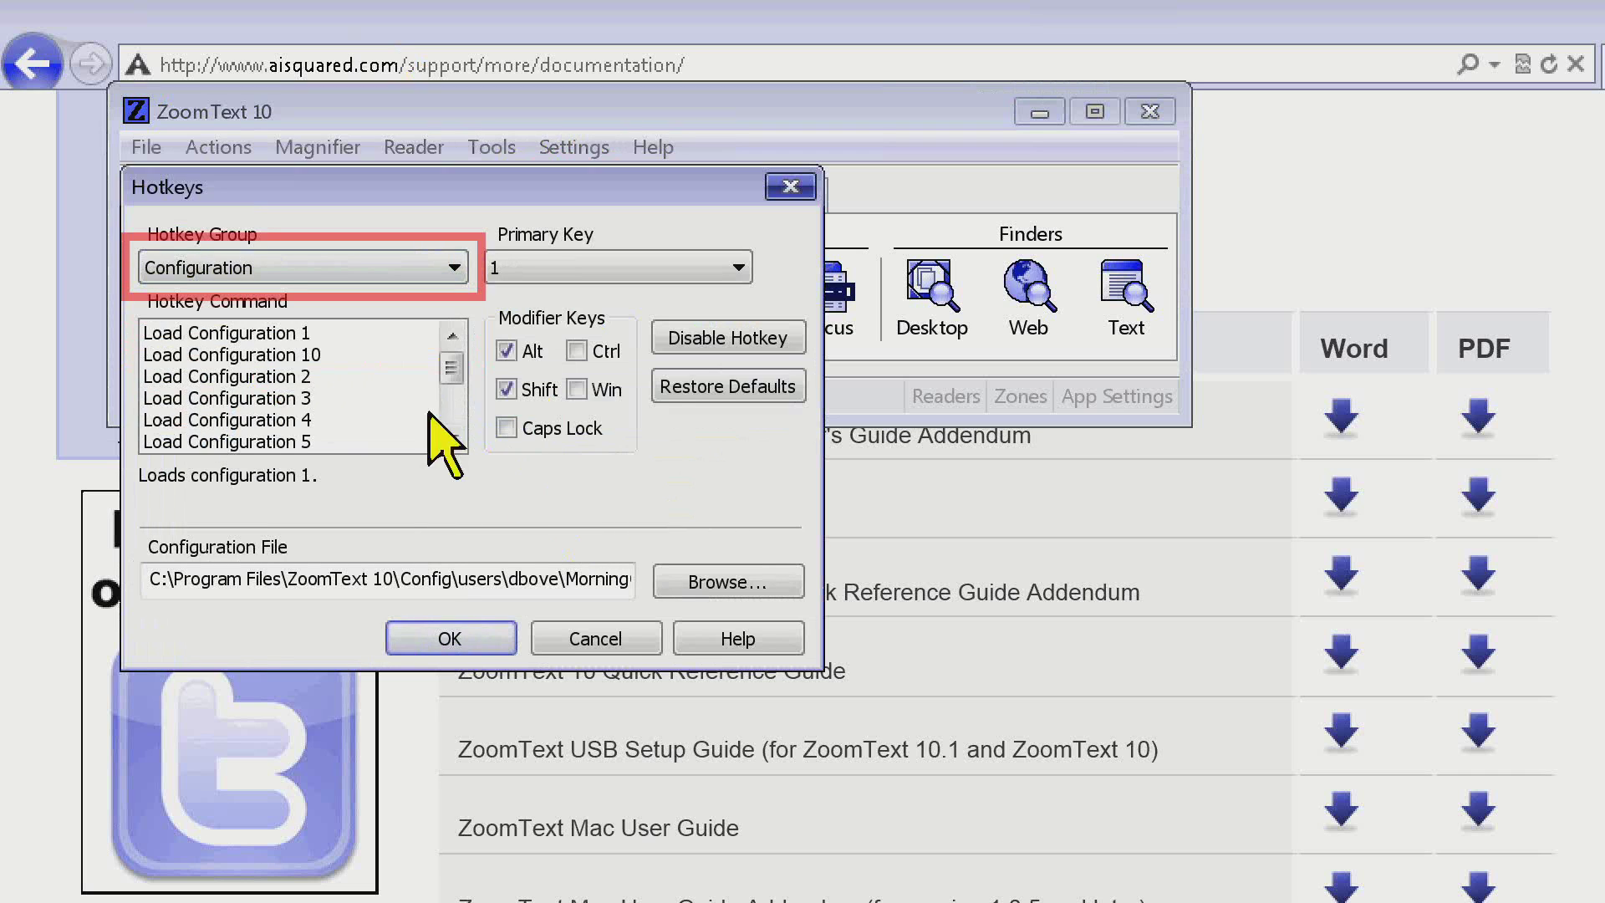
left_click(306, 334)
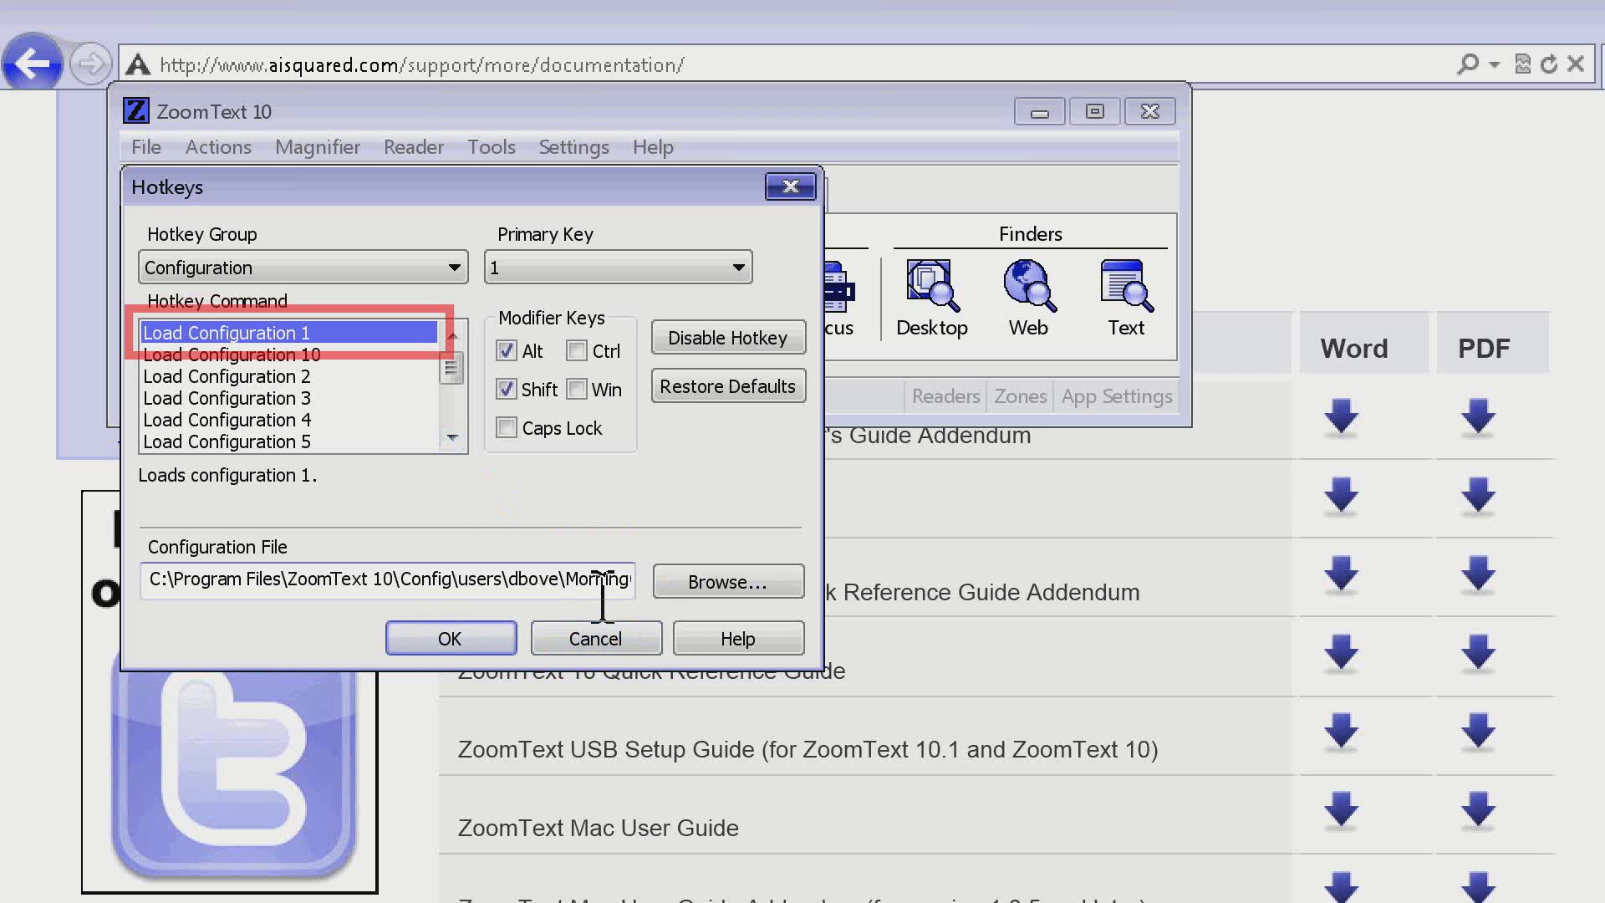
left_click(687, 587)
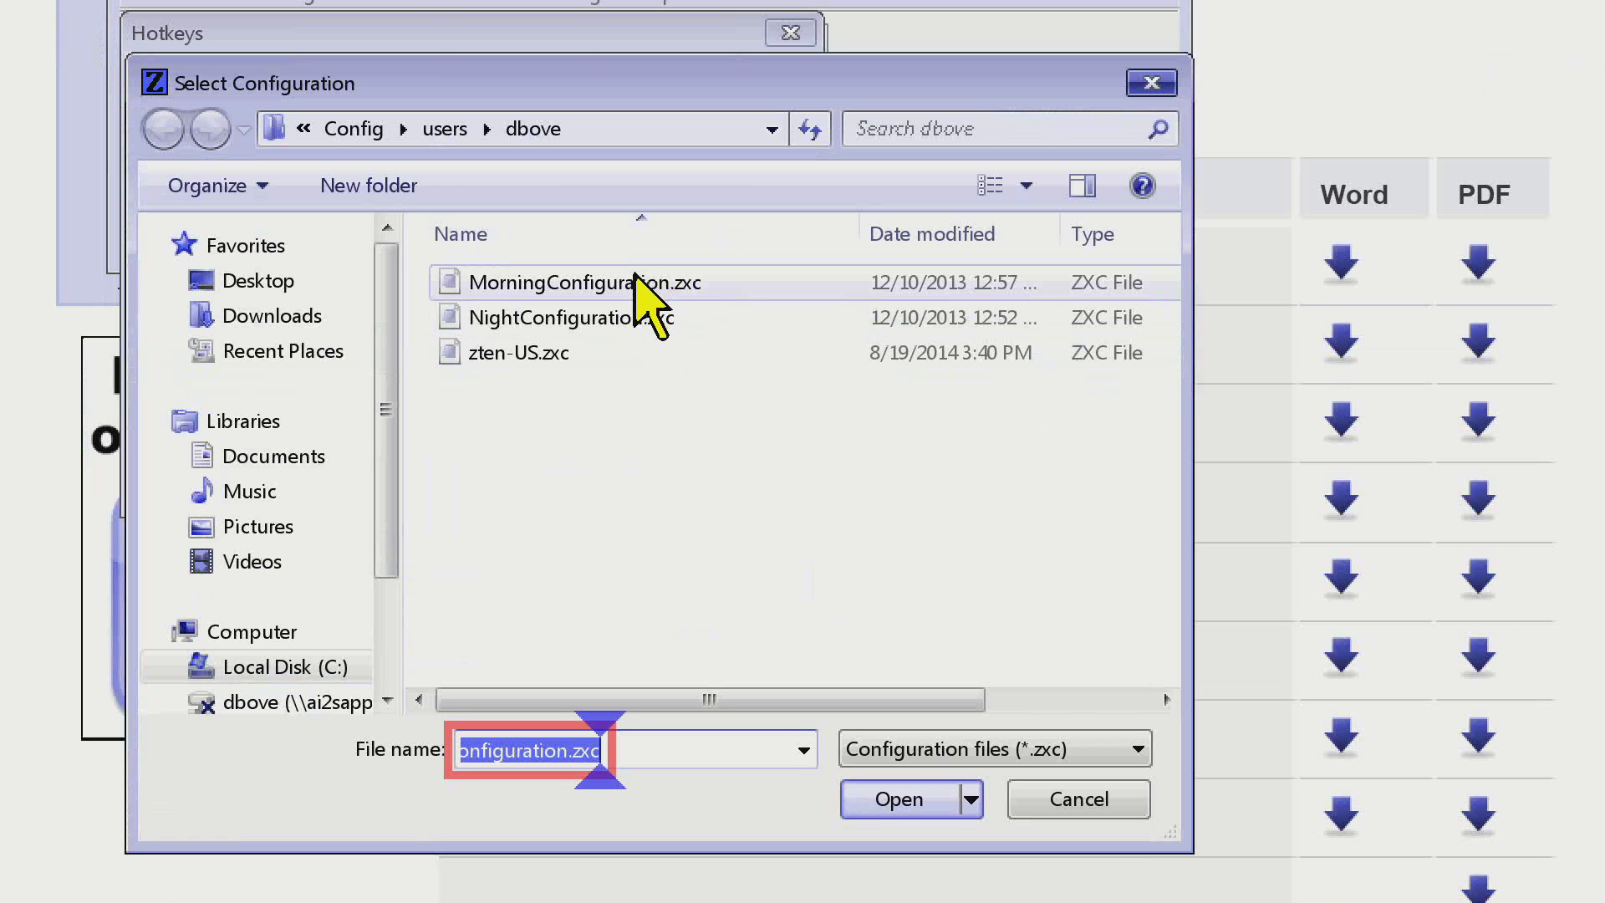
left_click(436, 129)
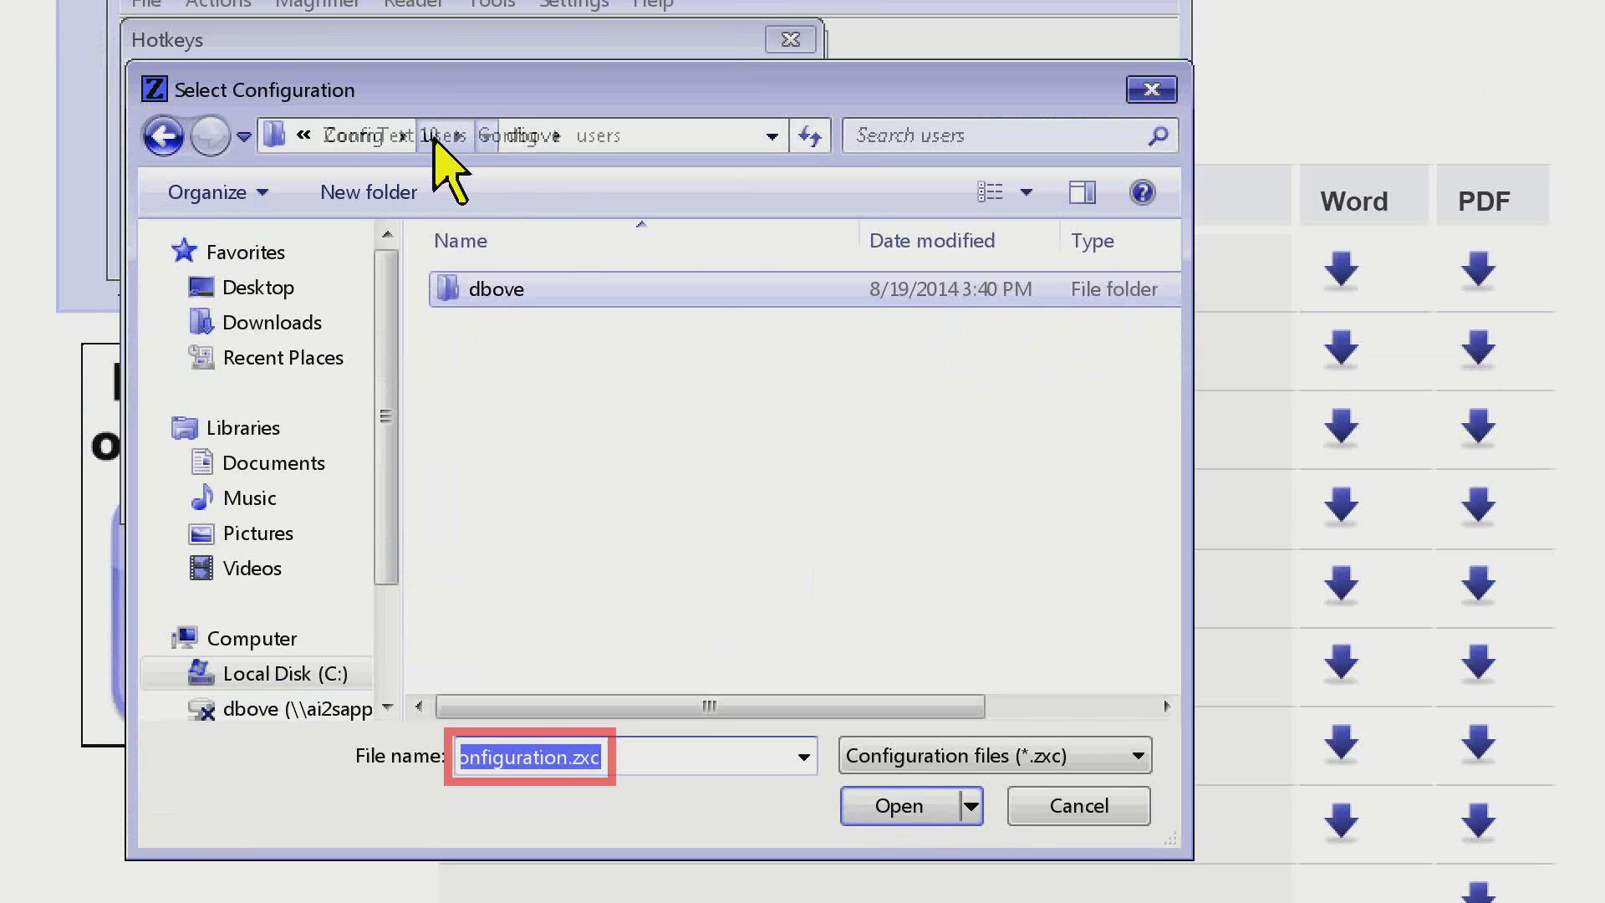
left_click(511, 136)
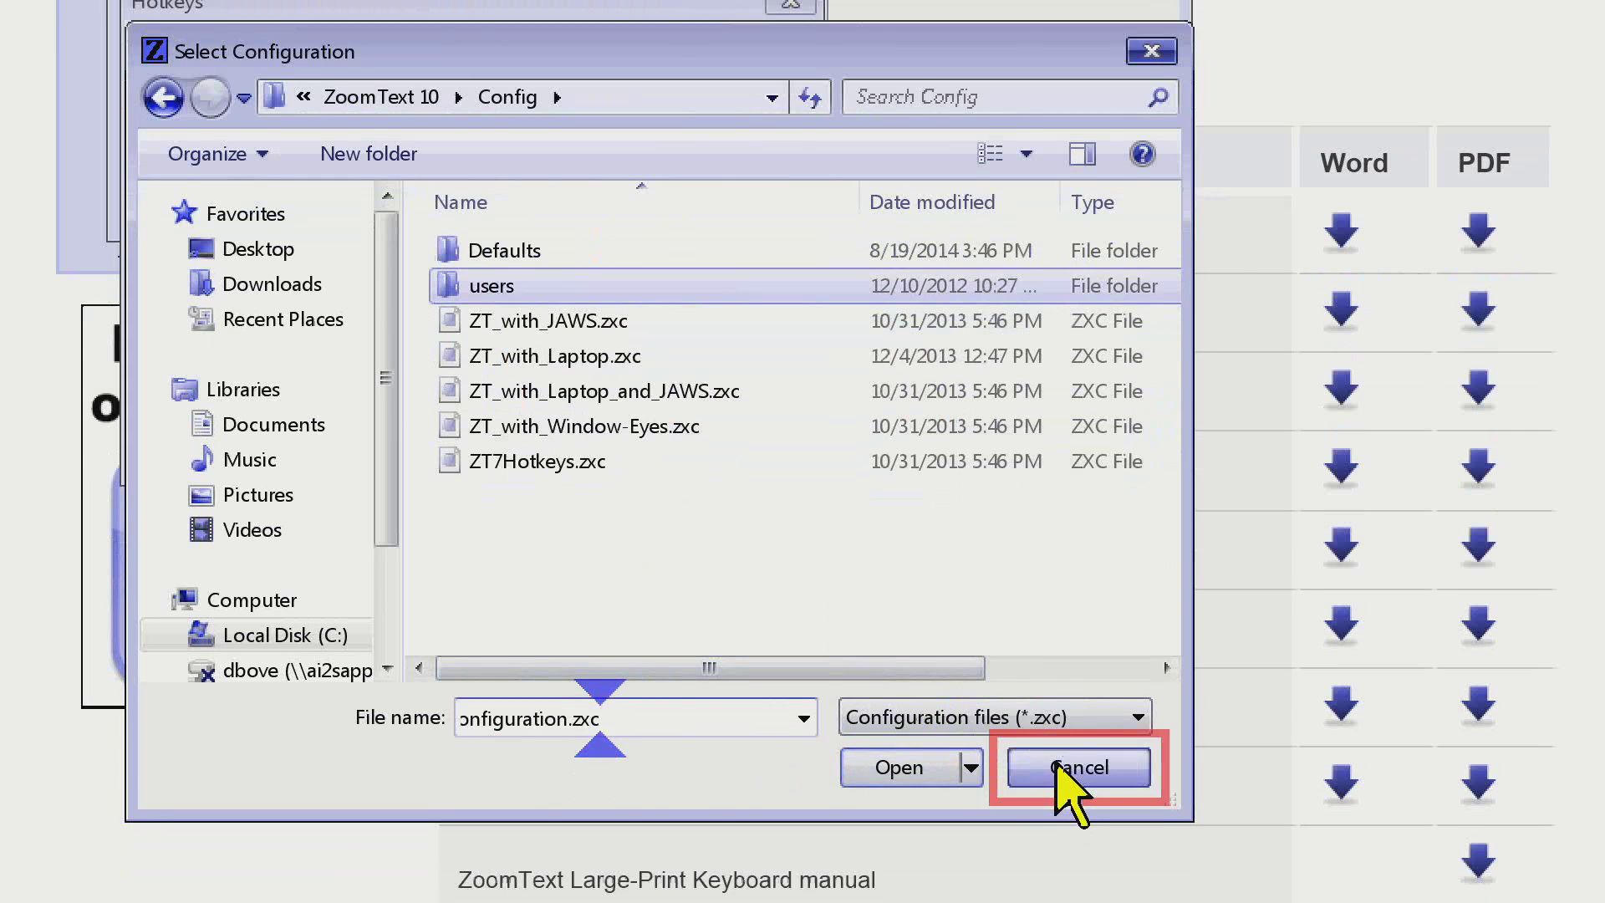
left_click(1060, 767)
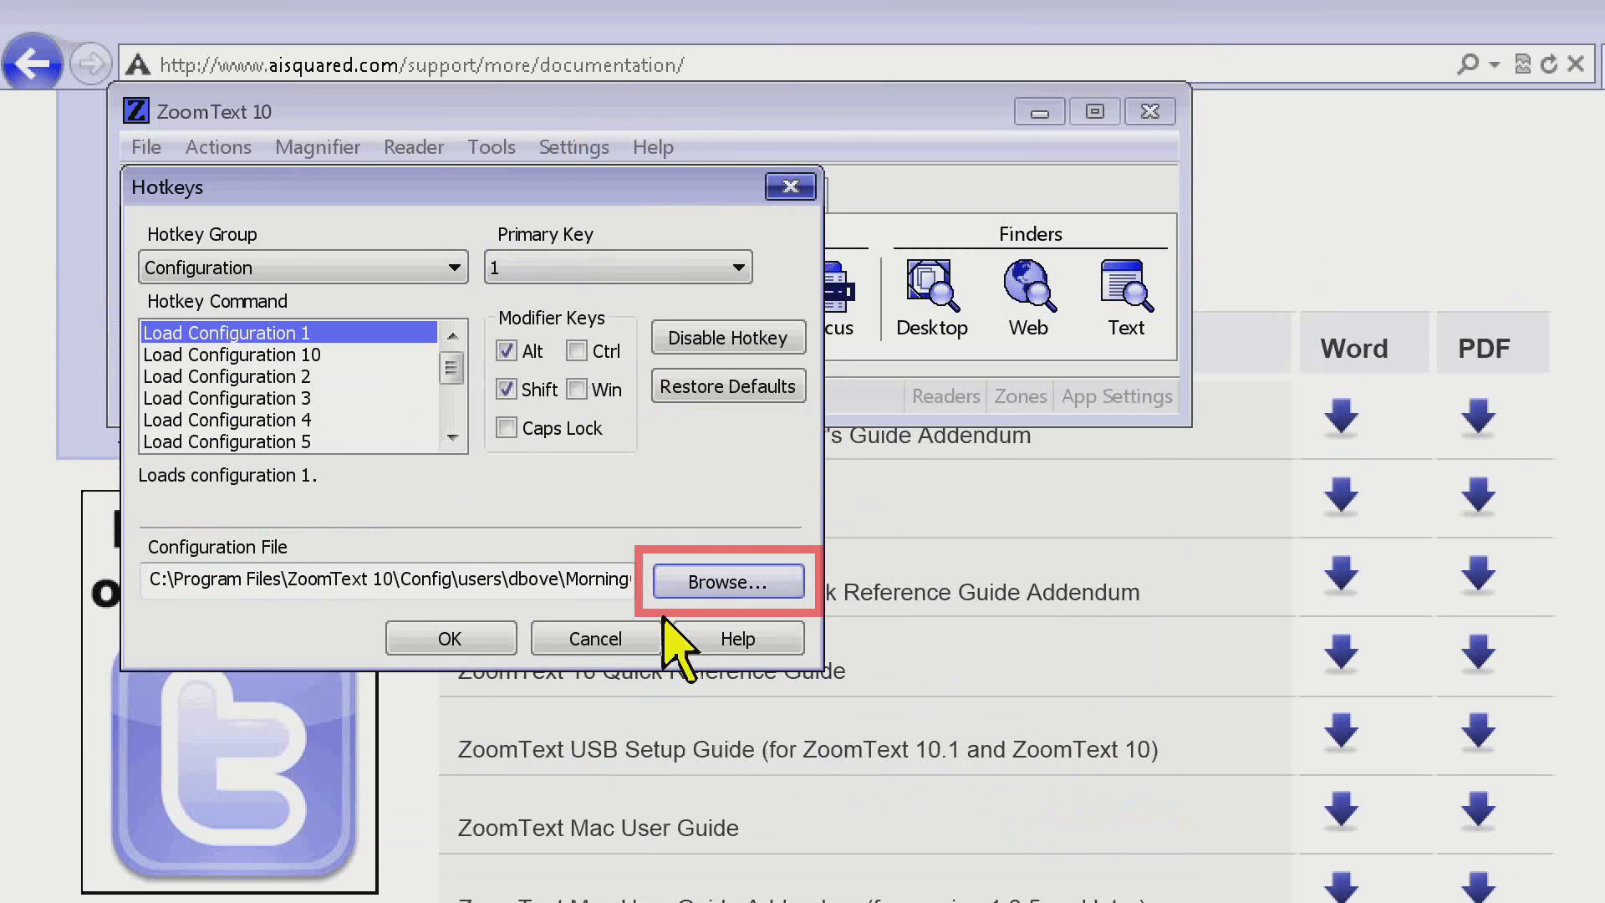
Step: Leave the hotkey settings and check which folder the custom configuration files are saved in, without saving anything
left_click(582, 451)
left_click(148, 149)
key("Escape")
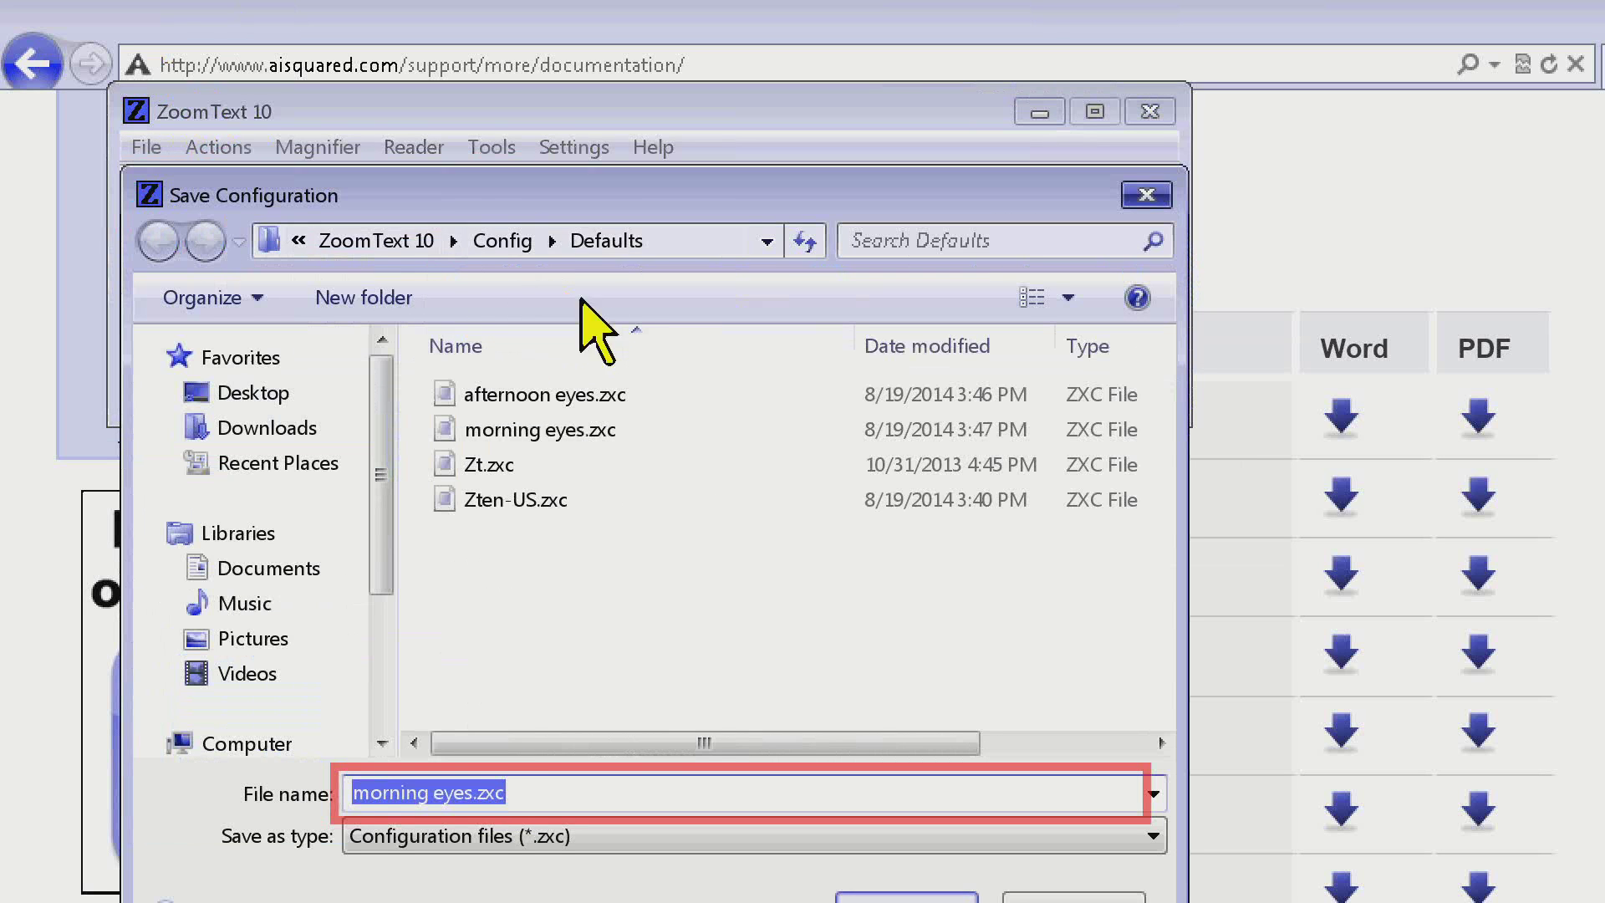
left_click(1148, 196)
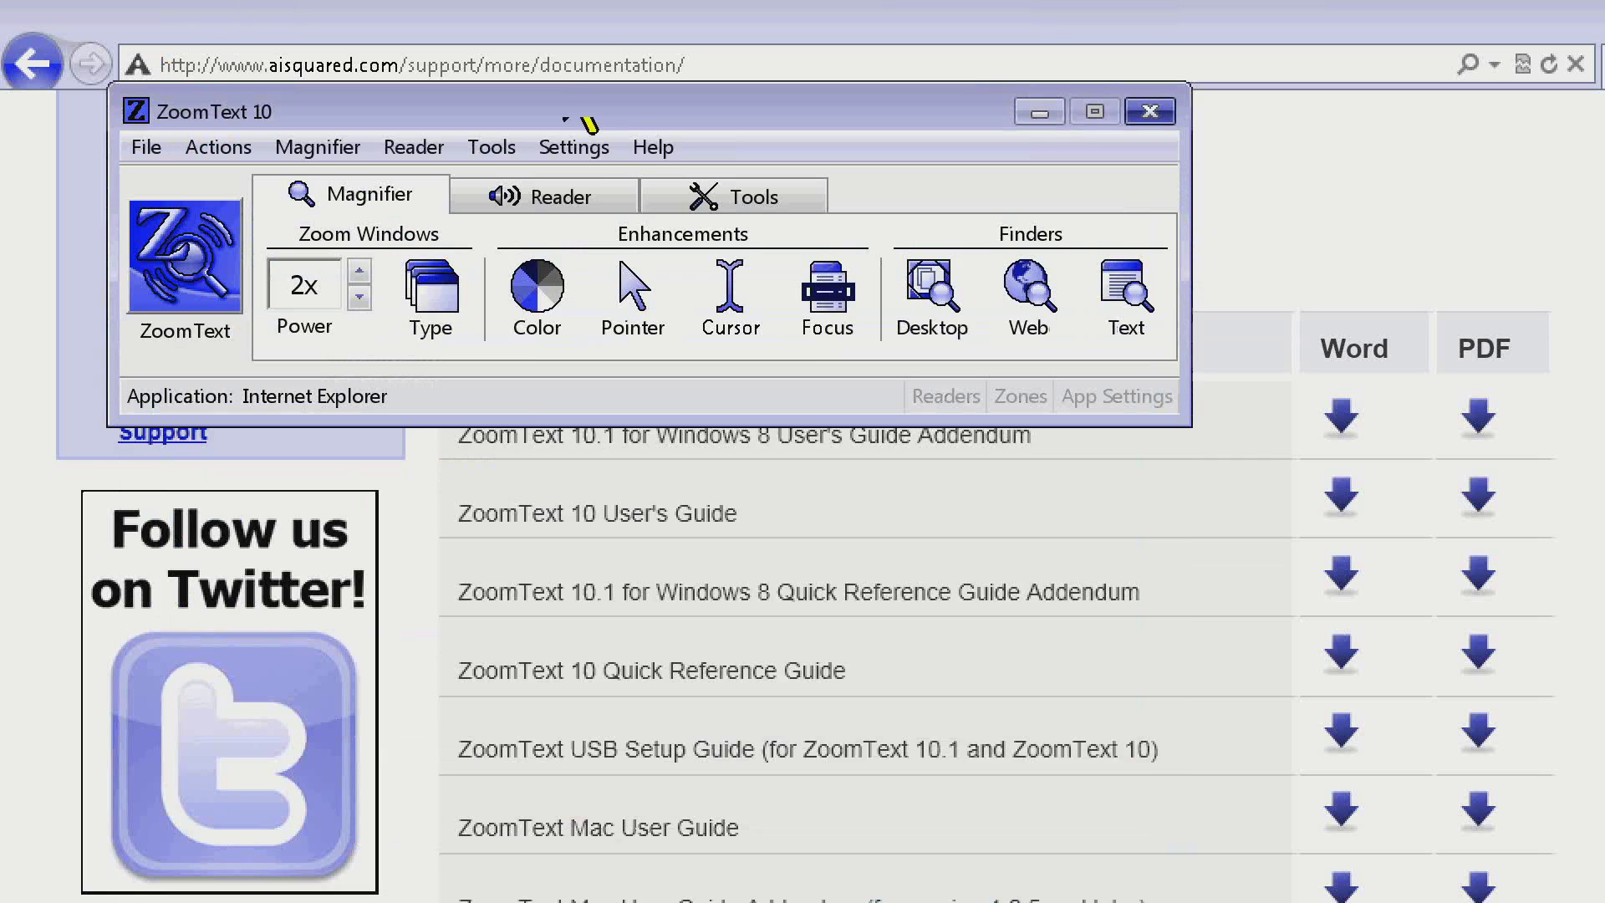
Step: Assign the file morning eyes.zxc from the Config\Defaults folder to the Load Configuration 1 hotkey
left_click(571, 147)
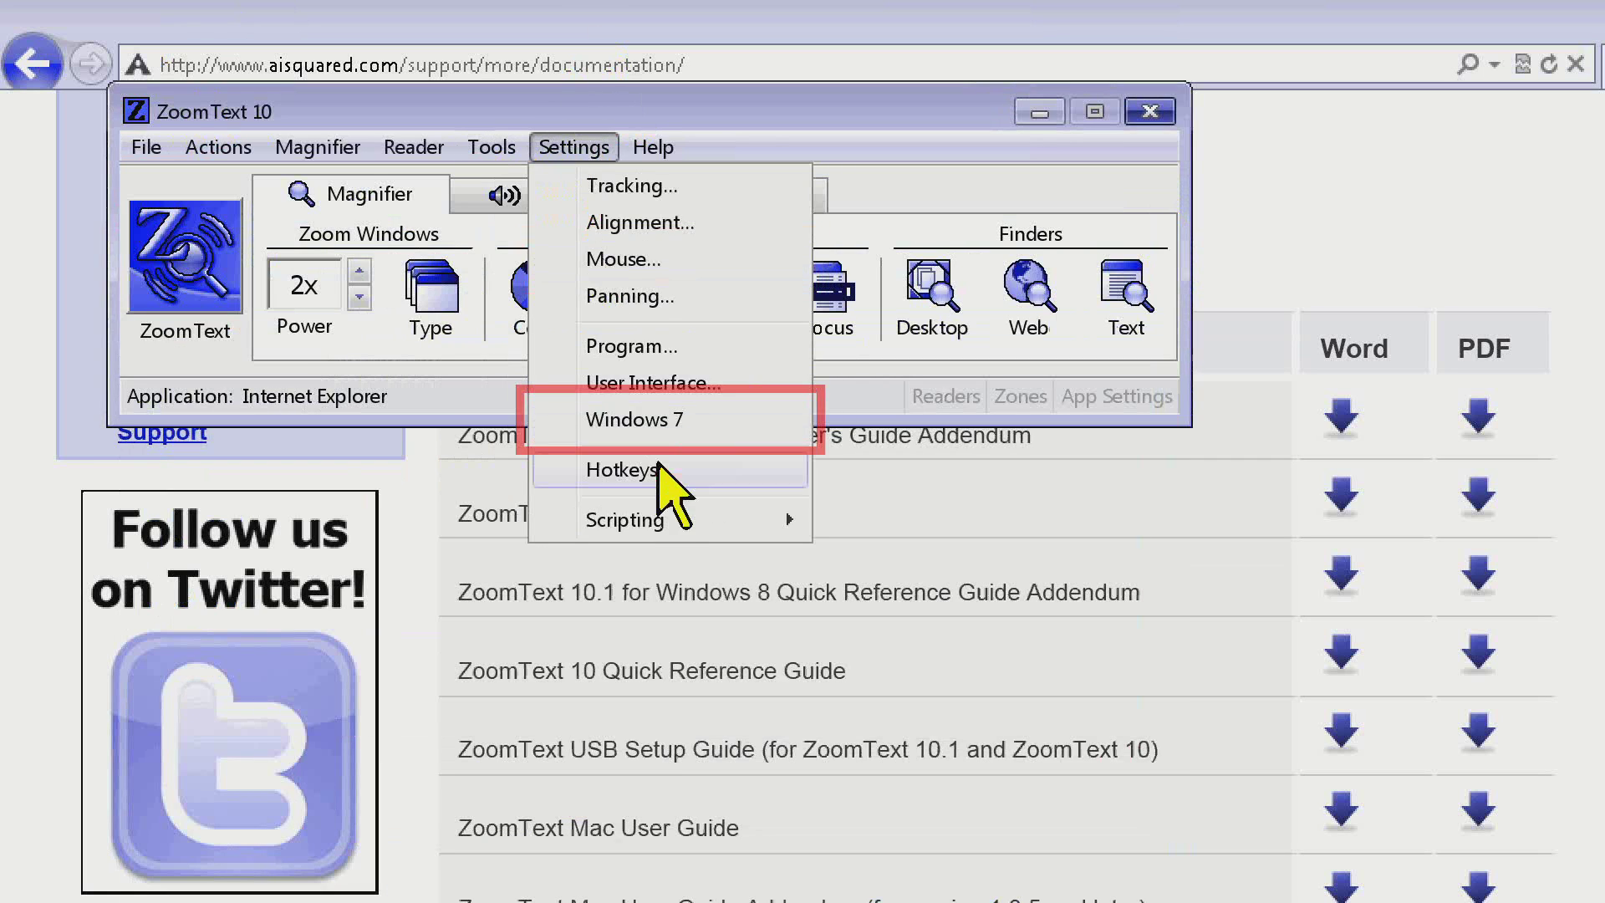
left_click(656, 422)
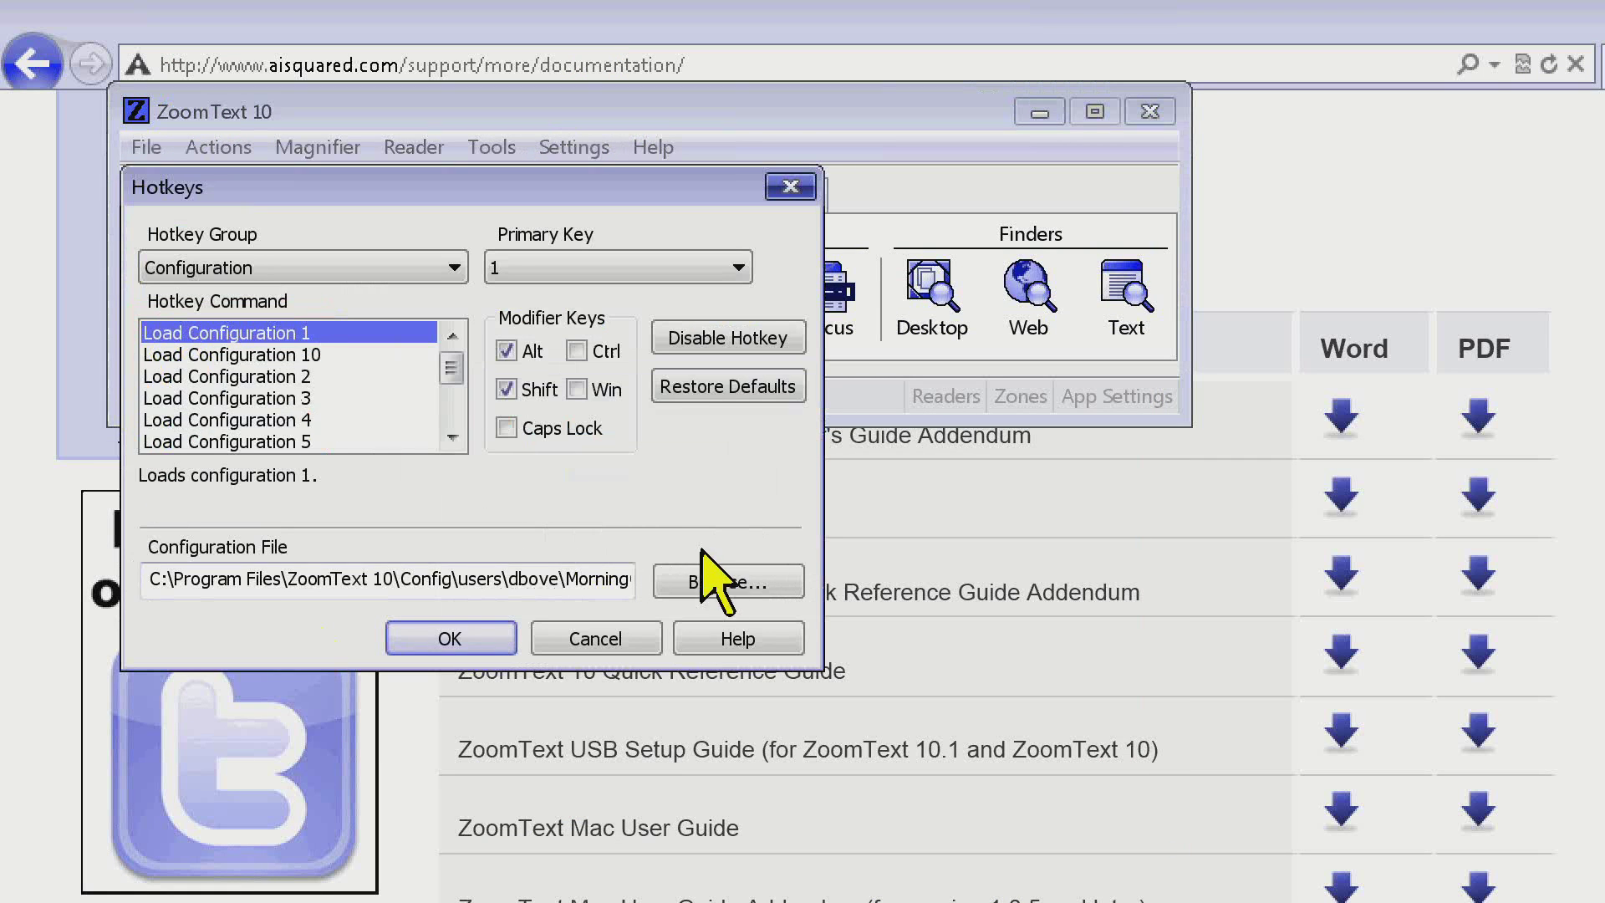
left_click(717, 583)
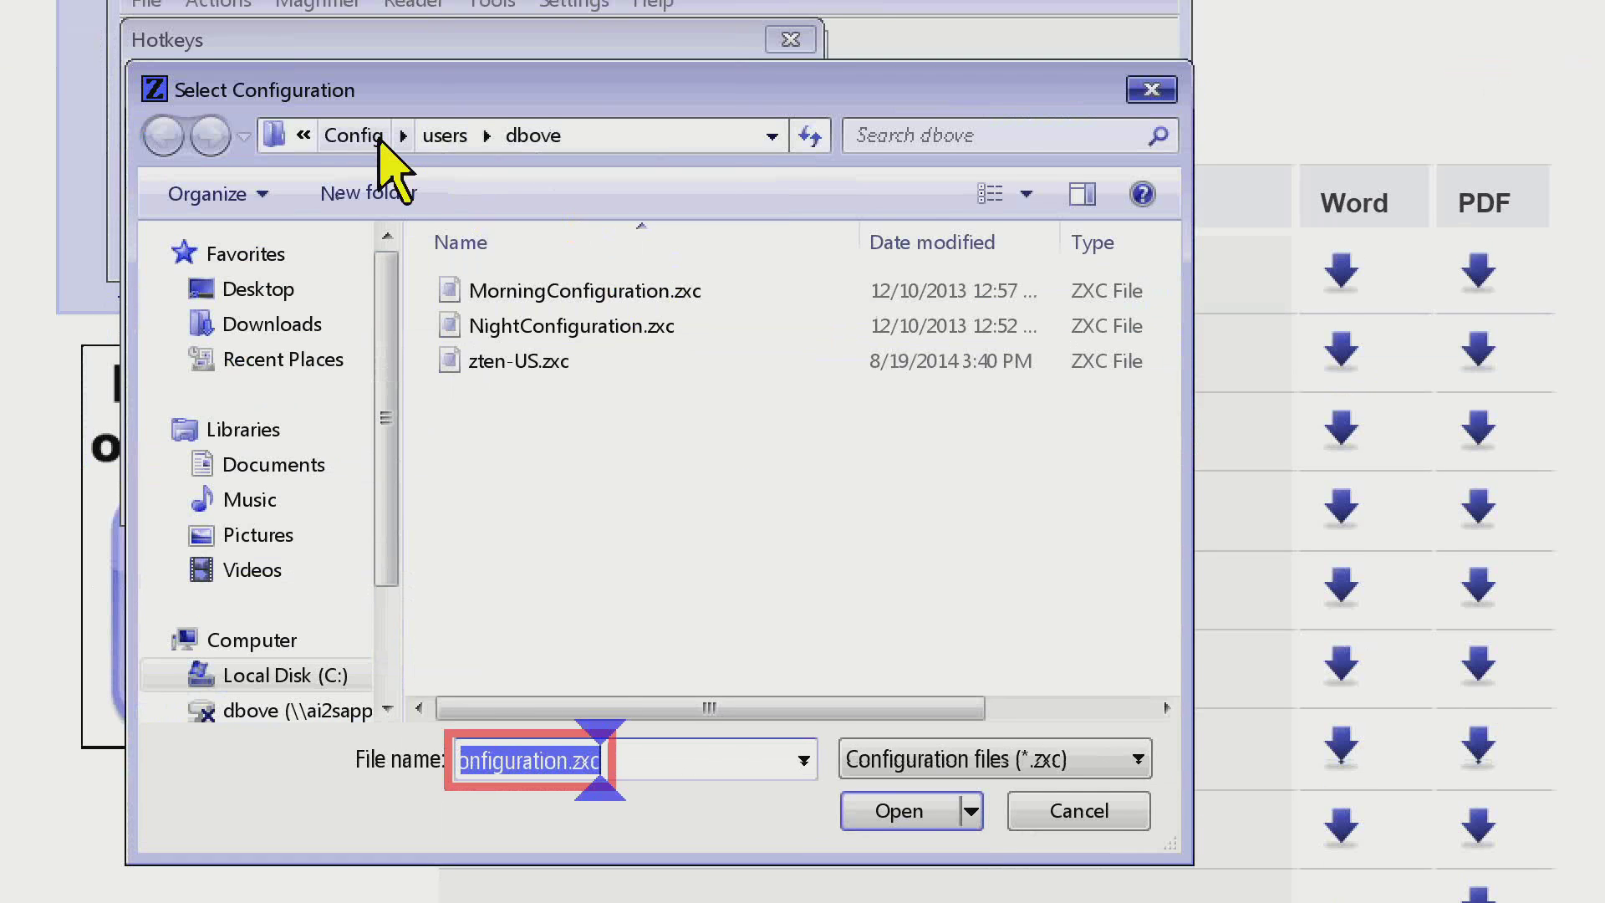
left_click(394, 136)
double_click(512, 294)
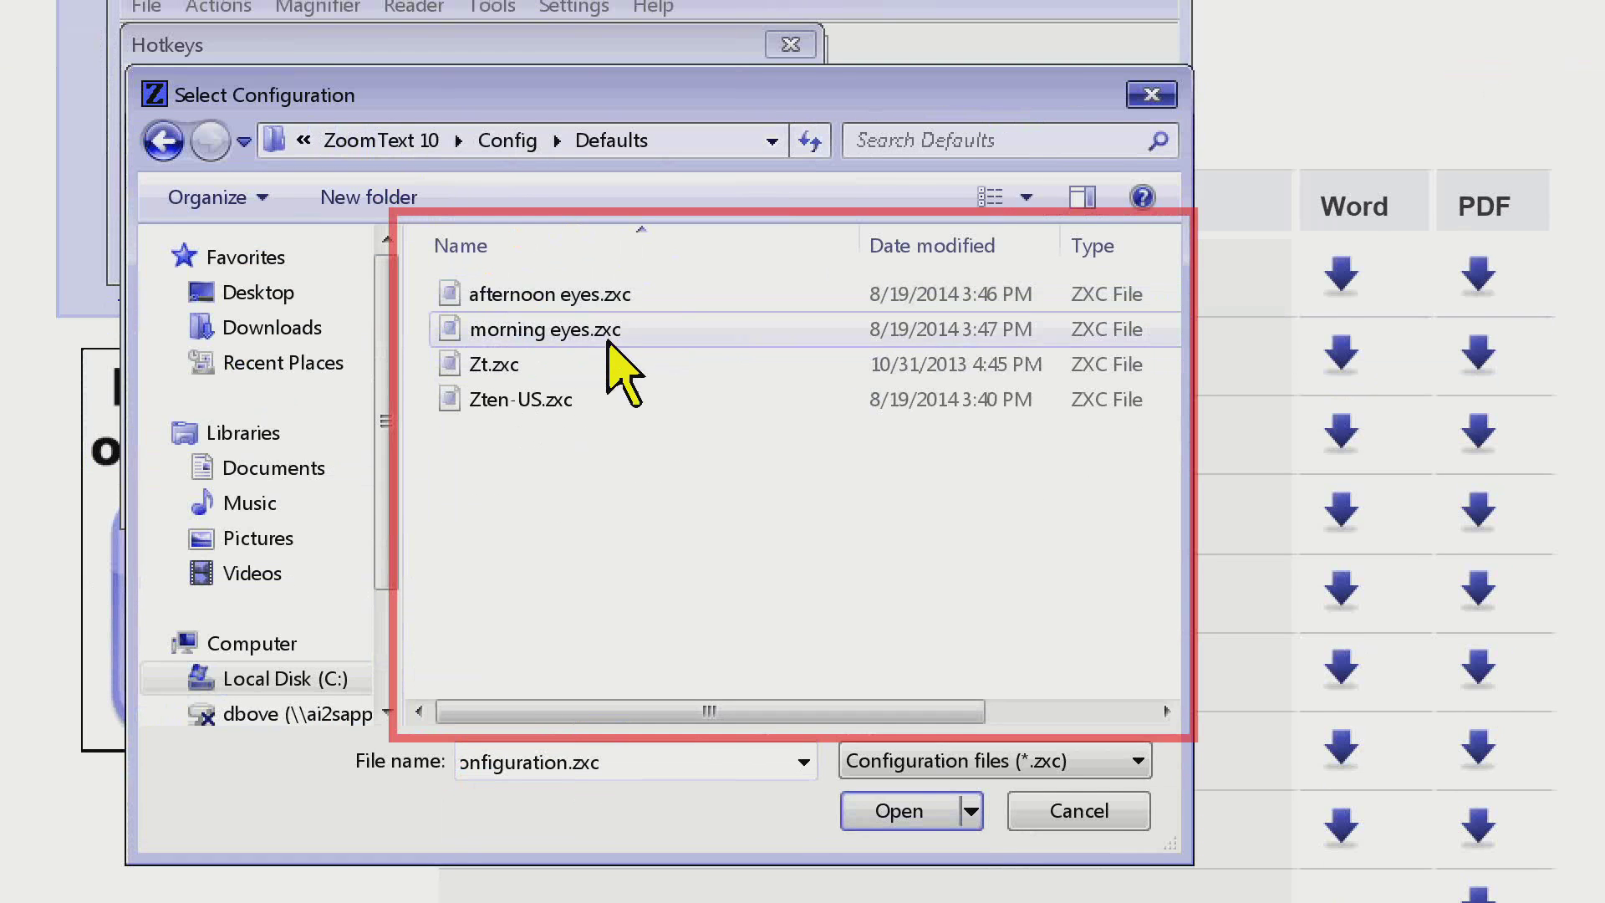
double_click(535, 331)
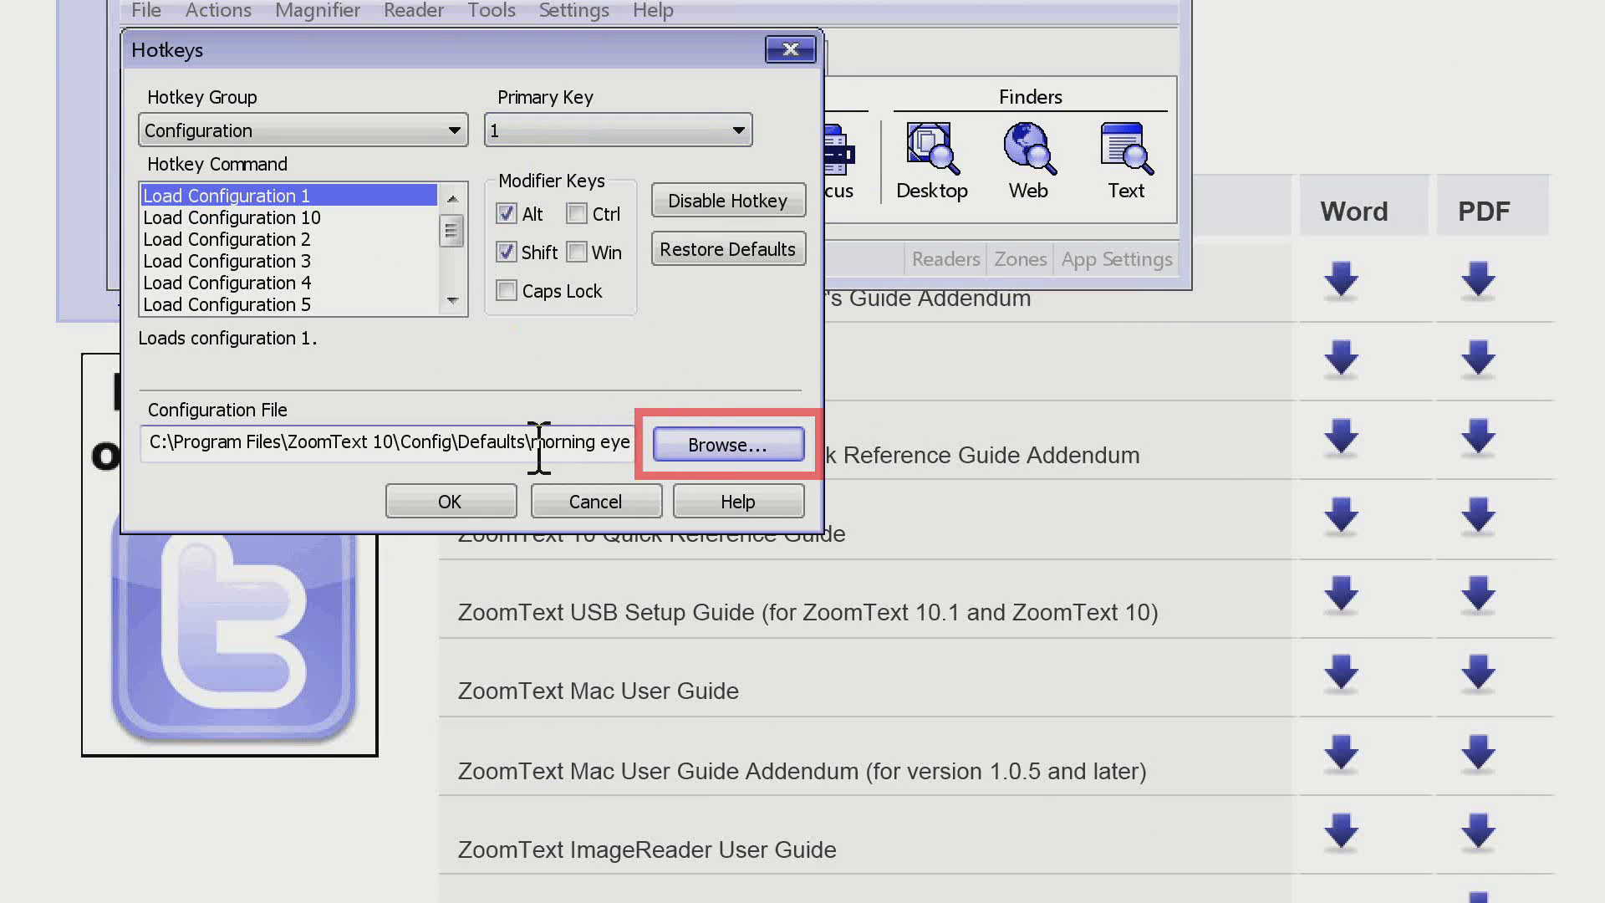
Step: Assign afternoon eyes.zxc from the Config\Defaults folder to the Load Configuration 2 hotkey and accept the hotkey changes
left_click(303, 240)
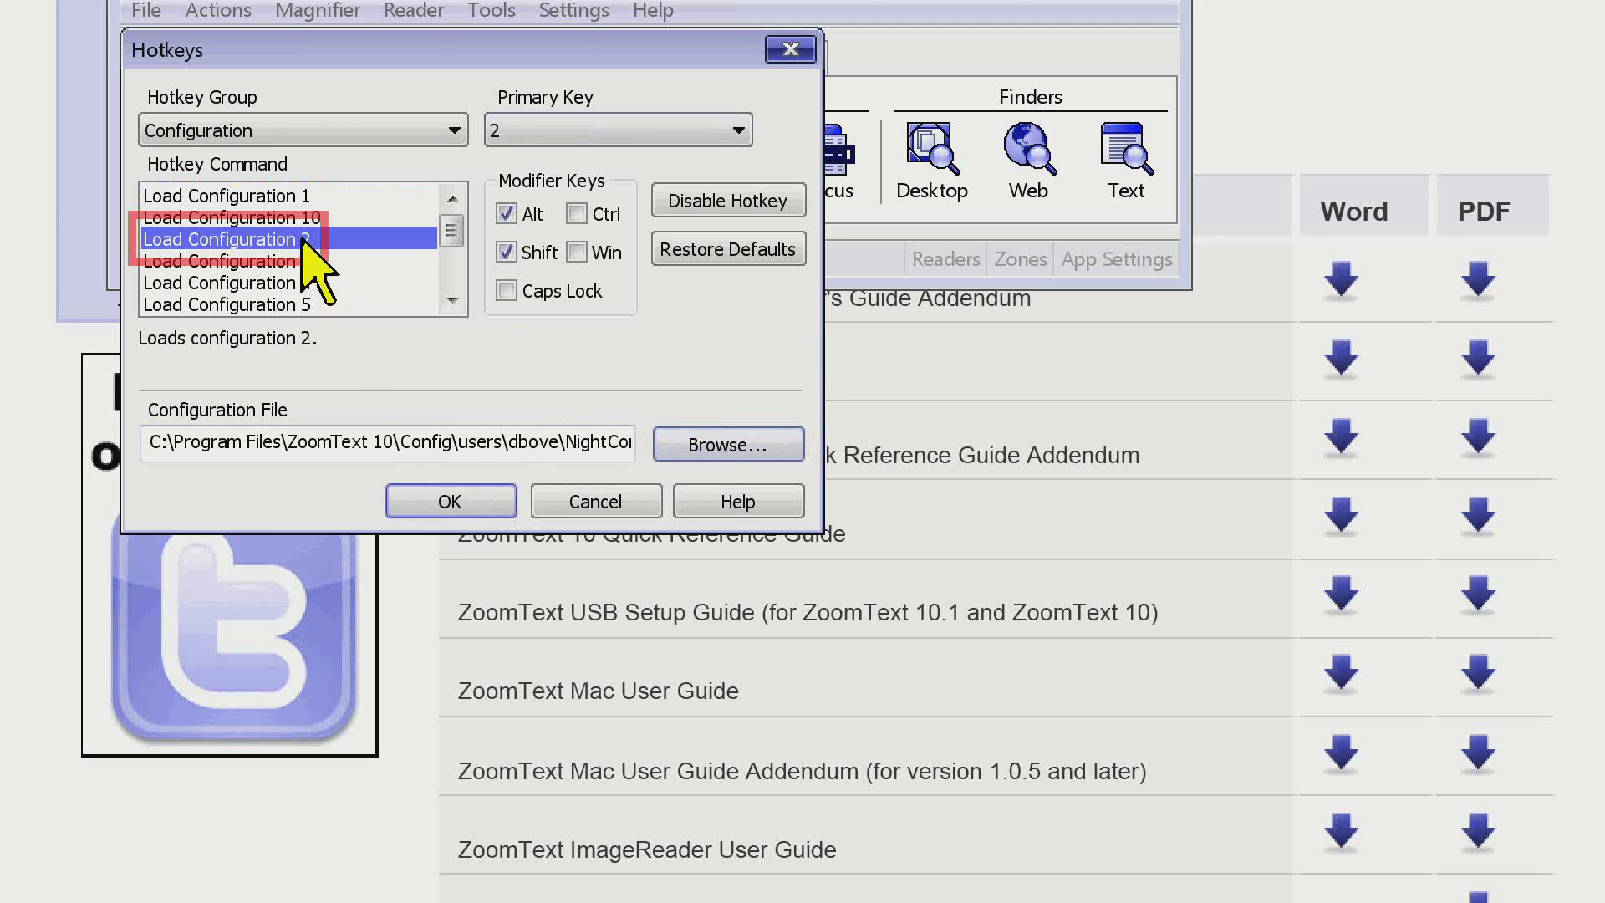
left_click(686, 440)
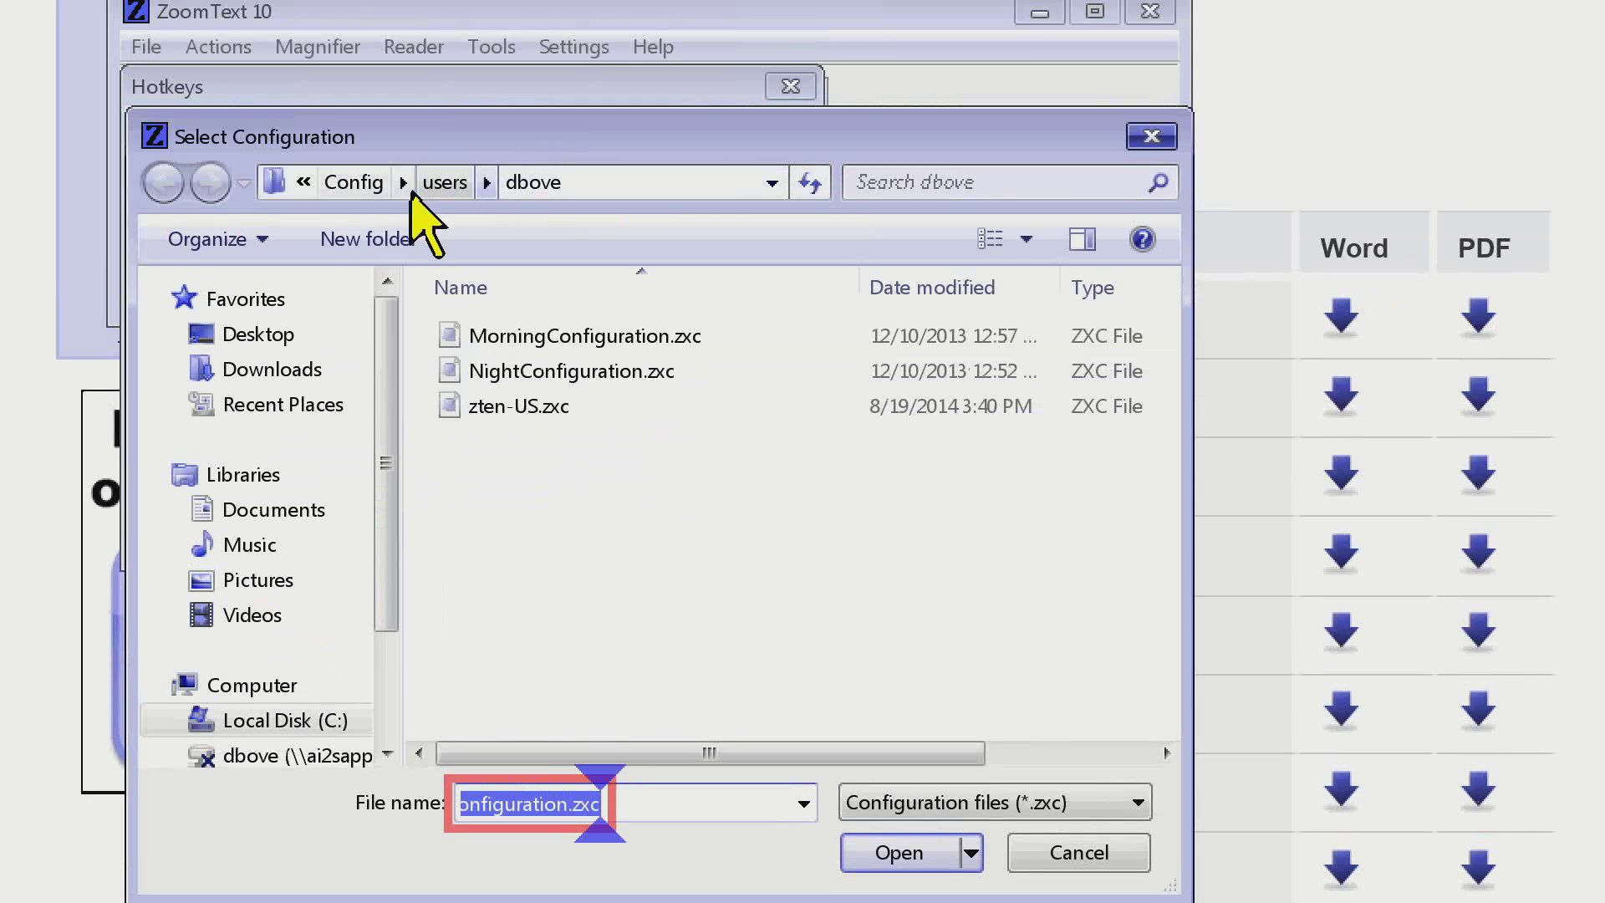
left_click(369, 190)
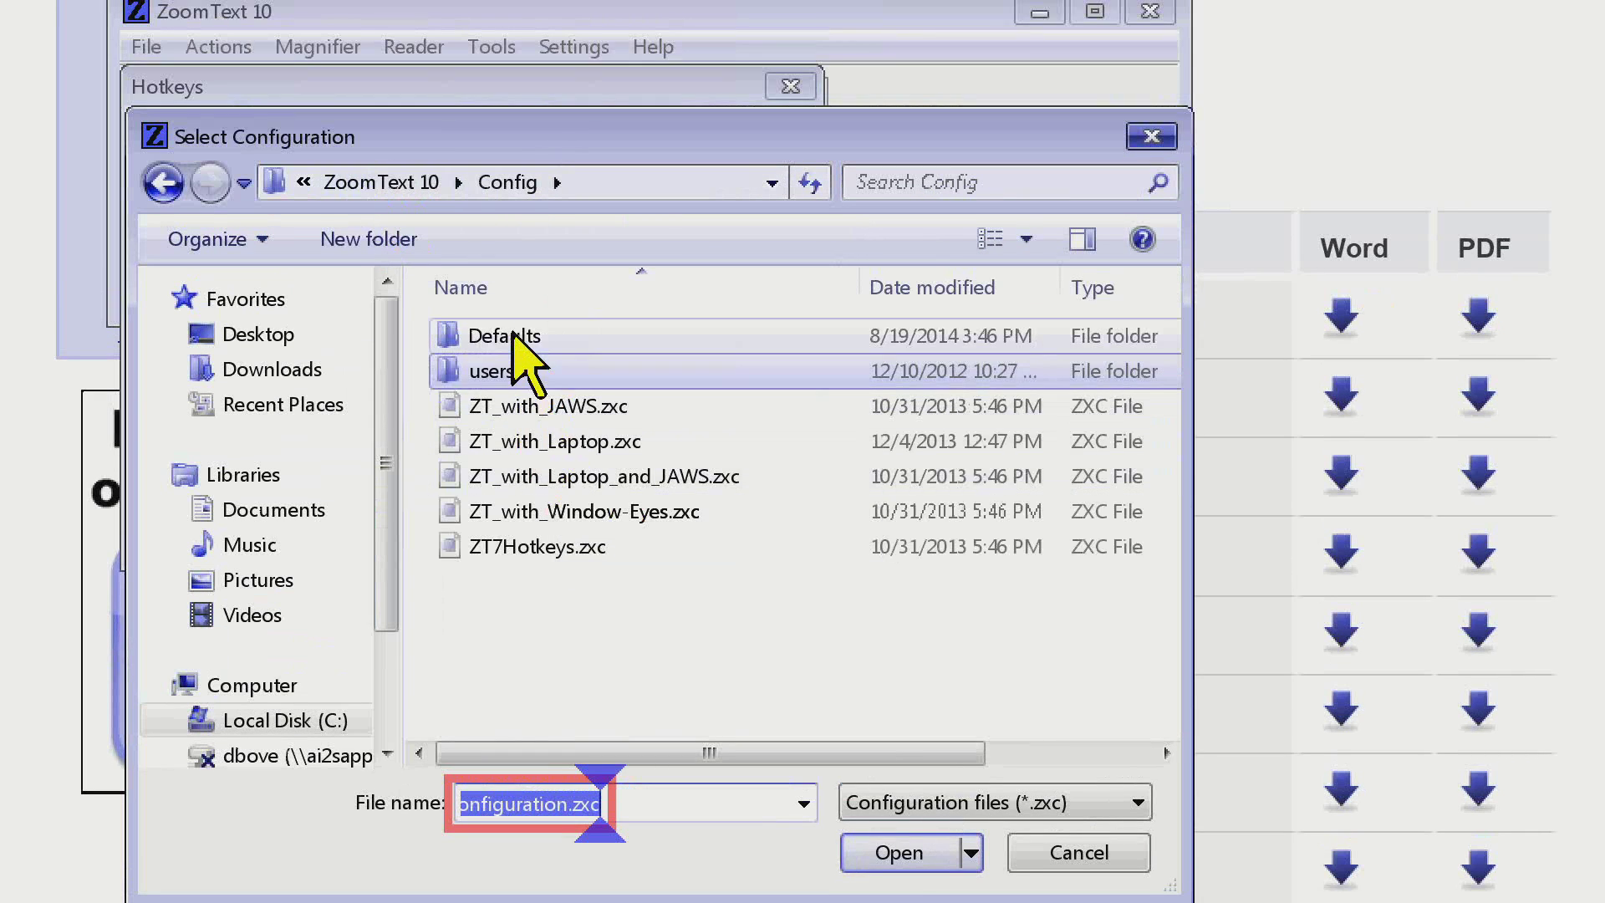
double_click(514, 334)
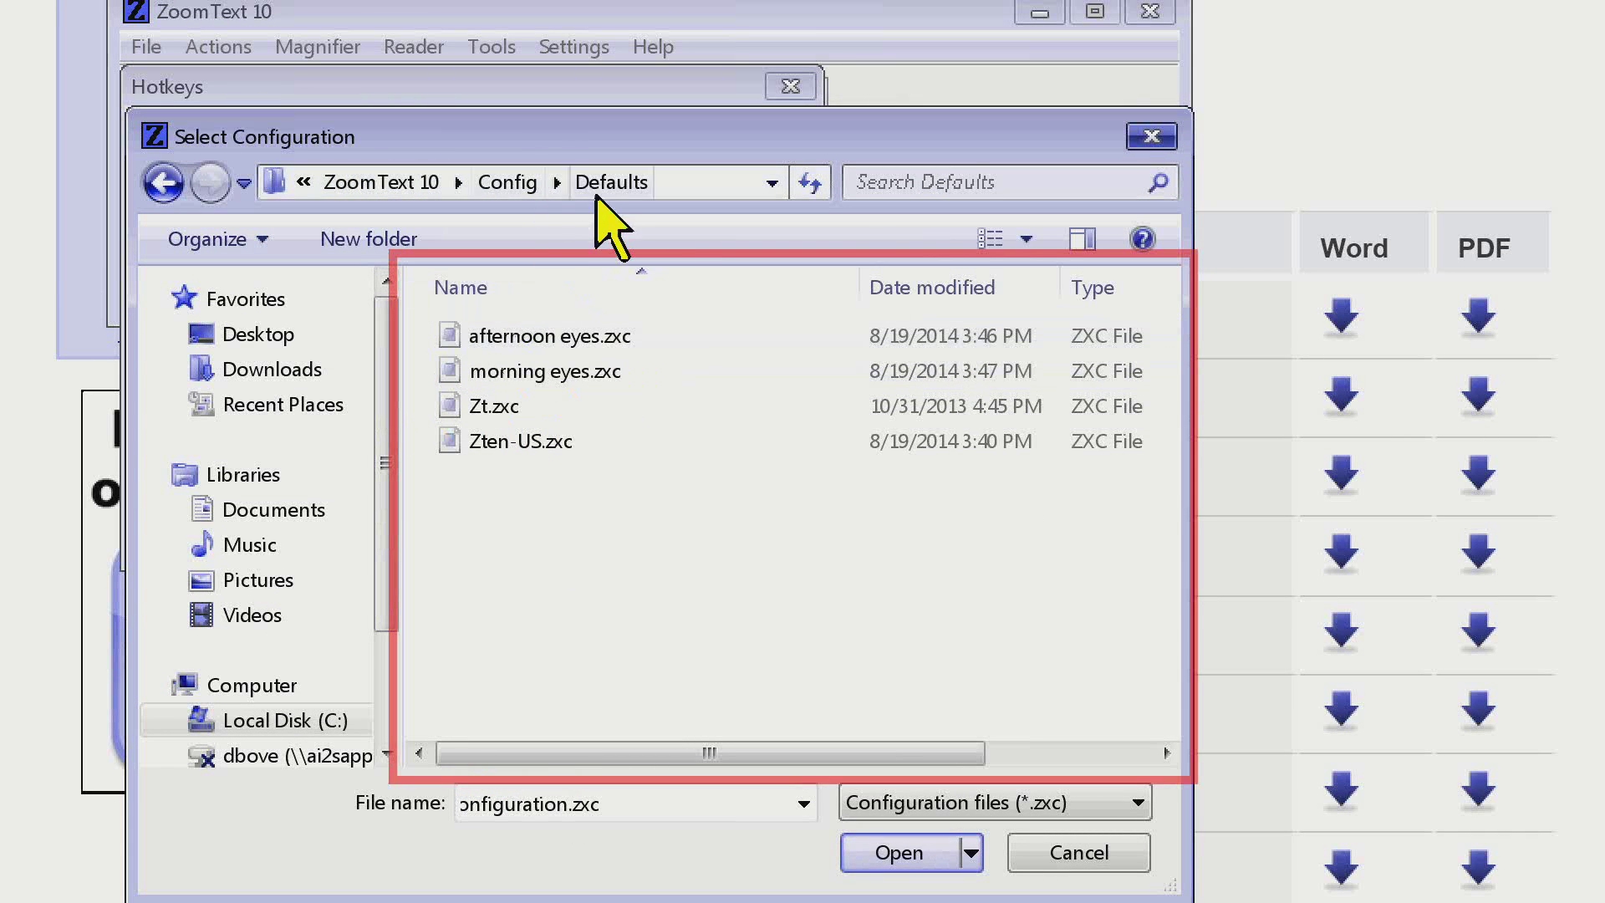
double_click(565, 339)
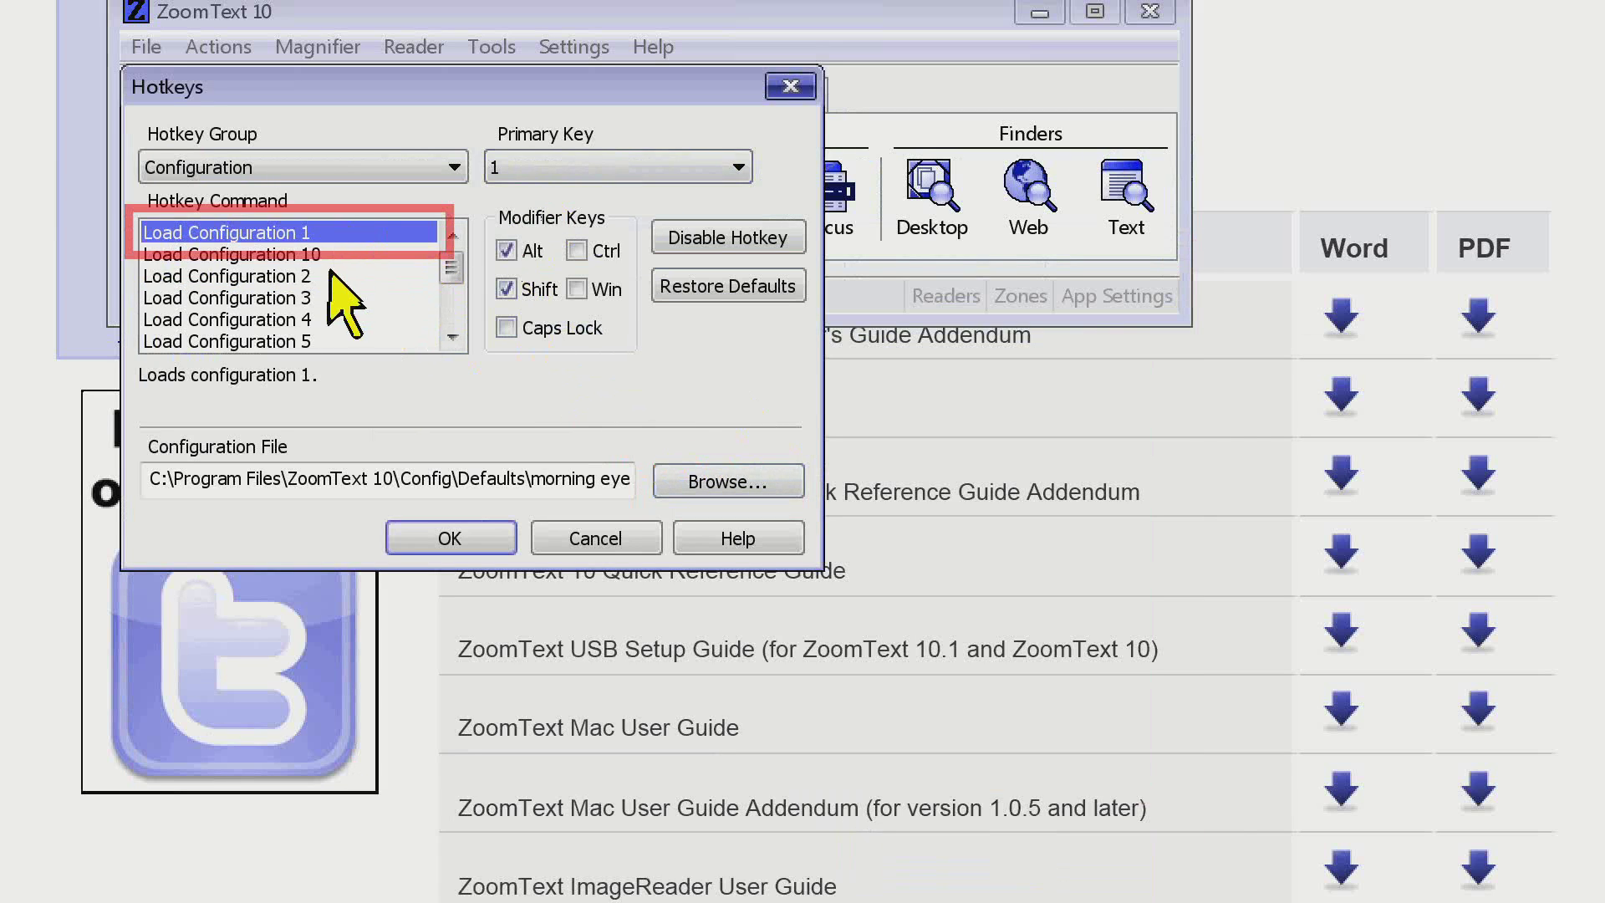
left_click(334, 278)
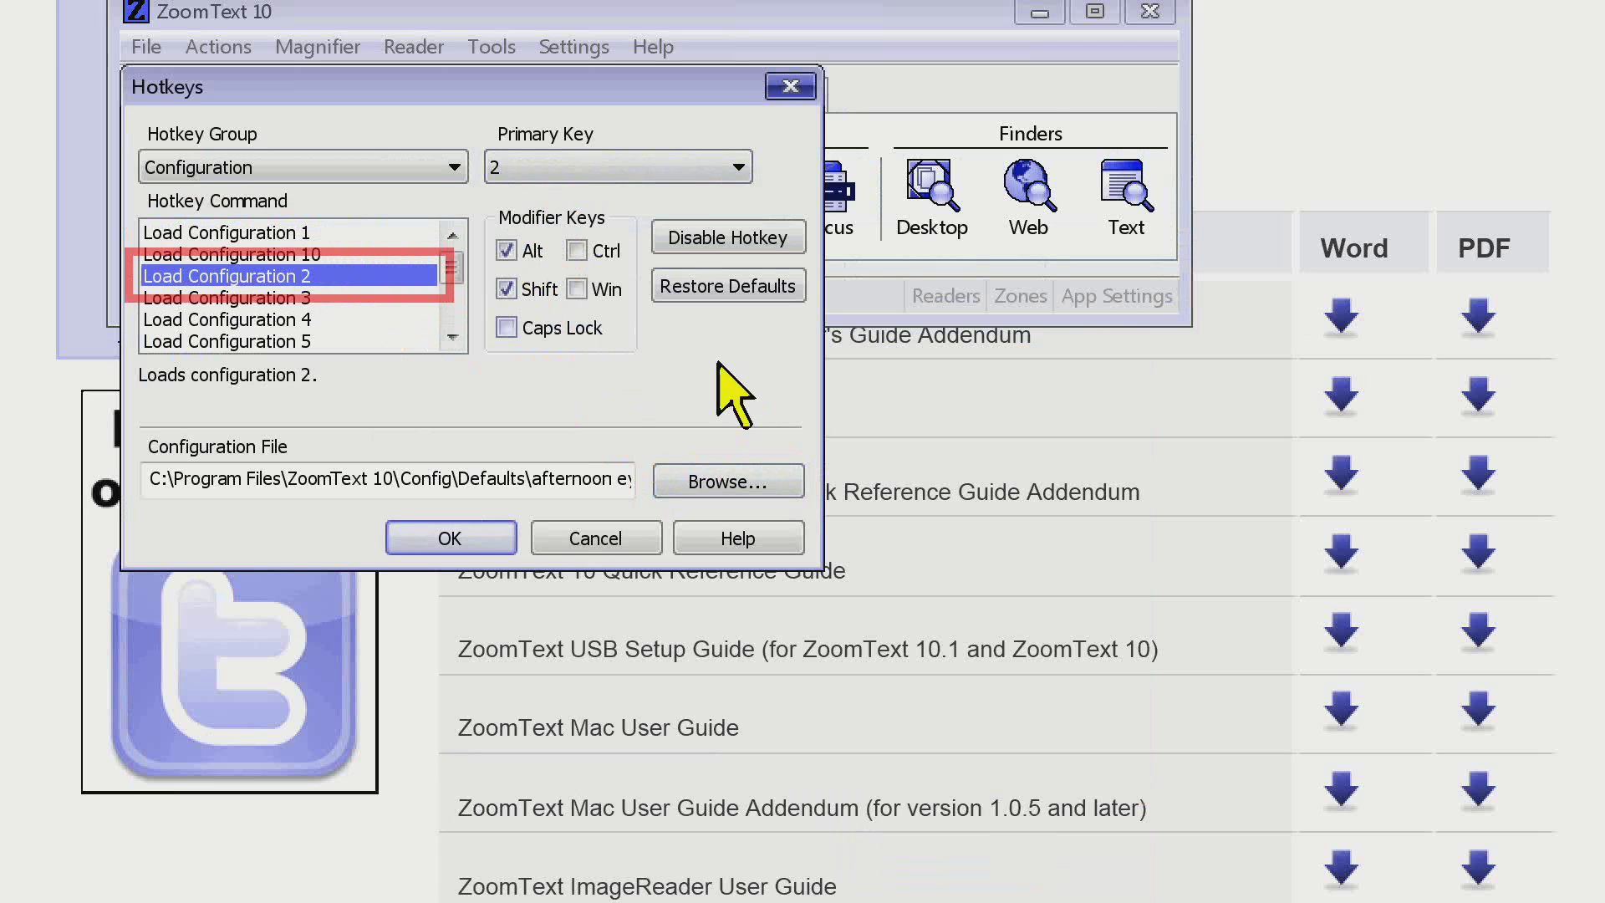
left_click(489, 539)
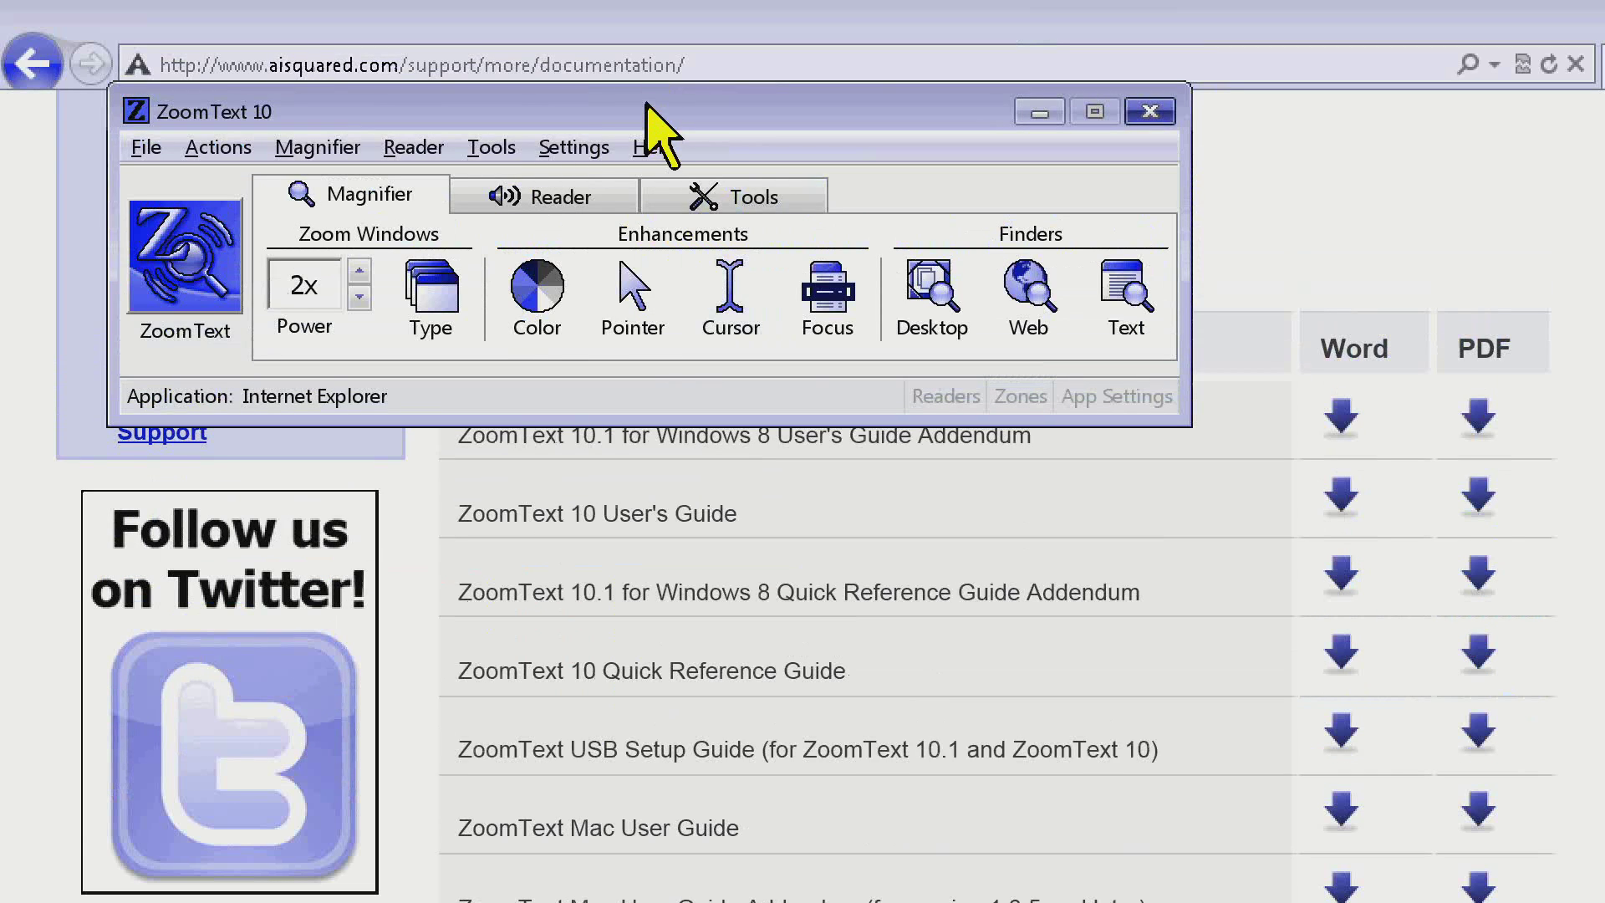
Step: Reopen the hotkey settings and review the key combination and file assigned to Load Configuration 2
left_click(598, 149)
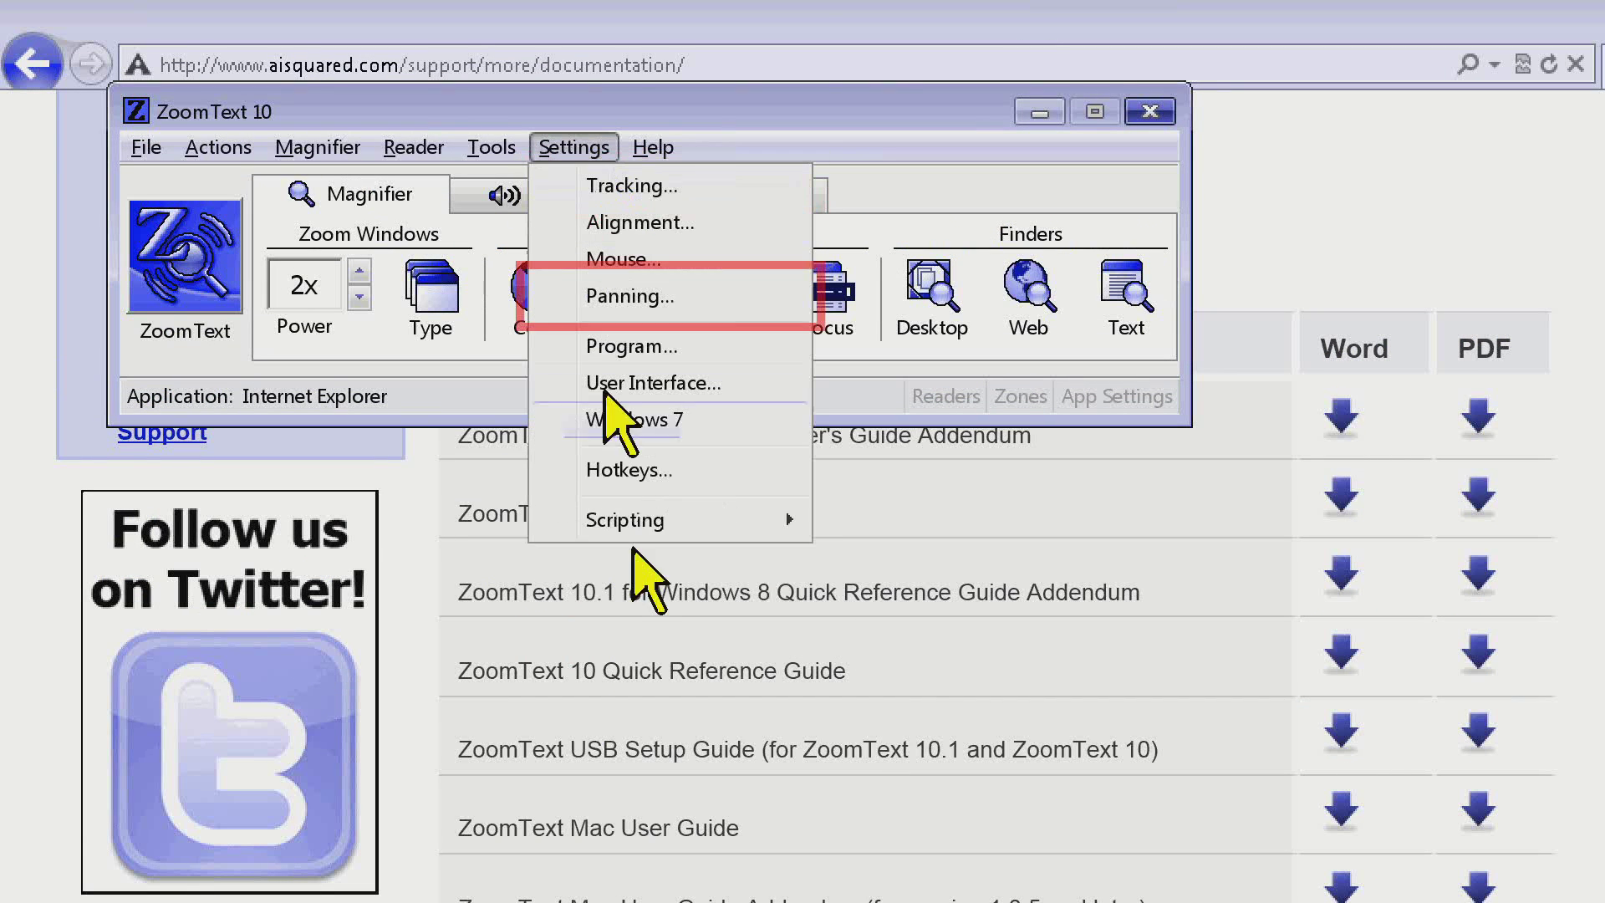
left_click(622, 472)
left_click(330, 377)
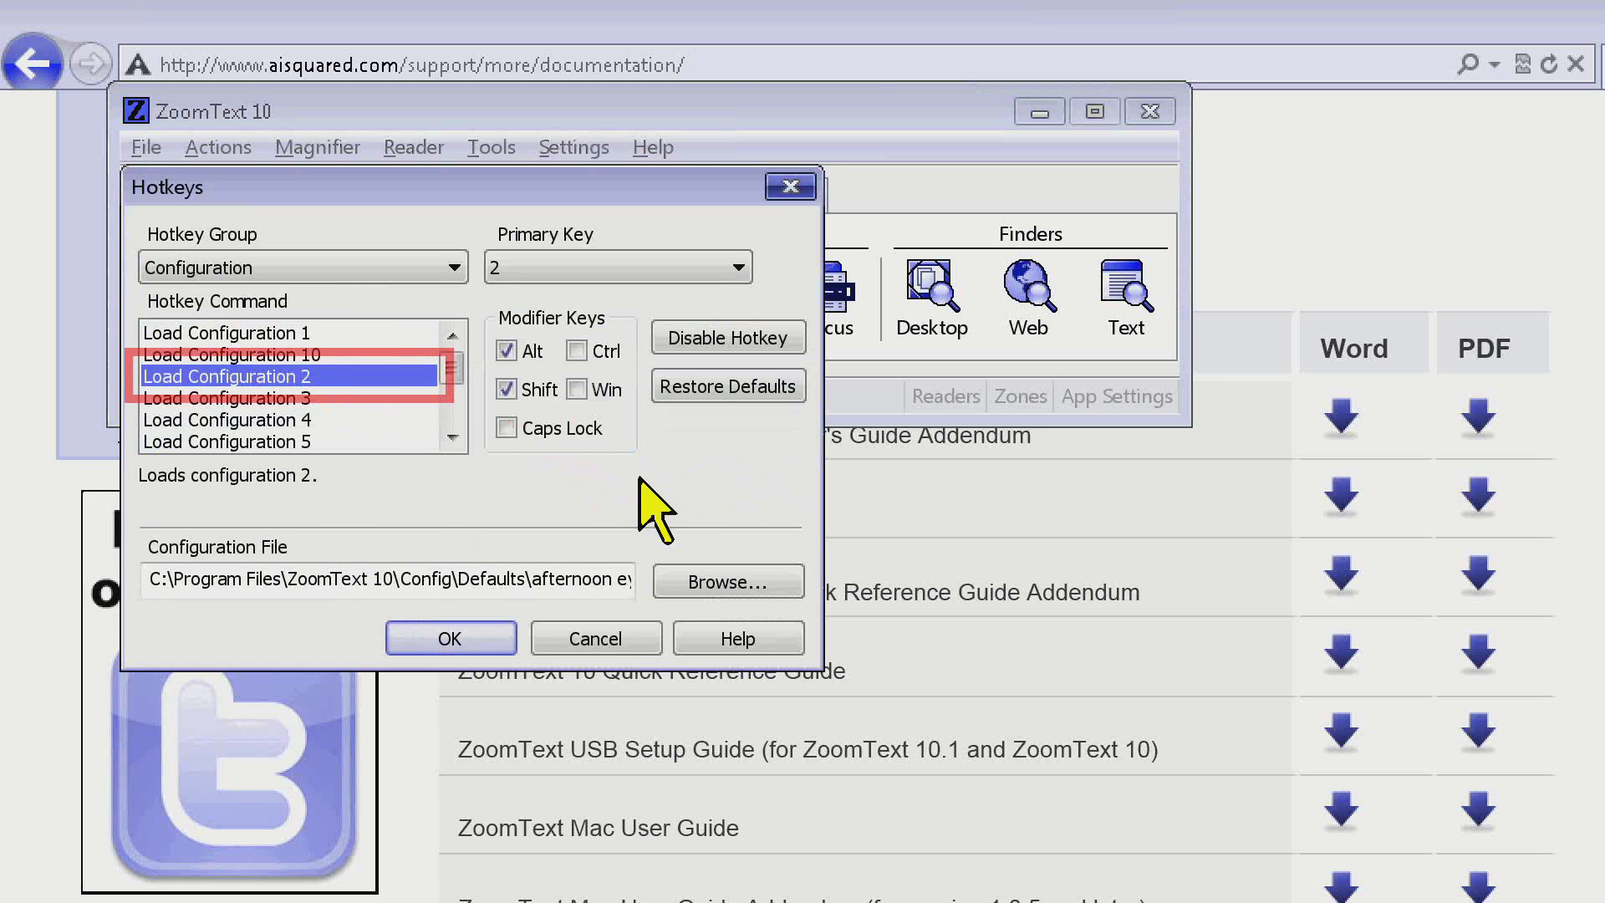
left_click(487, 640)
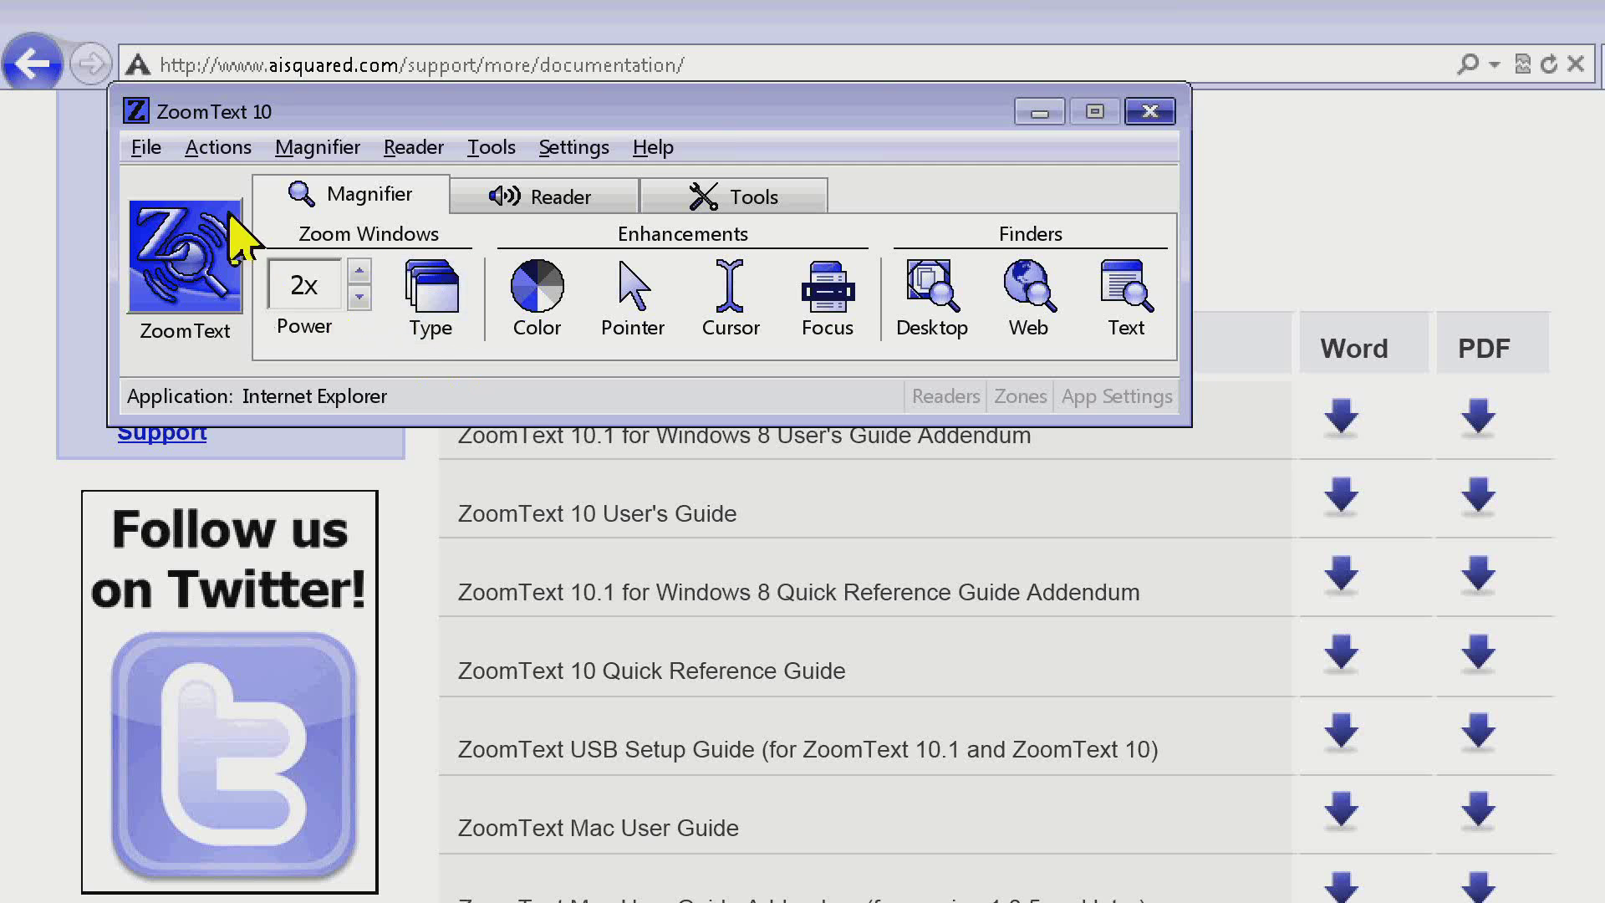
Step: Restore ZoomText's default settings and confirm the restore
left_click(147, 147)
left_click(294, 346)
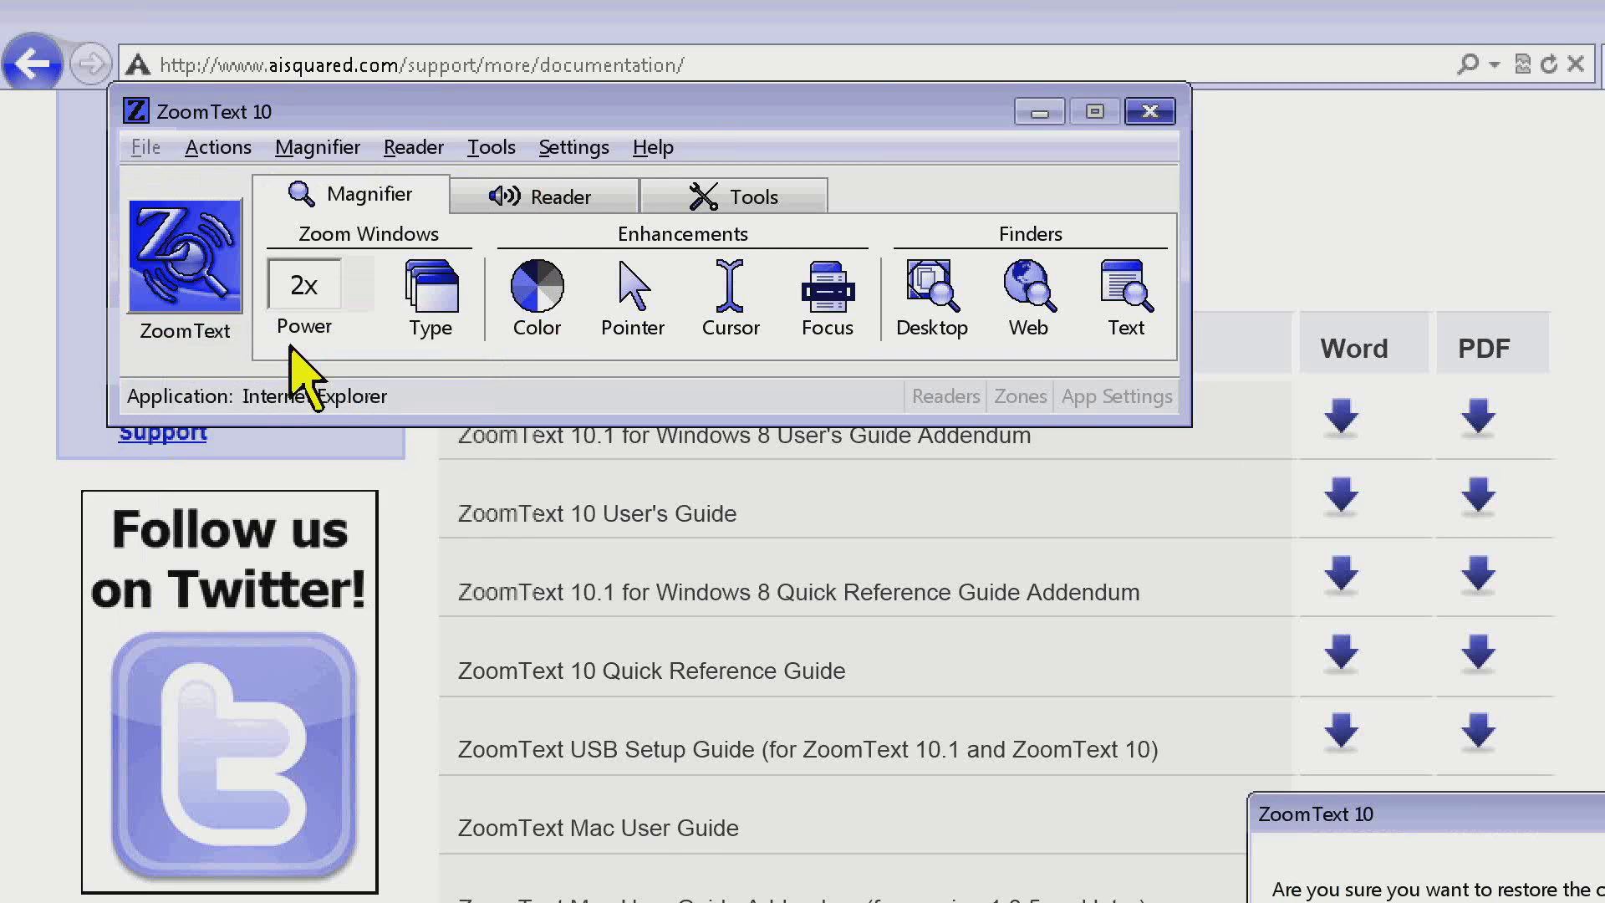
key("Return")
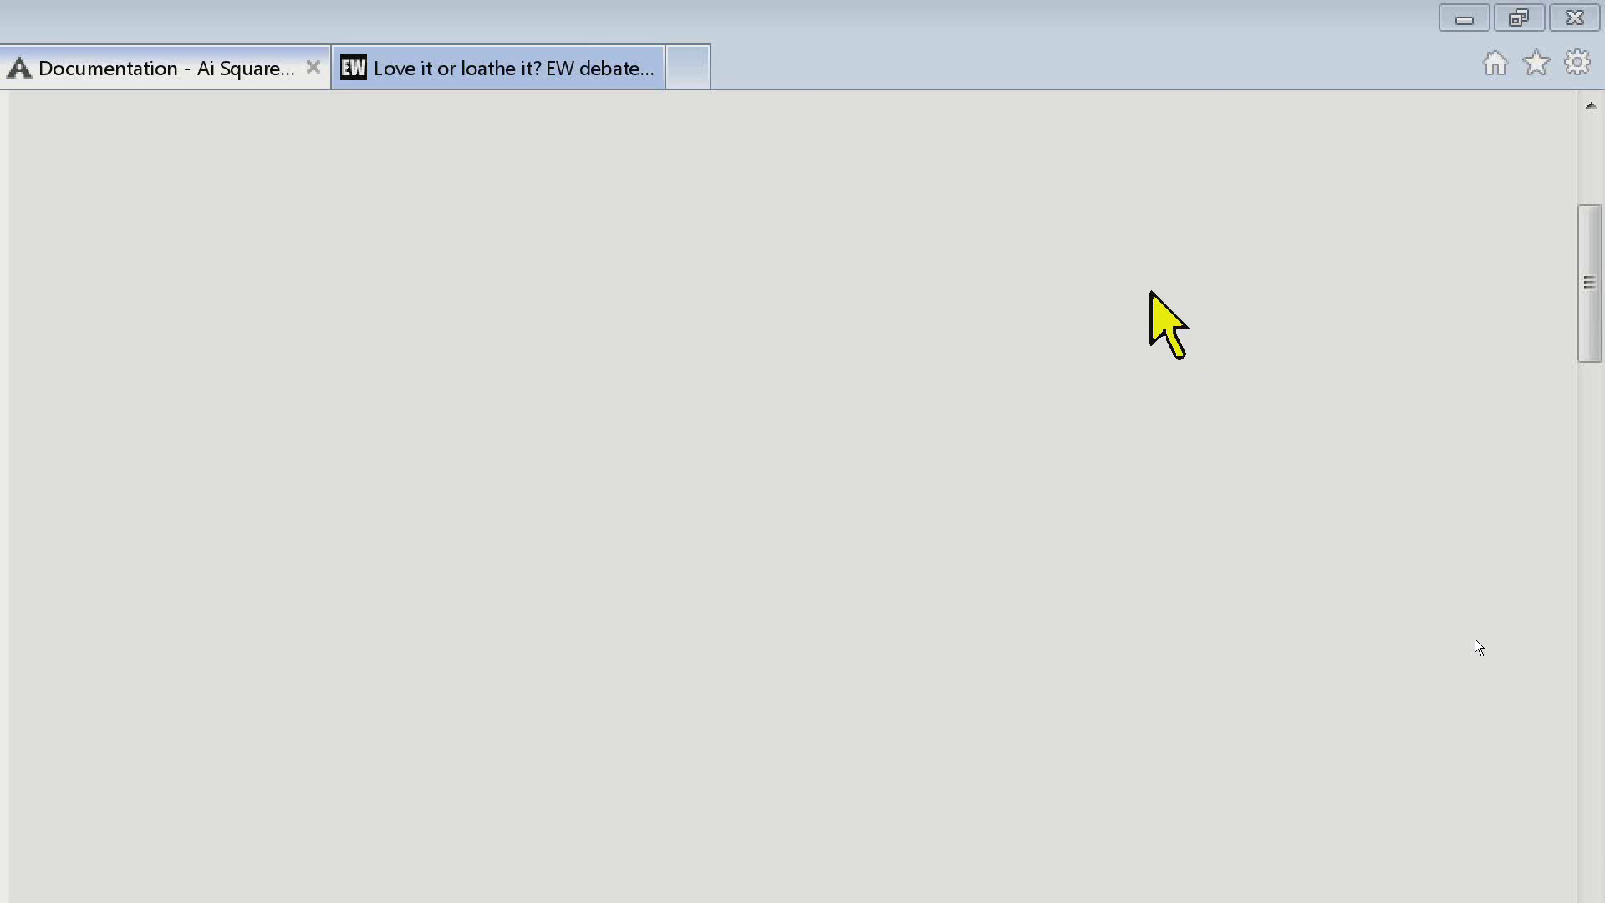
Step: Switch to the ZoomText Top 20 presentation and advance to the Settings slide listing items 16 to 20
key("alt+shift+Return")
key("alt+Tab")
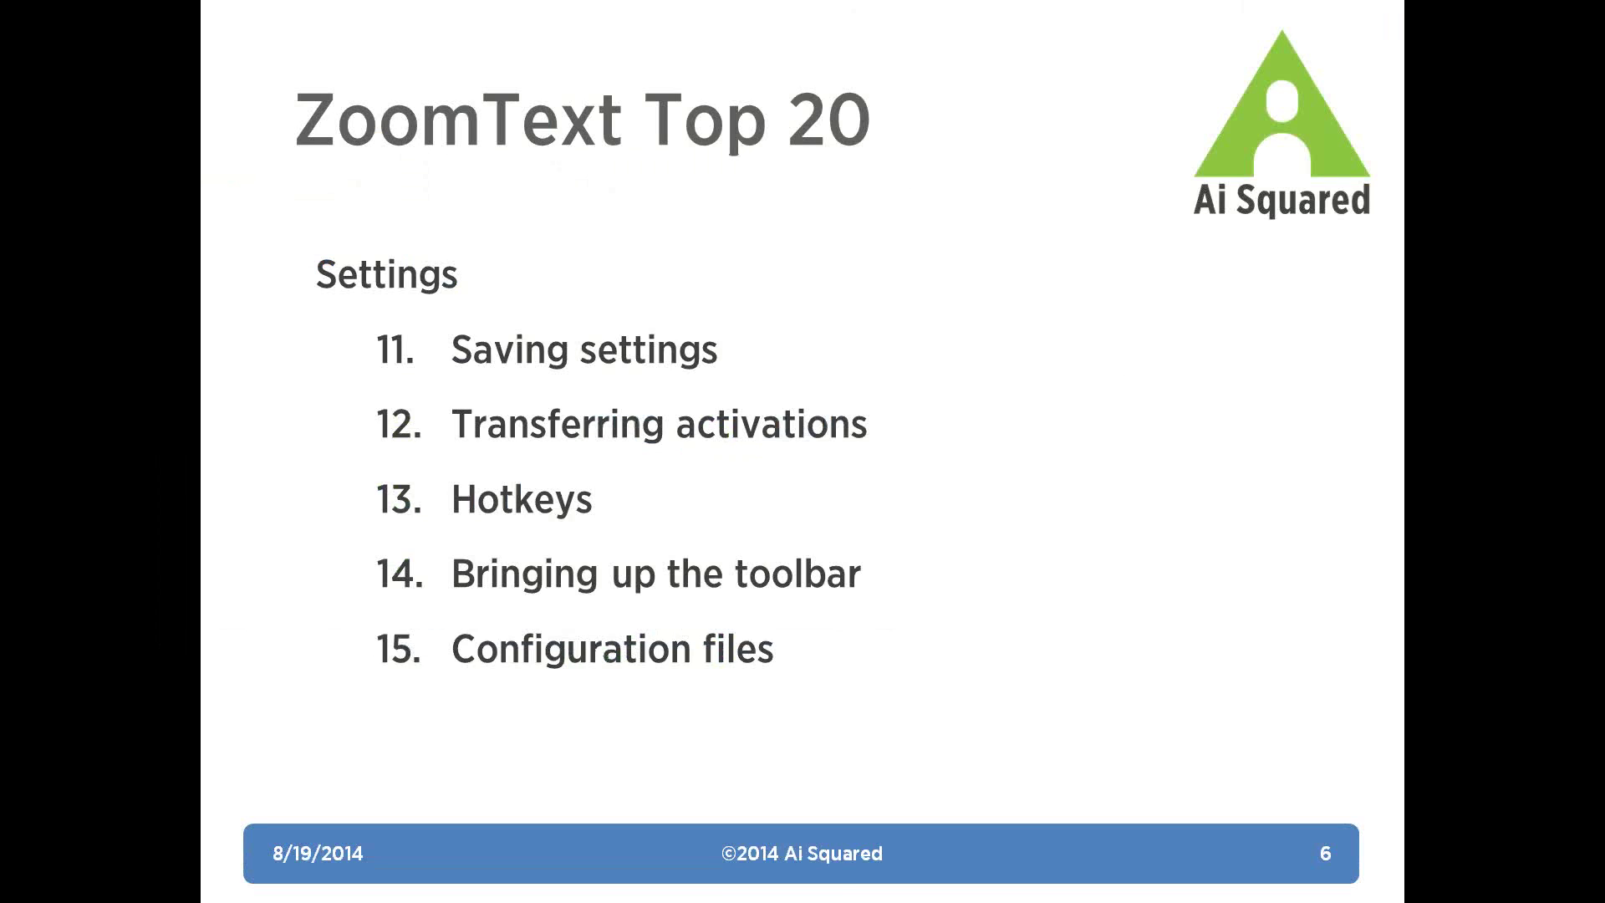
key("Right")
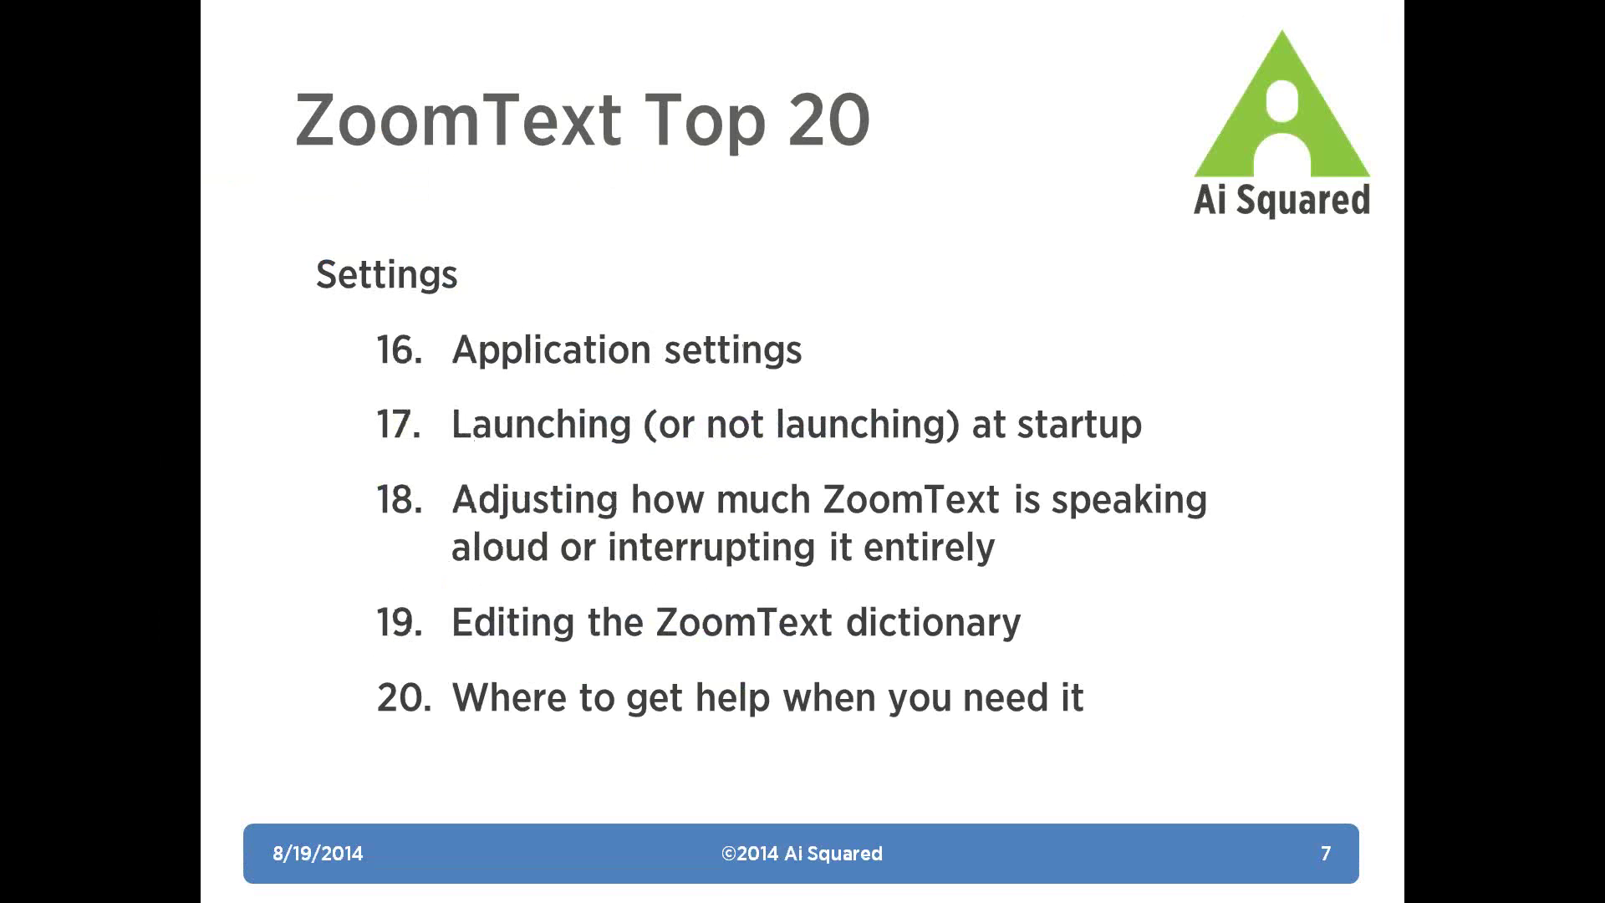
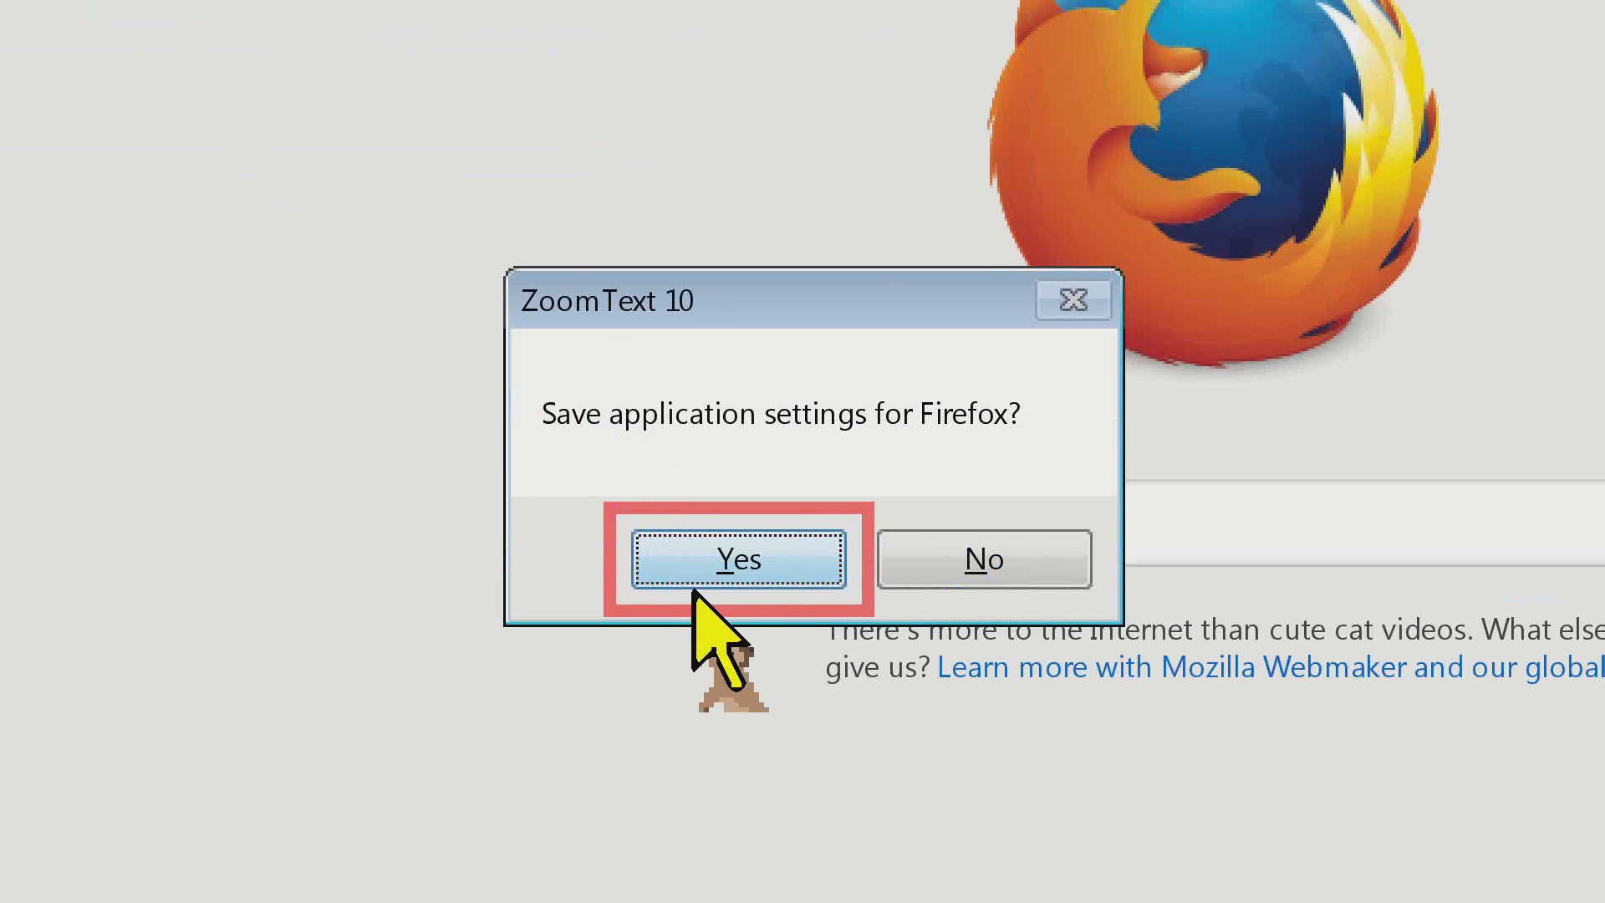
Step: Confirm saving the application settings for Firefox and invert the screen colours over the Gettysburg Address document in Word
left_click(697, 572)
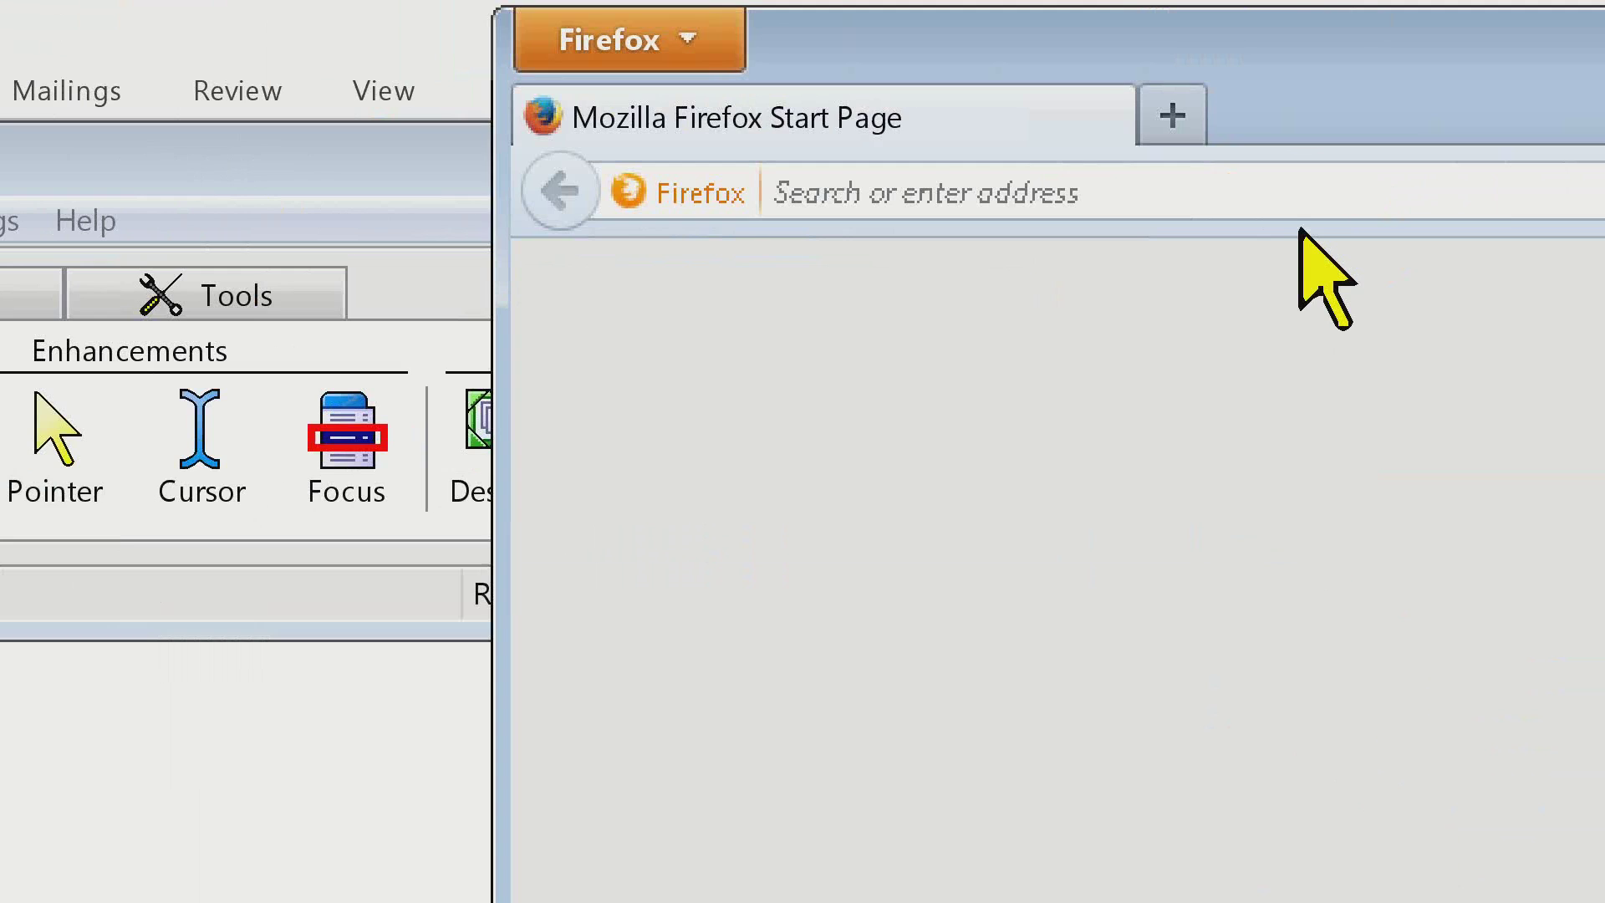
key("alt+Tab")
key("alt+Tab")
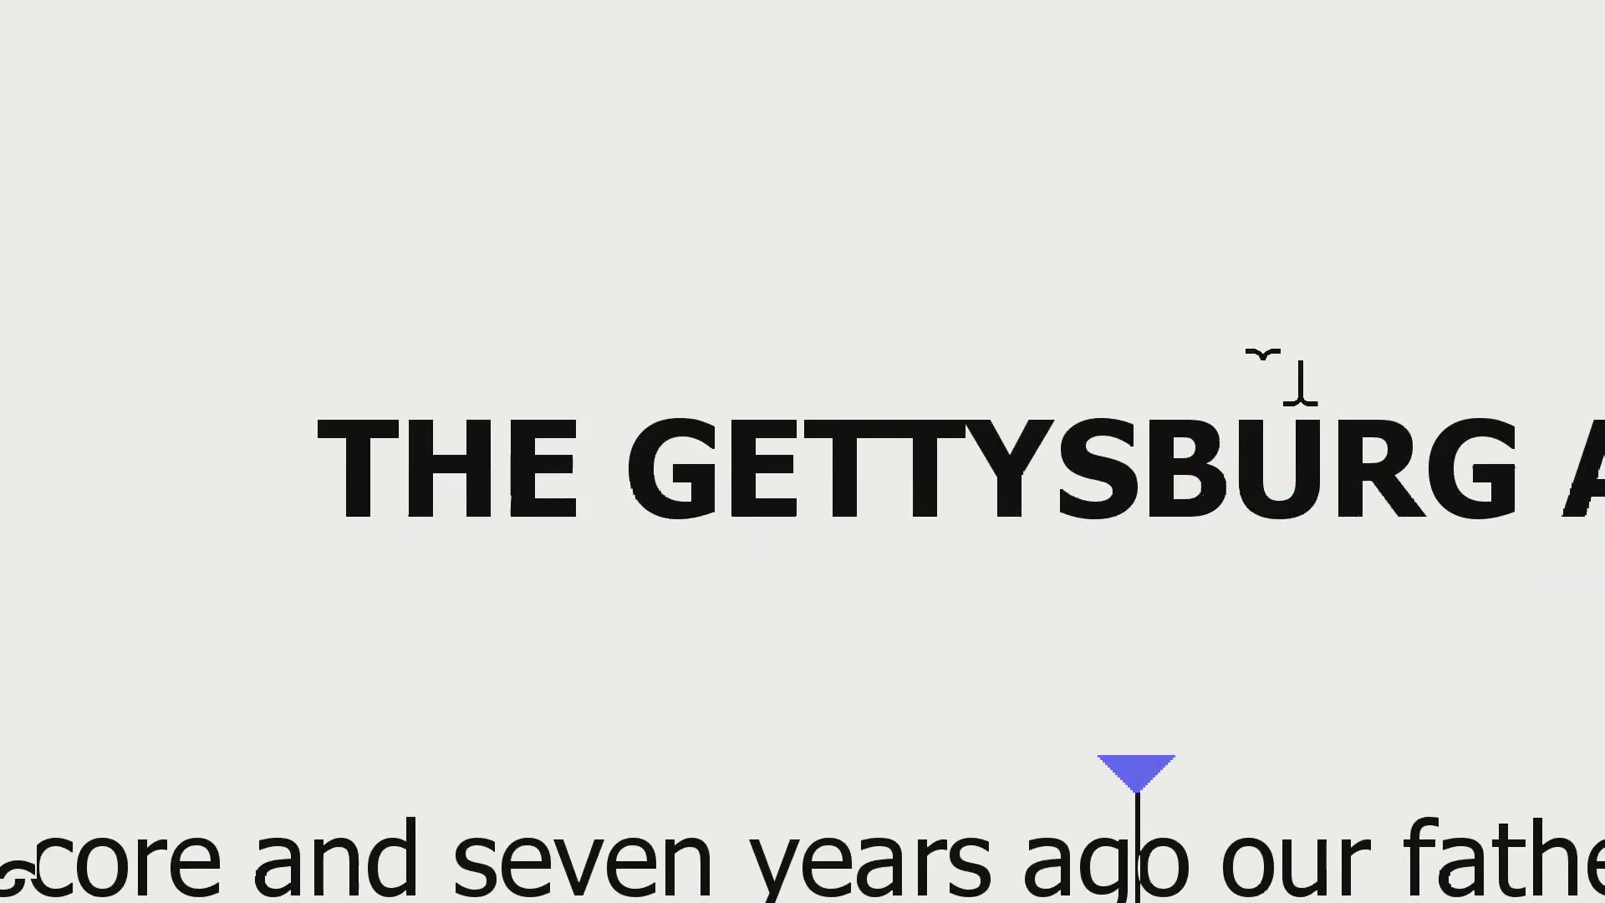
key("Caps_Lock+c")
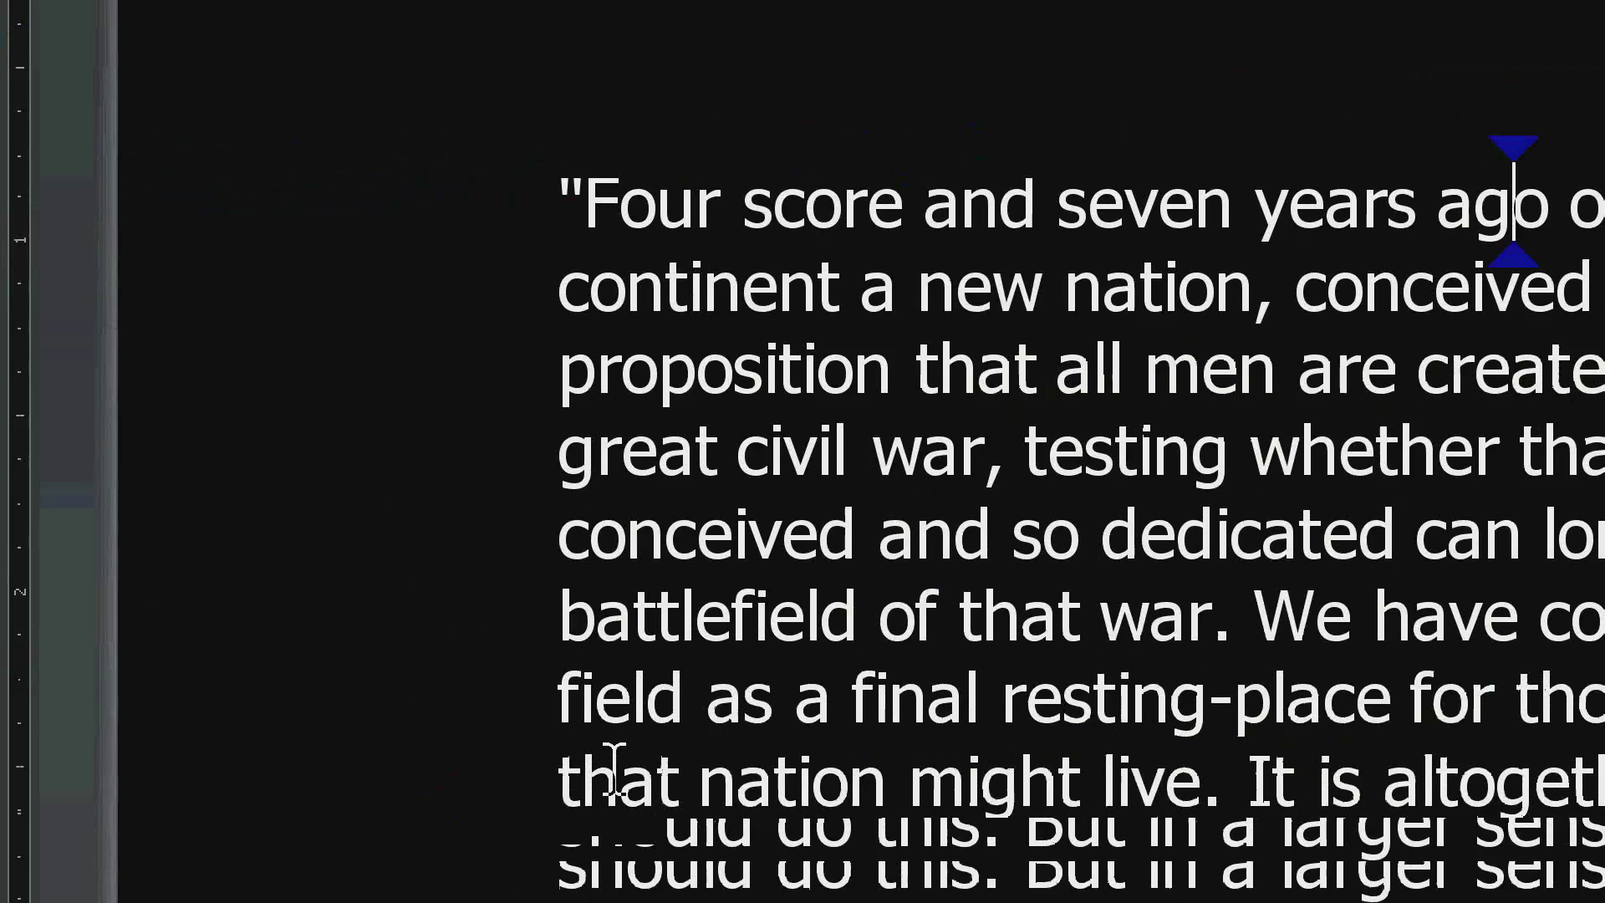
Step: Bring up the ZoomText toolbar and review the applications listed in Manage Application Settings, leaving them as they are
key("ctrl+shift+u")
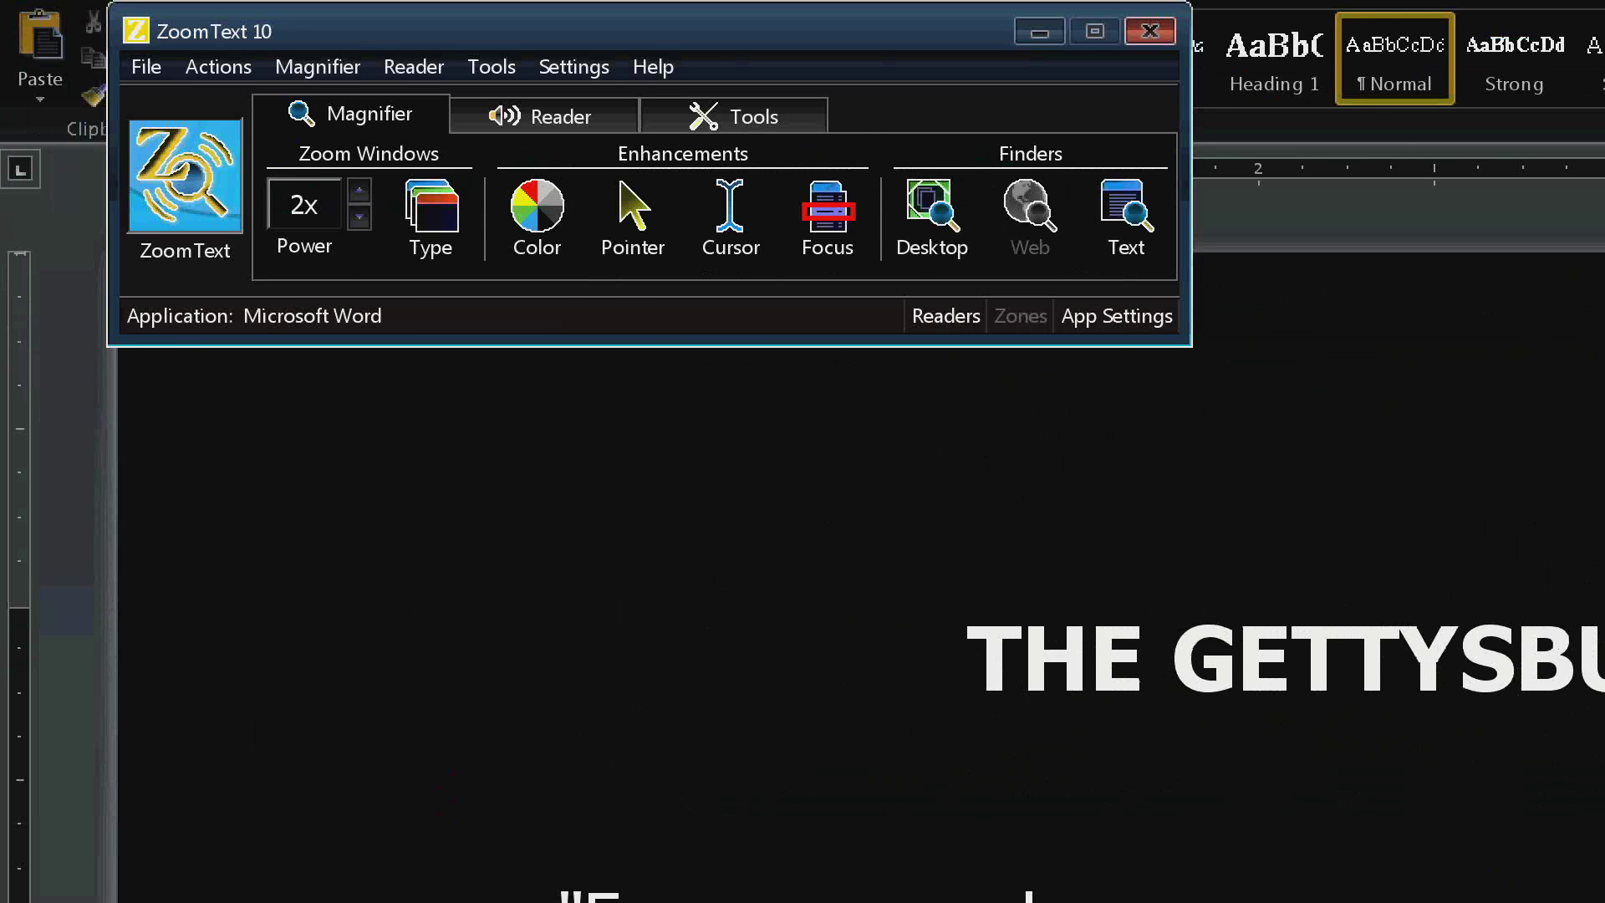
left_click(151, 148)
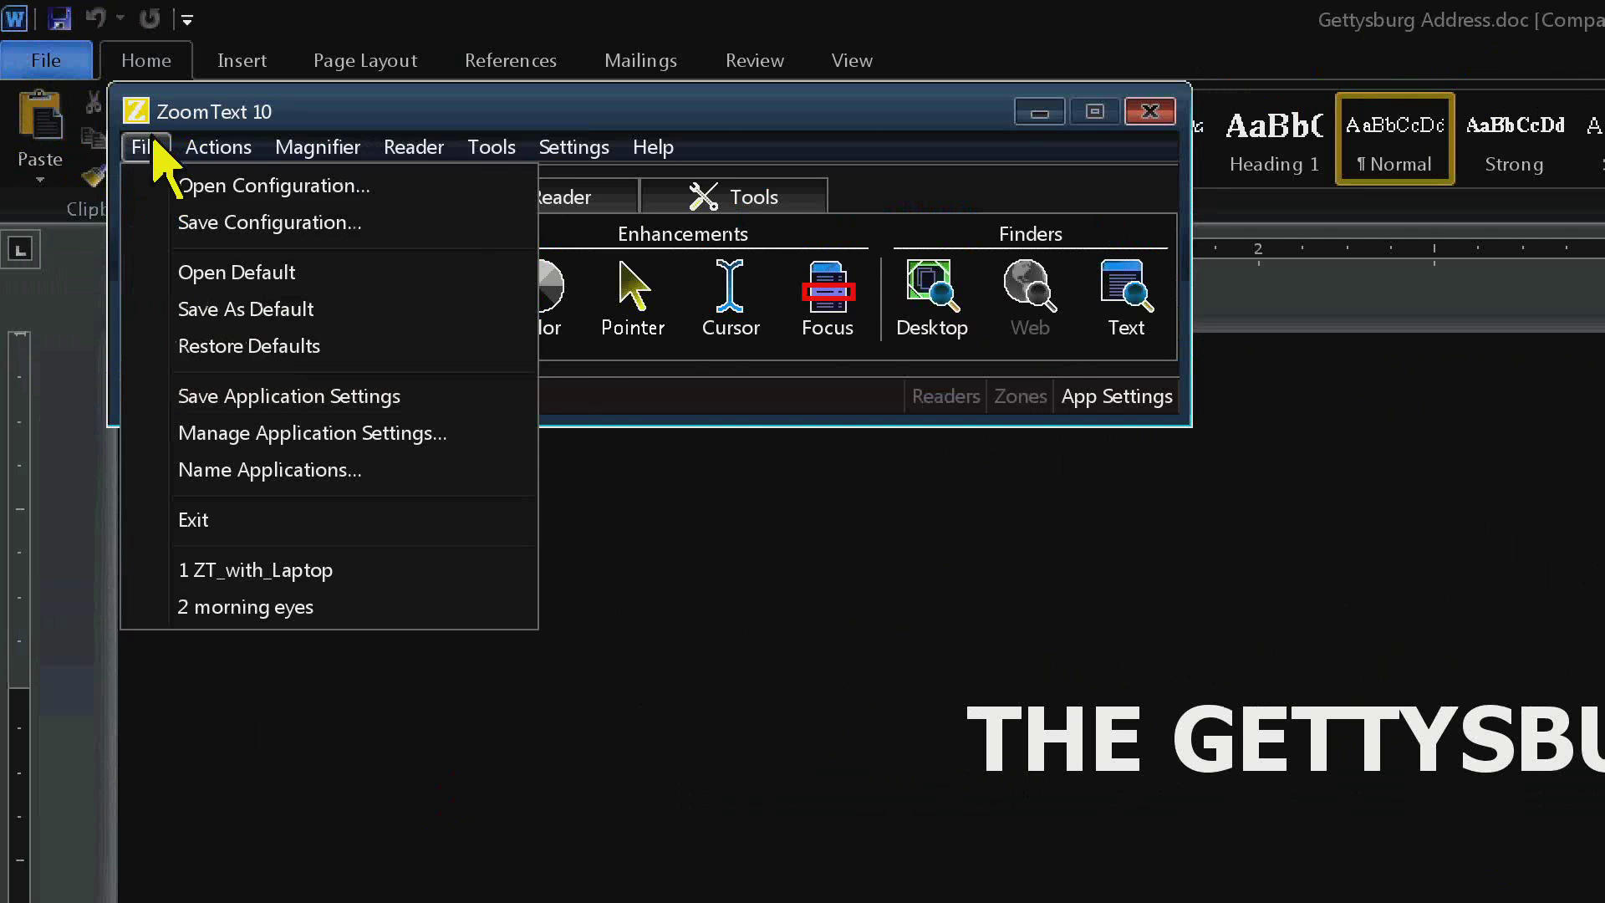
left_click(301, 433)
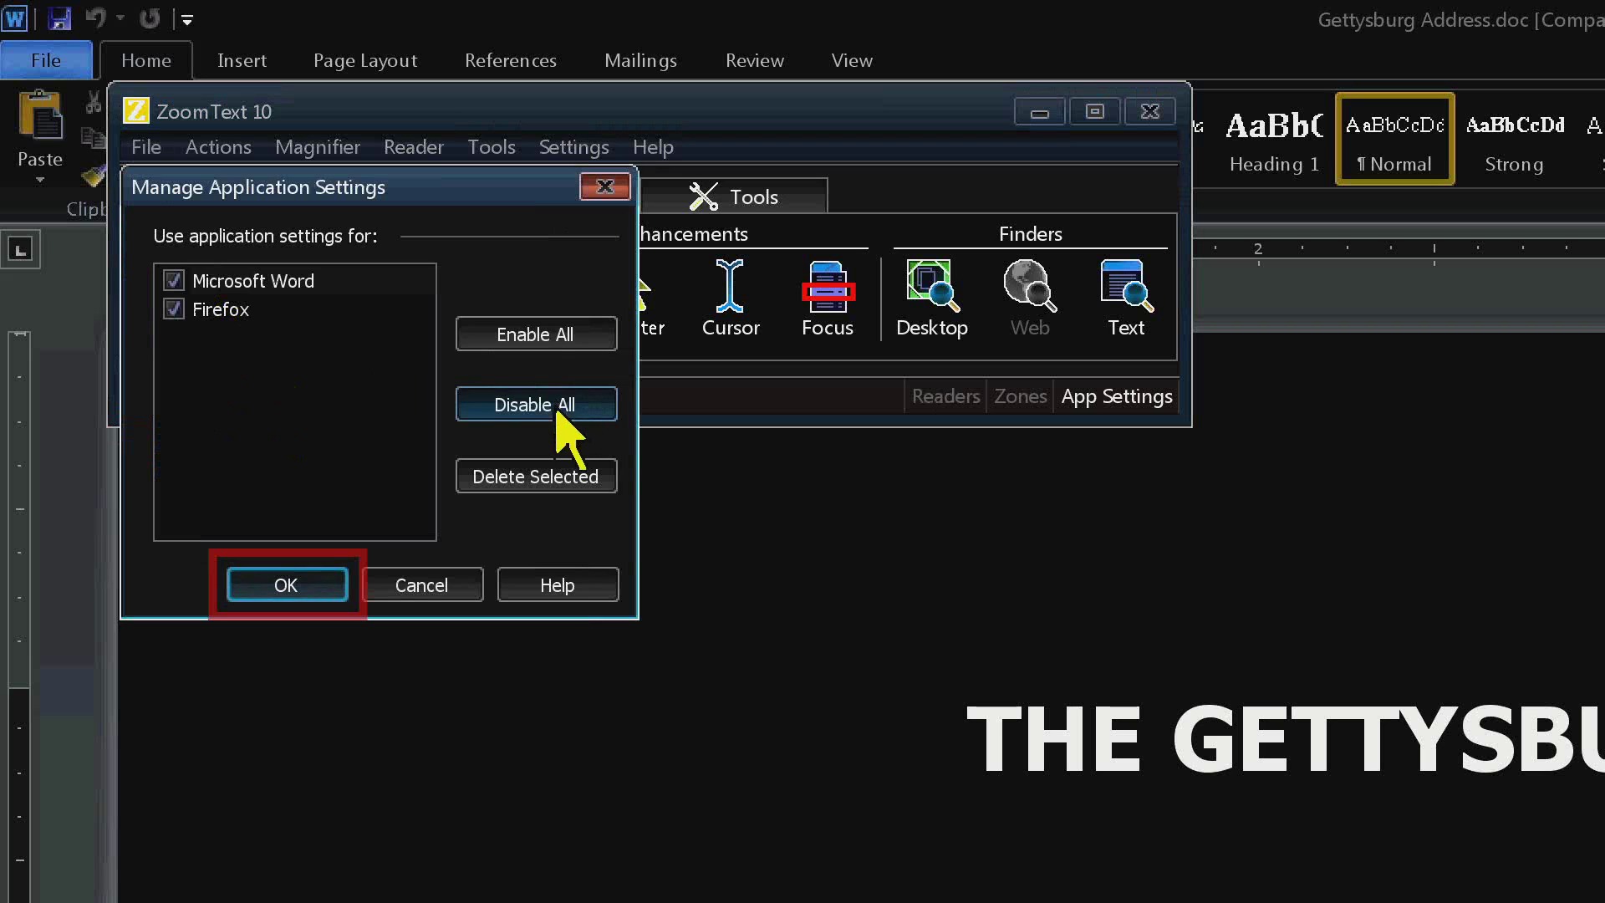
left_click(617, 192)
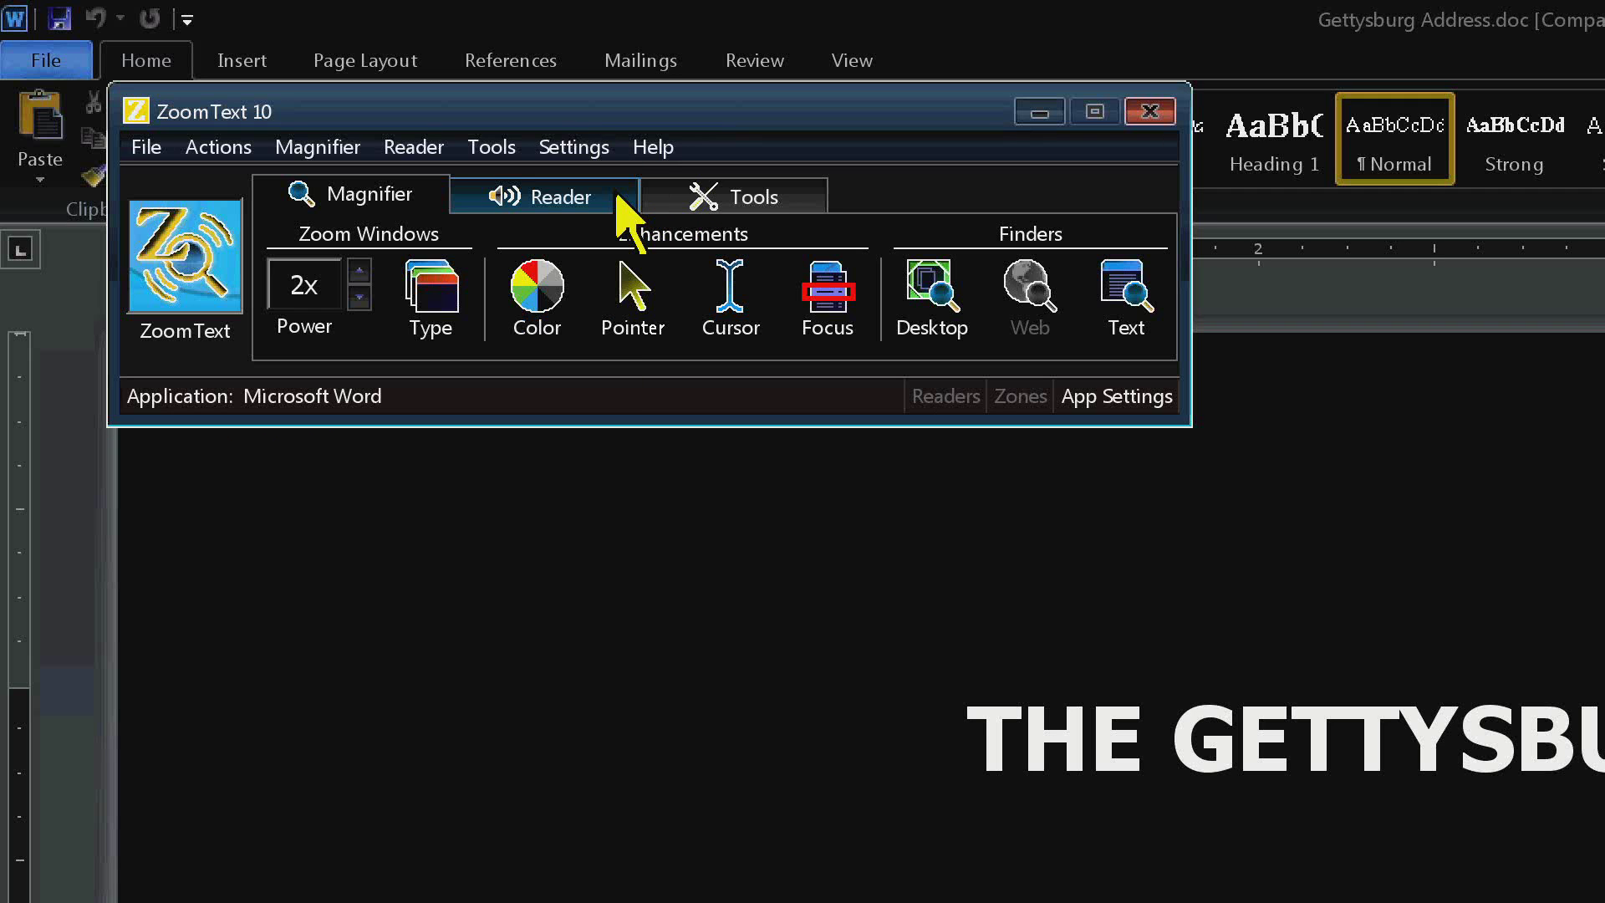
Step: In the Program preferences, enable starting ZoomText from a shortcut key and accept the change
left_click(585, 148)
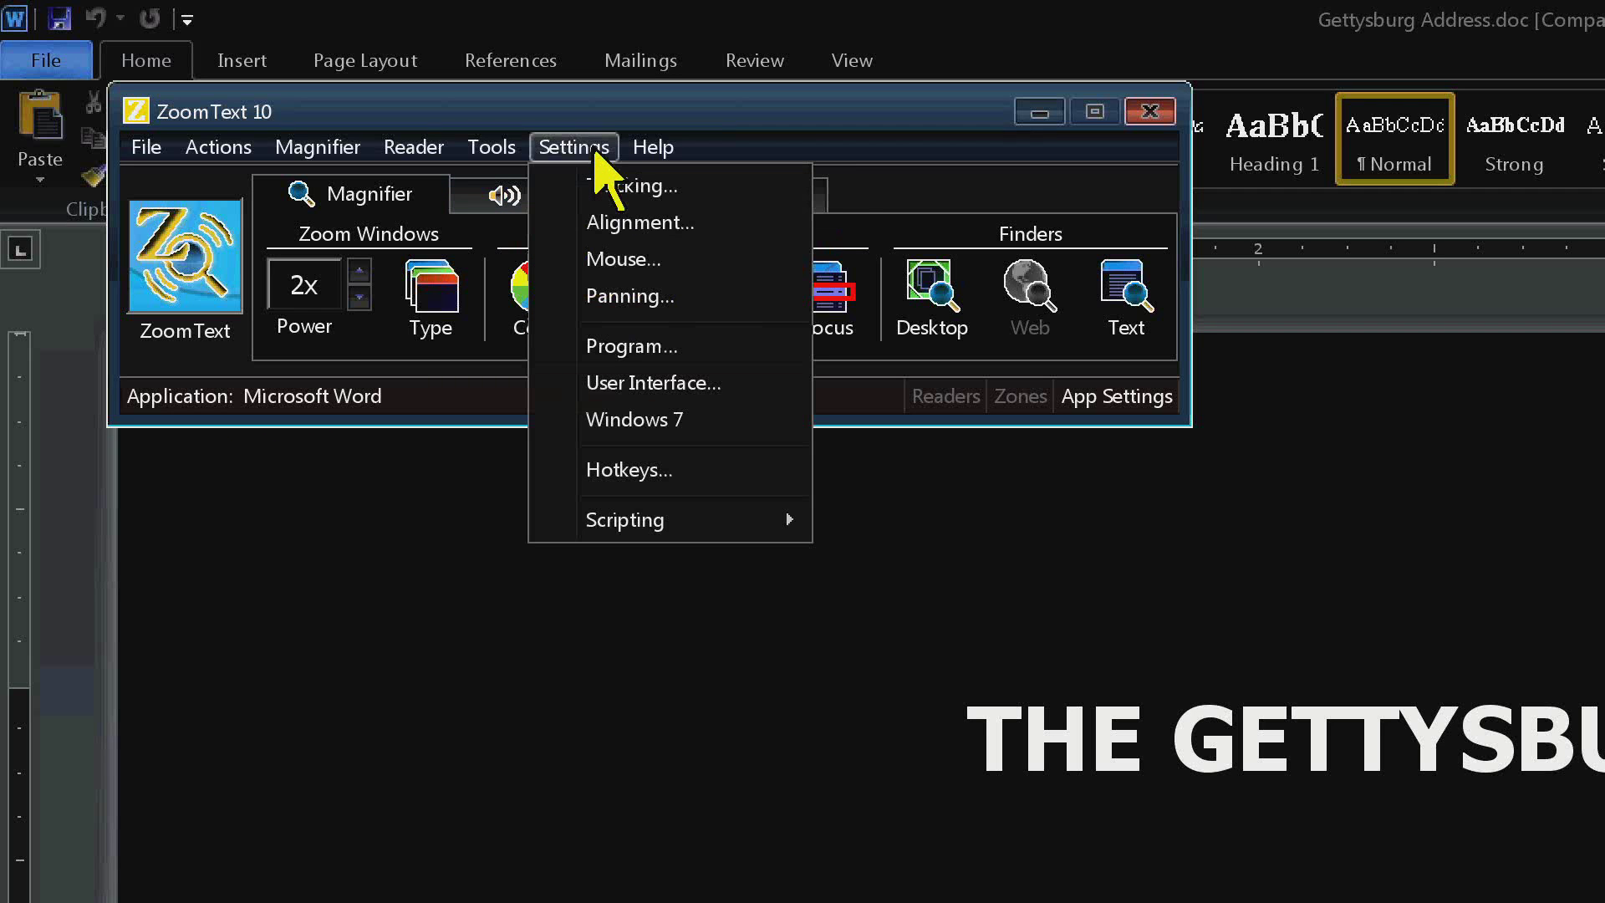
left_click(633, 350)
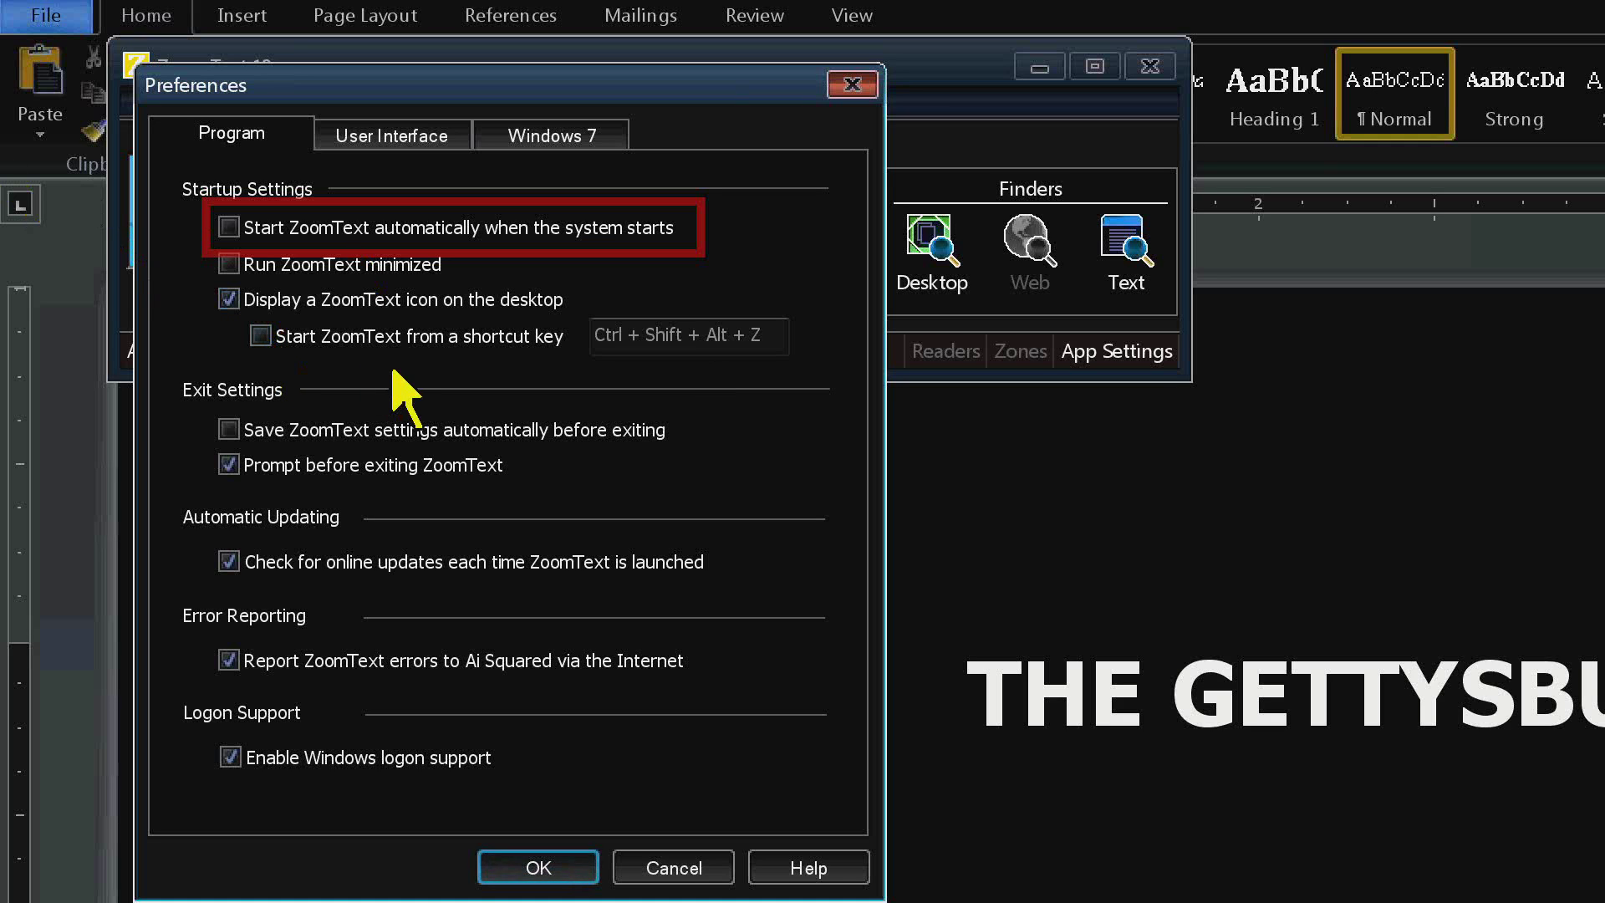
left_click(343, 339)
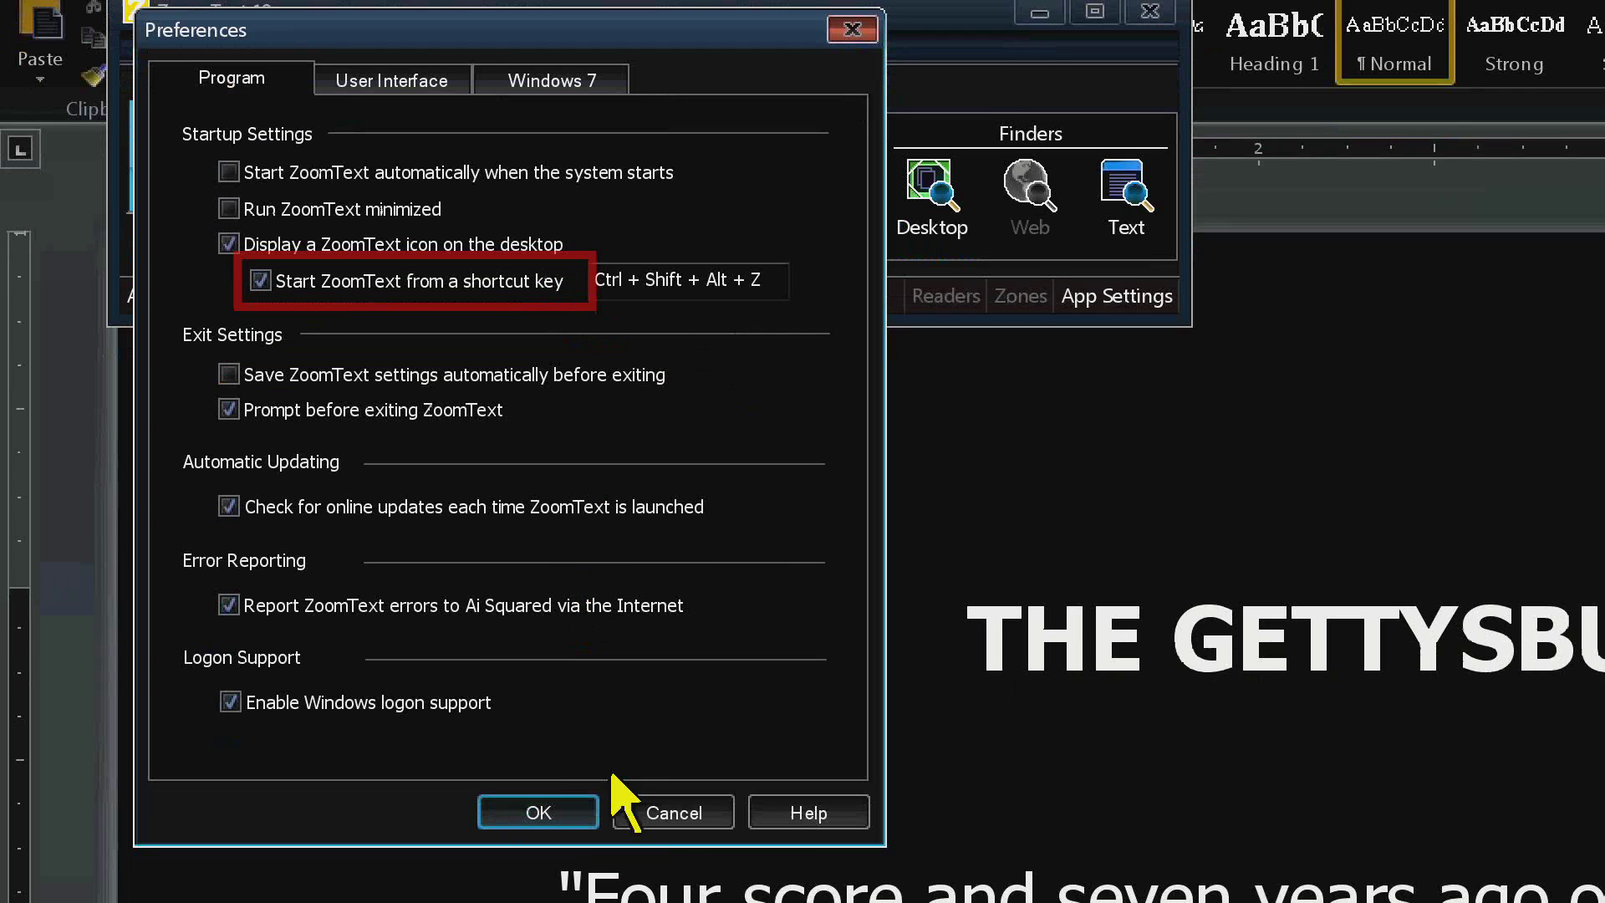
left_click(585, 809)
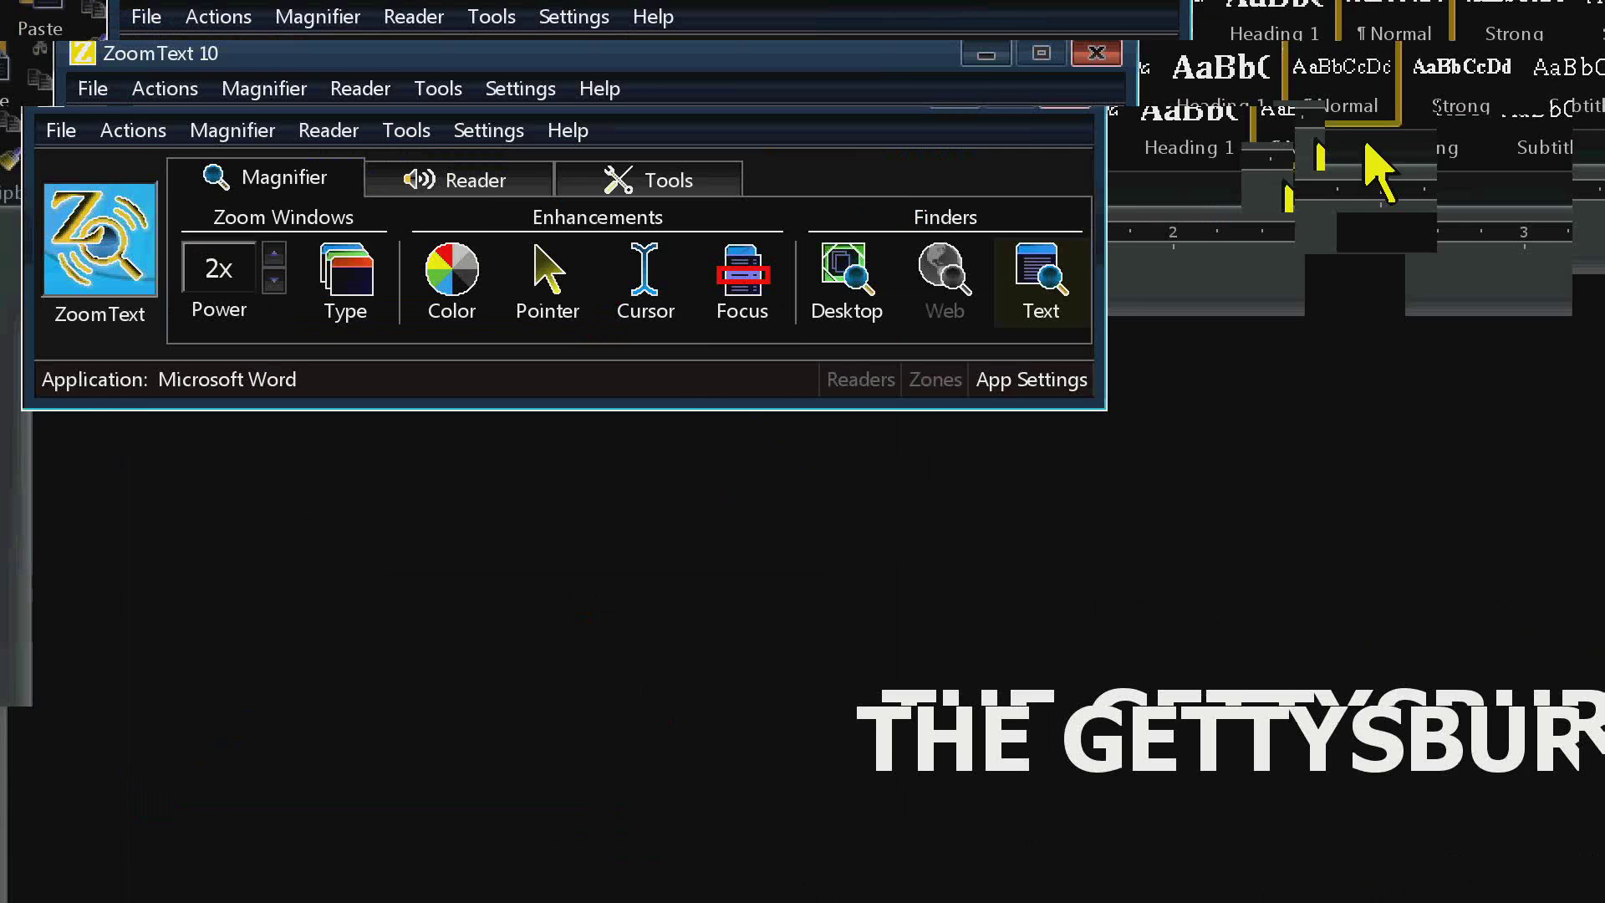
Step: Exit ZoomText, confirm the exit, and minimise all open windows to show the desktop
left_click(914, 111)
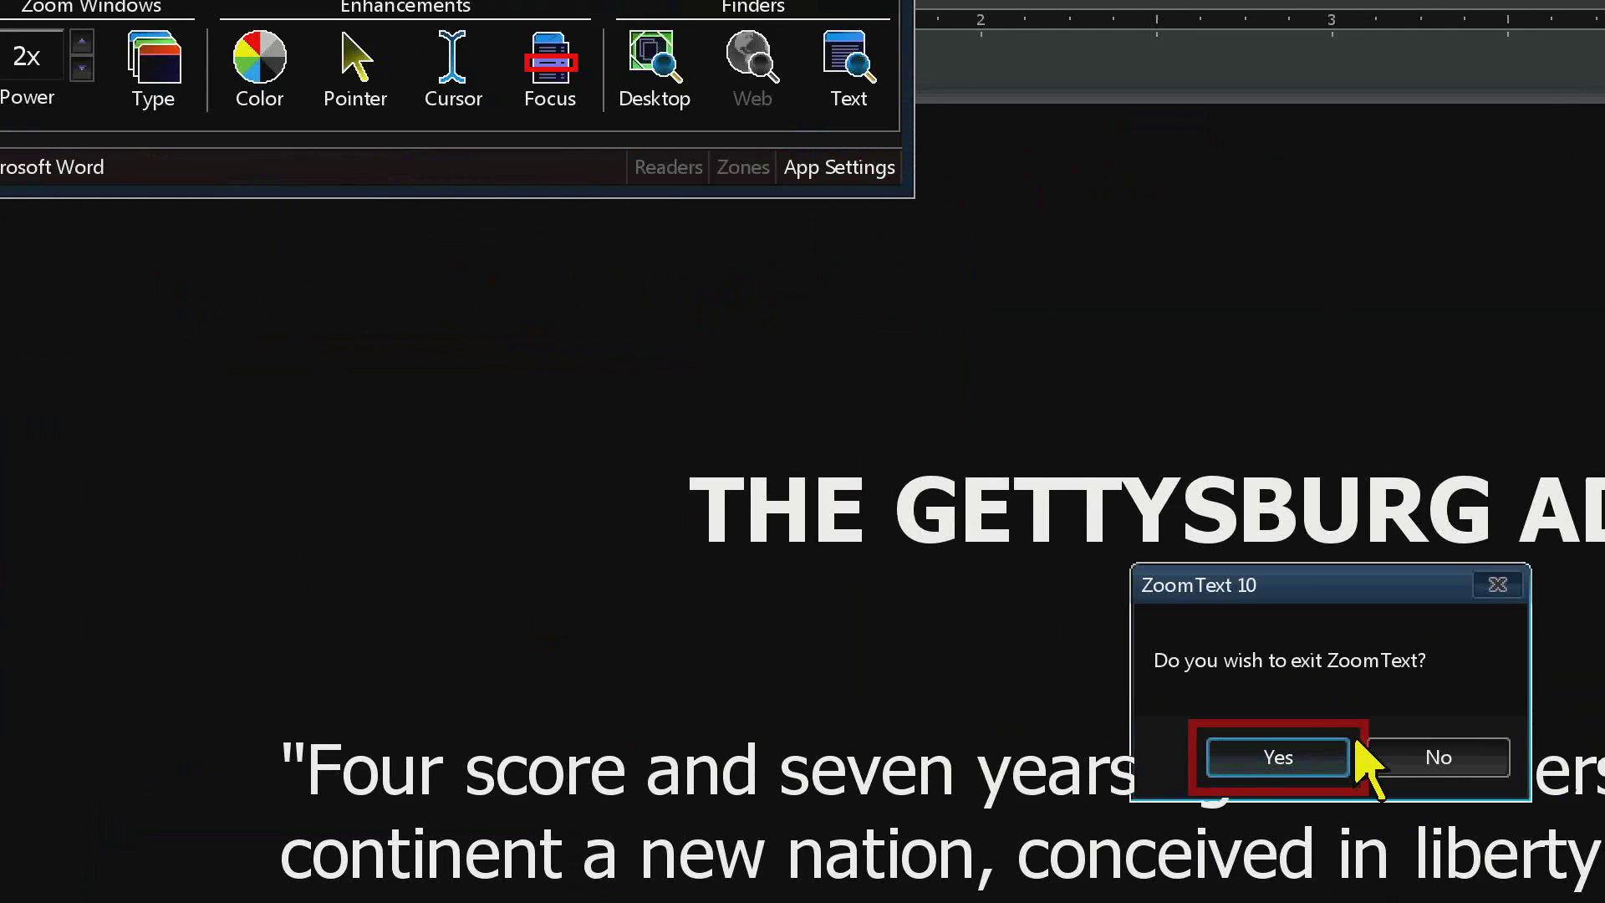
left_click(1353, 747)
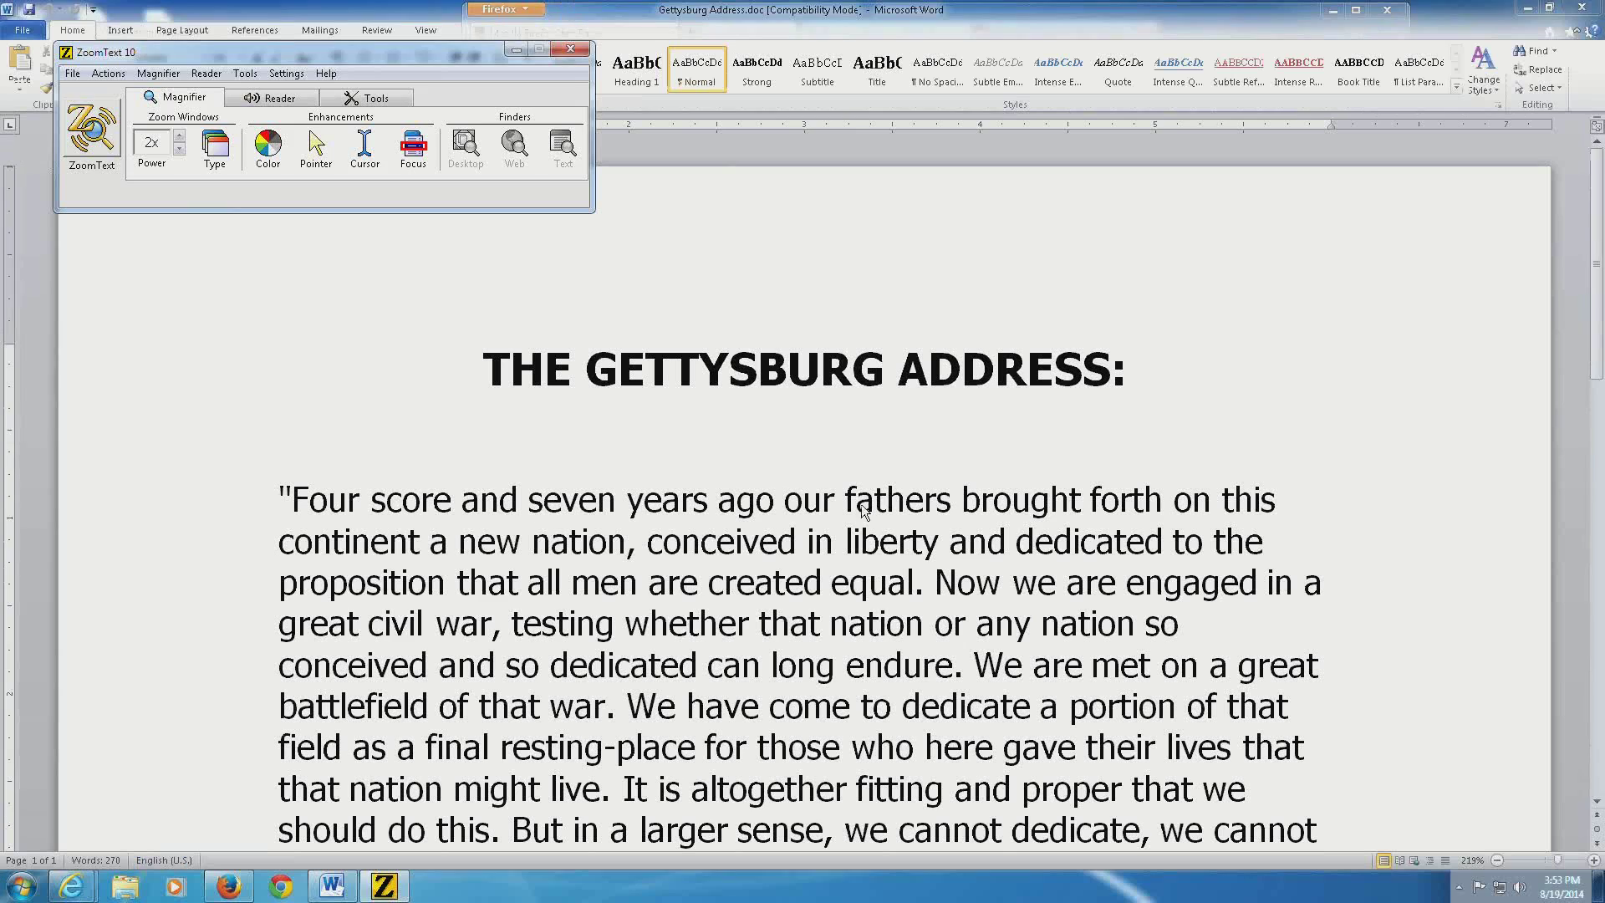
key("super+d")
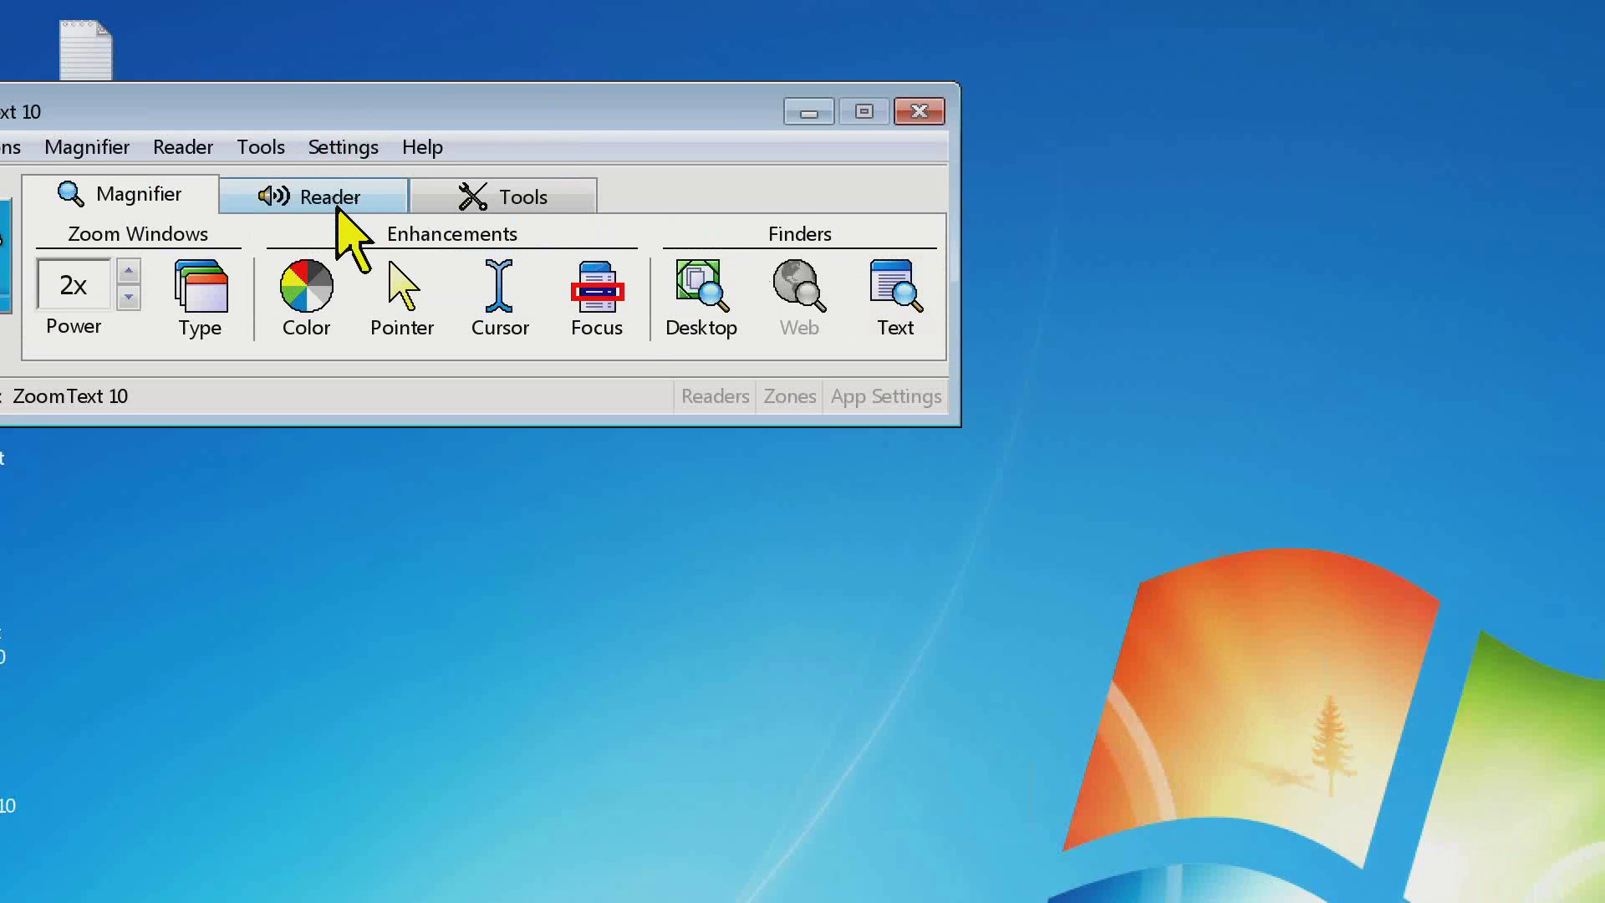
Step: Switch the Reader verbosity level to Beginner and return it to Expert
left_click(308, 199)
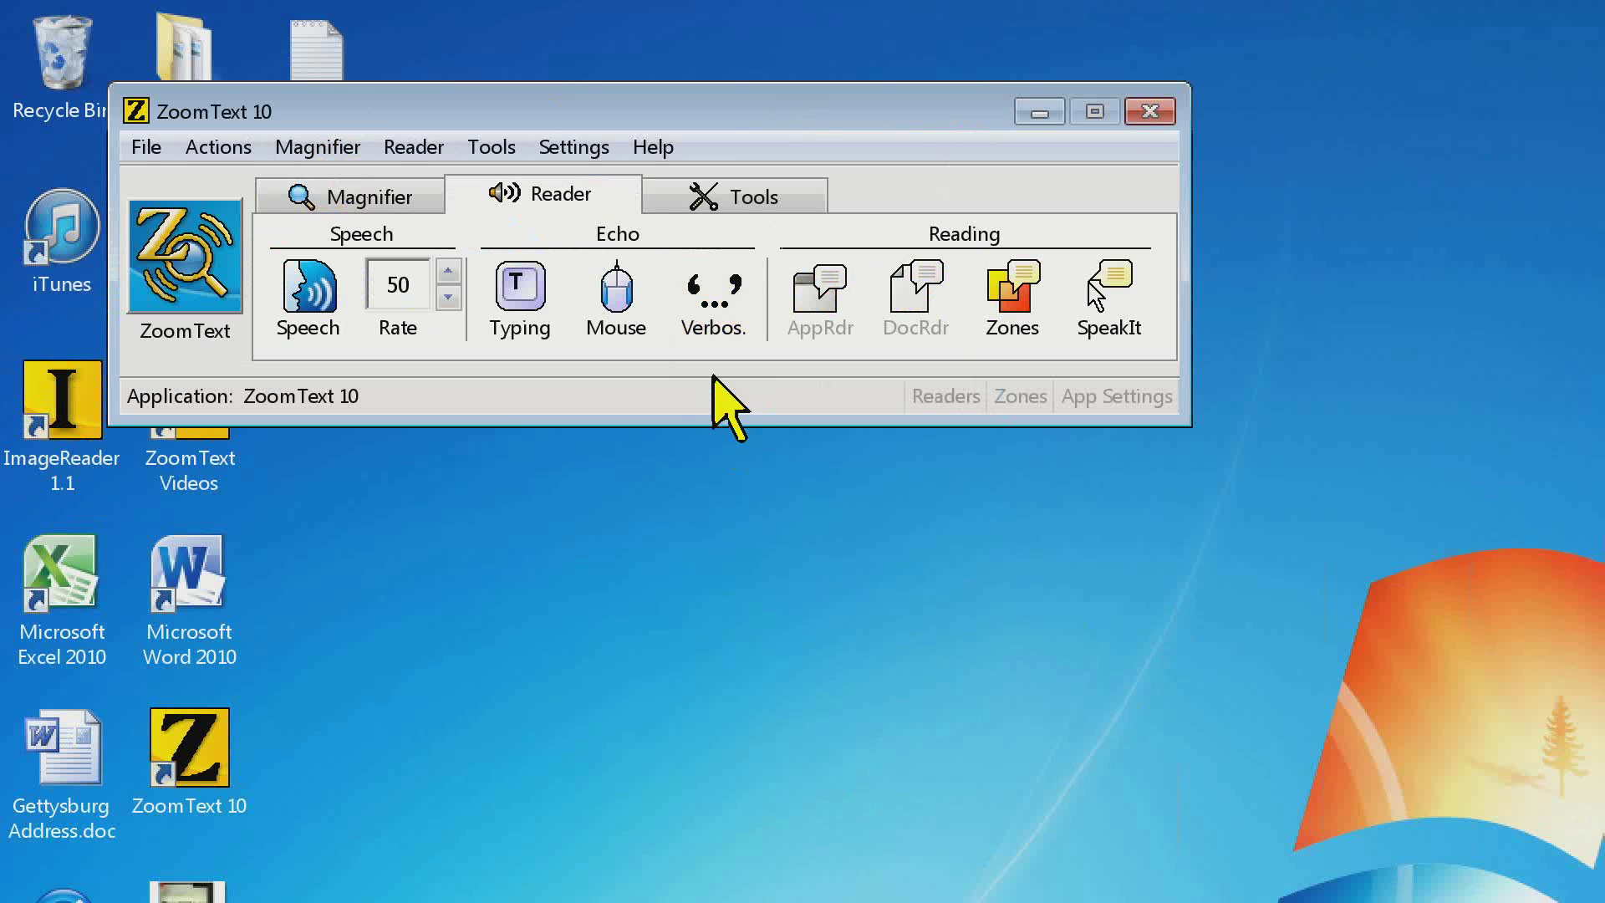
left_click(697, 338)
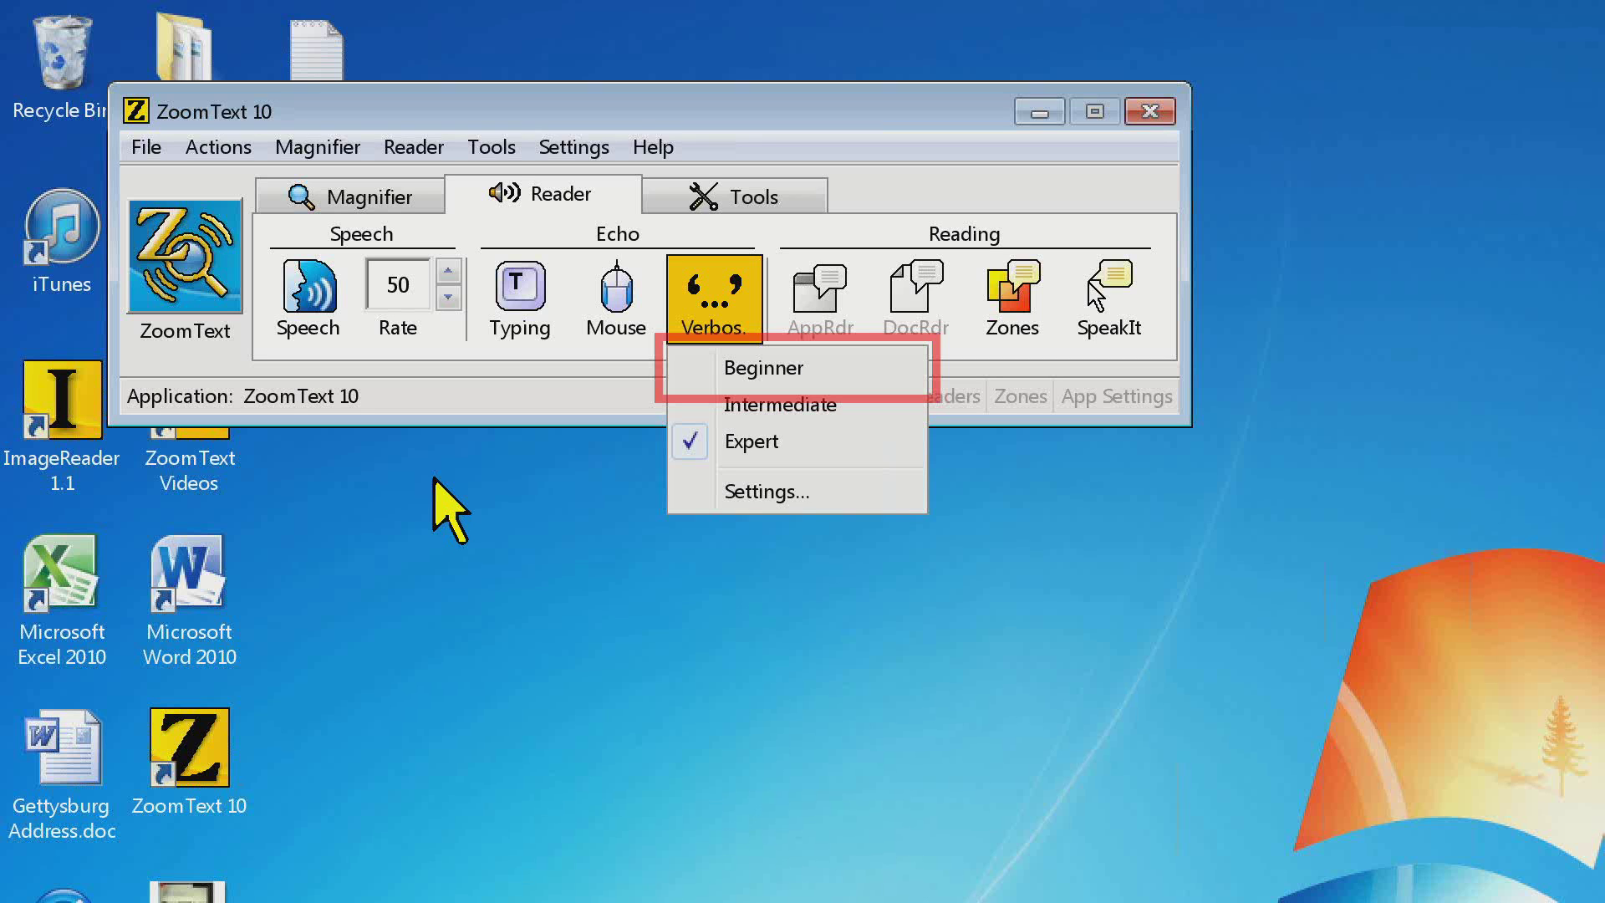
left_click(741, 367)
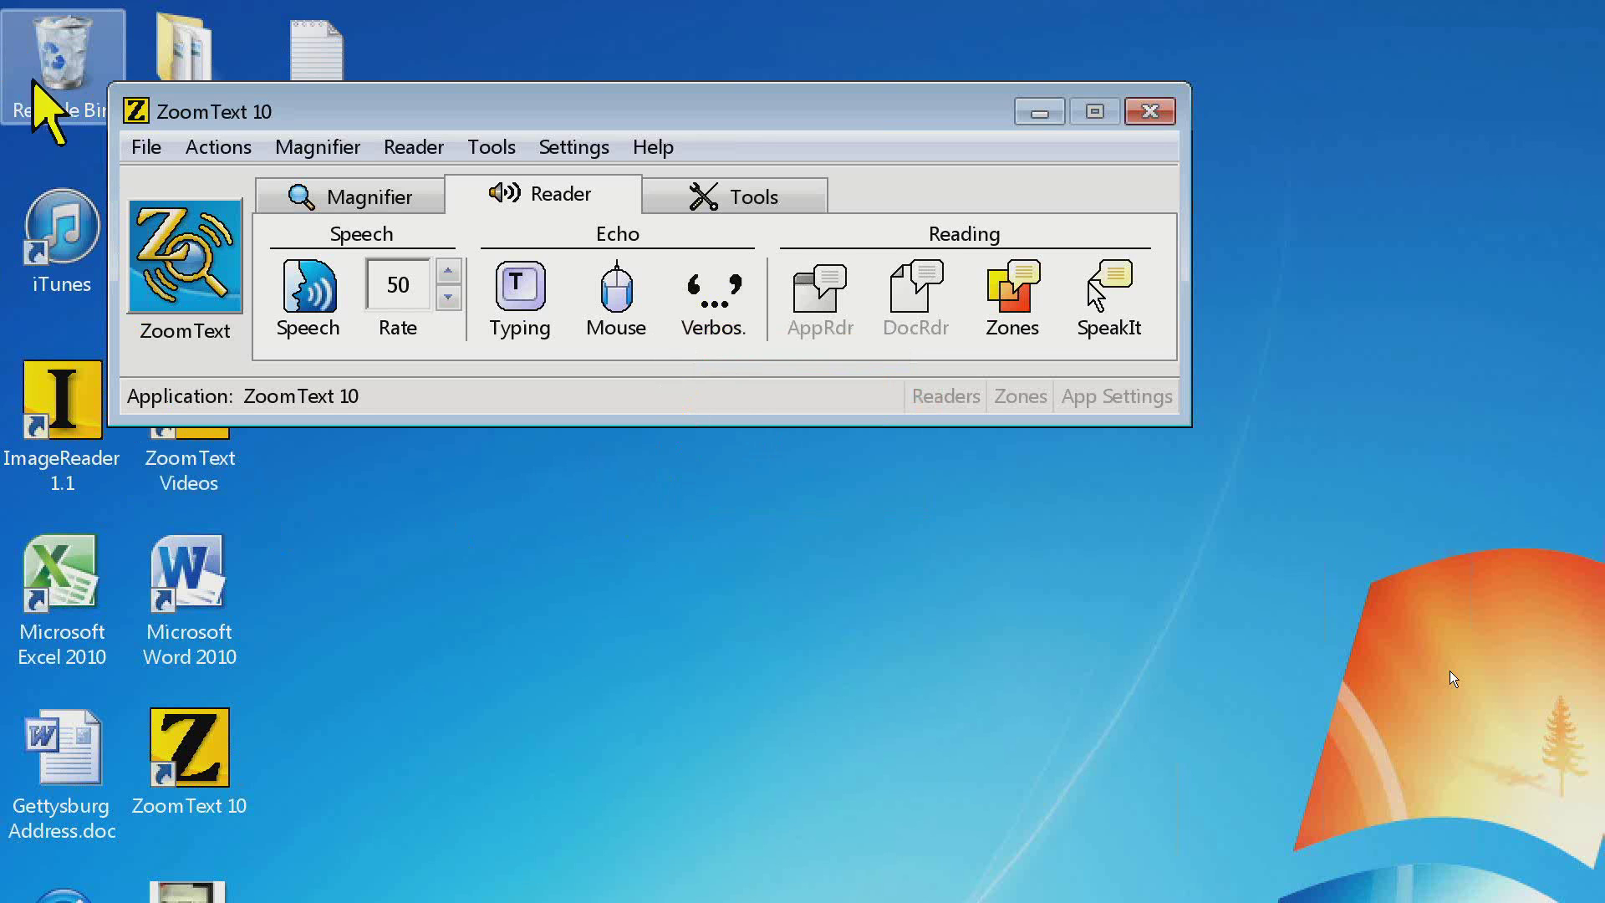
left_click(140, 149)
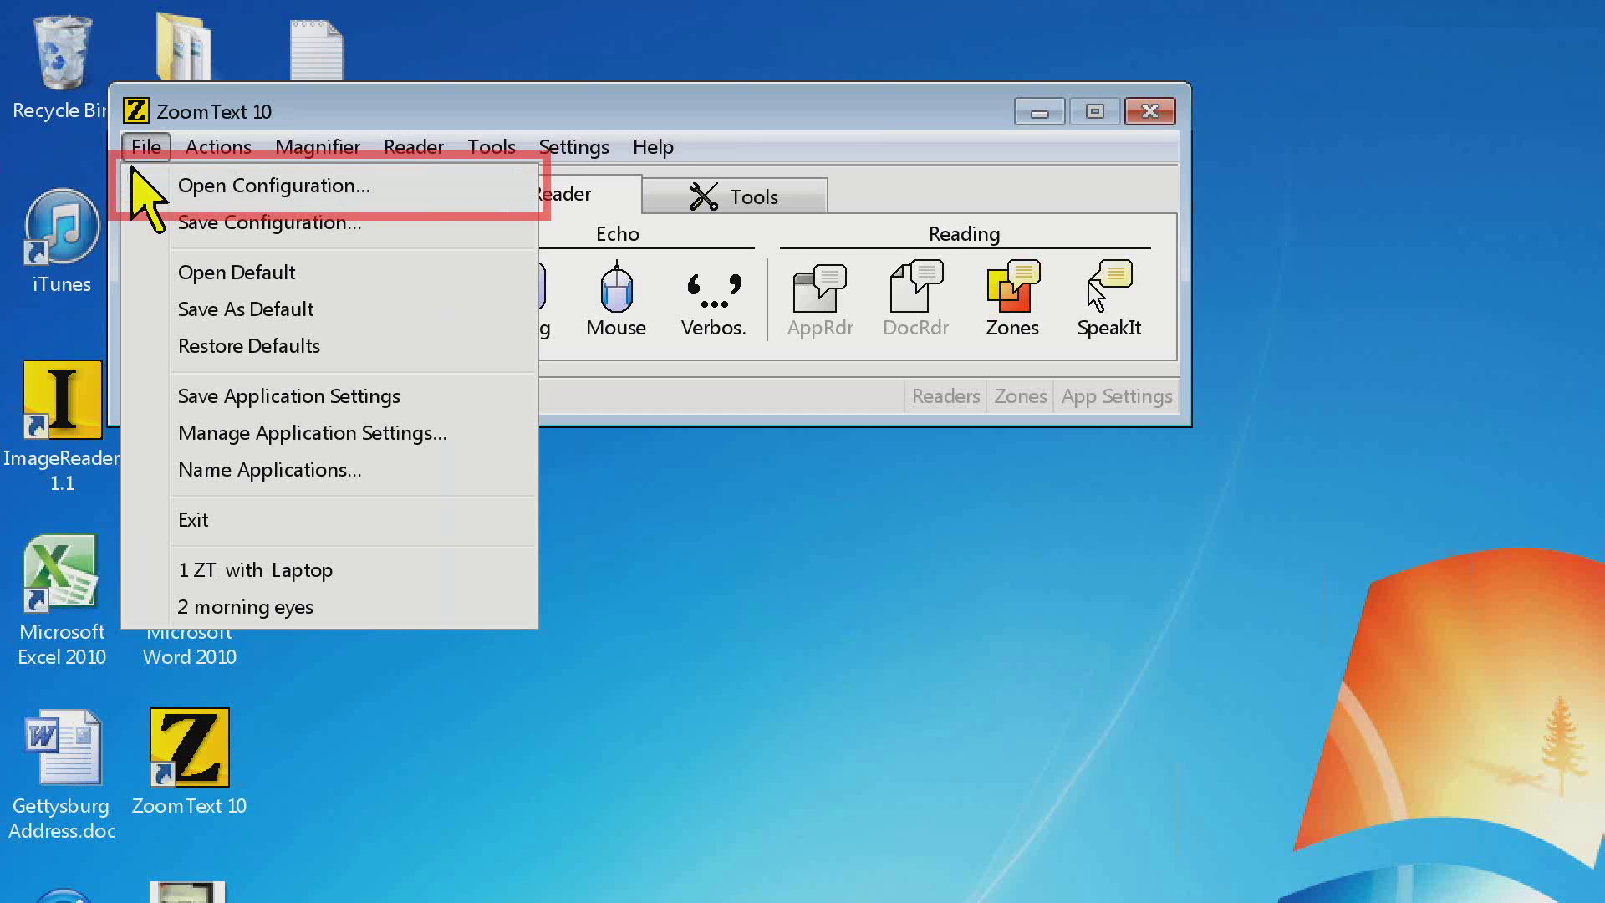
left_click(652, 93)
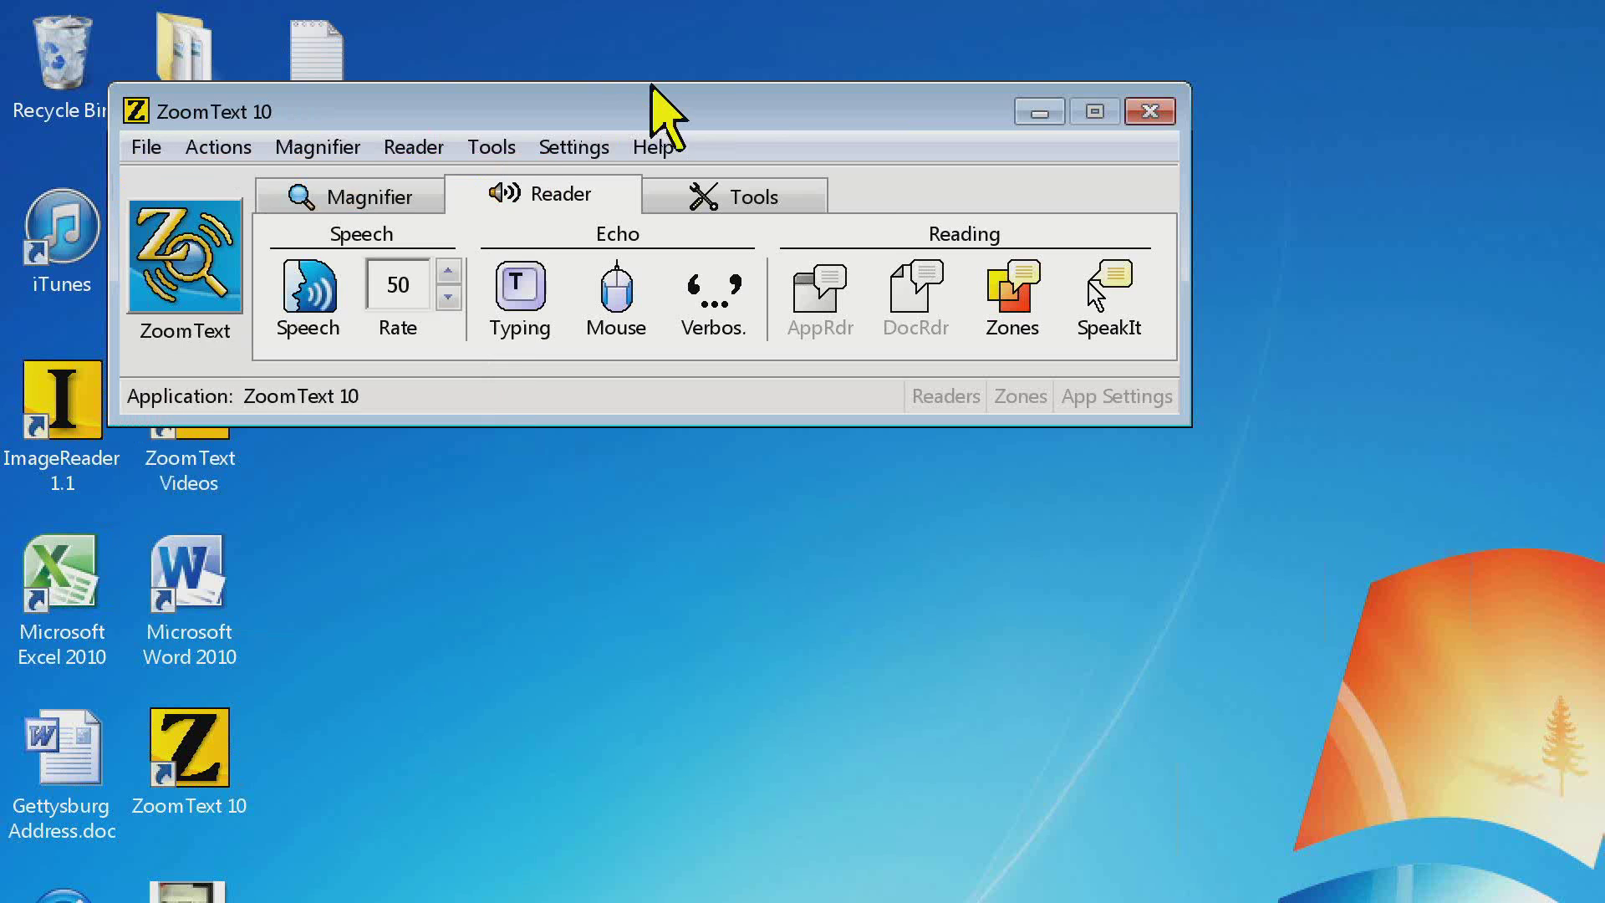
left_click(713, 296)
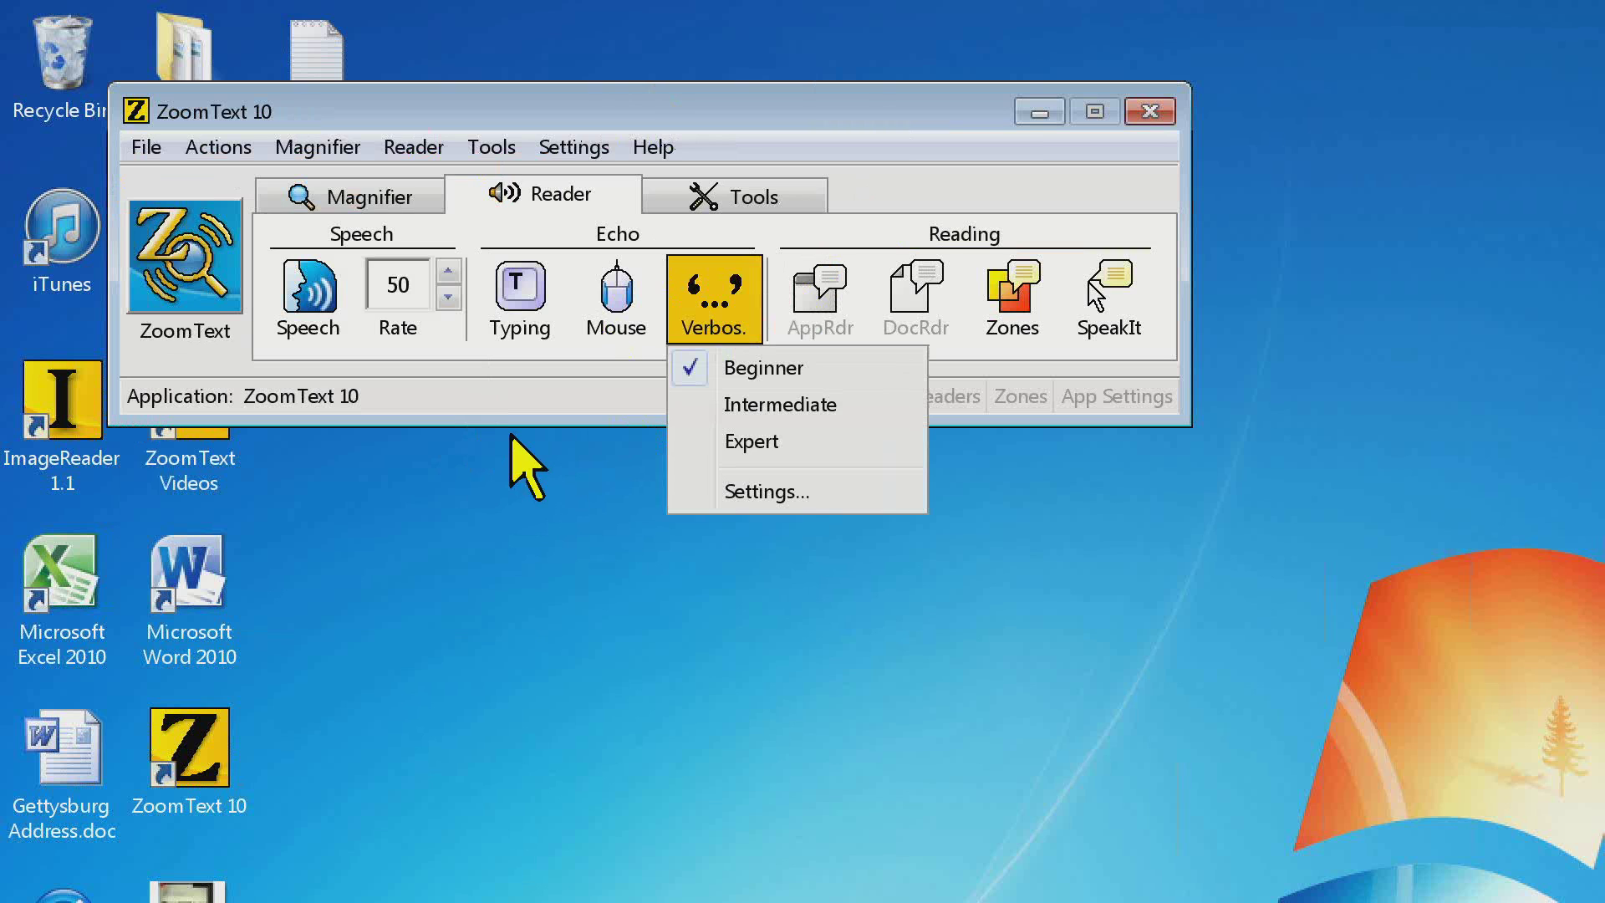
left_click(681, 438)
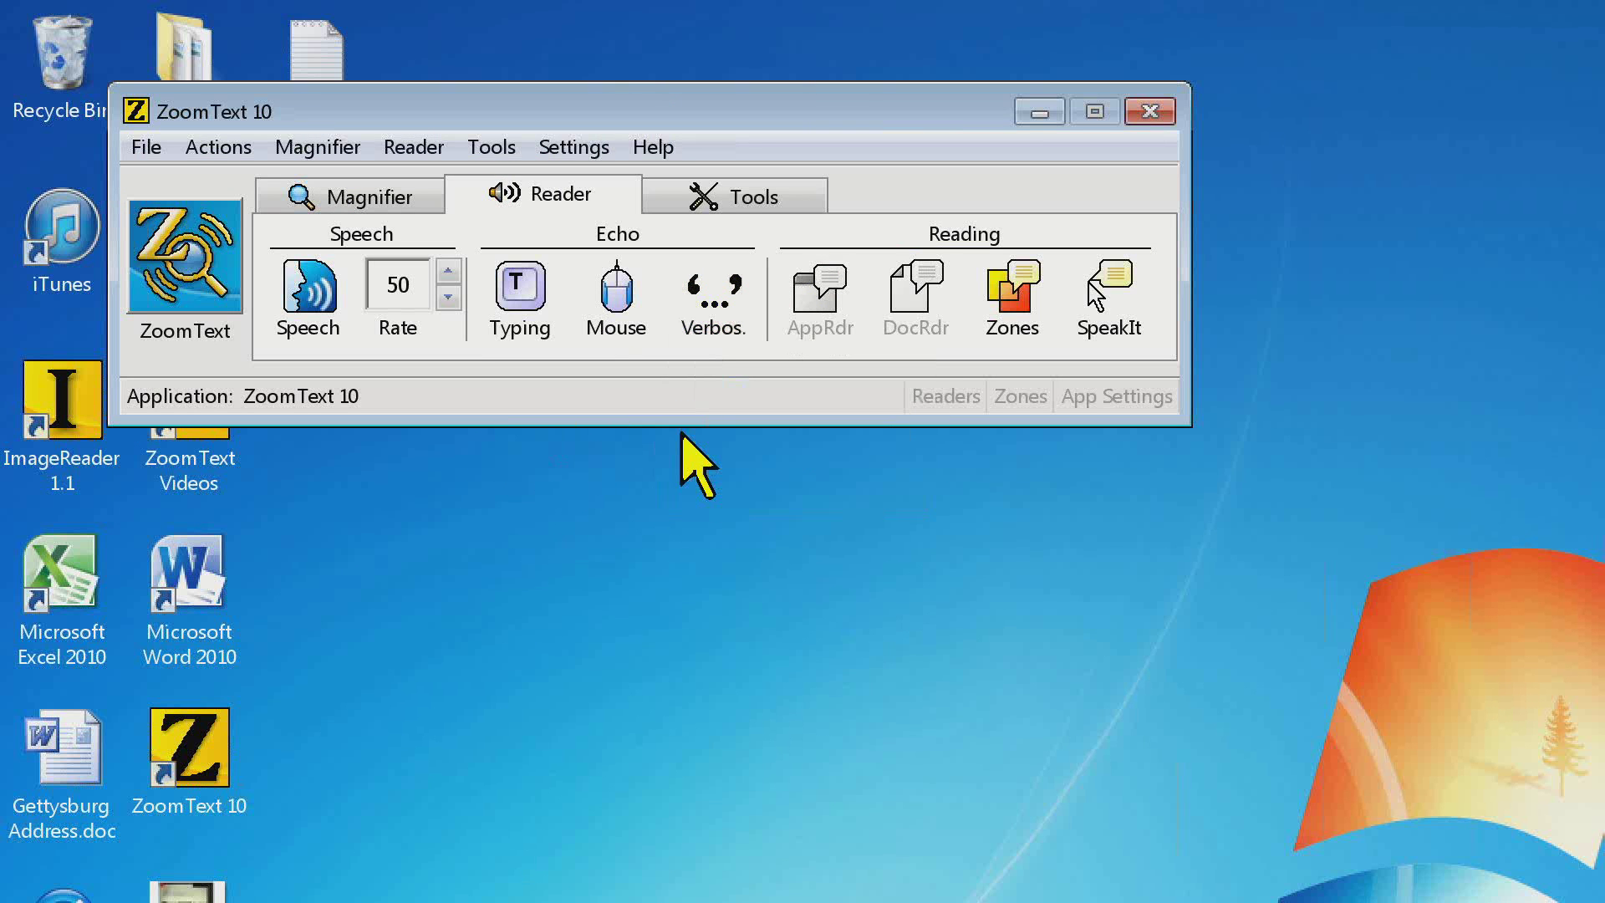
Step: Open the Verbosity page of the echo settings and compare the Beginner and Expert levels
left_click(693, 316)
left_click(703, 489)
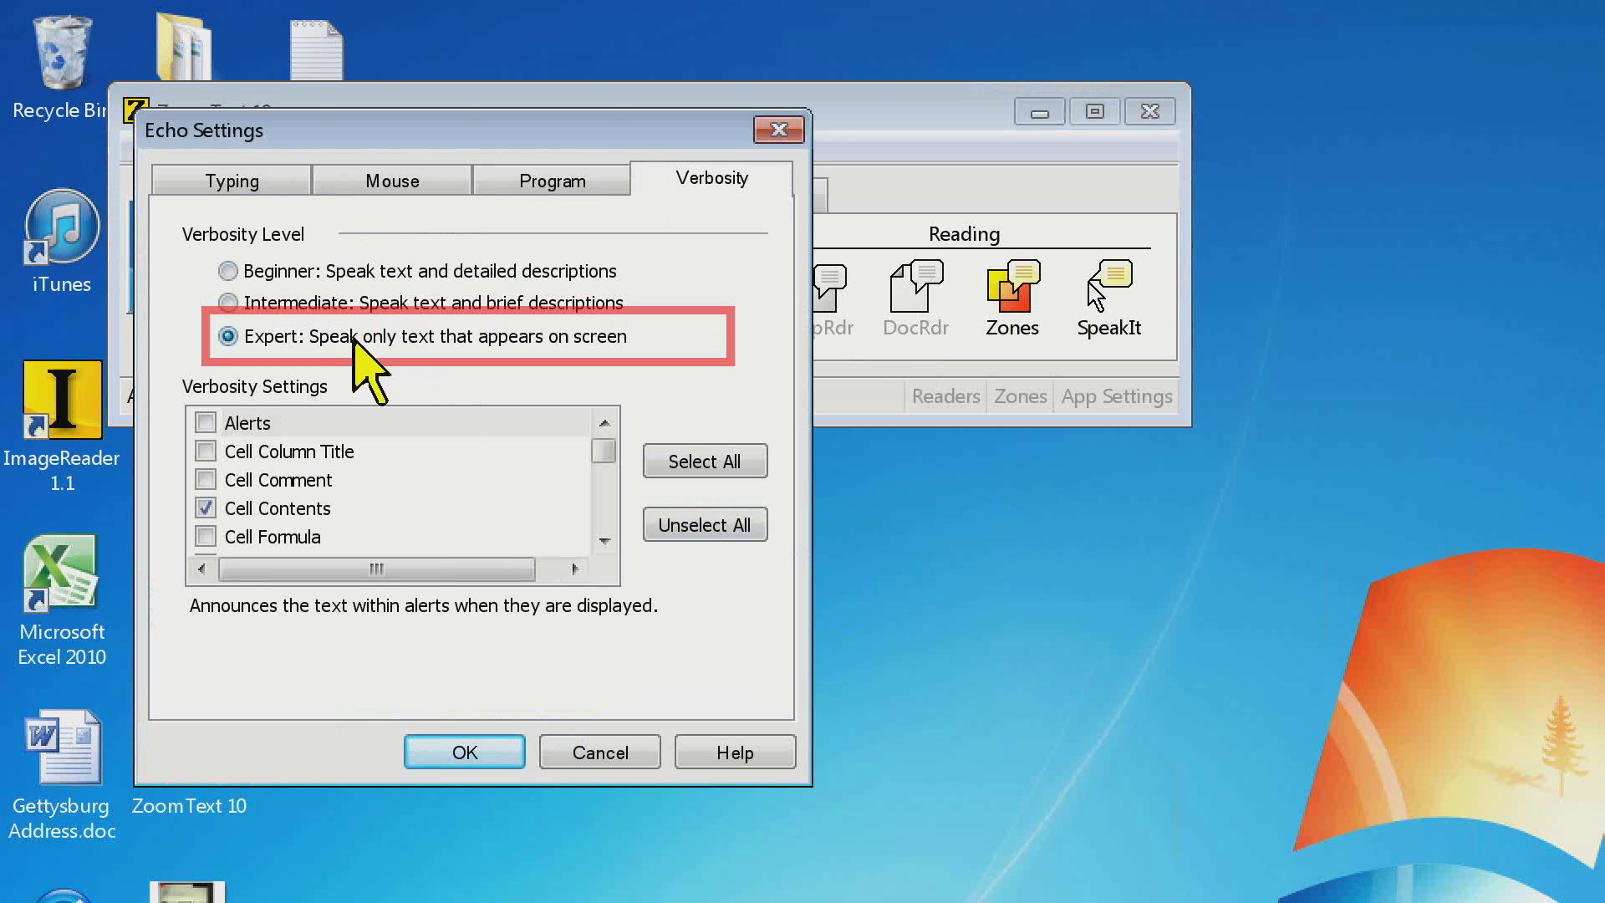
left_click(312, 270)
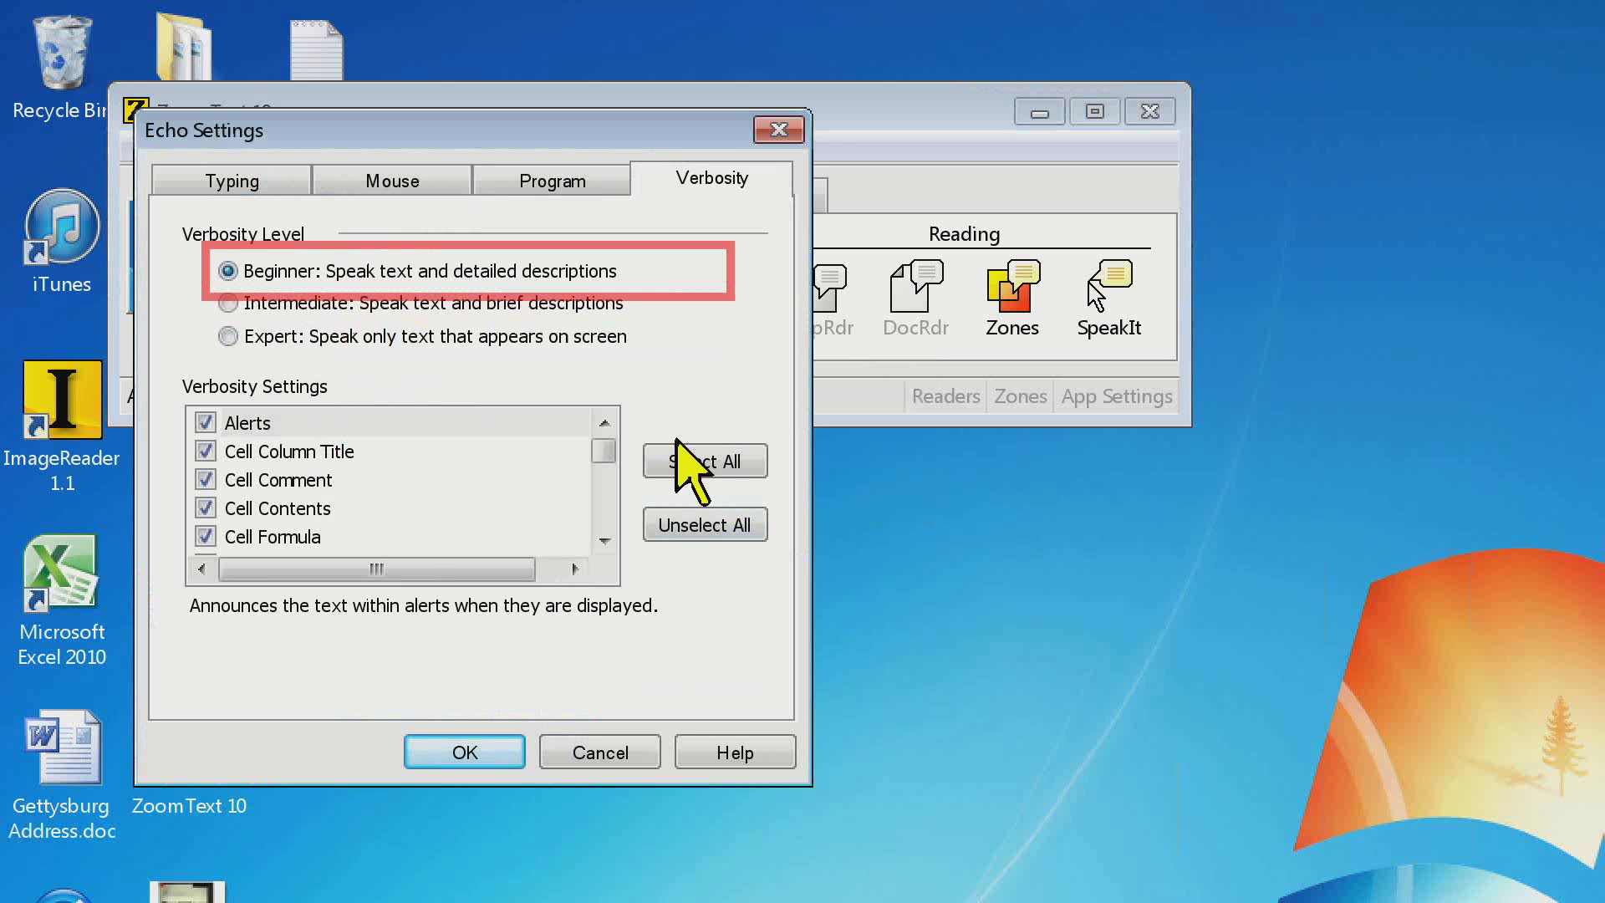
left_click(355, 336)
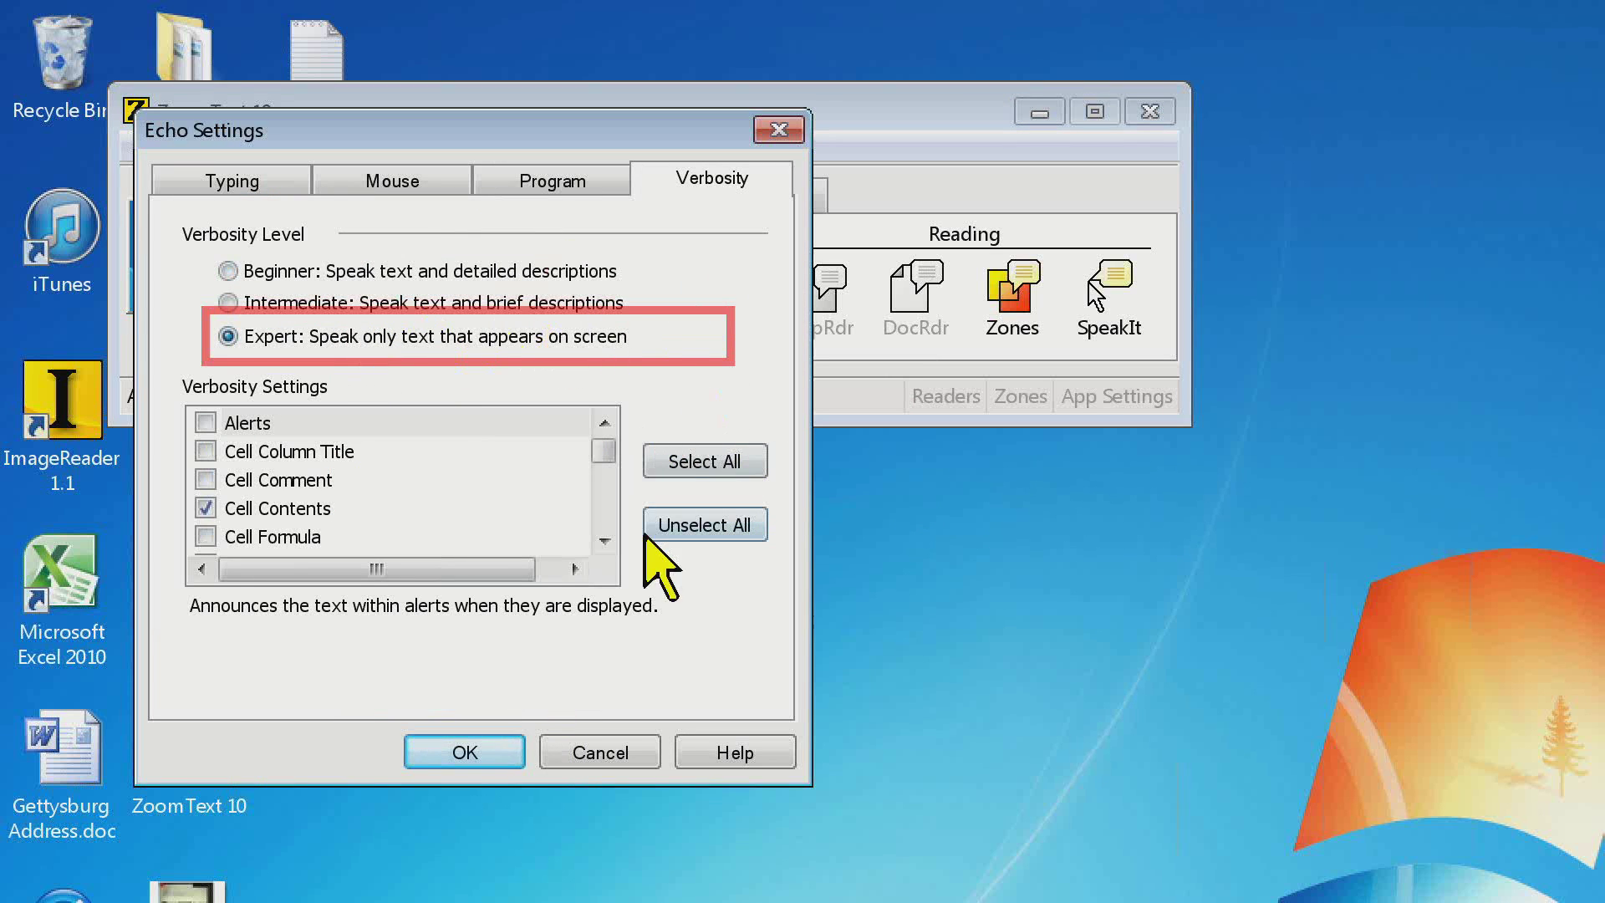
Step: Try enabling Alerts for the Expert verbosity level, browse the remaining verbosity items, and cancel the changes
left_click(206, 423)
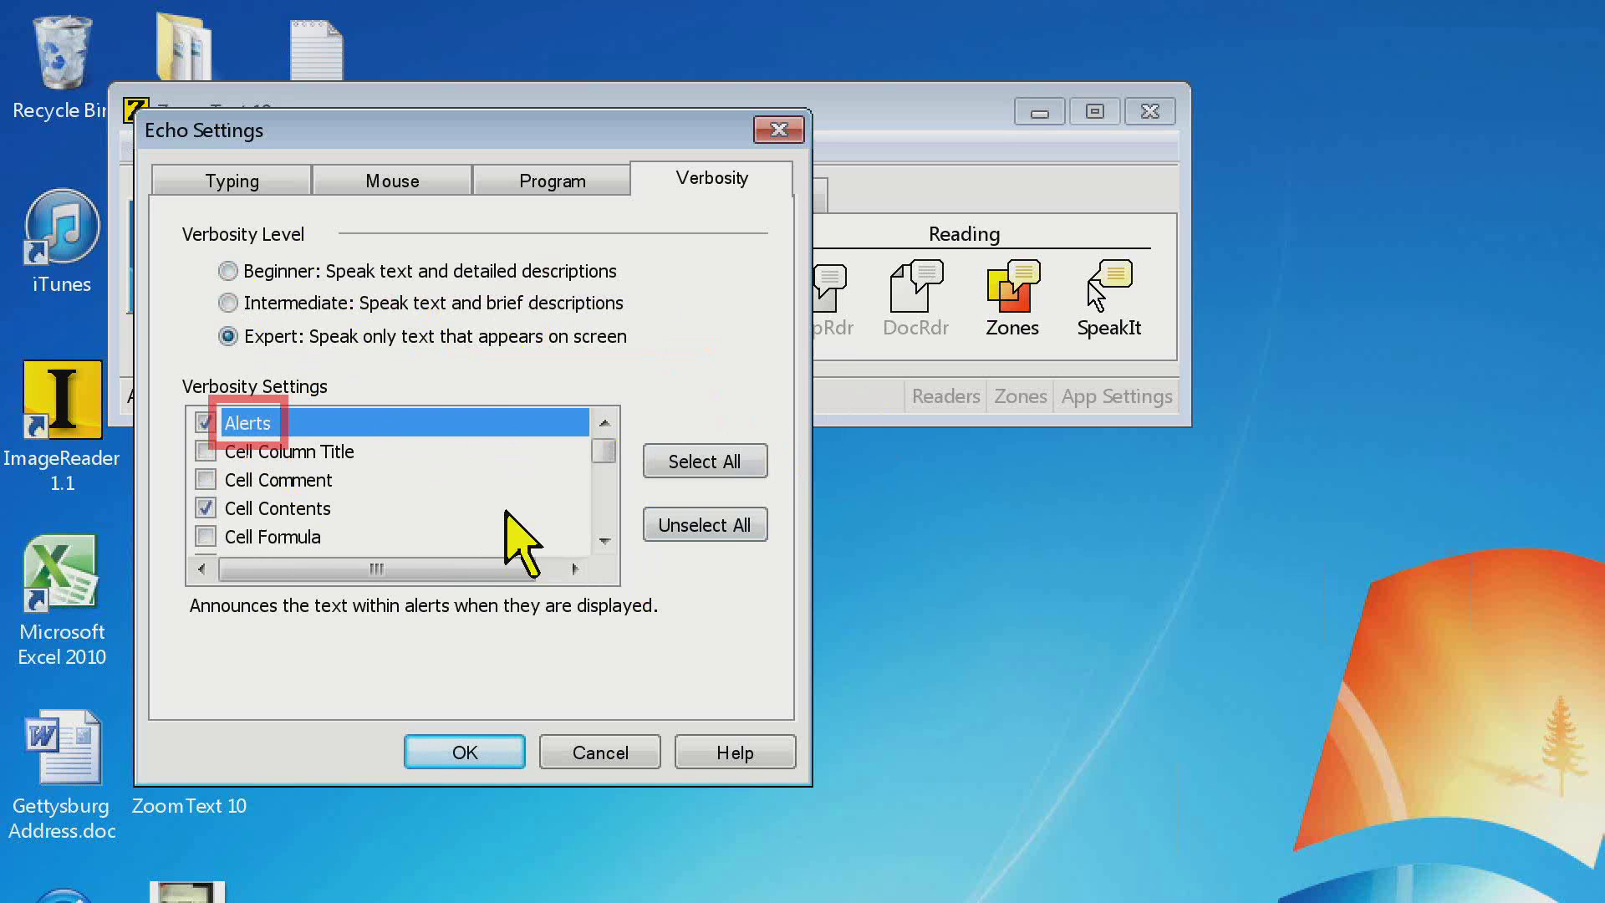
left_click(604, 541)
left_click(603, 541)
triple_click(604, 541)
double_click(604, 541)
triple_click(603, 541)
double_click(603, 541)
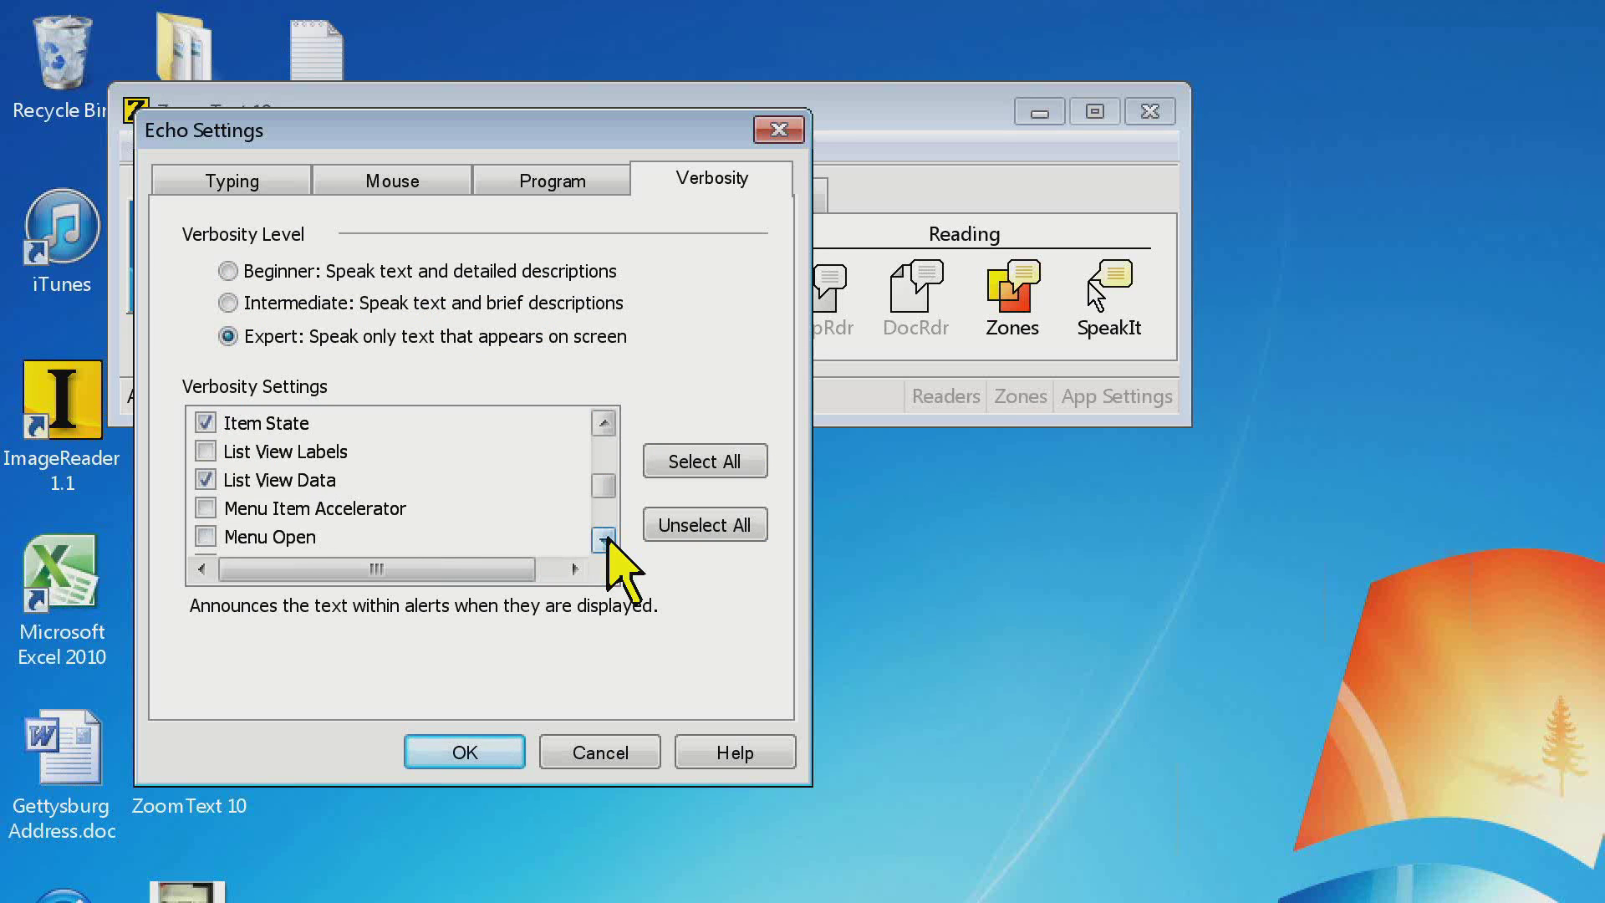
left_click(597, 754)
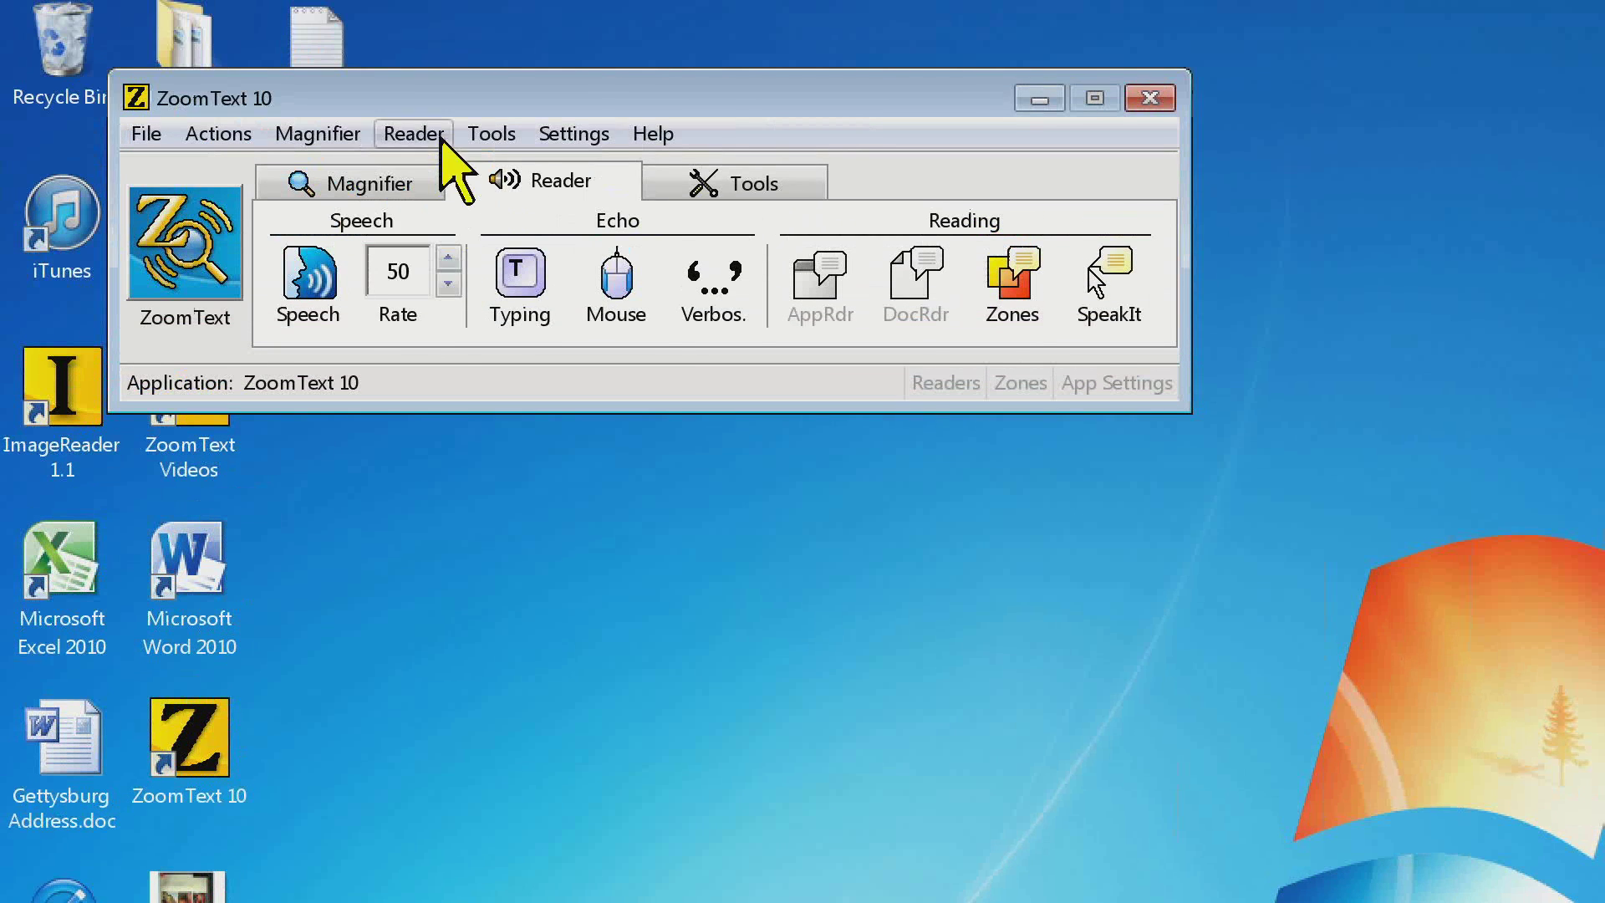
left_click(439, 137)
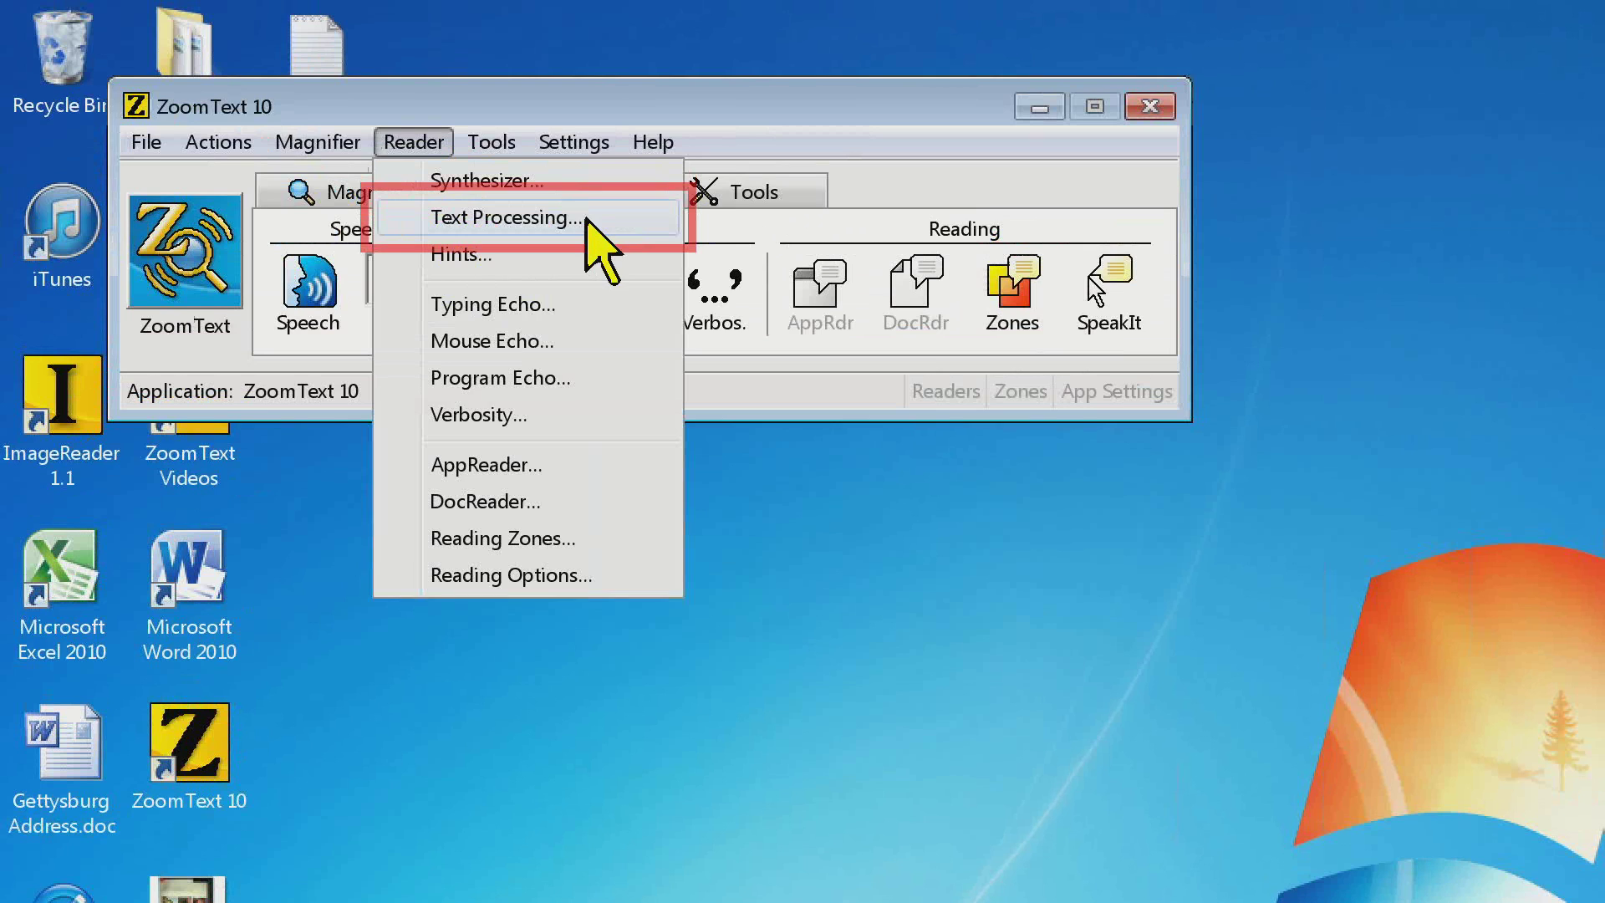
left_click(938, 627)
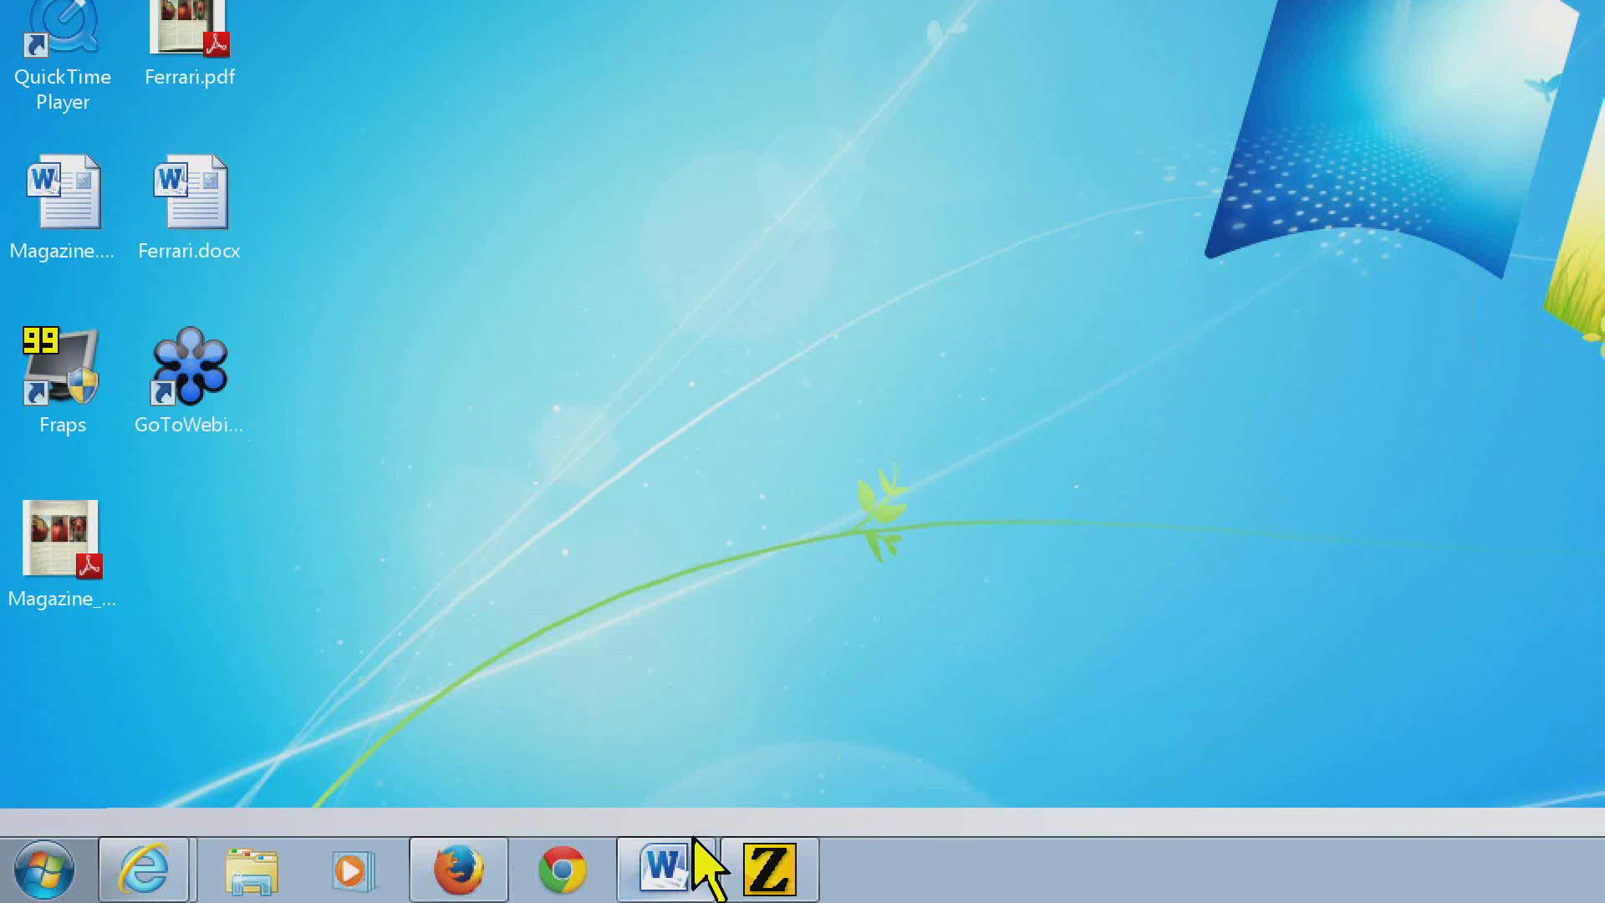
Step: Switch to the blank Word document and enter a surname as the sample text for testing ZoomText's pronunciation
left_click(706, 865)
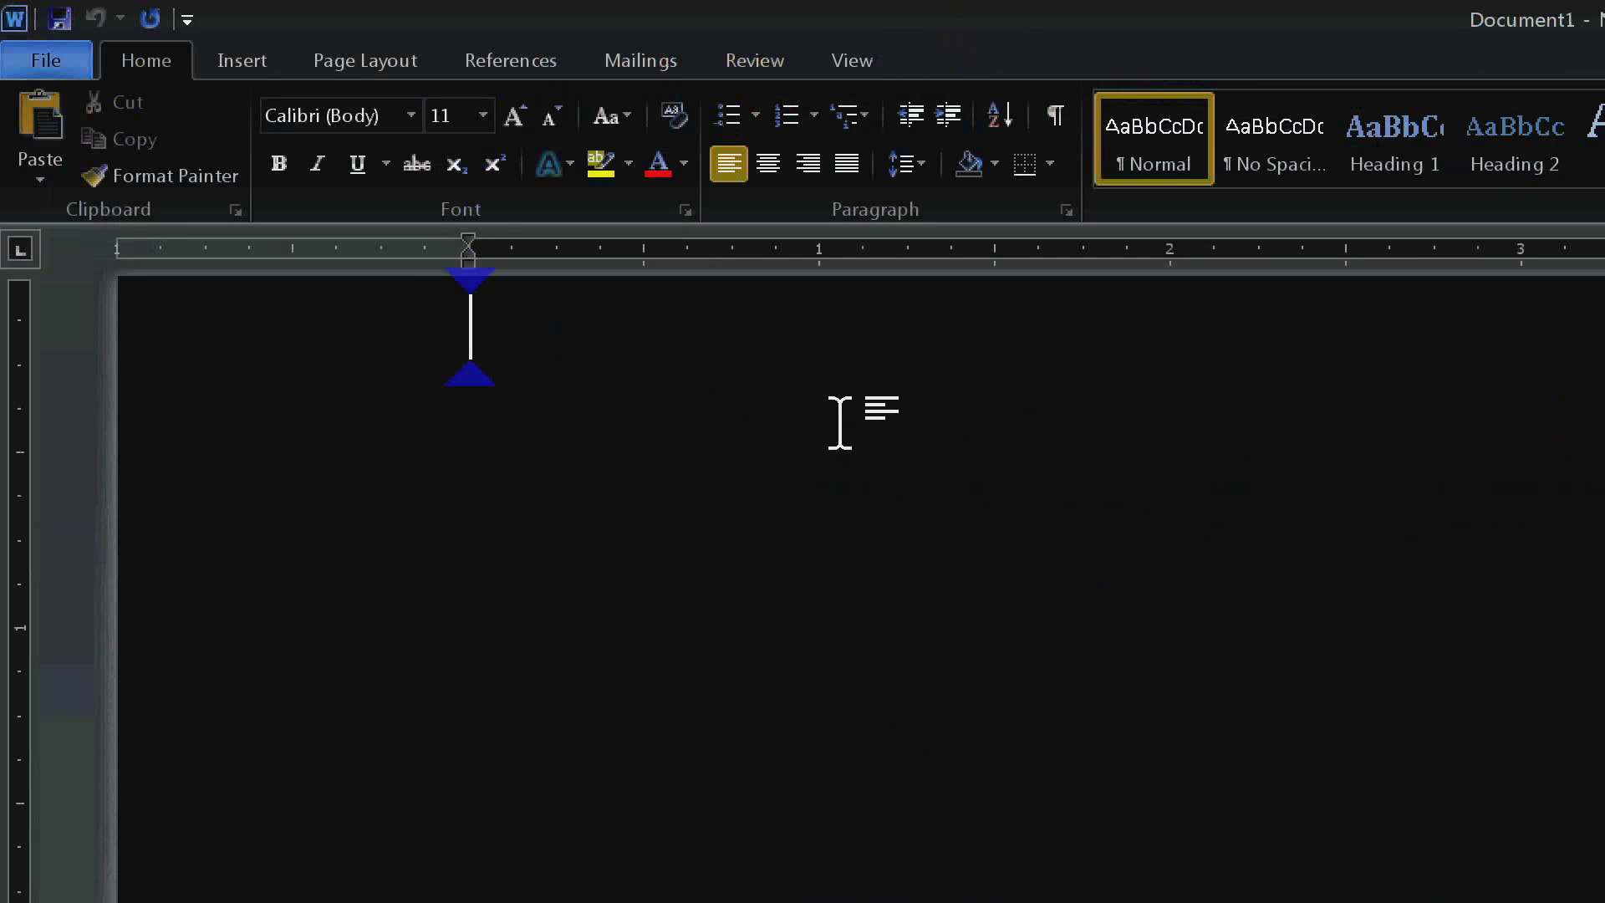
type("Licht")
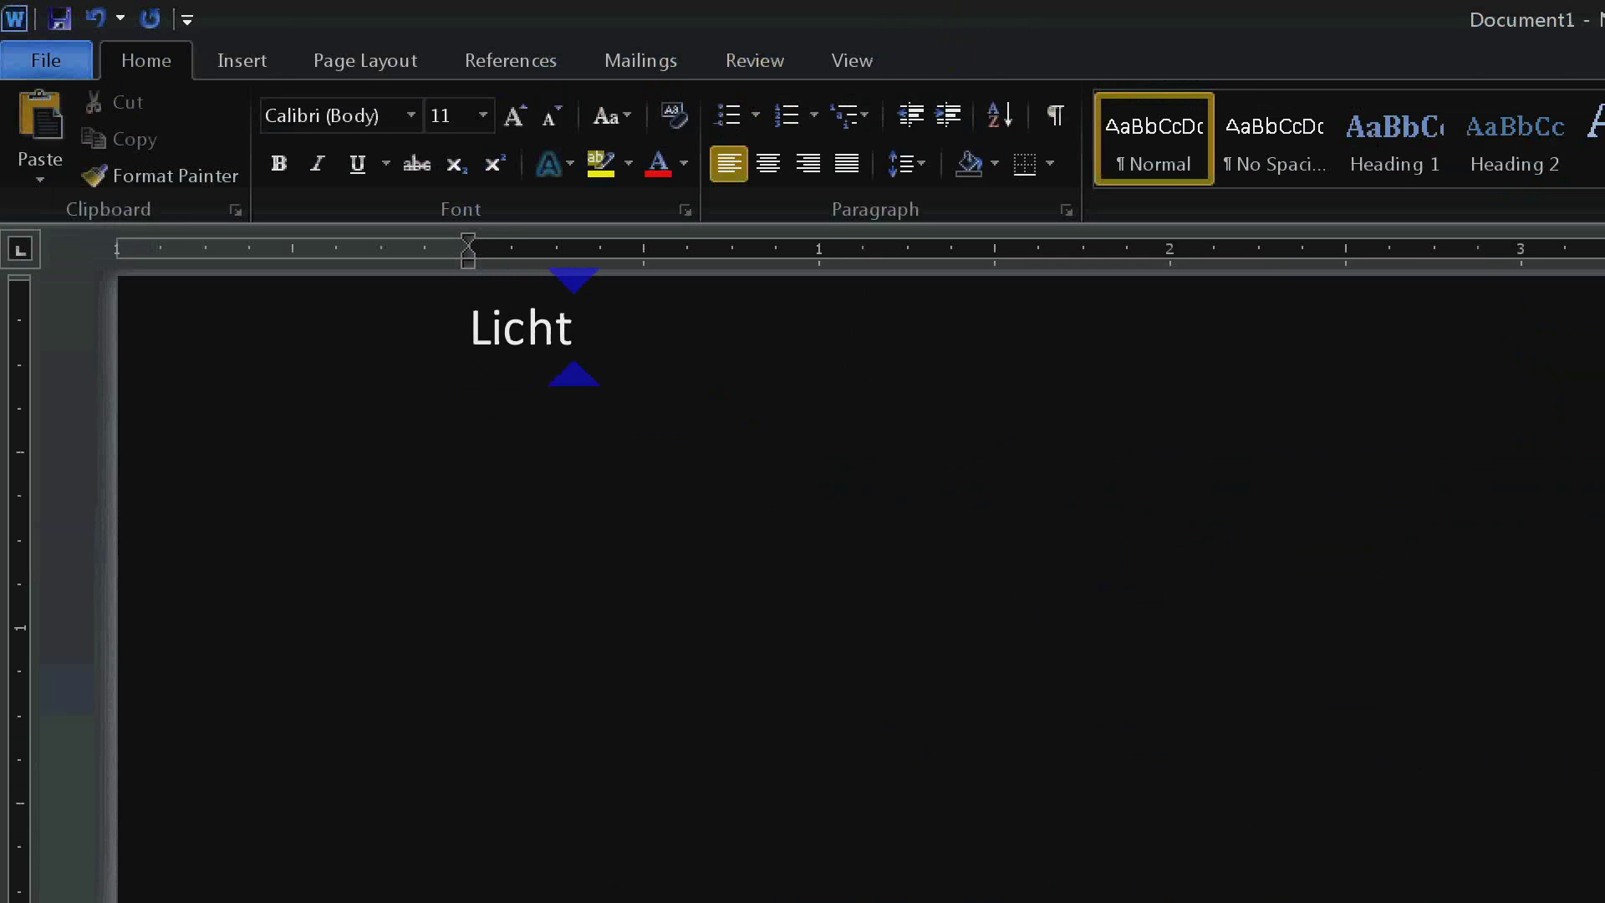
type("enfels")
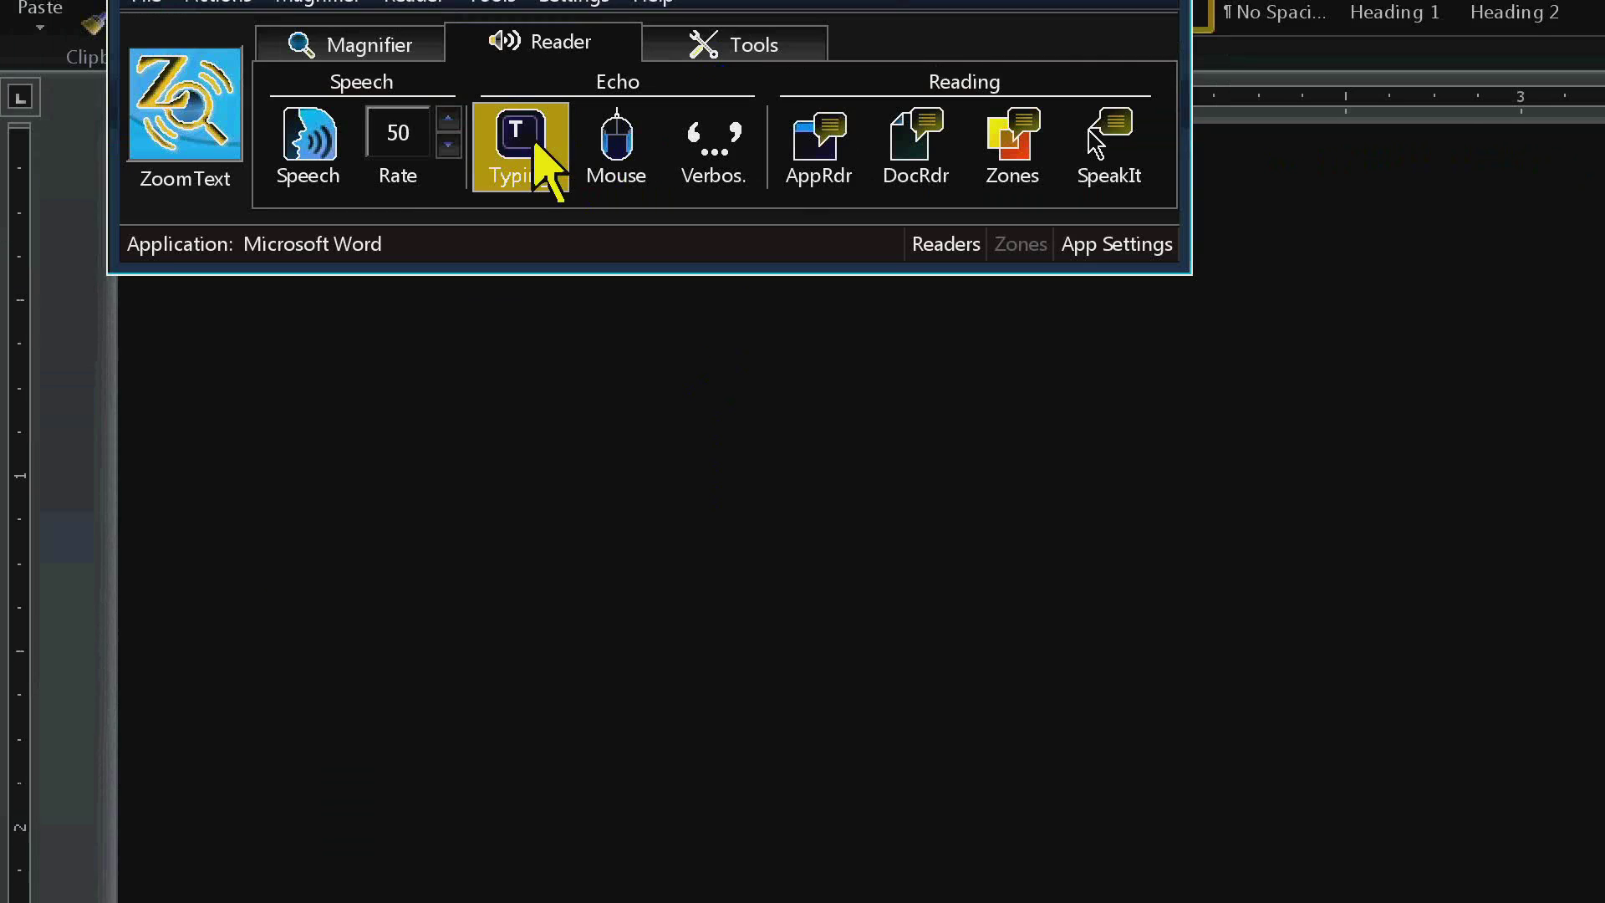
Step: Open the user dictionary editor from the NeoSpeech English synthesizer's options and look through its word list
left_click(434, 151)
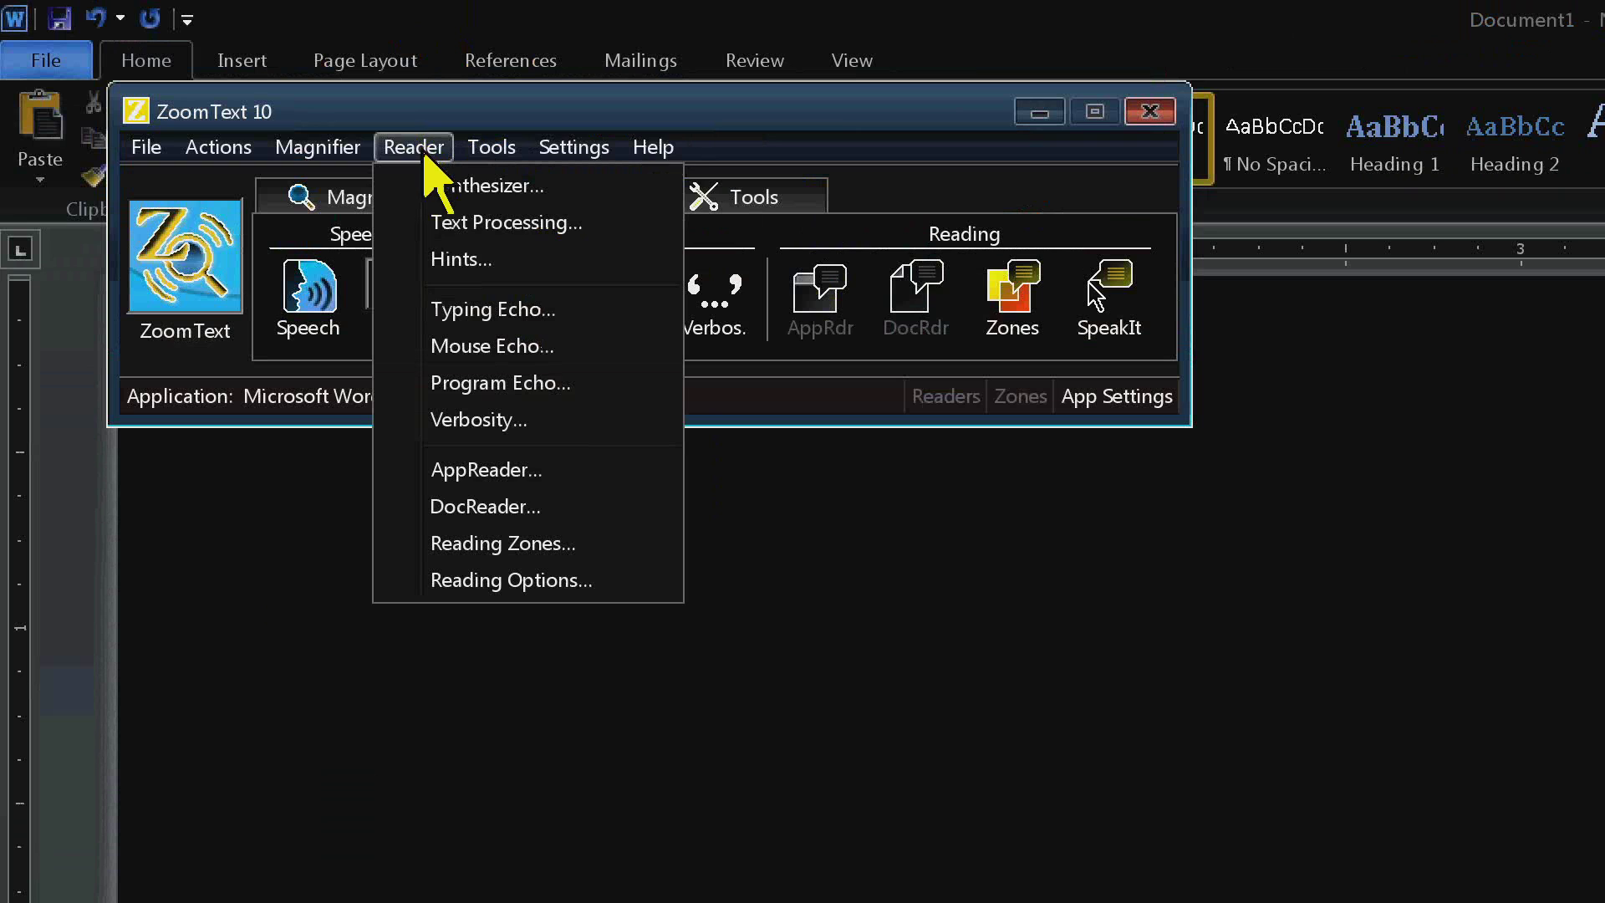
left_click(429, 199)
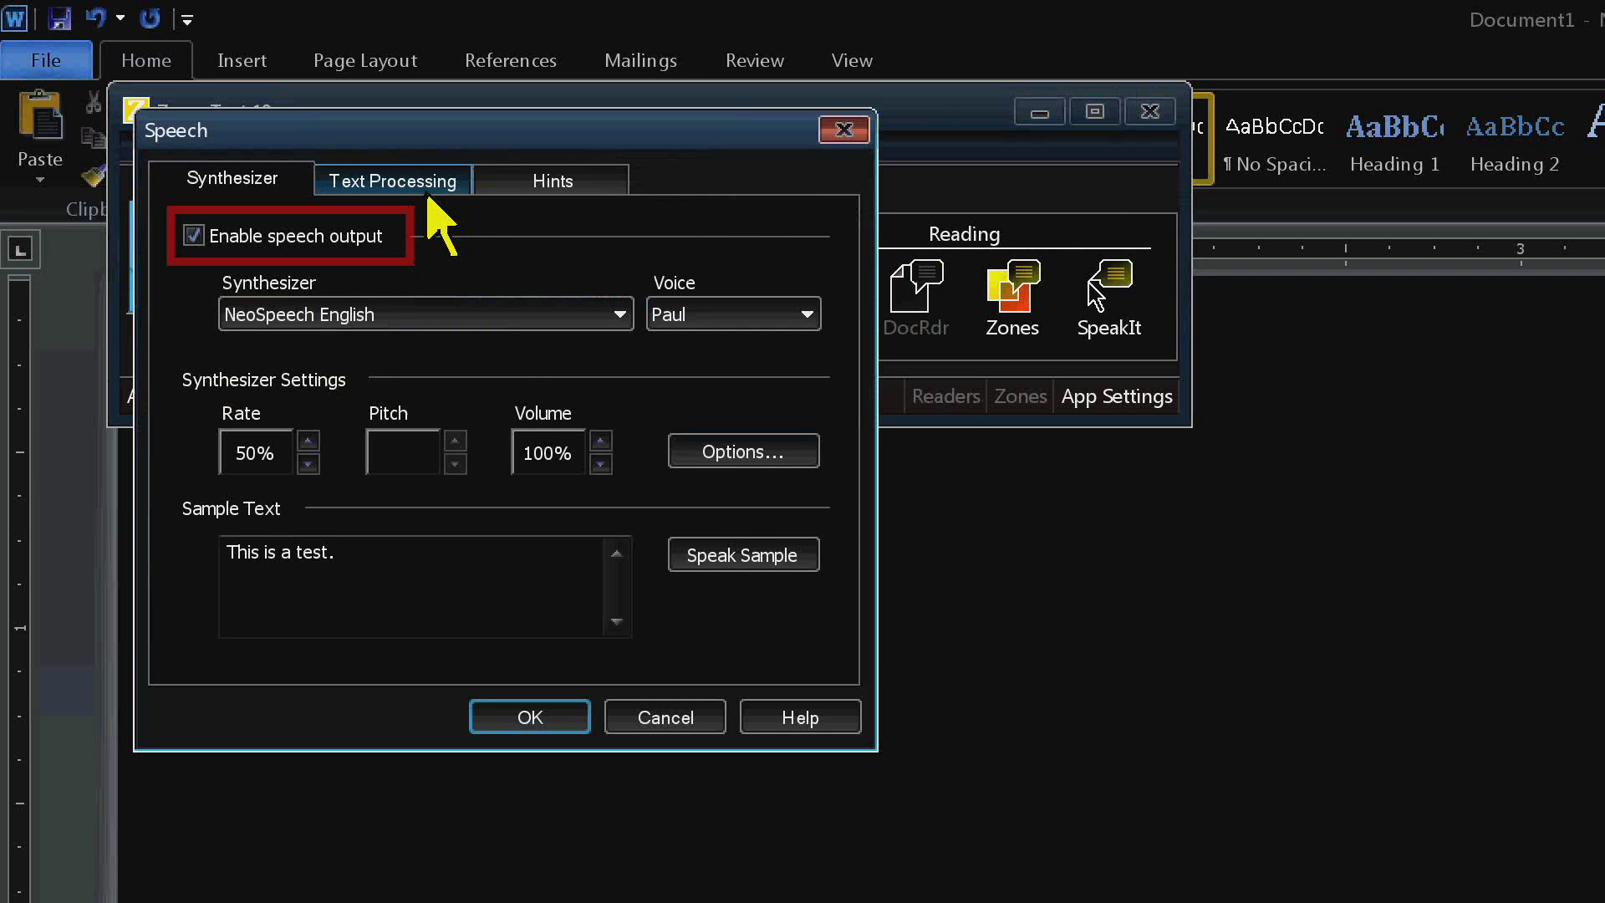
left_click(699, 453)
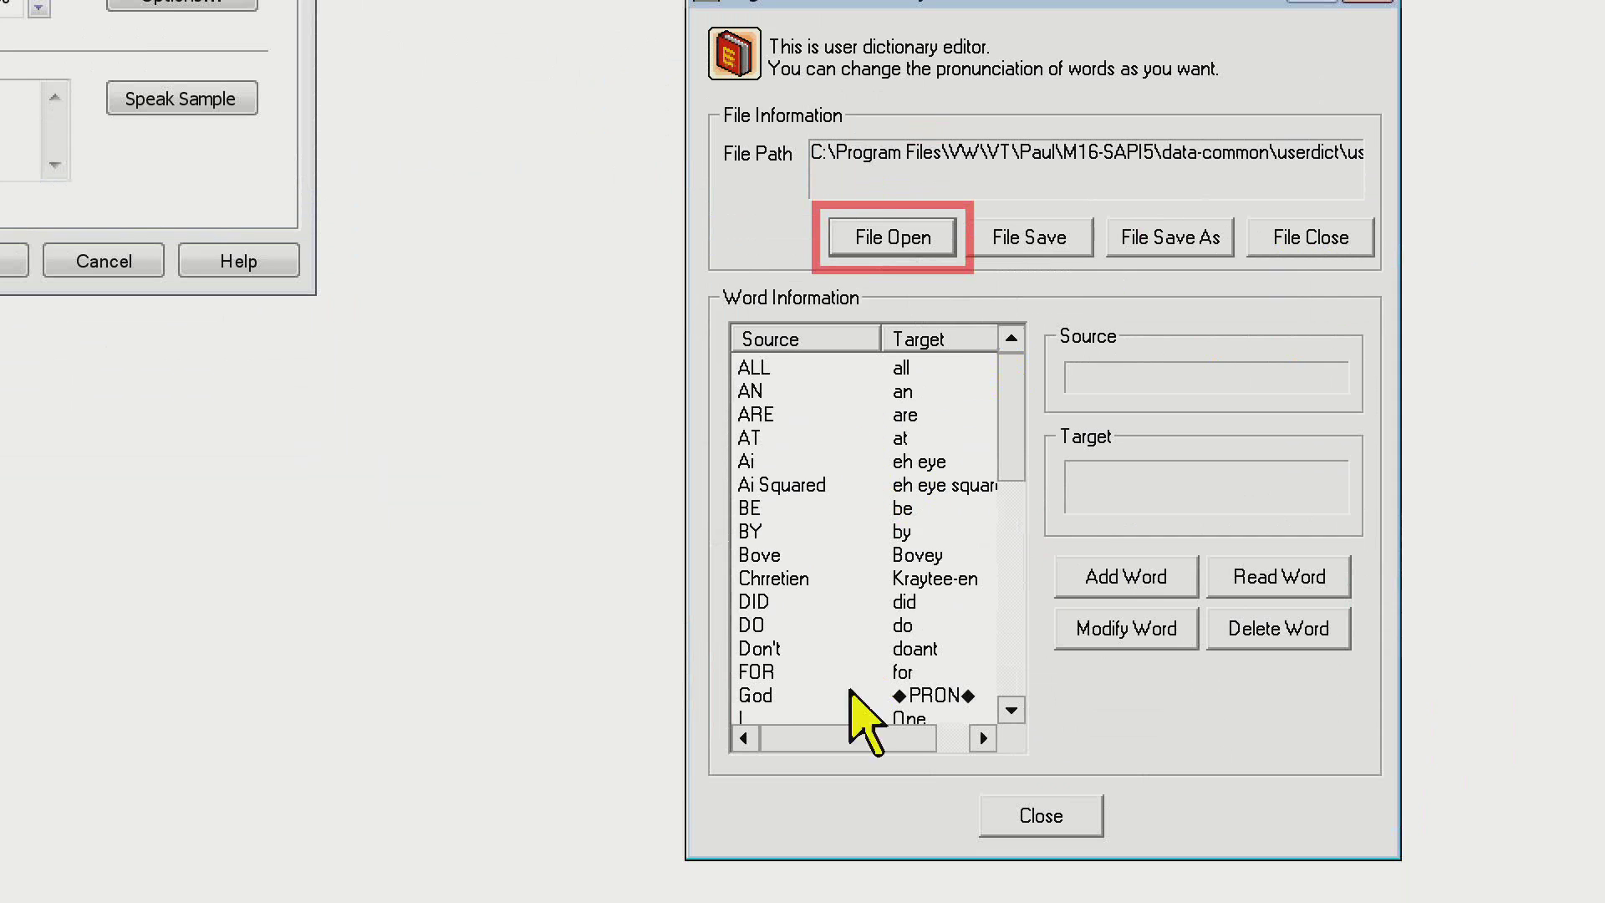
left_click_drag(1013, 406, 1012, 351)
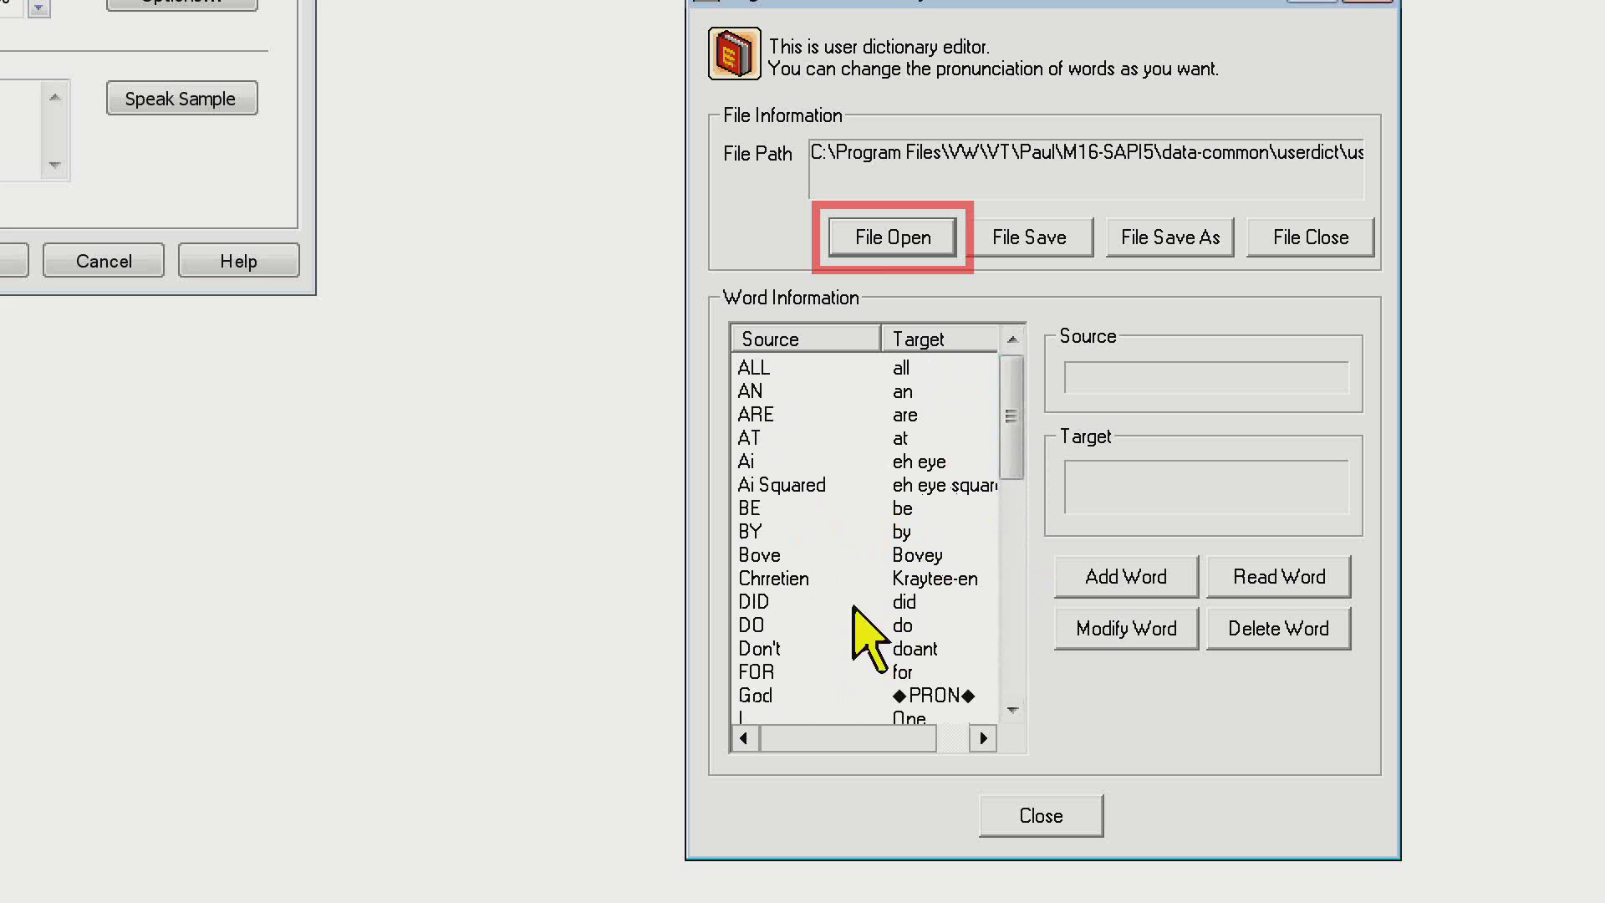
Step: Start a new dictionary word with the surname as source and its hyphenated phonetic spelling as target, and listen to it
left_click(1117, 589)
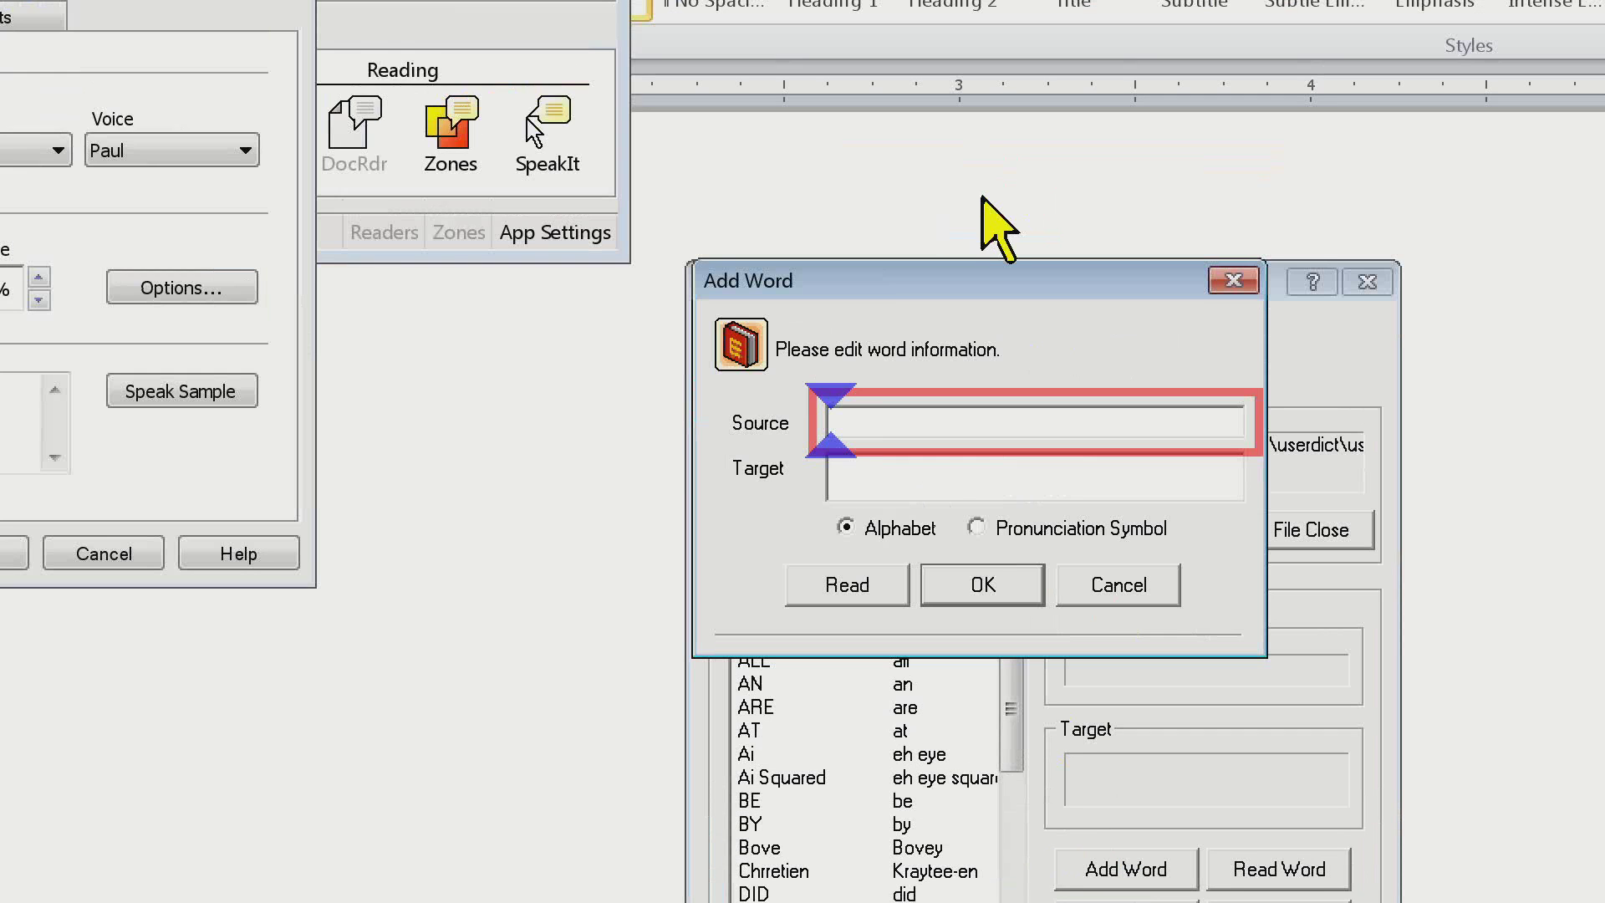
type("Lic")
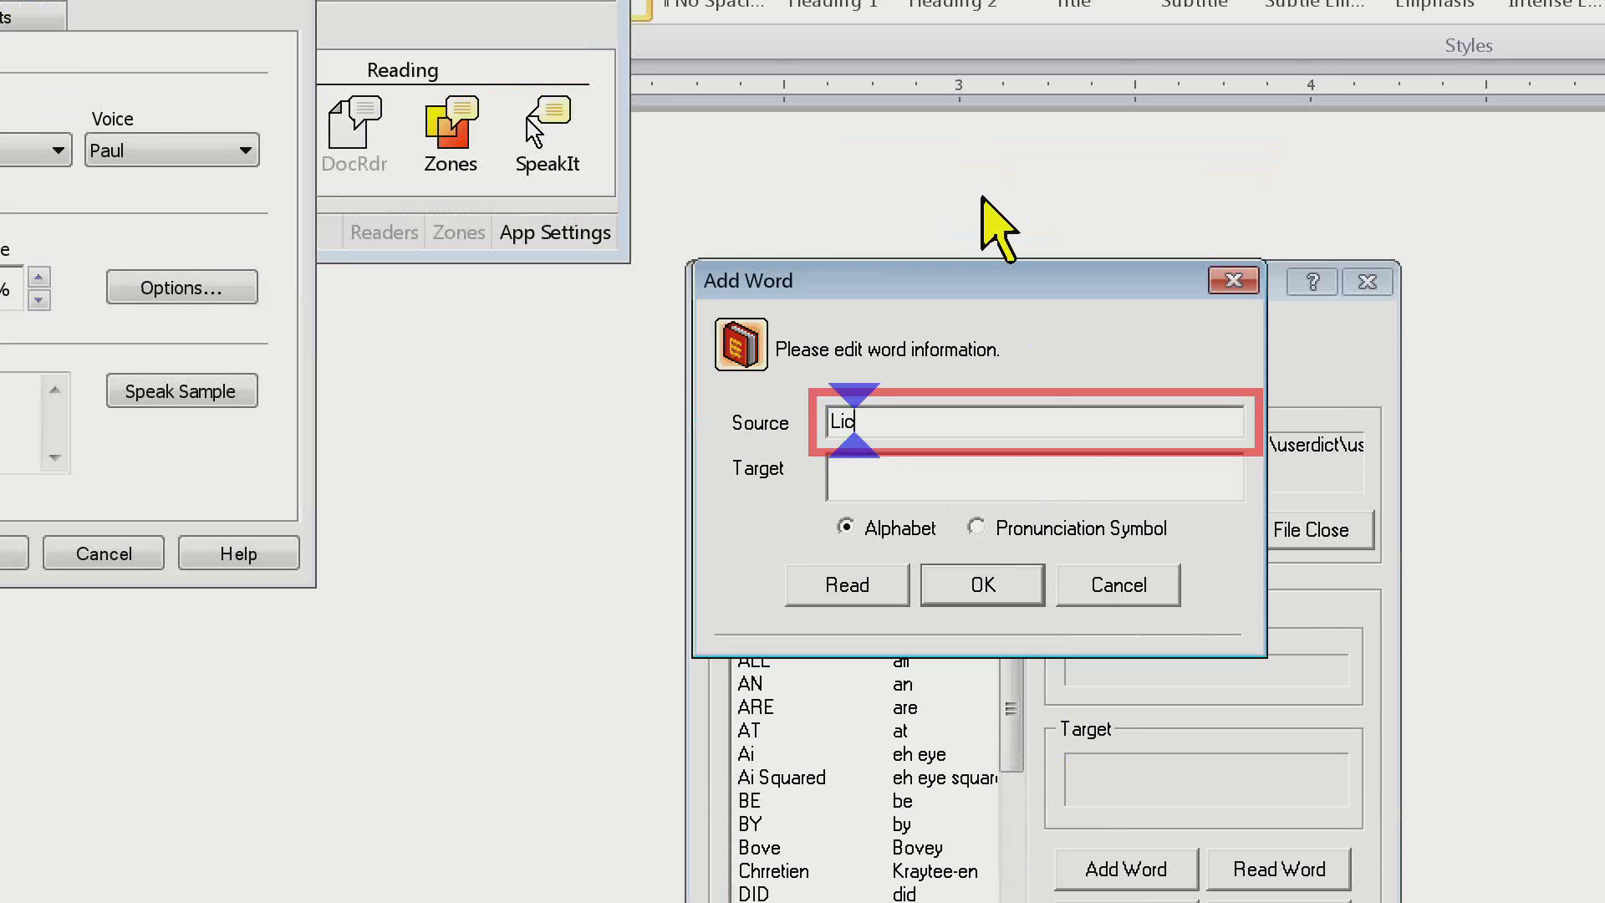
type("htenfels")
key("Tab")
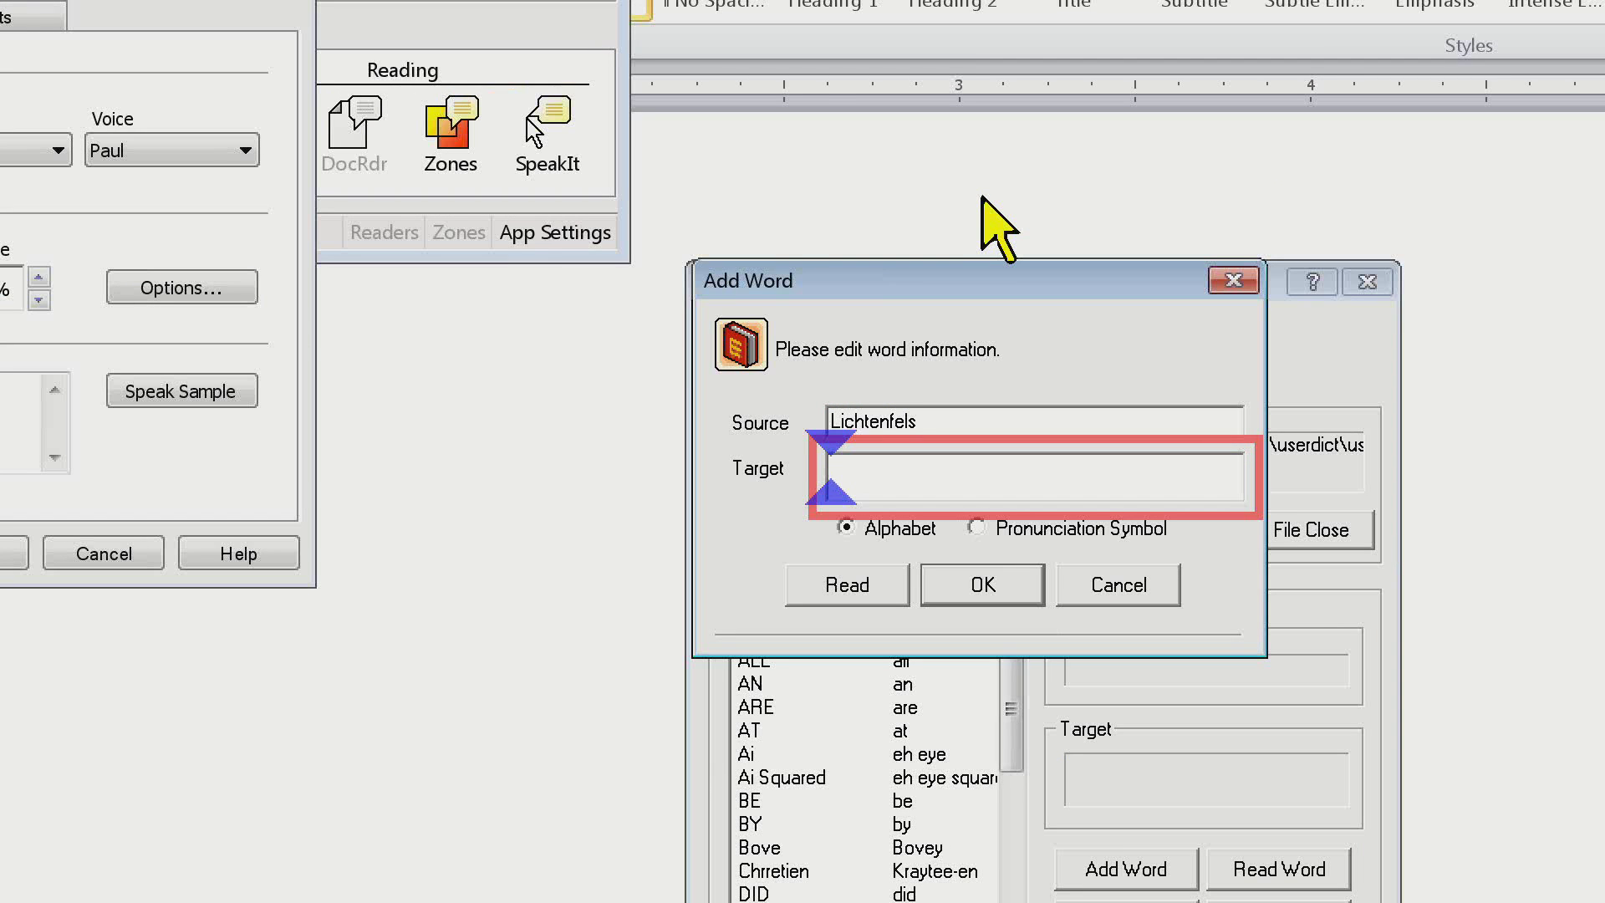
type("lick-ti")
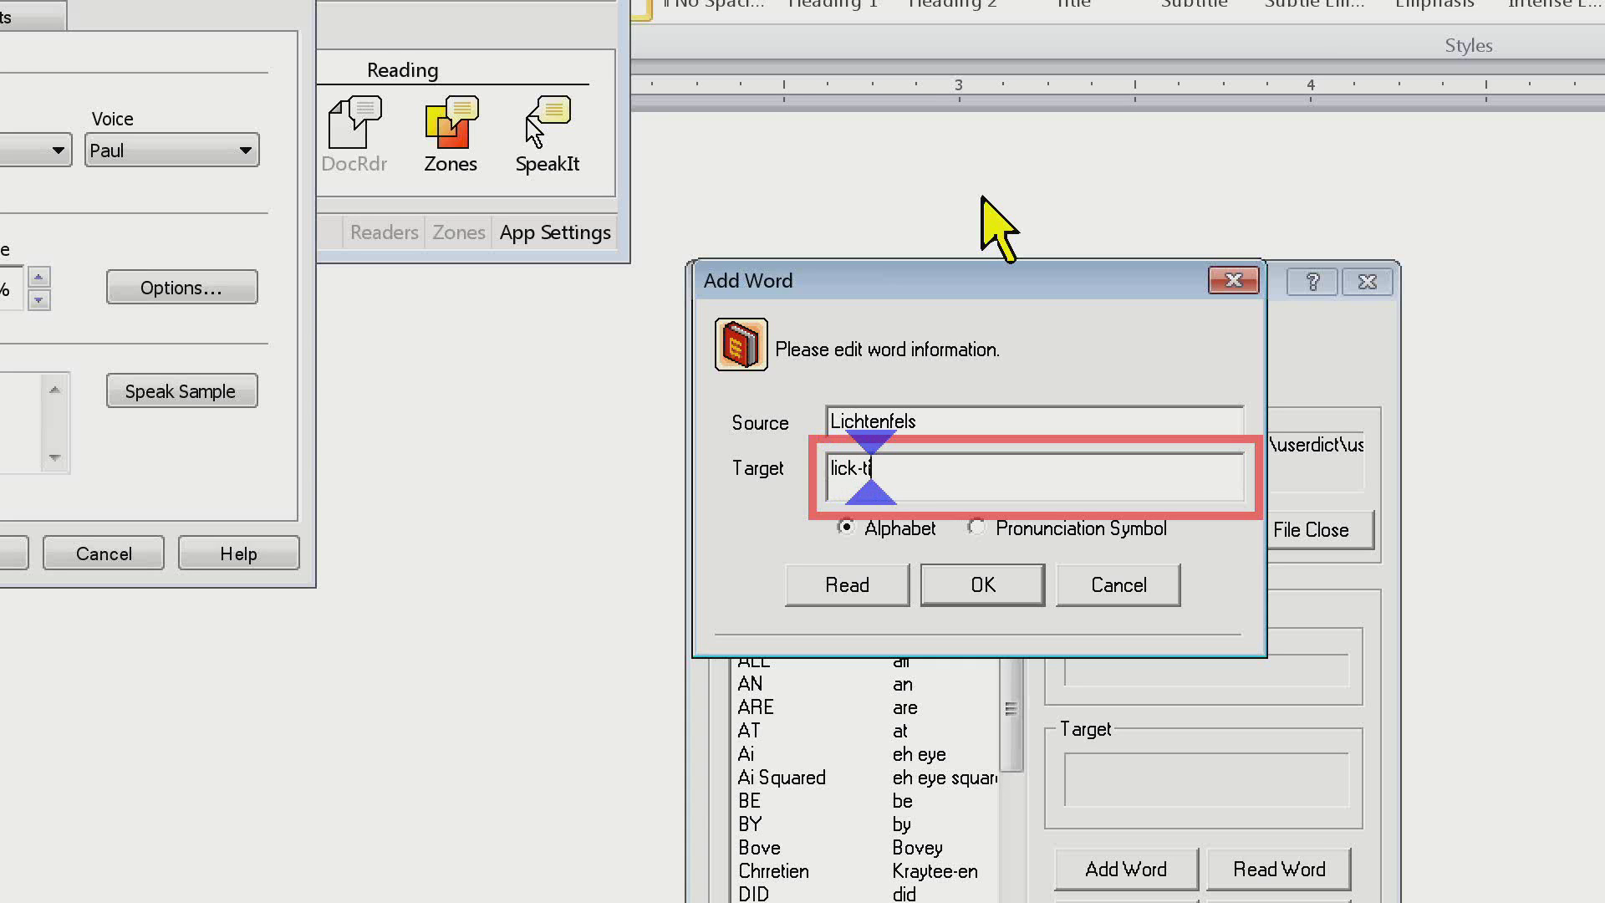
type("n-fells")
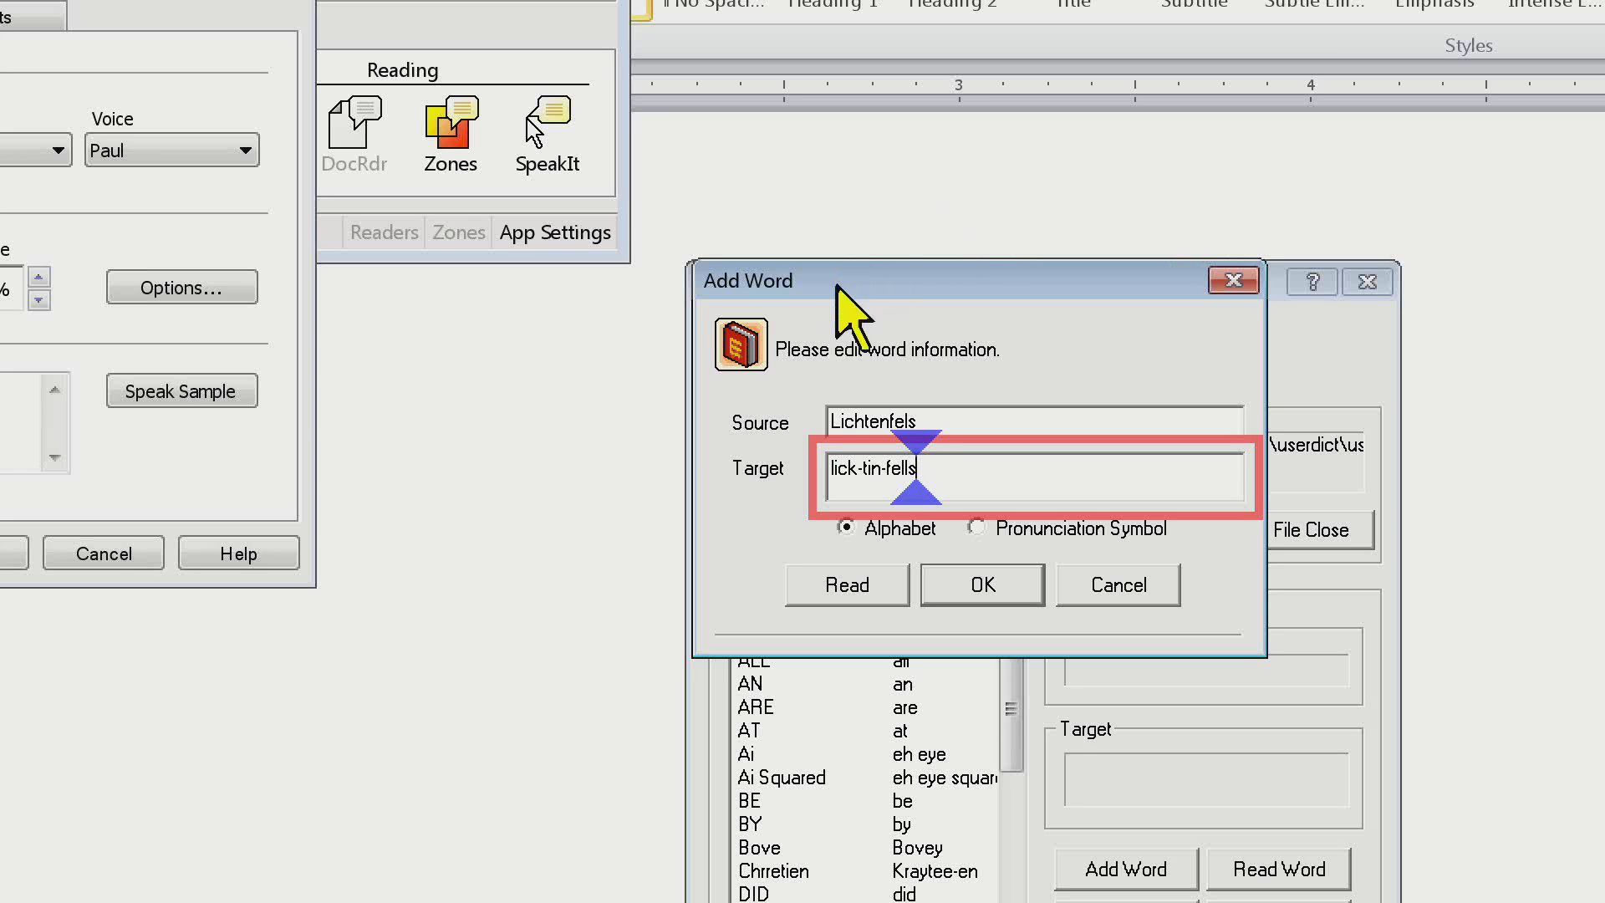
left_click(830, 587)
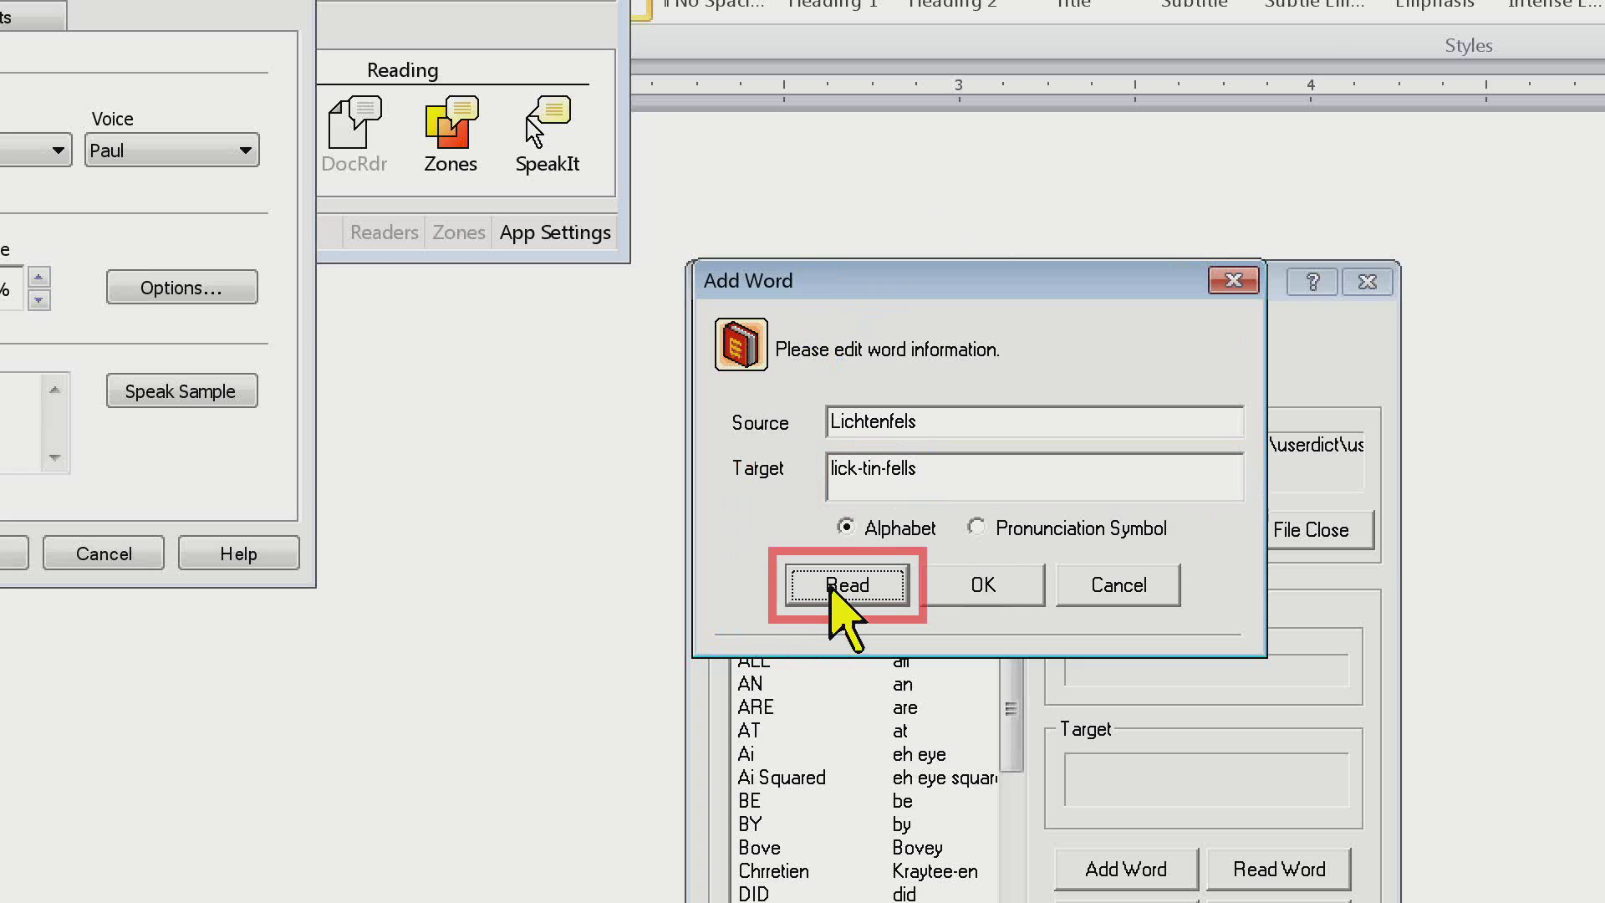
left_click(832, 587)
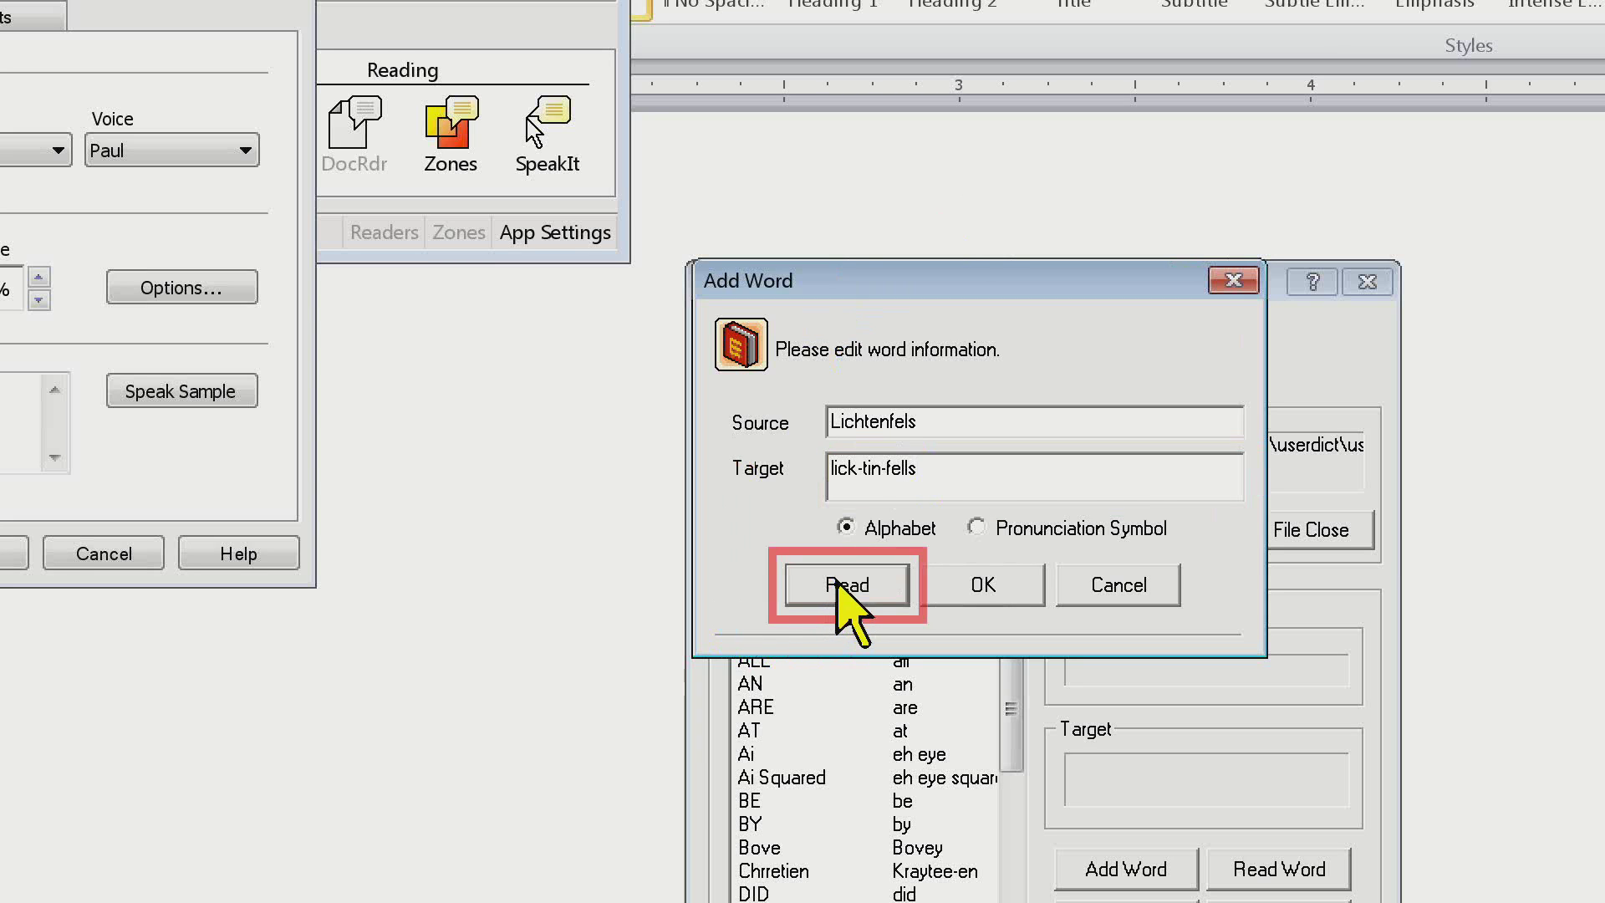
left_click(838, 582)
Step: Try doubling the "i" in the target's middle syllable, listen to the pronunciation, and remove the extra letter
left_click(871, 468)
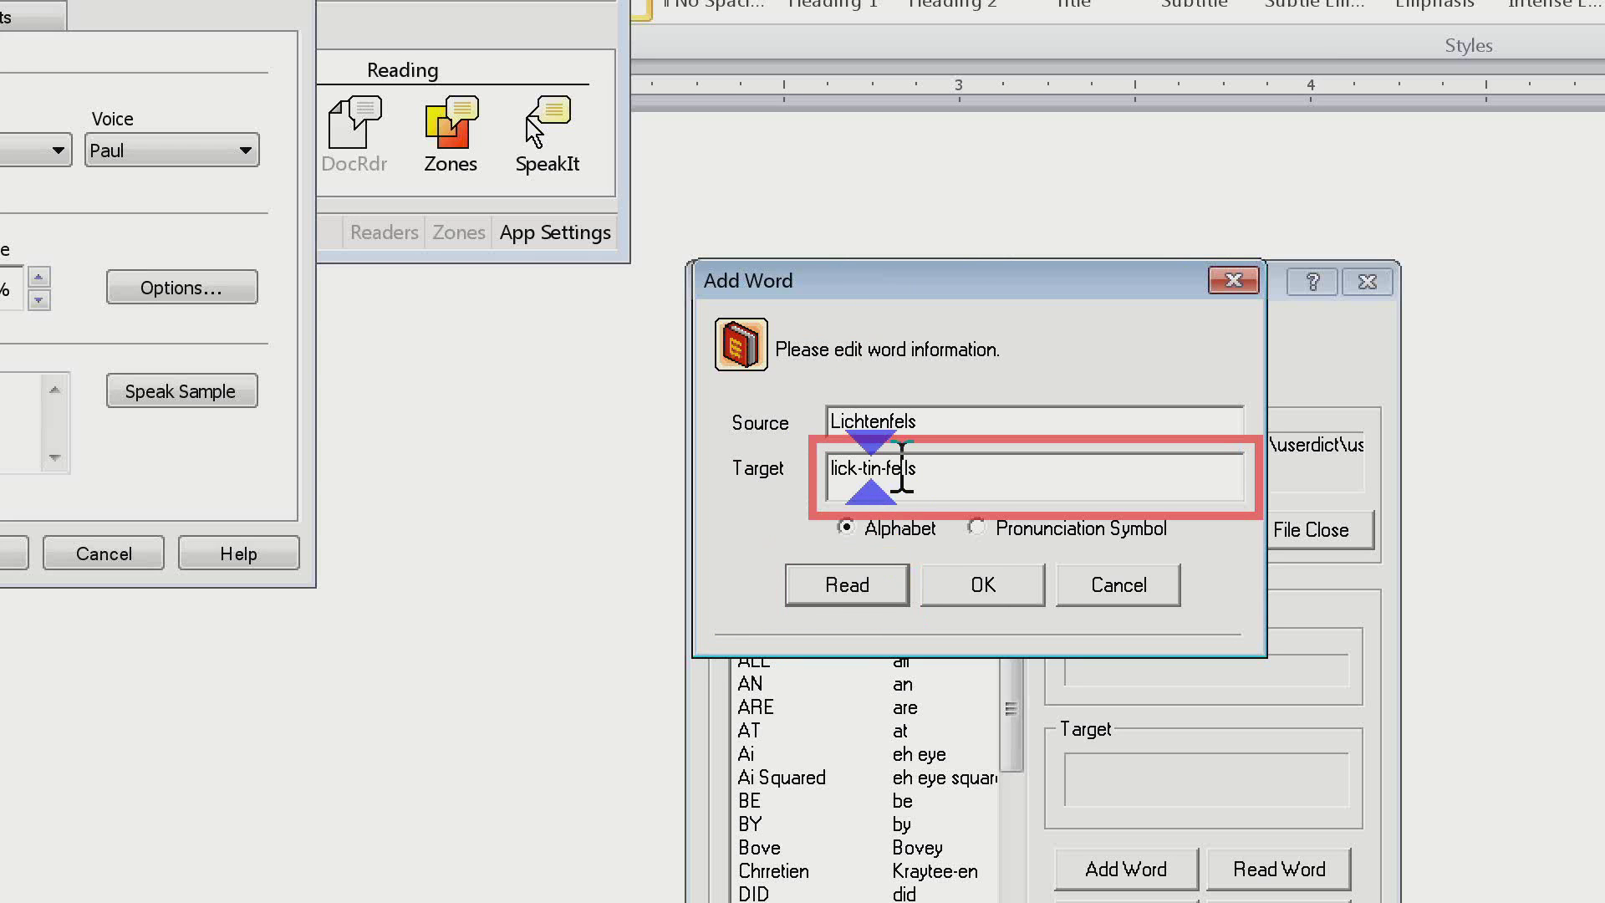
type("i")
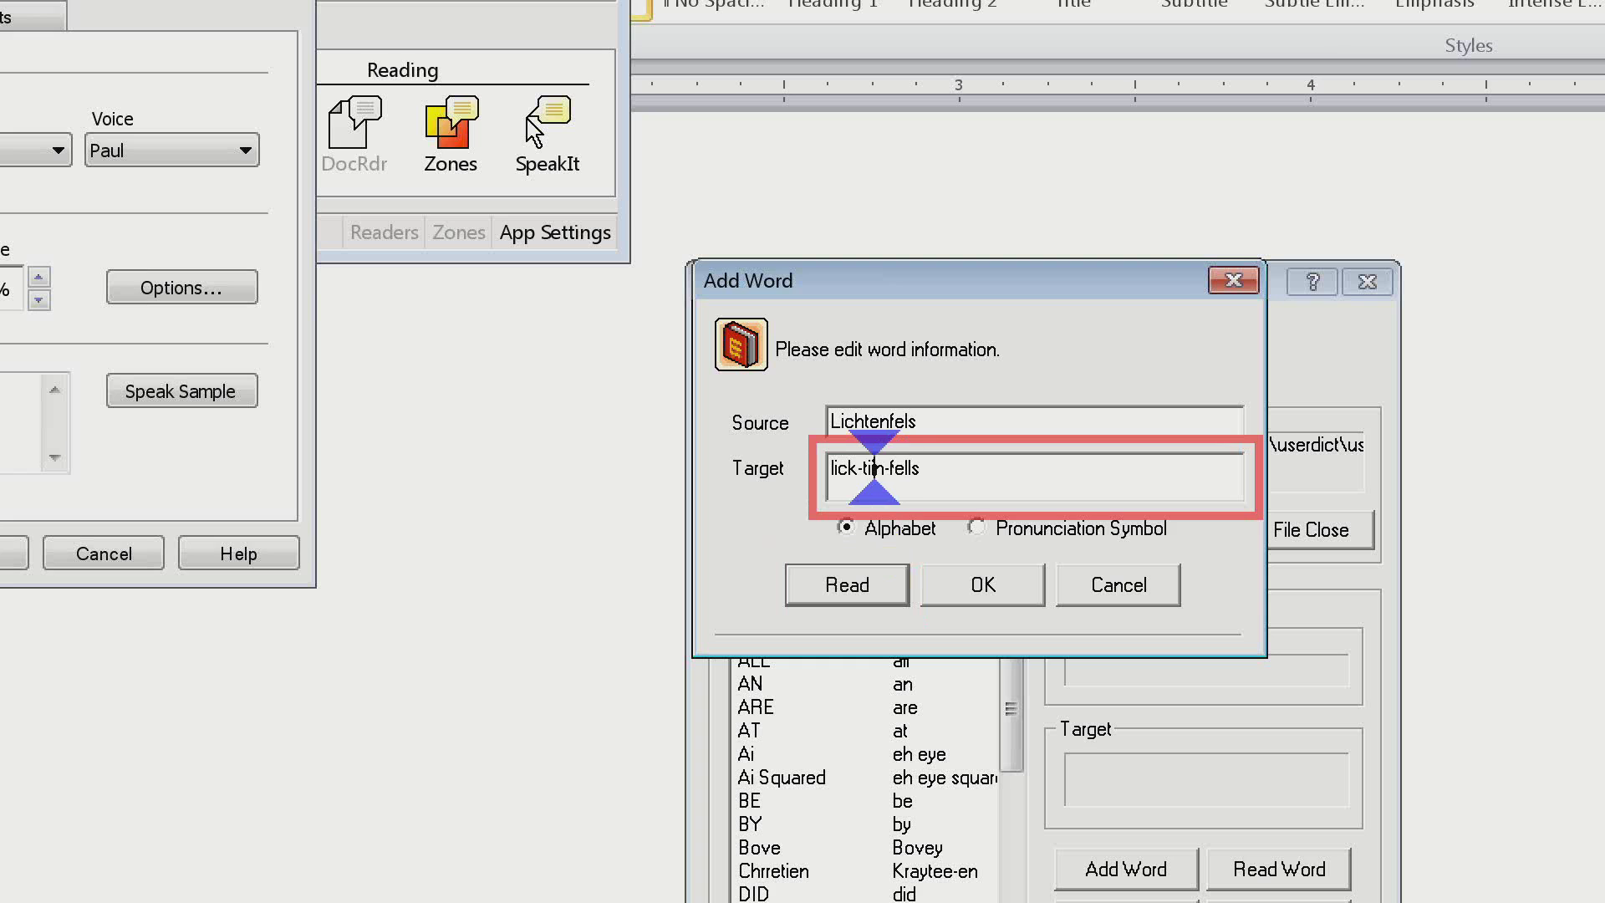
left_click(880, 587)
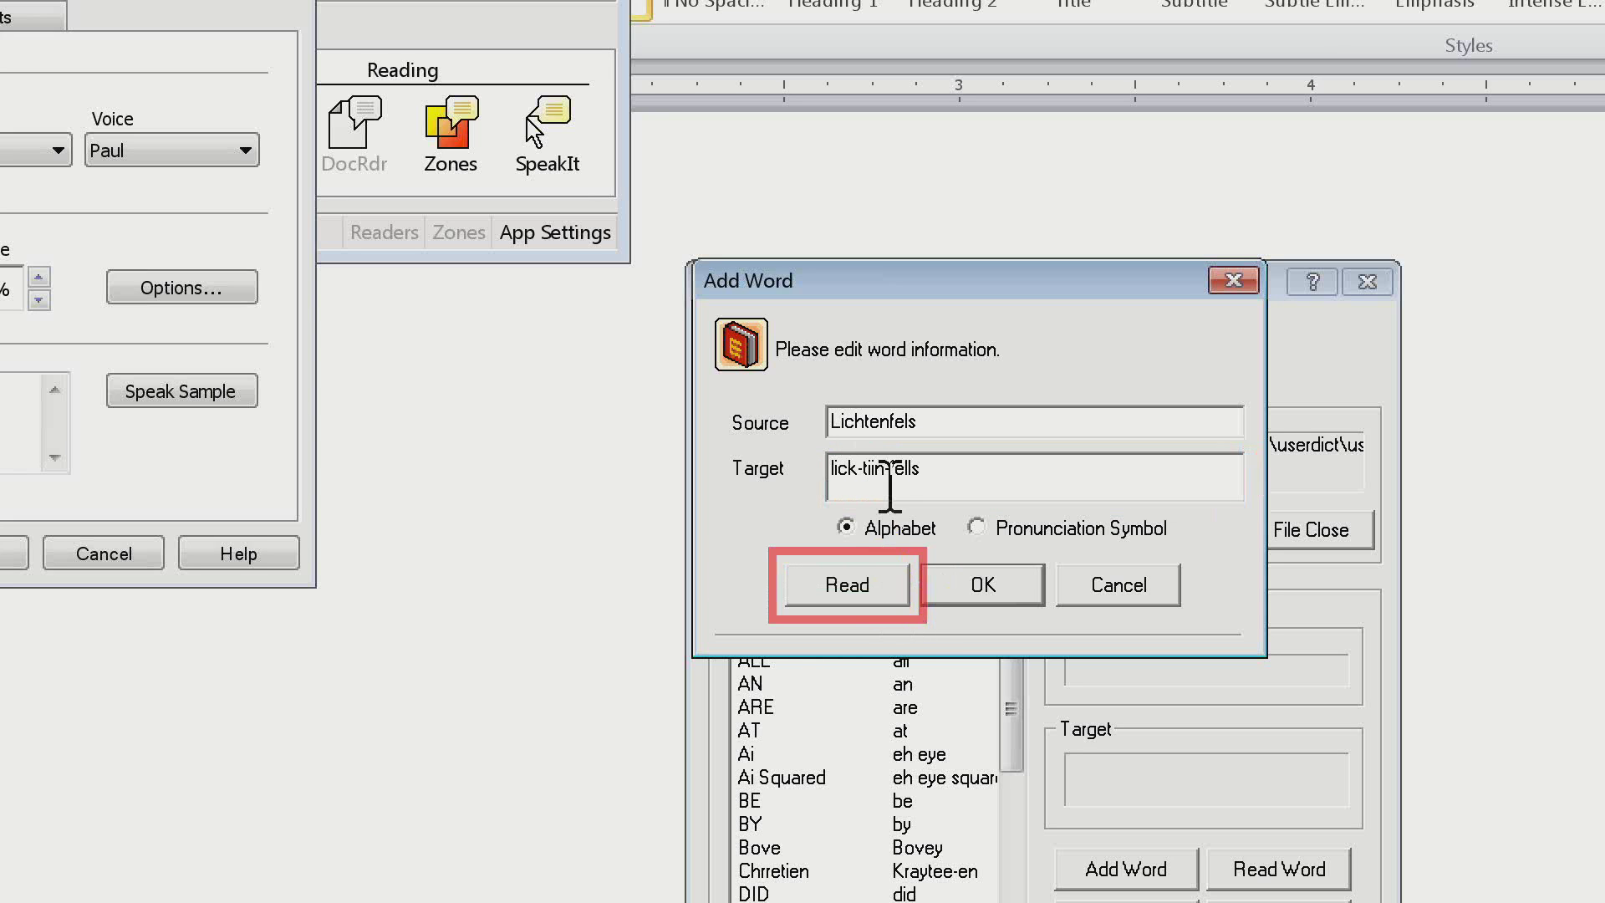
left_click(871, 468)
key("BackSpace")
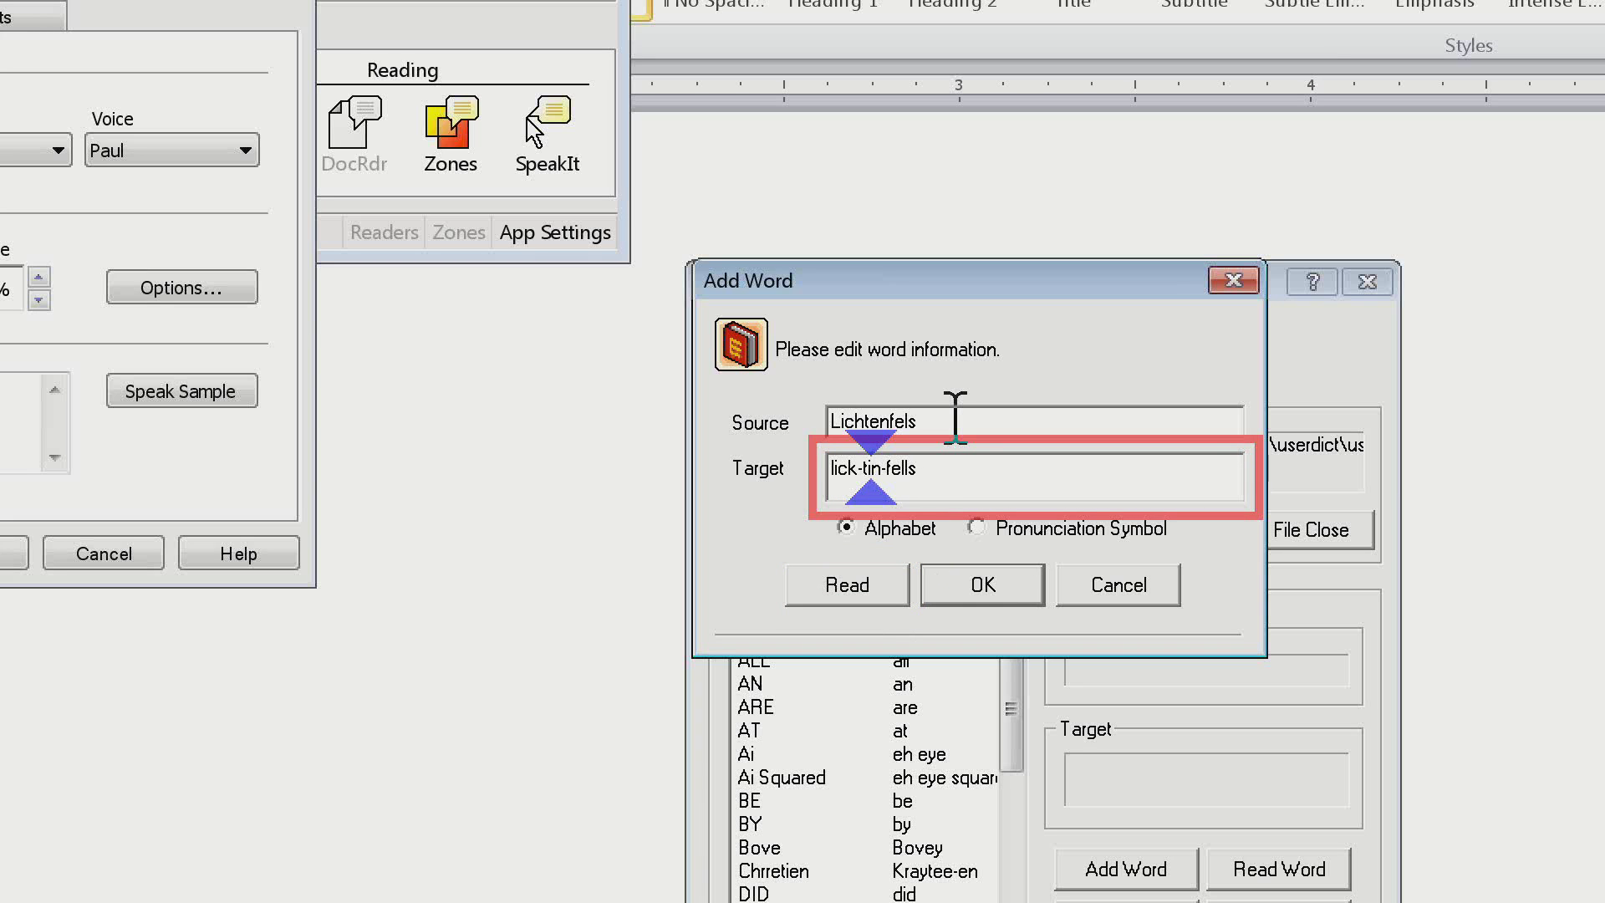
Step: Change the target's middle syllable to "tihn", listen to the pronunciation, and add the word to the dictionary
type("h")
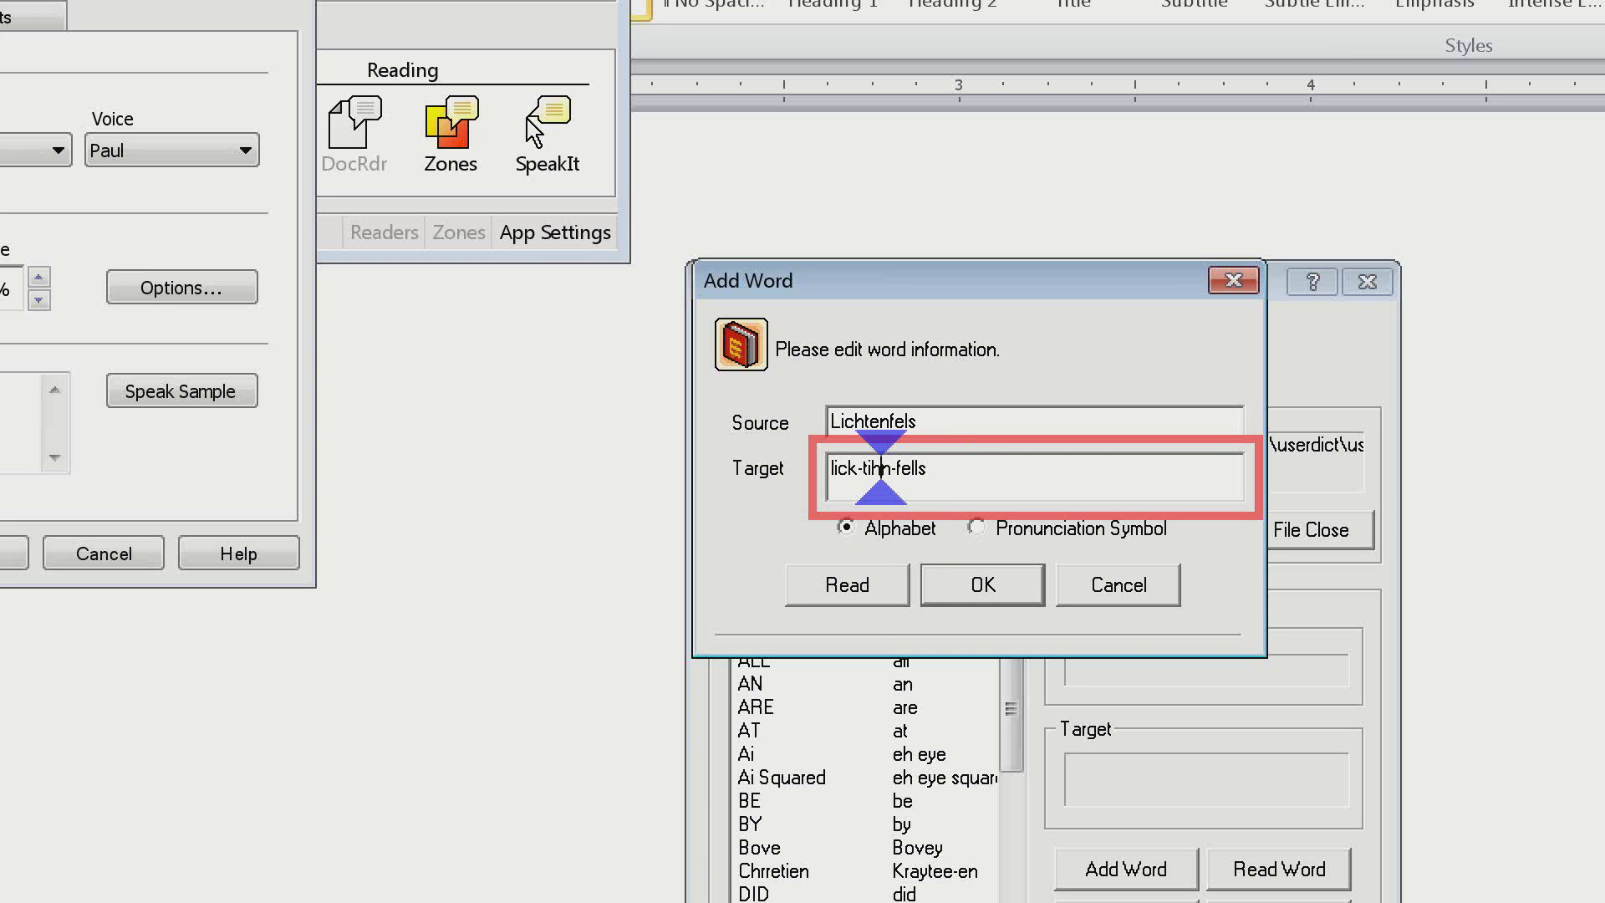
left_click(847, 585)
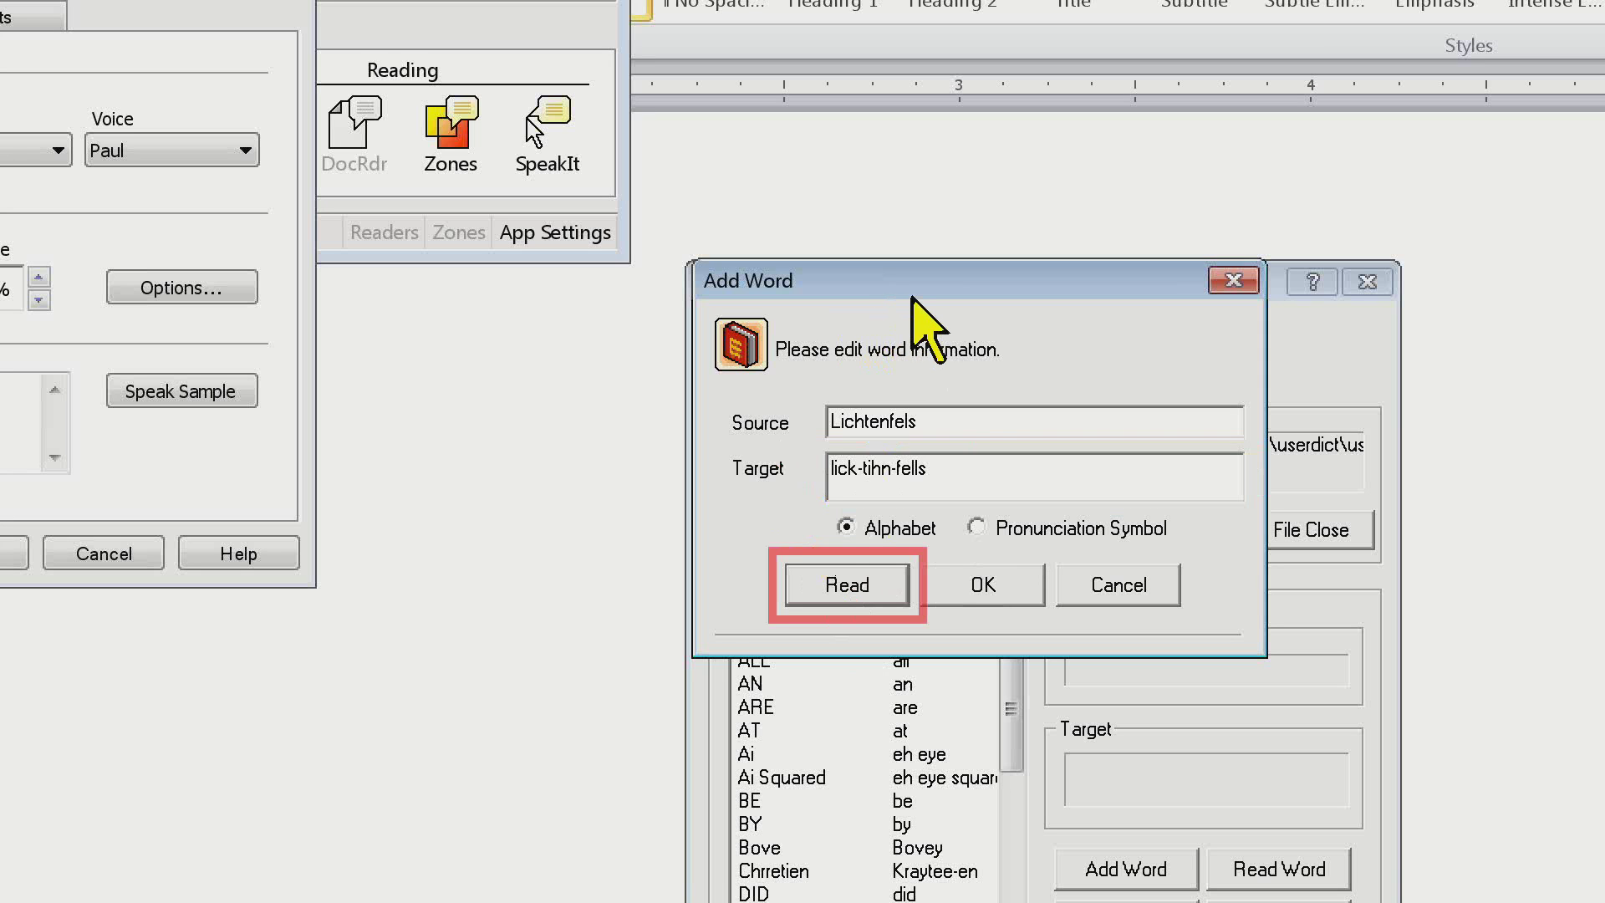
left_click(1030, 579)
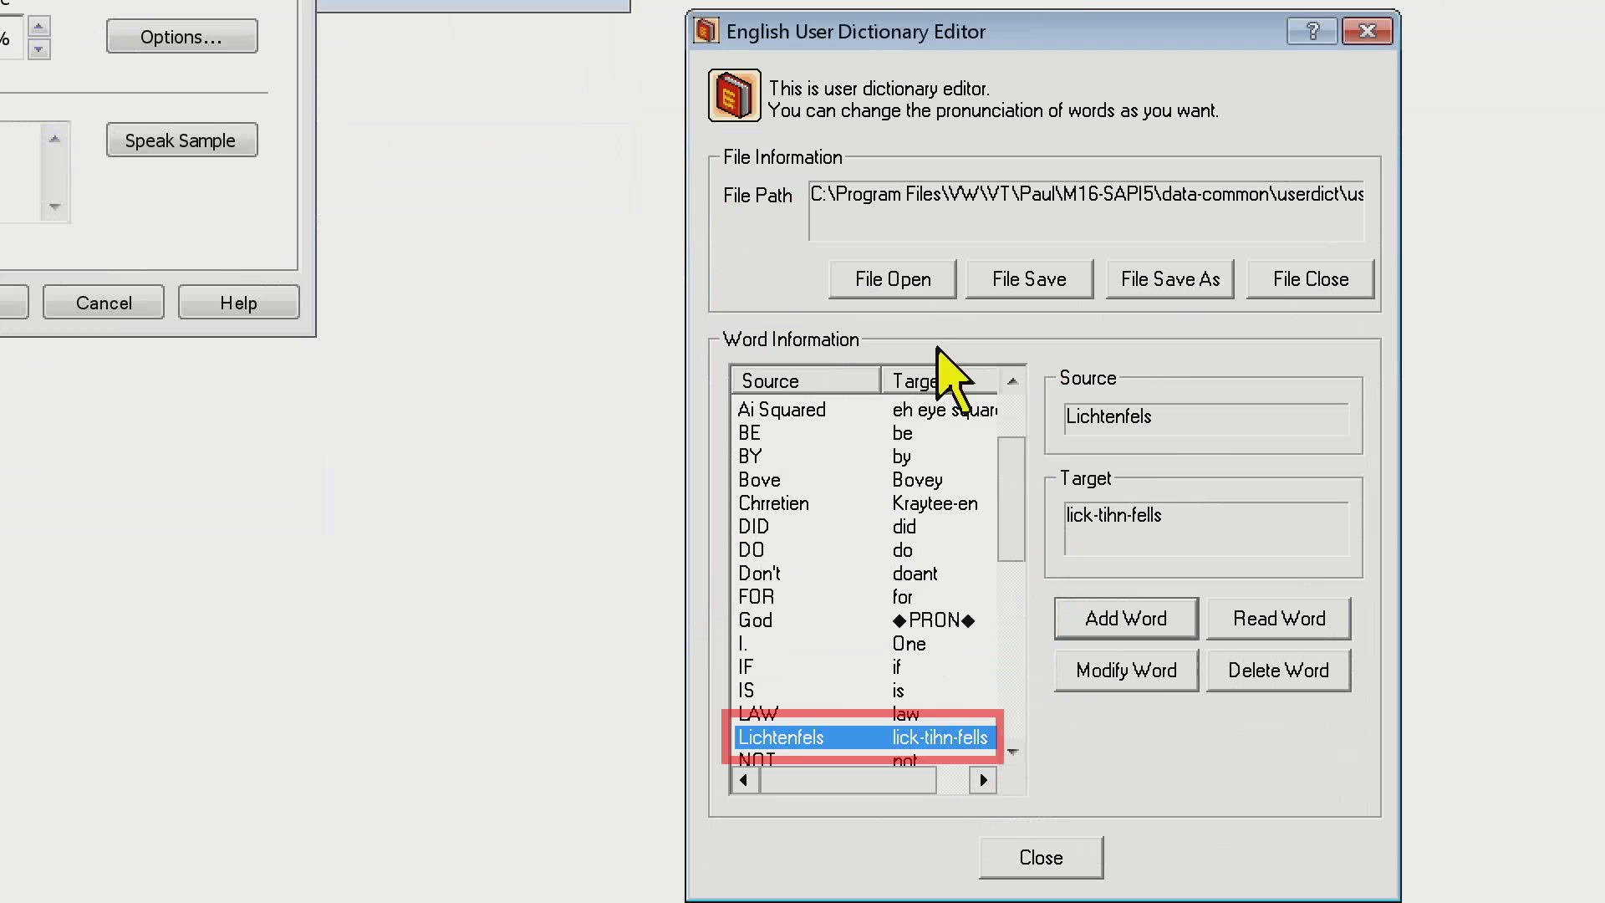
Step: Close the dictionary editor with its changes saved, check the surname in the Word document, and dismiss the Speech settings
left_click(1041, 606)
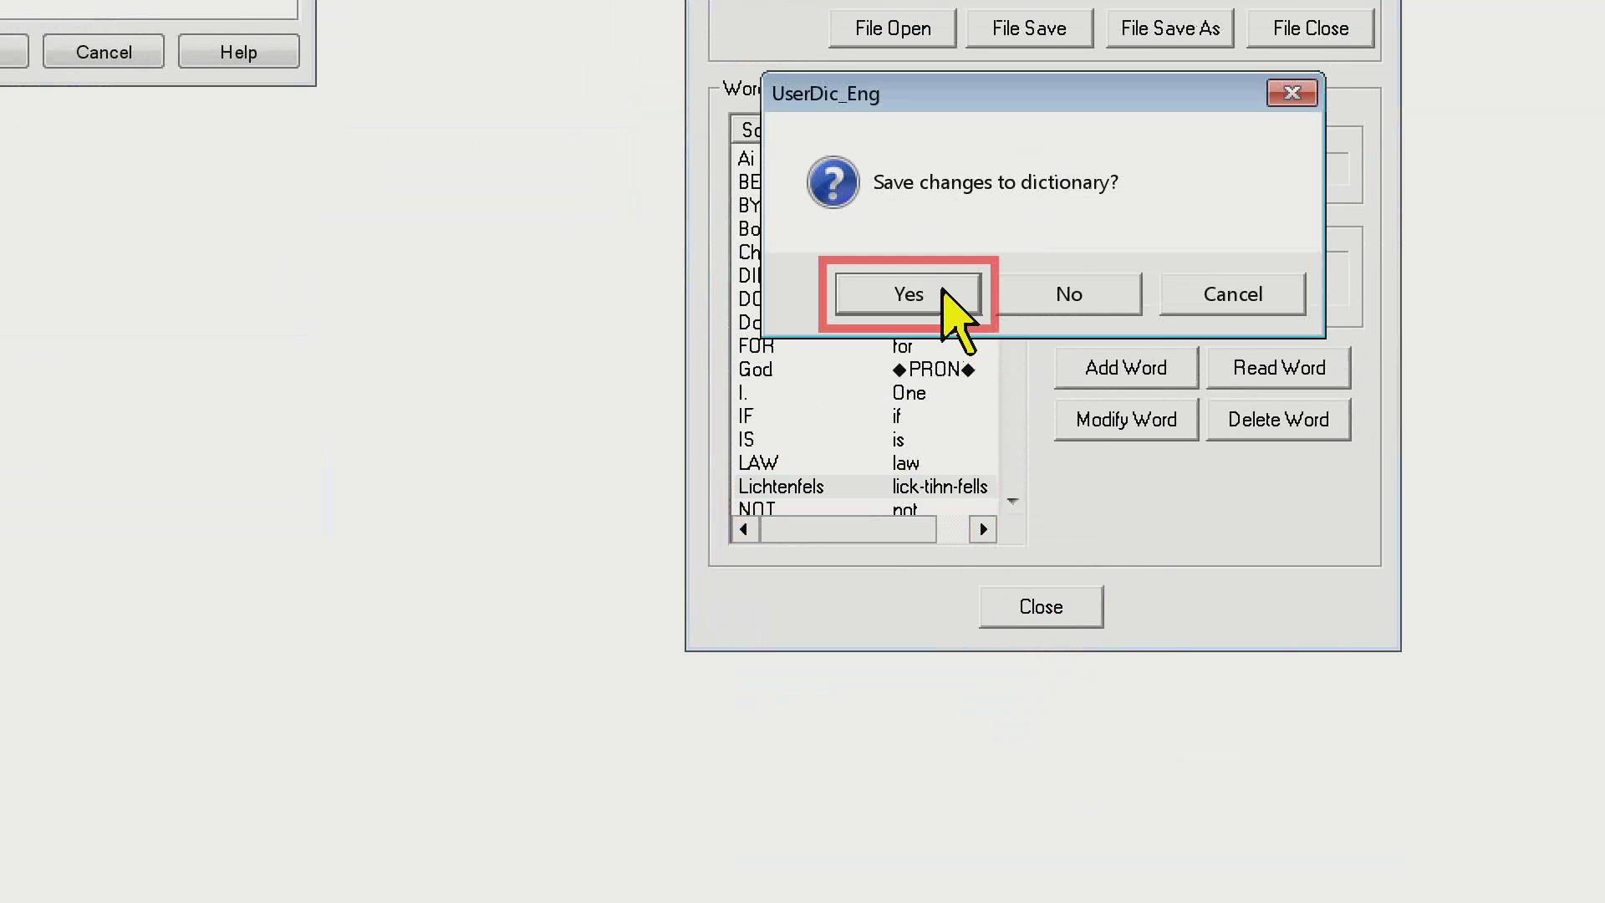
left_click(943, 288)
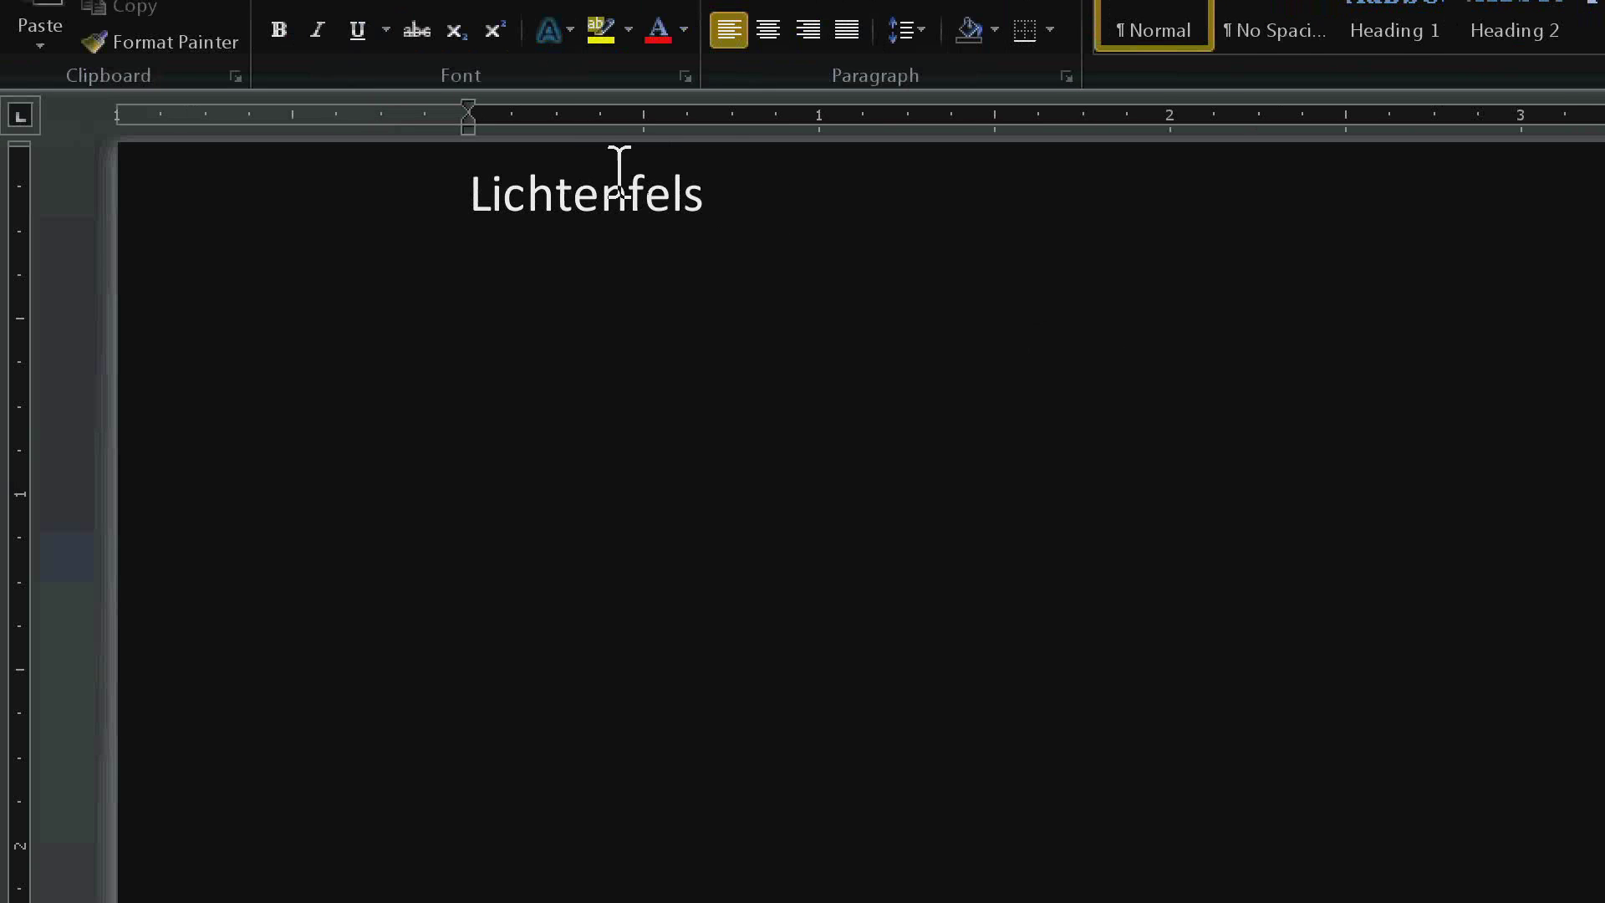
left_click(611, 197)
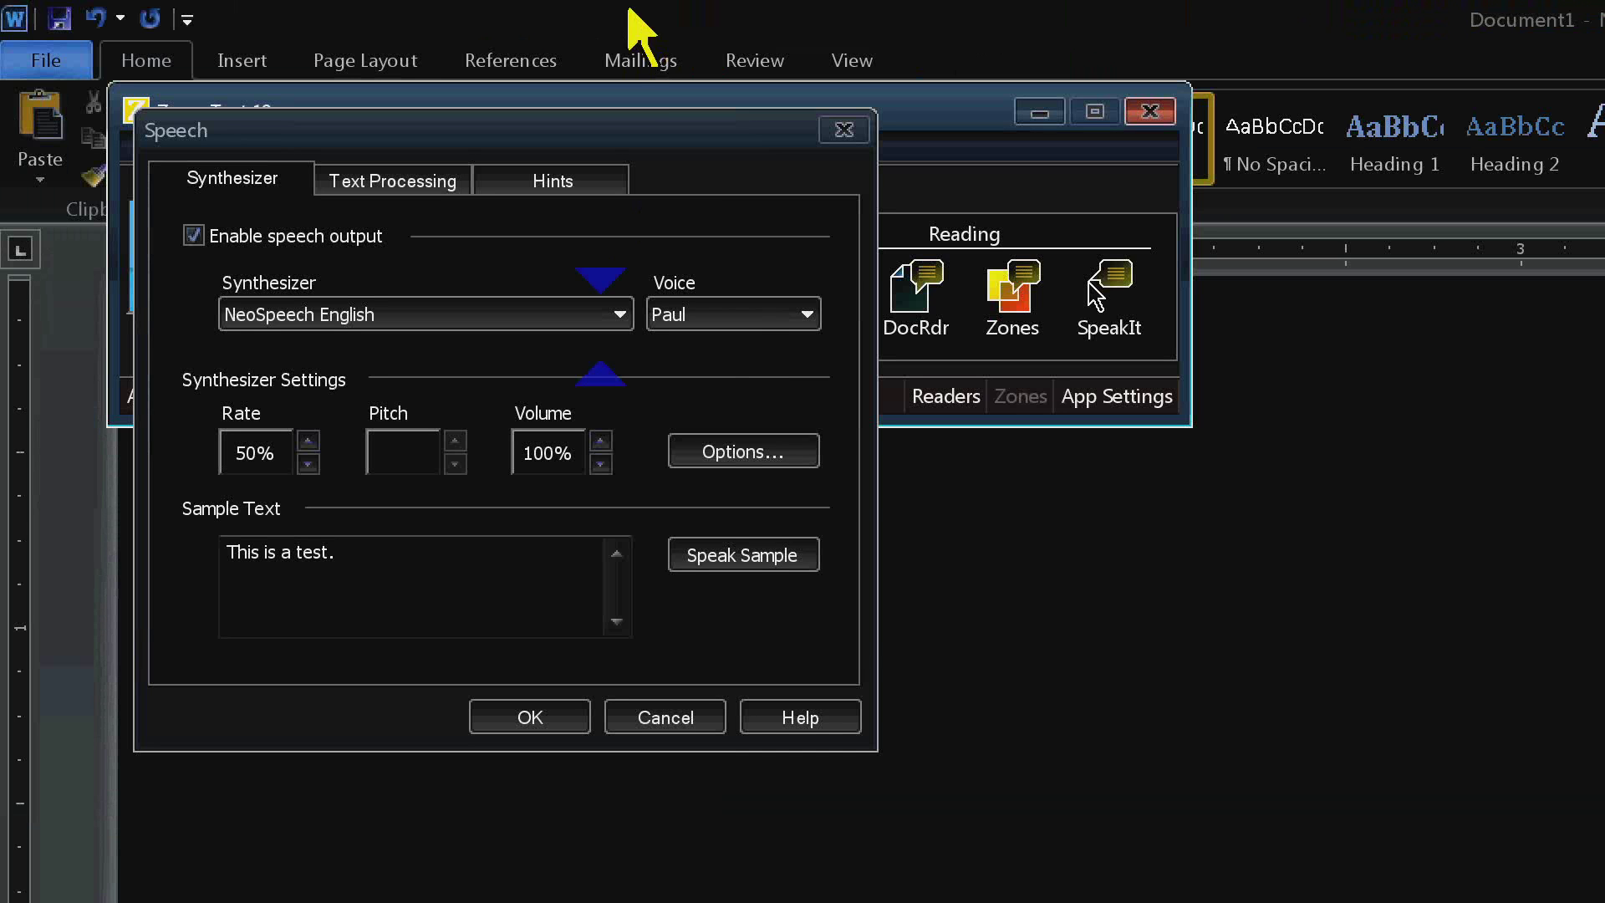
left_click(648, 700)
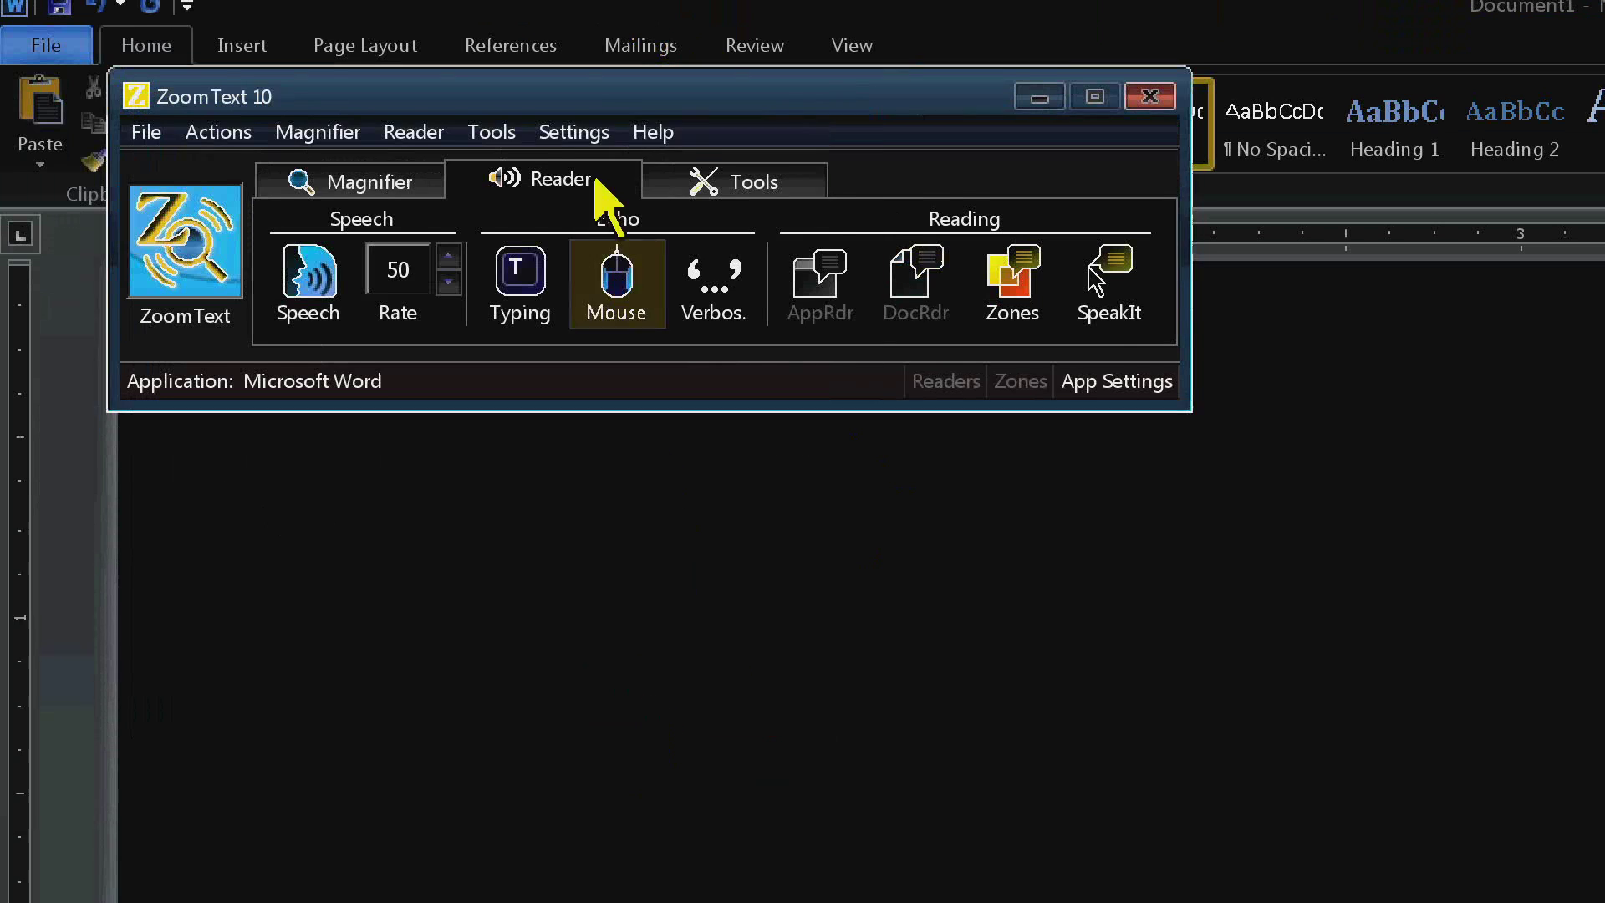
Step: Open ZoomText Help and expand the Magnification Features topics in its contents
left_click(653, 132)
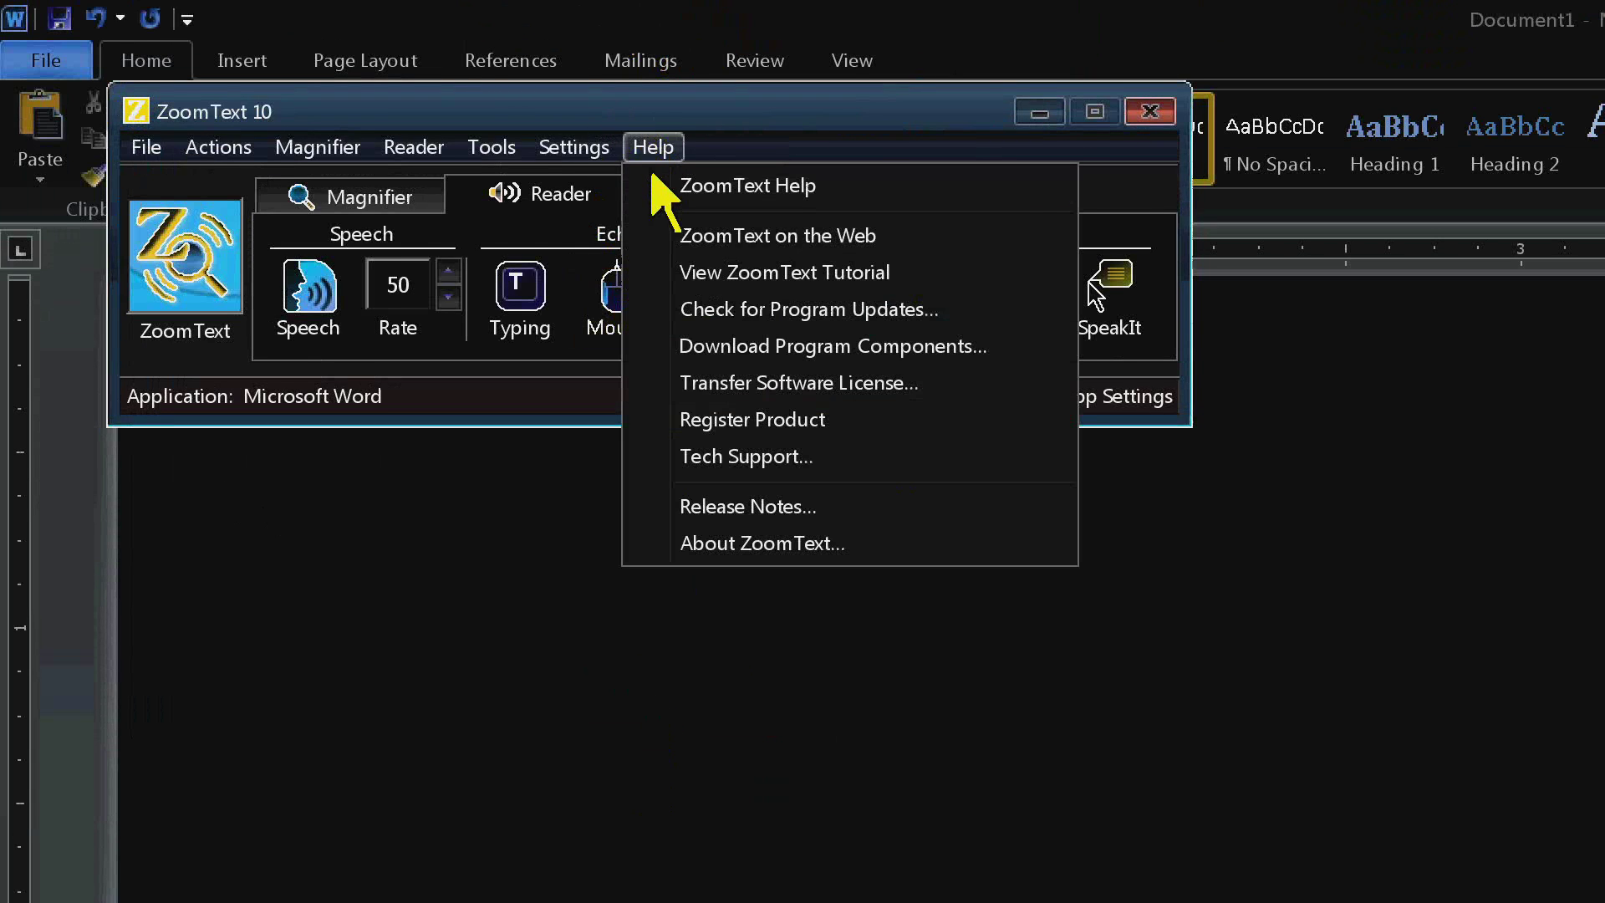
left_click(657, 194)
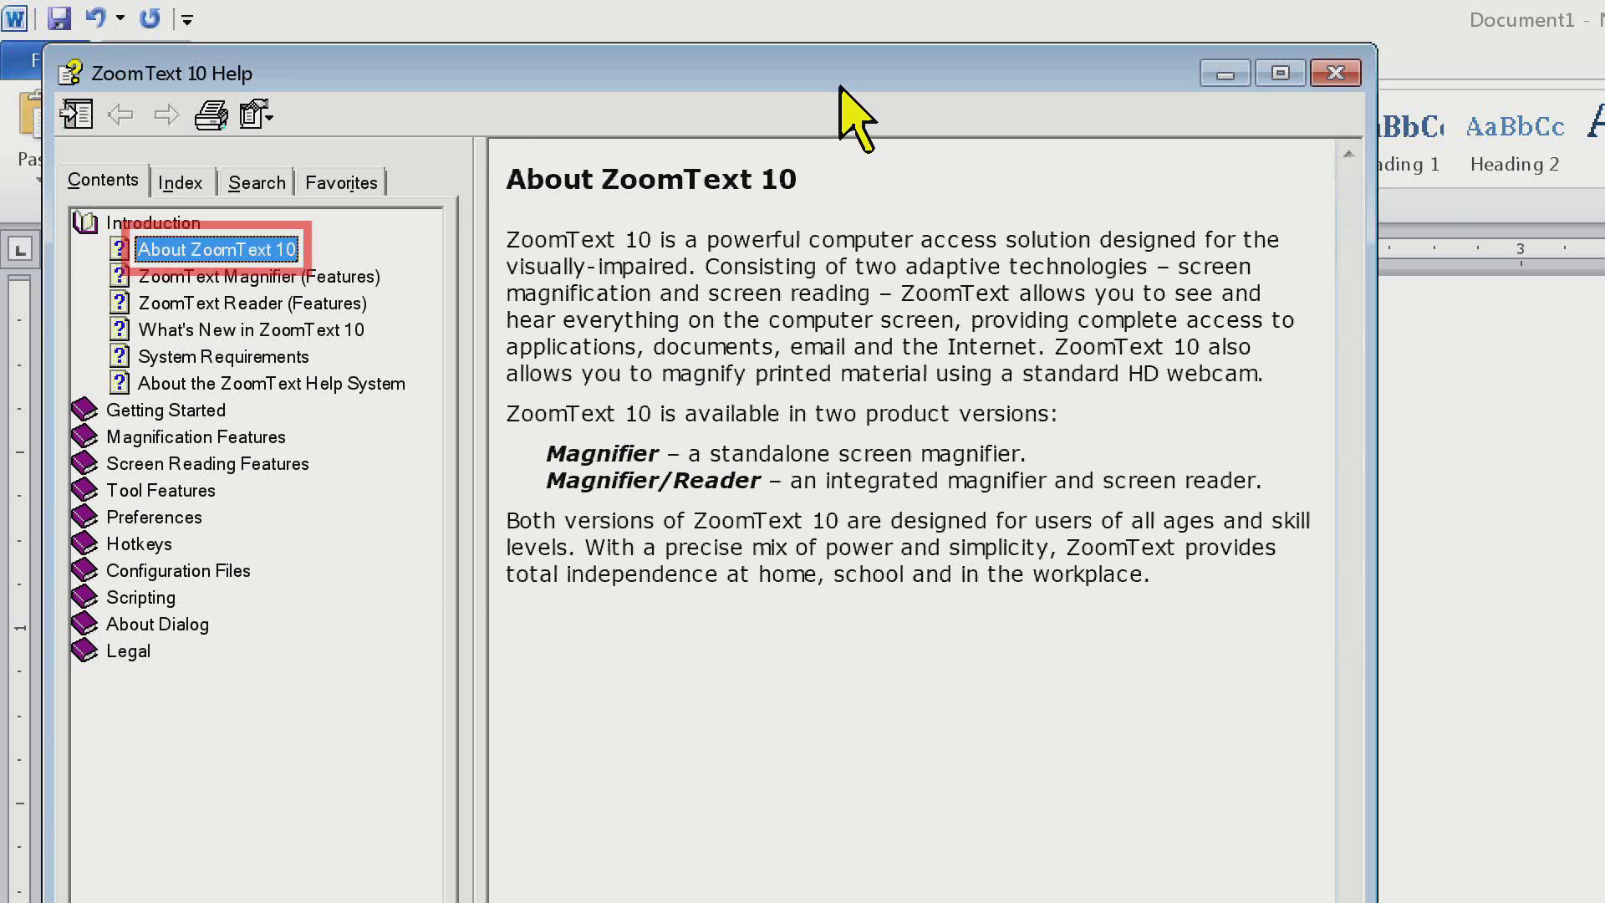
left_click(250, 435)
left_click(250, 434)
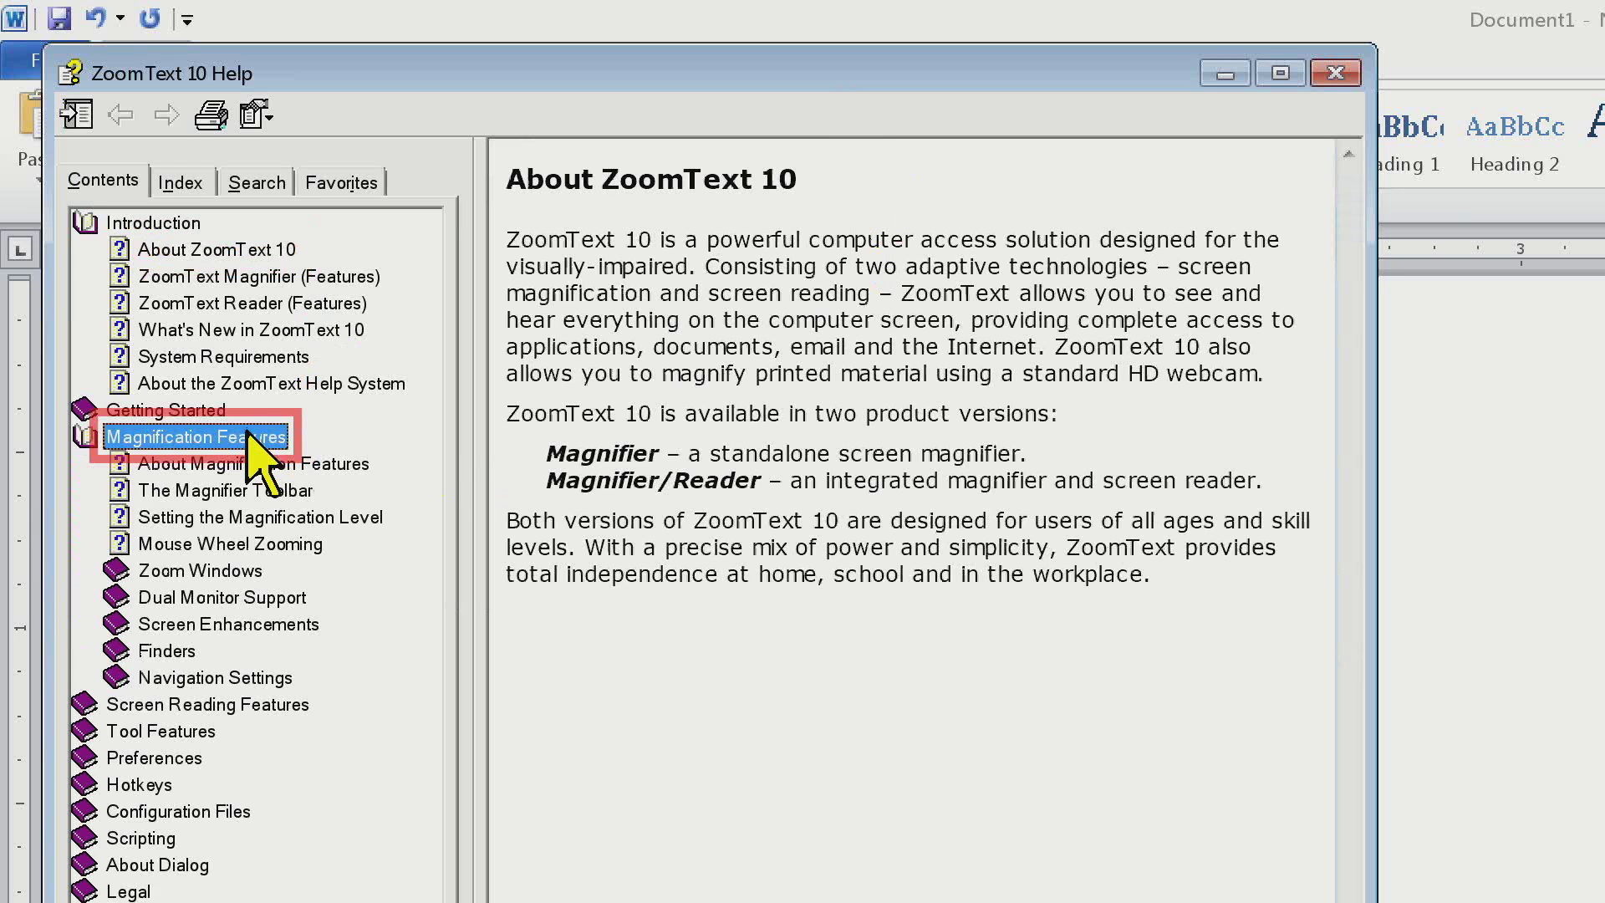